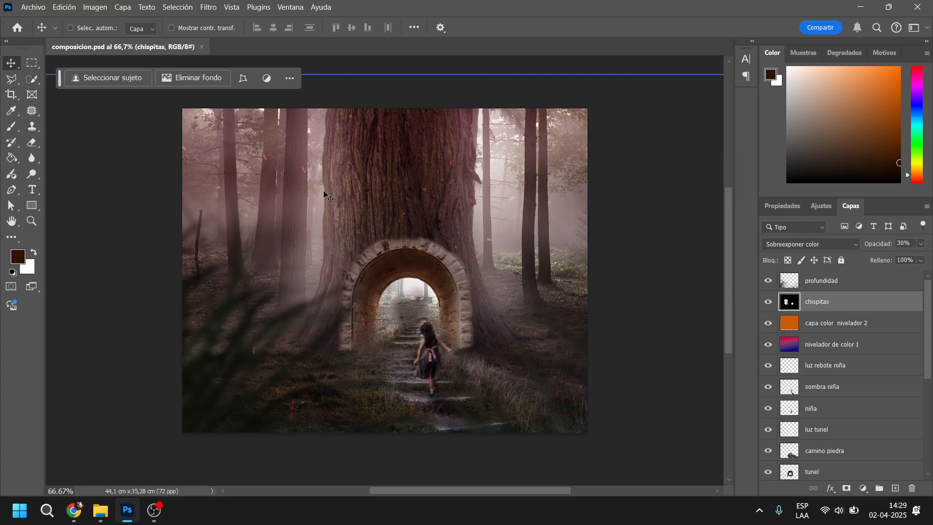
{"action": "scroll", "coordinate": [387, 304], "scroll_direction": "up", "scroll_amount": 1}
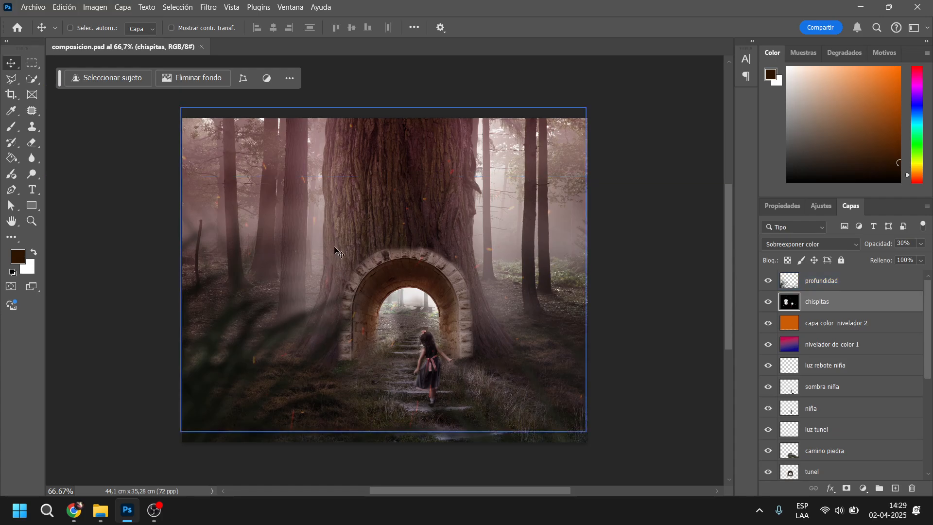
{"action": "left_click", "coordinate": [101, 512]}
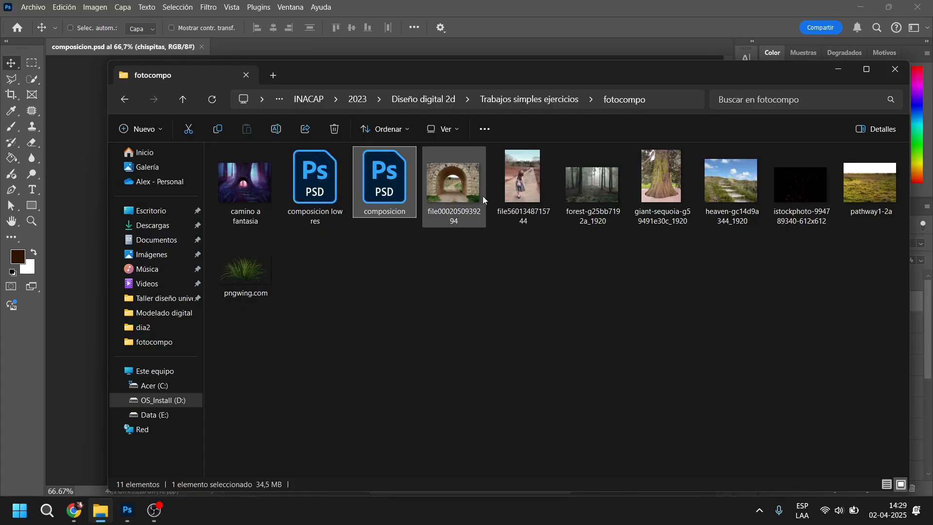
{"action": "left_click", "coordinate": [463, 194]}
{"action": "left_click", "coordinate": [263, 278], "text": "shift"}
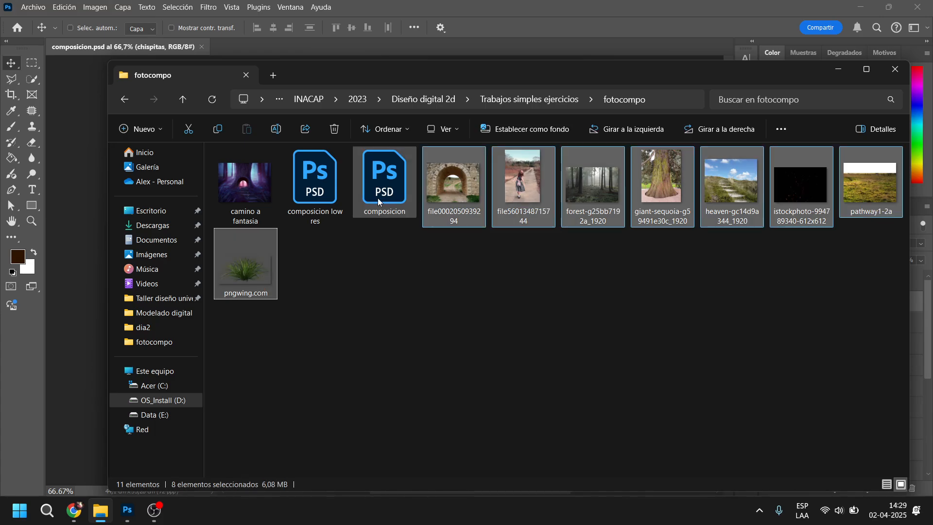
{"action": "left_click_drag", "start_coordinate": [486, 67], "coordinate": [375, 234]}
{"action": "left_click_drag", "start_coordinate": [322, 340], "coordinate": [323, 77]}
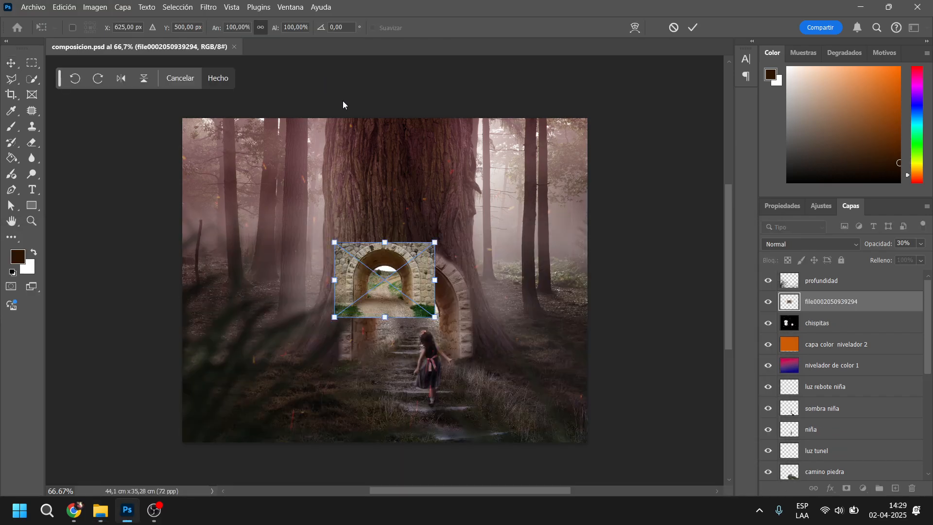
{"action": "left_click", "coordinate": [673, 27]}
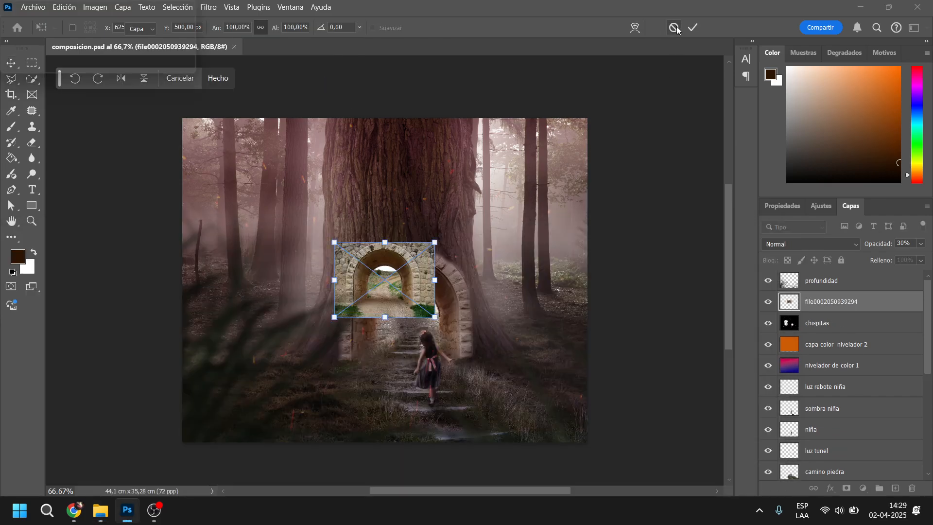
{"action": "left_click", "coordinate": [507, 199]}
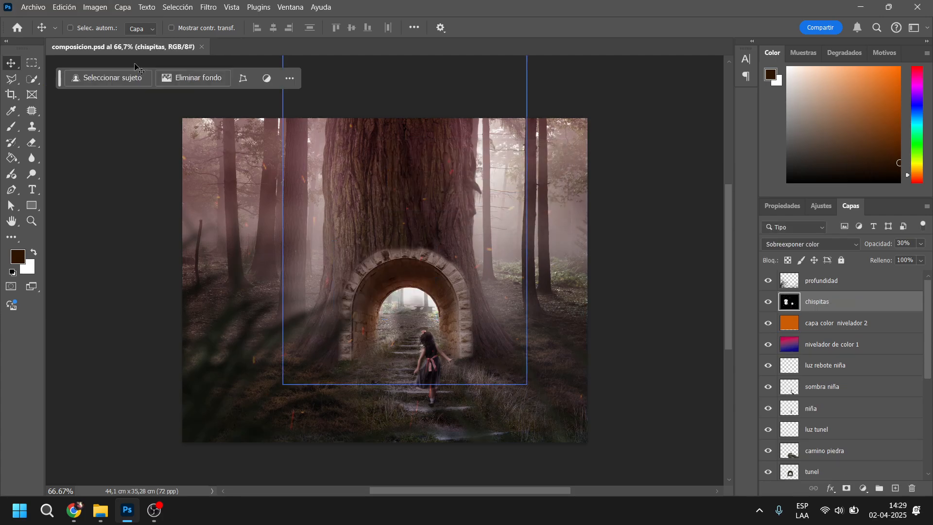
{"action": "left_click", "coordinate": [33, 6]}
{"action": "left_click", "coordinate": [53, 31]}
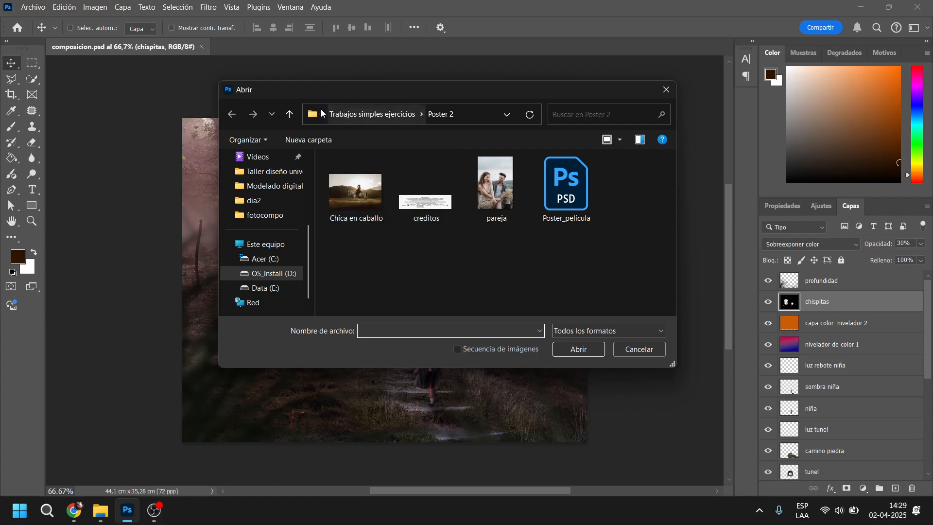
{"action": "left_click", "coordinate": [381, 115]}
{"action": "double_click", "coordinate": [376, 215]}
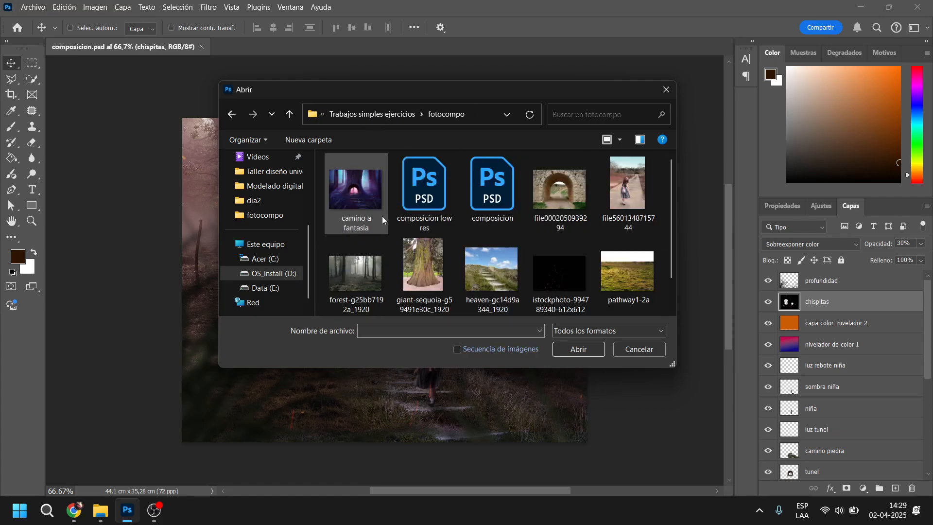
{"action": "left_click", "coordinate": [560, 184]}
{"action": "scroll", "coordinate": [561, 185], "scroll_direction": "down", "scroll_amount": 1}
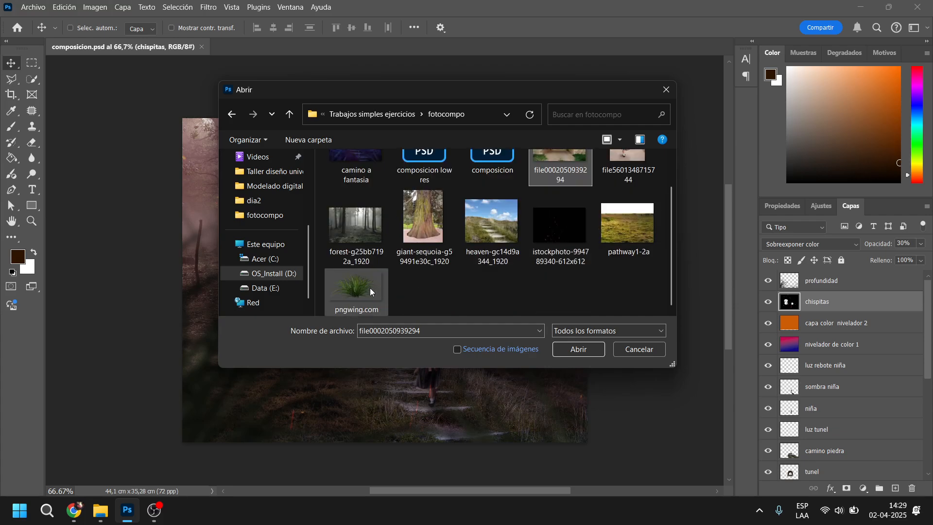
{"action": "left_click", "coordinate": [356, 289], "text": "ctrl"}
{"action": "left_click", "coordinate": [595, 352]}
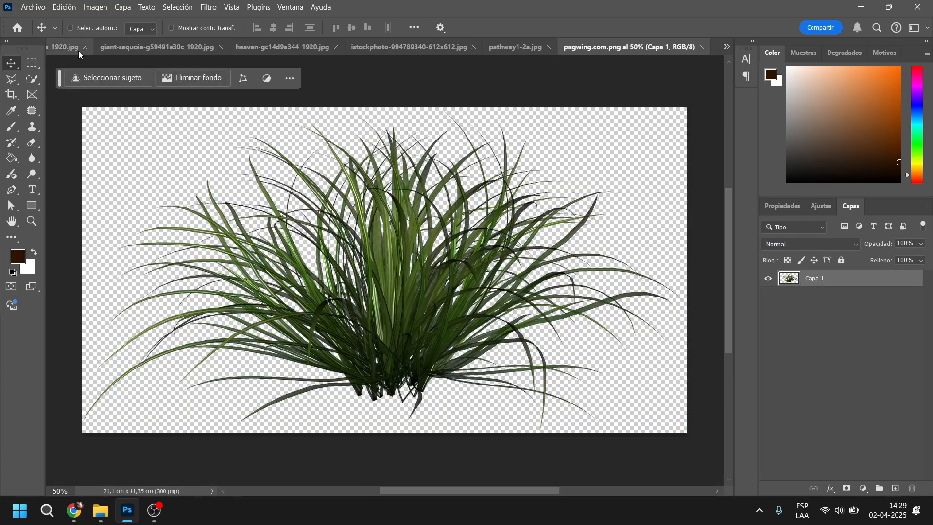
Check the pixel dimensions of the forest-g25bb7192a_1920.jpg image
{"action": "left_click", "coordinate": [63, 49]}
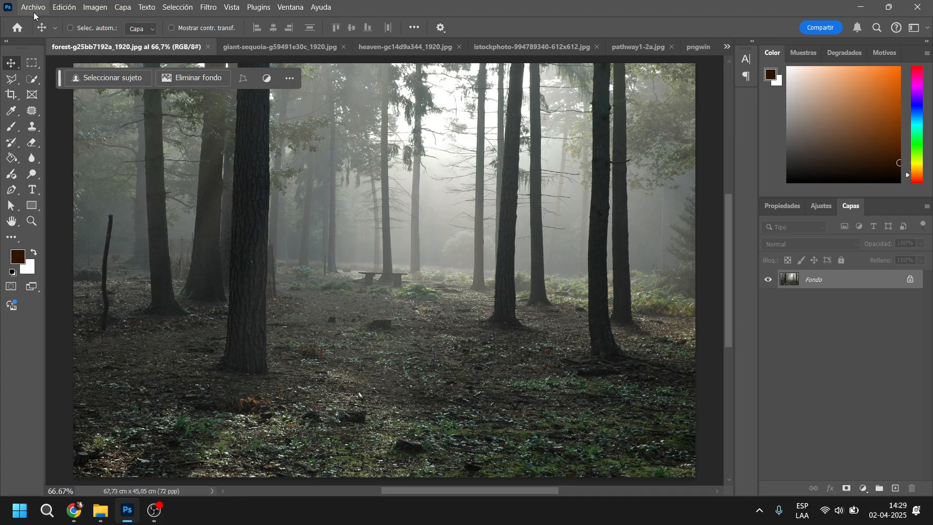
{"action": "left_click", "coordinate": [88, 6]}
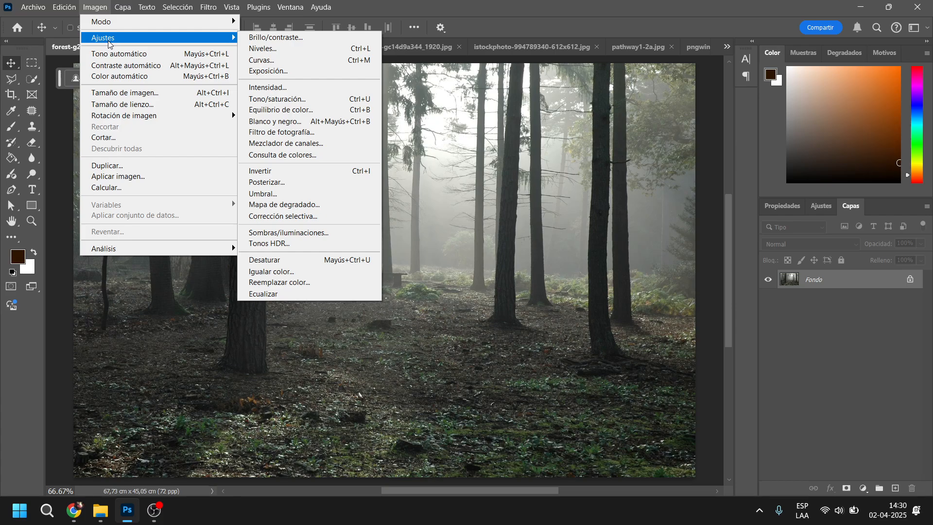
{"action": "left_click", "coordinate": [118, 95]}
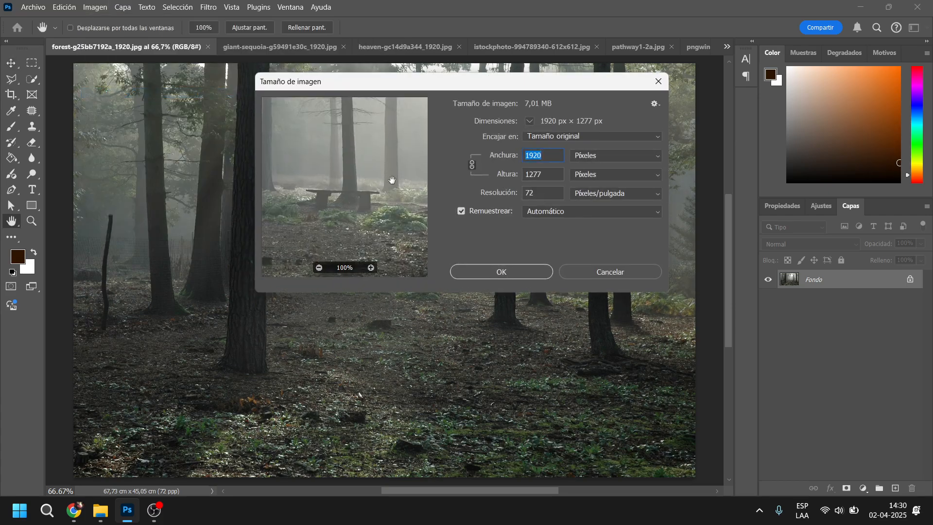
{"action": "left_click", "coordinate": [658, 81]}
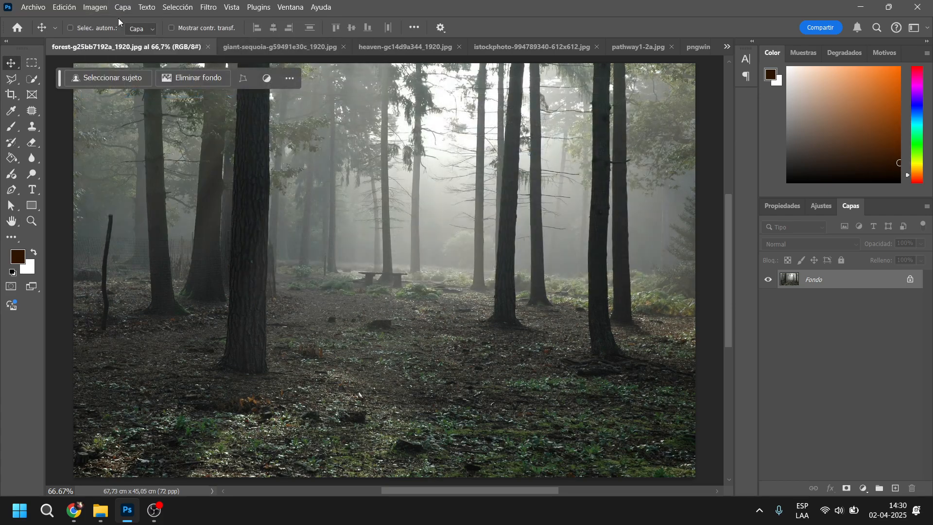
Create a landscape document named "Ejercicio Compo_apellido", 1920 x 1080 pixels at 72 pixels per inch with a white background
{"action": "left_click", "coordinate": [33, 7]}
{"action": "left_click", "coordinate": [40, 24]}
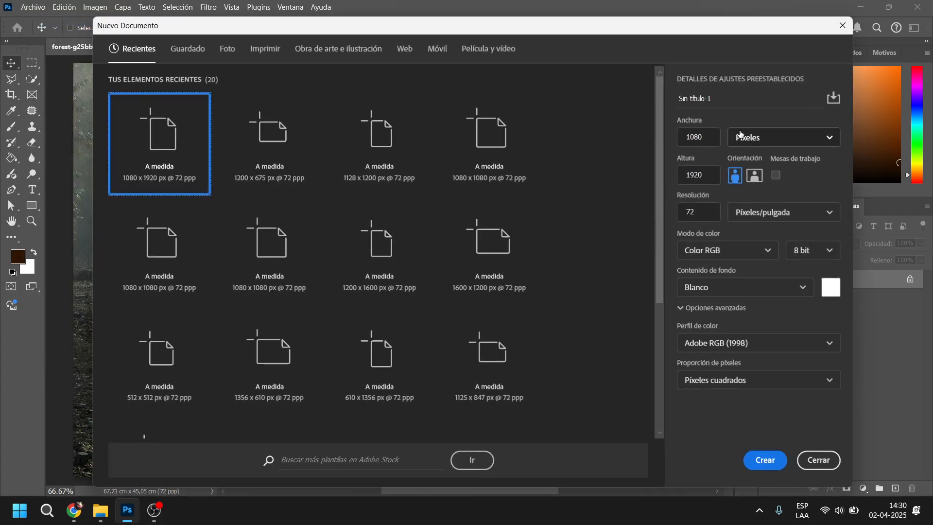
{"action": "left_click", "coordinate": [706, 138]}
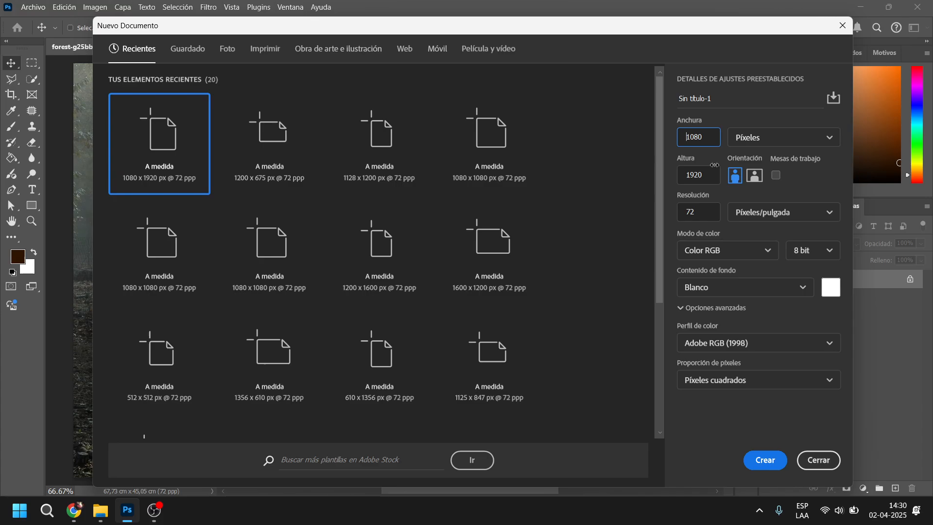
{"action": "left_click", "coordinate": [755, 178]}
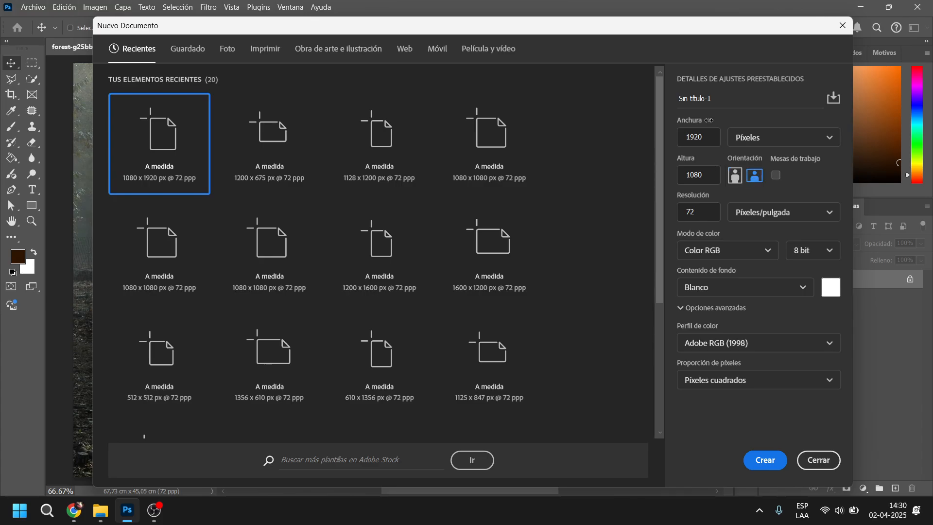
{"action": "left_click_drag", "start_coordinate": [730, 103], "coordinate": [639, 104]}
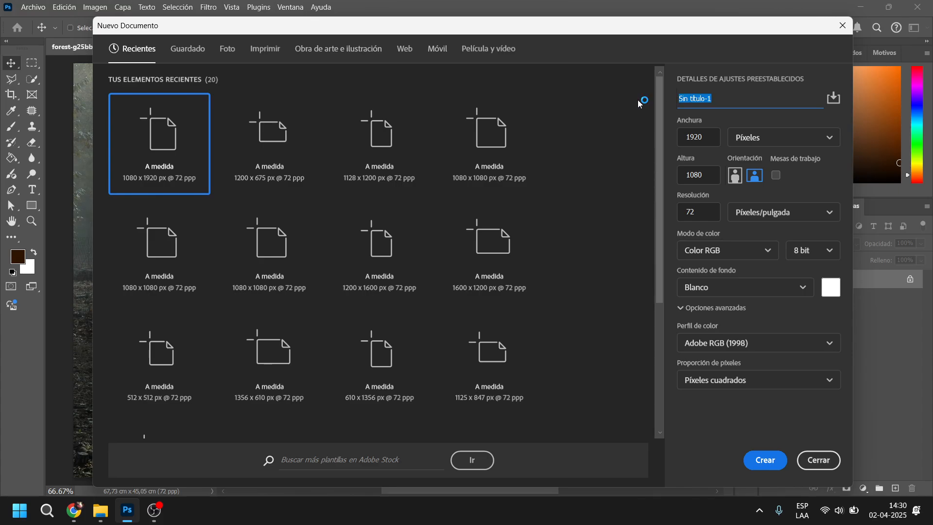
{"action": "type", "text": "Ejercicio Compo_apellido"}
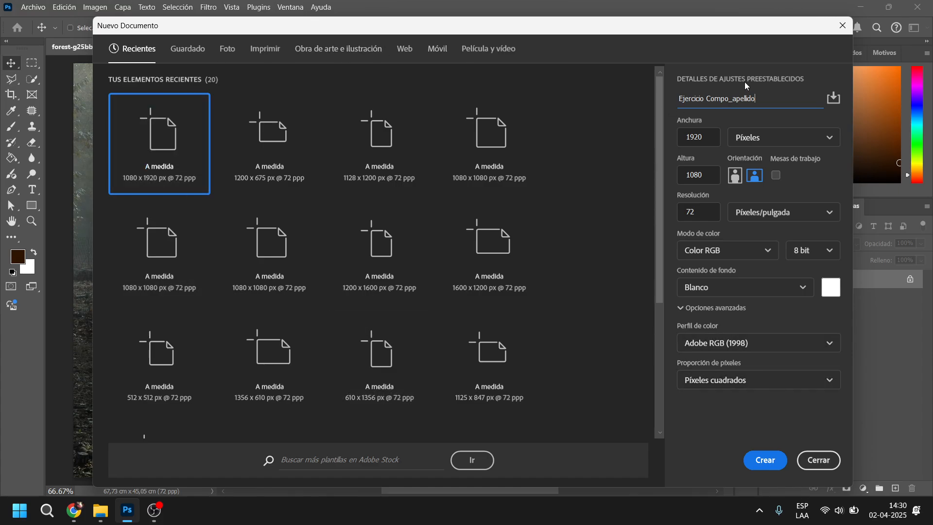
{"action": "left_click", "coordinate": [765, 460]}
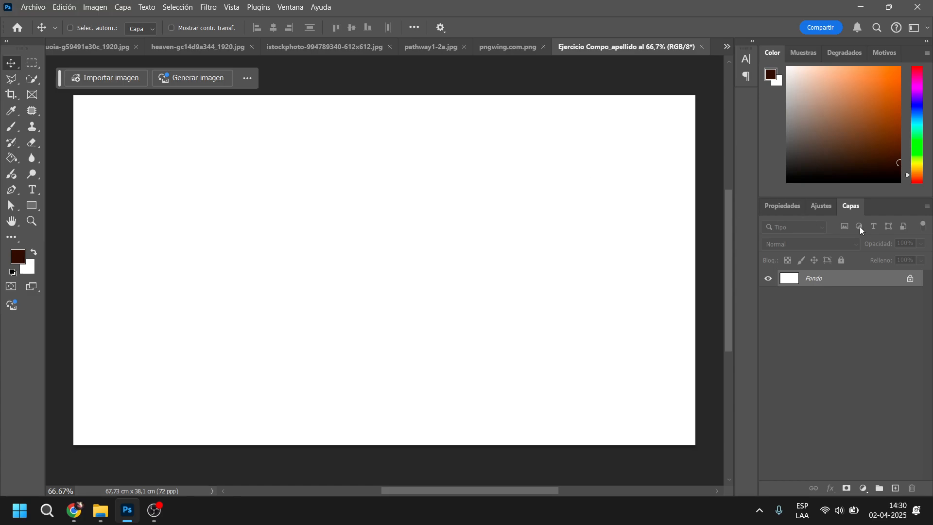
Look through the opened sequoia, stairway, sparks, pathway and grass images and return to the Ejercicio Compo_apellido document
{"action": "left_click", "coordinate": [89, 48]}
{"action": "left_click", "coordinate": [305, 48]}
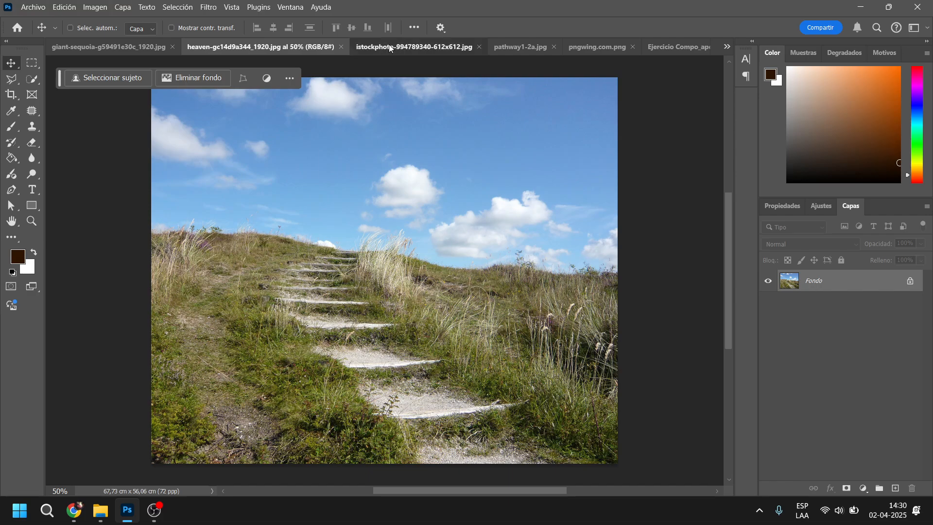
{"action": "left_click", "coordinate": [388, 46]}
{"action": "left_click", "coordinate": [532, 49]}
{"action": "left_click", "coordinate": [589, 47]}
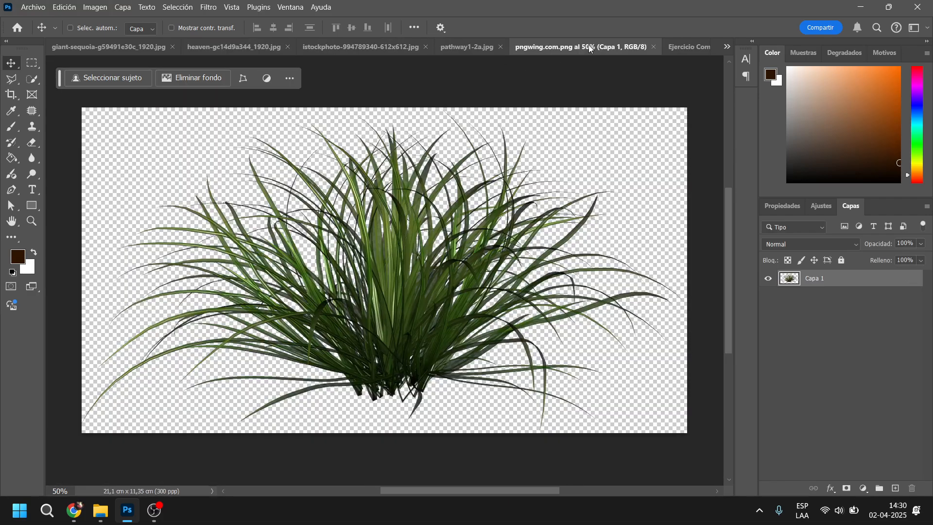
{"action": "left_click", "coordinate": [680, 47]}
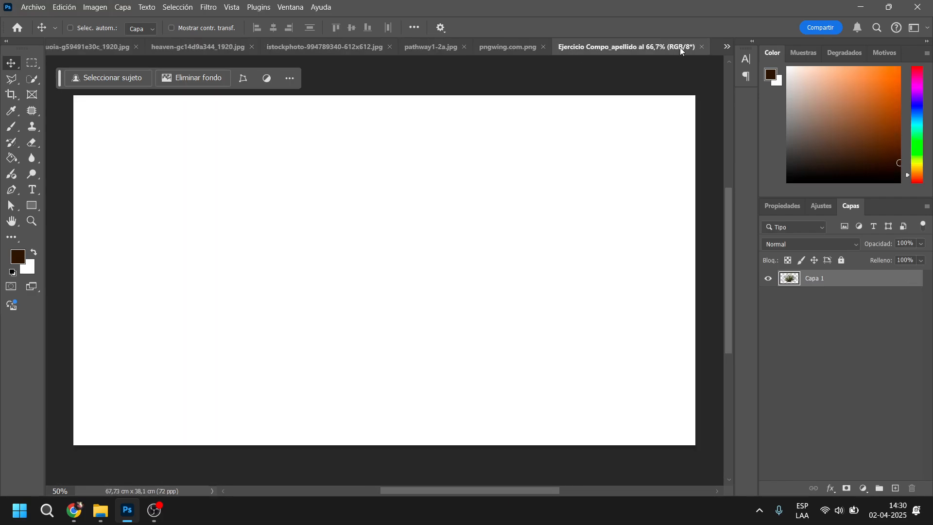
Show the forest image and float the Ejercicio Compo_apellido document in its own window over it
{"action": "left_click", "coordinate": [727, 47]}
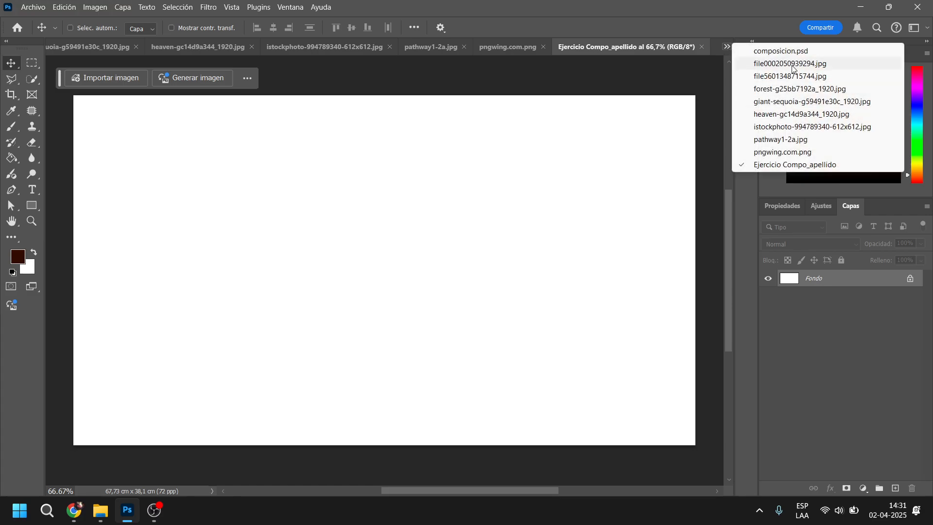
{"action": "left_click", "coordinate": [799, 89]}
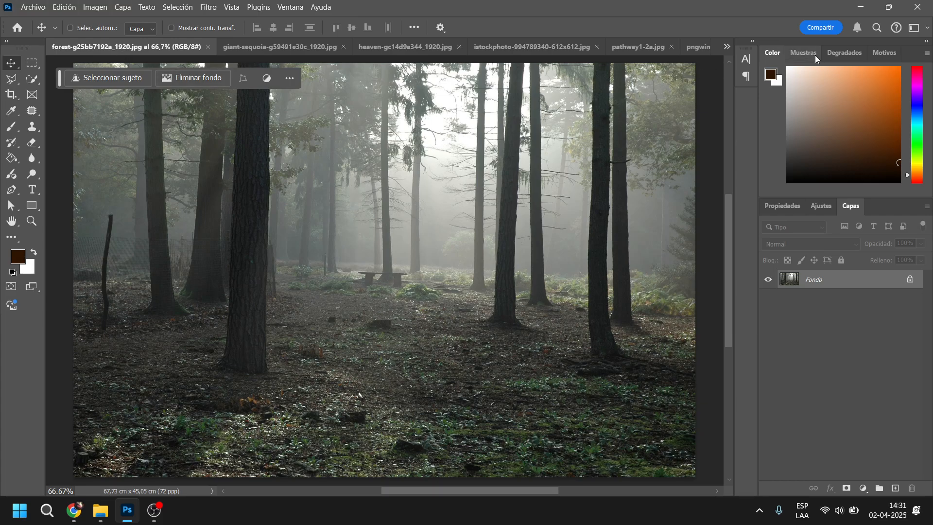
{"action": "left_click", "coordinate": [729, 46]}
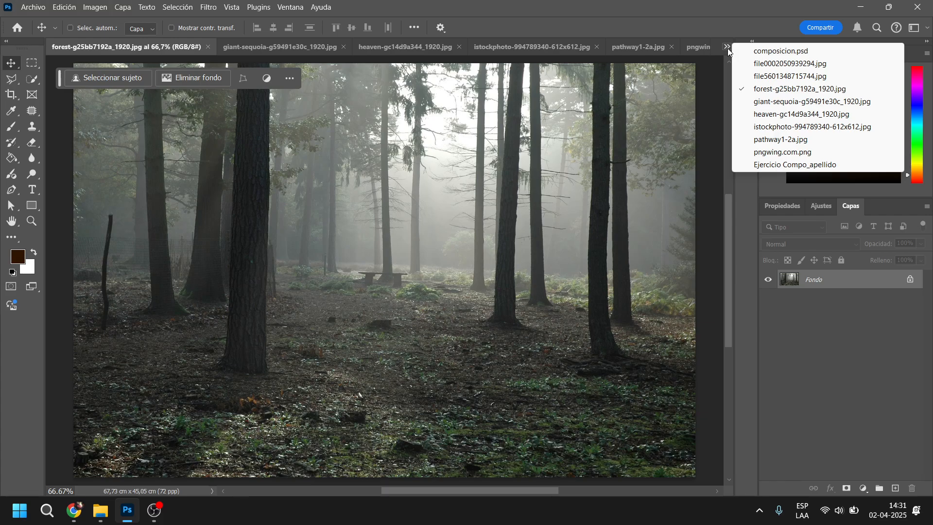
{"action": "left_click", "coordinate": [774, 166]}
{"action": "left_click_drag", "start_coordinate": [623, 45], "coordinate": [342, 88]}
Copy the forest image into the floating Ejercicio Compo_apellido document and dock that window back with the other documents
{"action": "left_click", "coordinate": [178, 166]}
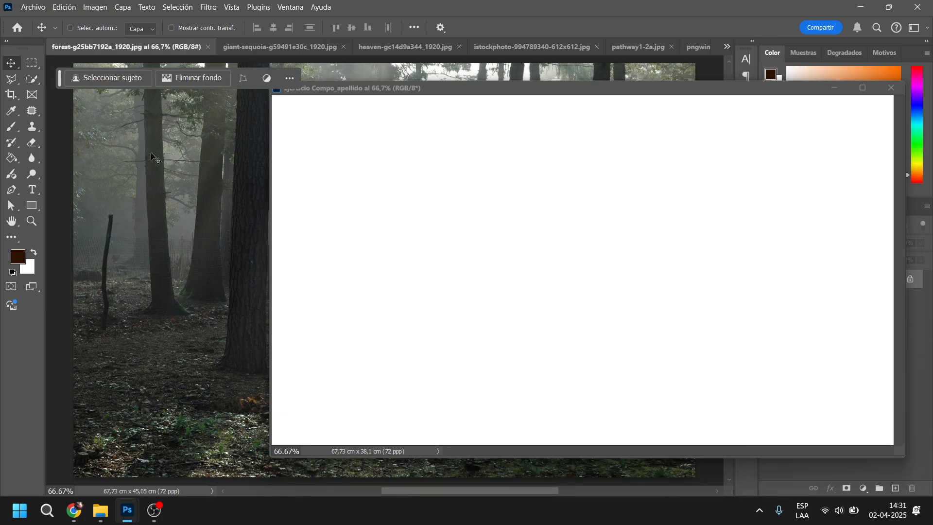
{"action": "left_click_drag", "start_coordinate": [196, 187], "coordinate": [393, 209]}
{"action": "left_click_drag", "start_coordinate": [693, 92], "coordinate": [507, 85]}
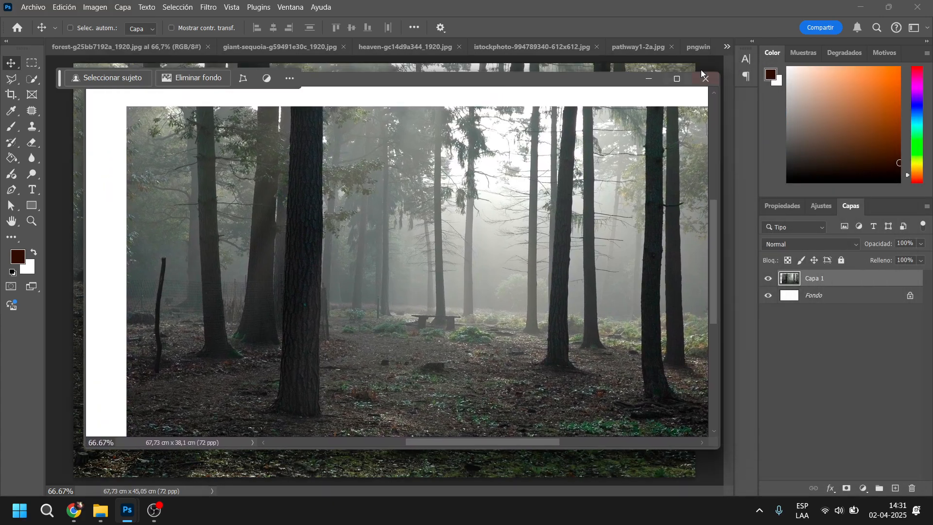
{"action": "left_click", "coordinate": [676, 80]}
{"action": "left_click", "coordinate": [889, 6]}
{"action": "left_click_drag", "start_coordinate": [592, 85], "coordinate": [584, 49]}
Move the forest layer so it covers the whole canvas, aligned with the canvas's upper and side edges
{"action": "left_click_drag", "start_coordinate": [508, 193], "coordinate": [468, 182]}
{"action": "left_click_drag", "start_coordinate": [444, 271], "coordinate": [452, 267]}
{"action": "scroll", "coordinate": [448, 292], "scroll_direction": "down", "scroll_amount": 3}
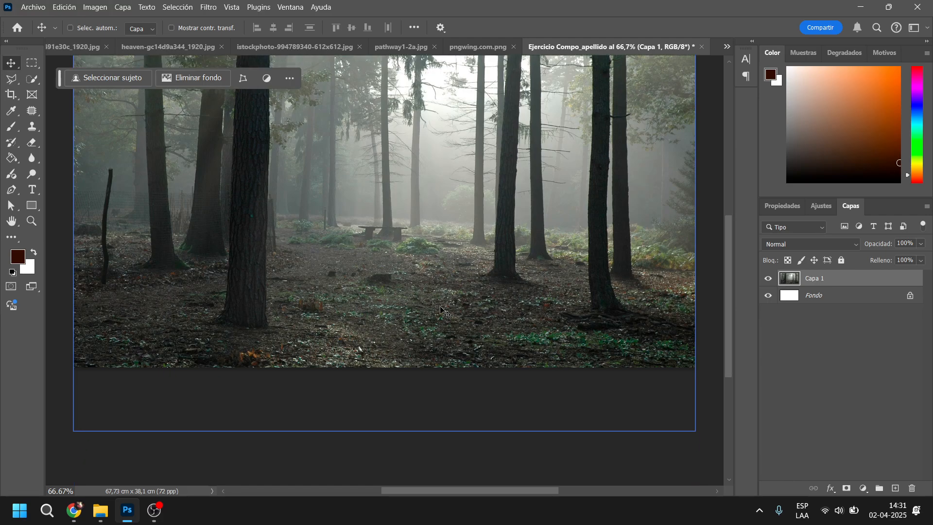
{"action": "scroll", "coordinate": [440, 309], "scroll_direction": "up", "scroll_amount": 1}
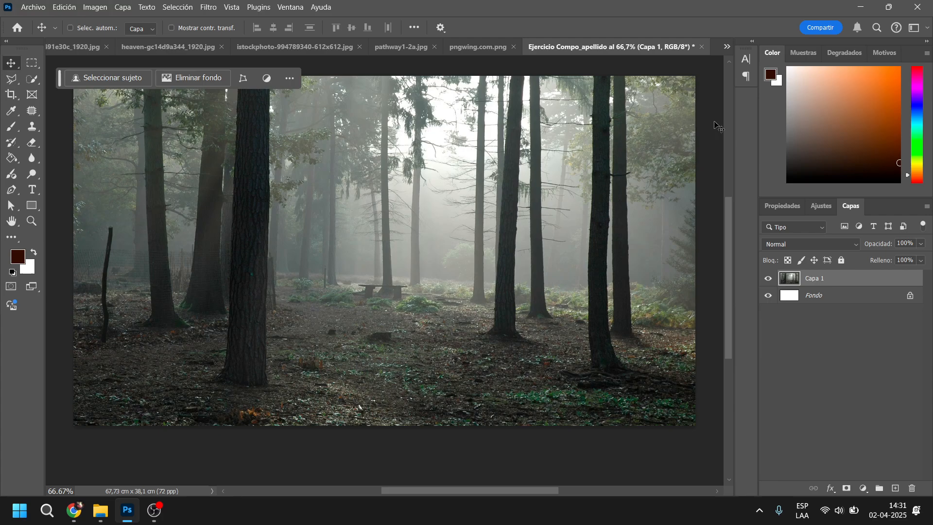
{"action": "scroll", "coordinate": [616, 409], "scroll_direction": "down", "scroll_amount": 2}
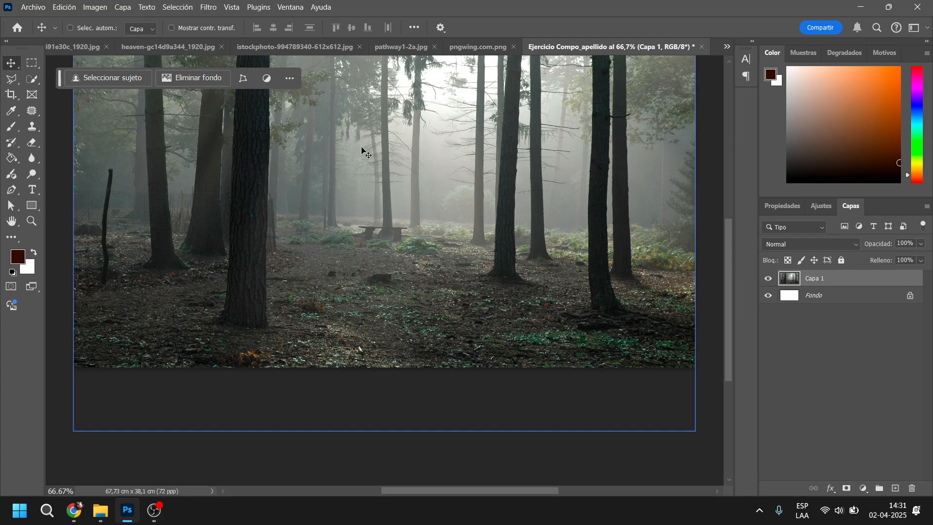
Open the Image Size settings for the composition document and set the width to 1920 pixels
{"action": "left_click", "coordinate": [100, 9]}
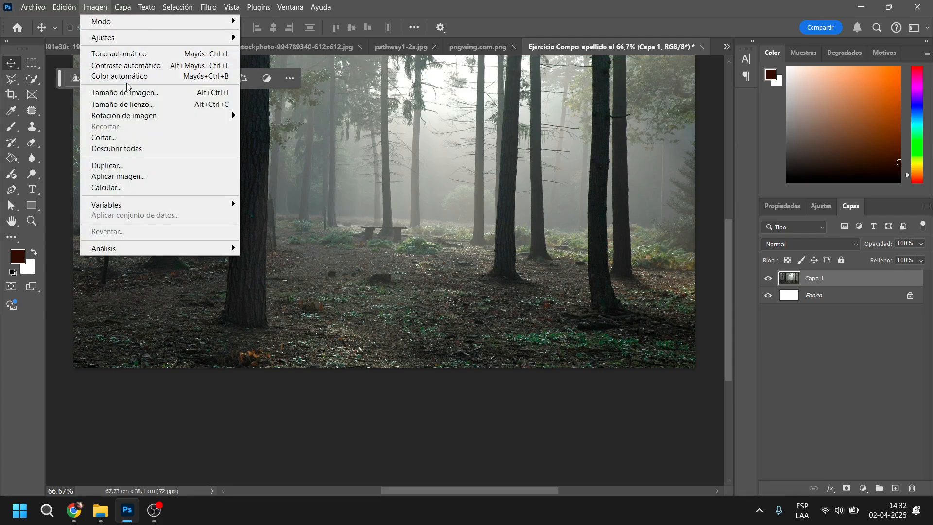
{"action": "left_click", "coordinate": [147, 97]}
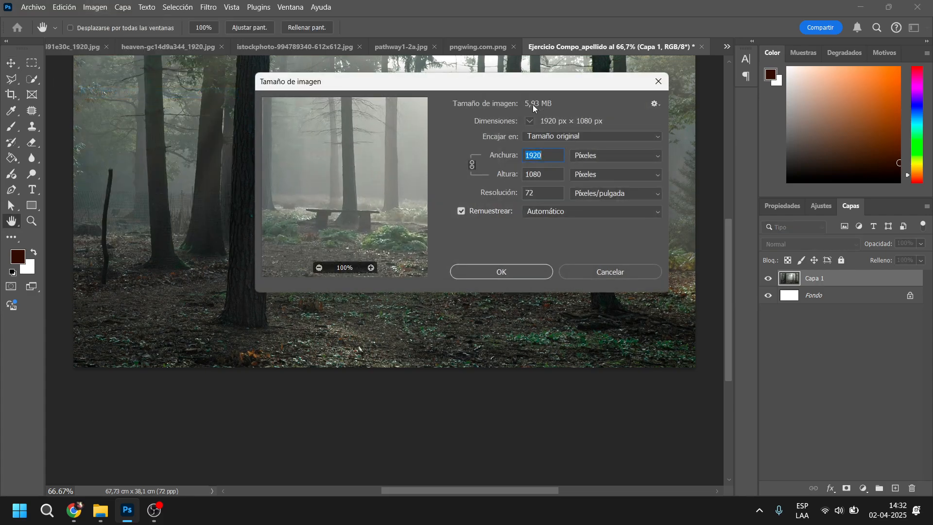
{"action": "left_click_drag", "start_coordinate": [481, 86], "coordinate": [469, 111]}
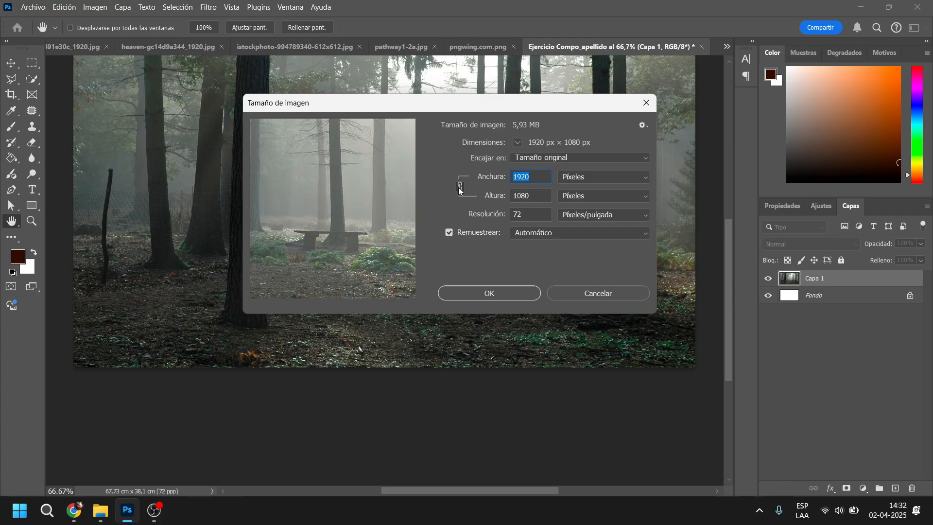
{"action": "key", "text": "super+plus"}
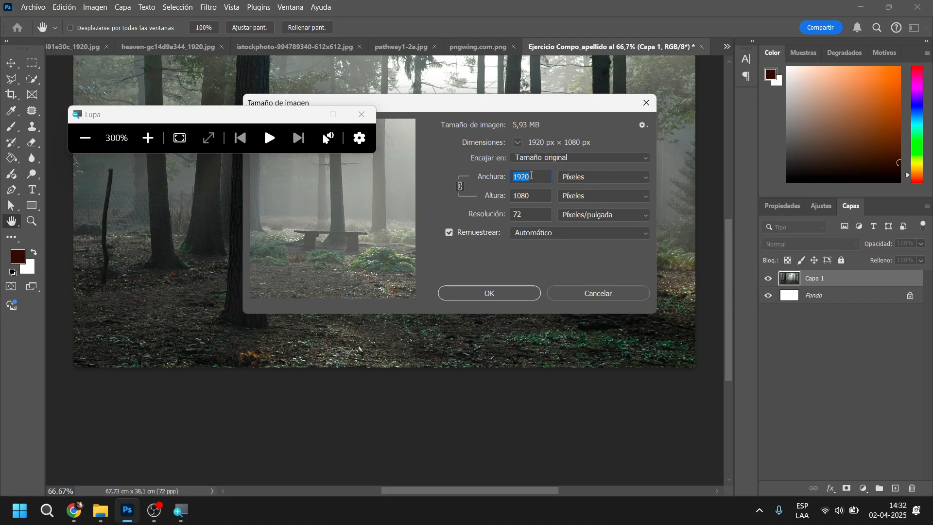
{"action": "left_click_drag", "start_coordinate": [505, 179], "coordinate": [520, 179]}
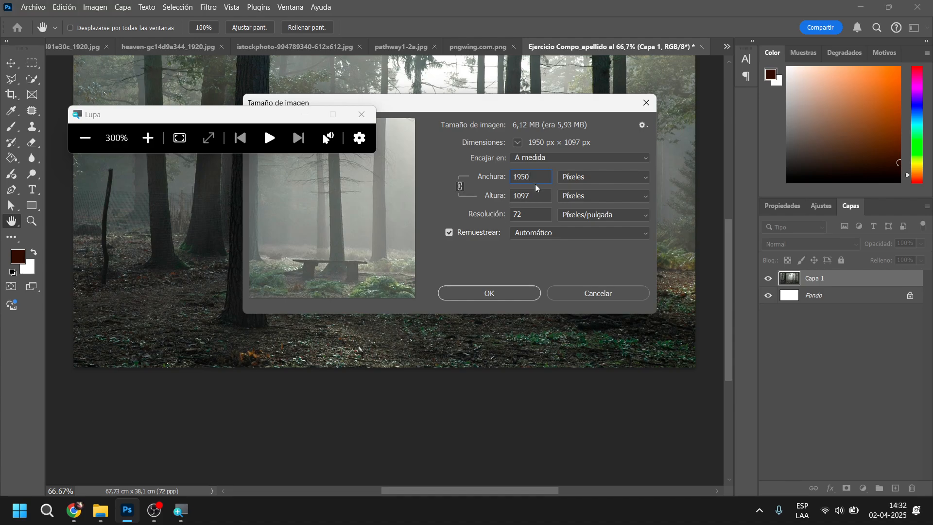
{"action": "key", "text": "BackSpace"}
{"action": "key", "text": "BackSpace"}
{"action": "type", "text": "20"}
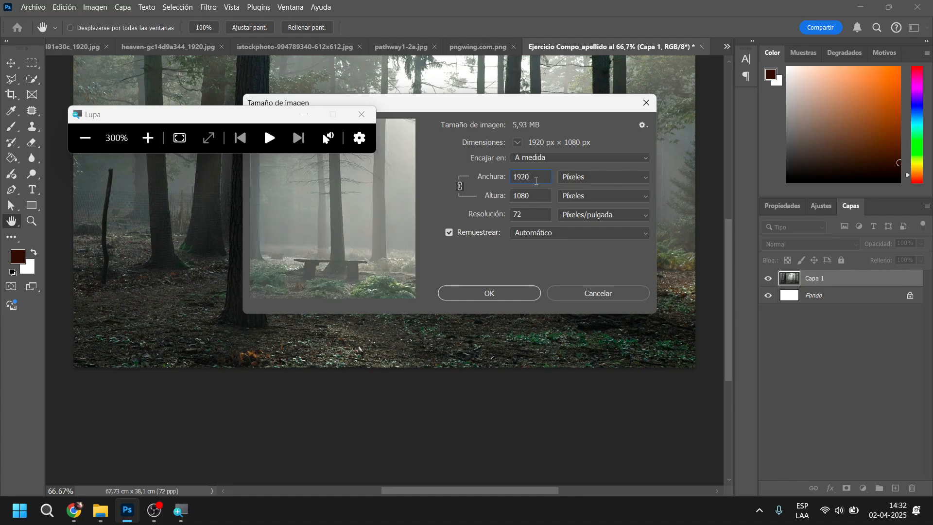
Unlink the image's width from its height and set the height to 1520 pixels
{"action": "left_click", "coordinate": [460, 186]}
{"action": "double_click", "coordinate": [533, 195]}
{"action": "type", "text": "1520"}
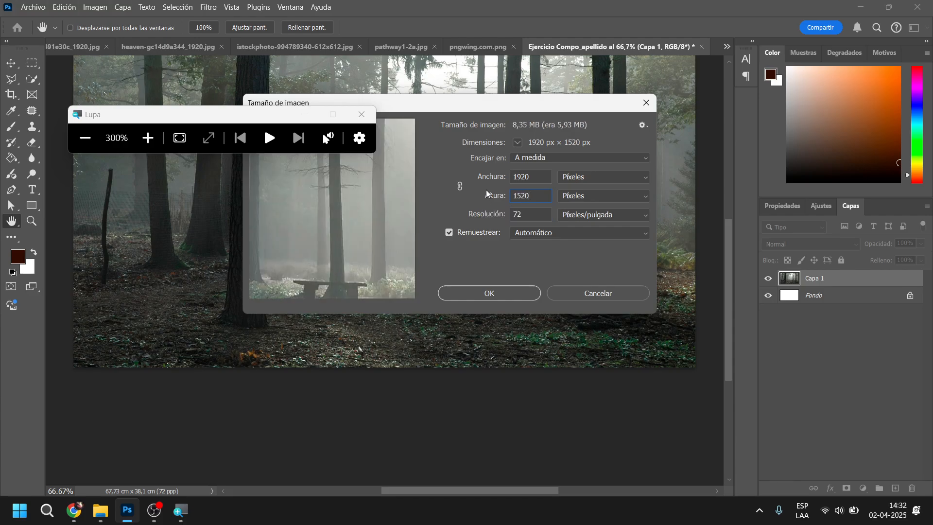
Try image heights of 1020 and 1980 pixels with the width left unlinked
{"action": "key", "text": "Down"}
{"action": "key", "text": "Up"}
{"action": "type", "text": "10"}
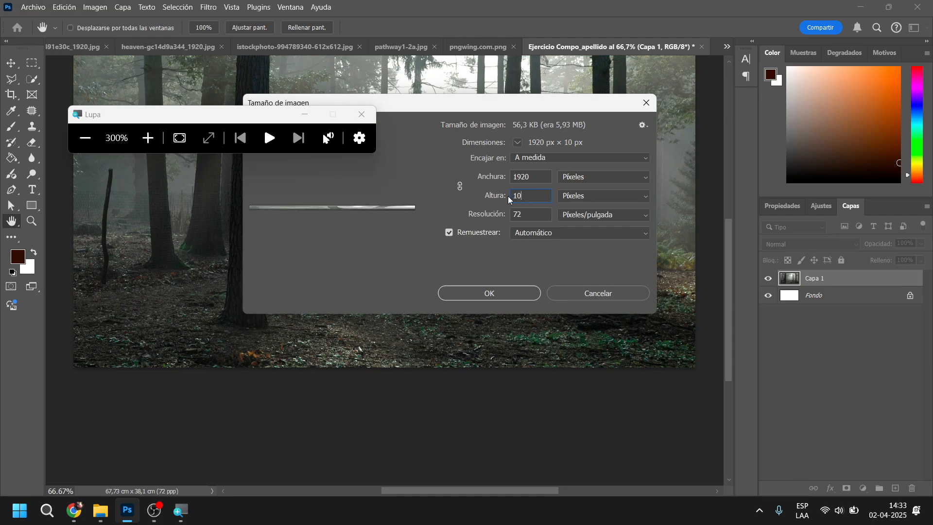
{"action": "type", "text": "20"}
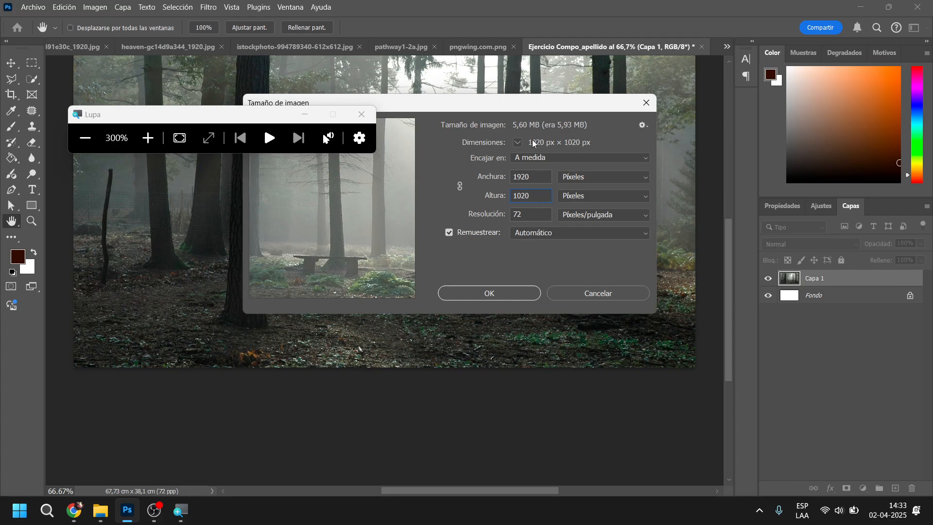
{"action": "left_click", "coordinate": [502, 198]}
{"action": "type", "text": "1980"}
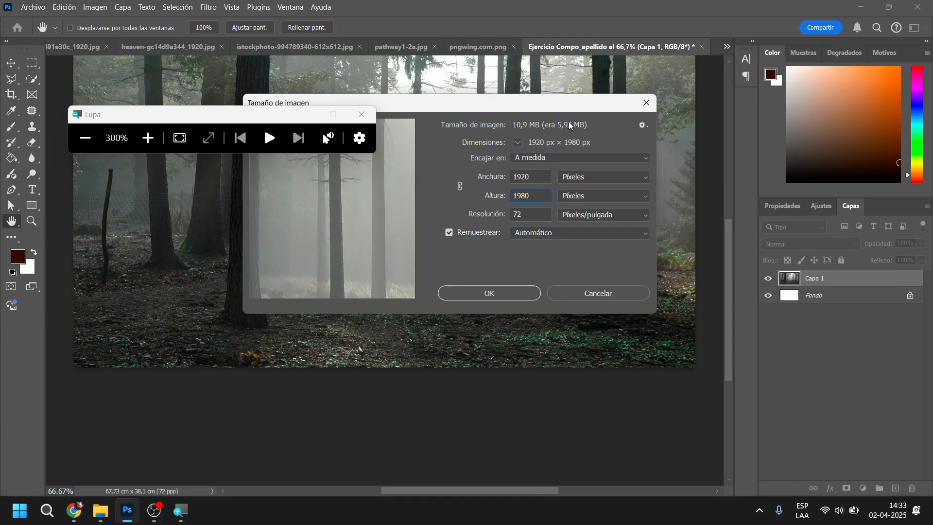
Set the image height to 1520 pixels and apply the new image size
{"action": "double_click", "coordinate": [533, 196]}
{"action": "type", "text": "15"}
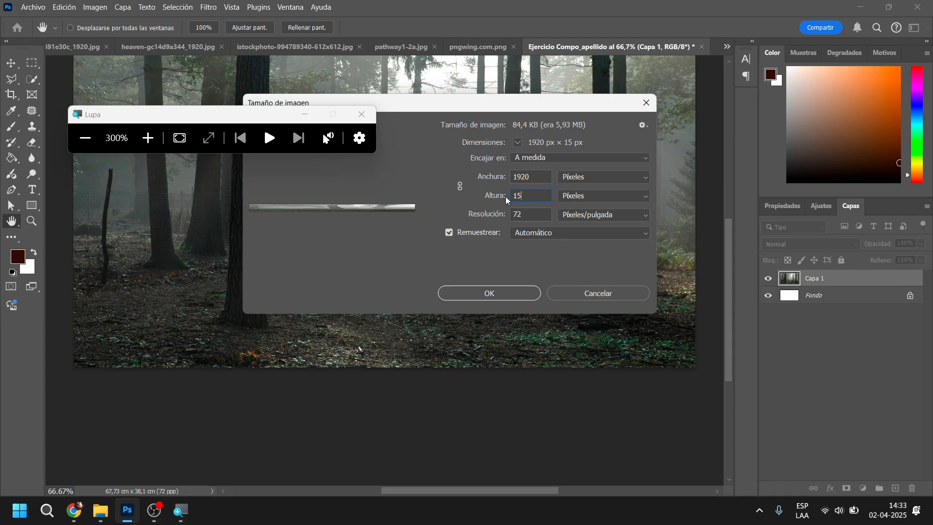
{"action": "type", "text": "20"}
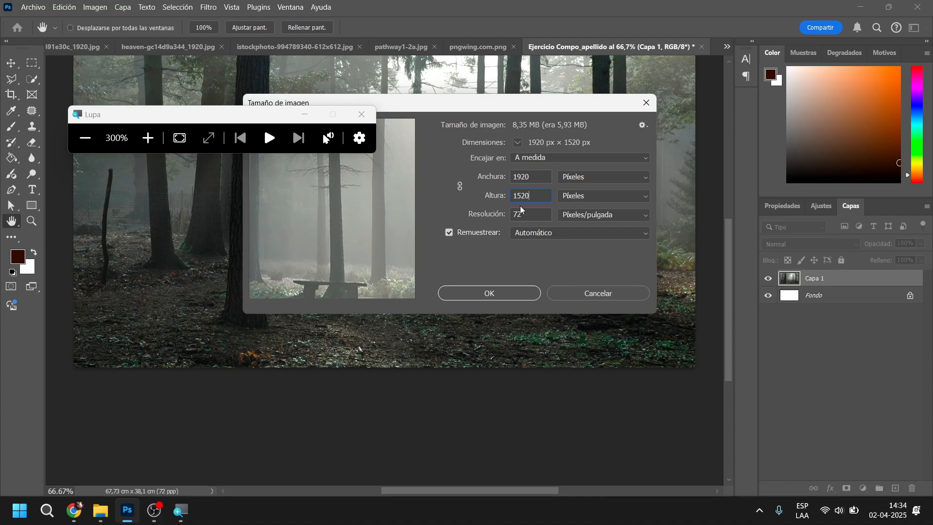
{"action": "left_click", "coordinate": [504, 293]}
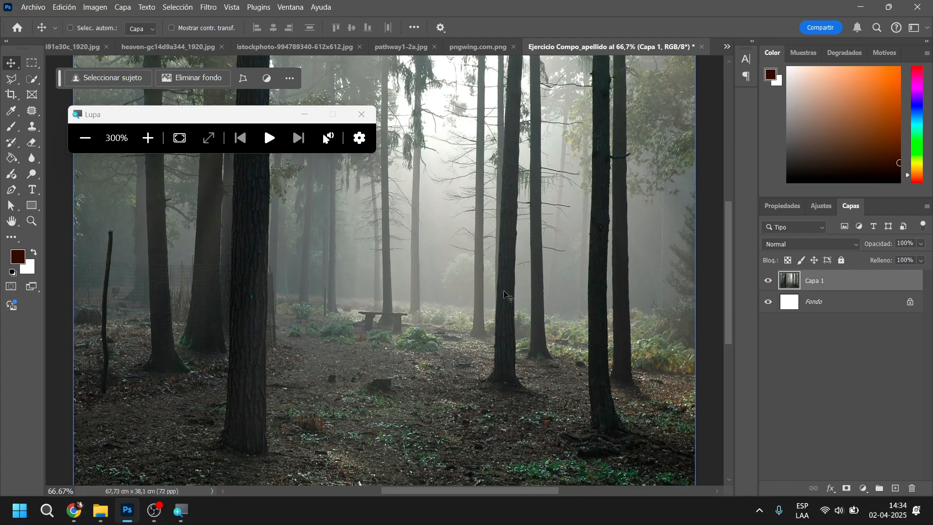
Return the Windows Magnifier to 100% and minimize its window to clear the view of the document
{"action": "key", "text": "super+minus"}
{"action": "key", "text": "super+minus"}
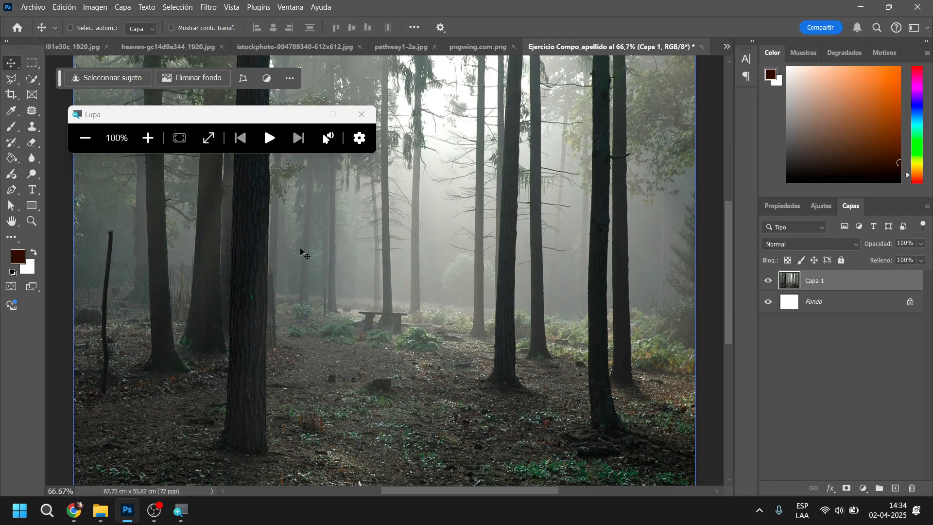
{"action": "scroll", "coordinate": [305, 252], "scroll_direction": "down", "scroll_amount": 3}
{"action": "key", "text": "super"}
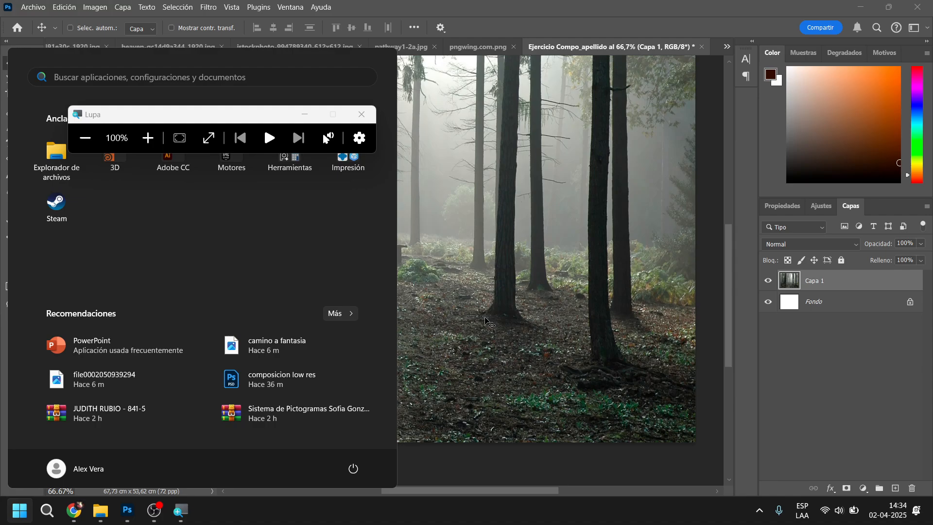
{"action": "left_click", "coordinate": [727, 317]}
{"action": "left_click_drag", "start_coordinate": [728, 267], "coordinate": [724, 214]}
{"action": "scroll", "coordinate": [532, 309], "scroll_direction": "down", "scroll_amount": 1}
{"action": "key", "text": "super"}
{"action": "scroll", "coordinate": [533, 309], "scroll_direction": "down", "scroll_amount": 1}
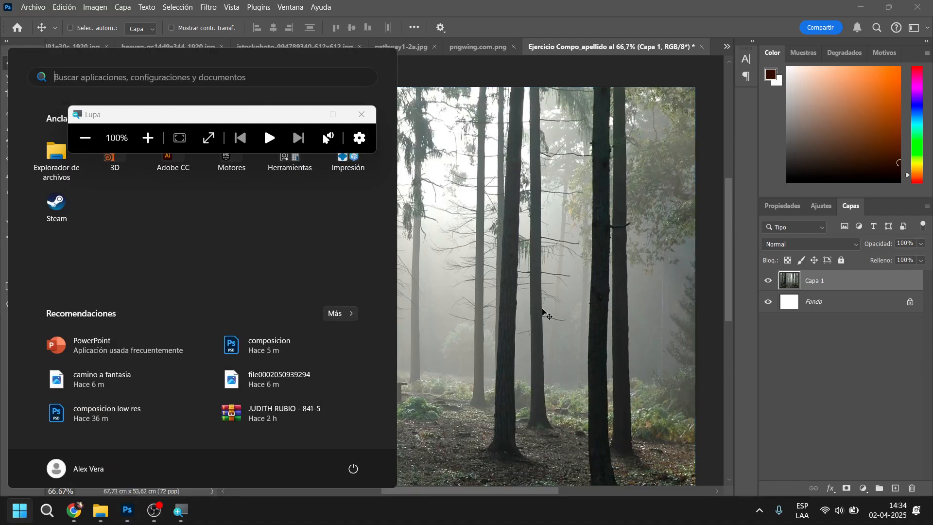
{"action": "left_click", "coordinate": [727, 296]}
{"action": "scroll", "coordinate": [567, 308], "scroll_direction": "down", "scroll_amount": 4}
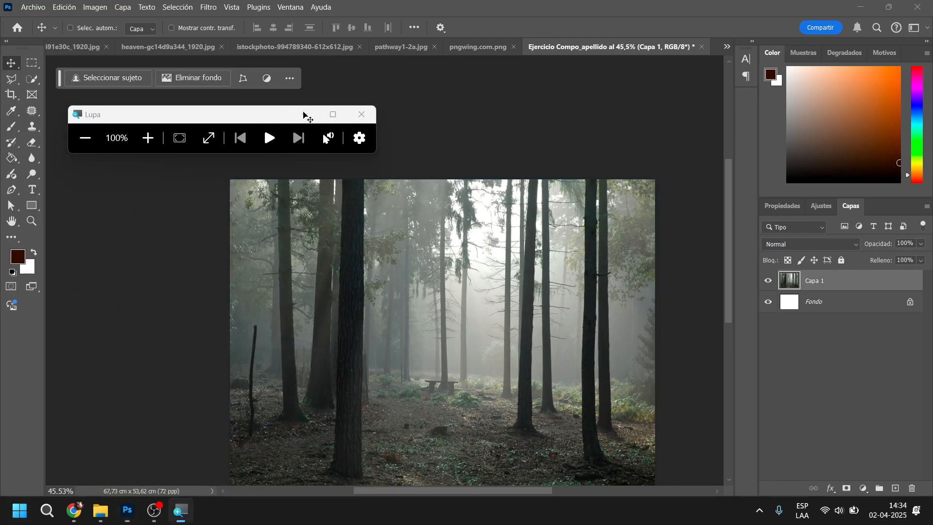
{"action": "left_click", "coordinate": [305, 114]}
Shift the stretched forest layer on the canvas and delete it, leaving only the white background
{"action": "left_click_drag", "start_coordinate": [536, 373], "coordinate": [491, 235]}
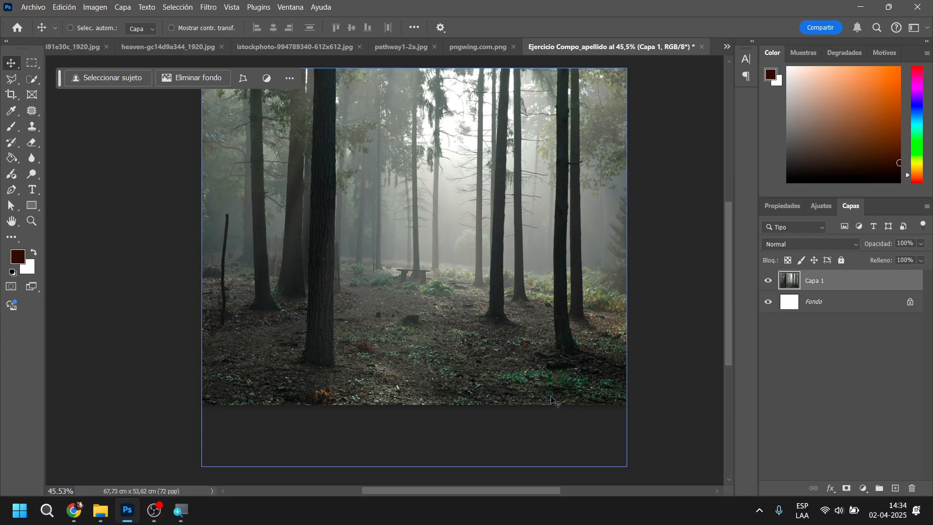
{"action": "left_click_drag", "start_coordinate": [488, 287], "coordinate": [373, 307]}
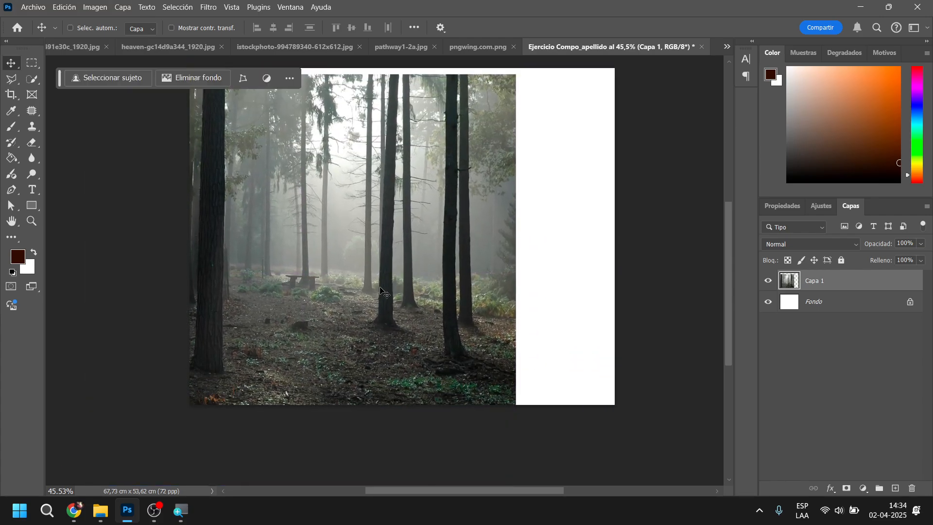
{"action": "key", "text": "Delete"}
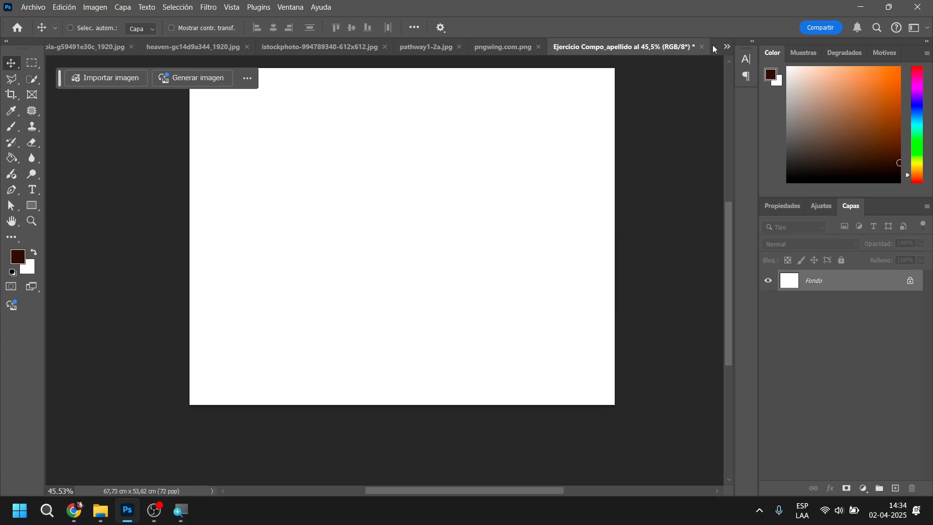
Float the Ejercicio Compo_apellido document over the forest image and copy the forest image into it again
{"action": "left_click_drag", "start_coordinate": [671, 47], "coordinate": [638, 132]}
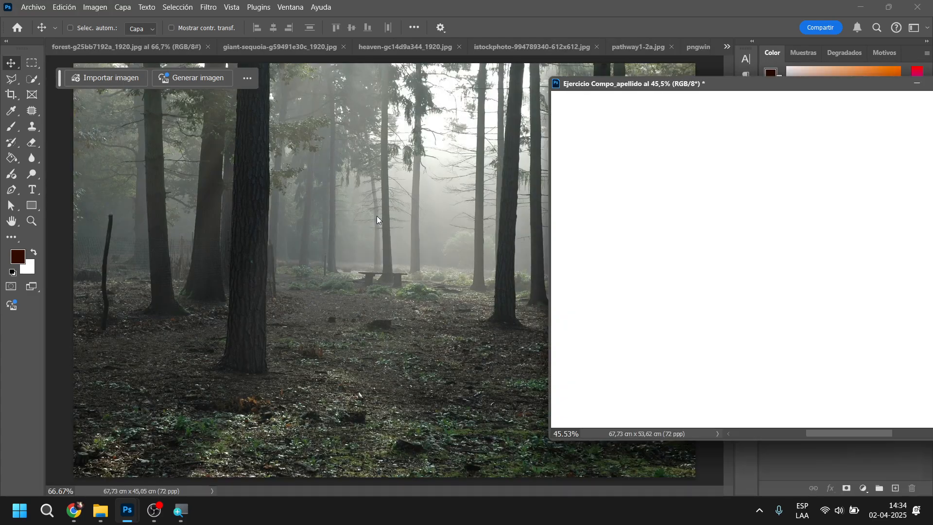
{"action": "left_click_drag", "start_coordinate": [495, 158], "coordinate": [739, 183]}
{"action": "left_click_drag", "start_coordinate": [786, 87], "coordinate": [498, 111]}
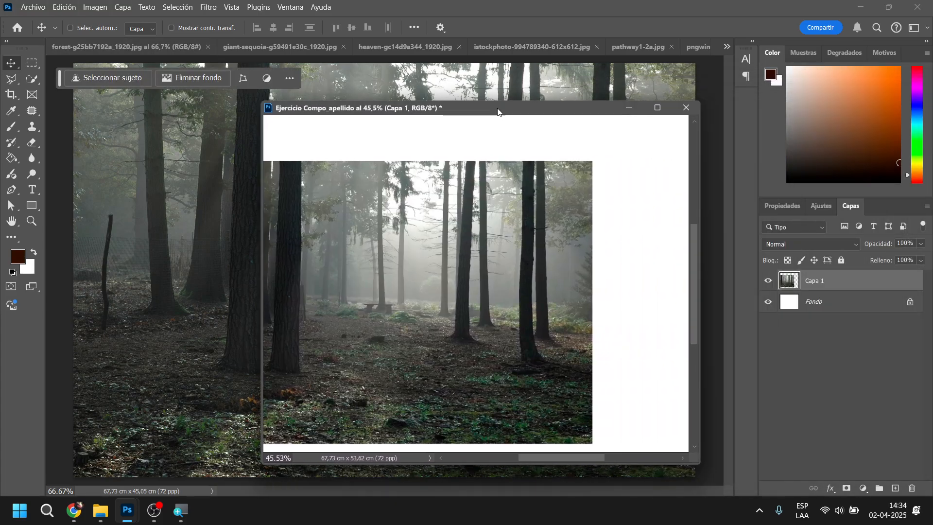
Align the new forest layer with the canvas's upper and side edges and dock the document back with the others
{"action": "left_click", "coordinate": [658, 107]}
{"action": "left_click_drag", "start_coordinate": [486, 261], "coordinate": [575, 208]}
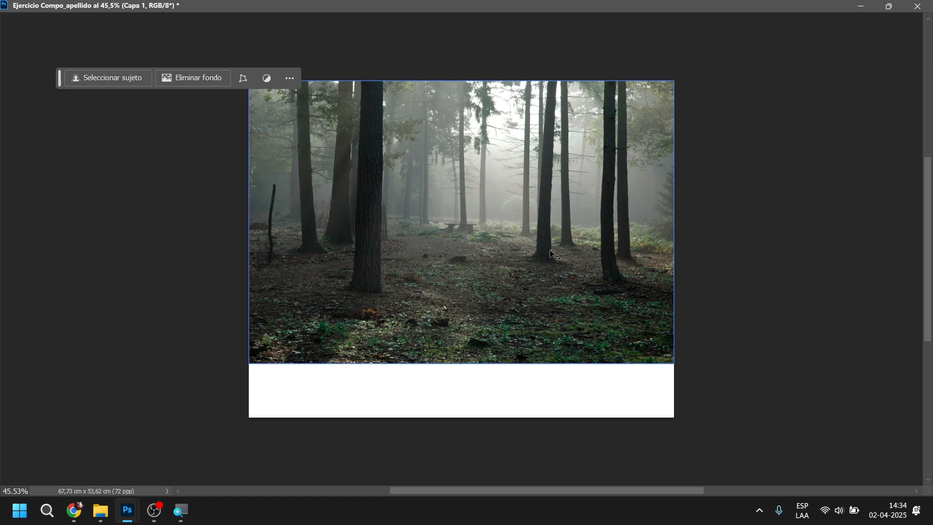
{"action": "left_click_drag", "start_coordinate": [765, 6], "coordinate": [654, 42]}
{"action": "mouse_move", "coordinate": [473, 238]}
{"action": "left_mouse_down"}
{"action": "mouse_move", "coordinate": [465, 273]}
{"action": "mouse_move", "coordinate": [468, 234]}
{"action": "left_mouse_up"}
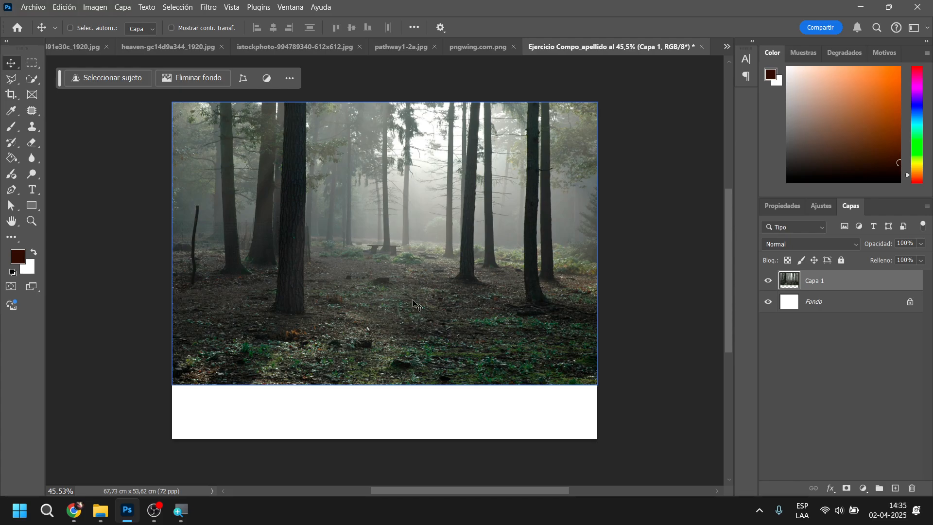
Undo back to the canvas before its resize, compare both sizes, and redo up to the replaced forest layer
{"action": "key", "text": "ctrl"}
{"action": "key", "text": "ctrl+z"}
{"action": "key", "text": "ctrl+z"}
{"action": "key", "text": "ctrl+z"}
{"action": "key", "text": "ctrl+z"}
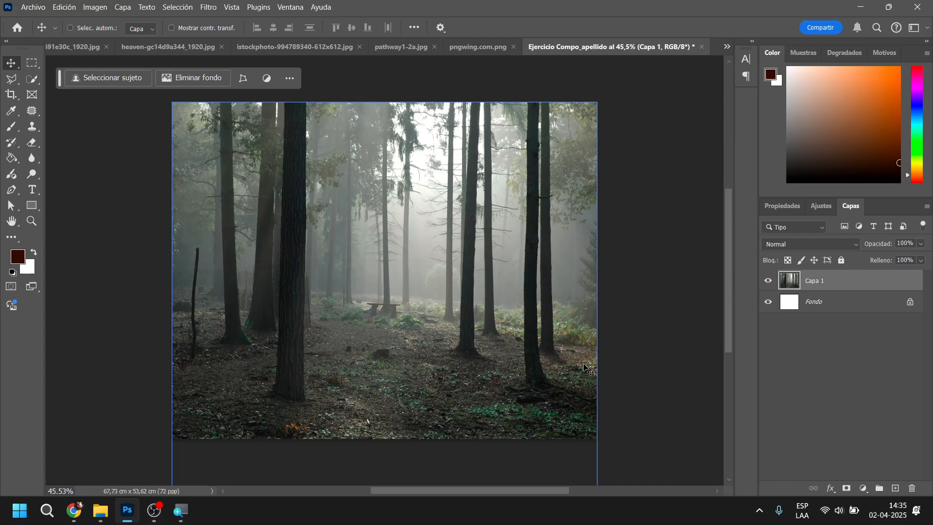
{"action": "key", "text": "ctrl+z"}
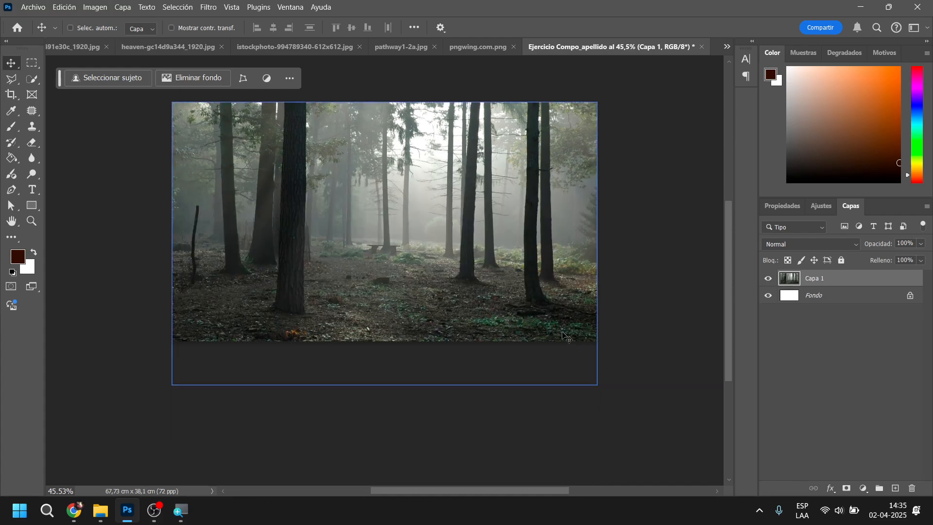
{"action": "left_click_drag", "start_coordinate": [564, 329], "coordinate": [570, 328]}
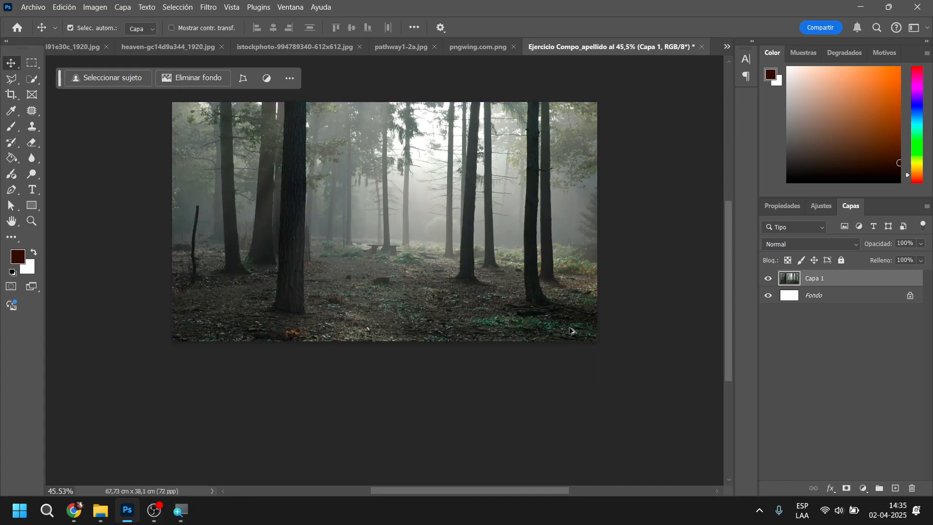
{"action": "key", "text": "ctrl+shift+z"}
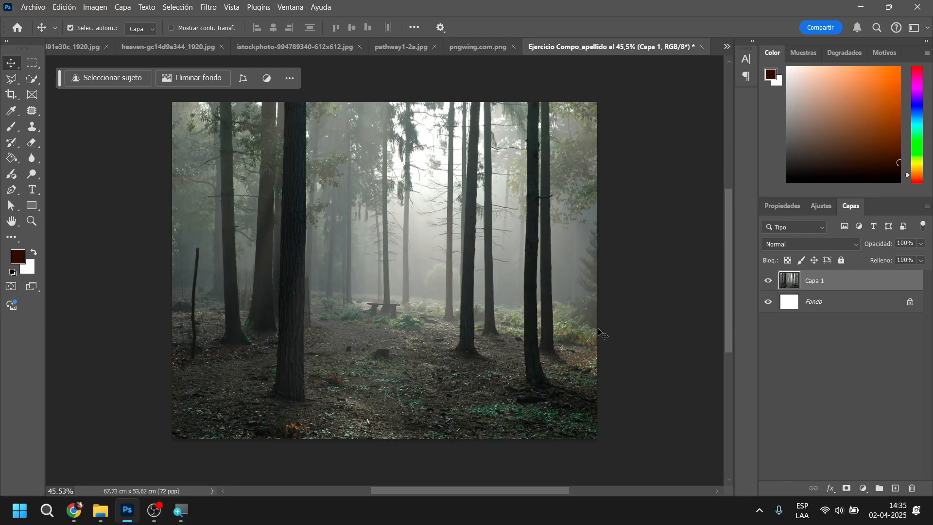
{"action": "key", "text": "ctrl+z"}
{"action": "key", "text": "ctrl+z"}
{"action": "key", "text": "ctrl+z"}
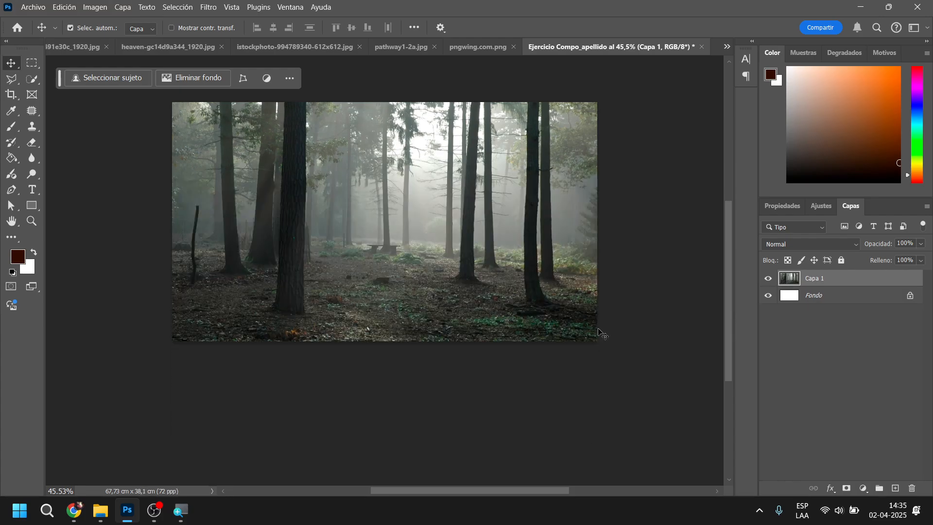
{"action": "key", "text": "ctrl+shift+z"}
{"action": "left_click_drag", "start_coordinate": [422, 279], "coordinate": [502, 223]}
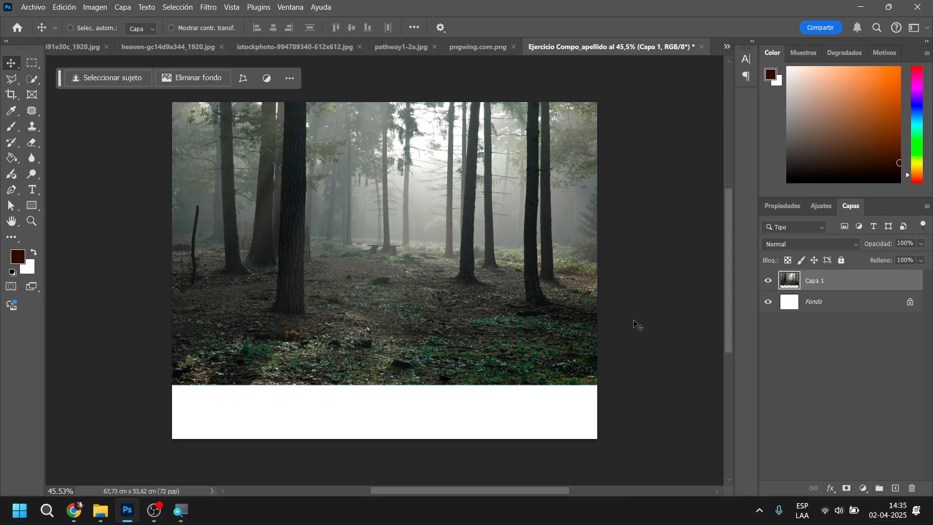
Look through the open source images, including the sequoia, pathway and grass, and show the forest image
{"action": "left_click", "coordinate": [66, 48]}
{"action": "left_click", "coordinate": [272, 47]}
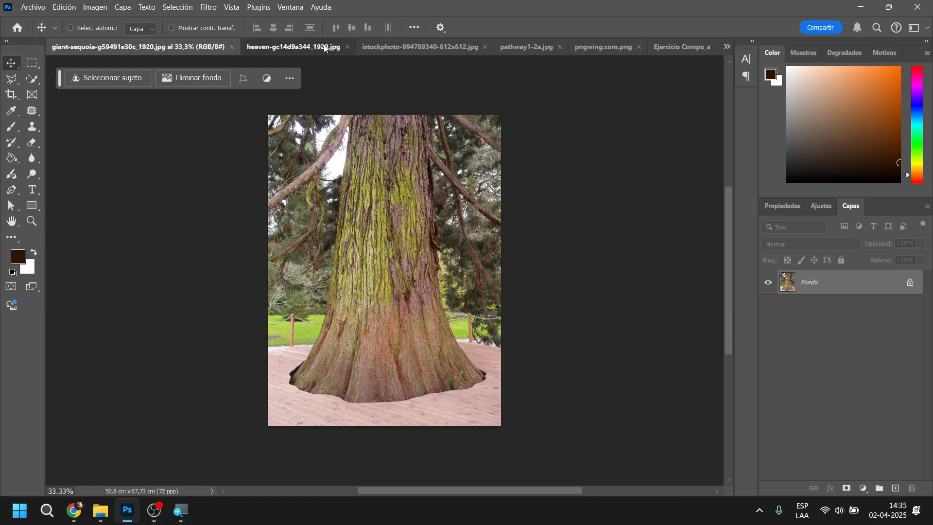
{"action": "left_click", "coordinate": [377, 49]}
{"action": "left_click", "coordinate": [509, 50]}
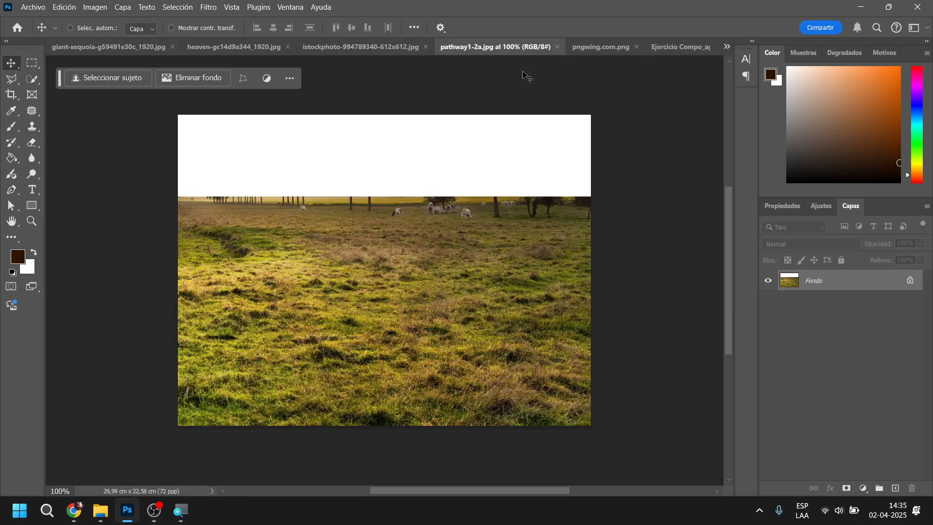
{"action": "left_click", "coordinate": [587, 49]}
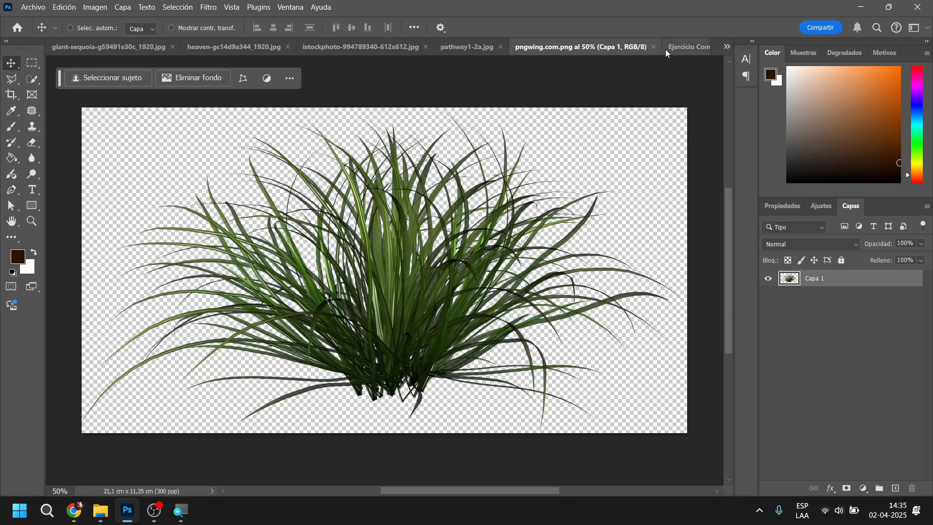
{"action": "left_click", "coordinate": [727, 47]}
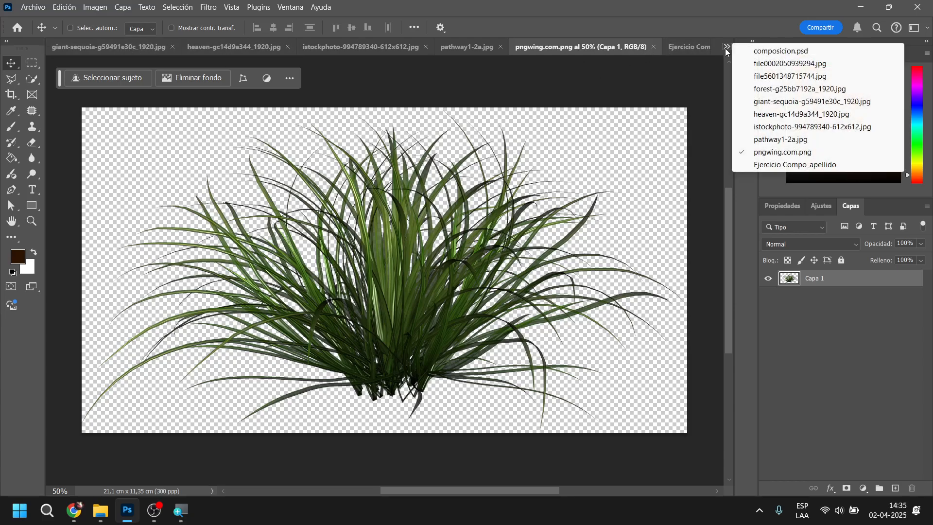
{"action": "left_click", "coordinate": [790, 88]}
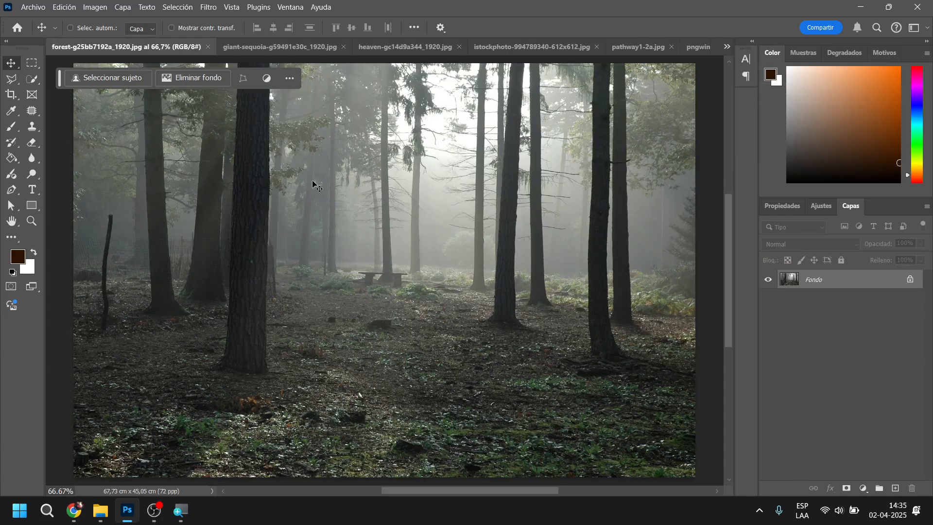
Close the forest source image and bring up the pathway1-2a.jpg meadow image
{"action": "left_click", "coordinate": [208, 47]}
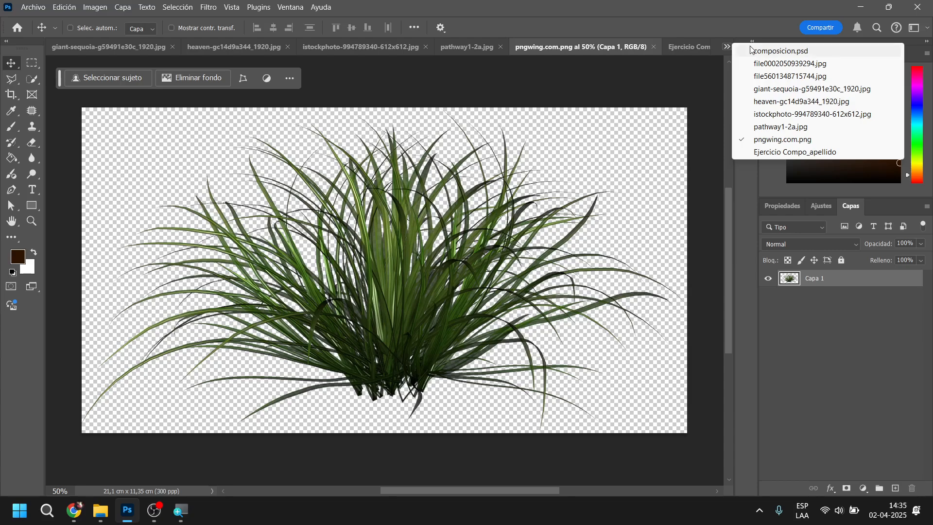
{"action": "left_click", "coordinate": [778, 152]}
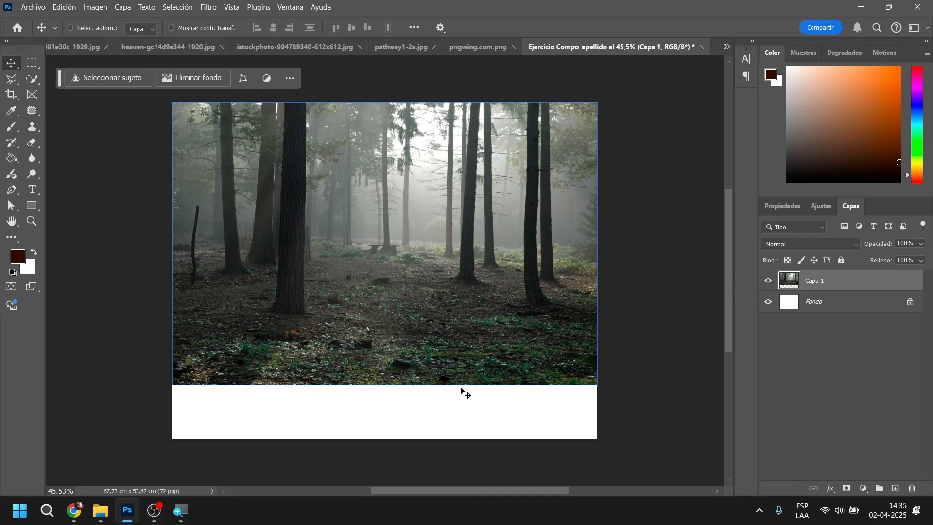
{"action": "left_click", "coordinate": [464, 50]}
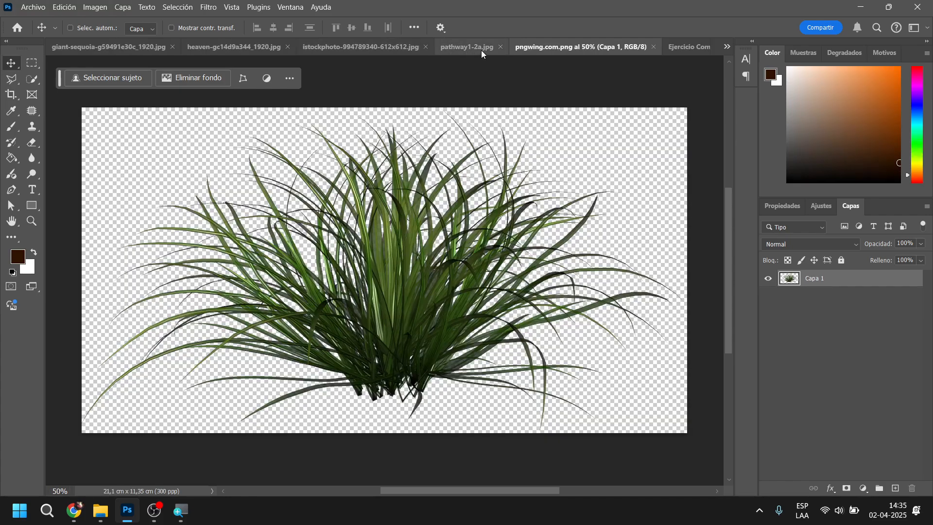
{"action": "left_click", "coordinate": [465, 47]}
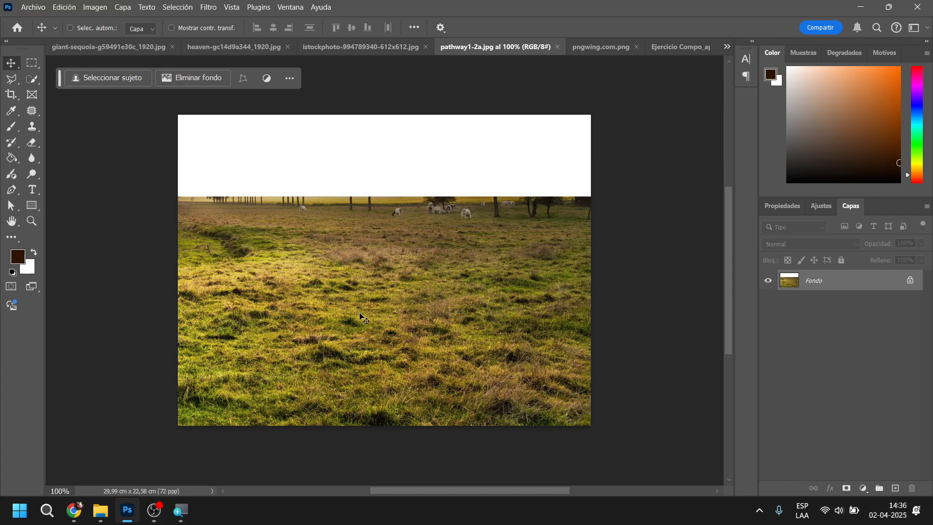
Copy the meadow image into the Ejercicio Compo_apellido document and place it against the canvas's lower edge
{"action": "left_click_drag", "start_coordinate": [360, 315], "coordinate": [414, 226]}
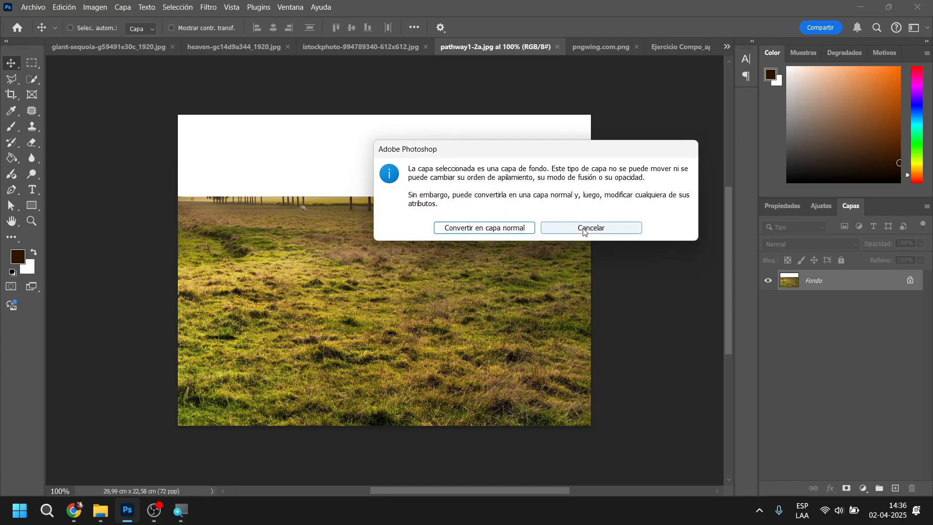
{"action": "left_click", "coordinate": [570, 229]}
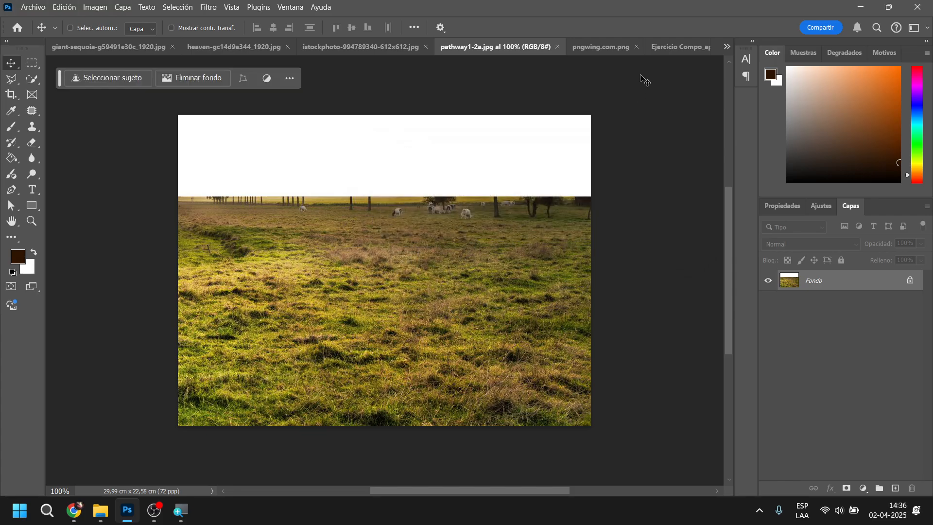
{"action": "left_click_drag", "start_coordinate": [474, 246], "coordinate": [679, 50]}
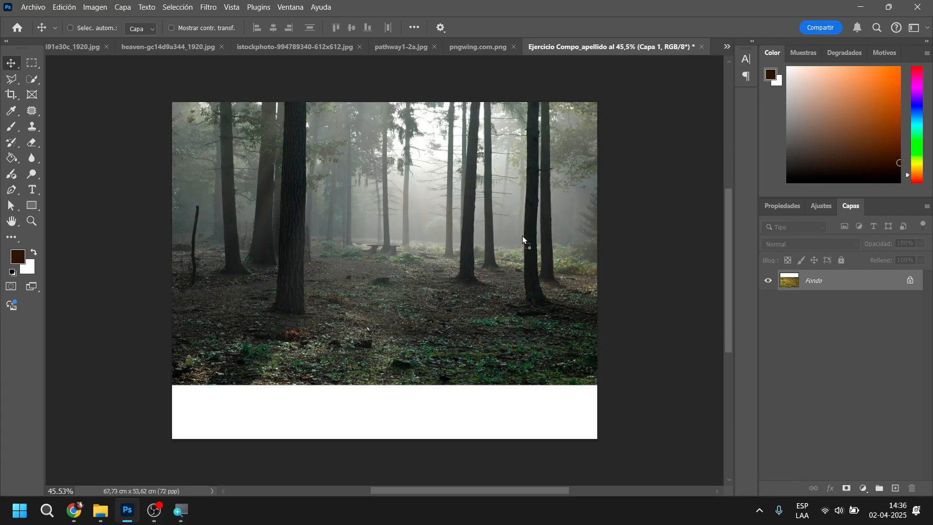
{"action": "left_click_drag", "start_coordinate": [414, 308], "coordinate": [397, 365]}
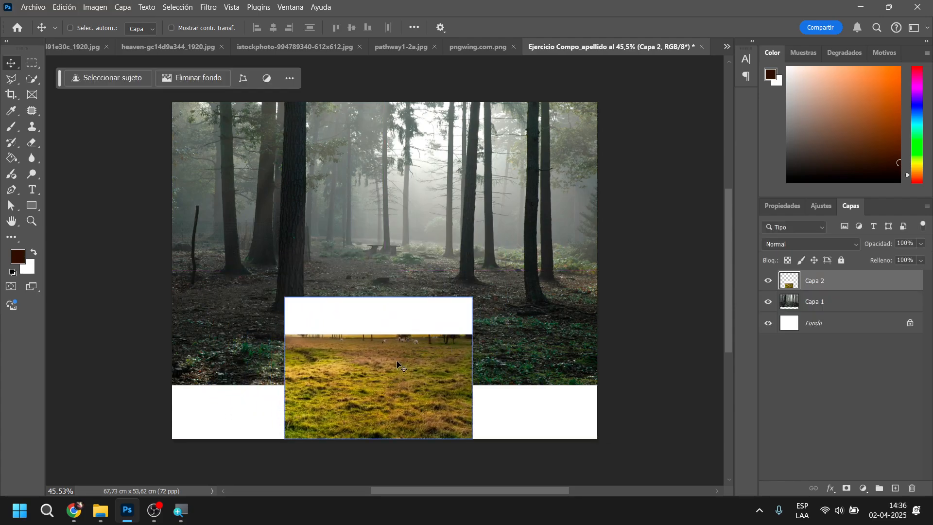
Scale the meadow layer to about 240% and move it up so the grass spans the canvas's full width and lower part
{"action": "key", "text": "ctrl"}
{"action": "key", "text": "ctrl+t"}
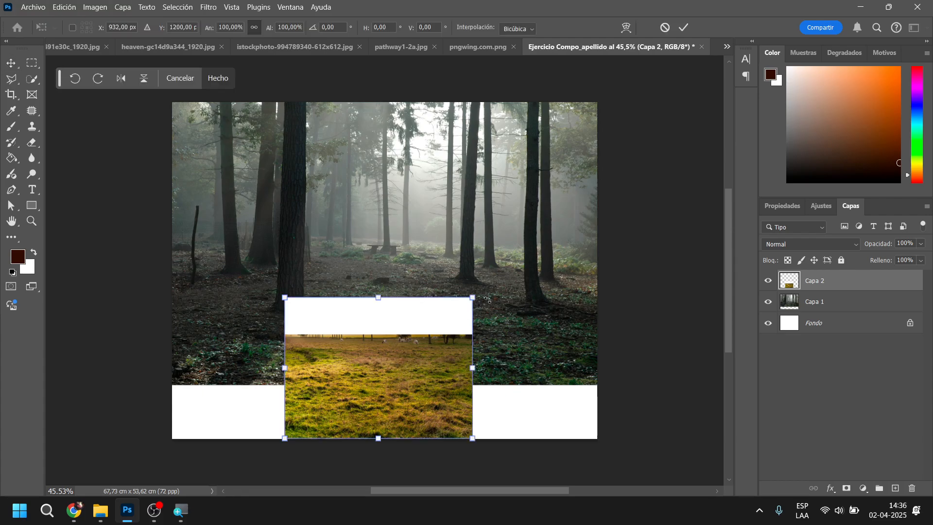
{"action": "left_click_drag", "start_coordinate": [472, 297], "coordinate": [604, 198]}
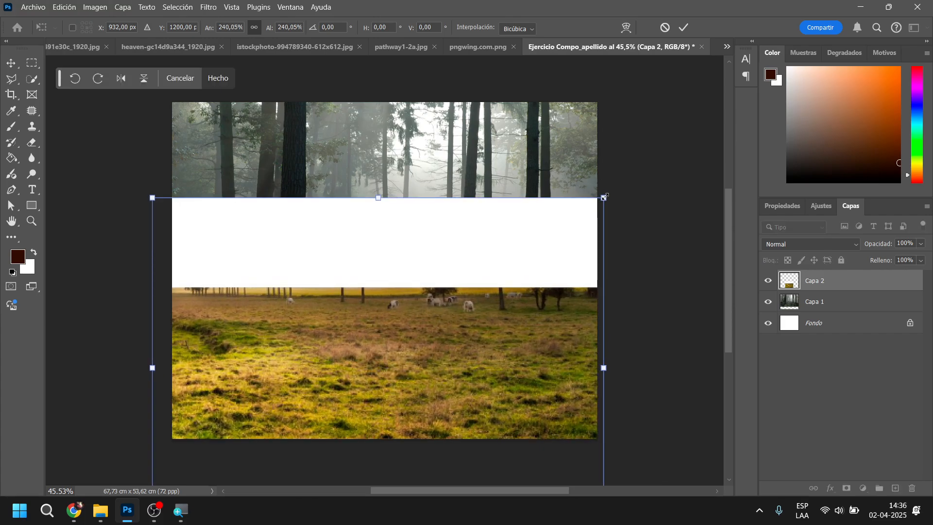
{"action": "left_click_drag", "start_coordinate": [465, 410], "coordinate": [464, 340]}
{"action": "key", "text": "Return"}
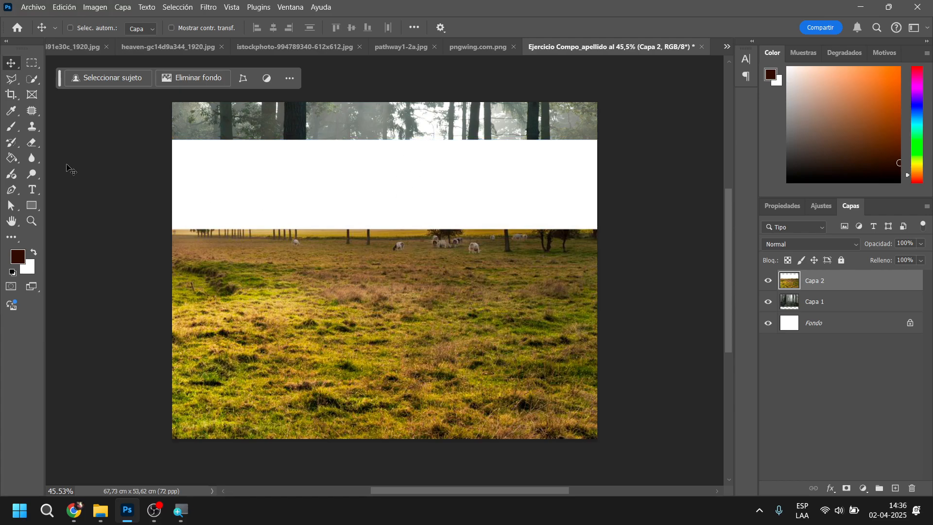
Try erasing the white band and upper grass of the meadow layer with the Eraser, and undo the erasure
{"action": "left_click", "coordinate": [32, 142]}
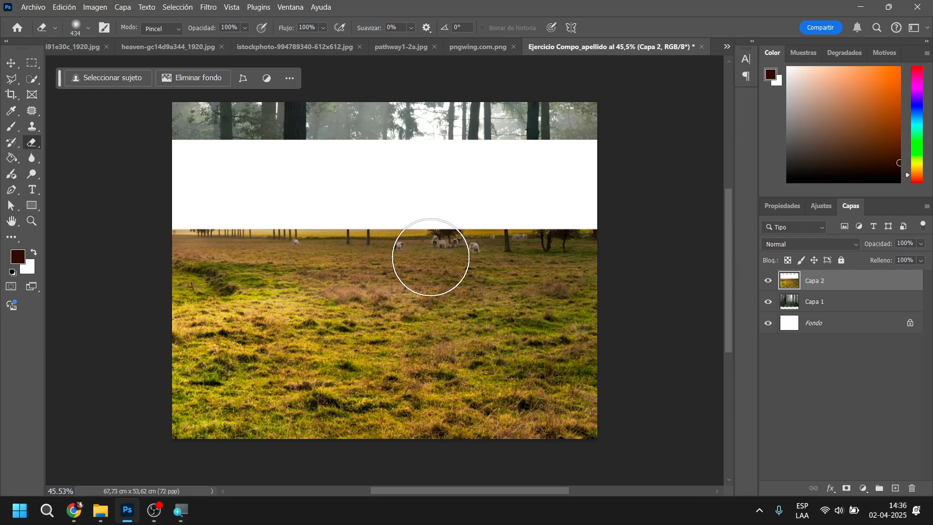
{"action": "mouse_move", "coordinate": [431, 258]}
{"action": "left_mouse_down"}
{"action": "mouse_move", "coordinate": [434, 235]}
{"action": "mouse_move", "coordinate": [539, 222]}
{"action": "mouse_move", "coordinate": [569, 181]}
{"action": "mouse_move", "coordinate": [553, 152]}
{"action": "mouse_move", "coordinate": [181, 160]}
{"action": "mouse_move", "coordinate": [396, 215]}
{"action": "mouse_move", "coordinate": [331, 250]}
{"action": "mouse_move", "coordinate": [221, 240]}
{"action": "mouse_move", "coordinate": [189, 254]}
{"action": "mouse_move", "coordinate": [249, 288]}
{"action": "mouse_move", "coordinate": [266, 312]}
{"action": "mouse_move", "coordinate": [326, 304]}
{"action": "mouse_move", "coordinate": [375, 276]}
{"action": "mouse_move", "coordinate": [447, 292]}
{"action": "mouse_move", "coordinate": [579, 269]}
{"action": "mouse_move", "coordinate": [633, 275]}
{"action": "mouse_move", "coordinate": [629, 312]}
{"action": "mouse_move", "coordinate": [620, 278]}
{"action": "mouse_move", "coordinate": [216, 272]}
{"action": "mouse_move", "coordinate": [228, 288]}
{"action": "mouse_move", "coordinate": [139, 281]}
{"action": "left_mouse_up"}
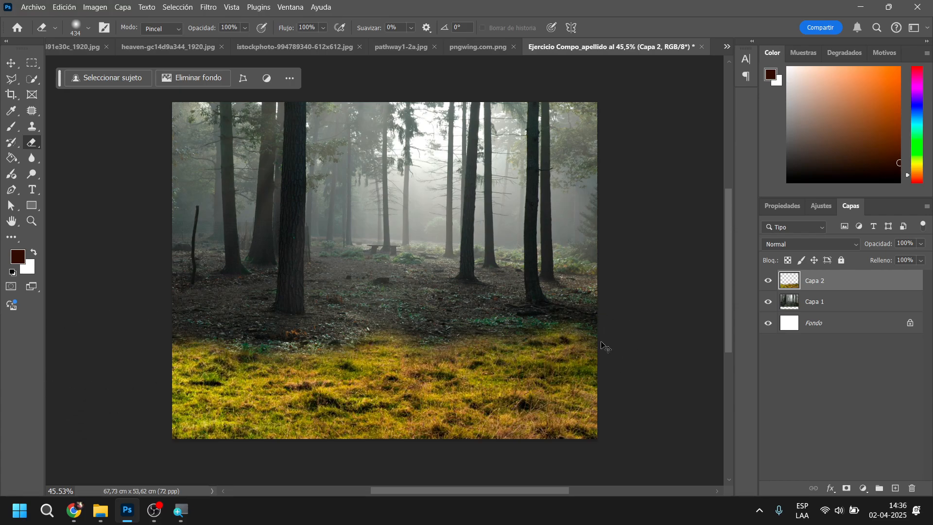
{"action": "key", "text": "ctrl+z"}
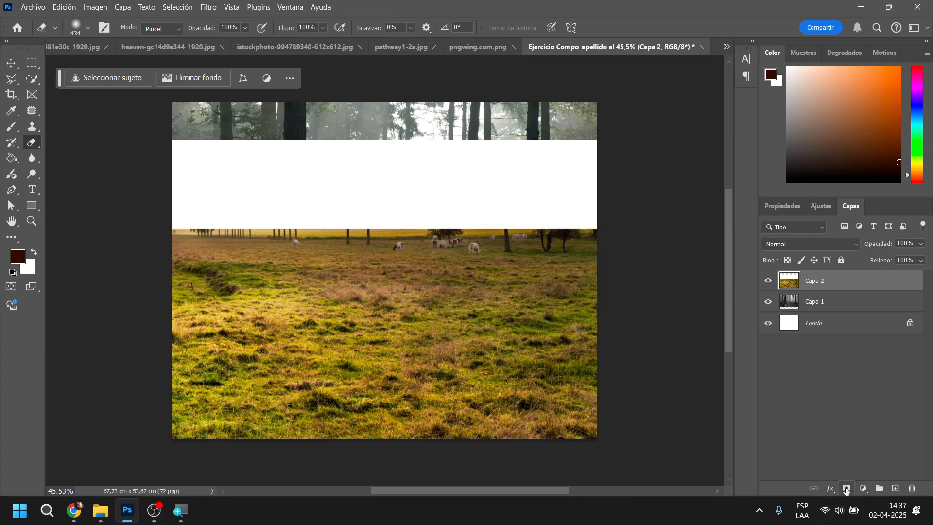
Add a layer mask to the meadow layer and paint it black over the white band and upper grass with the Brush
{"action": "left_click", "coordinate": [848, 488]}
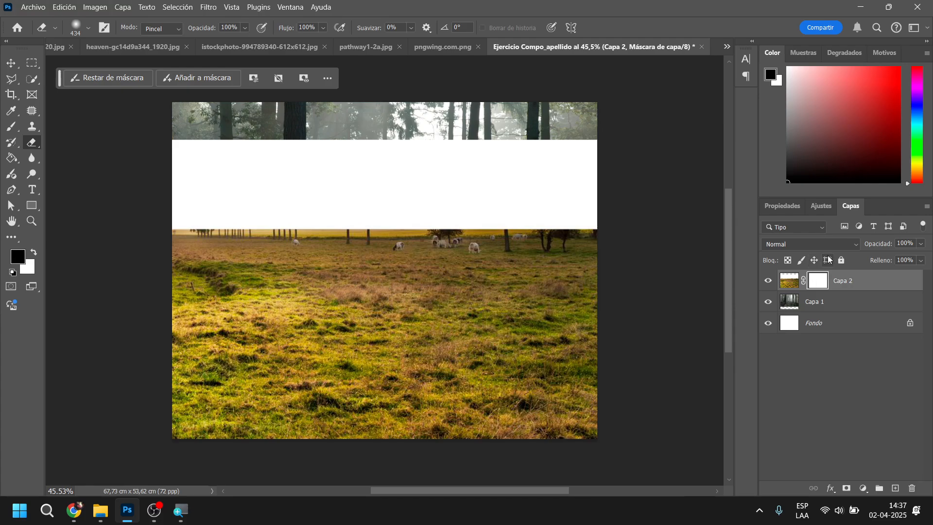
{"action": "left_click", "coordinate": [12, 128]}
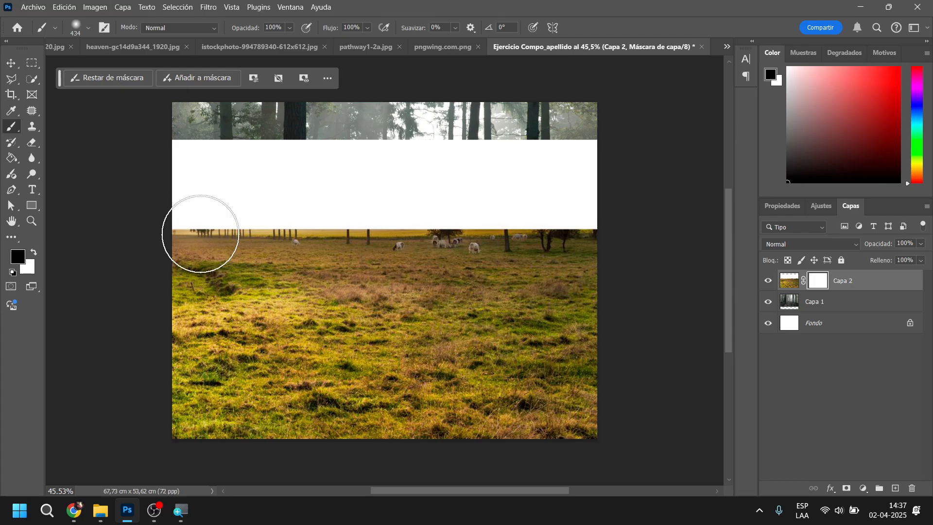
{"action": "mouse_move", "coordinate": [387, 230]}
{"action": "left_mouse_down"}
{"action": "mouse_move", "coordinate": [414, 221]}
{"action": "mouse_move", "coordinate": [462, 230]}
{"action": "mouse_move", "coordinate": [491, 215]}
{"action": "mouse_move", "coordinate": [513, 214]}
{"action": "left_mouse_up"}
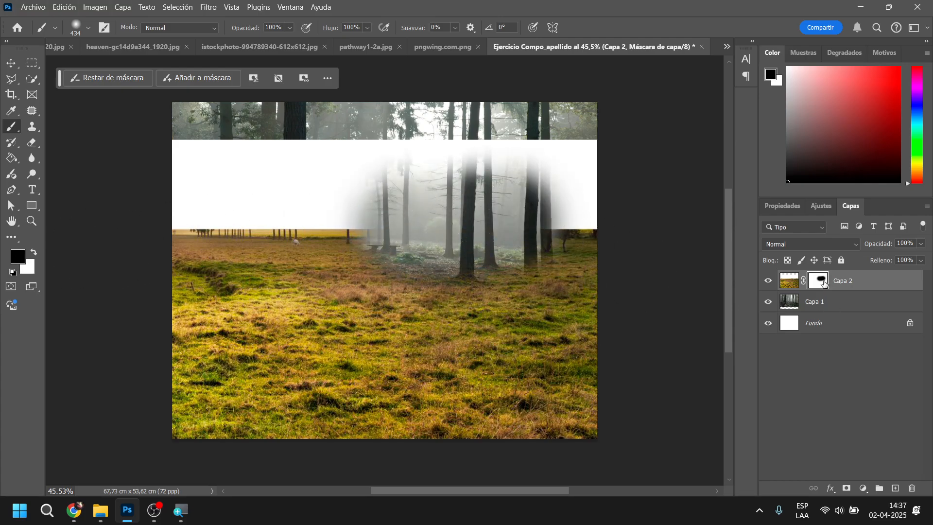
{"action": "mouse_move", "coordinate": [598, 277]}
{"action": "left_mouse_down"}
{"action": "mouse_move", "coordinate": [585, 260]}
{"action": "mouse_move", "coordinate": [617, 227]}
{"action": "mouse_move", "coordinate": [577, 181]}
{"action": "mouse_move", "coordinate": [401, 149]}
{"action": "mouse_move", "coordinate": [198, 141]}
{"action": "mouse_move", "coordinate": [173, 214]}
{"action": "mouse_move", "coordinate": [379, 233]}
{"action": "mouse_move", "coordinate": [294, 267]}
{"action": "mouse_move", "coordinate": [177, 270]}
{"action": "mouse_move", "coordinate": [298, 301]}
{"action": "mouse_move", "coordinate": [458, 272]}
{"action": "mouse_move", "coordinate": [553, 287]}
{"action": "mouse_move", "coordinate": [575, 270]}
{"action": "mouse_move", "coordinate": [260, 301]}
{"action": "mouse_move", "coordinate": [179, 267]}
{"action": "mouse_move", "coordinate": [448, 275]}
{"action": "mouse_move", "coordinate": [482, 292]}
{"action": "mouse_move", "coordinate": [573, 270]}
{"action": "mouse_move", "coordinate": [605, 296]}
{"action": "left_mouse_up"}
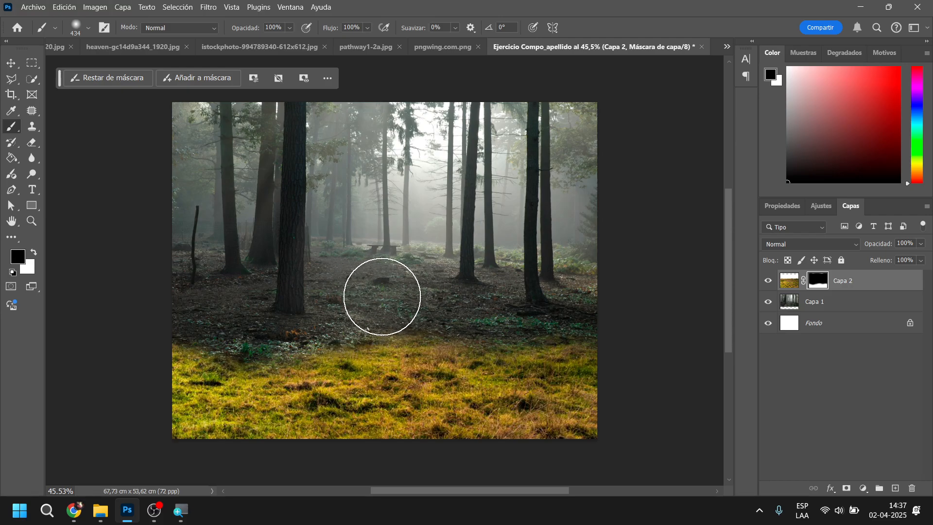
Adjust the meadow layer's image, not its mask, with Hue/Saturation: hue +12, saturation -66 and lightness -27
{"action": "left_click", "coordinate": [96, 8]}
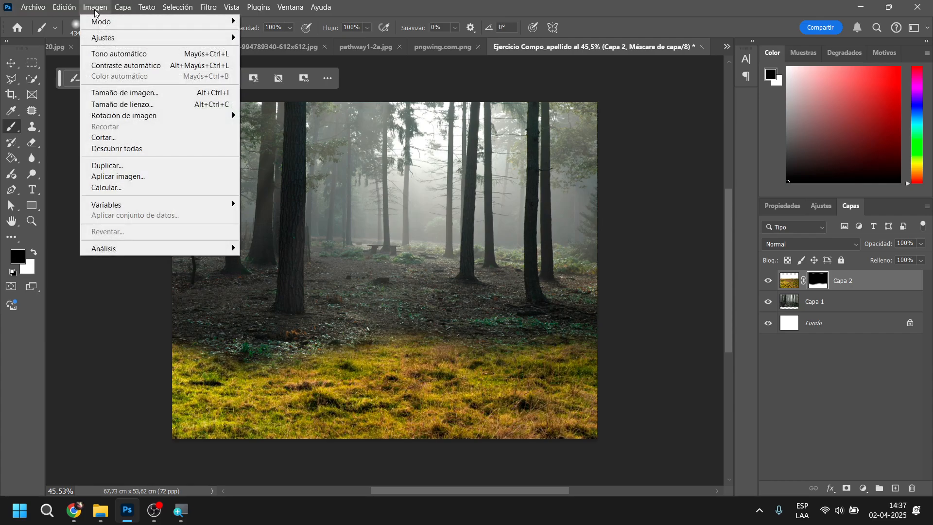
{"action": "mouse_move", "coordinate": [104, 36]}
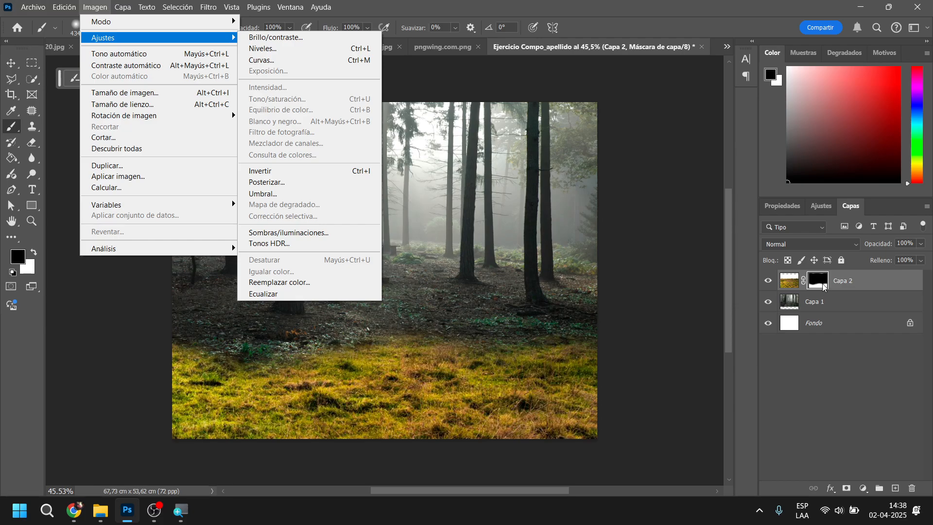
{"action": "left_click", "coordinate": [788, 281]}
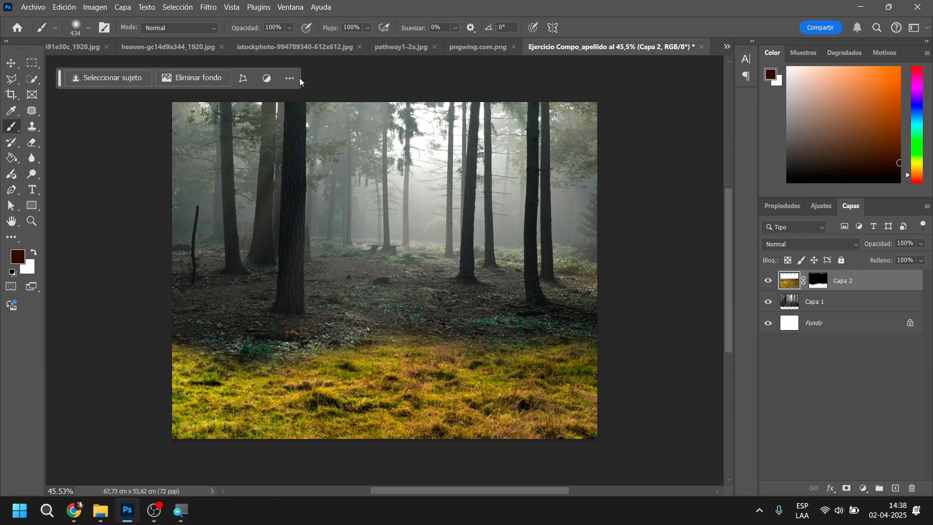
{"action": "left_click", "coordinate": [96, 8]}
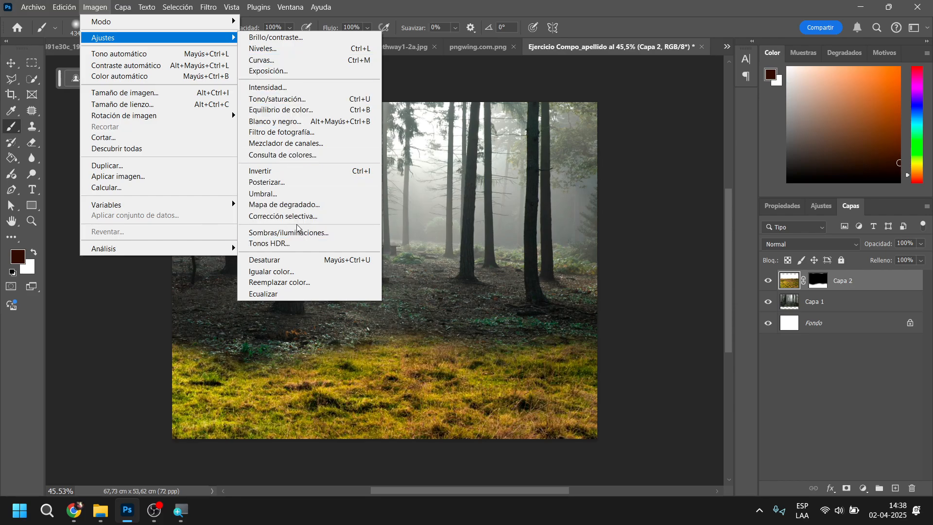
{"action": "left_click", "coordinate": [294, 102]}
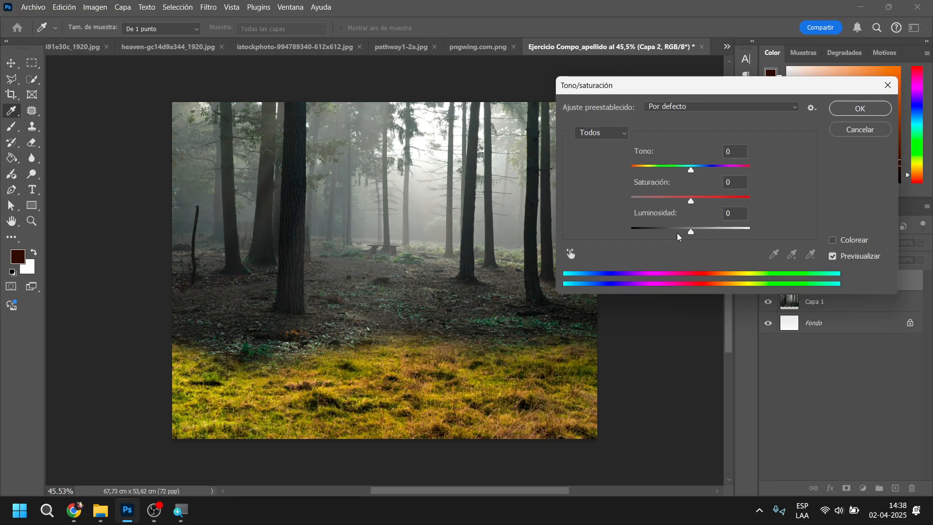
{"action": "left_click_drag", "start_coordinate": [689, 201], "coordinate": [655, 203]}
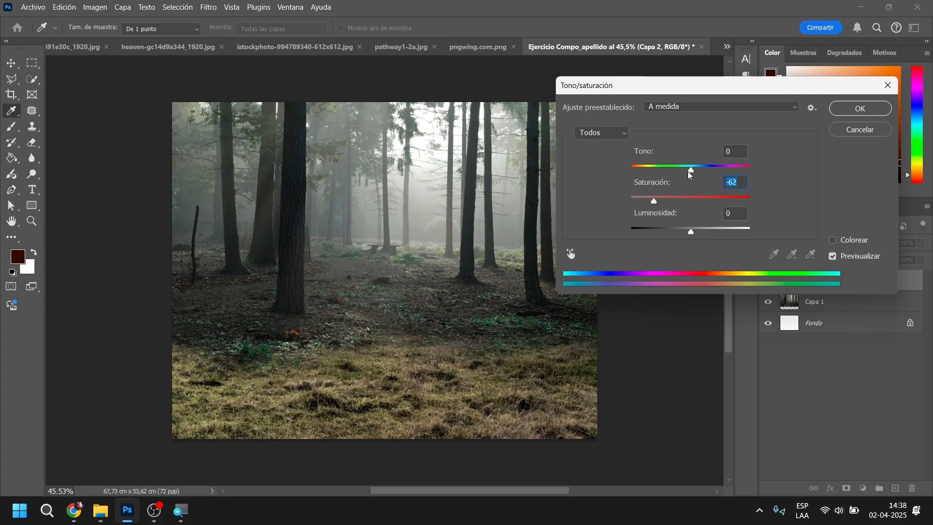
{"action": "left_click_drag", "start_coordinate": [692, 173], "coordinate": [698, 174]}
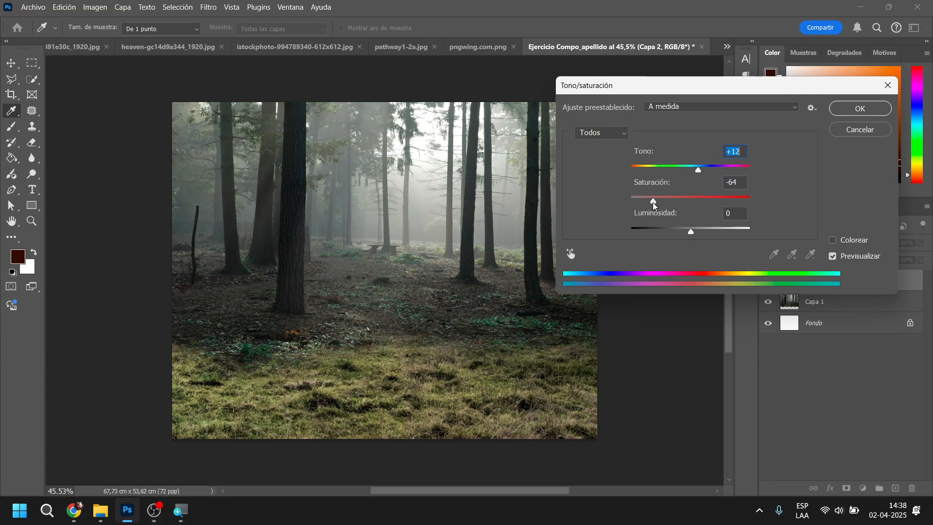
{"action": "left_click_drag", "start_coordinate": [653, 206], "coordinate": [652, 204]}
{"action": "mouse_move", "coordinate": [691, 233]}
{"action": "left_mouse_down"}
{"action": "mouse_move", "coordinate": [667, 235]}
{"action": "mouse_move", "coordinate": [675, 236]}
{"action": "left_mouse_up"}
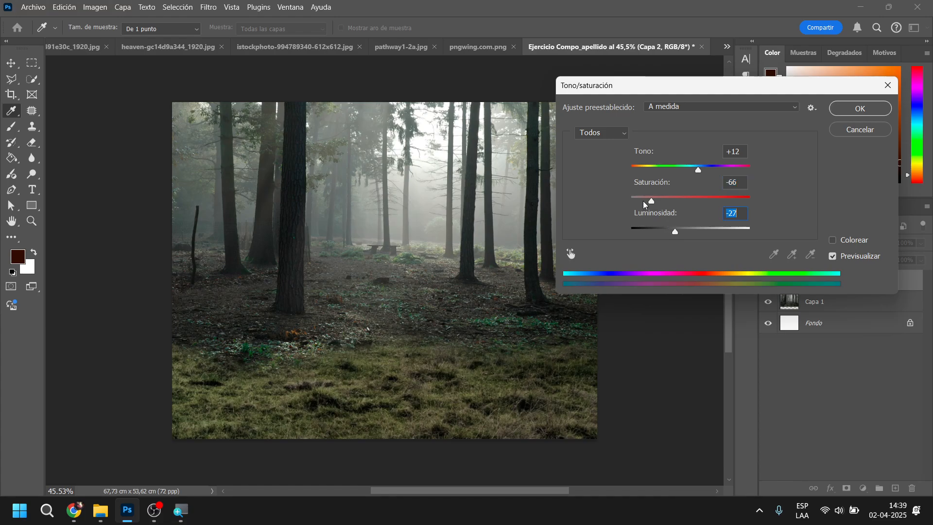
Lower the meadow's saturation further to about -84, raise its hue slightly, and apply the Hue/Saturation adjustment
{"action": "left_click", "coordinate": [643, 202]}
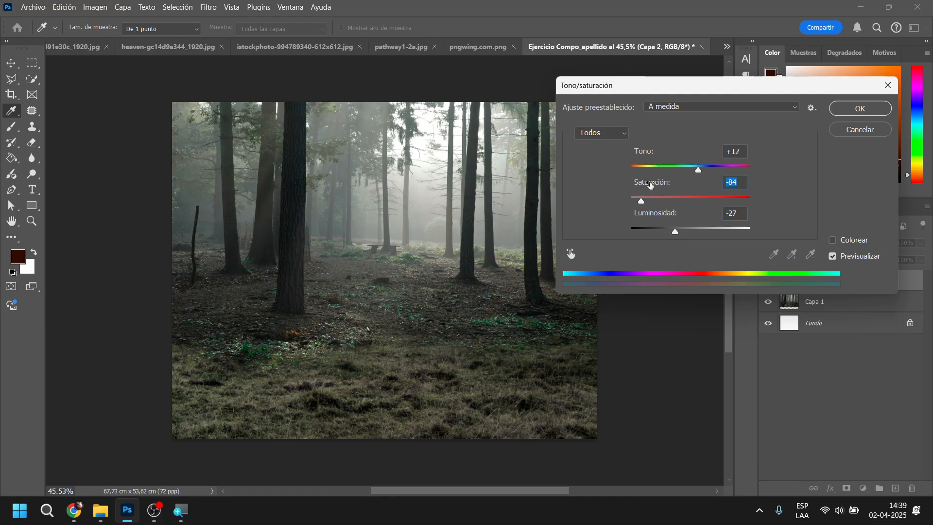
{"action": "left_click_drag", "start_coordinate": [695, 169], "coordinate": [705, 168]}
{"action": "left_click_drag", "start_coordinate": [641, 201], "coordinate": [651, 203]}
{"action": "left_click_drag", "start_coordinate": [650, 202], "coordinate": [642, 202]}
{"action": "mouse_move", "coordinate": [706, 170]}
{"action": "left_mouse_down"}
{"action": "mouse_move", "coordinate": [696, 174]}
{"action": "mouse_move", "coordinate": [704, 176]}
{"action": "left_mouse_up"}
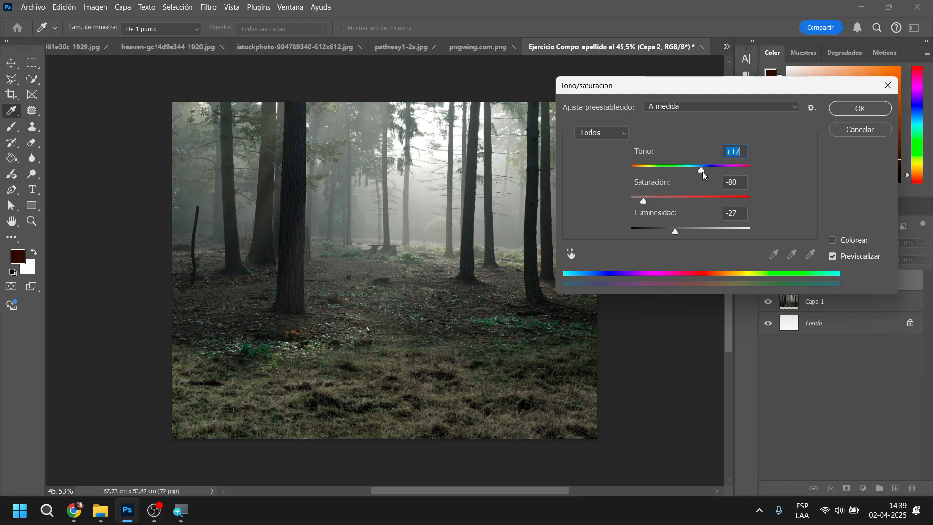
{"action": "left_click", "coordinate": [859, 108]}
{"action": "key", "text": "b"}
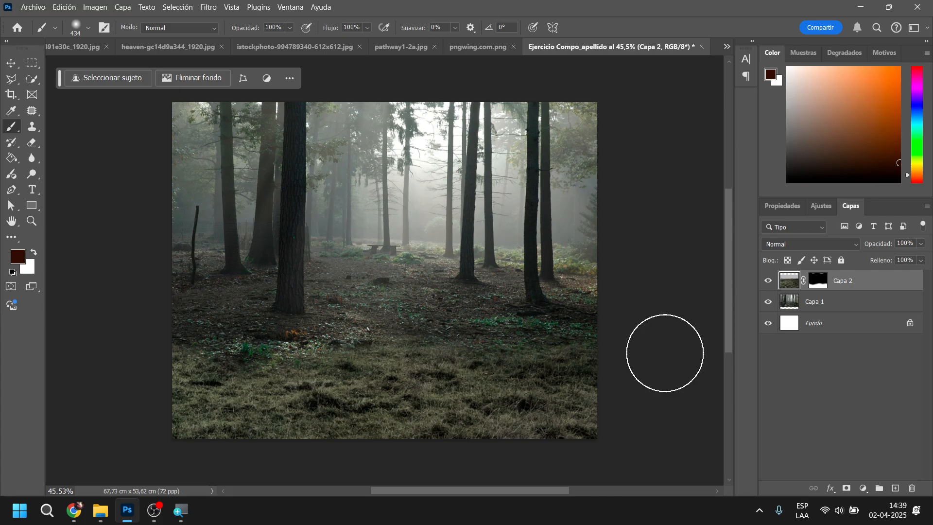
Start a Curves adjustment on the meadow layer and raise the highlights with a point at input 180, output 198
{"action": "left_click", "coordinate": [63, 7]}
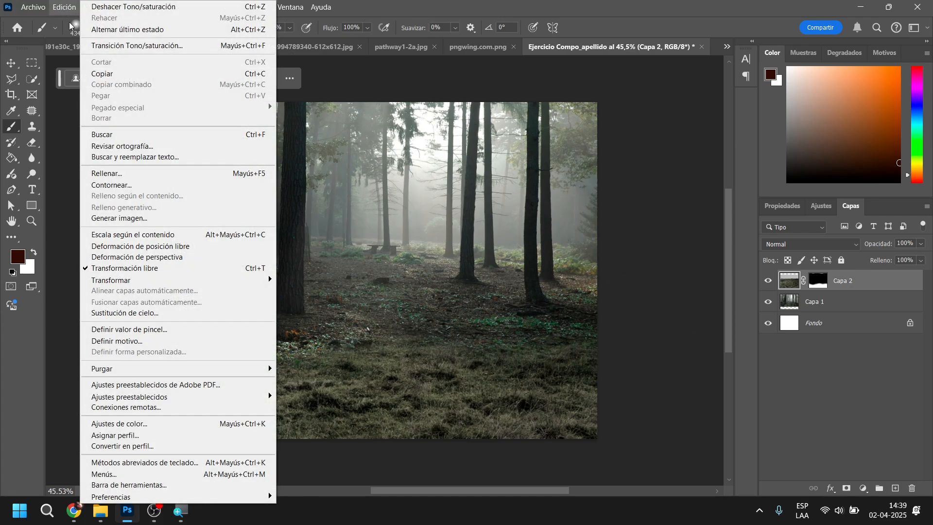
{"action": "left_click", "coordinate": [73, 7]}
{"action": "left_click", "coordinate": [95, 8]}
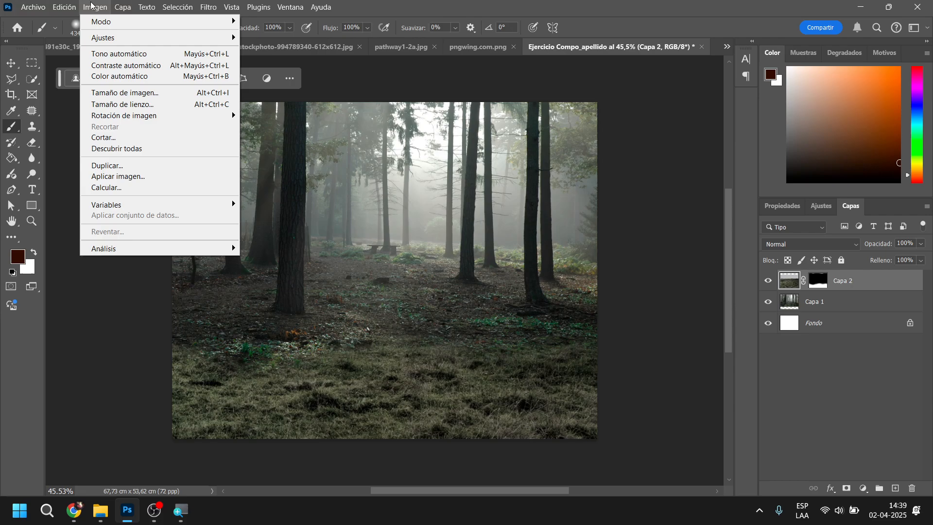
{"action": "mouse_move", "coordinate": [103, 38]}
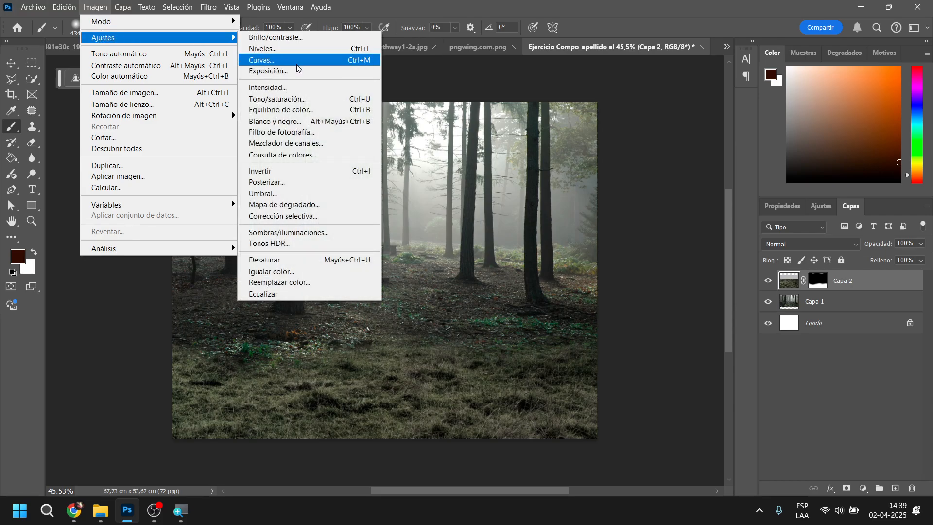
{"action": "left_click", "coordinate": [276, 64]}
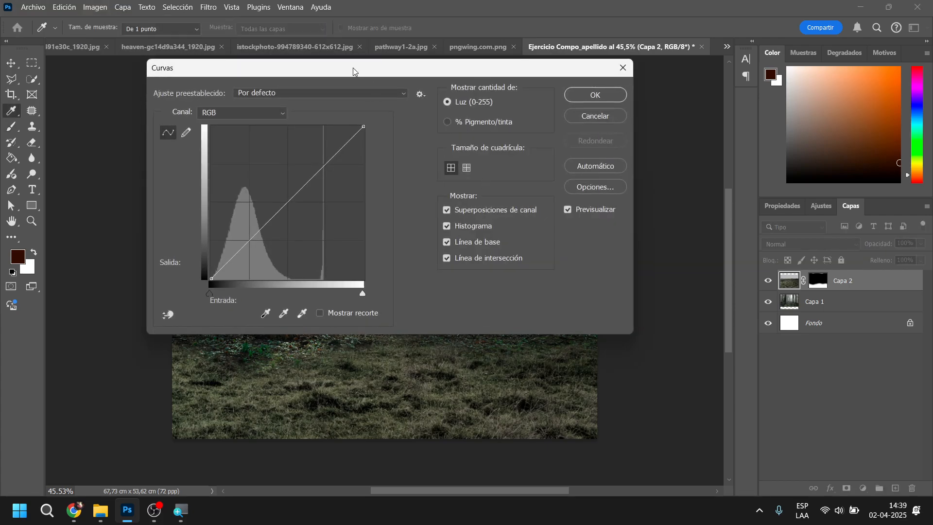
{"action": "left_click_drag", "start_coordinate": [353, 68], "coordinate": [792, 119]}
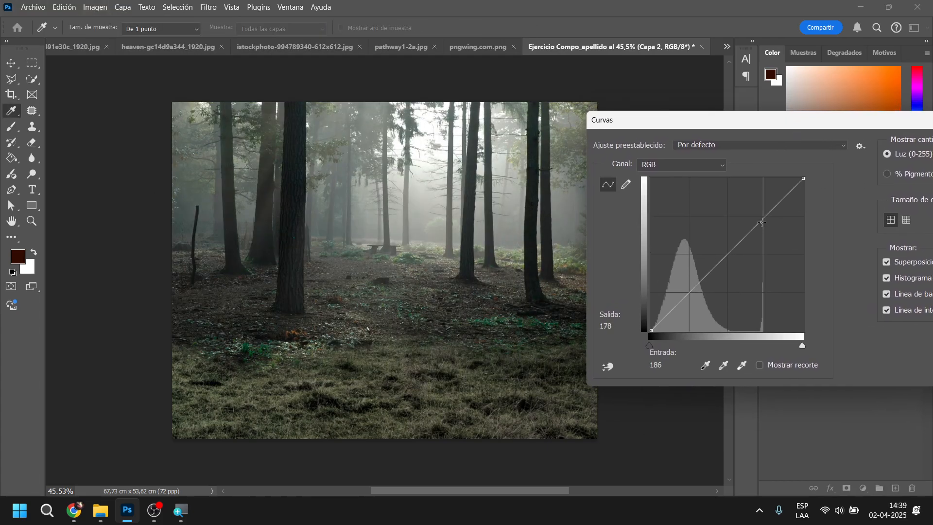
{"action": "left_click_drag", "start_coordinate": [761, 222], "coordinate": [758, 212]}
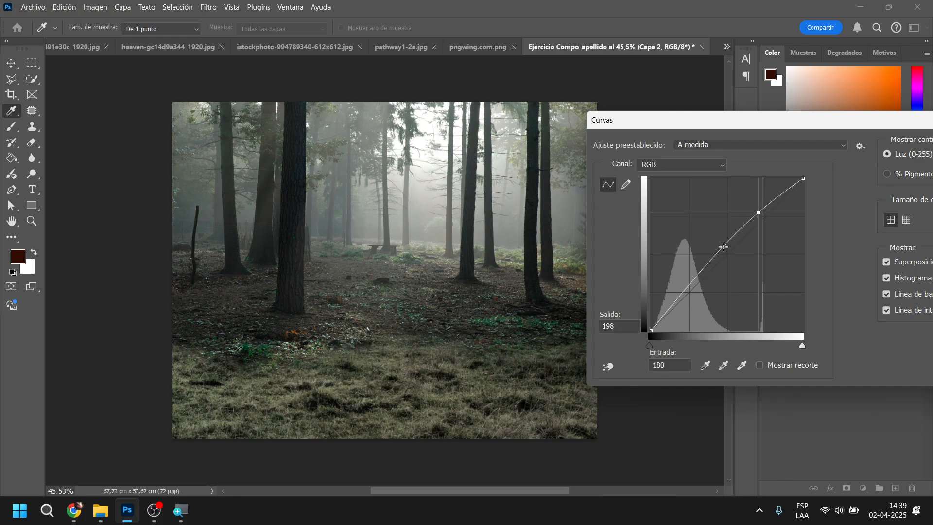
Add a slightly lowered shadow point and a midtone point at input 129, output 139, and apply the Curves adjustment
{"action": "left_click_drag", "start_coordinate": [727, 245], "coordinate": [728, 248]}
{"action": "left_click_drag", "start_coordinate": [704, 282], "coordinate": [702, 281]}
{"action": "mouse_move", "coordinate": [727, 247]}
{"action": "left_mouse_down"}
{"action": "mouse_move", "coordinate": [736, 252]}
{"action": "mouse_move", "coordinate": [727, 248]}
{"action": "left_mouse_up"}
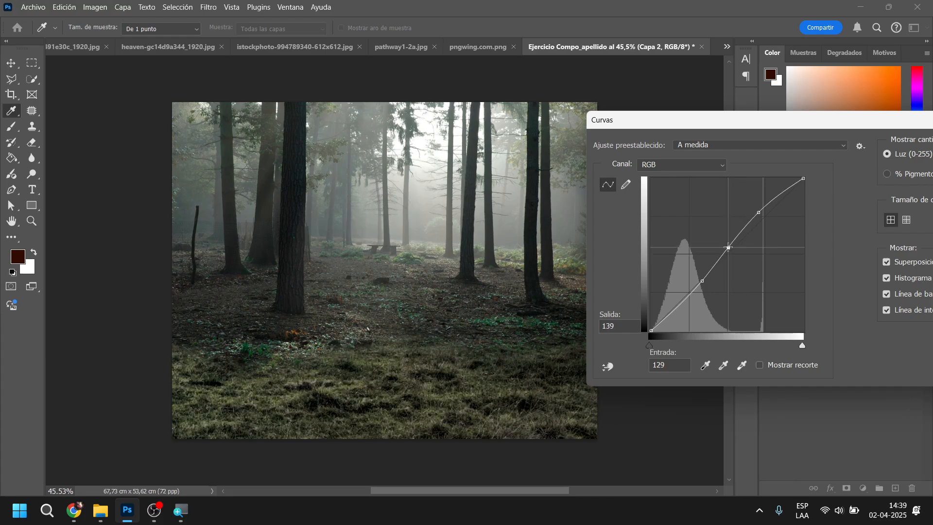
{"action": "left_click_drag", "start_coordinate": [882, 124], "coordinate": [786, 133]}
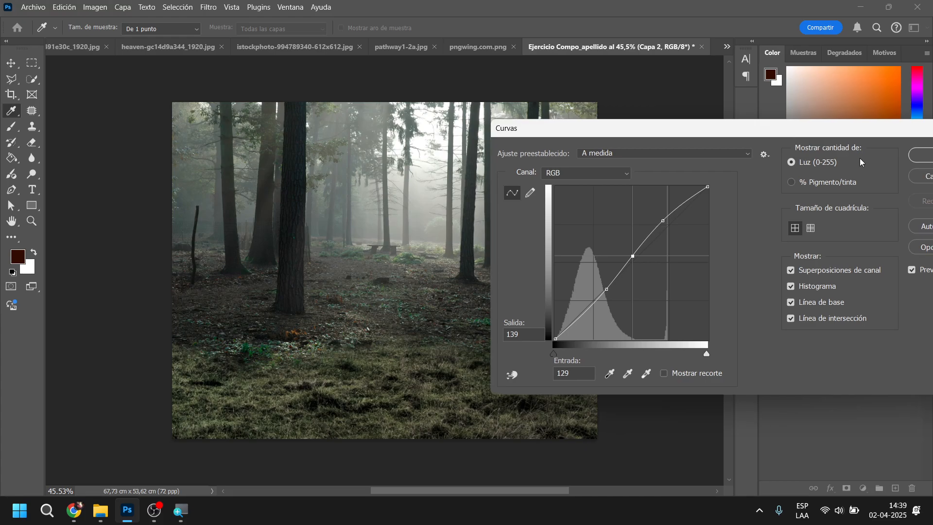
{"action": "left_click", "coordinate": [919, 156]}
Open the Levels adjustment for the meadow layer and choose the Green (Verde) channel
{"action": "left_click", "coordinate": [95, 7]}
{"action": "mouse_move", "coordinate": [110, 39]}
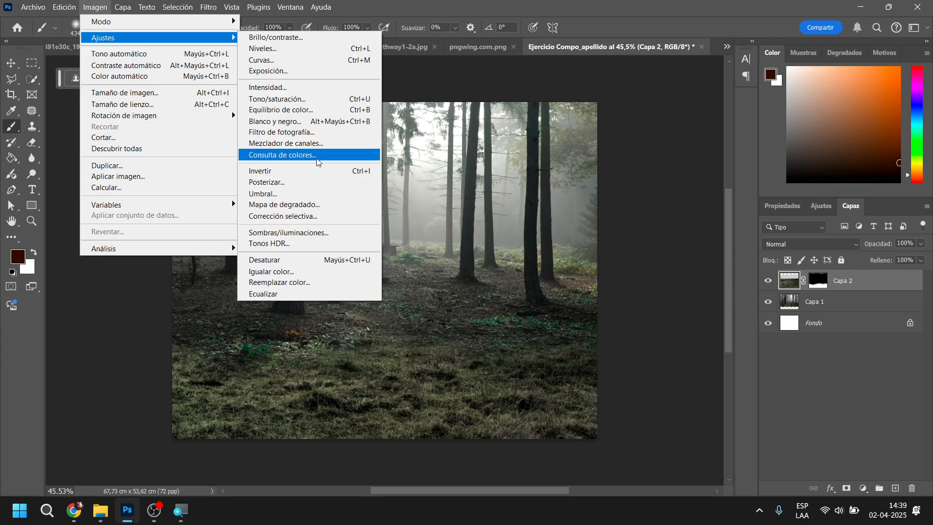
{"action": "left_click", "coordinate": [305, 54]}
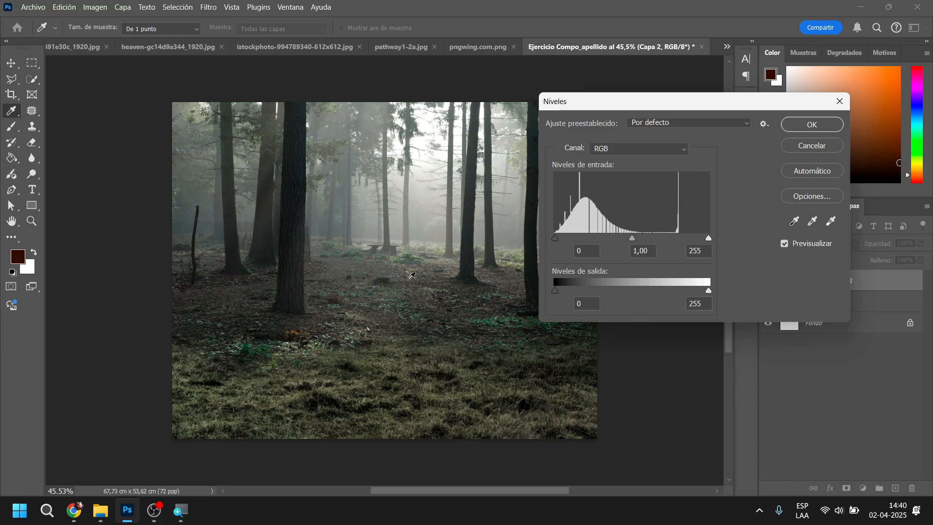
{"action": "left_click_drag", "start_coordinate": [631, 101], "coordinate": [645, 92]}
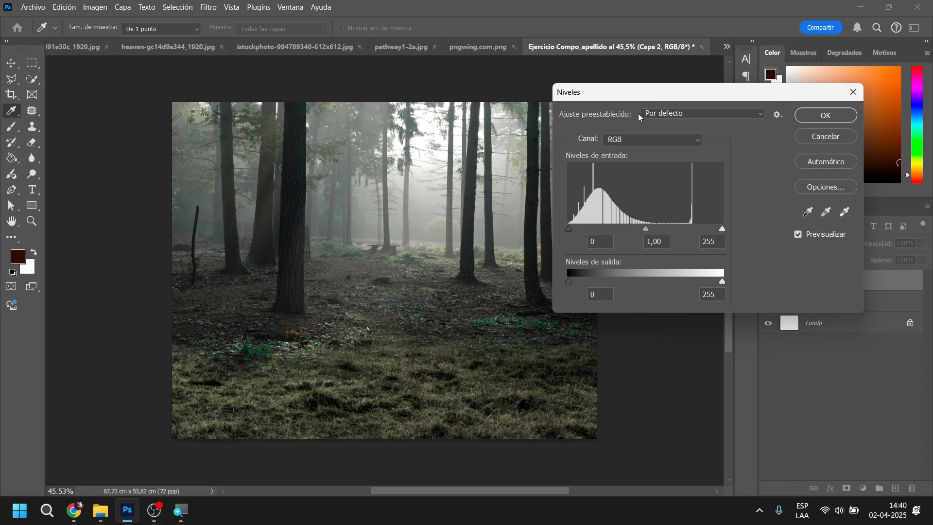
{"action": "left_click", "coordinate": [687, 141]}
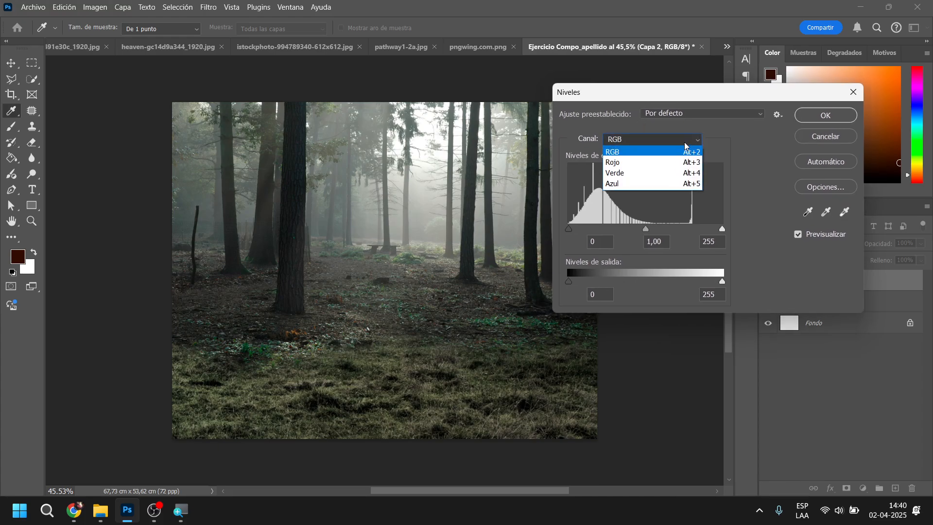
{"action": "left_click", "coordinate": [648, 178]}
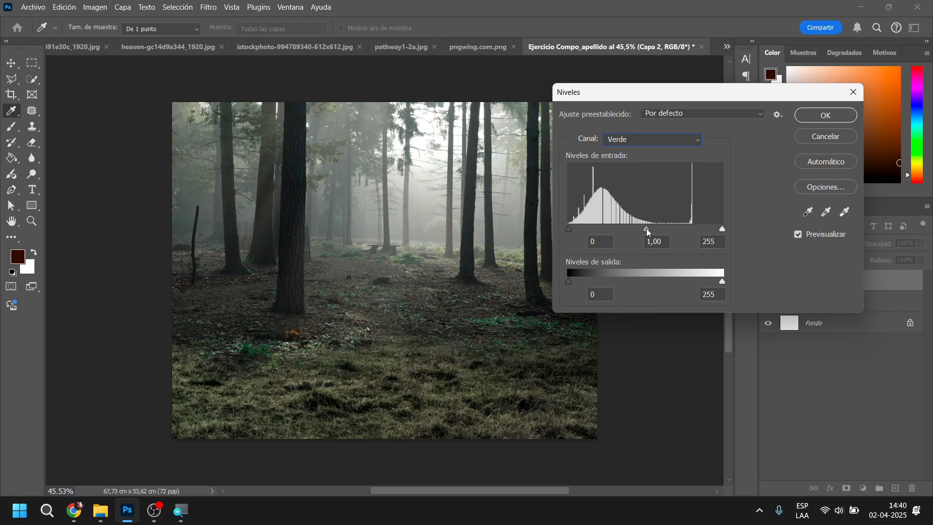
Set the green channel's midtone input level to 1.06, keep the other levels at 0 and 255, and apply Levels
{"action": "left_click_drag", "start_coordinate": [647, 232], "coordinate": [642, 232]}
{"action": "mouse_move", "coordinate": [723, 228]}
{"action": "left_mouse_down"}
{"action": "mouse_move", "coordinate": [648, 225]}
{"action": "mouse_move", "coordinate": [722, 231]}
{"action": "left_mouse_up"}
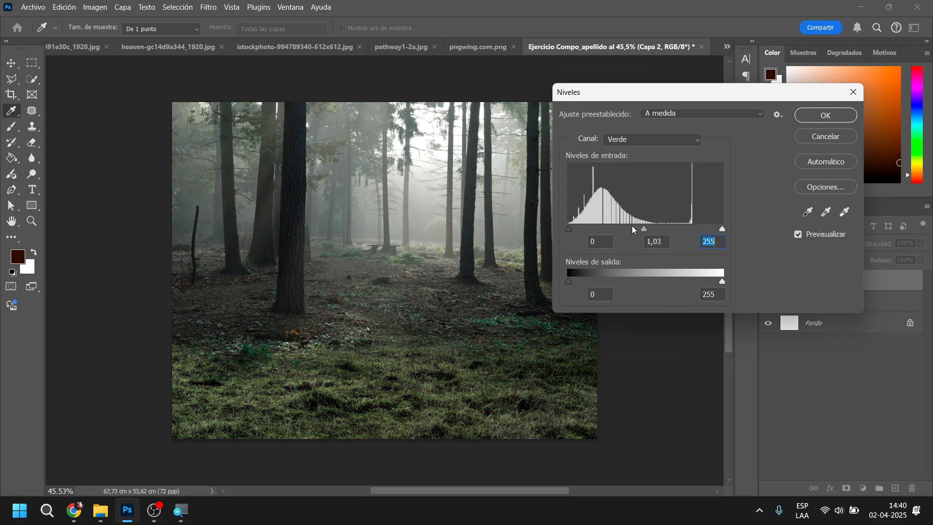
{"action": "mouse_move", "coordinate": [645, 231]}
{"action": "left_mouse_down"}
{"action": "mouse_move", "coordinate": [618, 233]}
{"action": "mouse_move", "coordinate": [656, 238]}
{"action": "mouse_move", "coordinate": [647, 238]}
{"action": "left_mouse_up"}
{"action": "left_click_drag", "start_coordinate": [641, 237], "coordinate": [641, 237]}
{"action": "mouse_move", "coordinate": [569, 230]}
{"action": "left_mouse_down"}
{"action": "mouse_move", "coordinate": [596, 231]}
{"action": "mouse_move", "coordinate": [567, 233]}
{"action": "left_mouse_up"}
{"action": "mouse_move", "coordinate": [723, 282]}
{"action": "left_mouse_down"}
{"action": "mouse_move", "coordinate": [706, 283]}
{"action": "mouse_move", "coordinate": [722, 283]}
{"action": "left_mouse_up"}
{"action": "mouse_move", "coordinate": [568, 283]}
{"action": "left_mouse_down"}
{"action": "mouse_move", "coordinate": [635, 282]}
{"action": "mouse_move", "coordinate": [568, 282]}
{"action": "left_mouse_up"}
{"action": "mouse_move", "coordinate": [723, 282]}
{"action": "left_mouse_down"}
{"action": "mouse_move", "coordinate": [671, 283]}
{"action": "mouse_move", "coordinate": [723, 283]}
{"action": "left_mouse_up"}
{"action": "left_click_drag", "start_coordinate": [641, 235], "coordinate": [642, 234]}
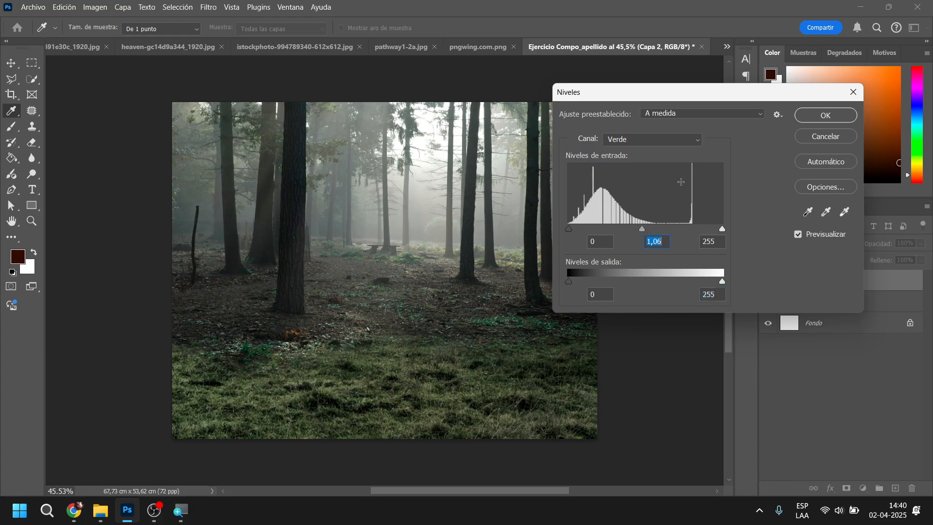
{"action": "left_click", "coordinate": [825, 116]}
{"action": "key", "text": "b"}
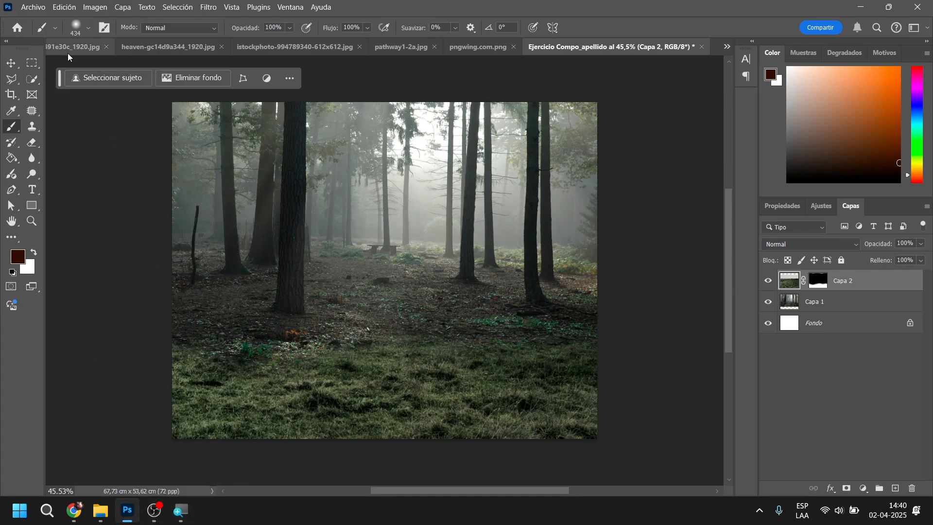
View the reference picture "camino a fantasia" from the fotocompo folder and return to the composition
{"action": "left_click", "coordinate": [100, 510]}
{"action": "left_click", "coordinate": [272, 440]}
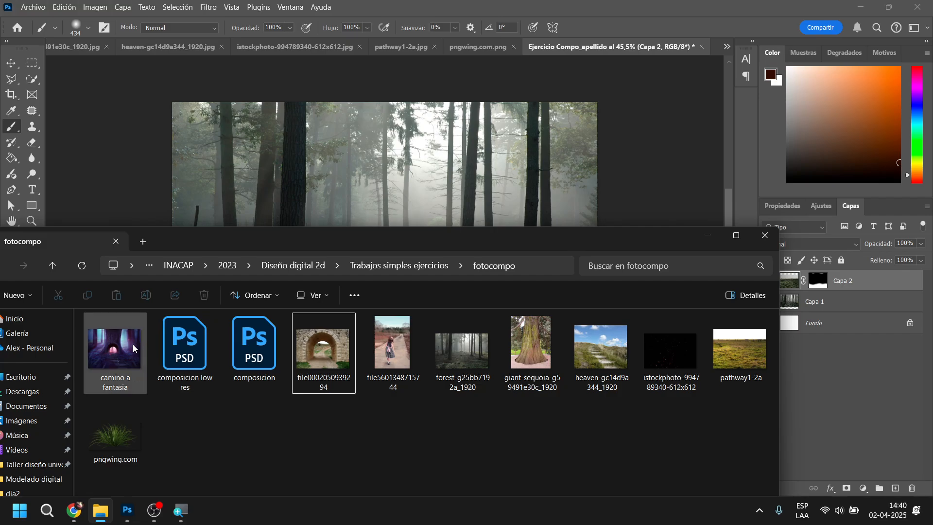
{"action": "double_click", "coordinate": [134, 348]}
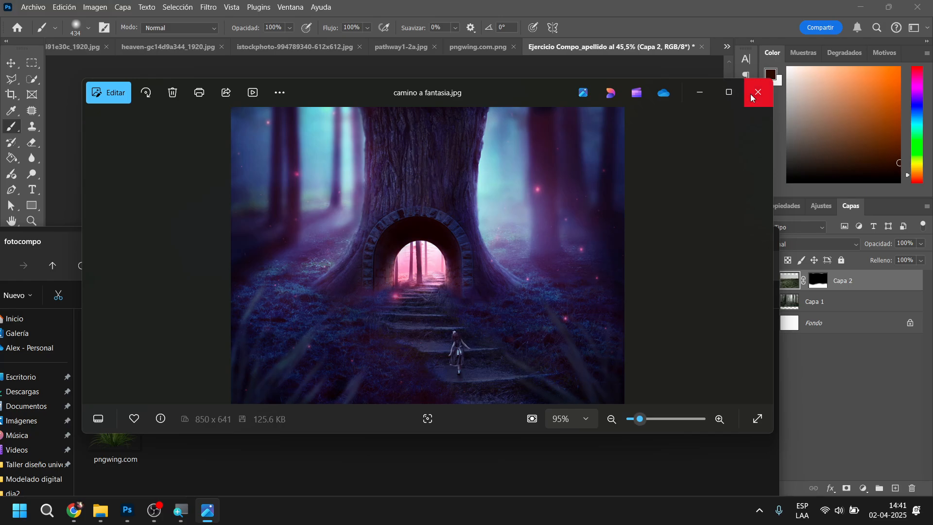
{"action": "left_click", "coordinate": [700, 93]}
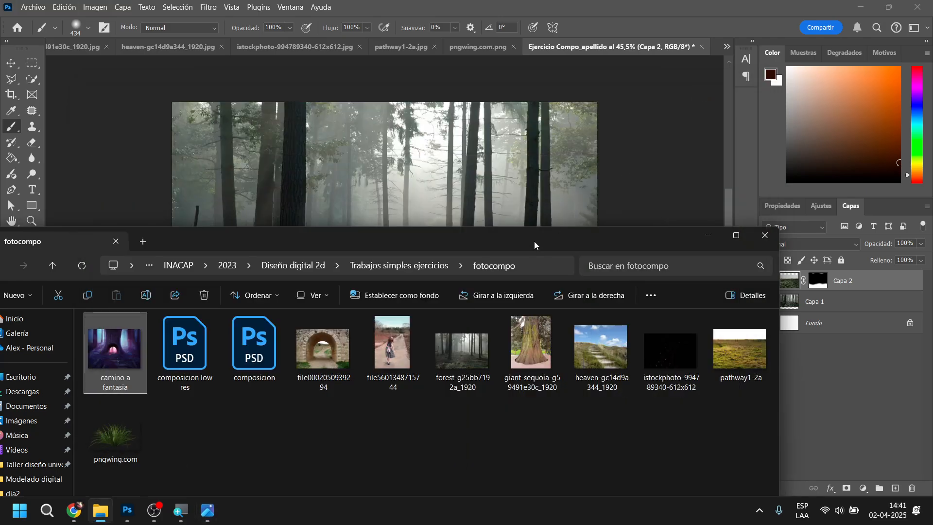
{"action": "left_click", "coordinate": [648, 161]}
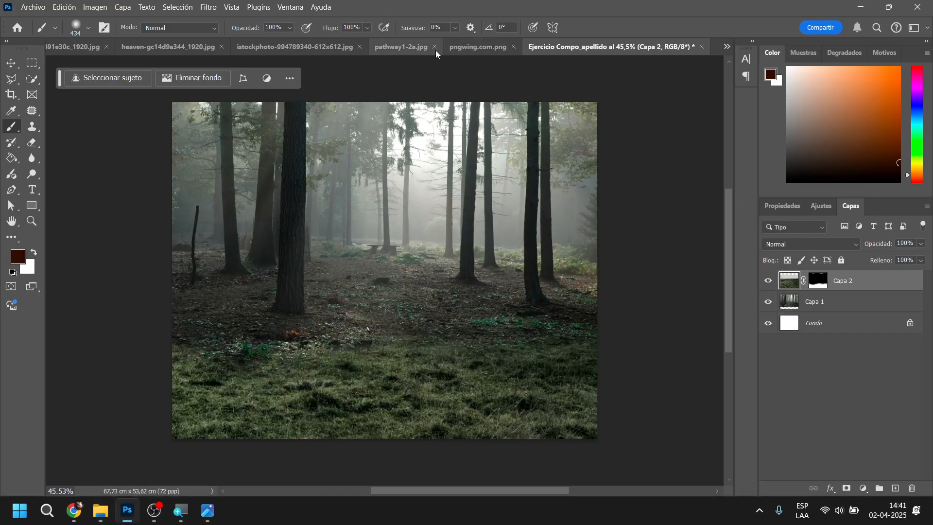
Look through the open source images and bring up giant-sequoia-g59491e30c_1920.jpg
{"action": "left_click", "coordinate": [291, 48]}
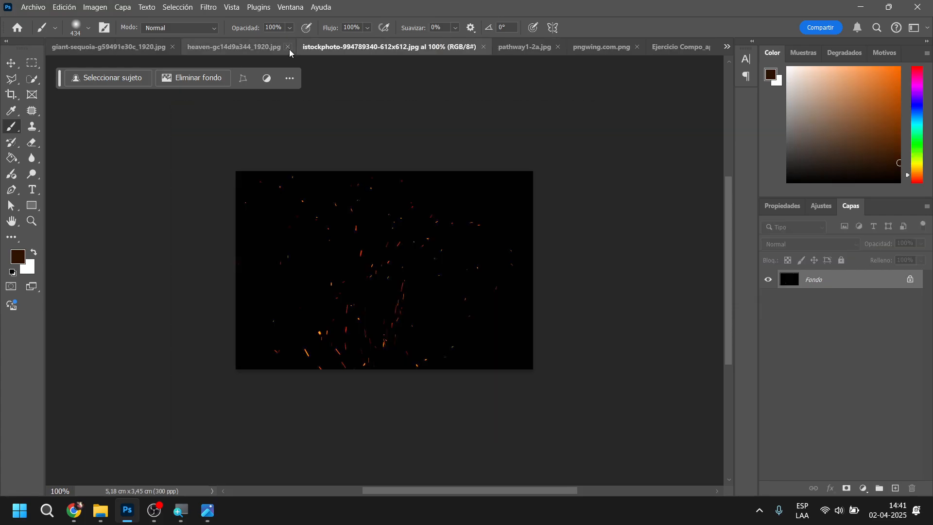
{"action": "left_click", "coordinate": [207, 46]}
{"action": "left_click", "coordinate": [117, 47]}
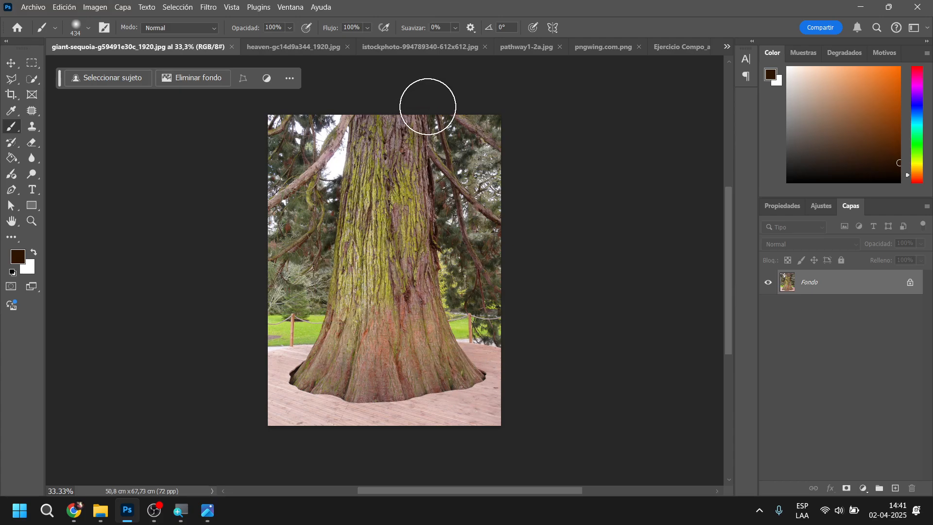
Preview the sequoia trunk with Object Selection, and try selecting its right side from base to top with Quick Selection
{"action": "left_click", "coordinate": [10, 79]}
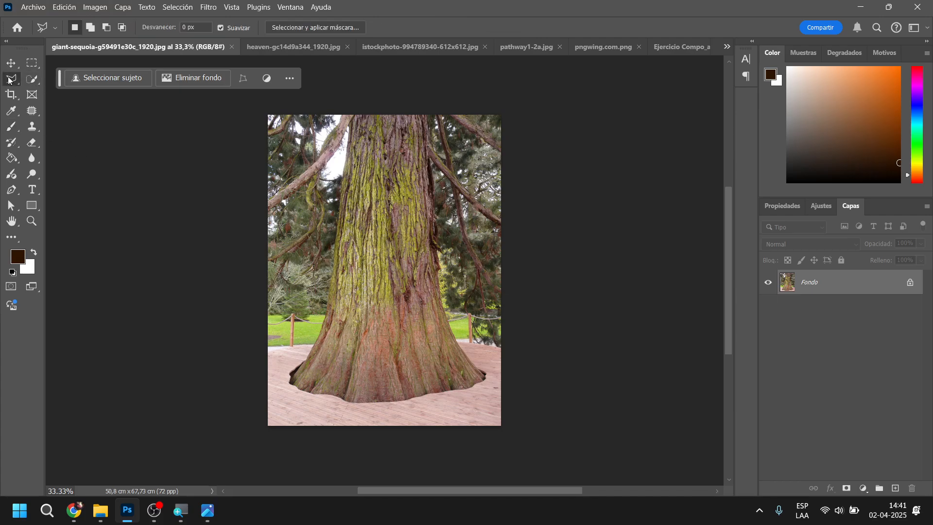
{"action": "left_click", "coordinate": [31, 79]}
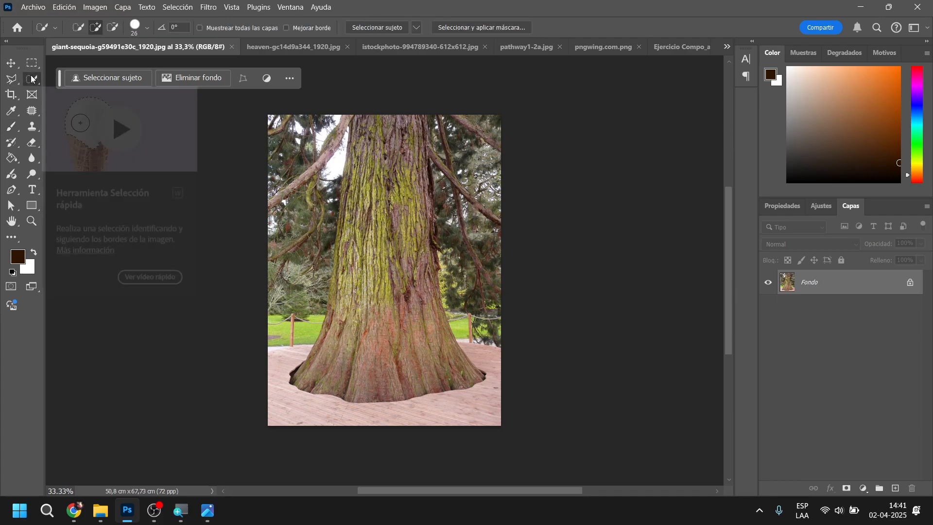
{"action": "right_click", "coordinate": [30, 81]}
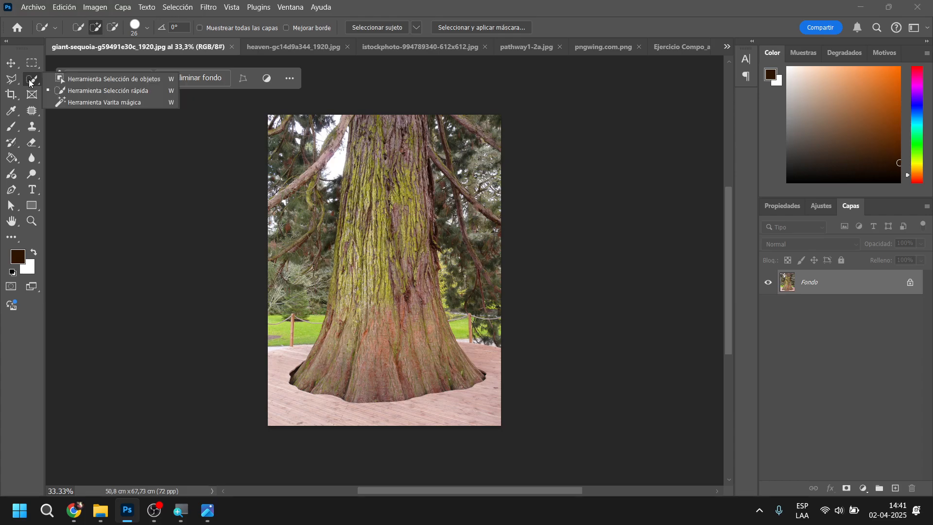
{"action": "left_click", "coordinate": [77, 76]}
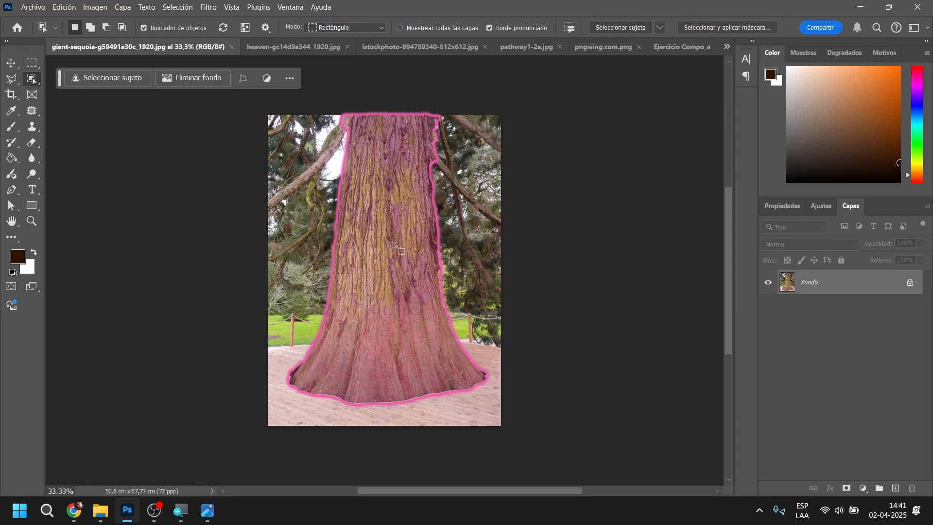
{"action": "right_click", "coordinate": [38, 77]}
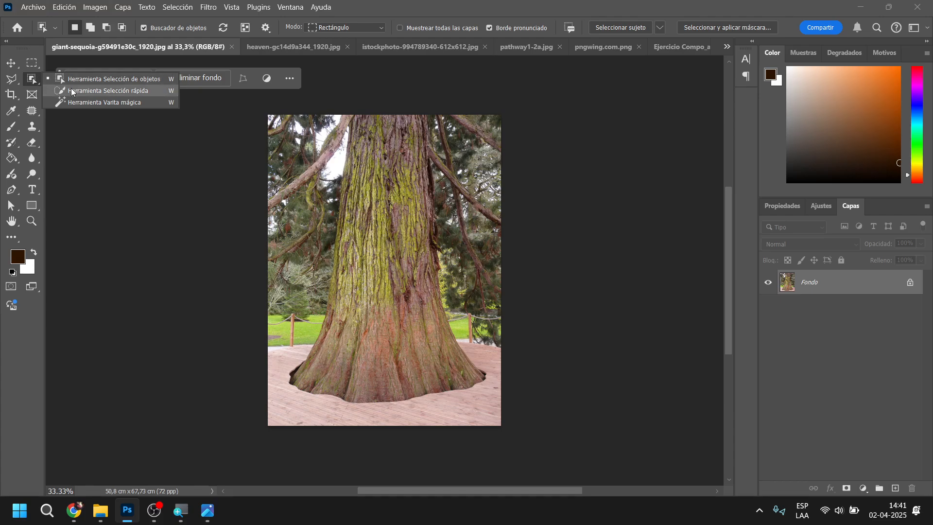
{"action": "left_click", "coordinate": [98, 90]}
{"action": "mouse_move", "coordinate": [388, 300]}
{"action": "left_mouse_down"}
{"action": "mouse_move", "coordinate": [396, 119]}
{"action": "mouse_move", "coordinate": [411, 258]}
{"action": "mouse_move", "coordinate": [444, 381]}
{"action": "mouse_move", "coordinate": [463, 380]}
{"action": "mouse_move", "coordinate": [466, 369]}
{"action": "left_mouse_up"}
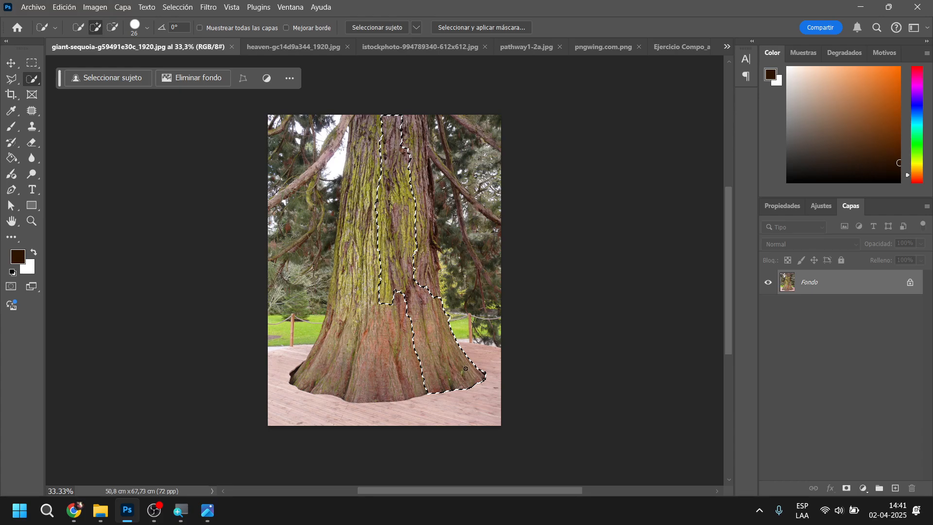
{"action": "mouse_move", "coordinate": [420, 282]}
{"action": "left_mouse_down"}
{"action": "mouse_move", "coordinate": [432, 304]}
{"action": "mouse_move", "coordinate": [417, 183]}
{"action": "mouse_move", "coordinate": [425, 245]}
{"action": "mouse_move", "coordinate": [424, 188]}
{"action": "mouse_move", "coordinate": [424, 216]}
{"action": "mouse_move", "coordinate": [427, 200]}
{"action": "mouse_move", "coordinate": [418, 136]}
{"action": "left_mouse_up"}
Try selecting the lower and middle bark of the trunk with the Magic Wand at tolerance 41, and clear the selection
{"action": "right_click", "coordinate": [36, 84]}
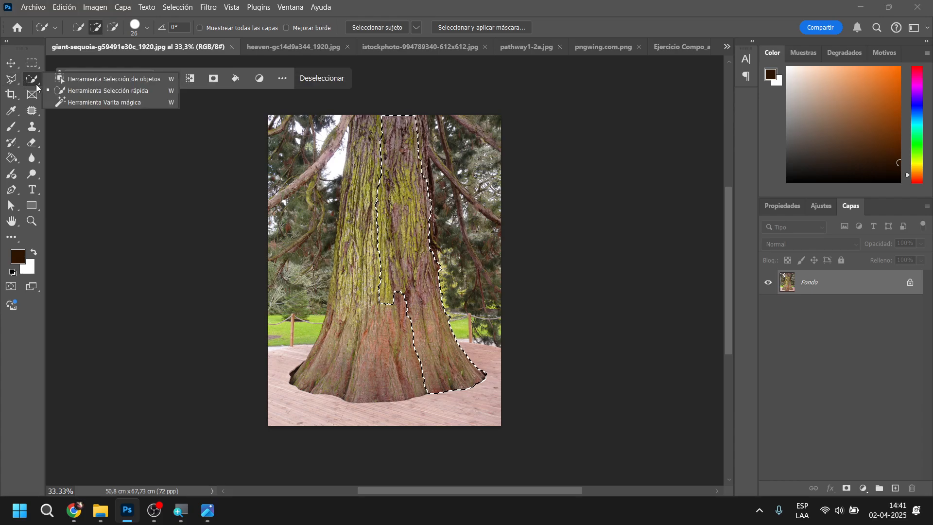
{"action": "left_click", "coordinate": [73, 103]}
{"action": "left_click", "coordinate": [349, 335]}
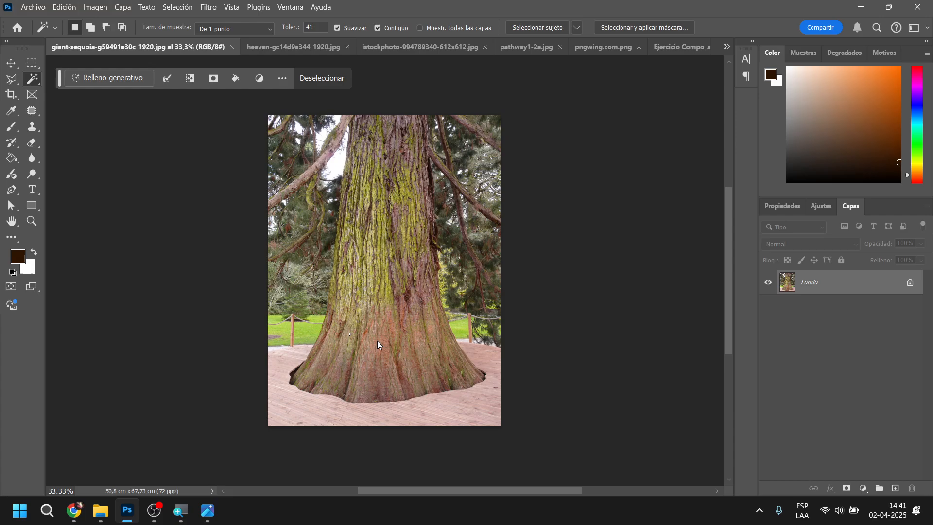
{"action": "left_click", "coordinate": [380, 345]}
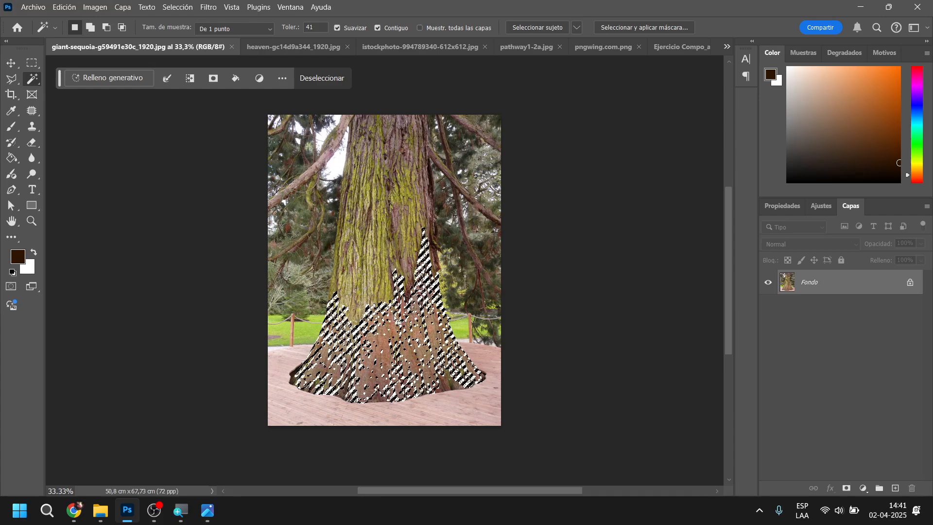
{"action": "left_click", "coordinate": [408, 346], "text": "shift"}
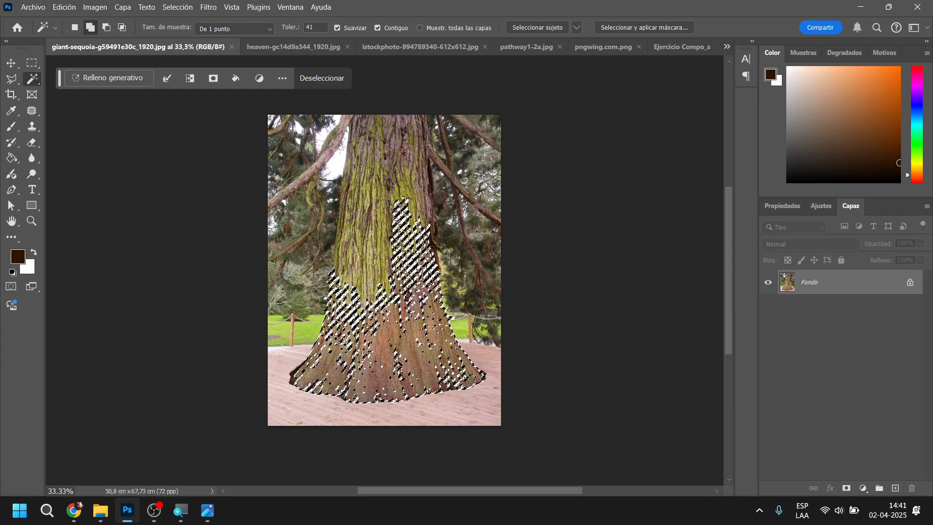
{"action": "left_click", "coordinate": [383, 302], "text": "shift"}
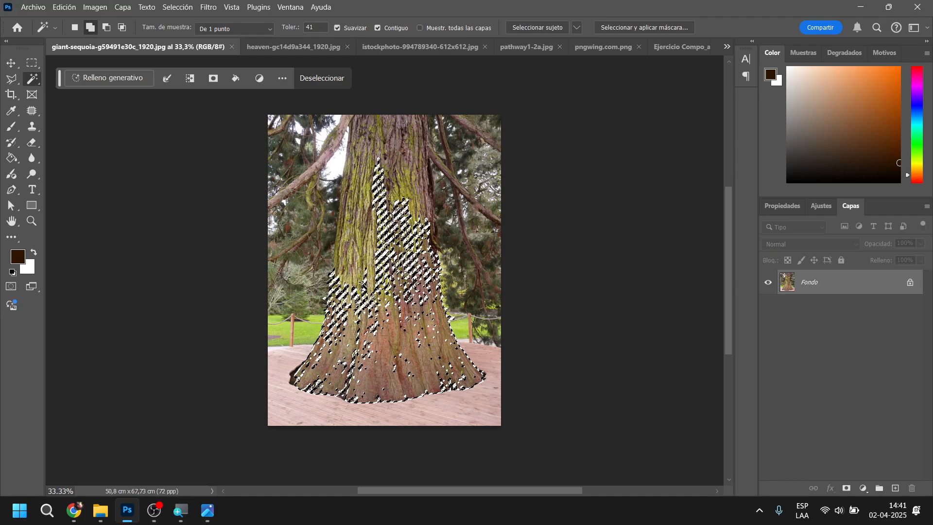
{"action": "left_click", "coordinate": [363, 311], "text": "shift"}
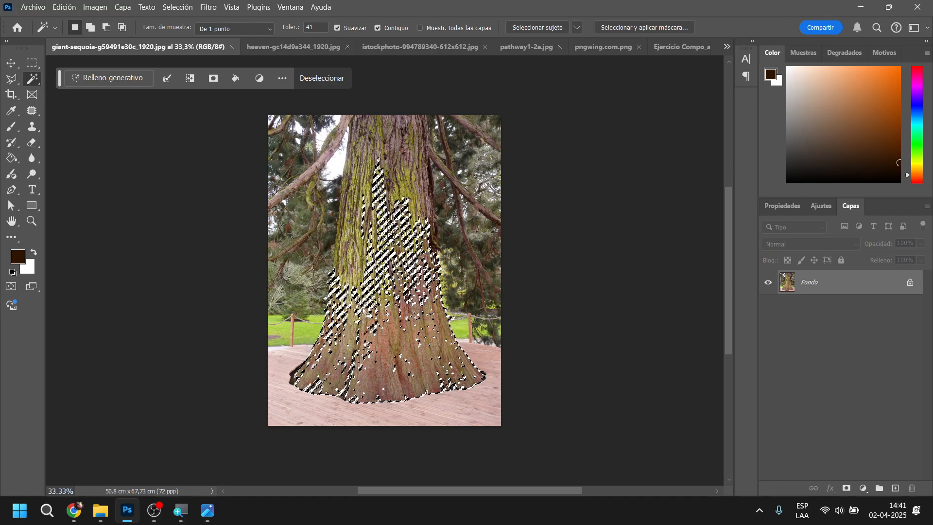
{"action": "left_click", "coordinate": [16, 79]}
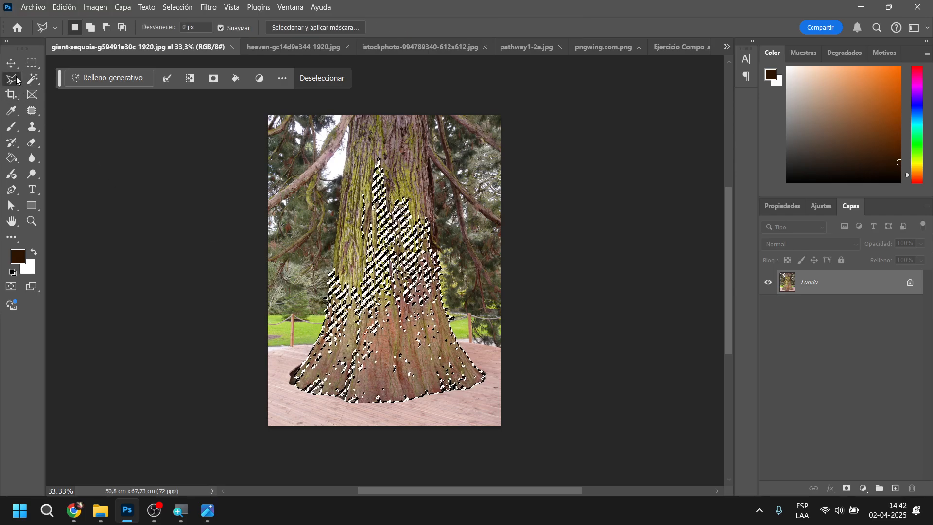
{"action": "left_click", "coordinate": [371, 298]}
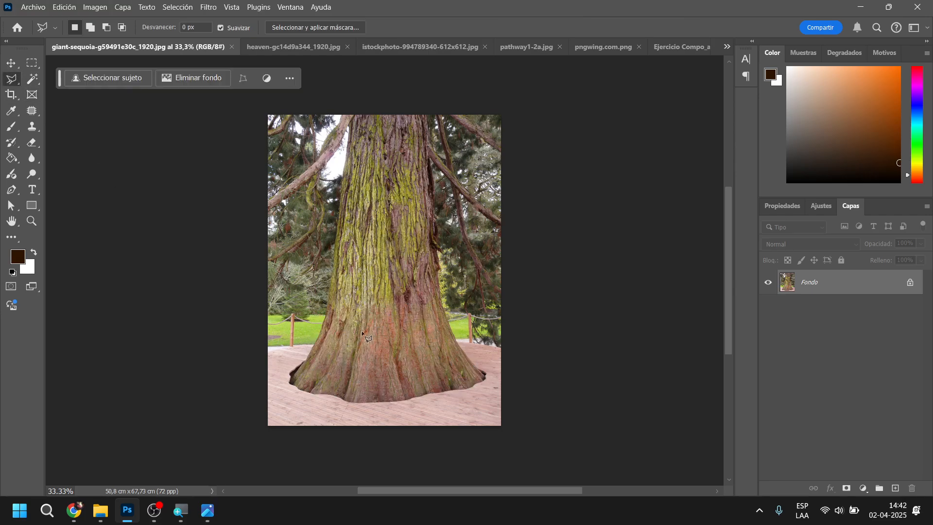
Try outlining the trunk's left edge with the Polygonal Lasso, from the dark hollow at its base up to the meadow
{"action": "scroll", "coordinate": [358, 343], "scroll_direction": "up", "scroll_amount": 5}
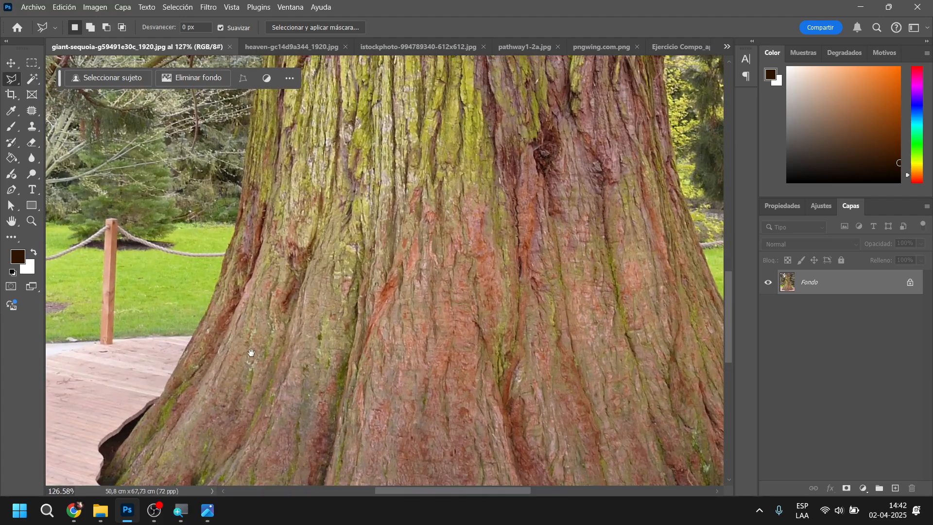
{"action": "left_click_drag", "start_coordinate": [251, 353], "coordinate": [532, 211]}
{"action": "scroll", "coordinate": [408, 320], "scroll_direction": "up", "scroll_amount": 5}
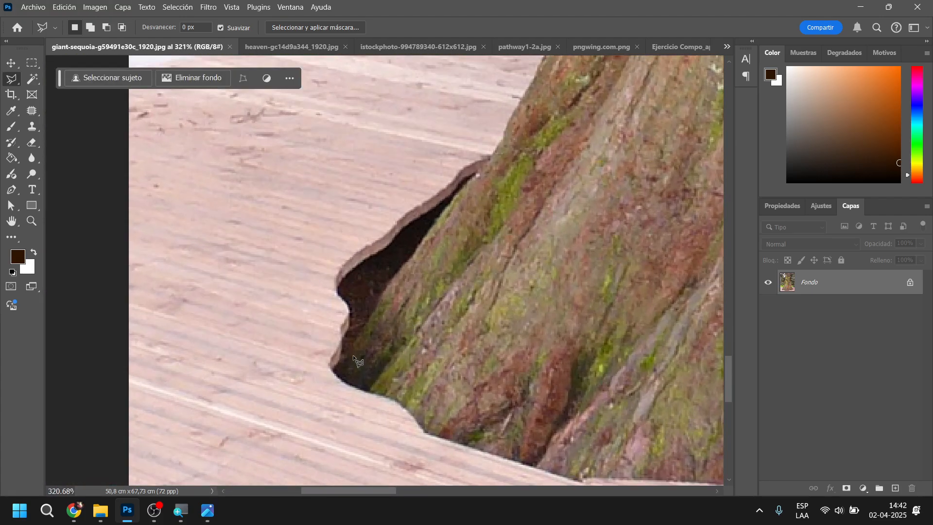
{"action": "scroll", "coordinate": [354, 357], "scroll_direction": "up", "scroll_amount": 2}
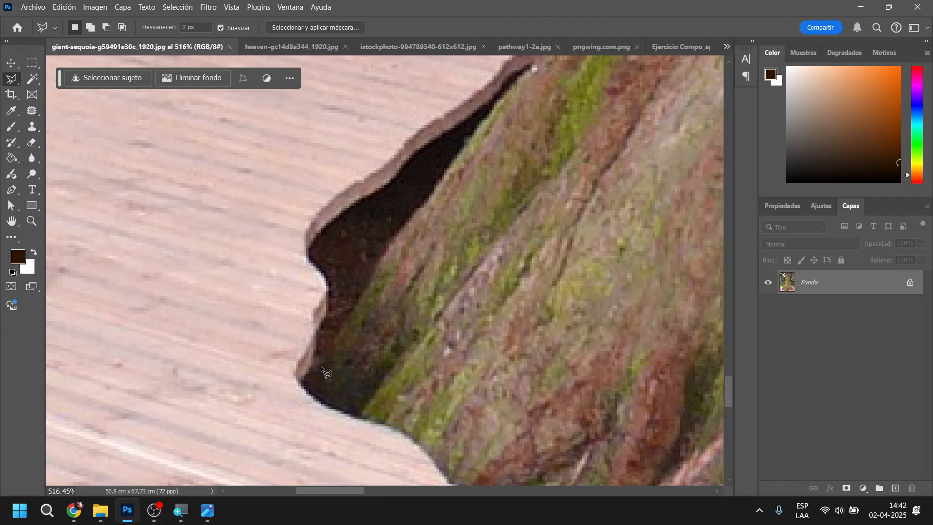
{"action": "left_click", "coordinate": [308, 392]}
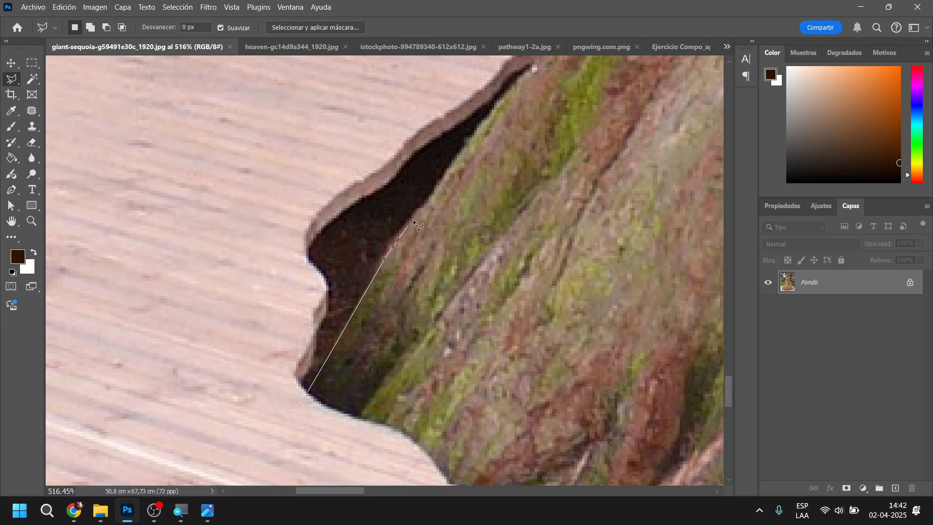
{"action": "left_click", "coordinate": [462, 148]}
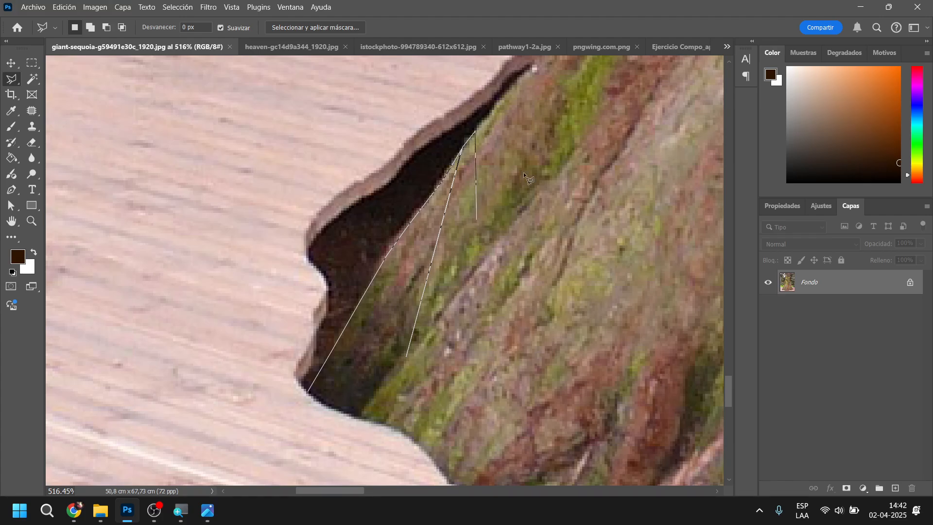
{"action": "scroll", "coordinate": [523, 172], "scroll_direction": "up", "scroll_amount": 5}
{"action": "scroll", "coordinate": [523, 172], "scroll_direction": "right", "scroll_amount": 3}
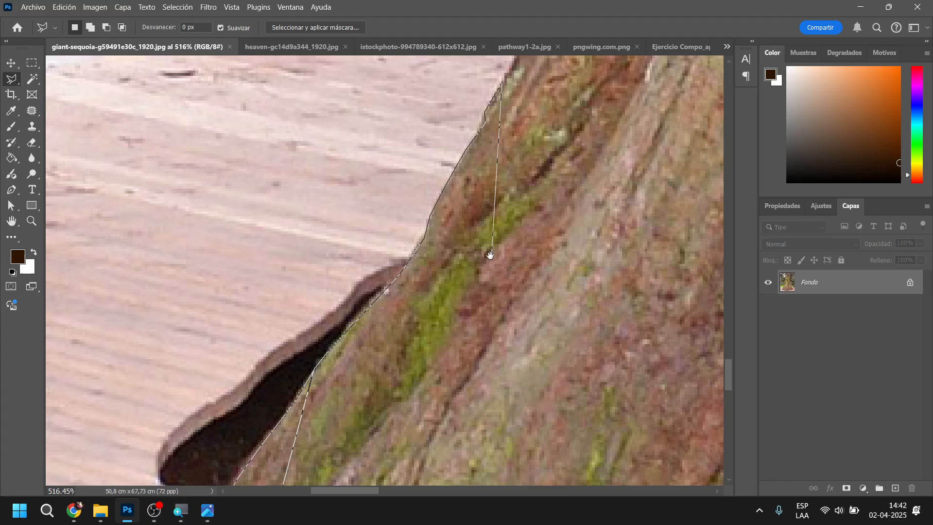
{"action": "left_click_drag", "start_coordinate": [507, 156], "coordinate": [418, 404]}
{"action": "left_click", "coordinate": [429, 315]}
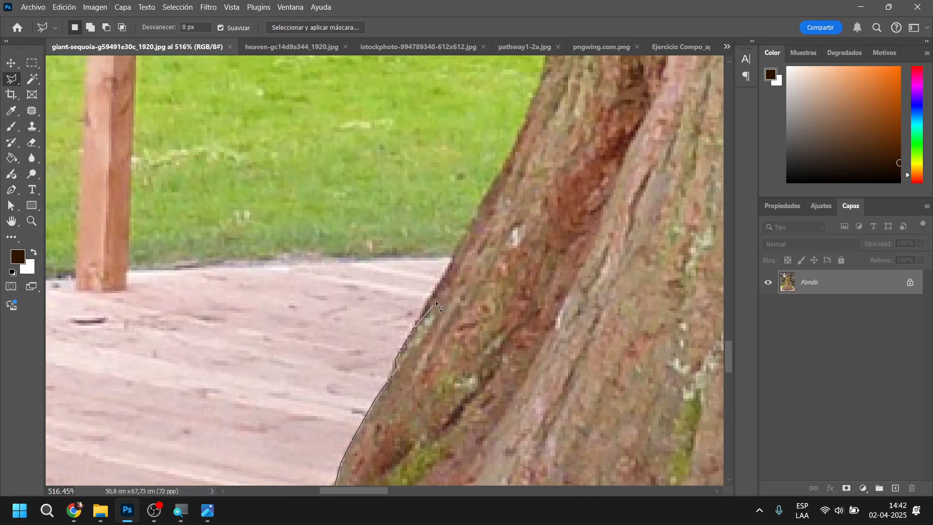
{"action": "left_click", "coordinate": [450, 257]}
{"action": "double_click", "coordinate": [417, 130]}
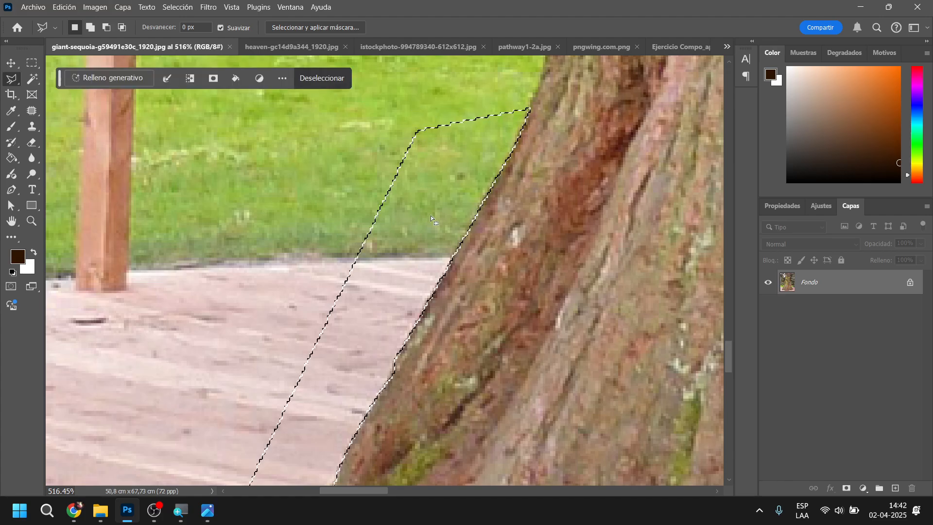
Clear the selection and try tracing the trunk's base and right edge with the Magnetic Lasso, starting at the left root tip
{"action": "scroll", "coordinate": [430, 215], "scroll_direction": "down", "scroll_amount": 3}
{"action": "key", "text": "super"}
{"action": "scroll", "coordinate": [523, 218], "scroll_direction": "down", "scroll_amount": 5}
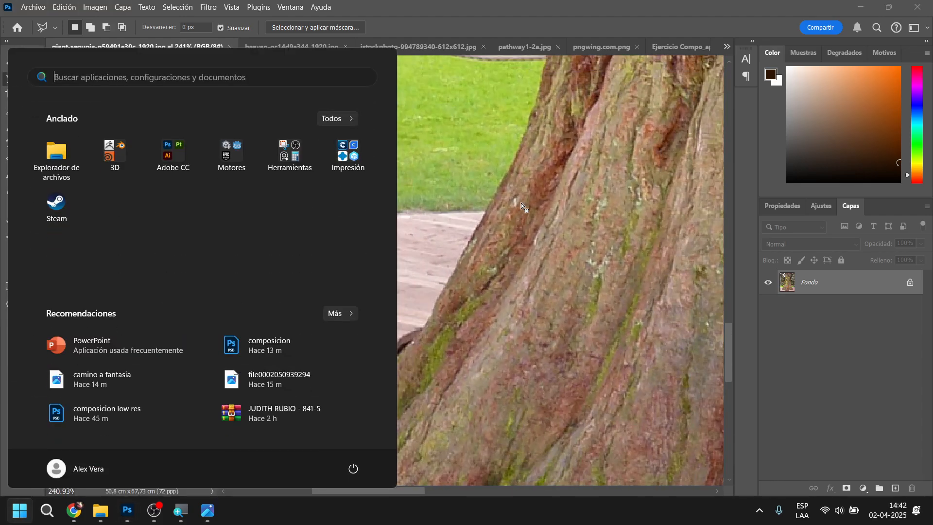
{"action": "key", "text": "super"}
{"action": "scroll", "coordinate": [501, 206], "scroll_direction": "down", "scroll_amount": 5}
{"action": "left_click_drag", "start_coordinate": [454, 204], "coordinate": [366, 240]}
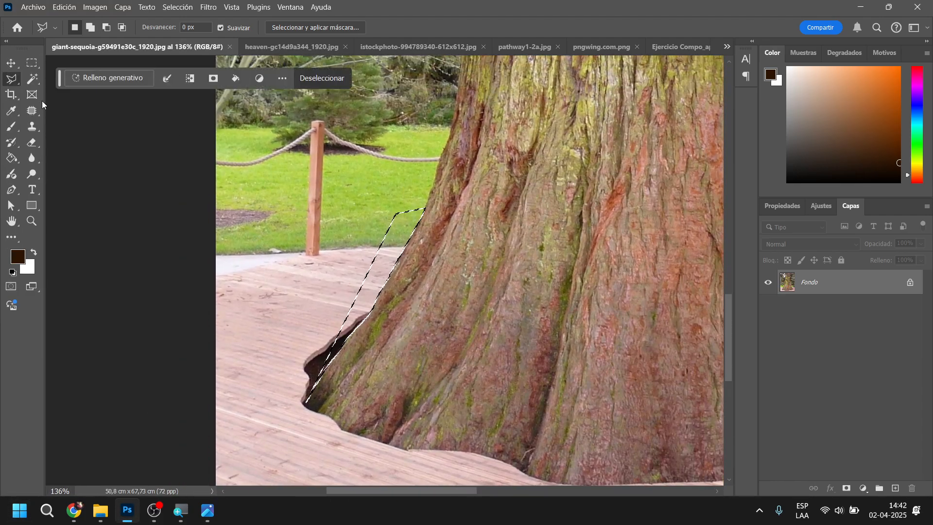
{"action": "right_click", "coordinate": [13, 79]}
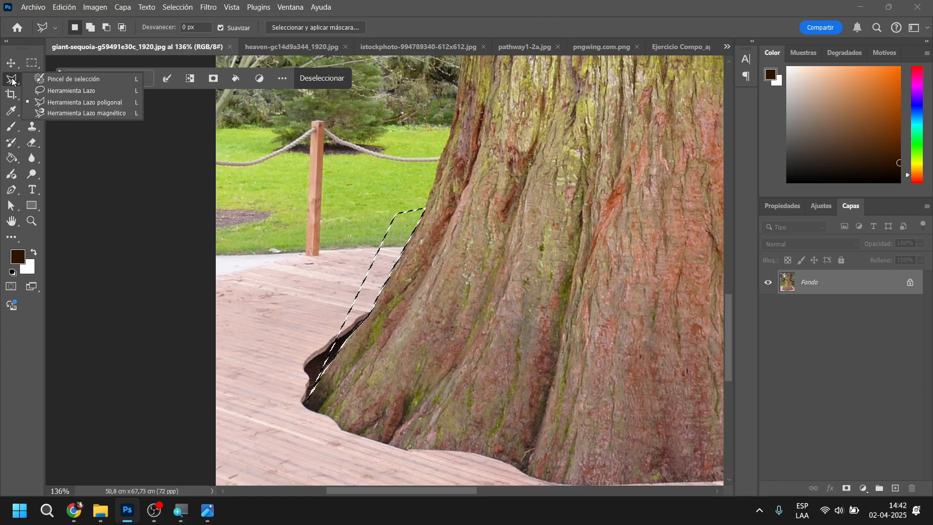
{"action": "left_click", "coordinate": [79, 113]}
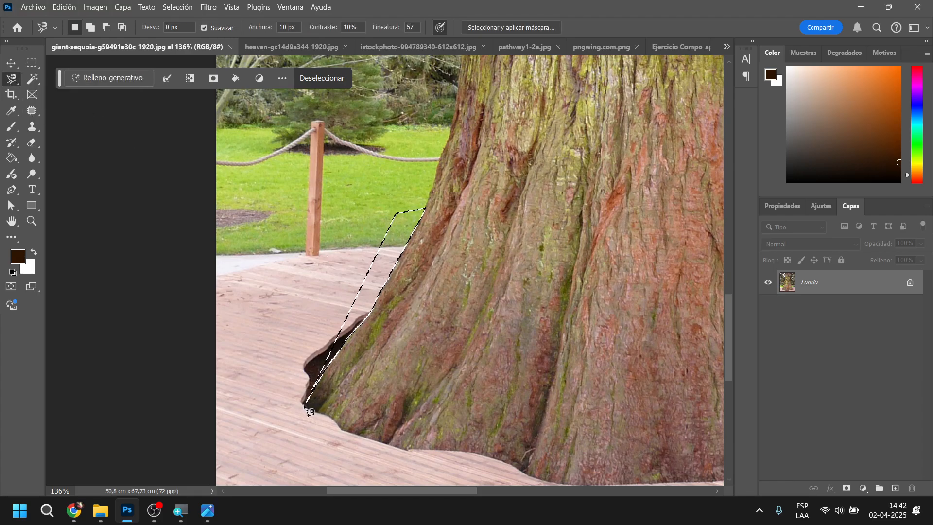
{"action": "key", "text": "ctrl+d"}
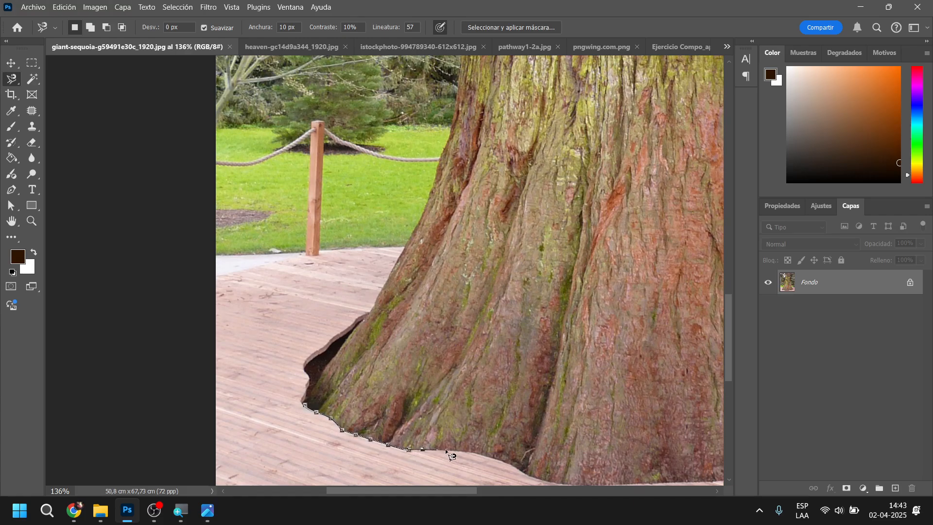
{"action": "mouse_move", "coordinate": [537, 479]}
{"action": "left_mouse_down"}
{"action": "mouse_move", "coordinate": [516, 433]}
{"action": "mouse_move", "coordinate": [390, 306]}
{"action": "left_mouse_up"}
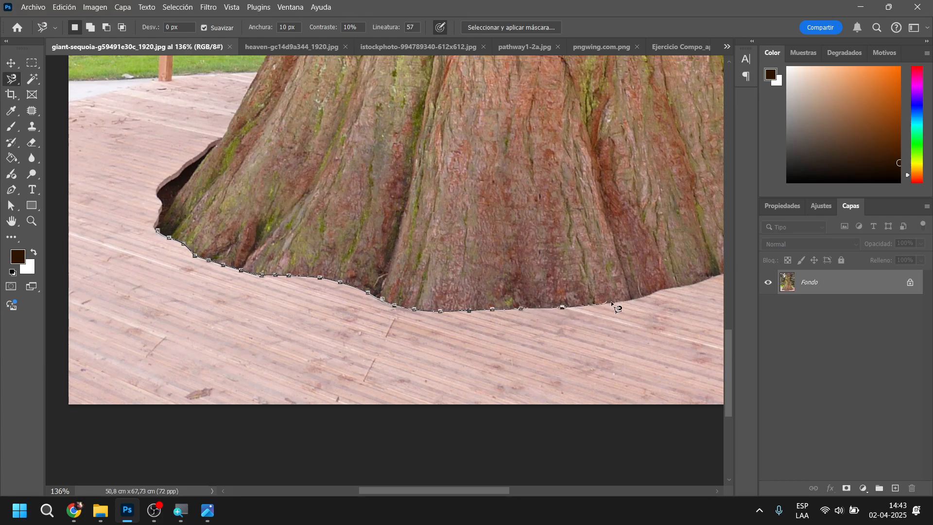
{"action": "mouse_move", "coordinate": [676, 290]}
{"action": "left_mouse_down"}
{"action": "mouse_move", "coordinate": [402, 312]}
{"action": "mouse_move", "coordinate": [257, 351]}
{"action": "left_mouse_up"}
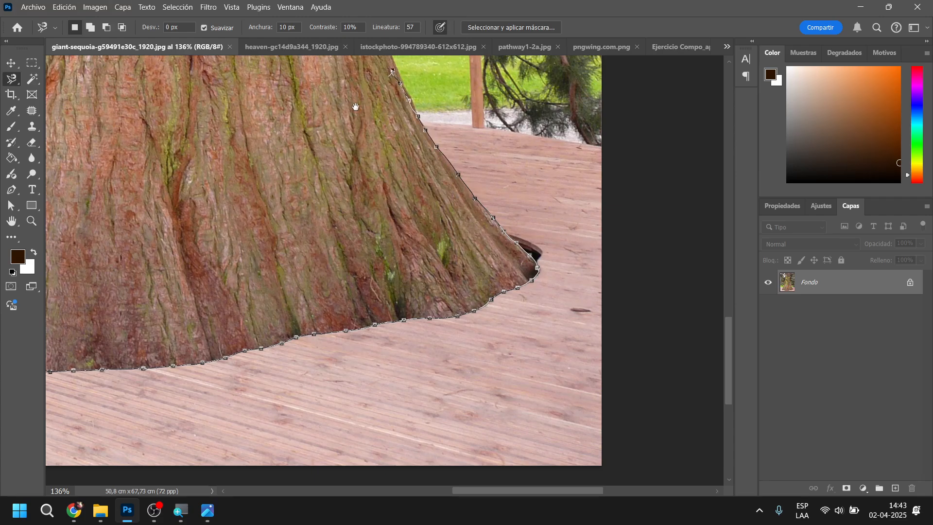
{"action": "mouse_move", "coordinate": [244, 116]}
{"action": "left_mouse_down"}
{"action": "mouse_move", "coordinate": [252, 250]}
{"action": "mouse_move", "coordinate": [229, 337]}
{"action": "left_mouse_up"}
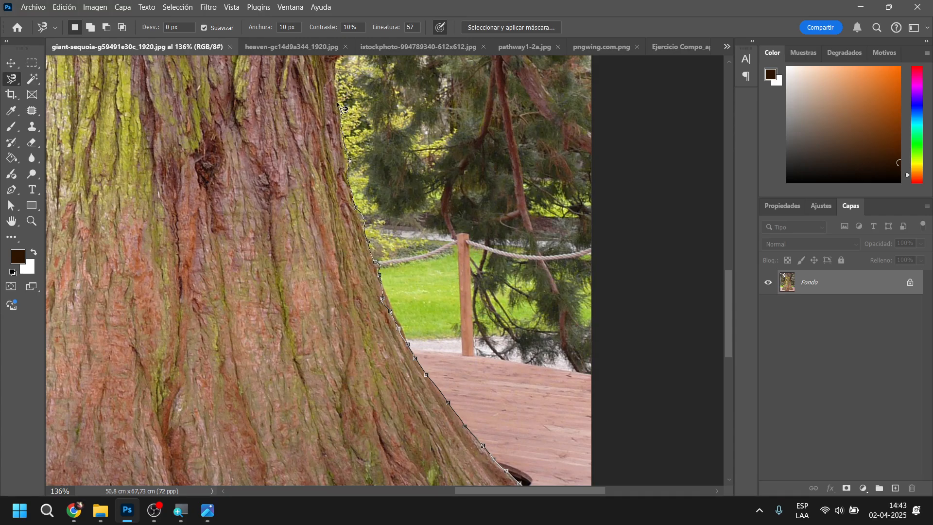
{"action": "double_click", "coordinate": [208, 123]}
Clear the traced selection and select the whole sequoia trunk with Object Selection
{"action": "mouse_move", "coordinate": [266, 260]}
{"action": "left_mouse_down"}
{"action": "mouse_move", "coordinate": [287, 282]}
{"action": "mouse_move", "coordinate": [510, 341]}
{"action": "left_mouse_up"}
{"action": "left_click", "coordinate": [31, 81]}
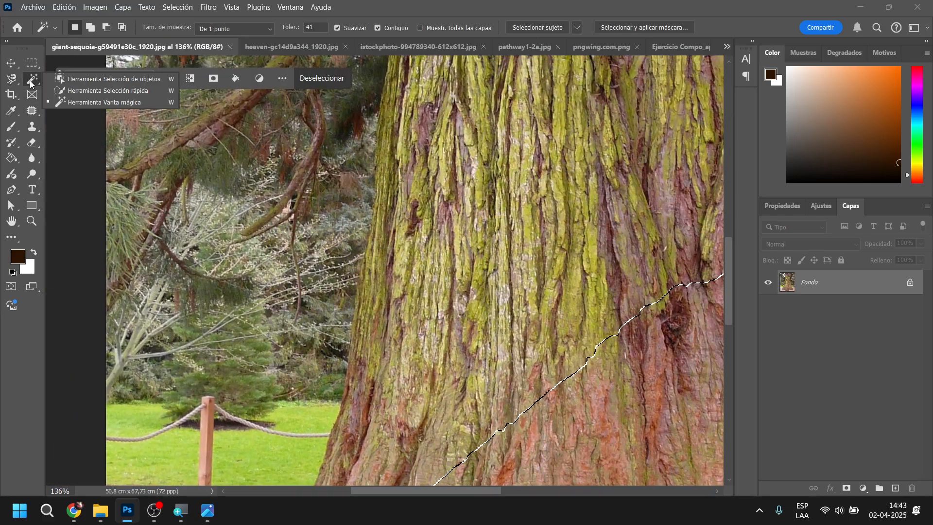
{"action": "left_click", "coordinate": [57, 79]}
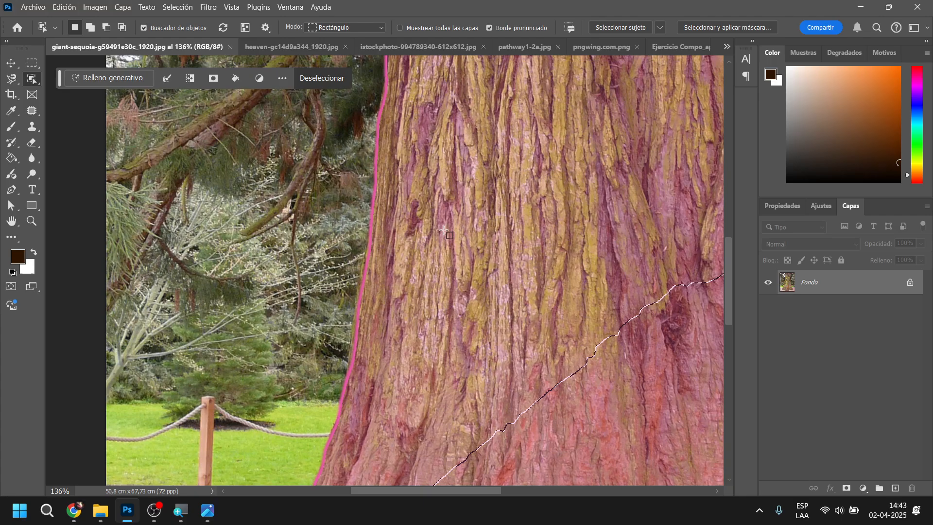
{"action": "key", "text": "ctrl+d"}
{"action": "scroll", "coordinate": [458, 262], "scroll_direction": "down", "scroll_amount": 5}
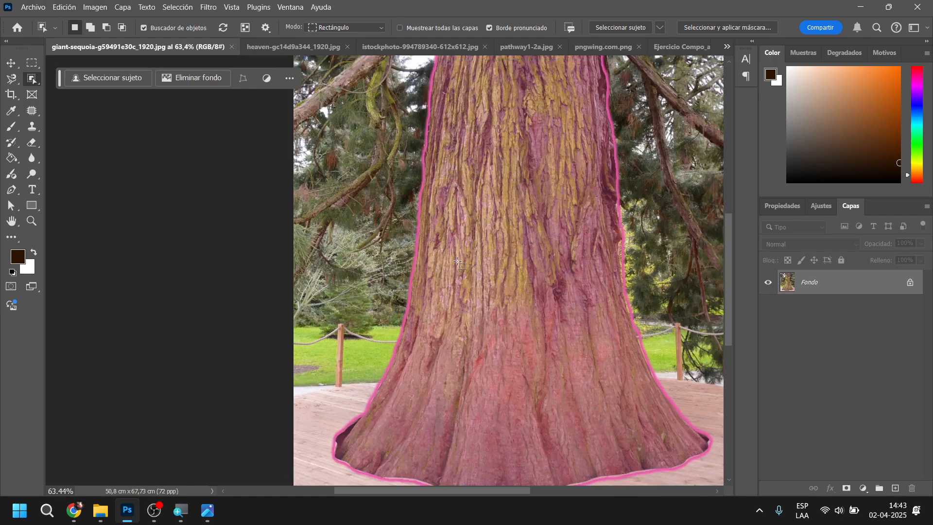
{"action": "left_click_drag", "start_coordinate": [515, 267], "coordinate": [451, 253]}
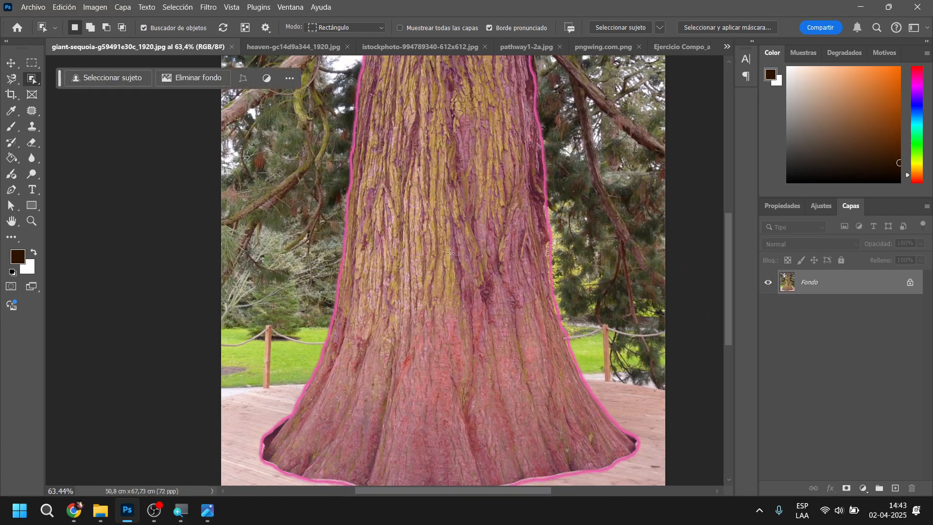
{"action": "left_click", "coordinate": [451, 247]}
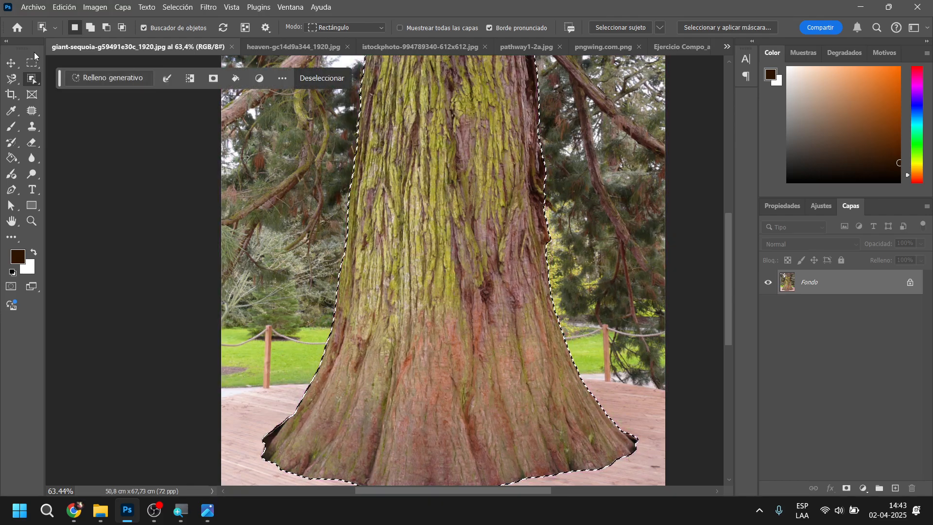
Subtract the dark hollow and plank edge beside the trunk's lower right root from the selection with the Polygonal Lasso
{"action": "left_click", "coordinate": [15, 65]}
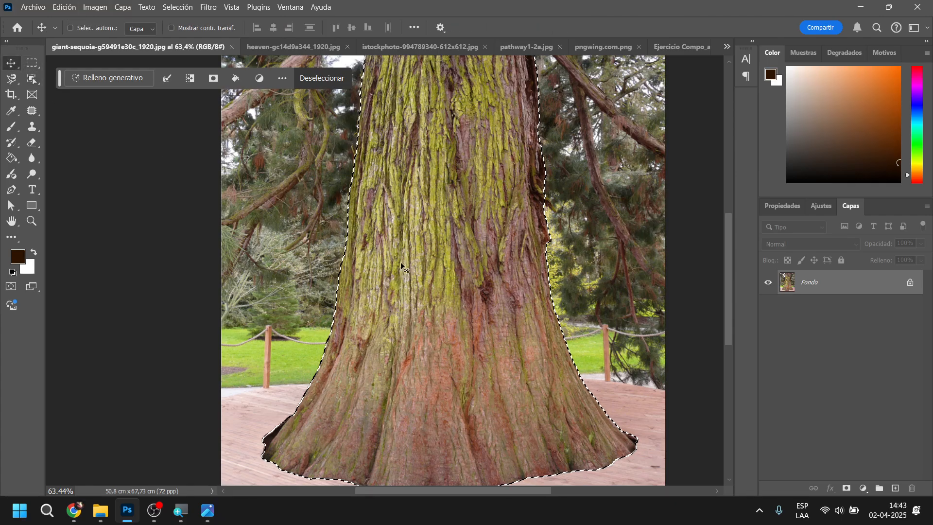
{"action": "scroll", "coordinate": [509, 316], "scroll_direction": "up", "scroll_amount": 6}
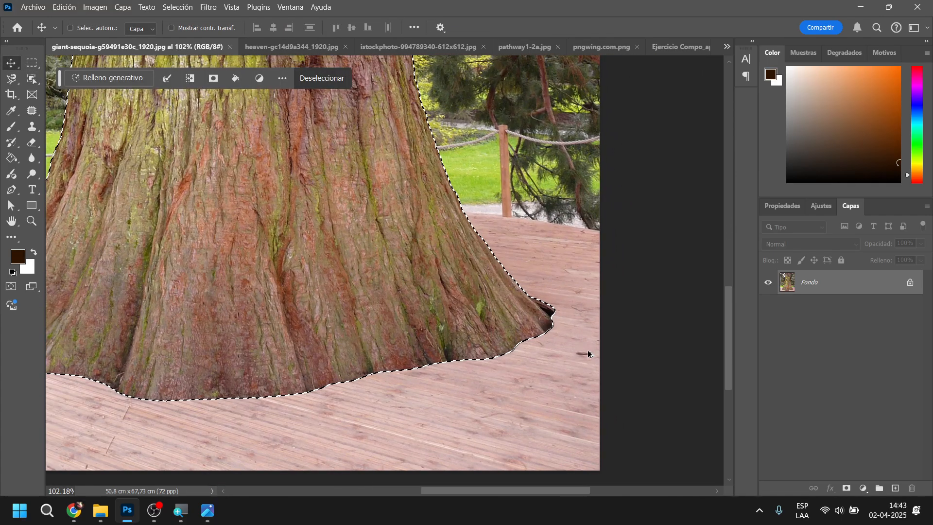
{"action": "scroll", "coordinate": [566, 323], "scroll_direction": "up", "scroll_amount": 3}
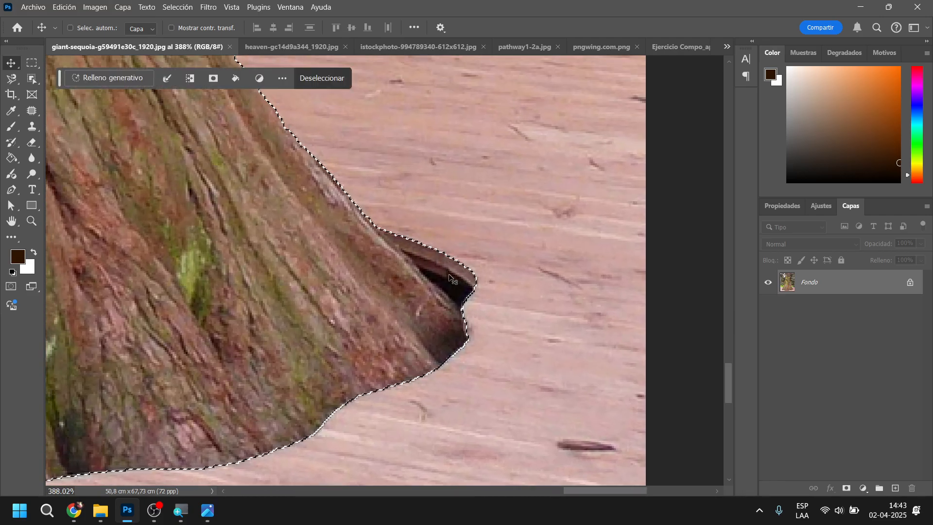
{"action": "left_click", "coordinate": [12, 78]}
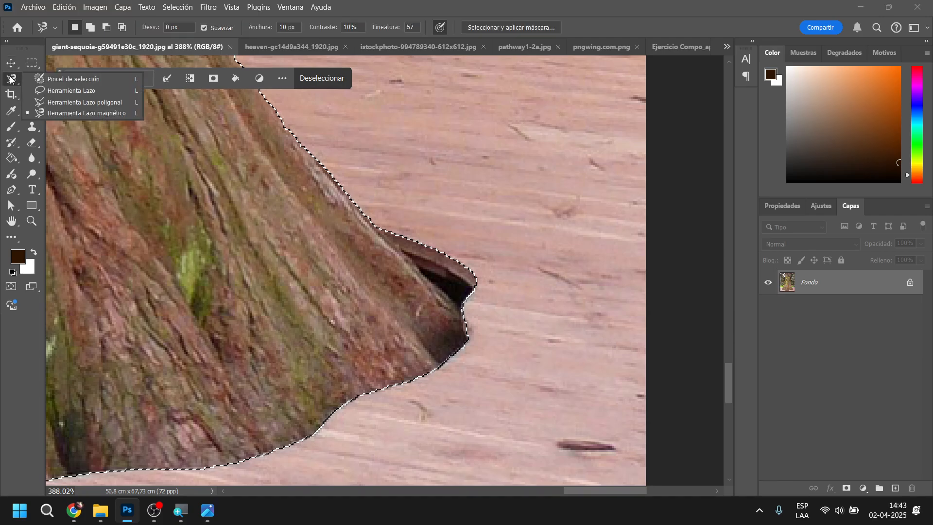
{"action": "left_click", "coordinate": [50, 101]}
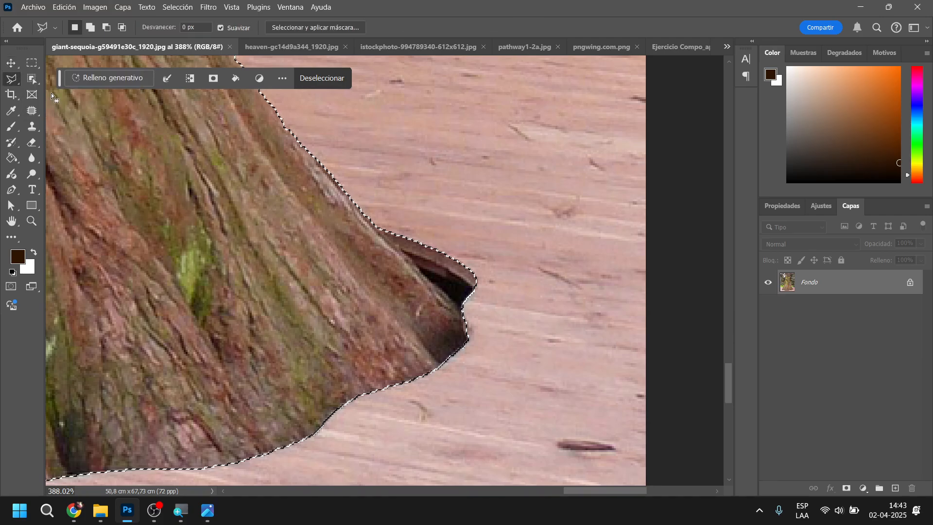
{"action": "key", "text": "alt"}
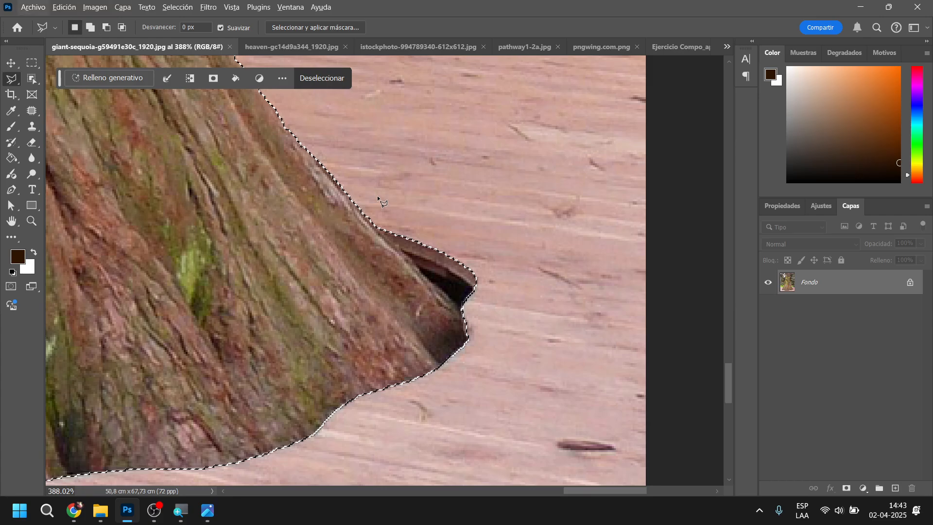
{"action": "left_click", "coordinate": [377, 197]}
{"action": "left_click", "coordinate": [377, 228]}
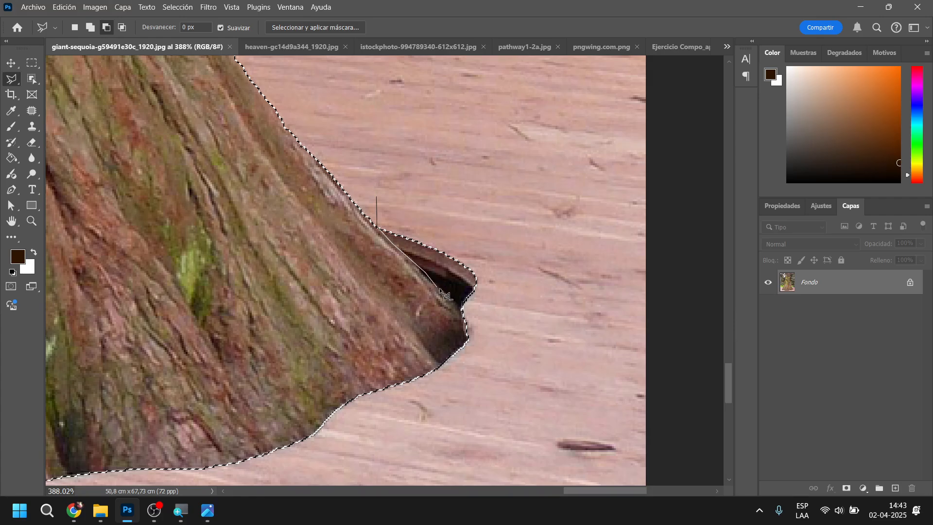
{"action": "left_click", "coordinate": [511, 275]}
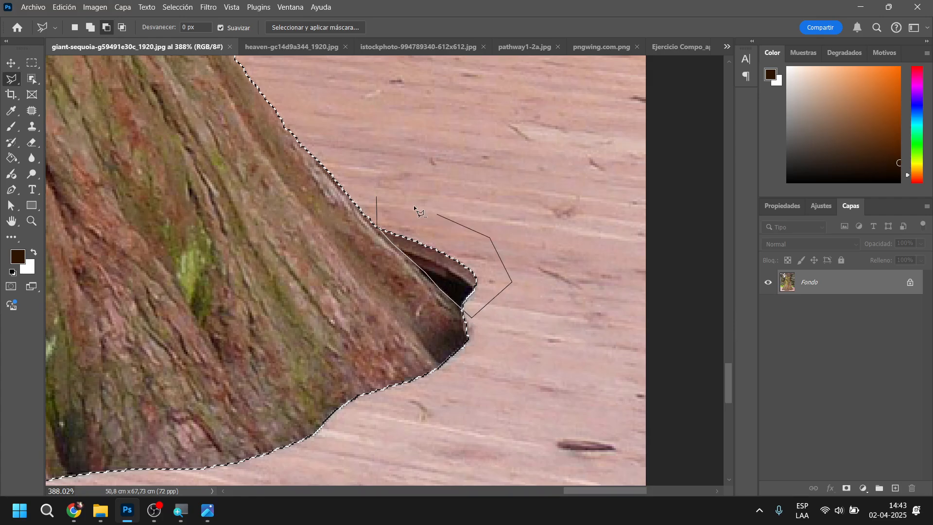
{"action": "left_click", "coordinate": [377, 196]}
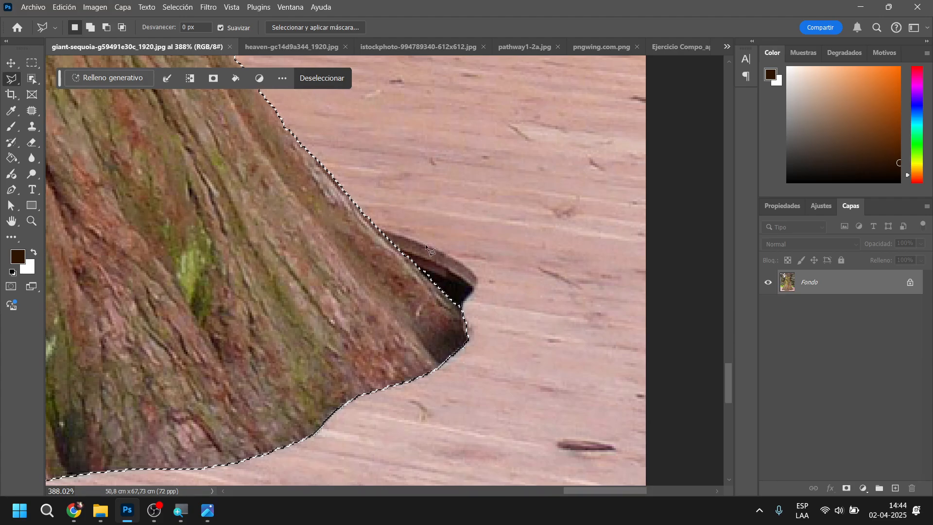
{"action": "left_click", "coordinate": [413, 226], "text": "alt"}
{"action": "left_click", "coordinate": [422, 270]}
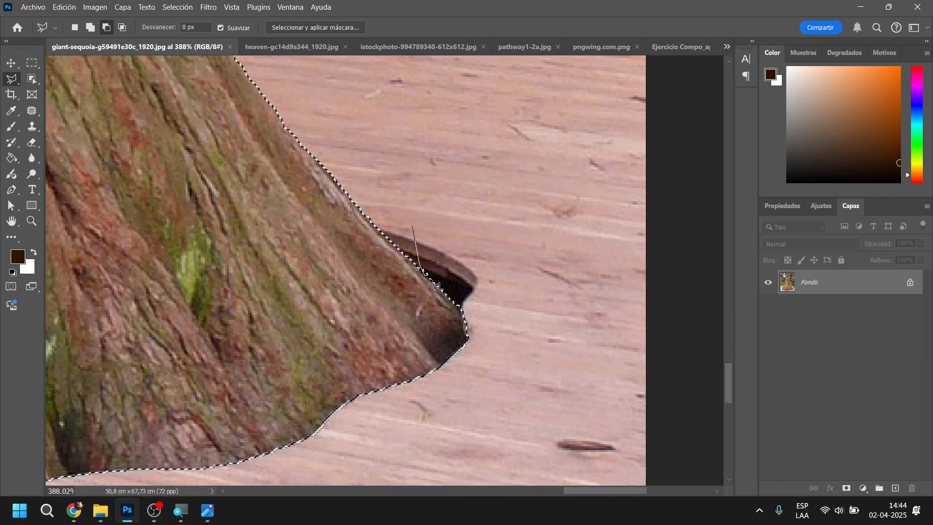
{"action": "key", "text": "Escape"}
Add the broken mossy branch stub protruding from the trunk's right edge to the selection with the Polygonal Lasso
{"action": "scroll", "coordinate": [461, 290], "scroll_direction": "down", "scroll_amount": 6}
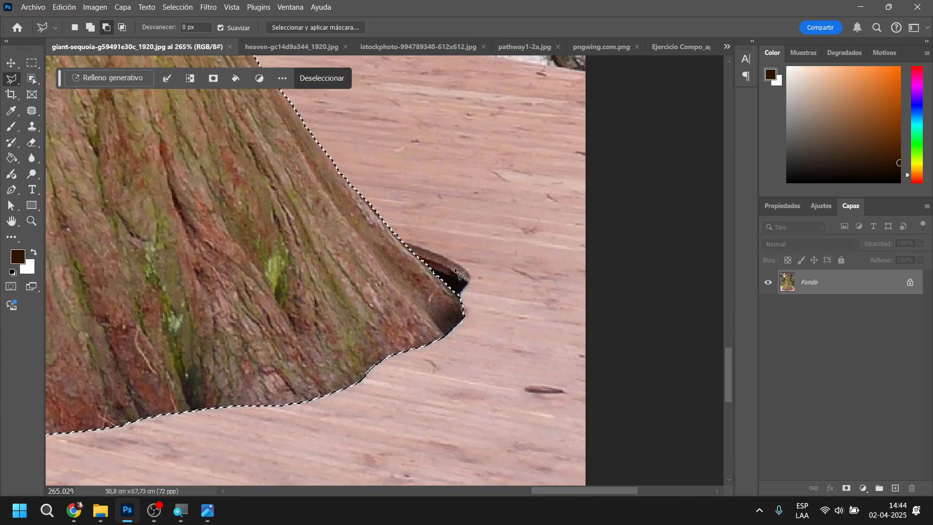
{"action": "scroll", "coordinate": [363, 235], "scroll_direction": "up", "scroll_amount": 4}
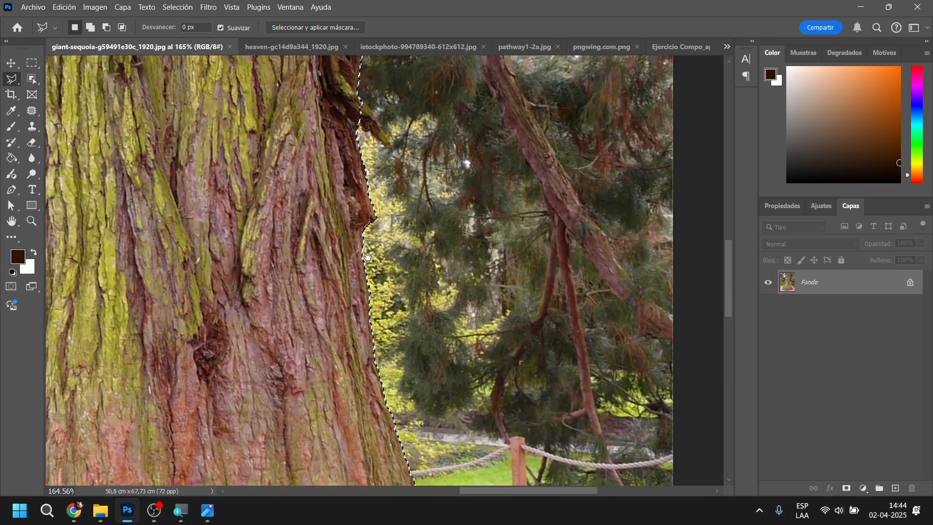
{"action": "scroll", "coordinate": [416, 299], "scroll_direction": "up", "scroll_amount": 5}
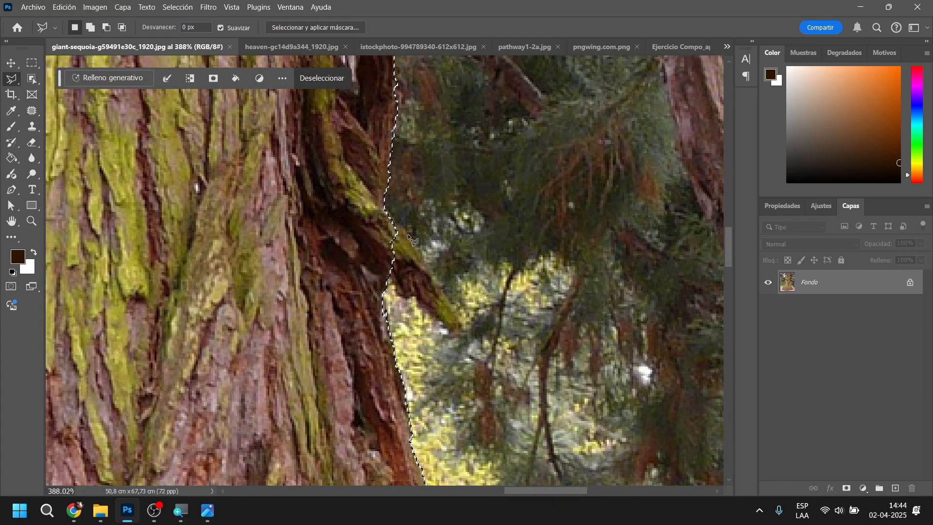
{"action": "key", "text": "shift"}
{"action": "left_click", "coordinate": [374, 271], "text": "shift"}
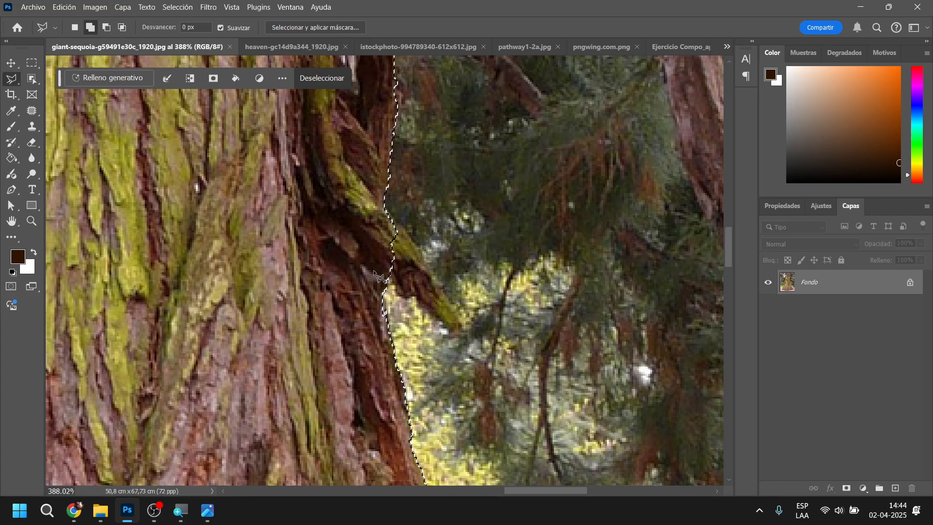
{"action": "left_click", "coordinate": [389, 275]}
{"action": "left_click", "coordinate": [403, 296]}
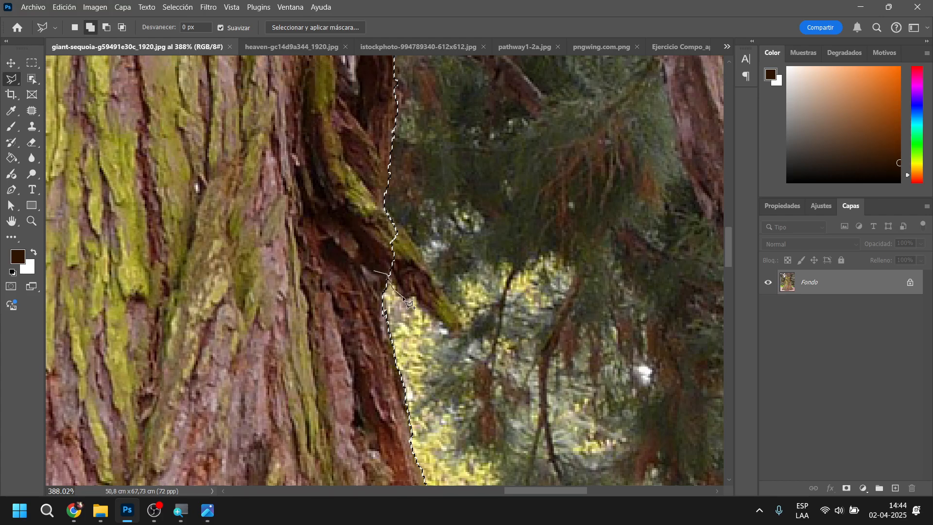
{"action": "left_click", "coordinate": [418, 297]}
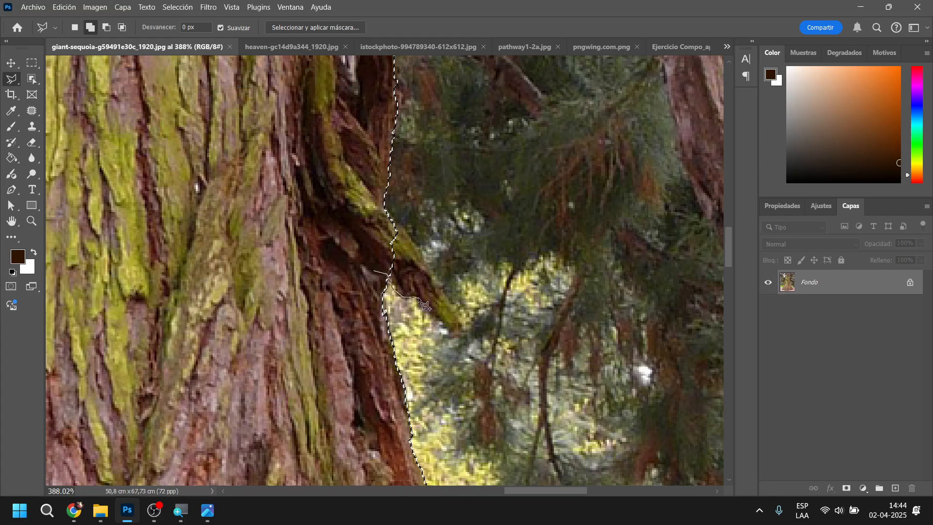
{"action": "left_click", "coordinate": [438, 323]}
{"action": "left_click", "coordinate": [462, 336]}
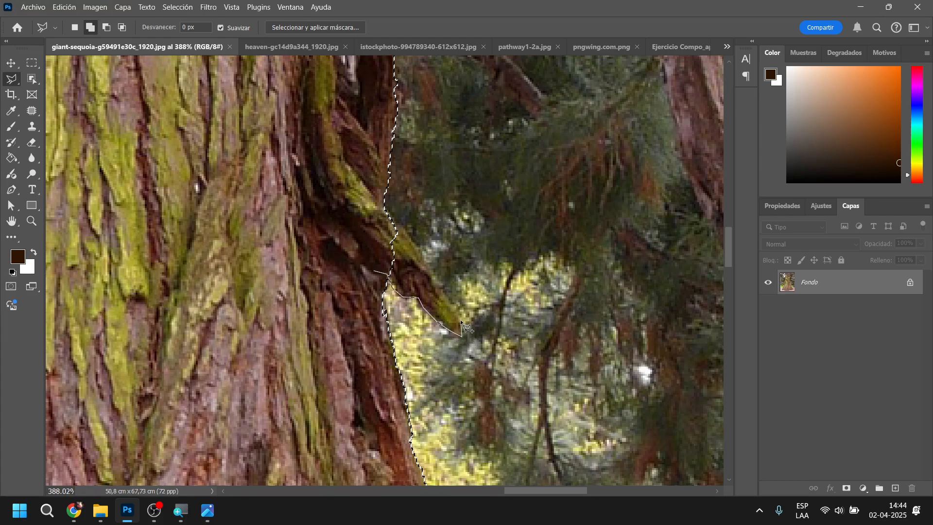
{"action": "left_click", "coordinate": [458, 311]}
{"action": "left_click", "coordinate": [363, 200]}
Subtract the leaning branch on the trunk's upper right edge from the selection with the Polygonal Lasso, keeping the small mossy twig selected
{"action": "mouse_move", "coordinate": [359, 212]}
{"action": "left_mouse_down"}
{"action": "mouse_move", "coordinate": [365, 266]}
{"action": "mouse_move", "coordinate": [446, 374]}
{"action": "left_mouse_up"}
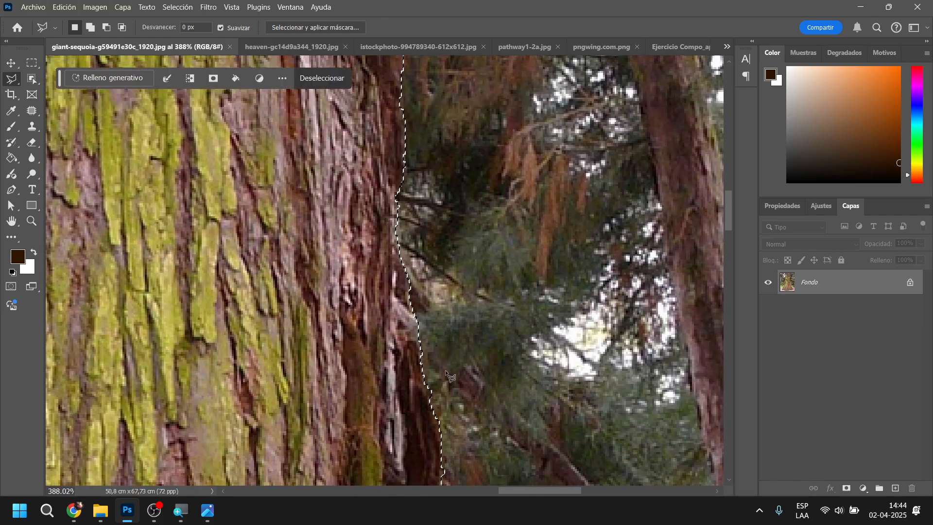
{"action": "left_click_drag", "start_coordinate": [343, 160], "coordinate": [389, 383]}
{"action": "mouse_move", "coordinate": [332, 209]}
{"action": "left_mouse_down"}
{"action": "mouse_move", "coordinate": [343, 267]}
{"action": "mouse_move", "coordinate": [336, 413]}
{"action": "mouse_move", "coordinate": [338, 314]}
{"action": "mouse_move", "coordinate": [344, 337]}
{"action": "left_mouse_up"}
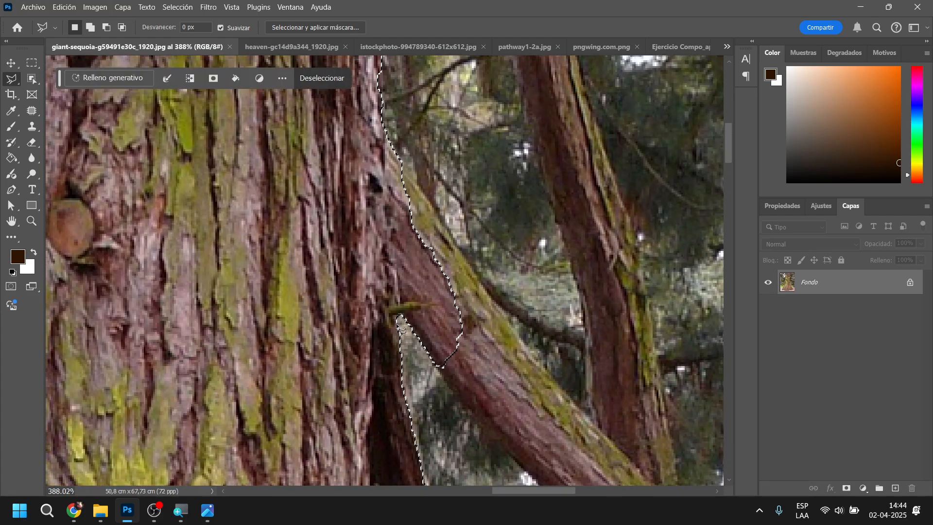
{"action": "key", "text": "shift"}
{"action": "key", "text": "alt"}
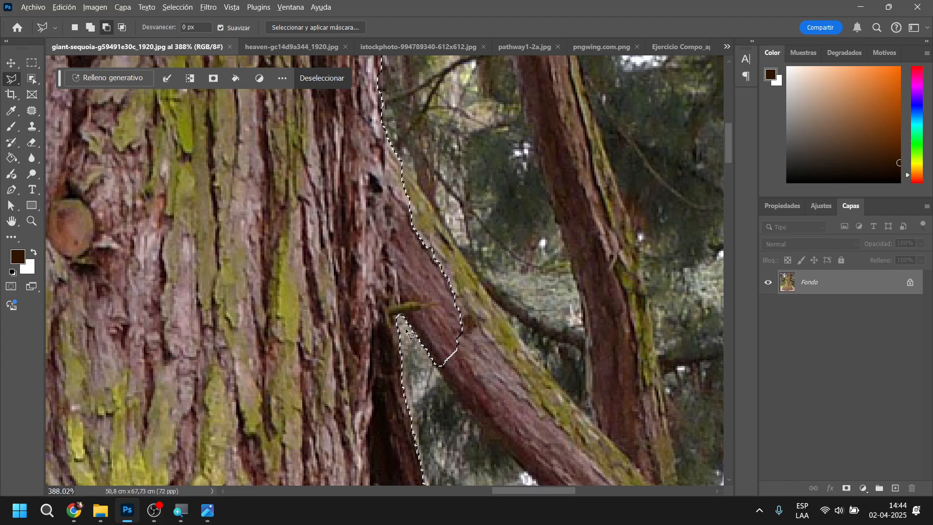
{"action": "left_click", "coordinate": [404, 326], "text": "alt"}
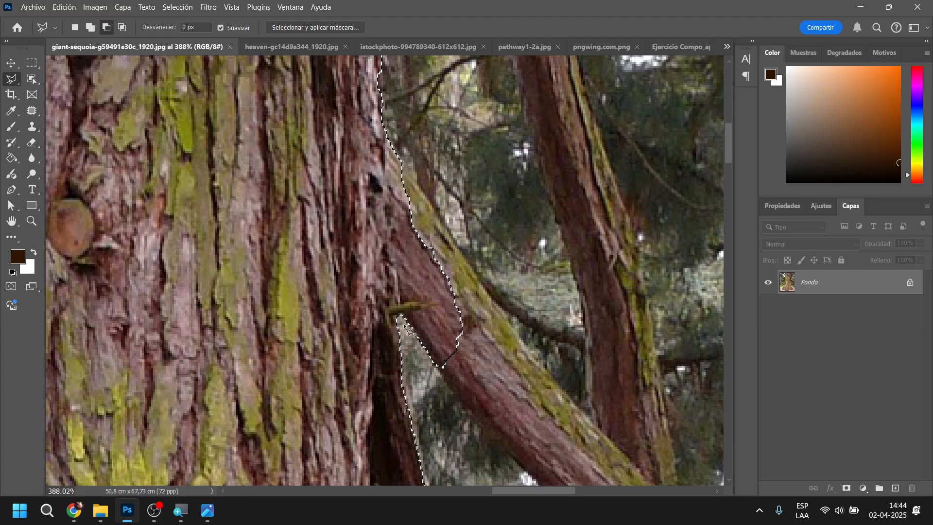
{"action": "left_click", "coordinate": [442, 301]}
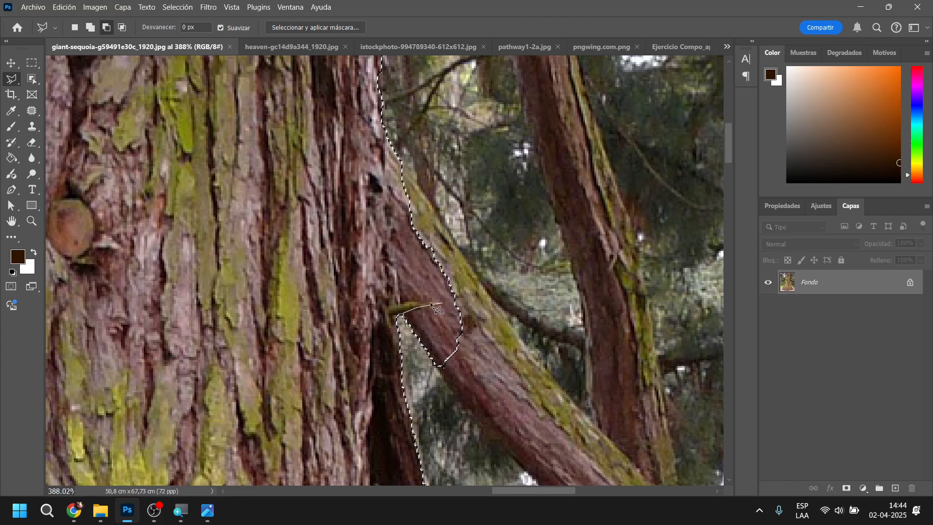
{"action": "left_click", "coordinate": [400, 303]}
{"action": "left_click", "coordinate": [395, 266]}
{"action": "left_click", "coordinate": [392, 118]}
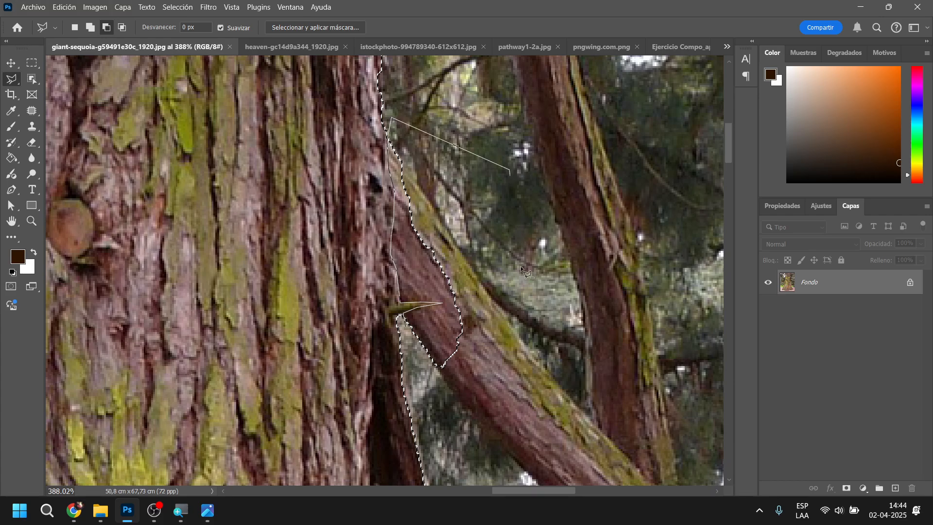
{"action": "left_click", "coordinate": [430, 427]}
{"action": "left_click", "coordinate": [413, 369]}
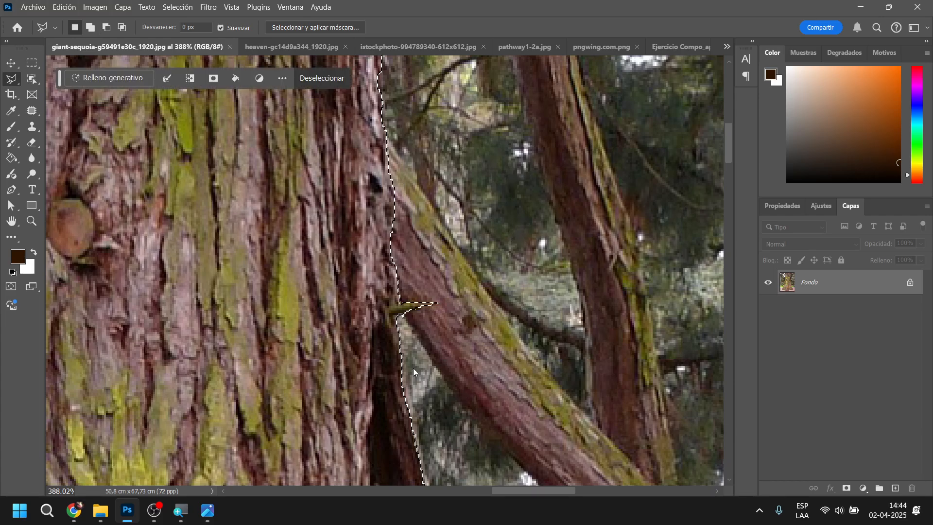
Examine the selection outline around the top of the trunk and along its left edge down to the root base
{"action": "left_click_drag", "start_coordinate": [440, 213], "coordinate": [496, 452]}
{"action": "left_click_drag", "start_coordinate": [145, 388], "coordinate": [344, 308]}
{"action": "left_click_drag", "start_coordinate": [61, 206], "coordinate": [390, 117]}
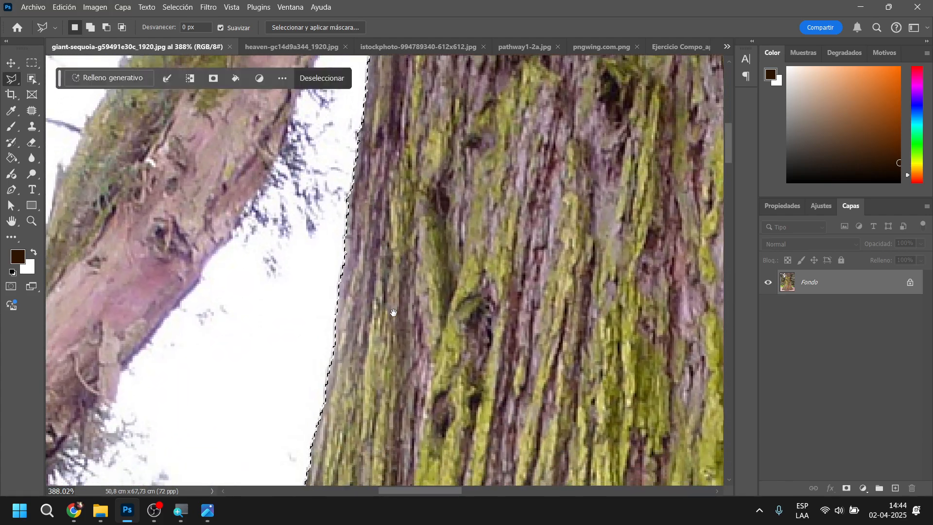
{"action": "left_click_drag", "start_coordinate": [399, 310], "coordinate": [437, 83]}
{"action": "left_click_drag", "start_coordinate": [383, 365], "coordinate": [454, 102]}
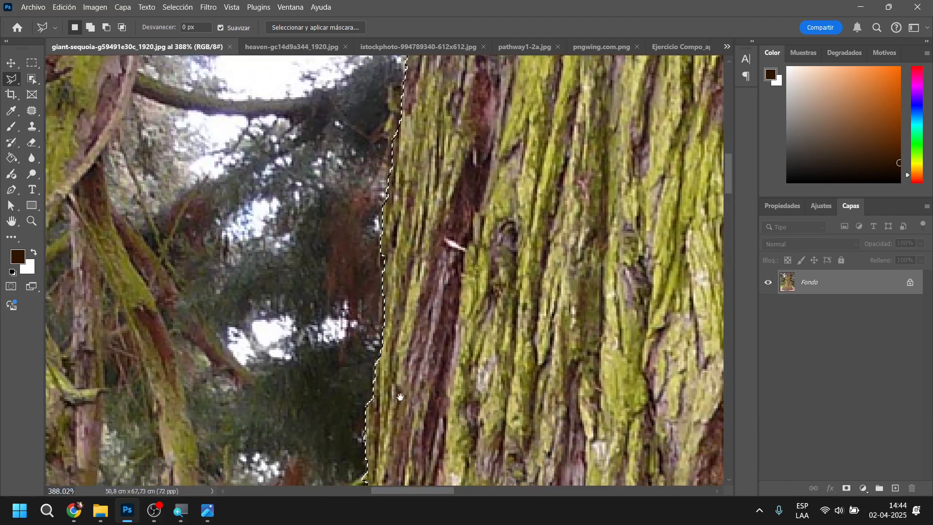
{"action": "left_click_drag", "start_coordinate": [397, 407], "coordinate": [428, 255]}
{"action": "left_click_drag", "start_coordinate": [407, 354], "coordinate": [428, 242]}
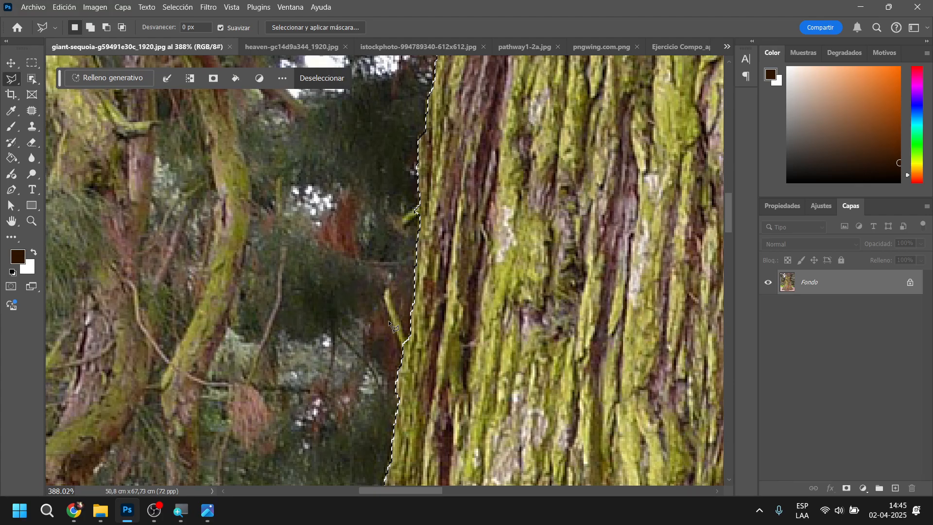
{"action": "left_click_drag", "start_coordinate": [406, 301], "coordinate": [468, 69]}
{"action": "left_click_drag", "start_coordinate": [477, 321], "coordinate": [504, 163]}
{"action": "left_click_drag", "start_coordinate": [526, 225], "coordinate": [494, 411]}
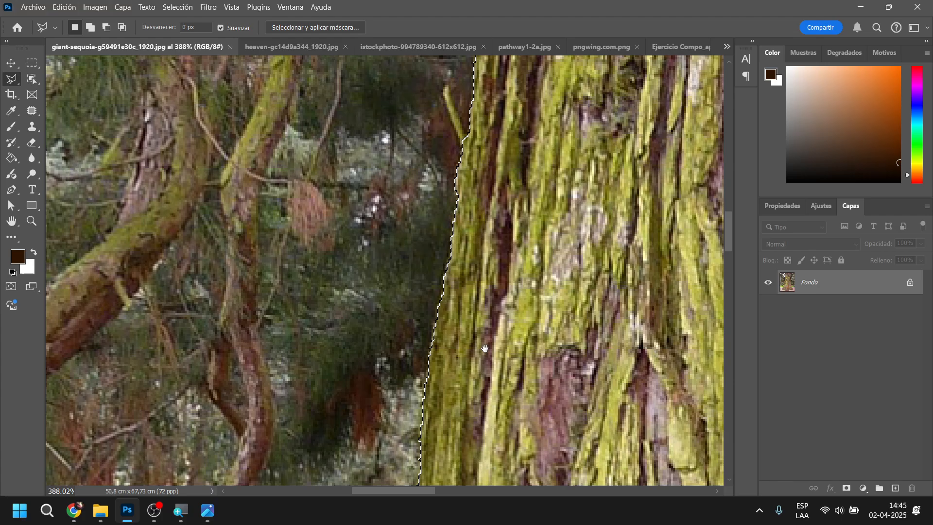
{"action": "left_click_drag", "start_coordinate": [495, 129], "coordinate": [490, 222]}
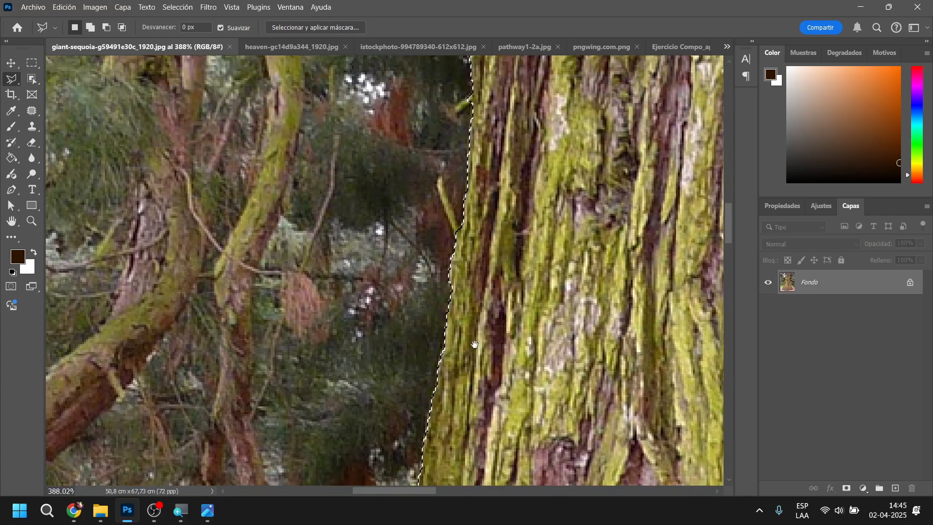
{"action": "left_click_drag", "start_coordinate": [474, 343], "coordinate": [522, 63]}
{"action": "left_click_drag", "start_coordinate": [457, 367], "coordinate": [496, 144]}
{"action": "left_click_drag", "start_coordinate": [529, 340], "coordinate": [535, 283]}
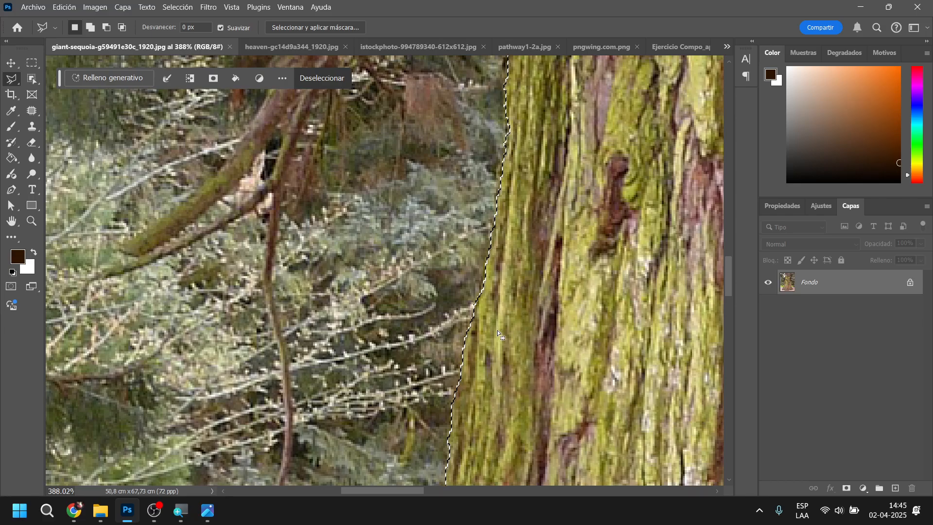
{"action": "left_click_drag", "start_coordinate": [502, 352], "coordinate": [558, 189]}
{"action": "left_click_drag", "start_coordinate": [539, 322], "coordinate": [552, 260]}
{"action": "left_click_drag", "start_coordinate": [485, 360], "coordinate": [593, 181]}
{"action": "left_click_drag", "start_coordinate": [512, 334], "coordinate": [558, 245]}
{"action": "mouse_move", "coordinate": [482, 357]}
{"action": "left_mouse_down"}
{"action": "mouse_move", "coordinate": [531, 255]}
{"action": "mouse_move", "coordinate": [527, 222]}
{"action": "left_mouse_up"}
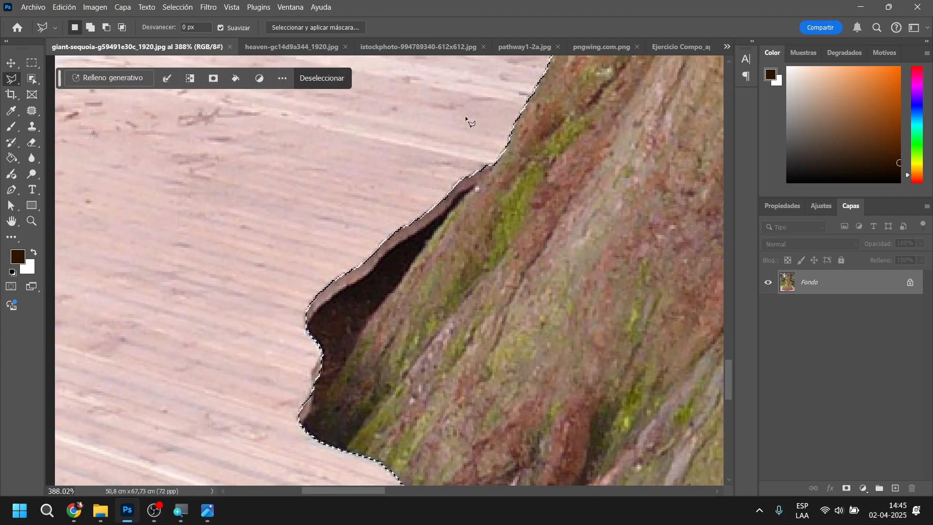
Subtract the dark hollow and plank edge beside the trunk's lower left root from the selection with the Polygonal Lasso
{"action": "left_click", "coordinate": [462, 130], "text": "alt"}
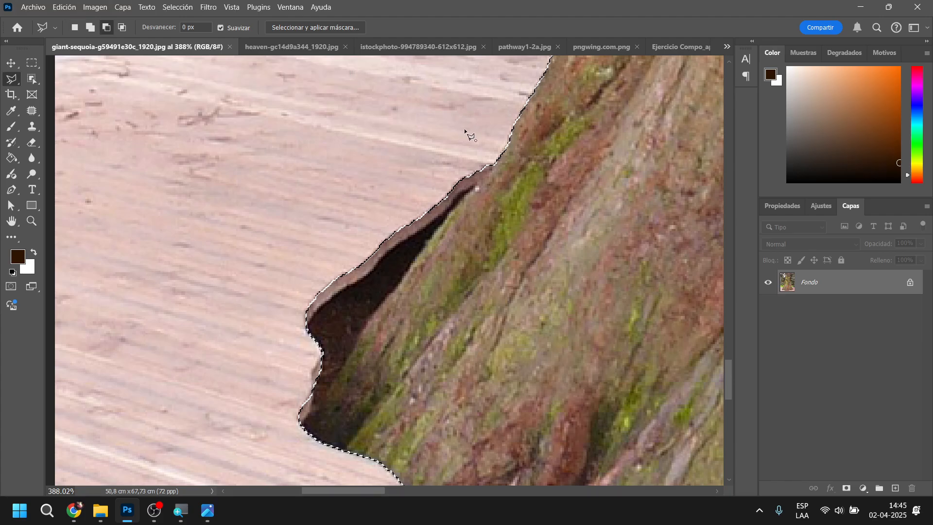
{"action": "left_click", "coordinate": [494, 164]}
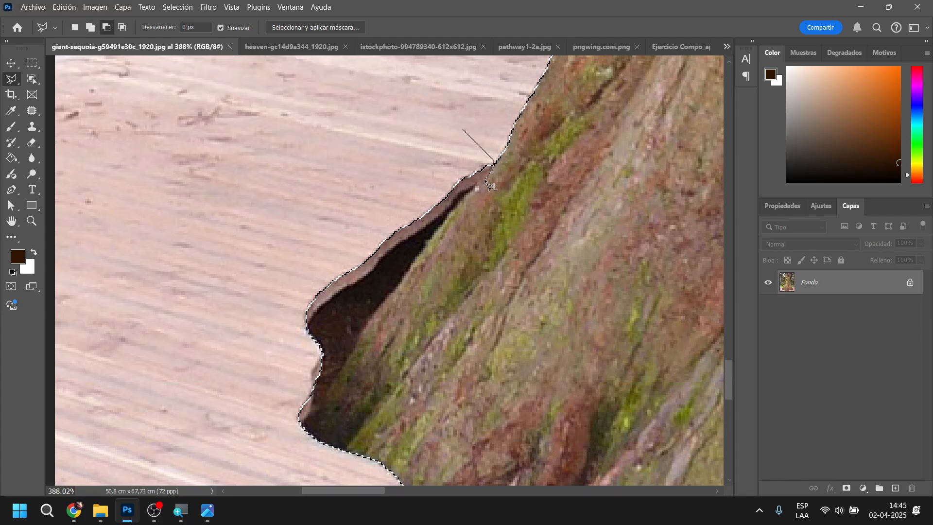
{"action": "left_click", "coordinate": [477, 187]}
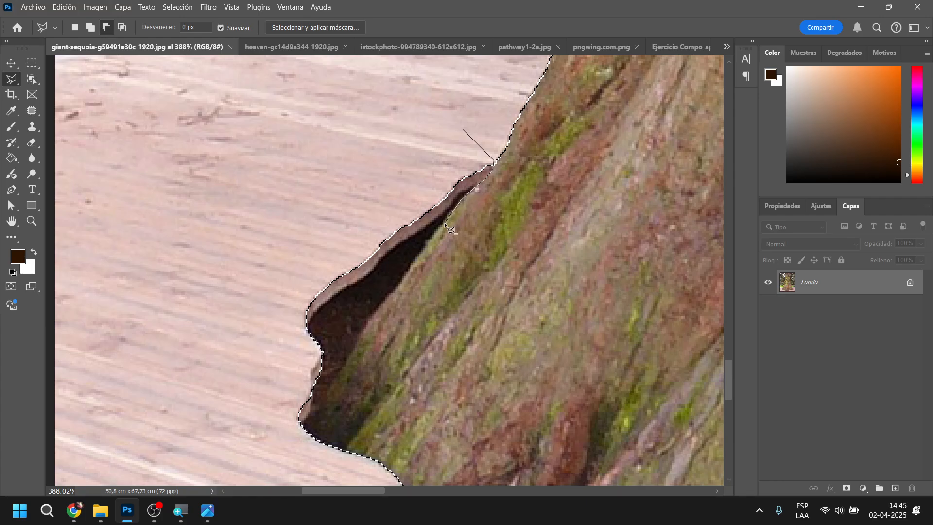
{"action": "left_click", "coordinate": [425, 244]}
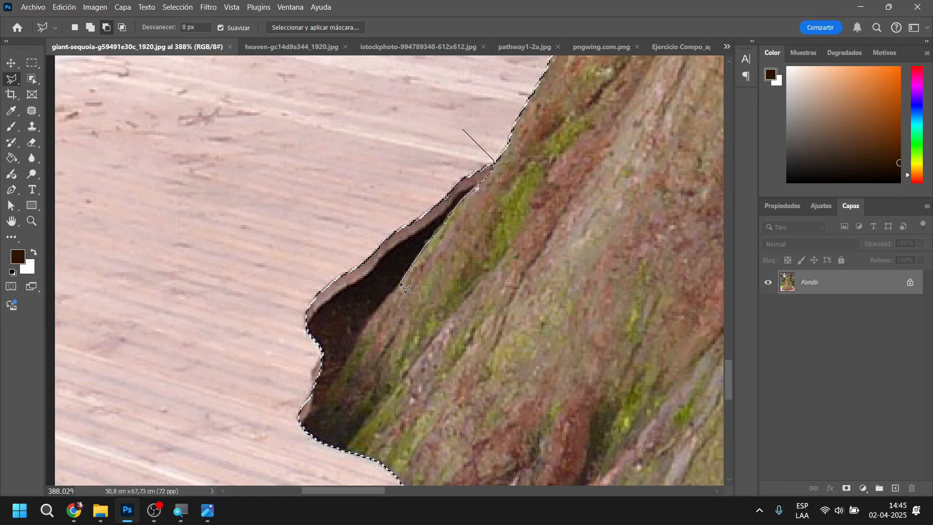
{"action": "left_click", "coordinate": [372, 318]}
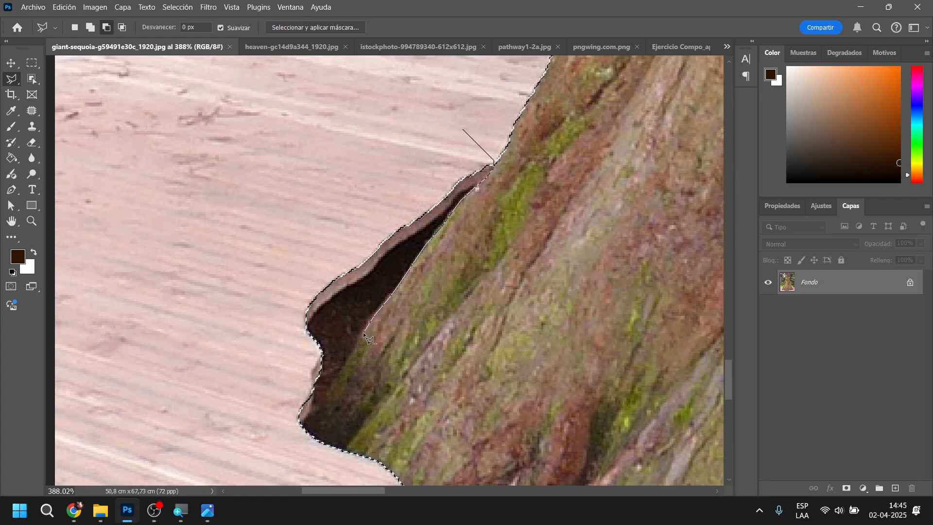
{"action": "left_click", "coordinate": [290, 449]}
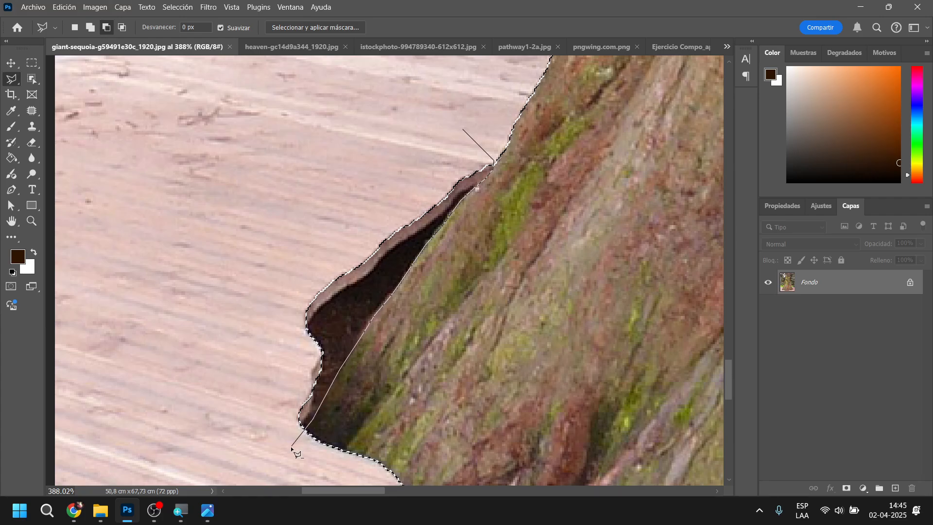
{"action": "left_click", "coordinate": [220, 362]}
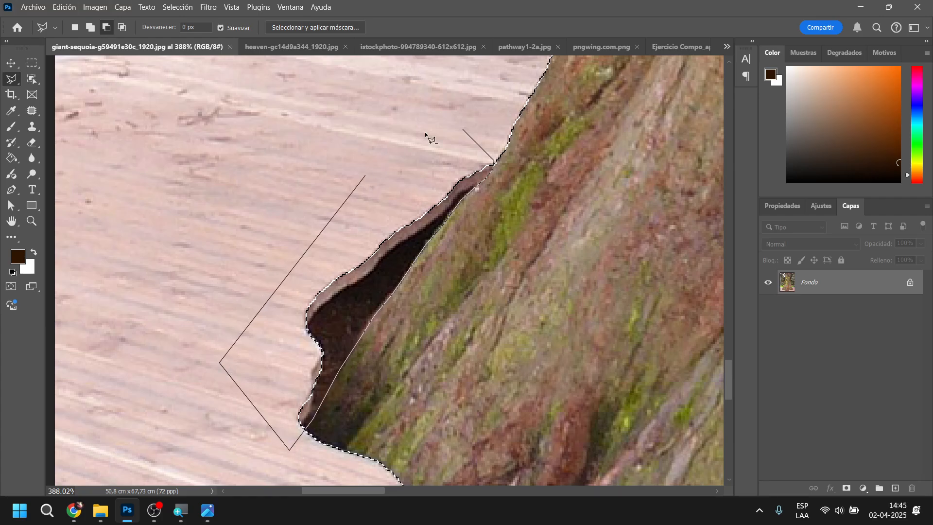
{"action": "left_click", "coordinate": [460, 128]}
Copy the selected sequoia trunk and paste it as a new layer into the Ejercicio Compo_apellido document
{"action": "scroll", "coordinate": [463, 233], "scroll_direction": "down", "scroll_amount": 2}
{"action": "scroll", "coordinate": [462, 233], "scroll_direction": "down", "scroll_amount": 5}
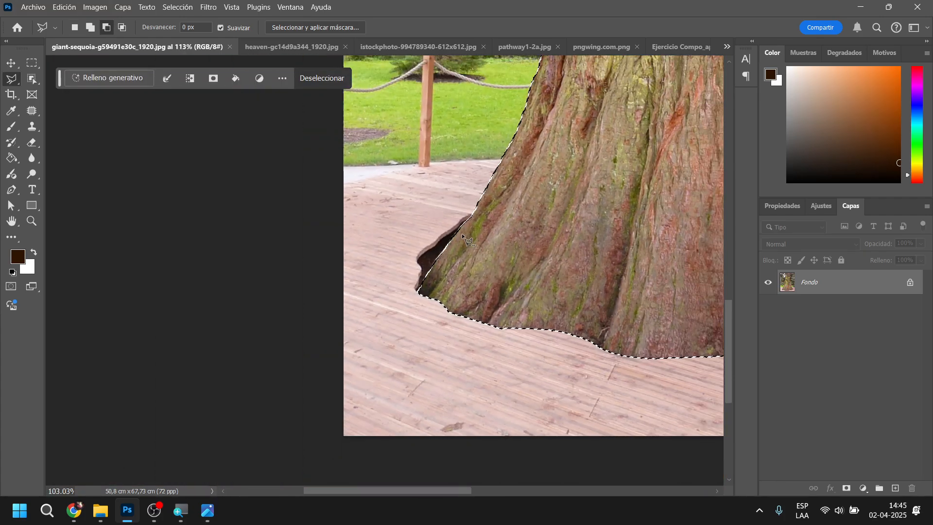
{"action": "left_click_drag", "start_coordinate": [509, 239], "coordinate": [482, 206]}
{"action": "scroll", "coordinate": [499, 259], "scroll_direction": "down", "scroll_amount": 4}
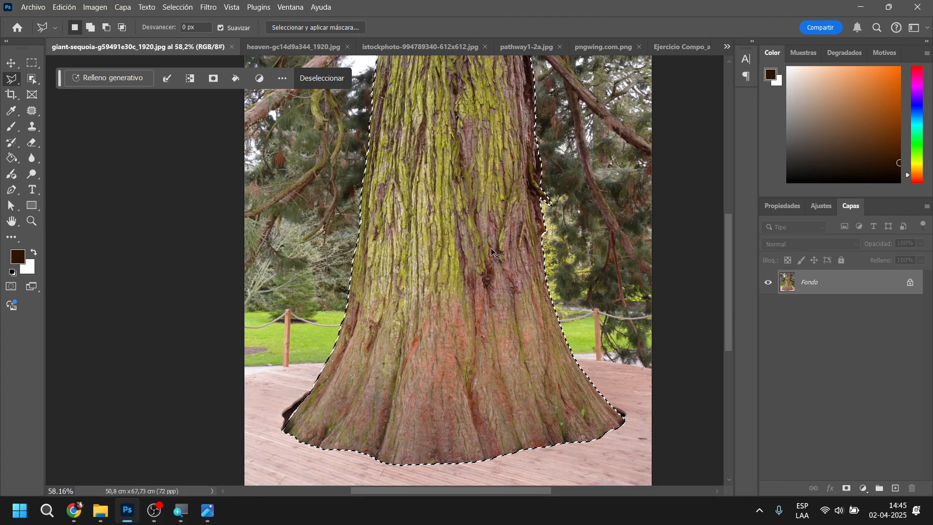
{"action": "left_click", "coordinate": [679, 47]}
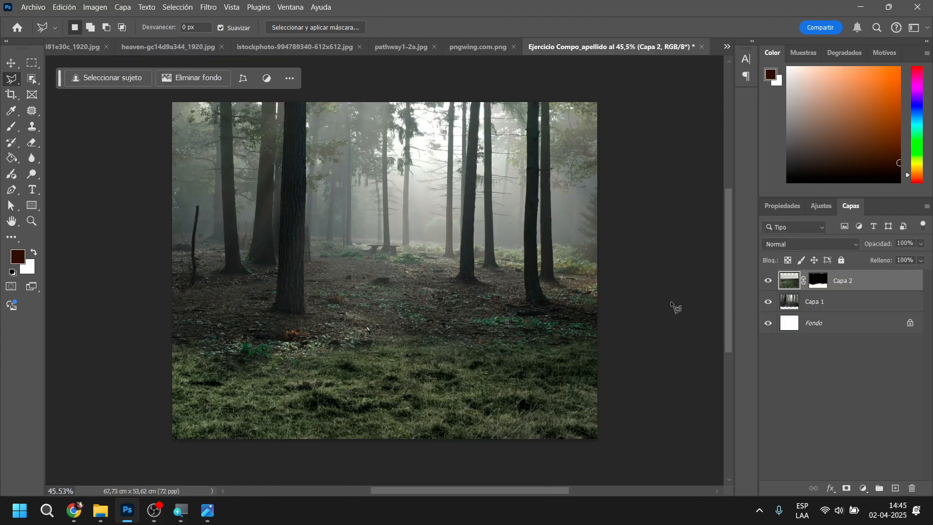
{"action": "key", "text": "ctrl+v"}
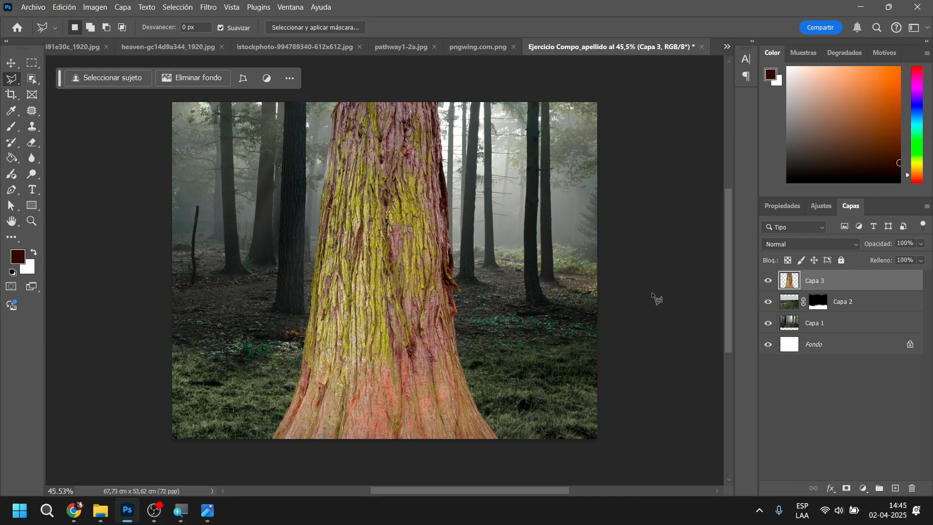
Move the pasted trunk up and slightly right so its whole flared base sits on the grass in the middle of the scene
{"action": "left_click", "coordinate": [10, 63]}
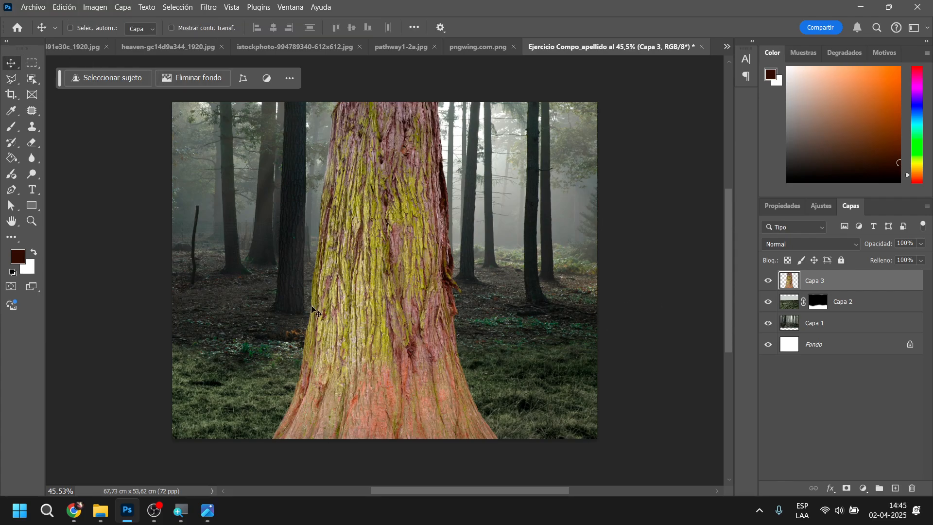
{"action": "left_click_drag", "start_coordinate": [404, 382], "coordinate": [411, 277]}
{"action": "left_click_drag", "start_coordinate": [429, 311], "coordinate": [434, 304]}
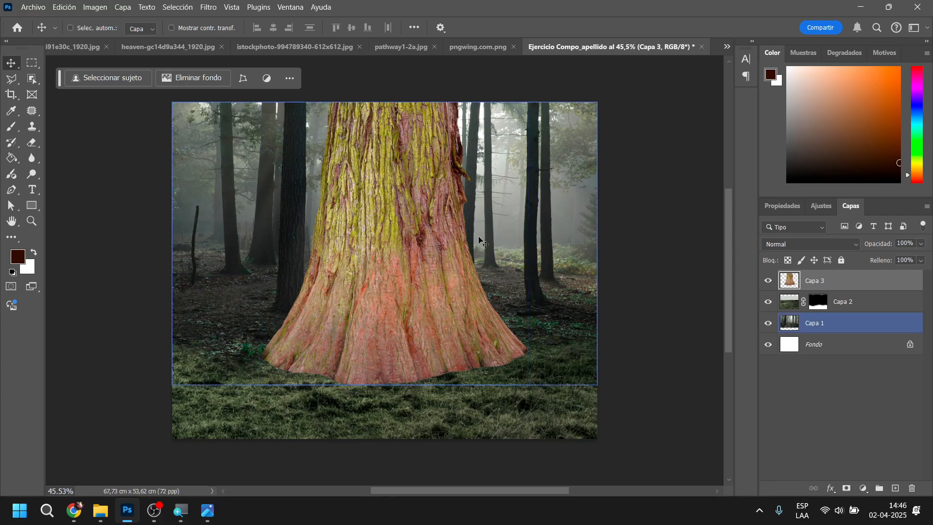
Start a Warp transform on the sequoia trunk layer and split its mesh crosswise near the middle of the trunk
{"action": "left_click", "coordinate": [63, 9]}
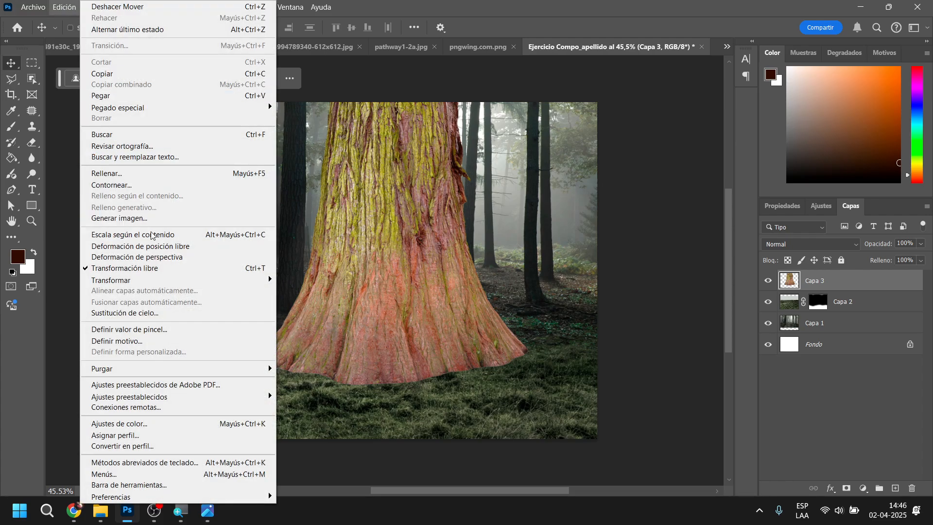
{"action": "mouse_move", "coordinate": [165, 283]}
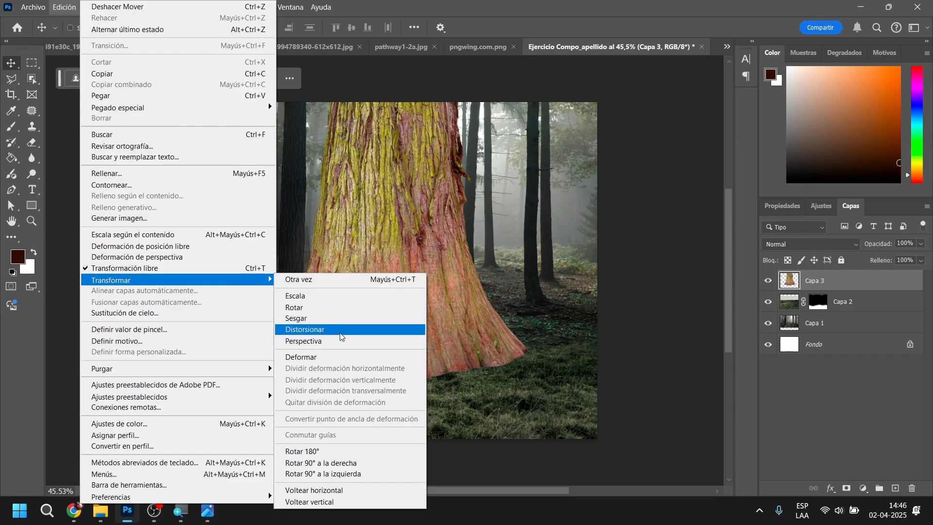
{"action": "left_click", "coordinate": [329, 360]}
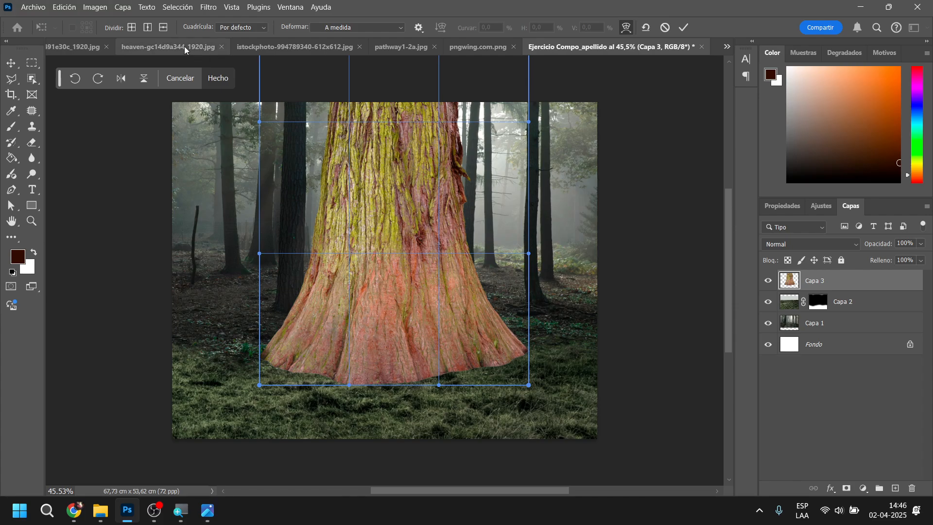
{"action": "left_click", "coordinate": [132, 28]}
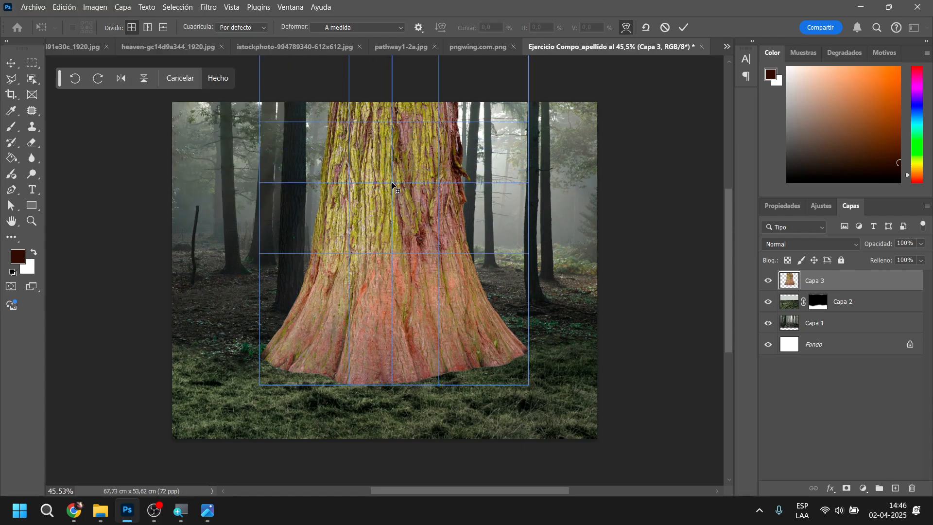
{"action": "left_click", "coordinate": [393, 183]}
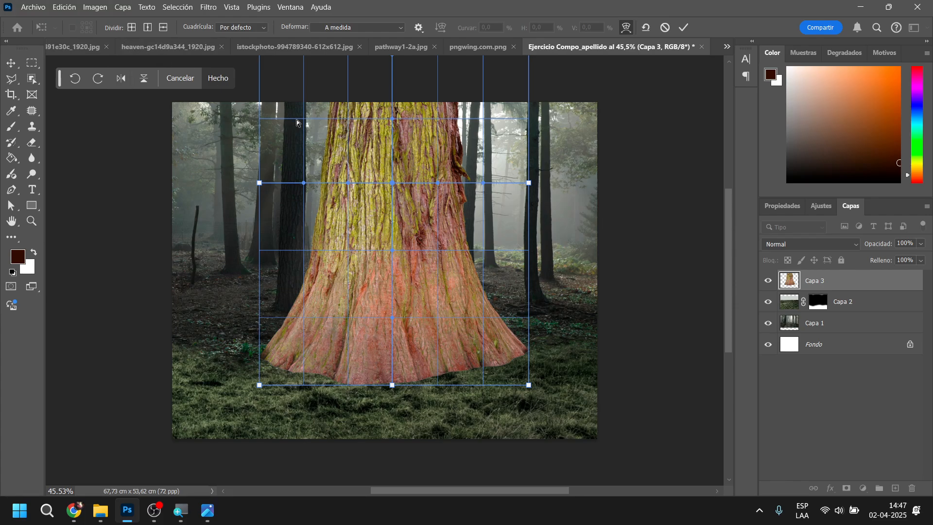
Warp the visible upper part of the trunk slightly upward and adjust the bend of its right edge
{"action": "left_click_drag", "start_coordinate": [338, 120], "coordinate": [311, 77]}
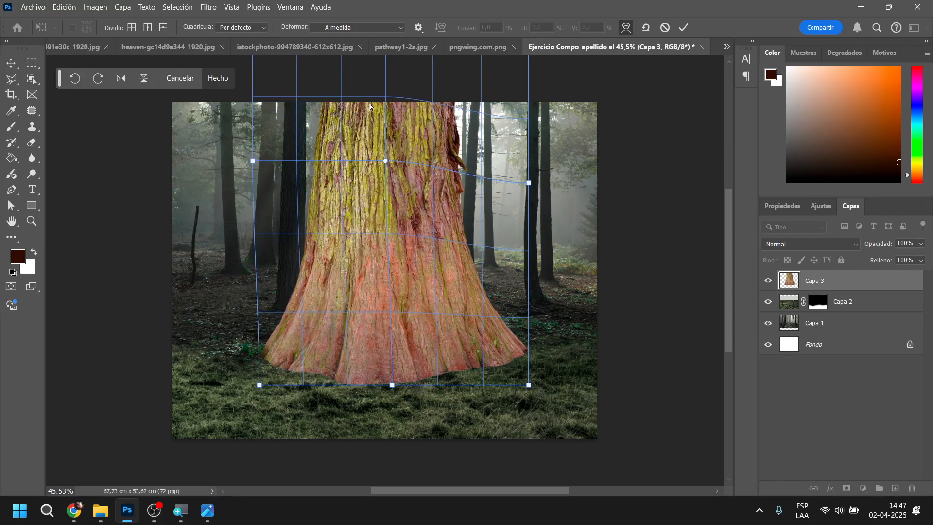
{"action": "left_click_drag", "start_coordinate": [459, 130], "coordinate": [466, 113]}
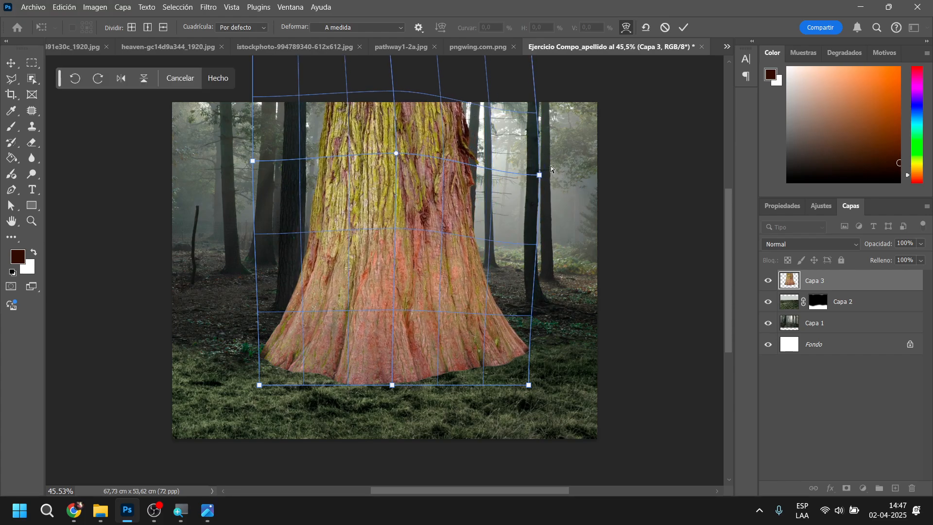
{"action": "scroll", "coordinate": [534, 214], "scroll_direction": "down", "scroll_amount": 5}
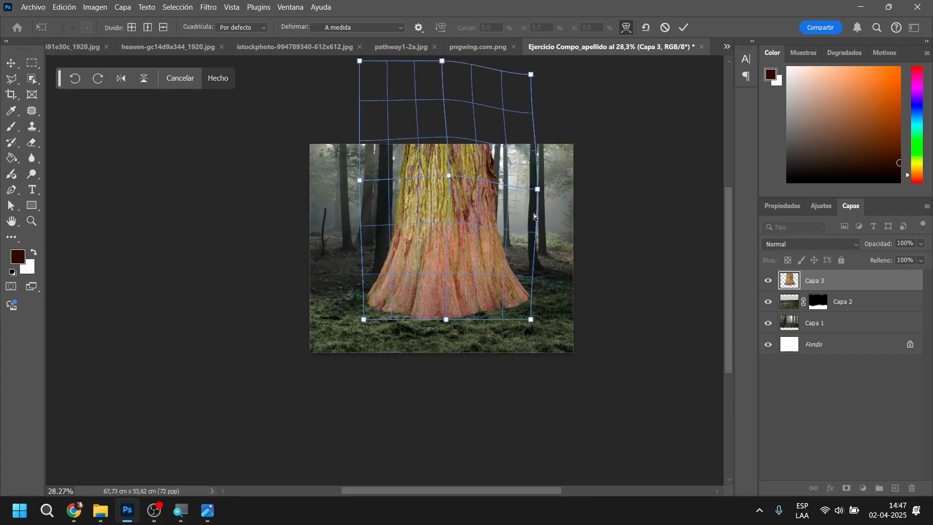
{"action": "scroll", "coordinate": [533, 213], "scroll_direction": "up", "scroll_amount": 4}
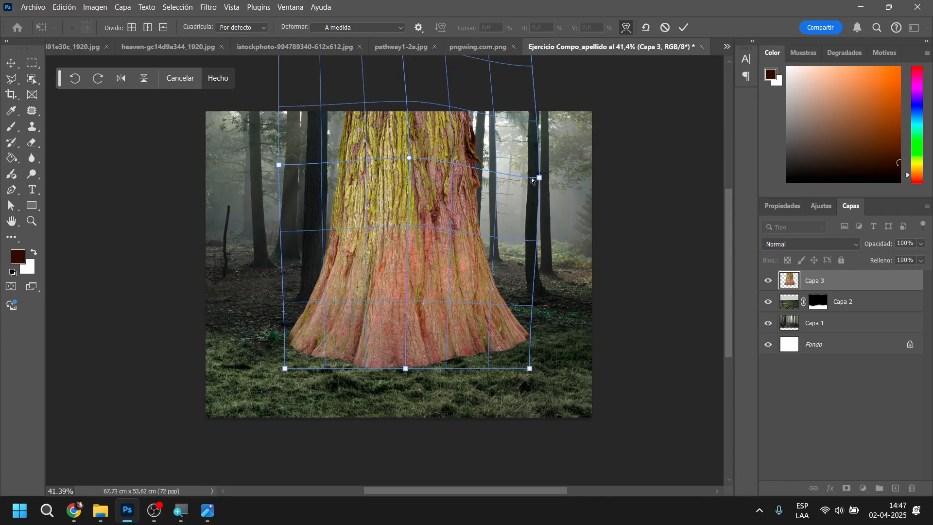
{"action": "left_click_drag", "start_coordinate": [533, 182], "coordinate": [525, 182]}
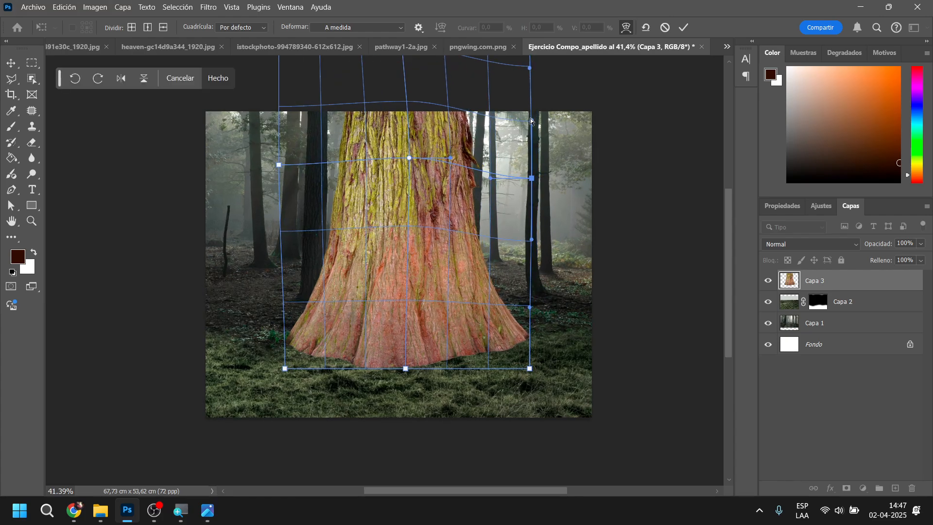
Pull the two top corners of the warp mesh outward to flare the trunk above the canvas
{"action": "left_click_drag", "start_coordinate": [534, 116], "coordinate": [593, 80]}
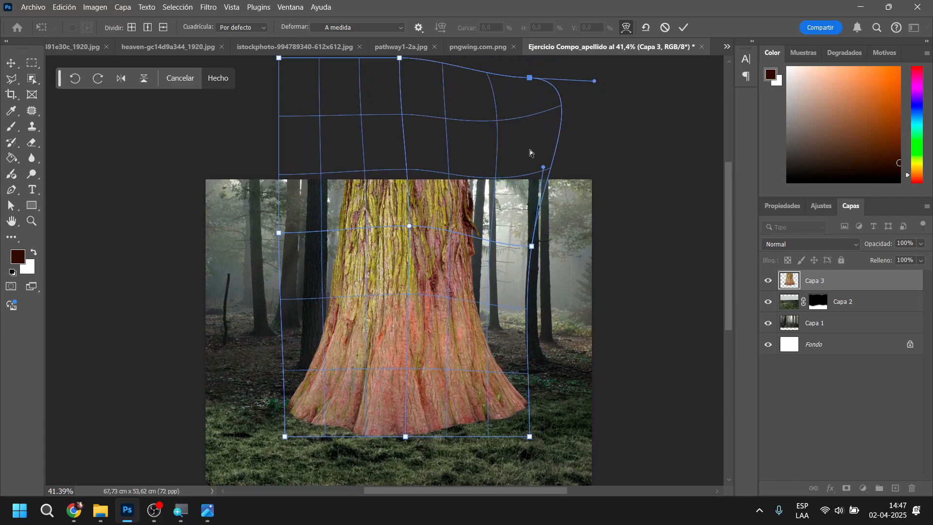
{"action": "left_click_drag", "start_coordinate": [469, 166], "coordinate": [473, 168]}
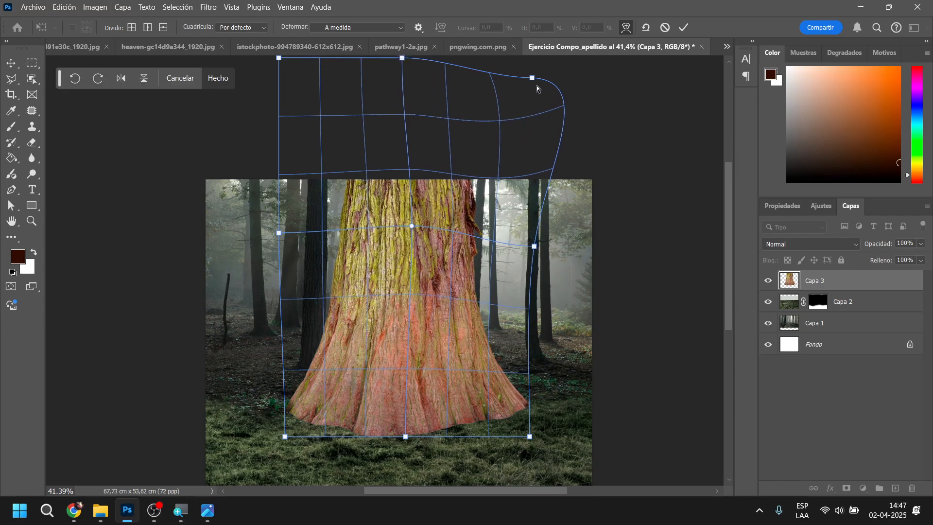
{"action": "left_click_drag", "start_coordinate": [533, 80], "coordinate": [630, 78]}
{"action": "left_click_drag", "start_coordinate": [279, 59], "coordinate": [152, 94]}
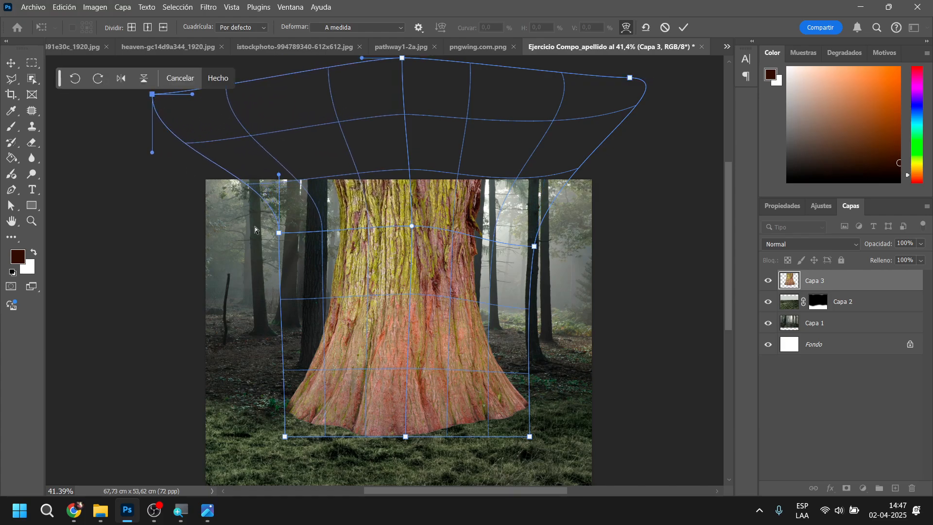
Widen the trunk's upper half by warping its left and right sides outward at the height of the mesh split
{"action": "left_click_drag", "start_coordinate": [280, 174], "coordinate": [249, 178]}
{"action": "left_click_drag", "start_coordinate": [310, 201], "coordinate": [292, 191]}
{"action": "left_click_drag", "start_coordinate": [464, 233], "coordinate": [476, 234]}
{"action": "left_click_drag", "start_coordinate": [352, 191], "coordinate": [330, 191]}
{"action": "left_click_drag", "start_coordinate": [445, 198], "coordinate": [457, 216]}
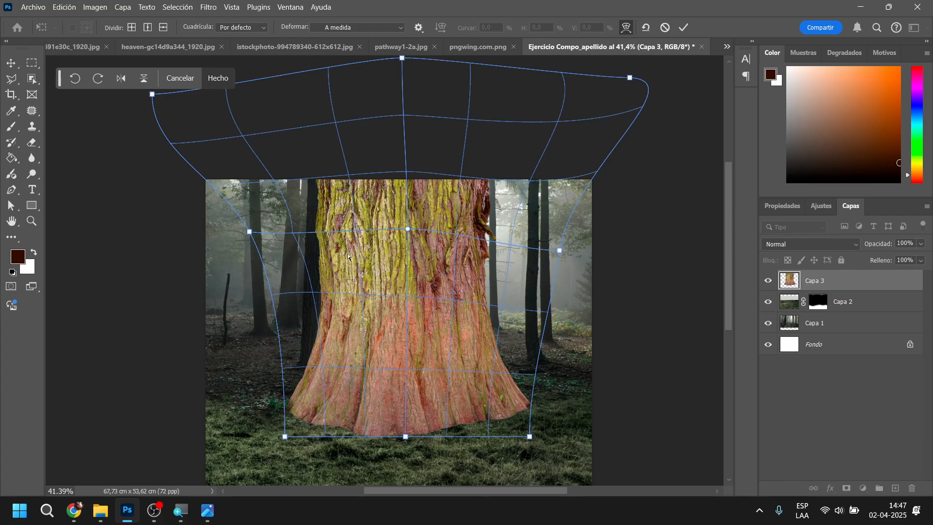
Refine the curve handles along the mesh's middle row to balance both sides of the trunk, and apply the warp
{"action": "left_click", "coordinate": [250, 232]}
{"action": "left_click_drag", "start_coordinate": [273, 236], "coordinate": [298, 235]}
{"action": "left_click", "coordinate": [409, 229]}
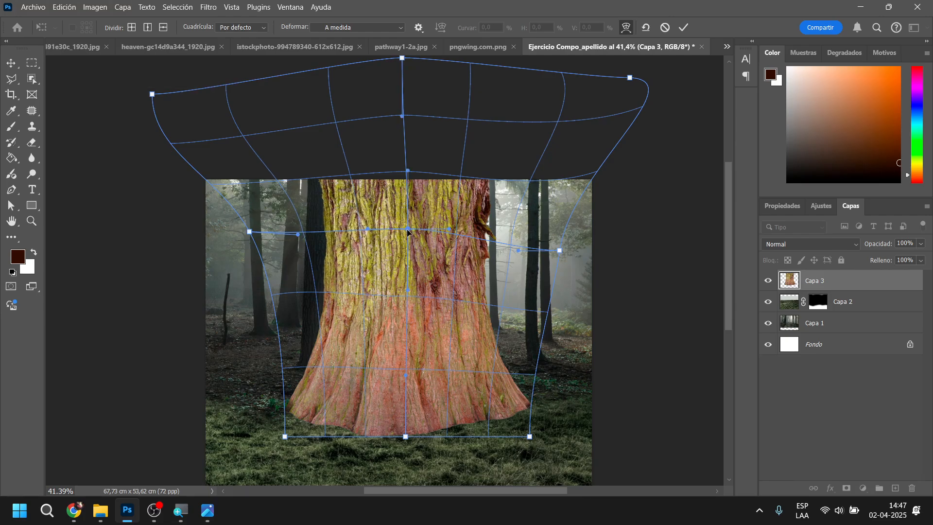
{"action": "left_click_drag", "start_coordinate": [448, 230], "coordinate": [467, 232]}
{"action": "left_click", "coordinate": [304, 232]}
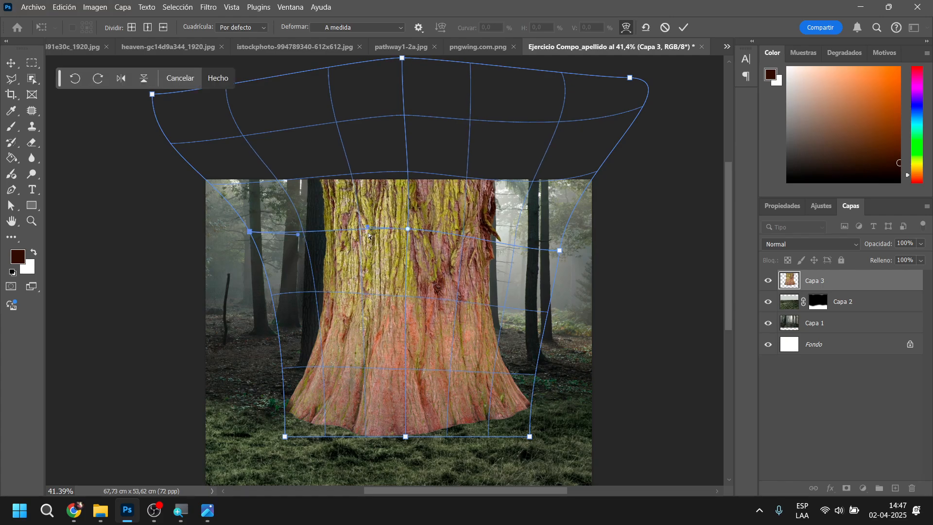
{"action": "left_click_drag", "start_coordinate": [368, 229], "coordinate": [363, 227]}
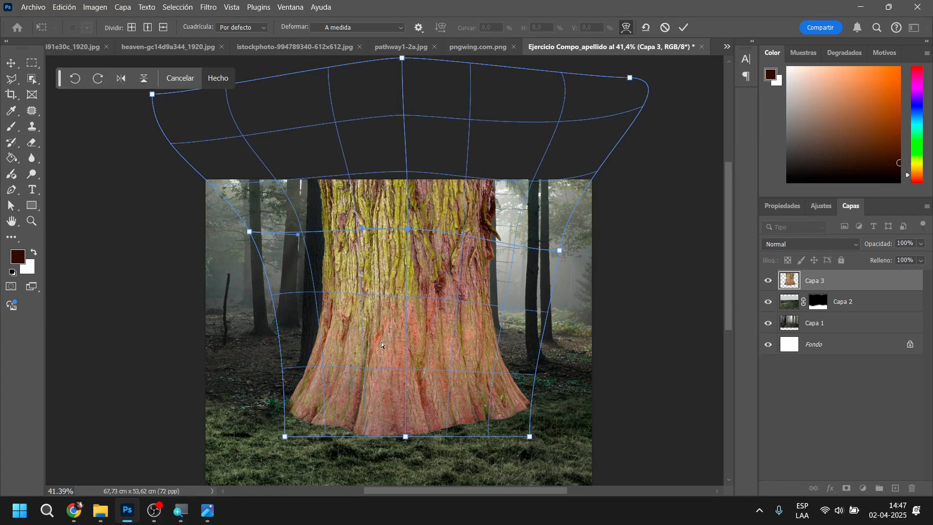
{"action": "left_click", "coordinate": [684, 27]}
Shift the warped trunk slightly to the right in the forest scene, keeping its base on the grass
{"action": "left_click", "coordinate": [559, 309], "text": "ctrl"}
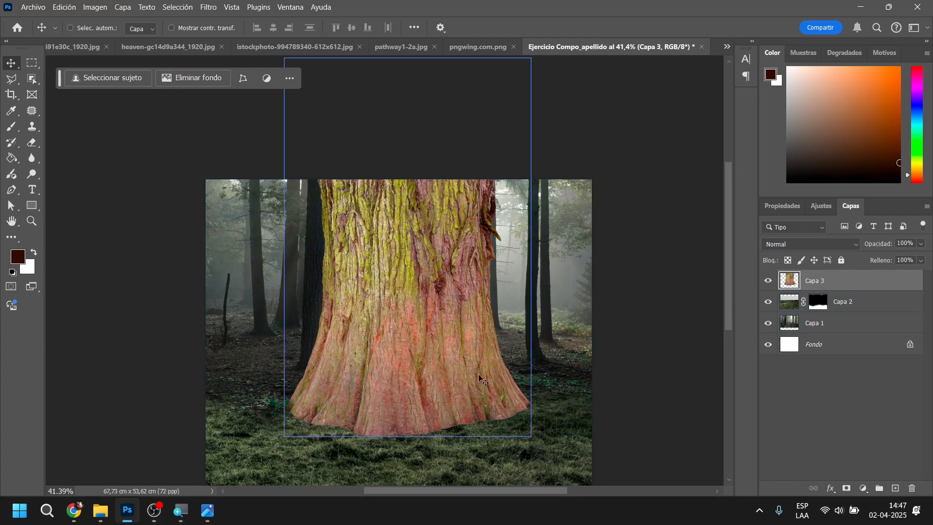
{"action": "scroll", "coordinate": [584, 330], "scroll_direction": "down", "scroll_amount": 2}
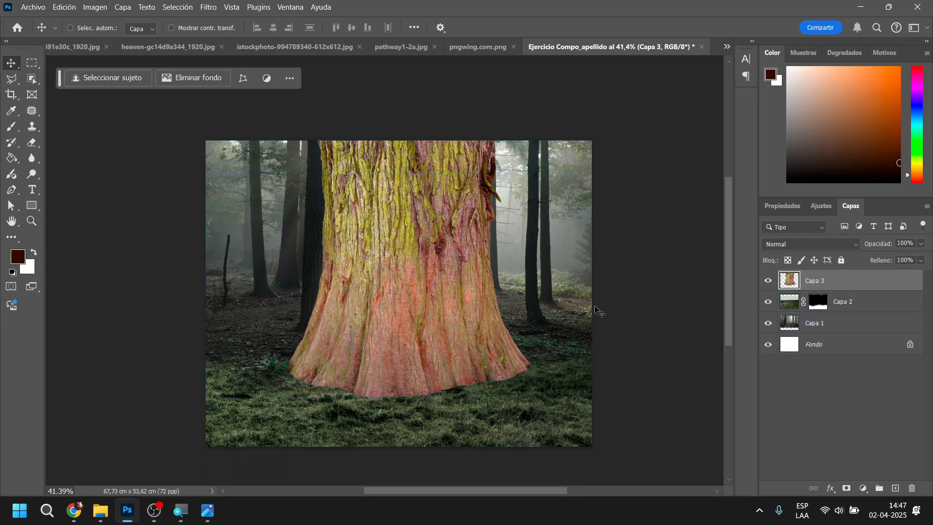
{"action": "left_click_drag", "start_coordinate": [447, 308], "coordinate": [453, 307]}
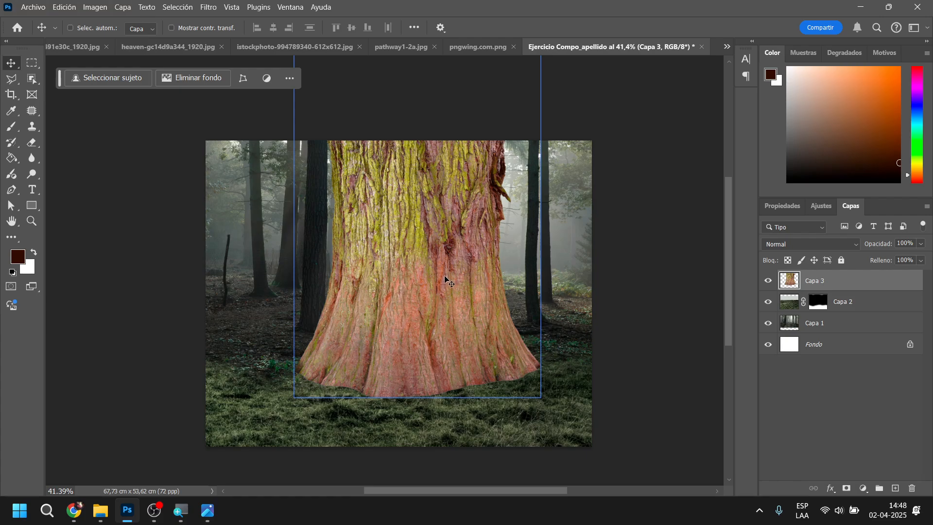
{"action": "left_click", "coordinate": [300, 332], "text": "ctrl"}
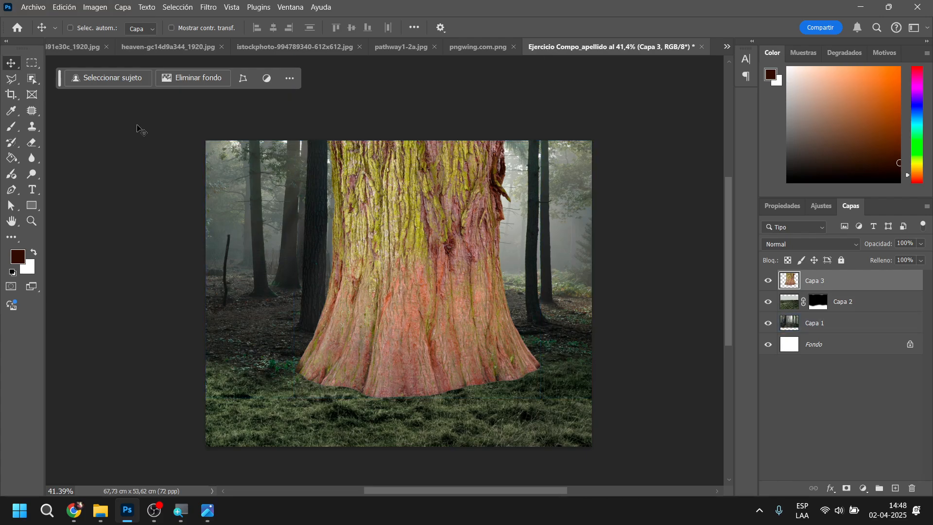
Create a new 1216 x 1782 px document at 72 ppi with RGB color and a white background
{"action": "left_click", "coordinate": [28, 7]}
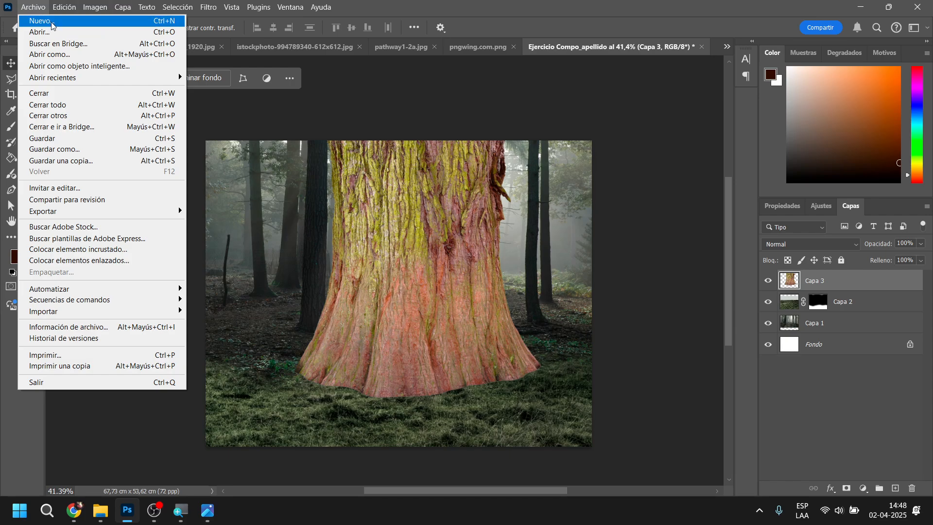
{"action": "left_click", "coordinate": [53, 22]}
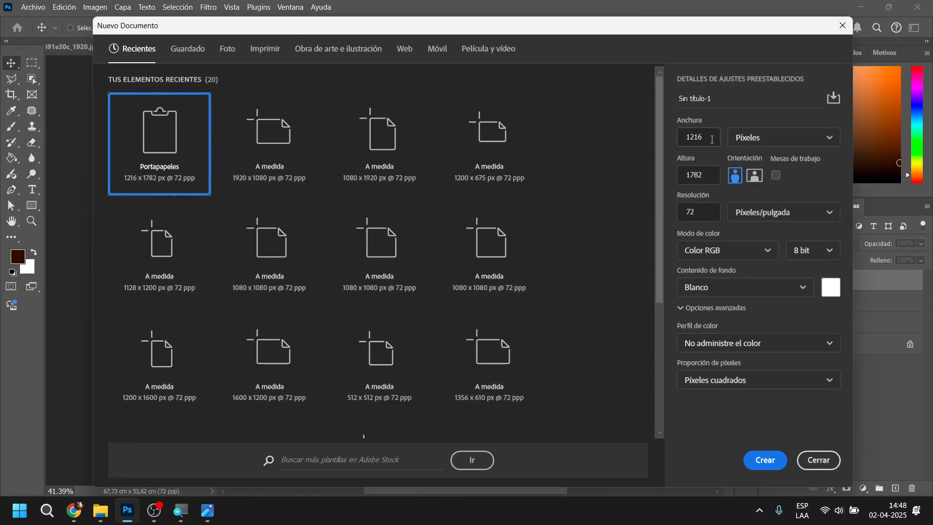
{"action": "left_click", "coordinate": [765, 460]}
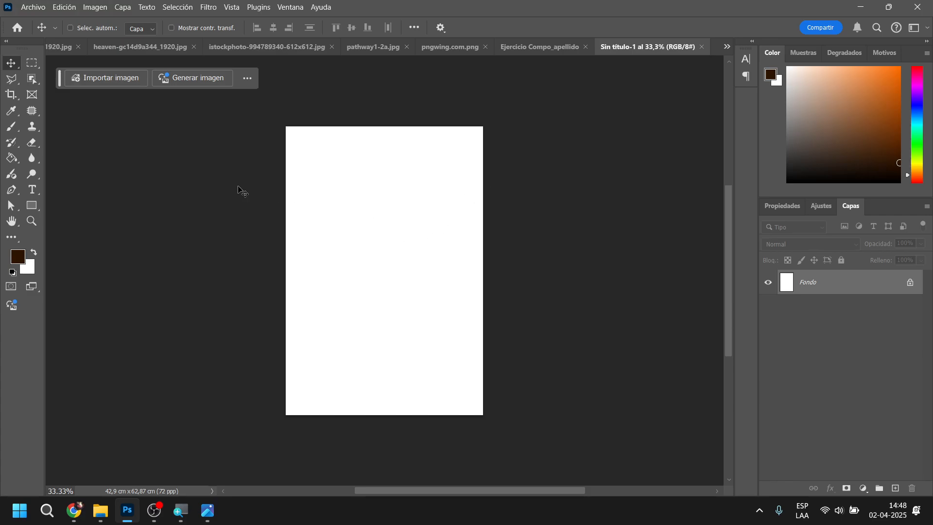
Paint a soft 434 px brush dab at 5% hardness in the blank document, and cover it with a maximum-hardness dab
{"action": "left_click", "coordinate": [11, 127]}
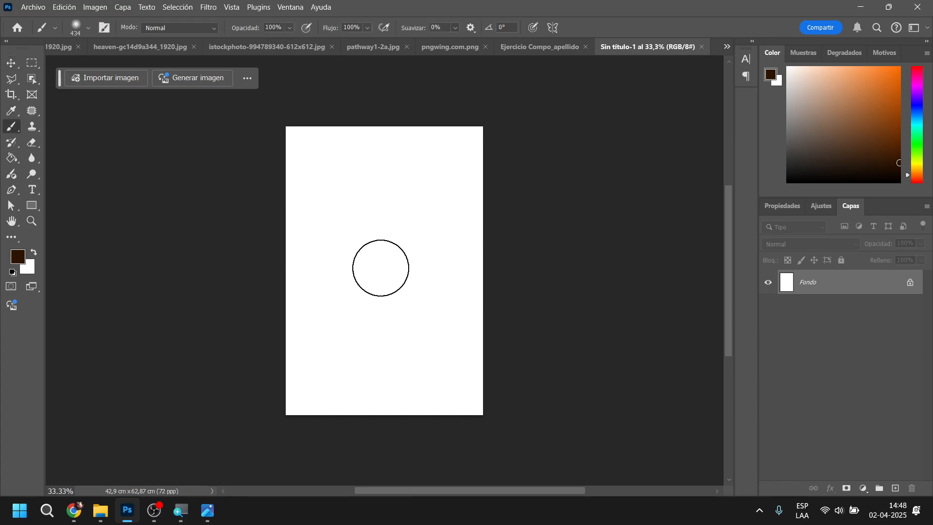
{"action": "left_click", "coordinate": [375, 269]}
{"action": "right_click", "coordinate": [375, 268]}
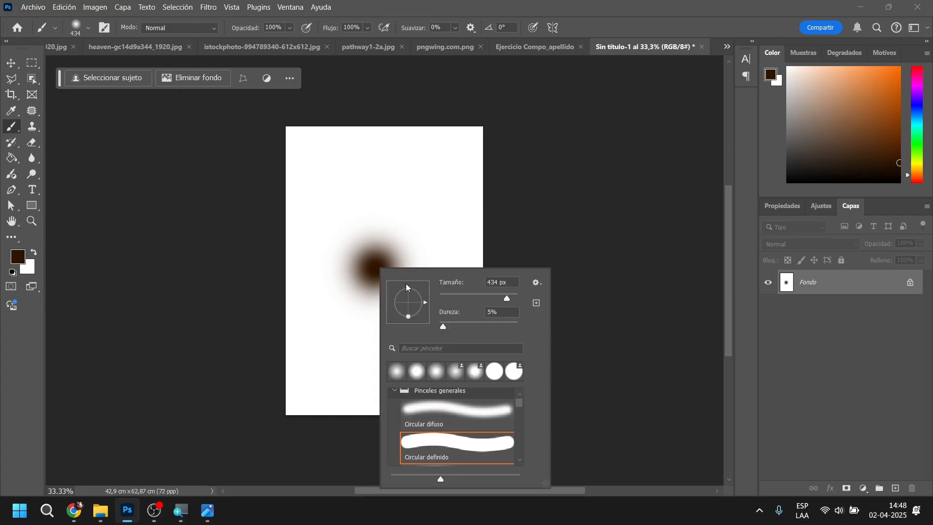
{"action": "left_click_drag", "start_coordinate": [473, 322], "coordinate": [585, 335]}
{"action": "left_click", "coordinate": [374, 268]}
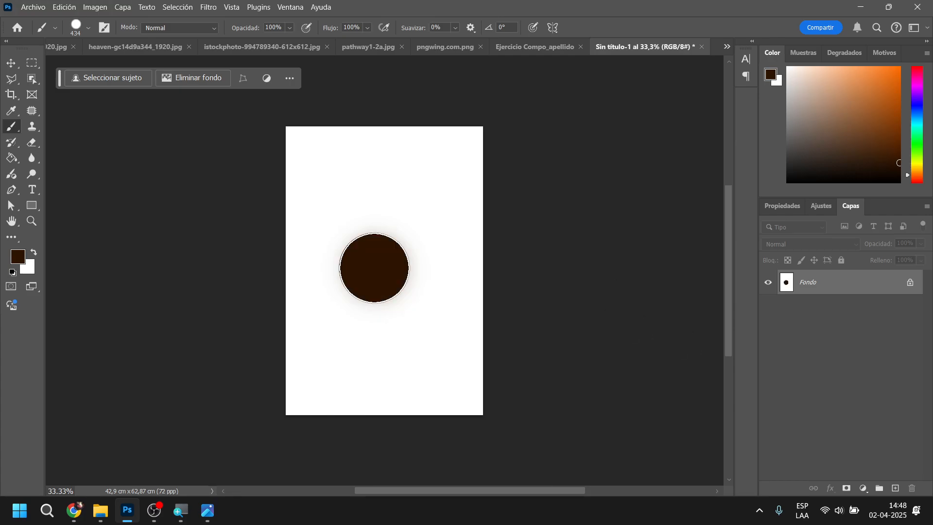
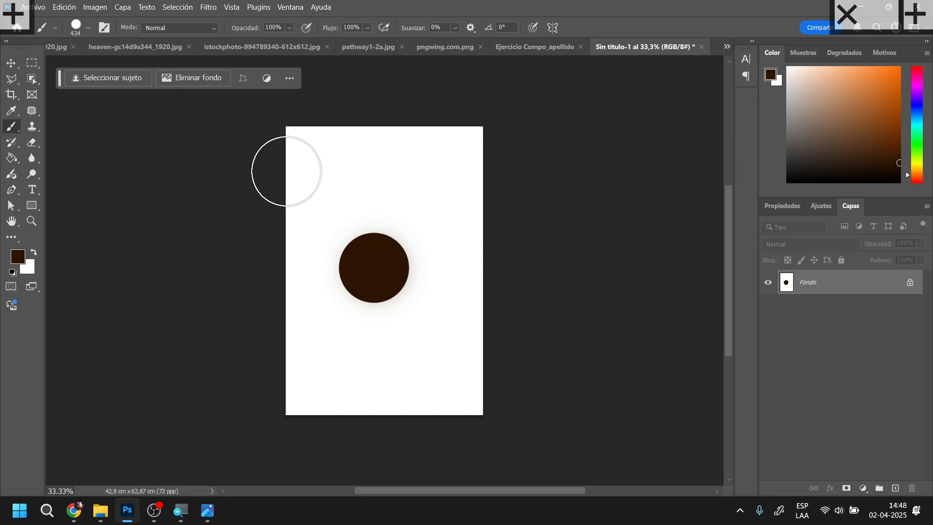
Set the brush size to 45 px and choose a bright golden yellow as the foreground color
{"action": "right_click", "coordinate": [418, 219]}
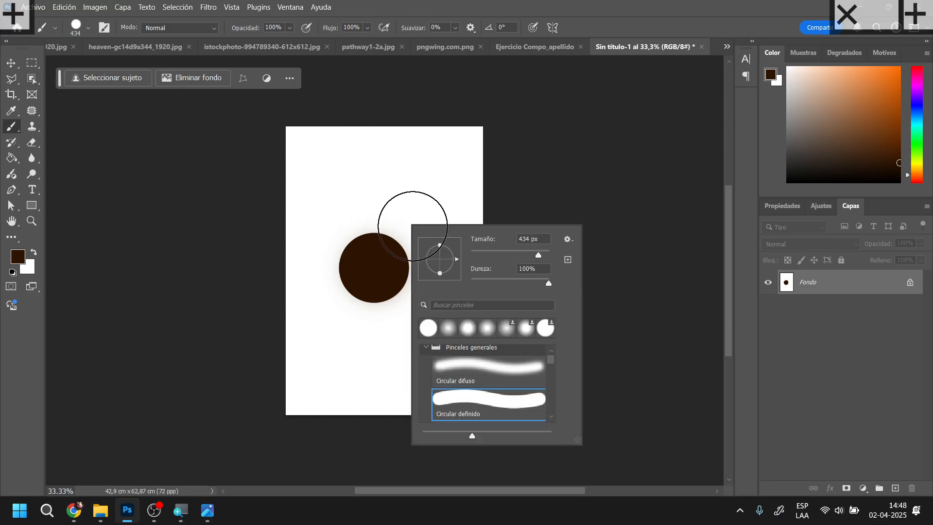
{"action": "left_click", "coordinate": [488, 256]}
{"action": "left_click_drag", "start_coordinate": [918, 164], "coordinate": [920, 166]}
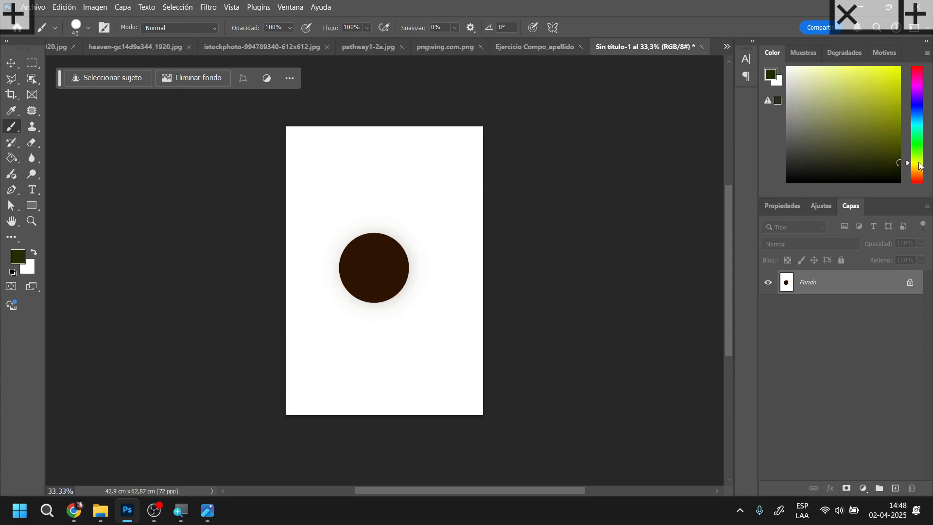
{"action": "left_click_drag", "start_coordinate": [890, 81], "coordinate": [899, 77]}
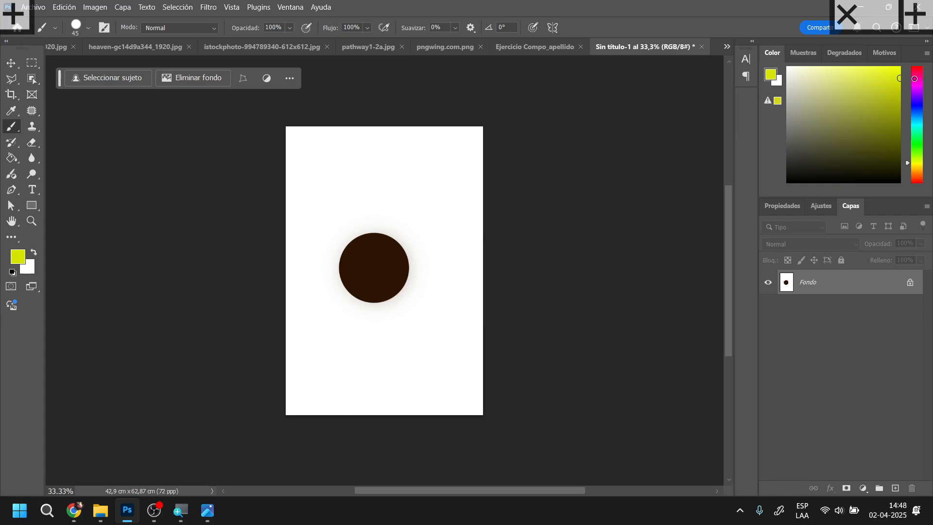
{"action": "left_click", "coordinate": [915, 168]}
{"action": "left_click_drag", "start_coordinate": [910, 162], "coordinate": [908, 166]}
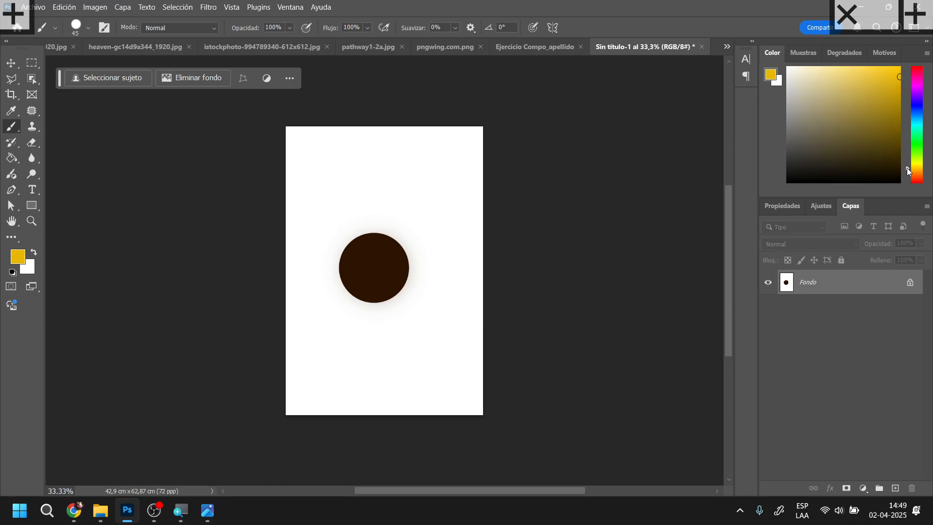
{"action": "left_click_drag", "start_coordinate": [900, 68], "coordinate": [918, 63]}
Paint a yellow sun with rays above the dark ball, and mark its light with an arrow and strokes on the ball's upper-right edge
{"action": "mouse_move", "coordinate": [427, 172]}
{"action": "left_mouse_down"}
{"action": "mouse_move", "coordinate": [439, 191]}
{"action": "mouse_move", "coordinate": [445, 179]}
{"action": "mouse_move", "coordinate": [433, 180]}
{"action": "mouse_move", "coordinate": [415, 157]}
{"action": "mouse_move", "coordinate": [441, 212]}
{"action": "left_mouse_up"}
{"action": "left_click_drag", "start_coordinate": [460, 187], "coordinate": [472, 189]}
{"action": "left_click_drag", "start_coordinate": [451, 157], "coordinate": [461, 150]}
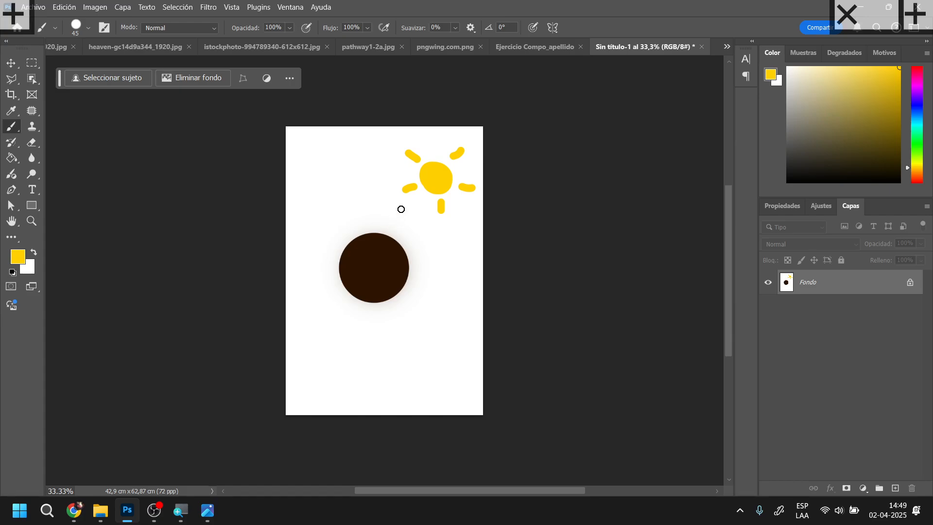
{"action": "mouse_move", "coordinate": [420, 201]}
{"action": "left_mouse_down"}
{"action": "mouse_move", "coordinate": [401, 212]}
{"action": "mouse_move", "coordinate": [416, 223]}
{"action": "mouse_move", "coordinate": [401, 211]}
{"action": "mouse_move", "coordinate": [417, 226]}
{"action": "left_mouse_up"}
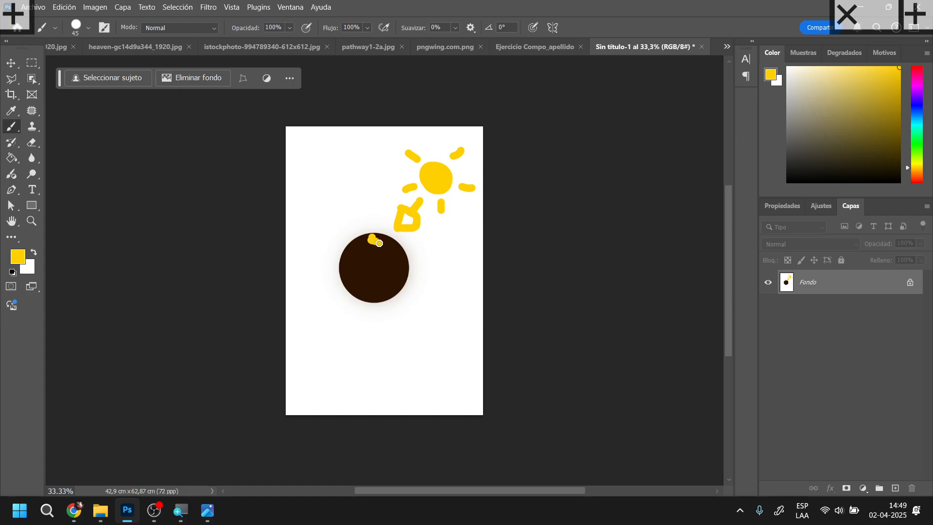
{"action": "left_click_drag", "start_coordinate": [393, 248], "coordinate": [399, 252]}
Extend the ball's yellow highlight with a softer 70 px brush at 42% hardness and 50% opacity
{"action": "right_click", "coordinate": [387, 248]}
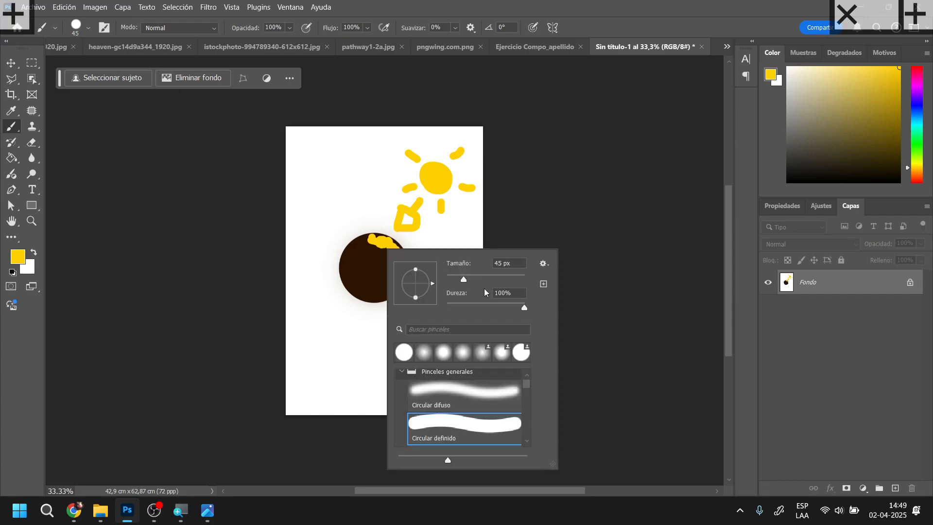
{"action": "left_click_drag", "start_coordinate": [506, 306], "coordinate": [485, 307]}
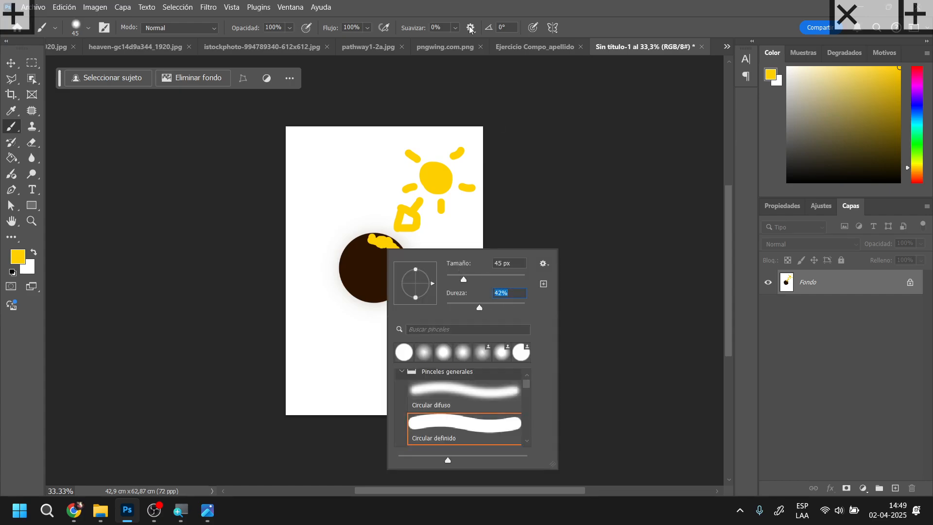
{"action": "left_click", "coordinate": [284, 27]}
{"action": "type", "text": "5"}
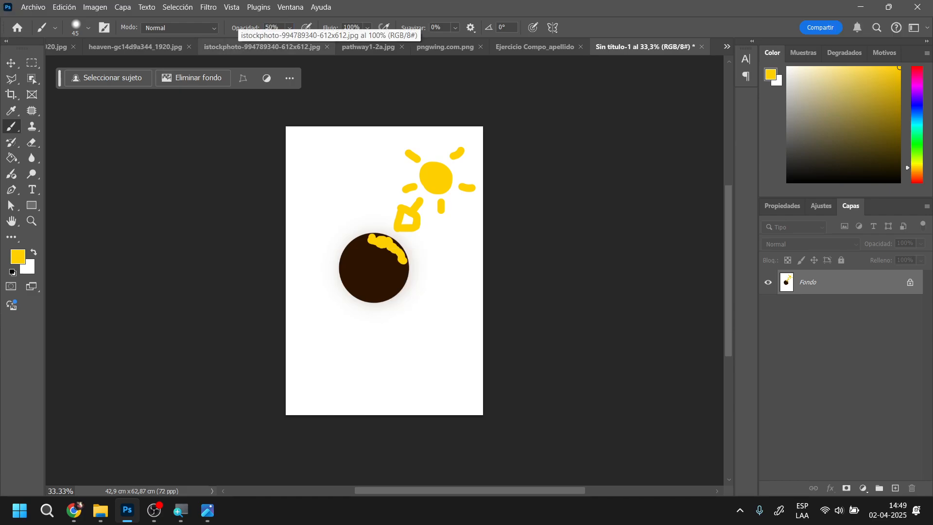
{"action": "right_click", "coordinate": [397, 248]}
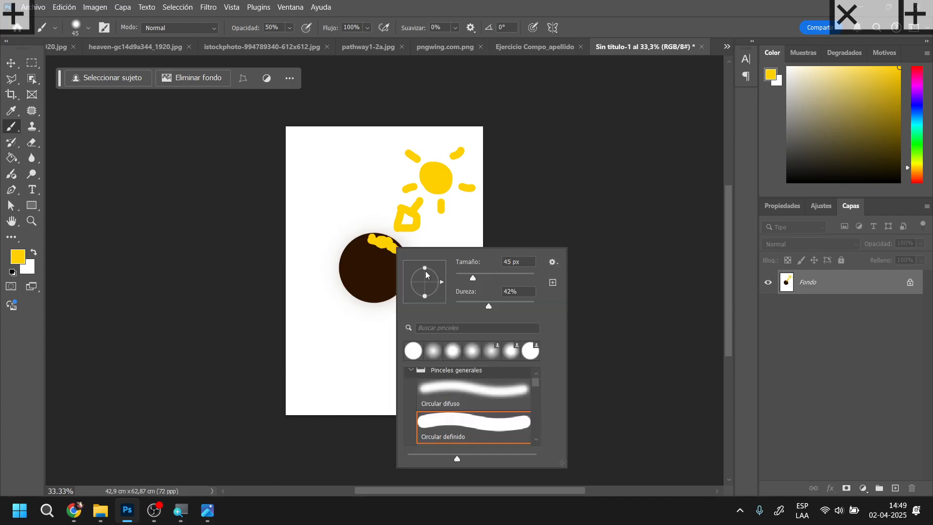
{"action": "left_click", "coordinate": [483, 276]}
{"action": "mouse_move", "coordinate": [365, 242]}
{"action": "left_mouse_down"}
{"action": "mouse_move", "coordinate": [402, 265]}
{"action": "mouse_move", "coordinate": [396, 285]}
{"action": "mouse_move", "coordinate": [392, 268]}
{"action": "mouse_move", "coordinate": [350, 248]}
{"action": "left_mouse_up"}
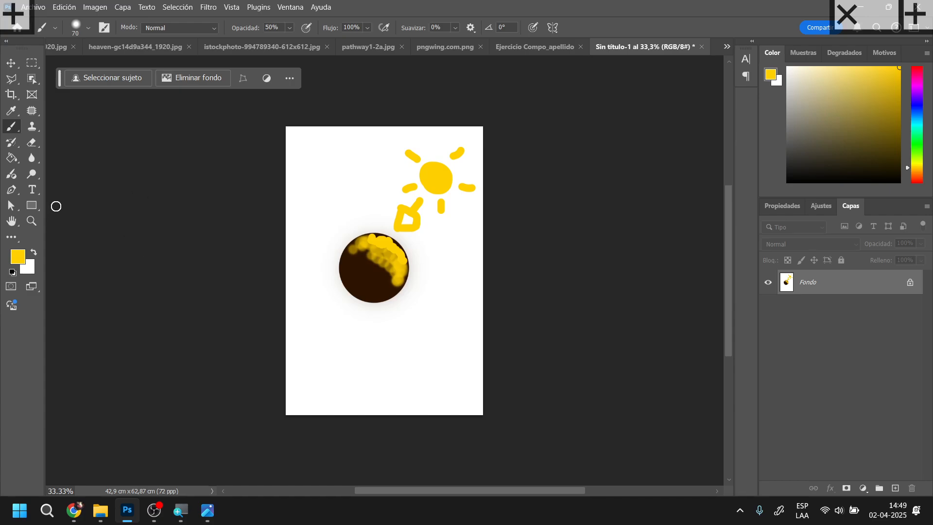
Sample the ball's dark brown and paint its cast shadow toward the lower left, with a darker contact shadow beneath it
{"action": "left_click", "coordinate": [374, 286], "text": "alt"}
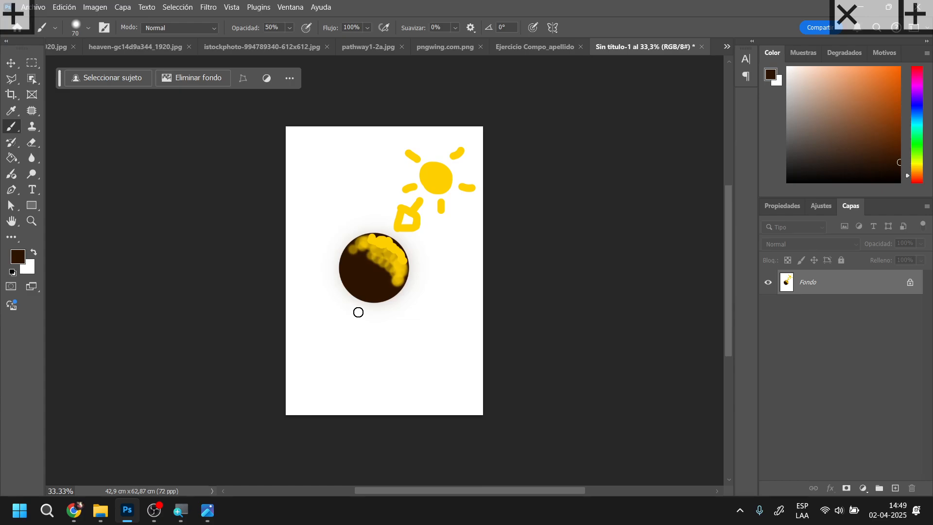
{"action": "mouse_move", "coordinate": [356, 304]}
{"action": "left_mouse_down"}
{"action": "mouse_move", "coordinate": [320, 302]}
{"action": "mouse_move", "coordinate": [358, 308]}
{"action": "mouse_move", "coordinate": [311, 317]}
{"action": "mouse_move", "coordinate": [349, 326]}
{"action": "mouse_move", "coordinate": [297, 333]}
{"action": "mouse_move", "coordinate": [331, 332]}
{"action": "mouse_move", "coordinate": [277, 326]}
{"action": "mouse_move", "coordinate": [361, 300]}
{"action": "mouse_move", "coordinate": [343, 301]}
{"action": "mouse_move", "coordinate": [332, 310]}
{"action": "mouse_move", "coordinate": [380, 308]}
{"action": "mouse_move", "coordinate": [367, 314]}
{"action": "mouse_move", "coordinate": [383, 304]}
{"action": "mouse_move", "coordinate": [315, 345]}
{"action": "mouse_move", "coordinate": [328, 337]}
{"action": "mouse_move", "coordinate": [304, 345]}
{"action": "mouse_move", "coordinate": [274, 338]}
{"action": "mouse_move", "coordinate": [326, 341]}
{"action": "left_mouse_up"}
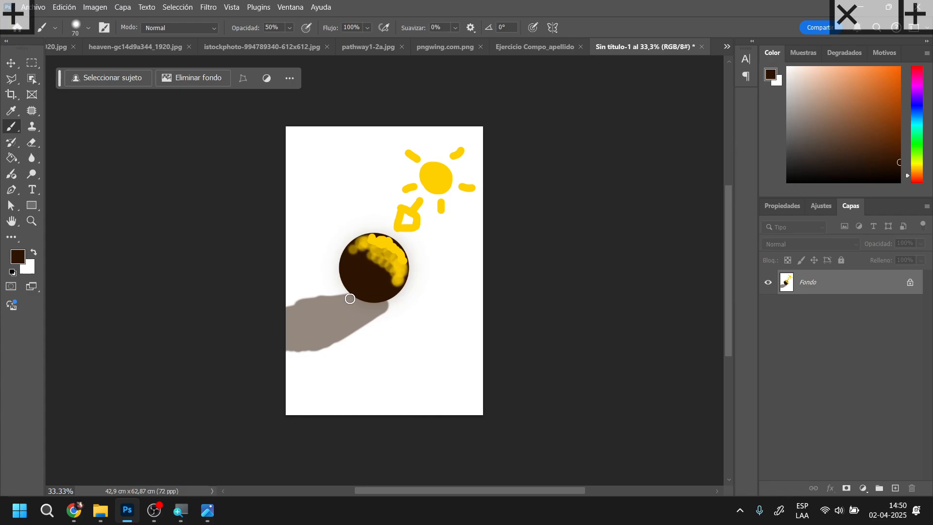
{"action": "mouse_move", "coordinate": [356, 297]}
{"action": "left_mouse_down"}
{"action": "mouse_move", "coordinate": [345, 297]}
{"action": "mouse_move", "coordinate": [381, 306]}
{"action": "mouse_move", "coordinate": [356, 297]}
{"action": "mouse_move", "coordinate": [383, 302]}
{"action": "mouse_move", "coordinate": [358, 298]}
{"action": "mouse_move", "coordinate": [381, 293]}
{"action": "mouse_move", "coordinate": [354, 305]}
{"action": "mouse_move", "coordinate": [366, 316]}
{"action": "left_mouse_up"}
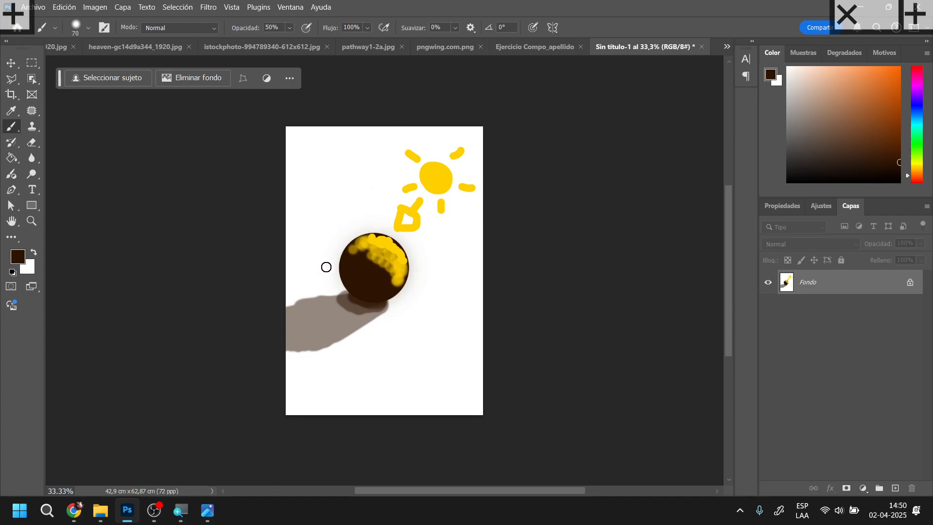
Soften the highlight along the ball's upper edge with its sampled yellow at 40% hardness and 25% opacity
{"action": "key", "text": "alt"}
{"action": "right_click", "coordinate": [416, 254]}
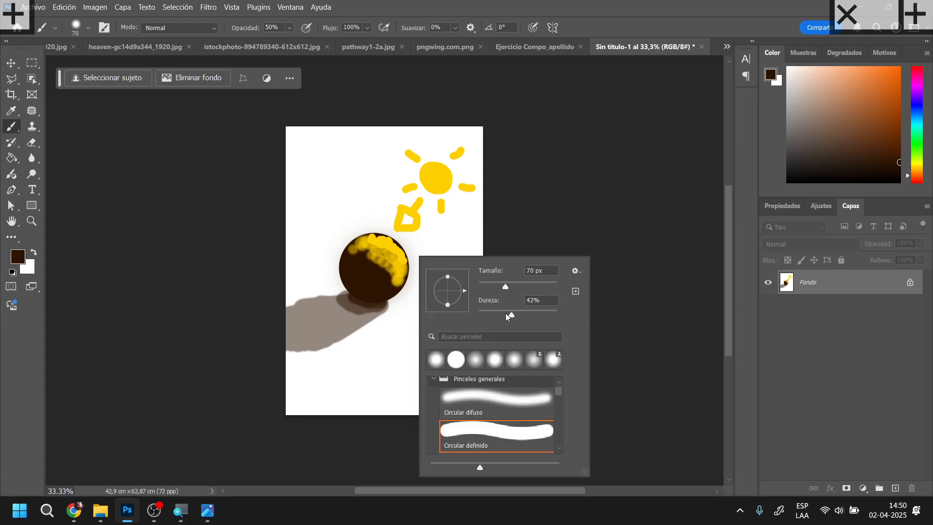
{"action": "left_click_drag", "start_coordinate": [507, 317], "coordinate": [506, 316]}
{"action": "left_click", "coordinate": [278, 27]}
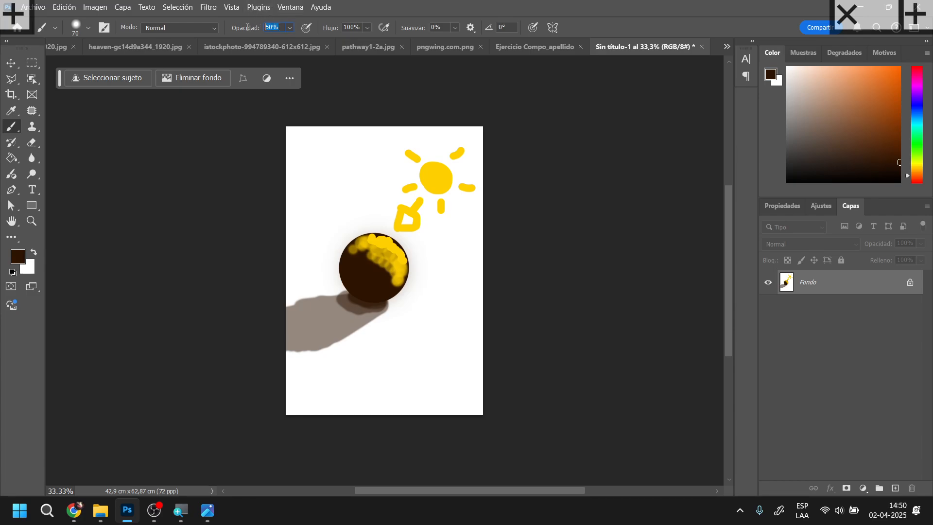
{"action": "type", "text": "25"}
{"action": "key", "text": "Return"}
{"action": "left_click", "coordinate": [386, 241], "text": "alt"}
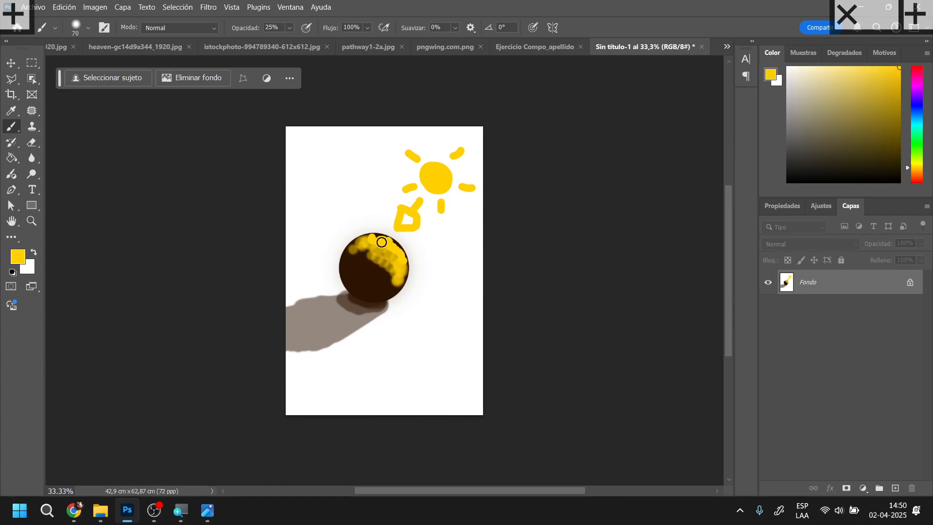
{"action": "mouse_move", "coordinate": [367, 237]}
{"action": "left_mouse_down"}
{"action": "mouse_move", "coordinate": [396, 243]}
{"action": "mouse_move", "coordinate": [406, 262]}
{"action": "mouse_move", "coordinate": [396, 292]}
{"action": "mouse_move", "coordinate": [400, 258]}
{"action": "mouse_move", "coordinate": [388, 237]}
{"action": "mouse_move", "coordinate": [350, 247]}
{"action": "left_mouse_up"}
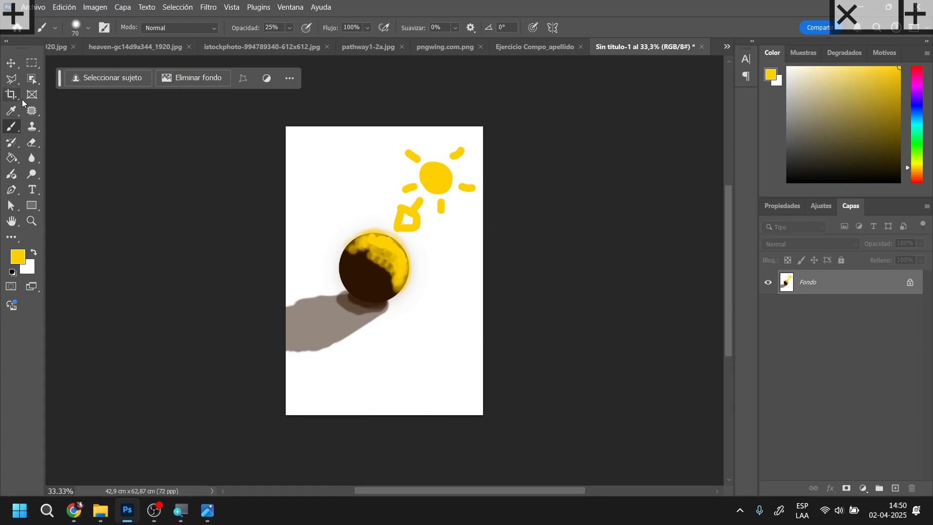
Paint faint yellow light rays spreading left and downward from the sun with a 17 px brush
{"action": "right_click", "coordinate": [351, 199]}
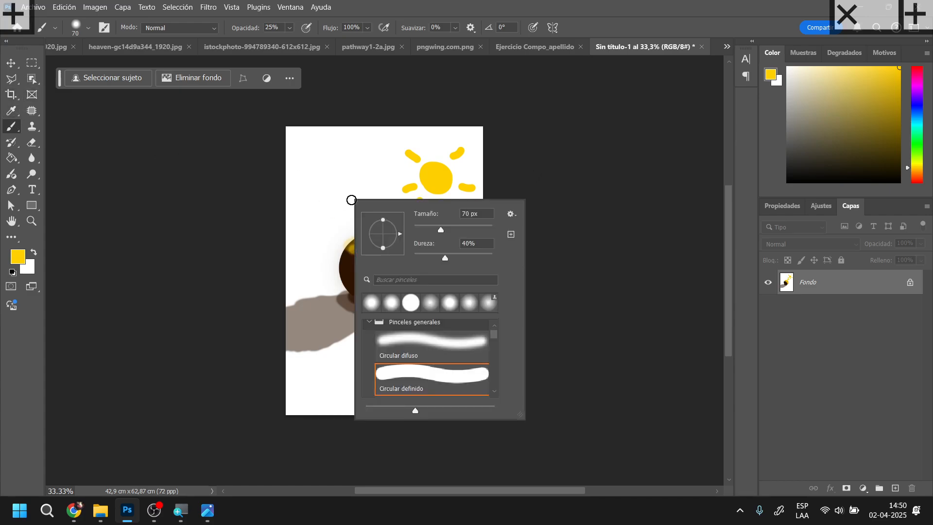
{"action": "left_click", "coordinate": [421, 228]}
{"action": "left_click_drag", "start_coordinate": [393, 172], "coordinate": [308, 162]}
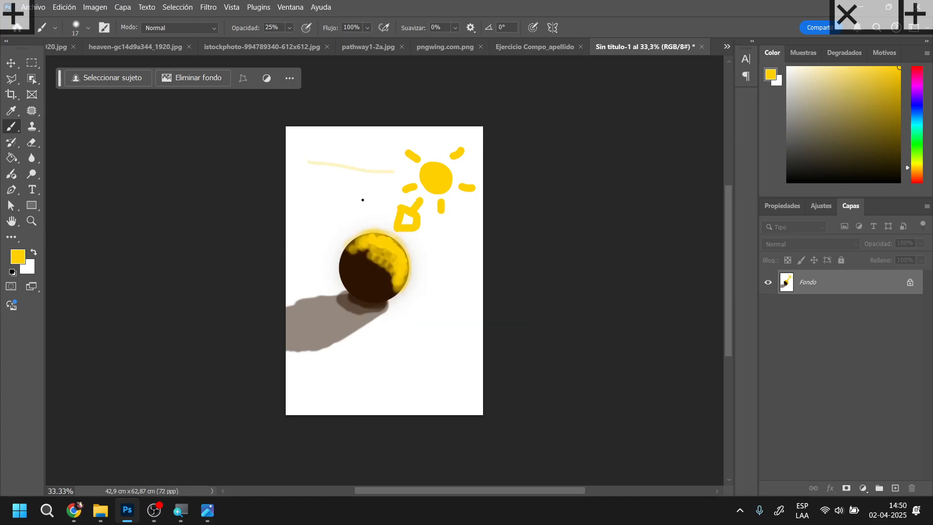
{"action": "left_click_drag", "start_coordinate": [319, 211], "coordinate": [305, 214]}
{"action": "left_click_drag", "start_coordinate": [448, 223], "coordinate": [443, 311]}
{"action": "left_click_drag", "start_coordinate": [469, 223], "coordinate": [468, 273]}
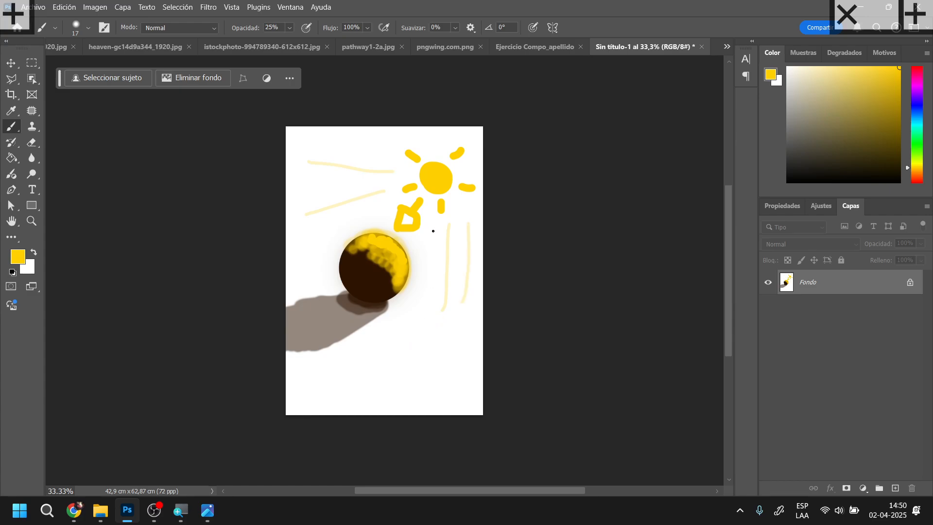
Paint faint yellow rays and arrows bouncing back onto the ball from below, the right and the left
{"action": "mouse_move", "coordinate": [430, 225]}
{"action": "left_mouse_down"}
{"action": "mouse_move", "coordinate": [385, 374]}
{"action": "mouse_move", "coordinate": [368, 293]}
{"action": "left_mouse_up"}
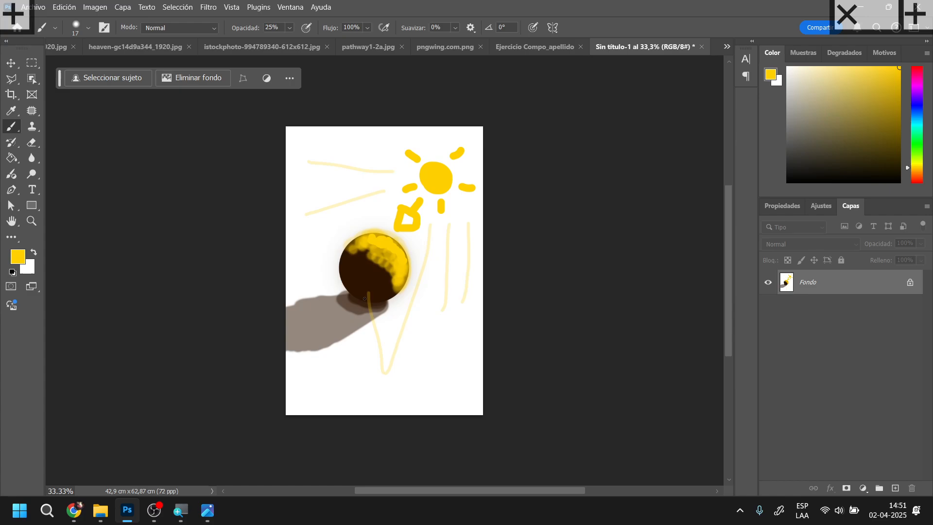
{"action": "left_click_drag", "start_coordinate": [440, 313], "coordinate": [378, 290]}
{"action": "left_click_drag", "start_coordinate": [471, 310], "coordinate": [413, 285]}
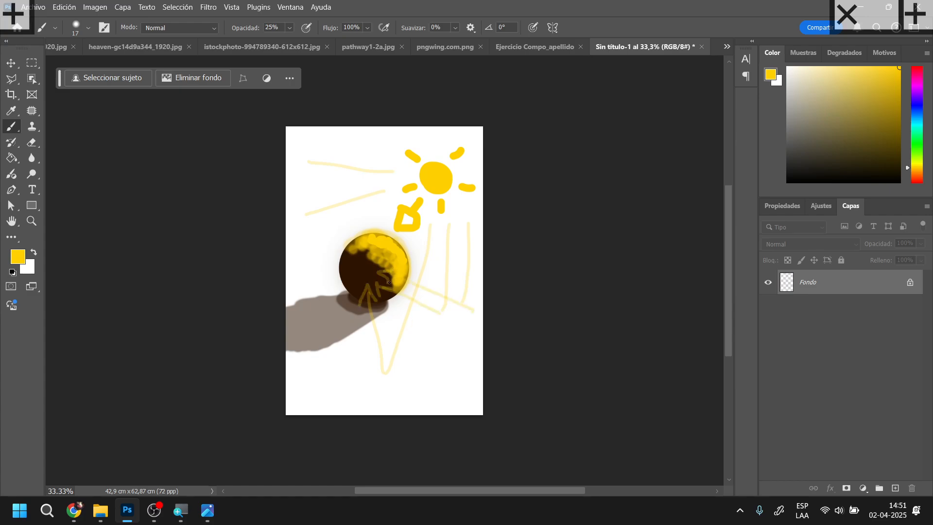
{"action": "left_click_drag", "start_coordinate": [311, 214], "coordinate": [285, 219]}
{"action": "mouse_move", "coordinate": [390, 197]}
{"action": "left_mouse_down"}
{"action": "mouse_move", "coordinate": [251, 284]}
{"action": "mouse_move", "coordinate": [292, 304]}
{"action": "mouse_move", "coordinate": [264, 313]}
{"action": "mouse_move", "coordinate": [338, 279]}
{"action": "left_mouse_up"}
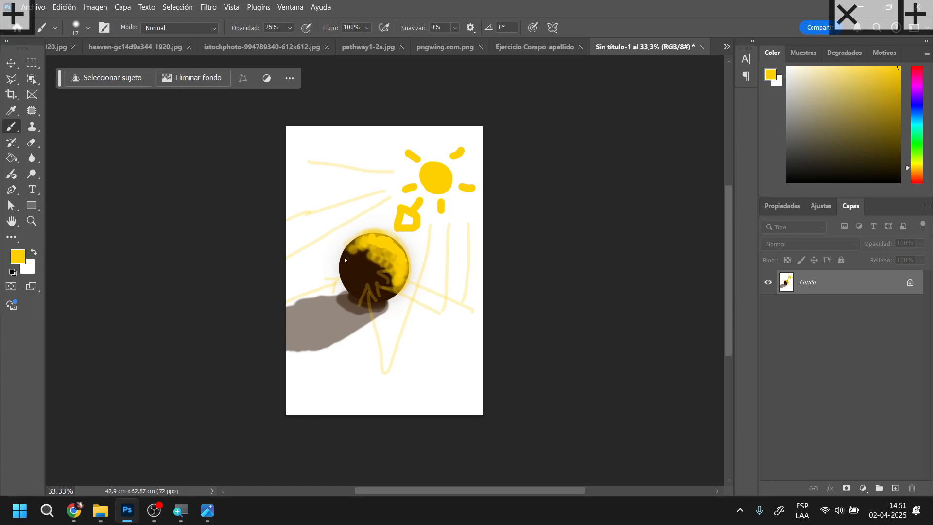
Paint faint reflected yellow light along the ball's left and lower-left edge with a 37 px brush
{"action": "right_click", "coordinate": [372, 273]}
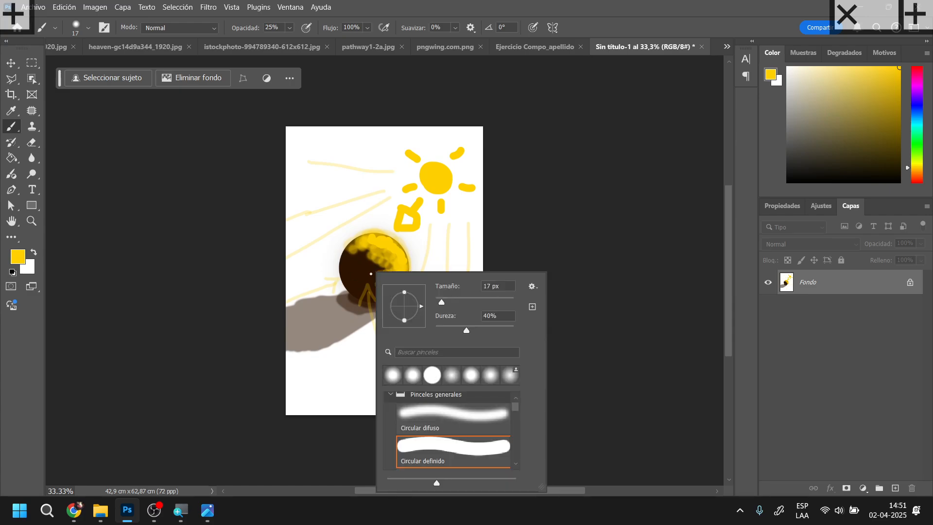
{"action": "left_click_drag", "start_coordinate": [442, 302], "coordinate": [445, 302]}
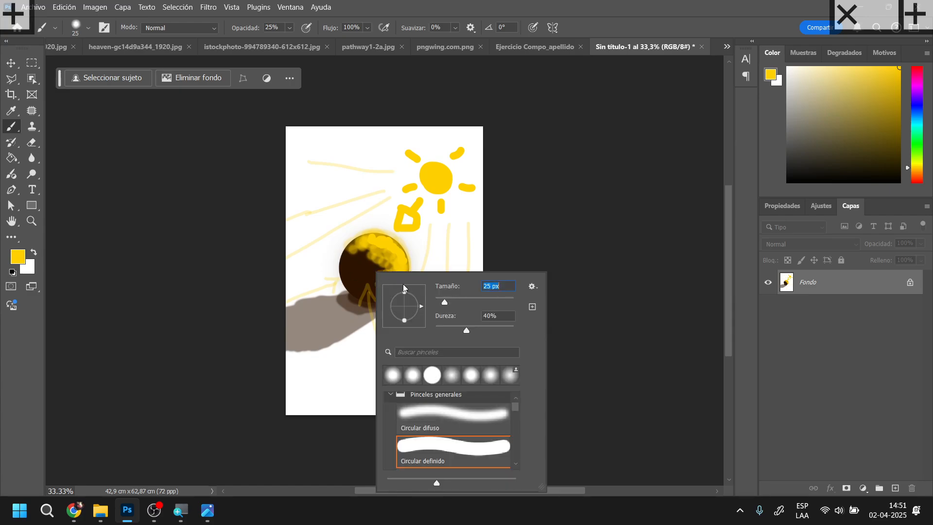
{"action": "left_click", "coordinate": [450, 300]}
{"action": "mouse_move", "coordinate": [347, 256]}
{"action": "left_mouse_down"}
{"action": "mouse_move", "coordinate": [349, 290]}
{"action": "mouse_move", "coordinate": [347, 265]}
{"action": "mouse_move", "coordinate": [359, 287]}
{"action": "mouse_move", "coordinate": [344, 264]}
{"action": "mouse_move", "coordinate": [368, 293]}
{"action": "left_mouse_up"}
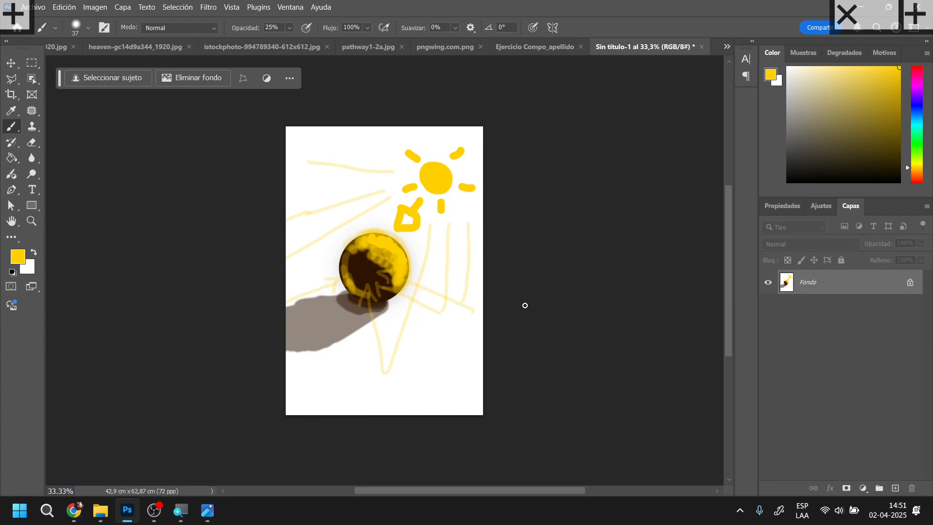
Select the whole canvas, cover it in white with a 1133 px brush at 100% hardness and opacity, and clear the selection
{"action": "key", "text": "ctrl+a"}
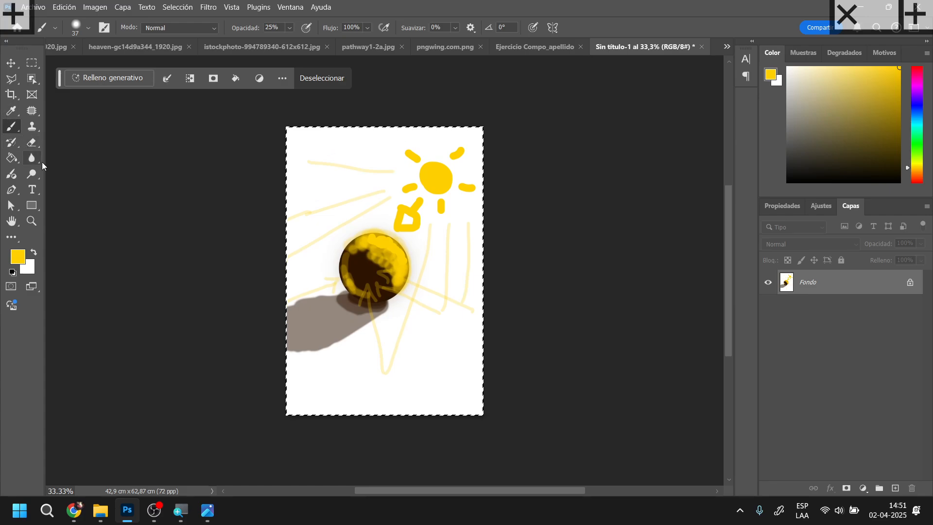
{"action": "left_click", "coordinate": [34, 252]}
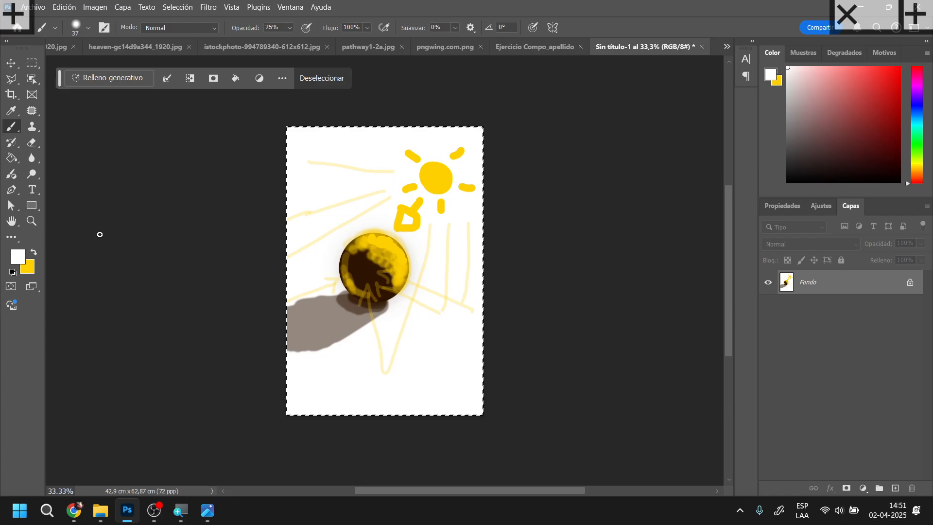
{"action": "right_click", "coordinate": [359, 198]}
{"action": "mouse_move", "coordinate": [465, 227]}
{"action": "left_mouse_down"}
{"action": "mouse_move", "coordinate": [501, 257]}
{"action": "mouse_move", "coordinate": [479, 234]}
{"action": "left_mouse_up"}
{"action": "left_click", "coordinate": [492, 229]}
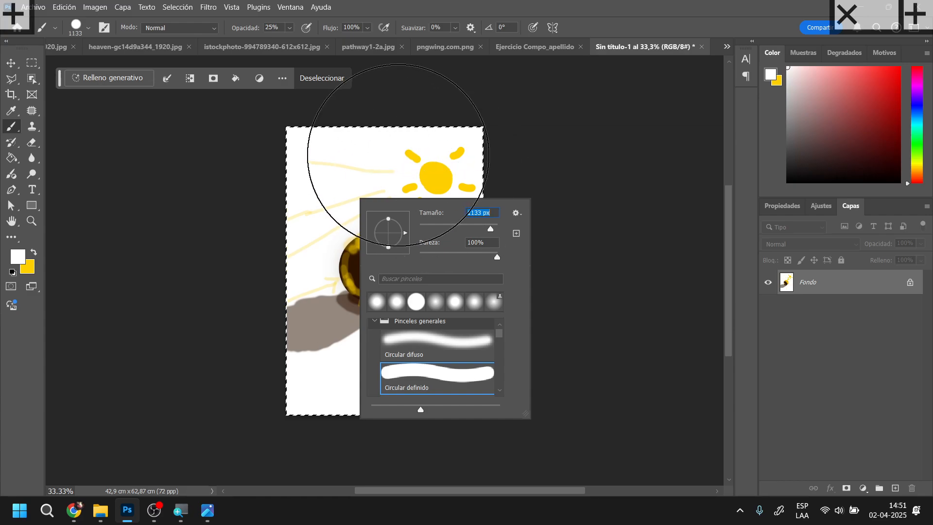
{"action": "mouse_move", "coordinate": [395, 192]}
{"action": "left_mouse_down"}
{"action": "mouse_move", "coordinate": [505, 202]}
{"action": "mouse_move", "coordinate": [440, 157]}
{"action": "left_mouse_up"}
{"action": "left_click_drag", "start_coordinate": [237, 29], "coordinate": [339, 31]}
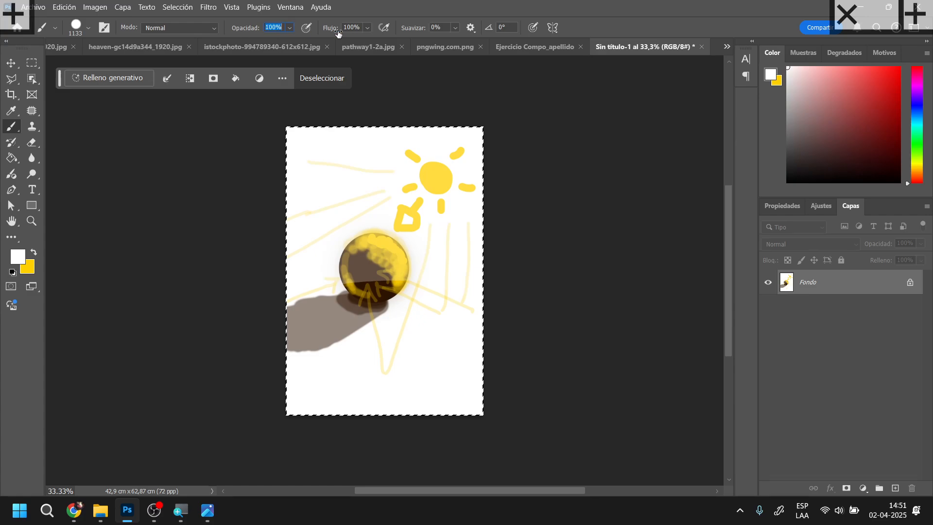
{"action": "mouse_move", "coordinate": [483, 190]}
{"action": "left_mouse_down"}
{"action": "mouse_move", "coordinate": [390, 240]}
{"action": "mouse_move", "coordinate": [529, 302]}
{"action": "mouse_move", "coordinate": [485, 396]}
{"action": "left_mouse_up"}
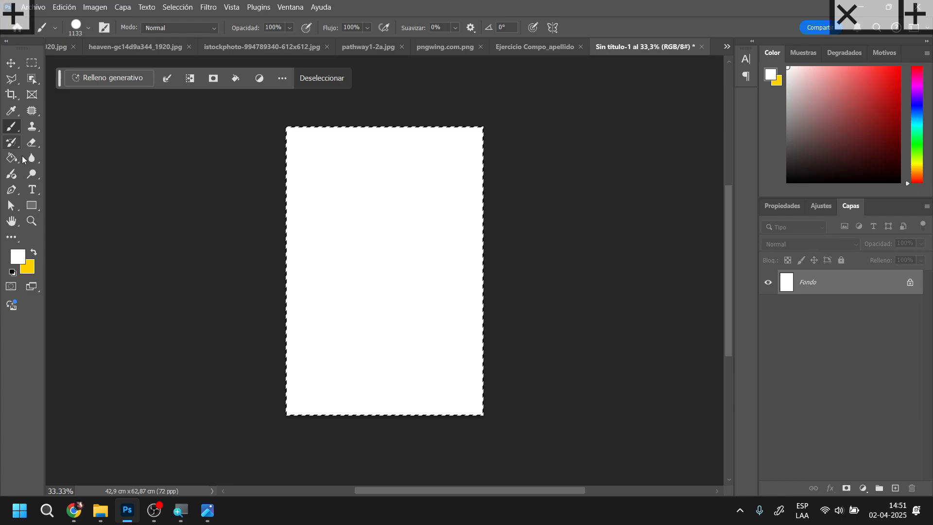
{"action": "left_click", "coordinate": [10, 64]}
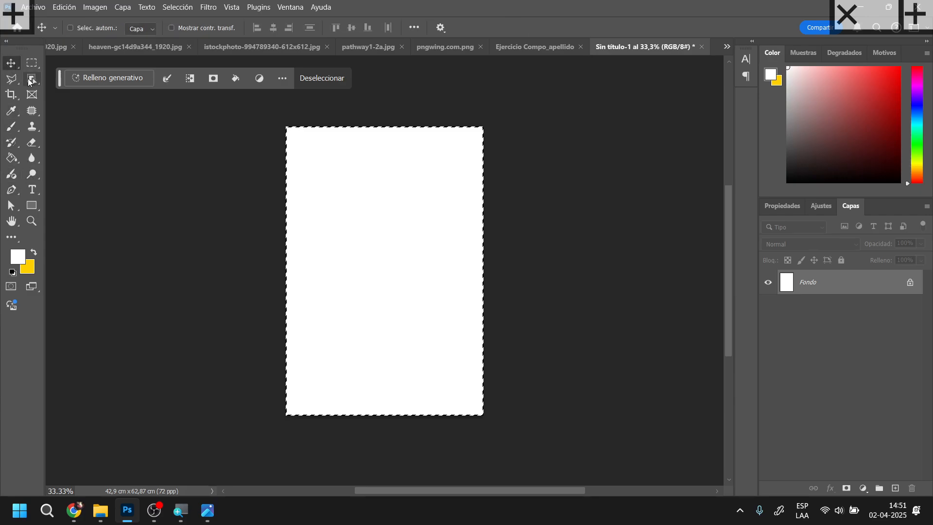
{"action": "key", "text": "ctrl+d"}
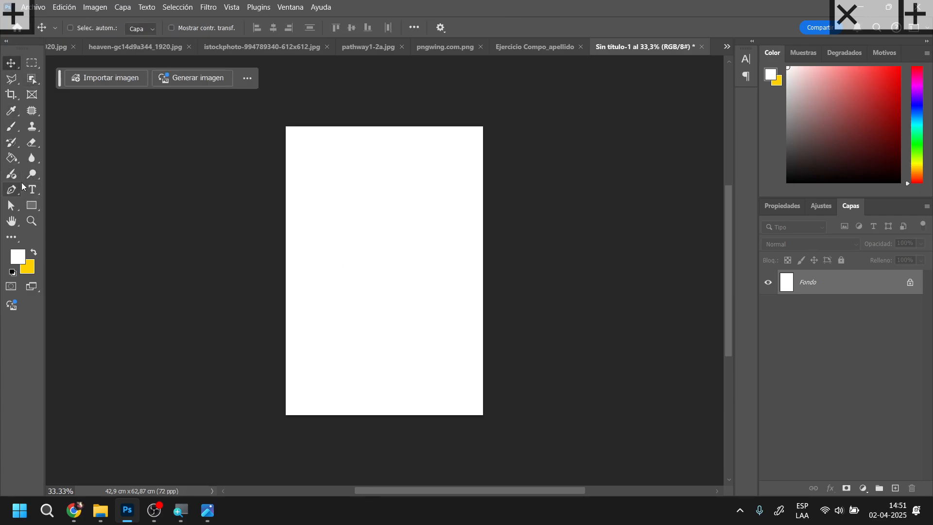
Restore the default black and white colors for the Brush tool and set its size to 481 px
{"action": "left_click", "coordinate": [11, 126]}
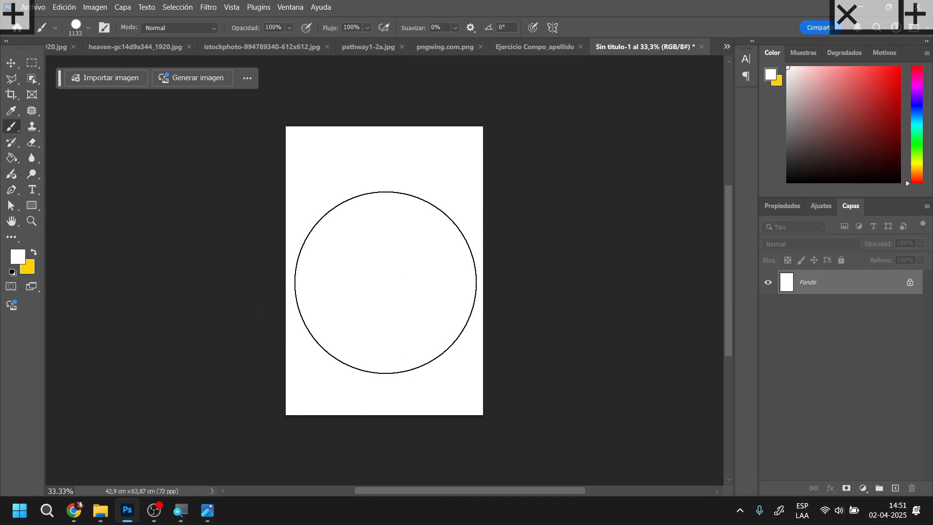
{"action": "left_click", "coordinate": [33, 252]}
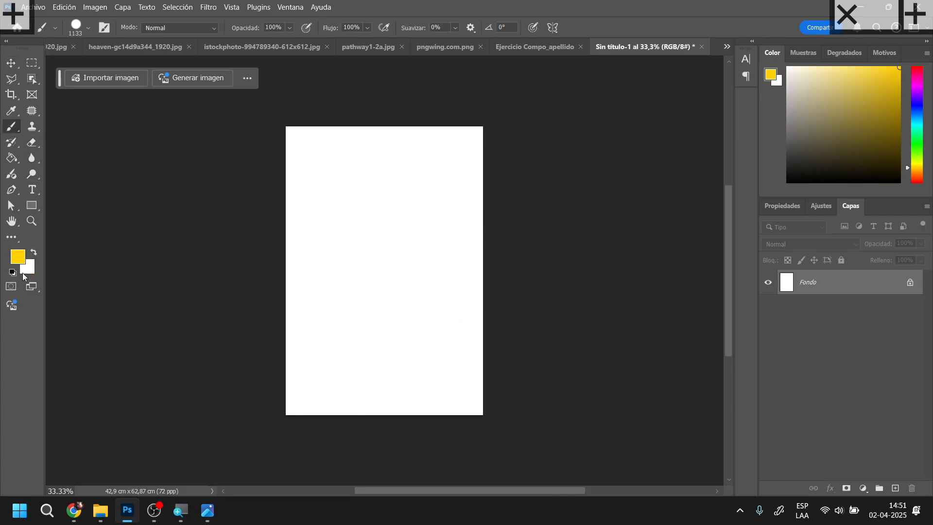
{"action": "left_click", "coordinate": [12, 273]}
{"action": "right_click", "coordinate": [348, 272]}
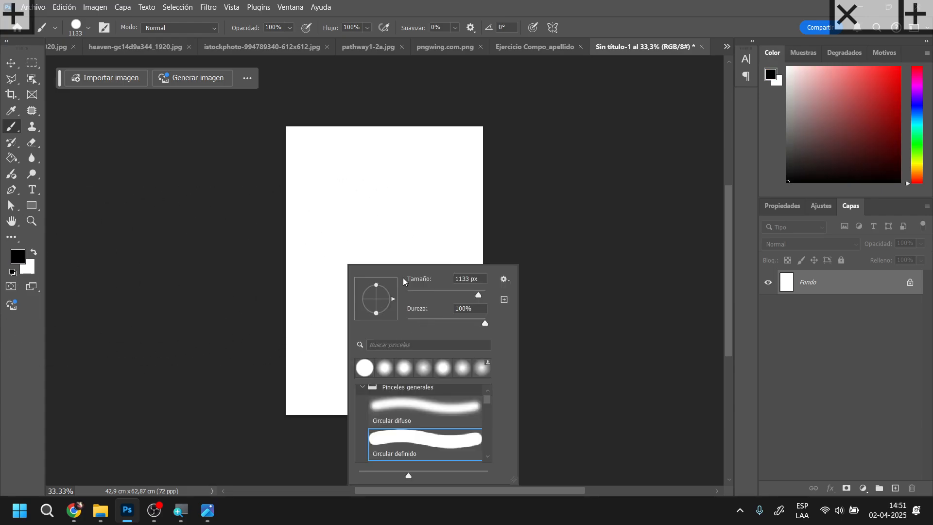
{"action": "left_click_drag", "start_coordinate": [448, 295], "coordinate": [417, 295]}
{"action": "left_click", "coordinate": [456, 294]}
{"action": "left_click", "coordinate": [471, 293]}
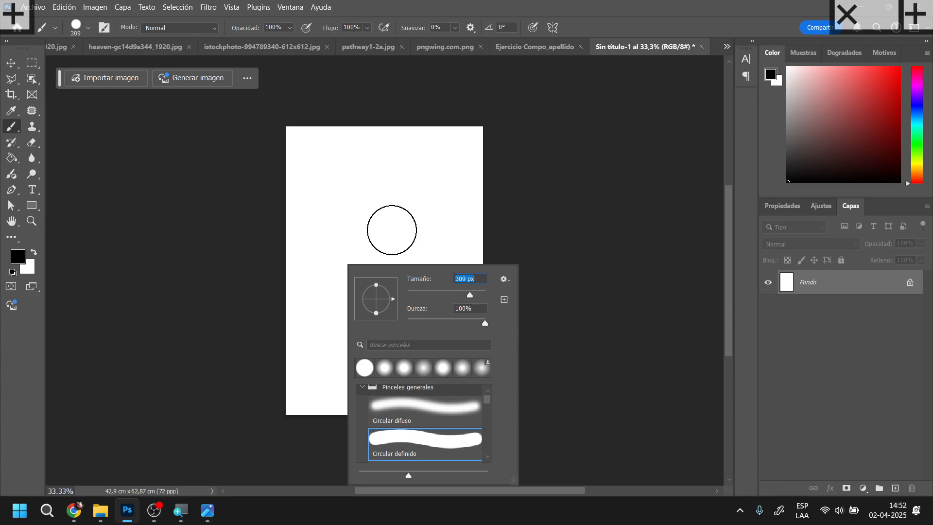
{"action": "left_click", "coordinate": [477, 294]}
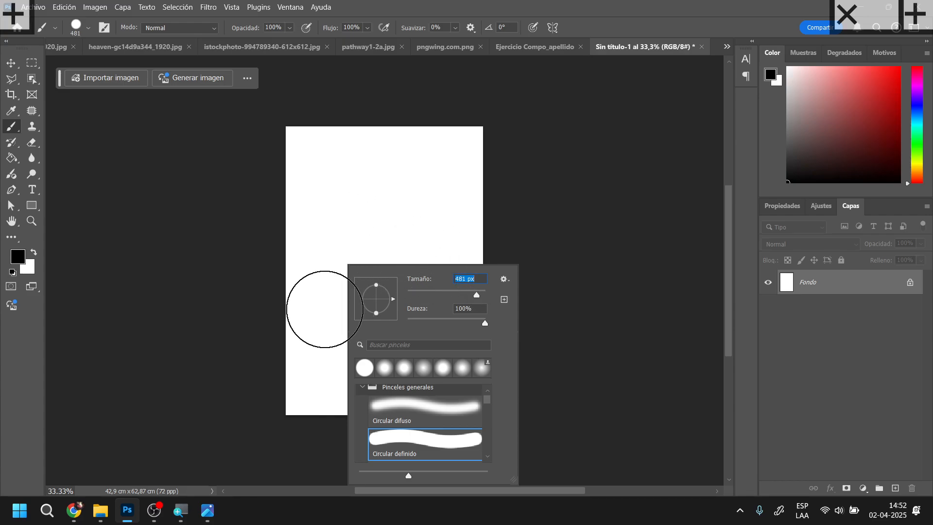
Stamp one solid black circle slightly below the middle of the white canvas with the 481 px brush
{"action": "left_click", "coordinate": [616, 296]}
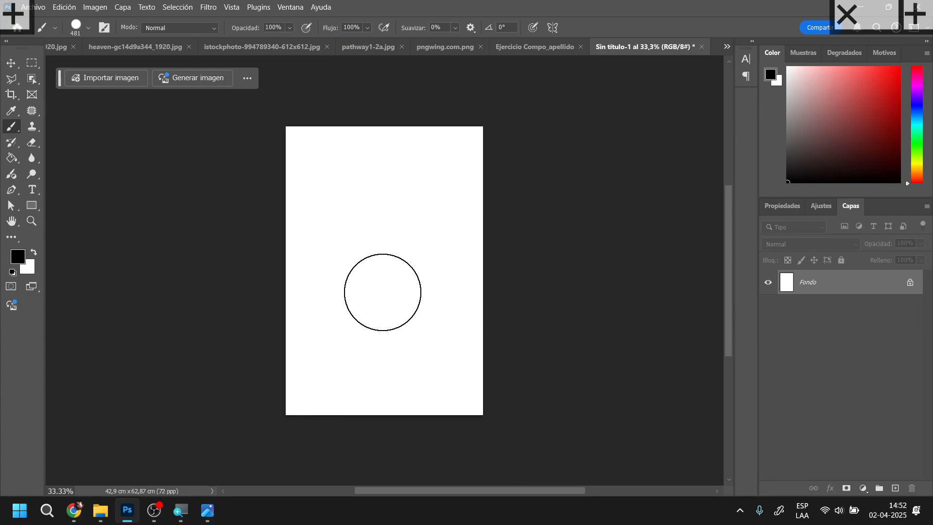
{"action": "left_click", "coordinate": [384, 290]}
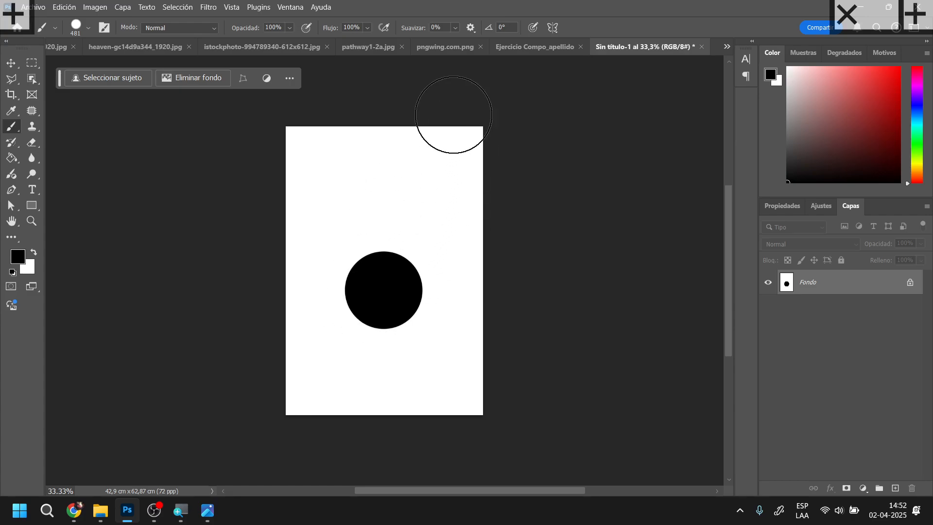
Paint yellow light over the top edge of the black circle with a 53 px brush at 25% opacity
{"action": "left_click", "coordinate": [280, 27]}
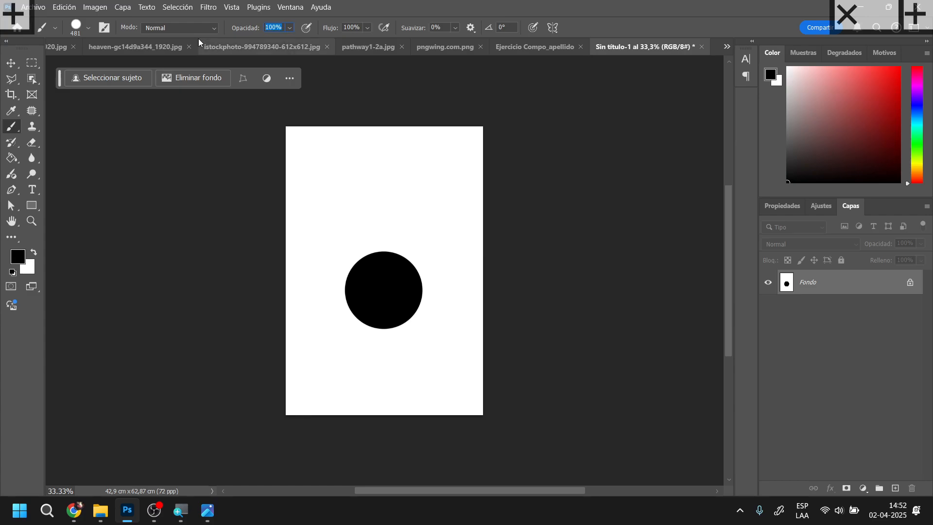
{"action": "type", "text": "25"}
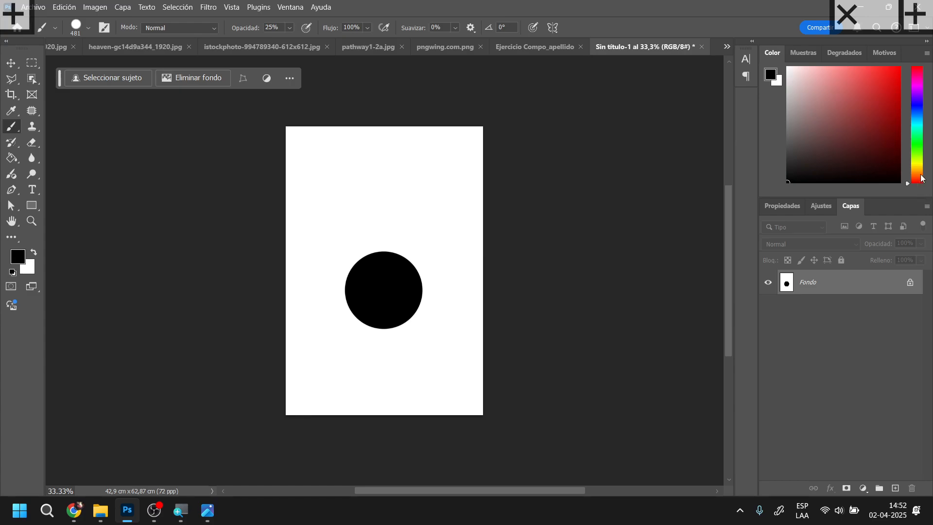
{"action": "left_click_drag", "start_coordinate": [920, 171], "coordinate": [919, 164]}
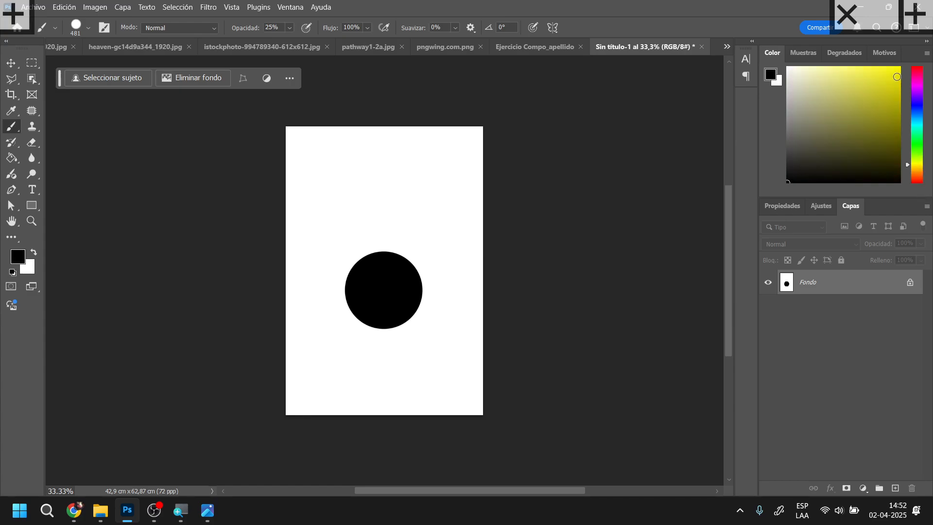
{"action": "left_click", "coordinate": [899, 70]}
{"action": "right_click", "coordinate": [384, 187]}
{"action": "left_click_drag", "start_coordinate": [476, 216], "coordinate": [465, 217]}
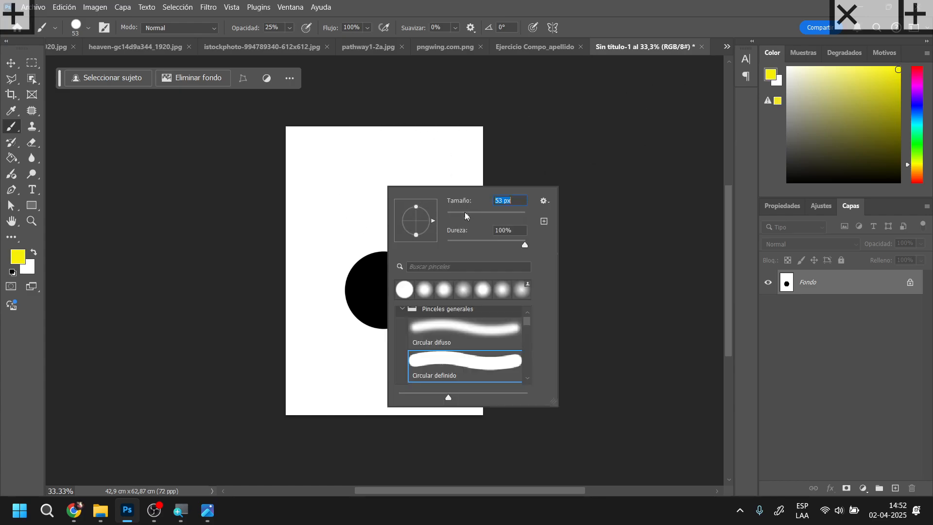
{"action": "left_click", "coordinate": [356, 257]}
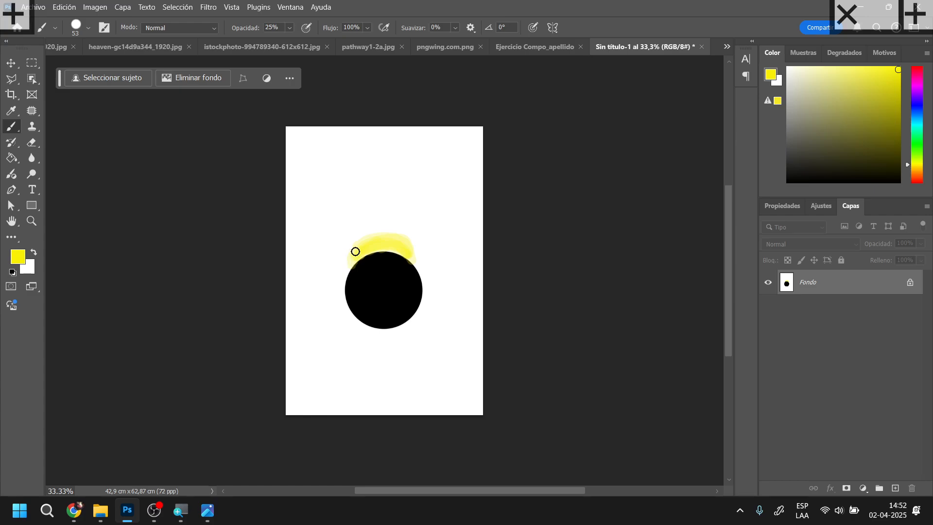
{"action": "left_click_drag", "start_coordinate": [403, 247], "coordinate": [409, 247]}
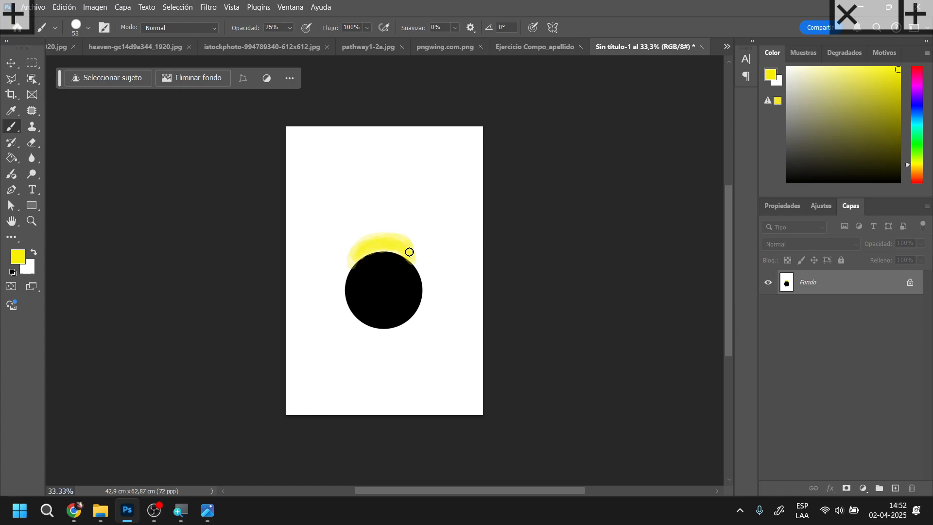
Restore the default colors and draw two translucent black diagonals from the circle's lower sides to the canvas edges
{"action": "left_click", "coordinate": [14, 274]}
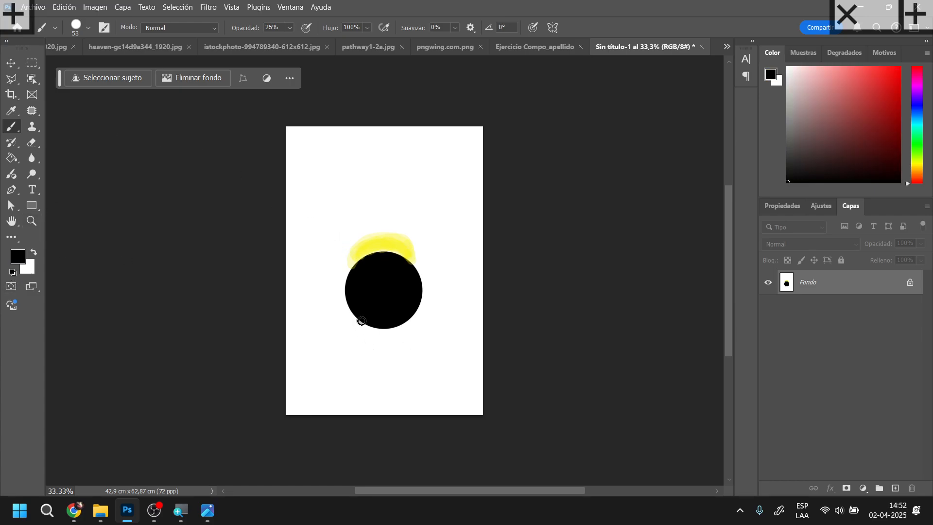
{"action": "left_click_drag", "start_coordinate": [362, 320], "coordinate": [287, 383]}
{"action": "left_click_drag", "start_coordinate": [408, 314], "coordinate": [483, 362]}
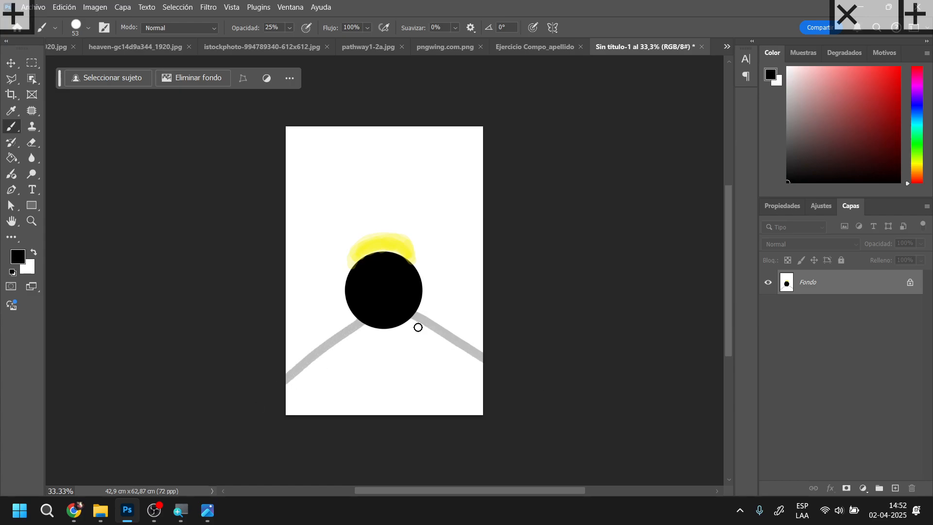
Fill the area between the diagonals with translucent black using a 122 px brush, building up a darker shadow directly beneath the circle
{"action": "right_click", "coordinate": [360, 336]}
{"action": "left_click", "coordinate": [466, 305]}
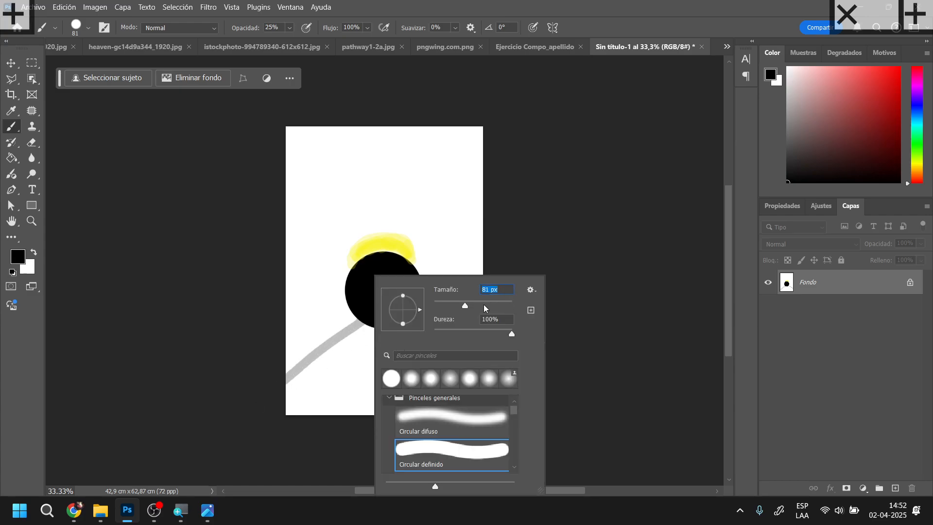
{"action": "left_click", "coordinate": [337, 357]}
{"action": "mouse_move", "coordinate": [370, 341]}
{"action": "left_mouse_down"}
{"action": "mouse_move", "coordinate": [376, 315]}
{"action": "mouse_move", "coordinate": [317, 405]}
{"action": "mouse_move", "coordinate": [386, 393]}
{"action": "mouse_move", "coordinate": [448, 413]}
{"action": "mouse_move", "coordinate": [471, 375]}
{"action": "mouse_move", "coordinate": [425, 329]}
{"action": "mouse_move", "coordinate": [489, 376]}
{"action": "mouse_move", "coordinate": [415, 319]}
{"action": "mouse_move", "coordinate": [512, 382]}
{"action": "left_mouse_up"}
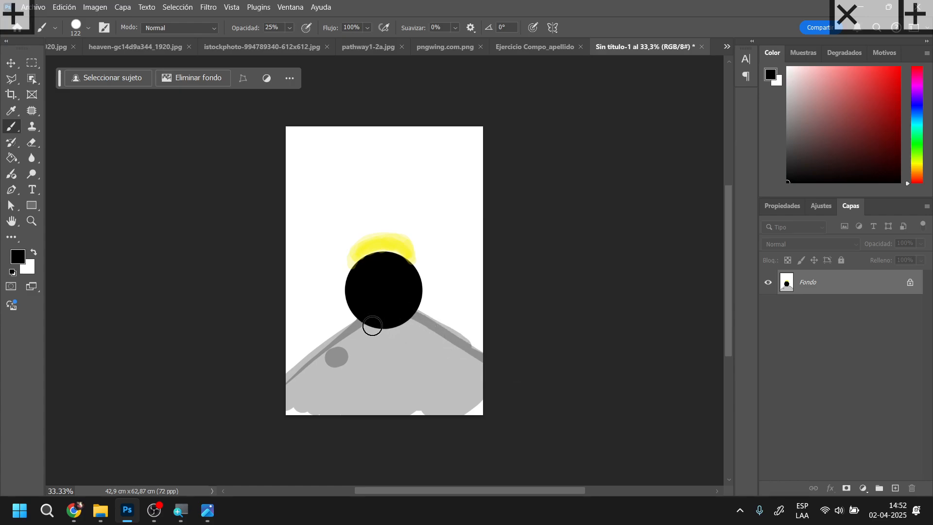
{"action": "mouse_move", "coordinate": [373, 326]}
{"action": "left_mouse_down"}
{"action": "mouse_move", "coordinate": [412, 323]}
{"action": "mouse_move", "coordinate": [372, 327]}
{"action": "mouse_move", "coordinate": [380, 324]}
{"action": "mouse_move", "coordinate": [374, 337]}
{"action": "mouse_move", "coordinate": [350, 354]}
{"action": "mouse_move", "coordinate": [446, 342]}
{"action": "mouse_move", "coordinate": [360, 328]}
{"action": "mouse_move", "coordinate": [364, 316]}
{"action": "mouse_move", "coordinate": [431, 316]}
{"action": "mouse_move", "coordinate": [558, 387]}
{"action": "left_mouse_up"}
{"action": "mouse_move", "coordinate": [346, 346]}
{"action": "left_mouse_down"}
{"action": "mouse_move", "coordinate": [429, 337]}
{"action": "mouse_move", "coordinate": [452, 317]}
{"action": "left_mouse_up"}
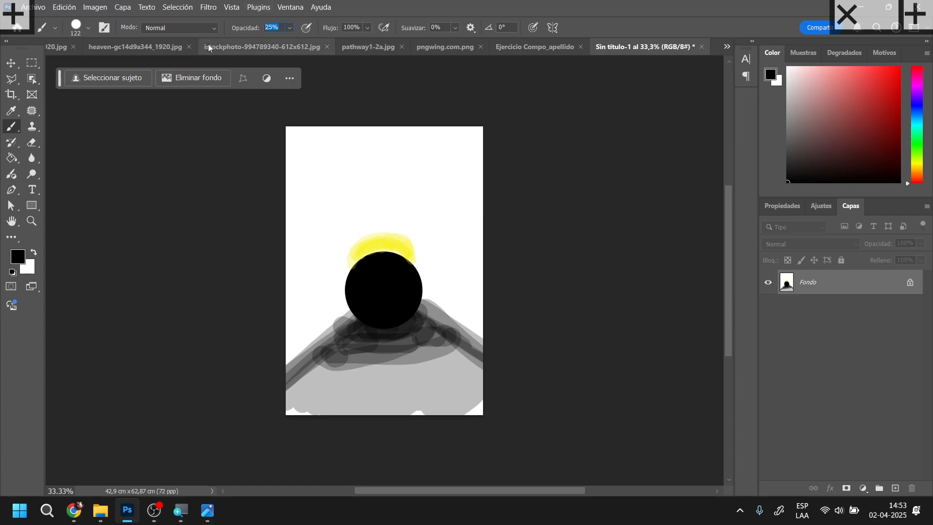
Paint faint light along both sides of the circle at 15% brush opacity, using yellow sampled from the glow above it
{"action": "type", "text": "15"}
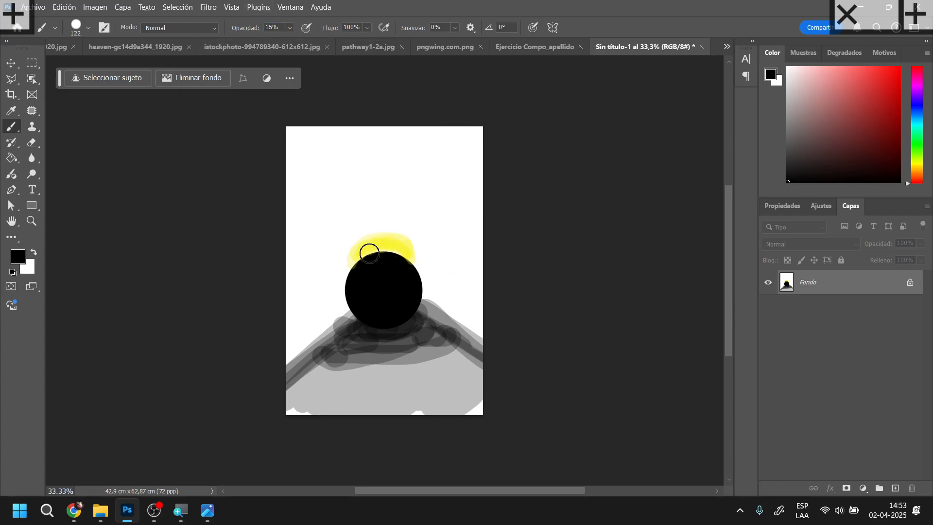
{"action": "mouse_move", "coordinate": [371, 256]}
{"action": "left_mouse_down"}
{"action": "mouse_move", "coordinate": [358, 264]}
{"action": "mouse_move", "coordinate": [366, 261]}
{"action": "left_mouse_up"}
{"action": "key", "text": "ctrl+z"}
{"action": "key", "text": "super"}
{"action": "key", "text": "super"}
{"action": "left_click", "coordinate": [402, 246], "text": "alt"}
{"action": "mouse_move", "coordinate": [366, 258]}
{"action": "left_mouse_down"}
{"action": "mouse_move", "coordinate": [345, 292]}
{"action": "mouse_move", "coordinate": [353, 264]}
{"action": "mouse_move", "coordinate": [412, 258]}
{"action": "mouse_move", "coordinate": [423, 297]}
{"action": "mouse_move", "coordinate": [423, 281]}
{"action": "mouse_move", "coordinate": [373, 264]}
{"action": "mouse_move", "coordinate": [392, 255]}
{"action": "left_mouse_up"}
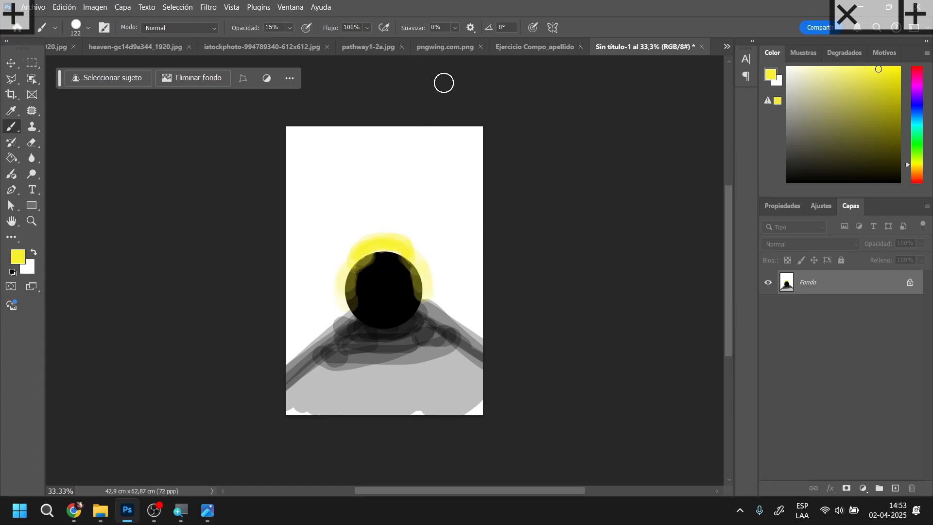
Switch to the Ejercicio Compo_apellido document and open the Hue/Saturation adjustment for the tree trunk on layer Capa 3
{"action": "left_click", "coordinate": [536, 48]}
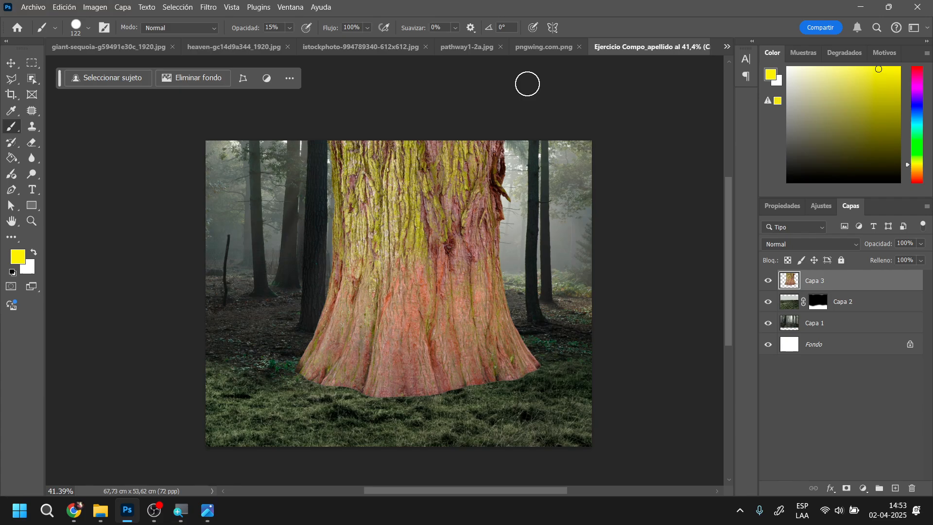
{"action": "left_click", "coordinate": [65, 8]}
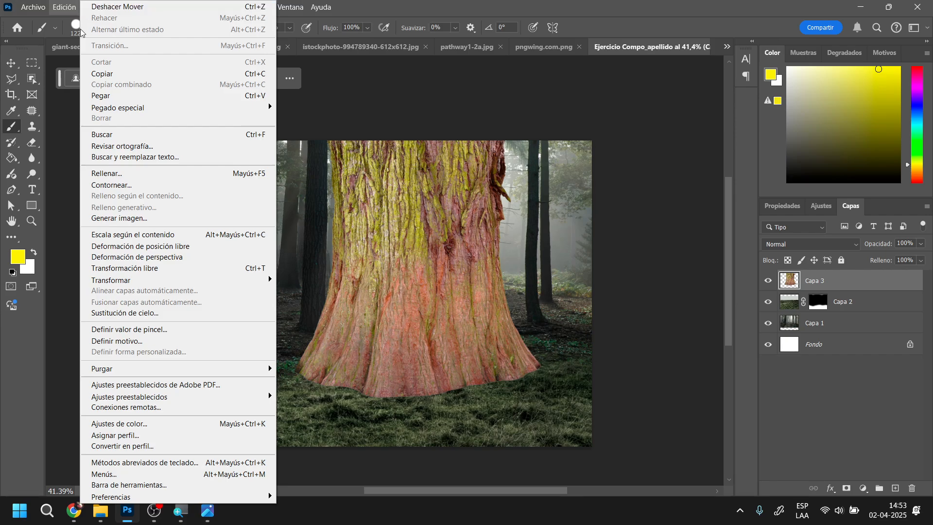
{"action": "left_click", "coordinate": [659, 243]}
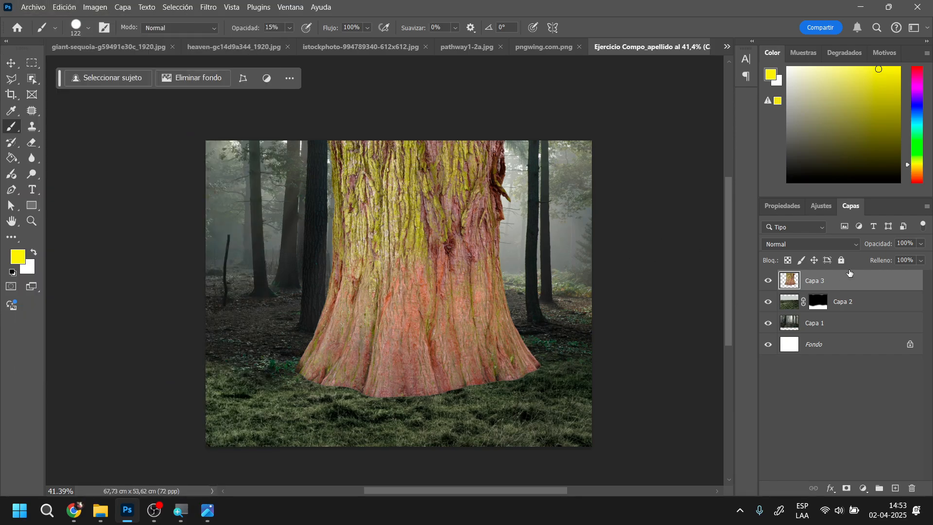
{"action": "left_click", "coordinate": [76, 9]}
{"action": "mouse_move", "coordinate": [94, 7]}
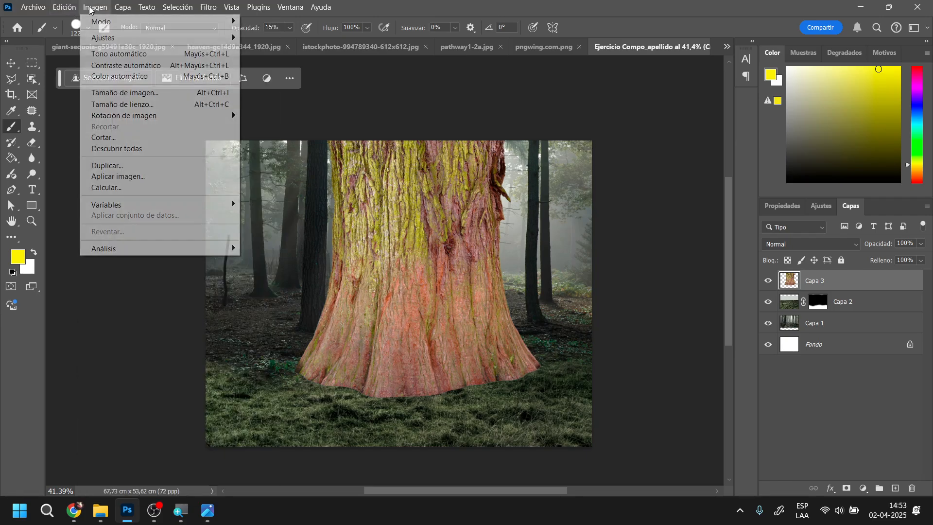
{"action": "mouse_move", "coordinate": [118, 38]}
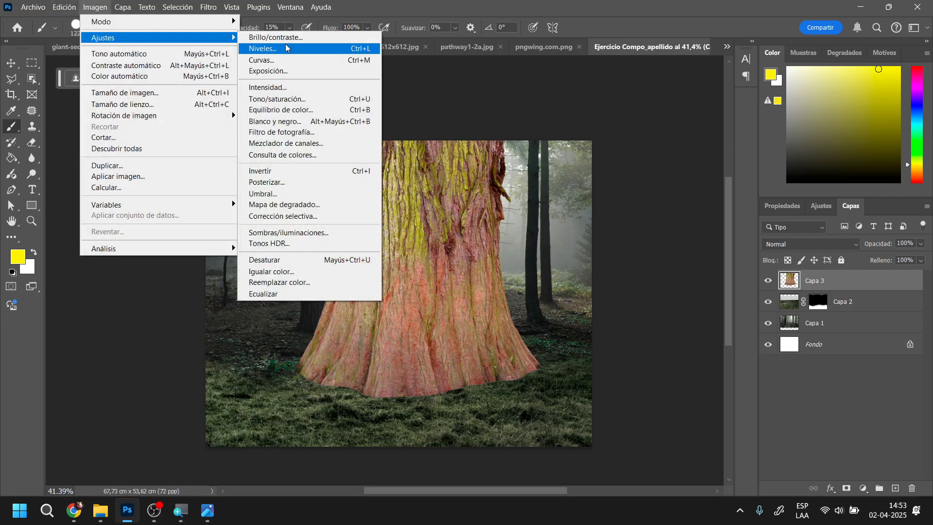
{"action": "left_click", "coordinate": [300, 99]}
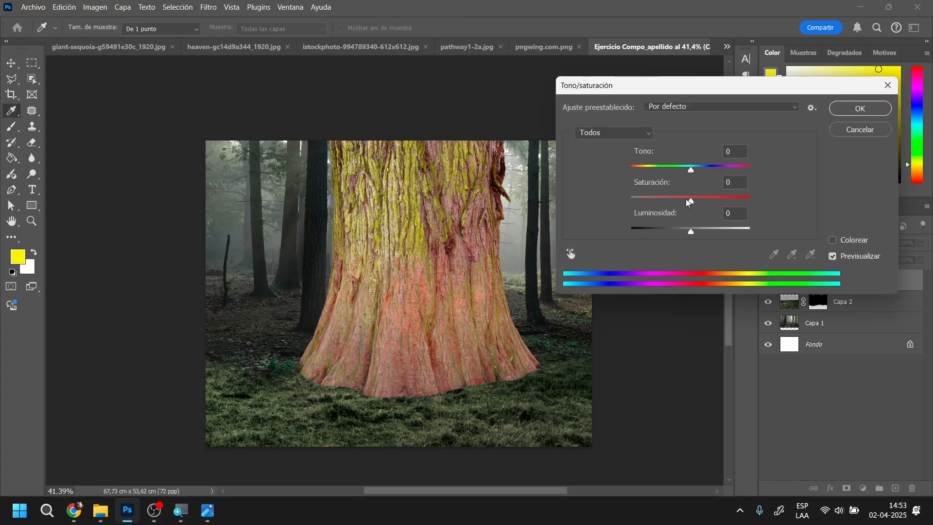
Apply Hue/Saturation to the trunk with hue +4, saturation -36 and lightness -51
{"action": "left_click_drag", "start_coordinate": [687, 199], "coordinate": [667, 200]}
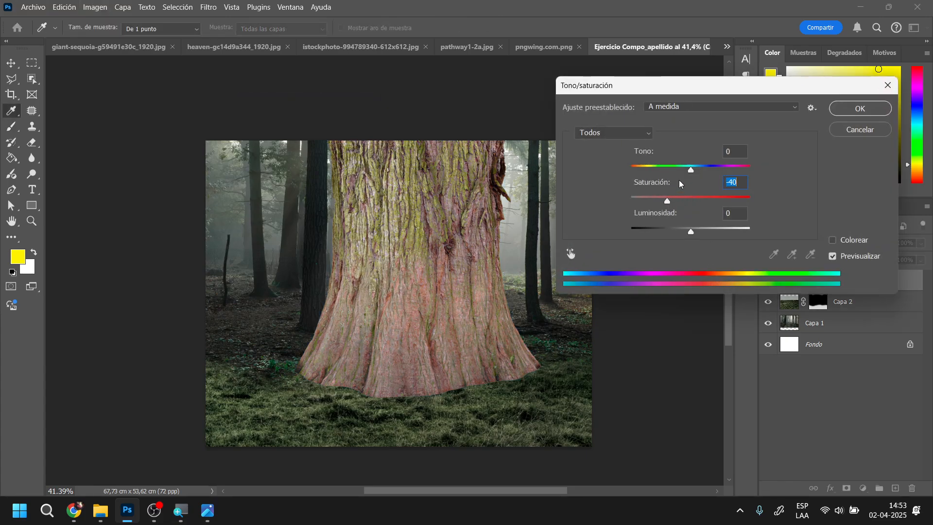
{"action": "left_click_drag", "start_coordinate": [692, 236], "coordinate": [675, 236]}
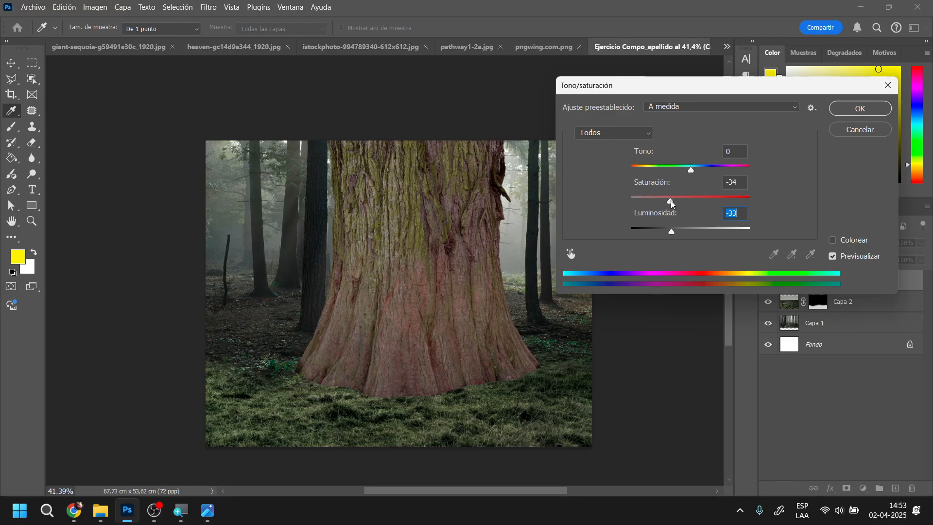
{"action": "left_click_drag", "start_coordinate": [671, 201], "coordinate": [675, 202]}
{"action": "left_click_drag", "start_coordinate": [672, 235], "coordinate": [665, 236]}
{"action": "left_click", "coordinate": [679, 200]}
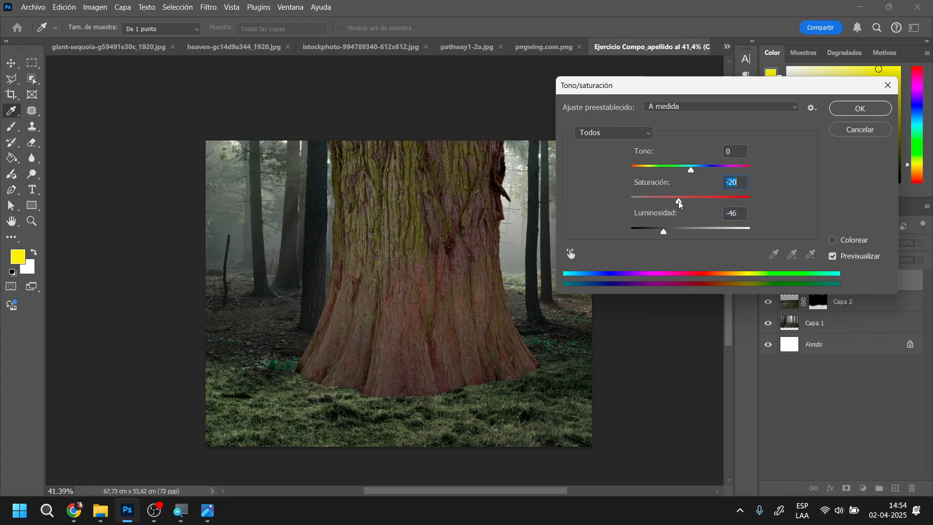
{"action": "left_click_drag", "start_coordinate": [662, 231], "coordinate": [660, 231]}
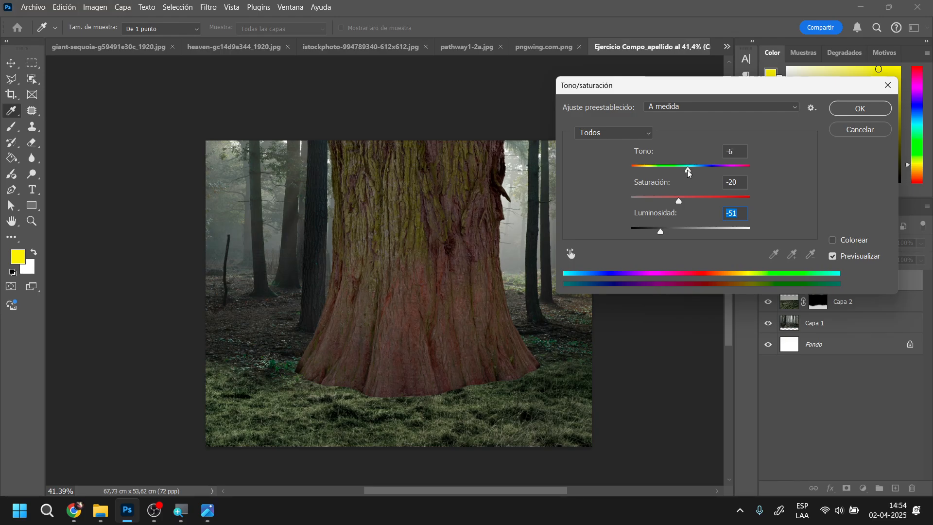
{"action": "mouse_move", "coordinate": [688, 176]}
{"action": "left_mouse_down"}
{"action": "mouse_move", "coordinate": [630, 179]}
{"action": "mouse_move", "coordinate": [707, 175]}
{"action": "mouse_move", "coordinate": [684, 178]}
{"action": "left_mouse_up"}
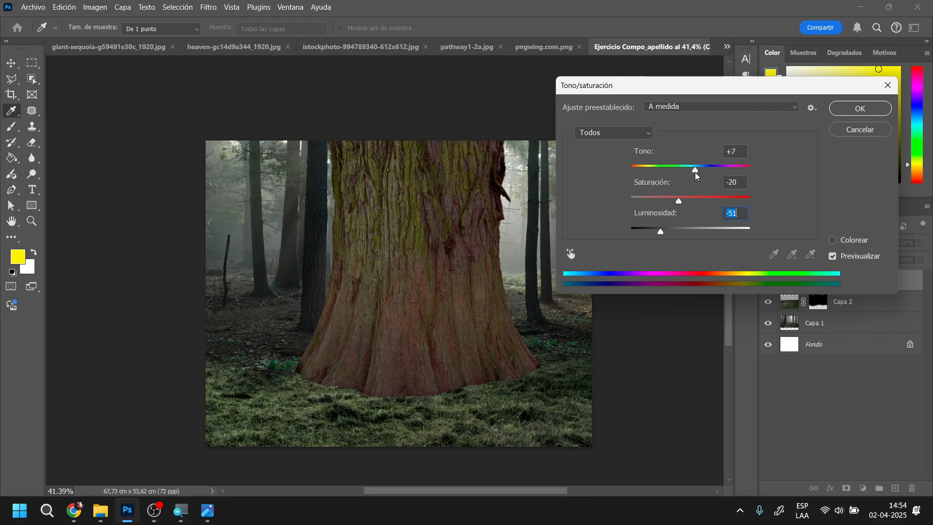
{"action": "left_click", "coordinate": [669, 200]}
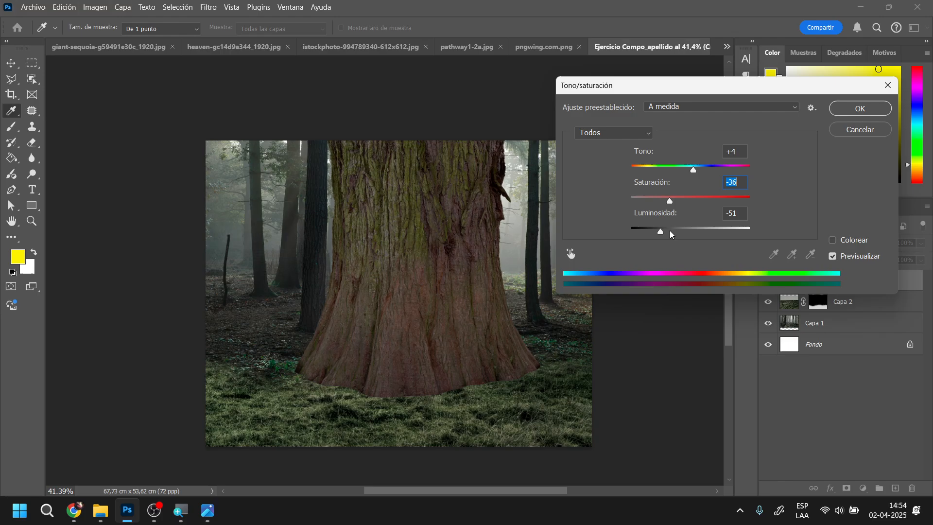
{"action": "left_click", "coordinate": [860, 108]}
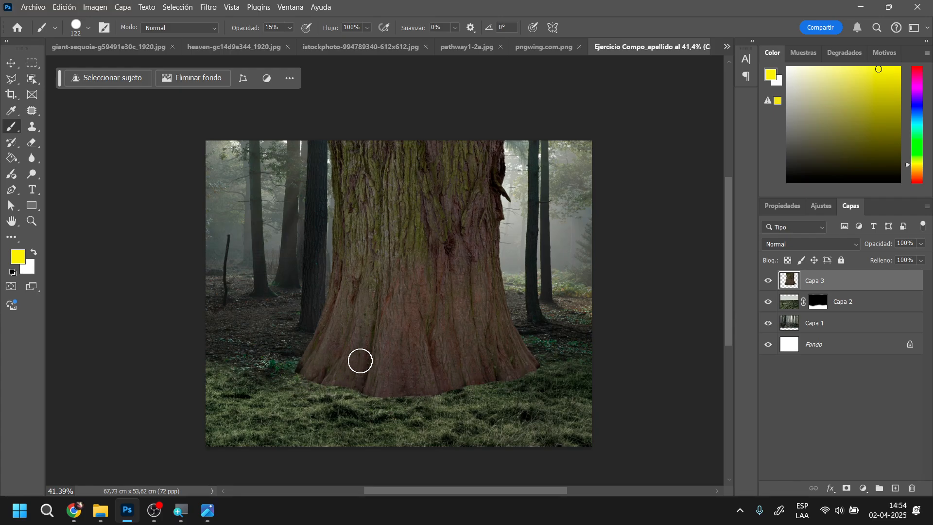
Try to give the Eraser the Lápiz definido definitivo KYLE tip for working on the base of the trunk
{"action": "scroll", "coordinate": [367, 377], "scroll_direction": "up", "scroll_amount": 5}
{"action": "left_click_drag", "start_coordinate": [369, 379], "coordinate": [404, 279]}
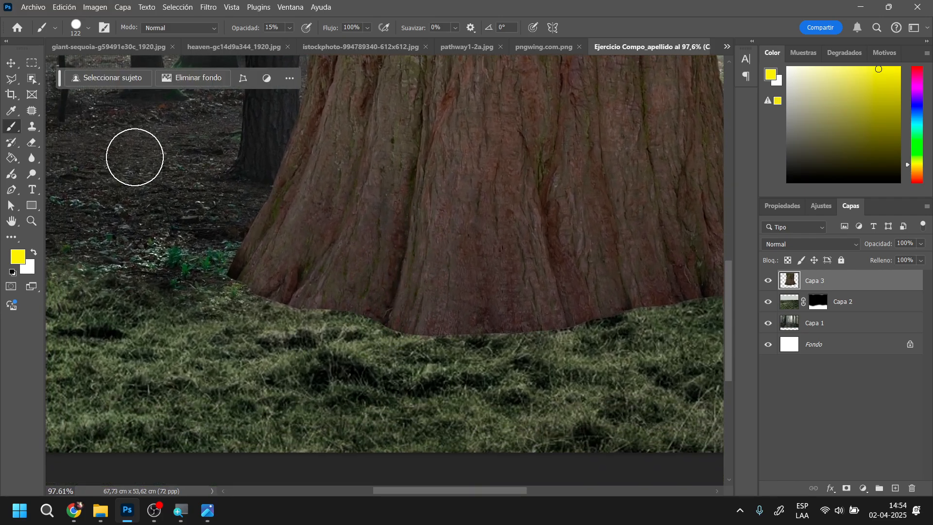
{"action": "left_click", "coordinate": [32, 142]}
{"action": "right_click", "coordinate": [356, 291]}
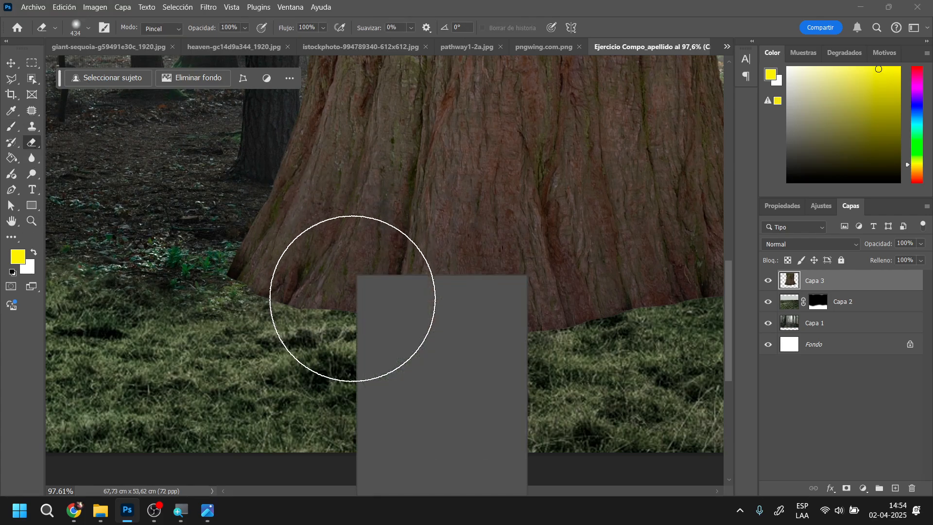
{"action": "scroll", "coordinate": [470, 414], "scroll_direction": "down", "scroll_amount": 10}
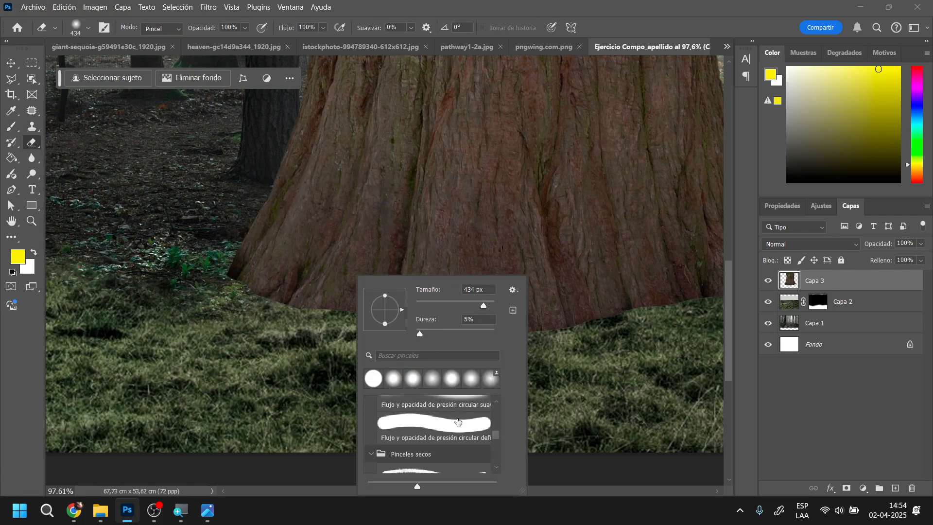
{"action": "scroll", "coordinate": [458, 420], "scroll_direction": "down", "scroll_amount": 1}
{"action": "left_click", "coordinate": [455, 406]}
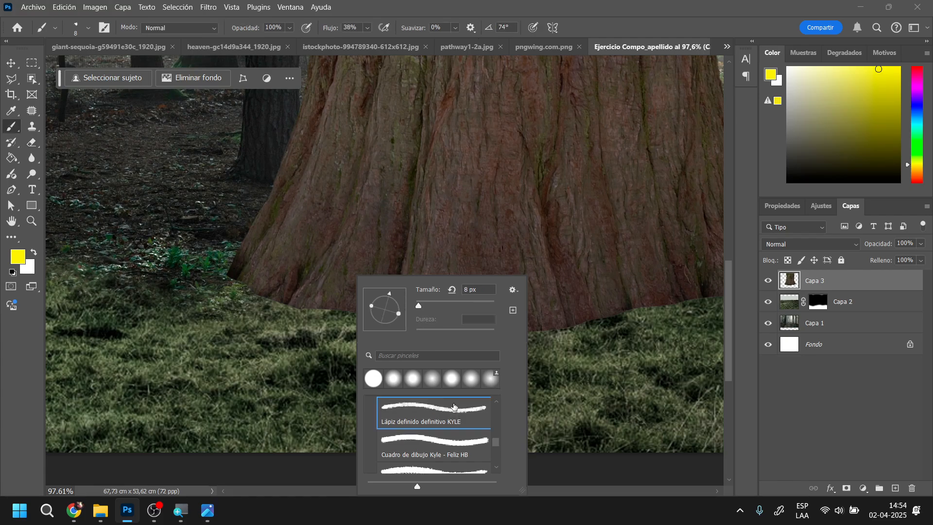
Choose the Fiesta del pastel definitivo Kyle brush preset at 60 px and target layer Capa 3
{"action": "left_click", "coordinate": [34, 141]}
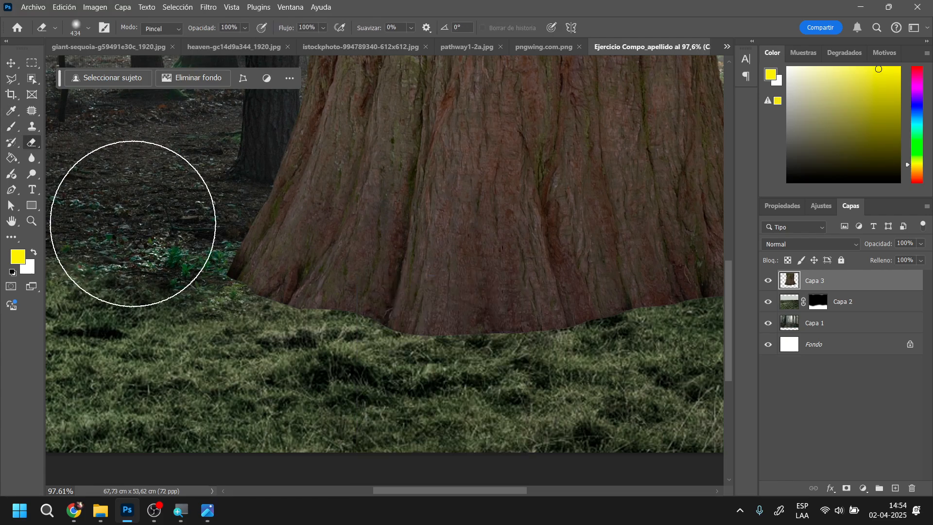
{"action": "right_click", "coordinate": [362, 335]}
{"action": "scroll", "coordinate": [476, 421], "scroll_direction": "up", "scroll_amount": 10}
{"action": "scroll", "coordinate": [476, 421], "scroll_direction": "down", "scroll_amount": 6}
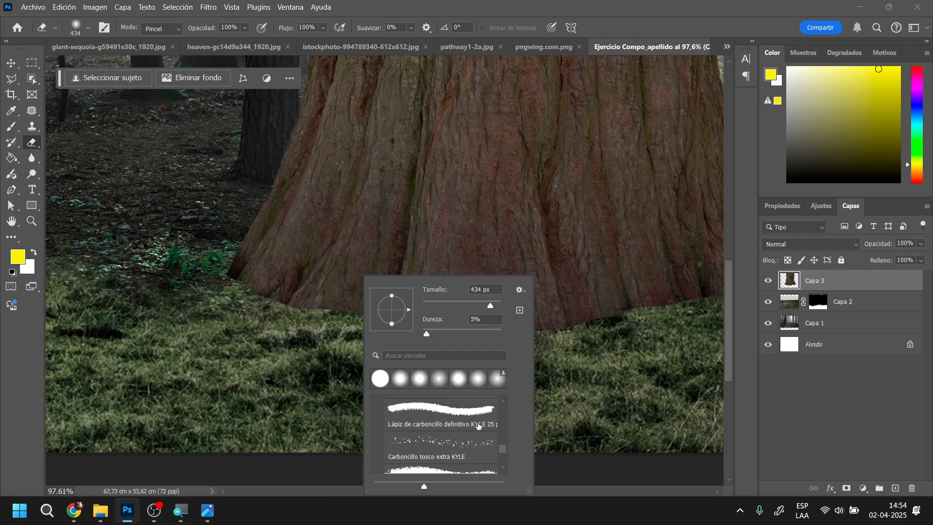
{"action": "scroll", "coordinate": [478, 426], "scroll_direction": "down", "scroll_amount": 2}
{"action": "left_click", "coordinate": [444, 421]}
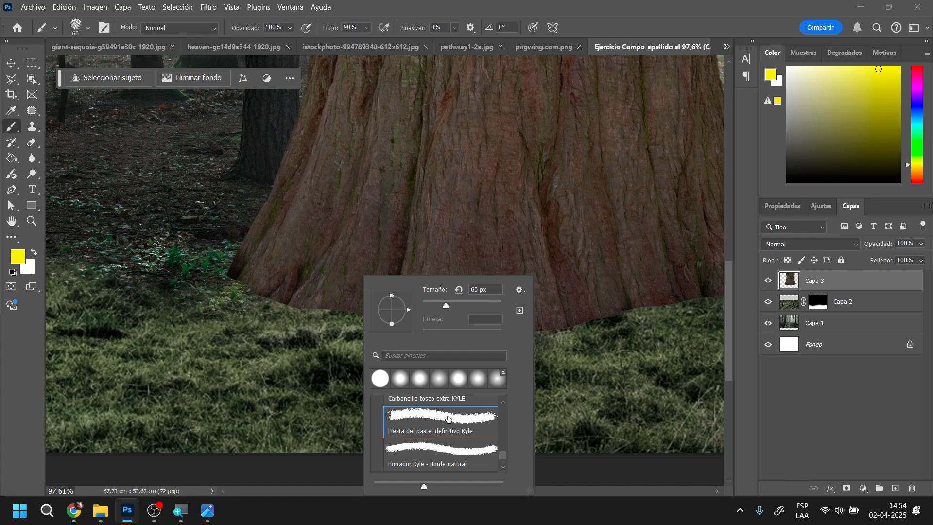
{"action": "left_click", "coordinate": [851, 282]}
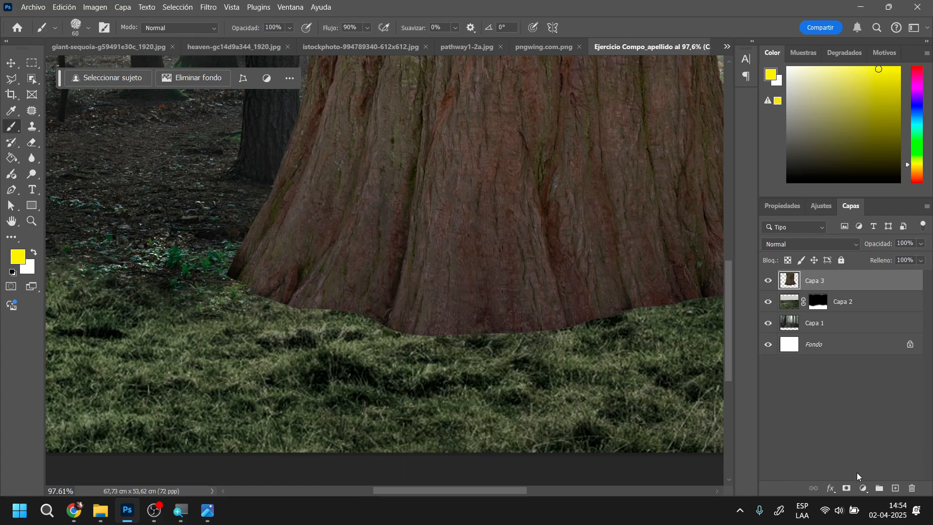
Add a layer mask to Capa 3 and choose the Borrador Kyle - Borde natural eraser preset at 150 px
{"action": "left_click", "coordinate": [846, 489]}
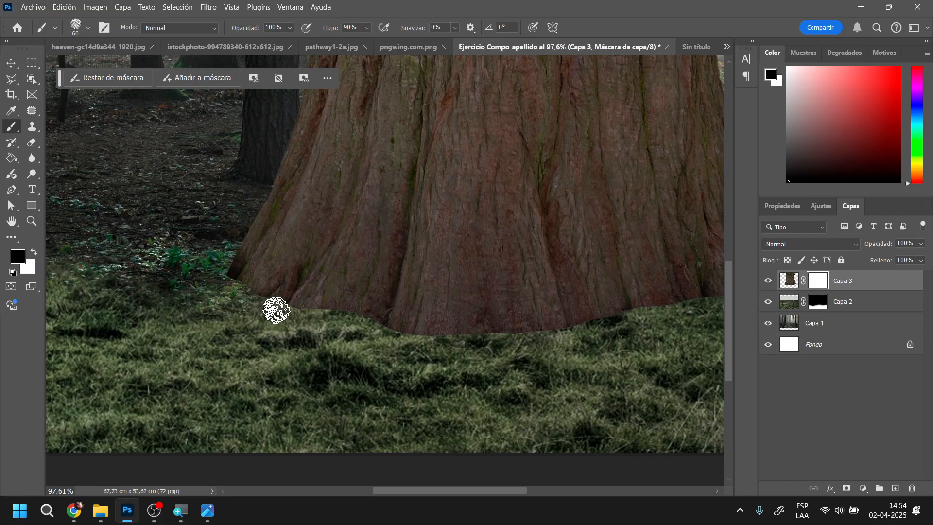
{"action": "scroll", "coordinate": [394, 440], "scroll_direction": "down", "scroll_amount": 2}
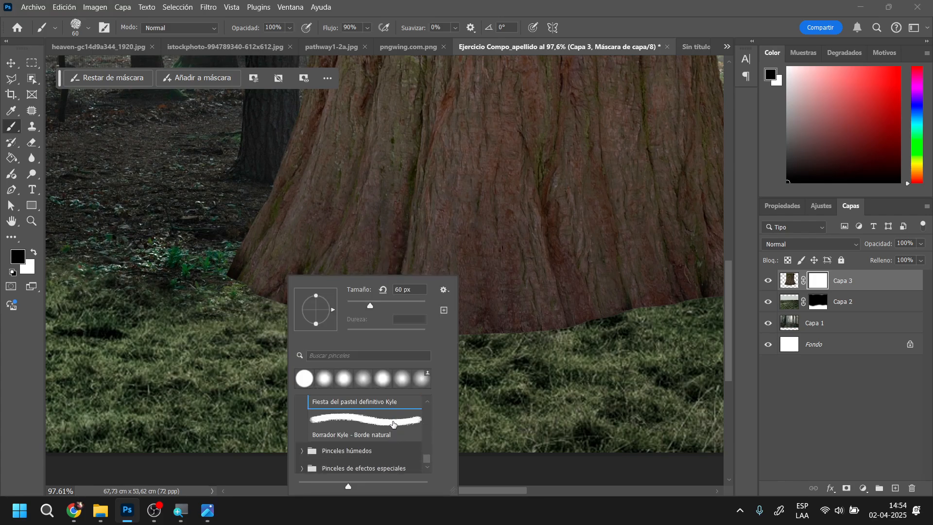
{"action": "left_click", "coordinate": [393, 425]}
{"action": "left_click_drag", "start_coordinate": [382, 306], "coordinate": [395, 306]}
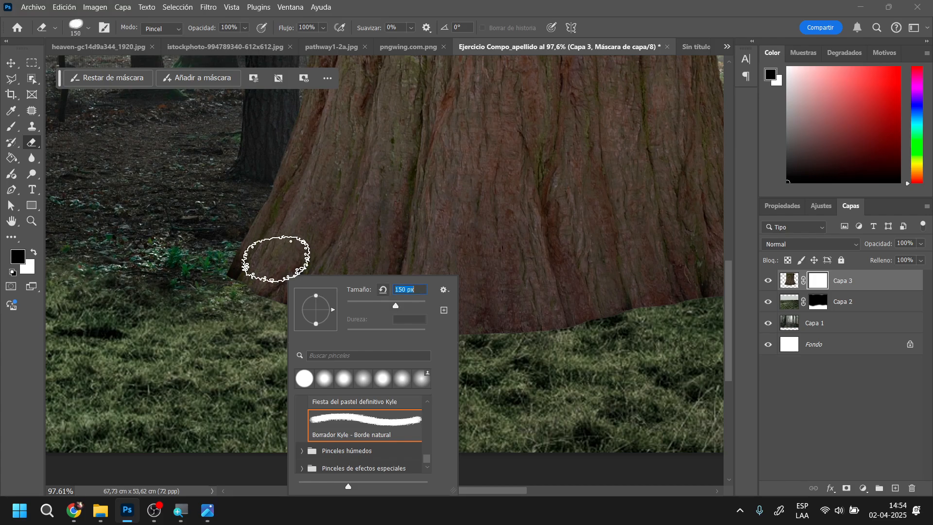
{"action": "left_click", "coordinate": [233, 301]}
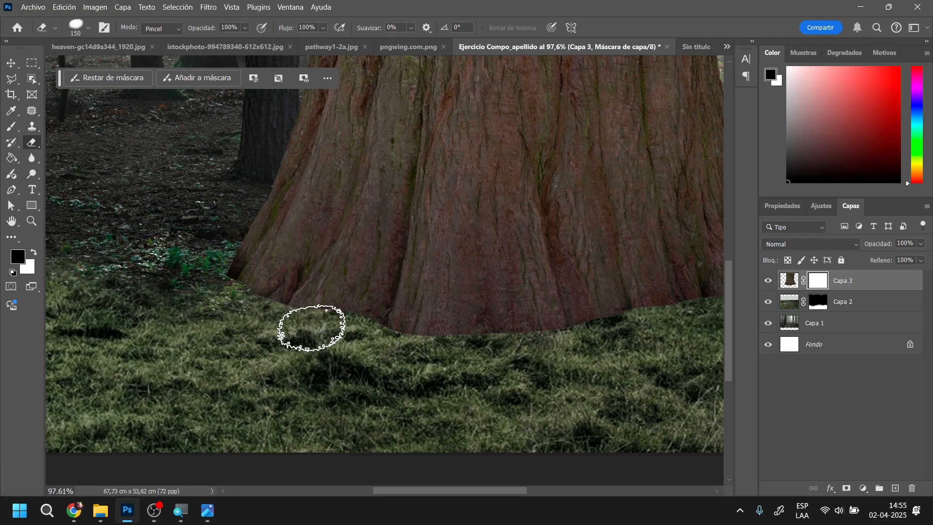
Target the image of Capa 3 instead of its mask and erase the hard lower edge along the whole trunk base
{"action": "right_click", "coordinate": [294, 324]}
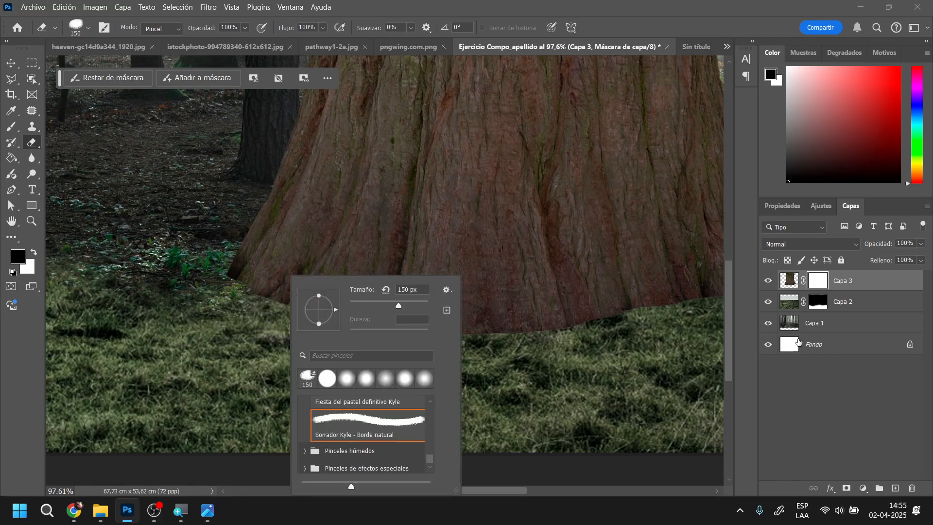
{"action": "left_click", "coordinate": [788, 281]}
{"action": "left_click", "coordinate": [788, 281]}
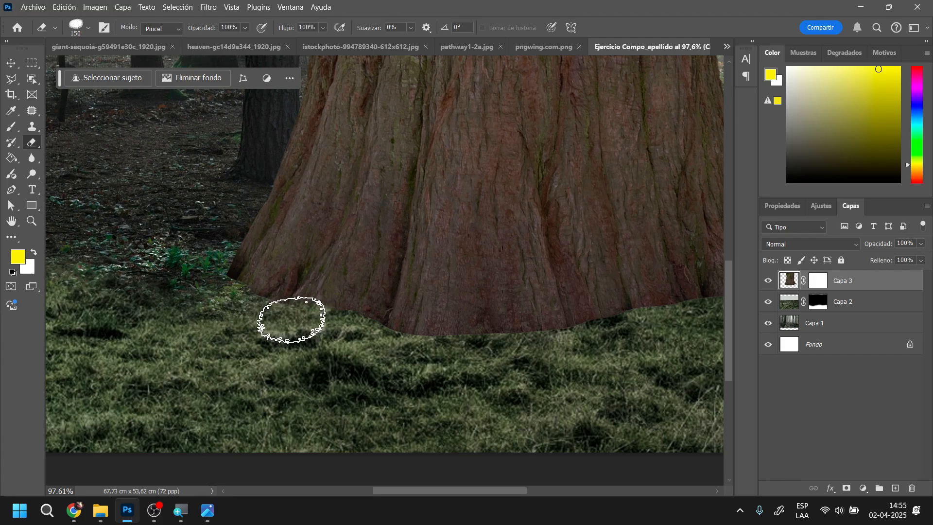
{"action": "mouse_move", "coordinate": [263, 309]}
{"action": "left_mouse_down"}
{"action": "mouse_move", "coordinate": [210, 276]}
{"action": "mouse_move", "coordinate": [215, 264]}
{"action": "mouse_move", "coordinate": [216, 281]}
{"action": "mouse_move", "coordinate": [237, 286]}
{"action": "mouse_move", "coordinate": [248, 306]}
{"action": "mouse_move", "coordinate": [253, 299]}
{"action": "mouse_move", "coordinate": [373, 335]}
{"action": "mouse_move", "coordinate": [364, 325]}
{"action": "mouse_move", "coordinate": [395, 352]}
{"action": "mouse_move", "coordinate": [440, 360]}
{"action": "mouse_move", "coordinate": [452, 344]}
{"action": "mouse_move", "coordinate": [506, 352]}
{"action": "mouse_move", "coordinate": [649, 324]}
{"action": "left_mouse_up"}
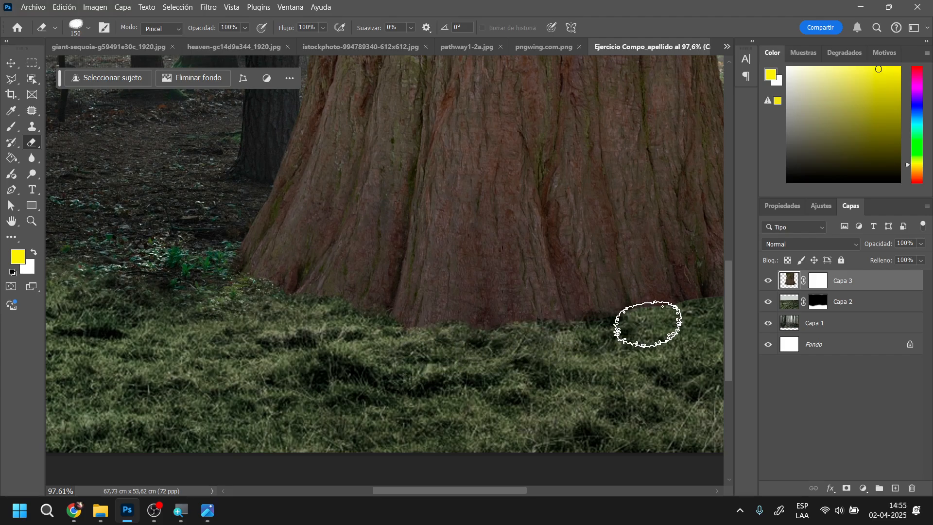
{"action": "left_click_drag", "start_coordinate": [503, 491], "coordinate": [575, 490]}
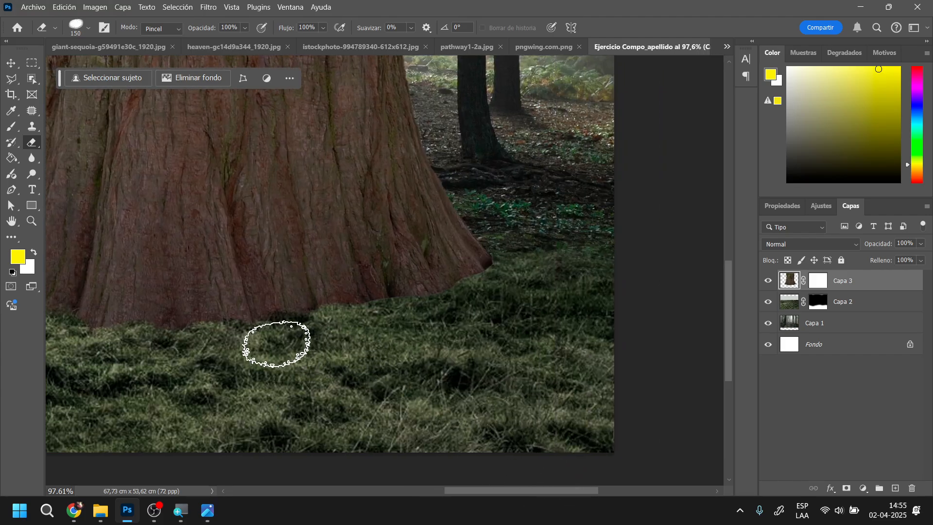
{"action": "mouse_move", "coordinate": [277, 344]}
{"action": "left_mouse_down"}
{"action": "mouse_move", "coordinate": [281, 323]}
{"action": "mouse_move", "coordinate": [337, 315]}
{"action": "mouse_move", "coordinate": [354, 301]}
{"action": "mouse_move", "coordinate": [439, 304]}
{"action": "mouse_move", "coordinate": [500, 272]}
{"action": "mouse_move", "coordinate": [537, 268]}
{"action": "left_mouse_up"}
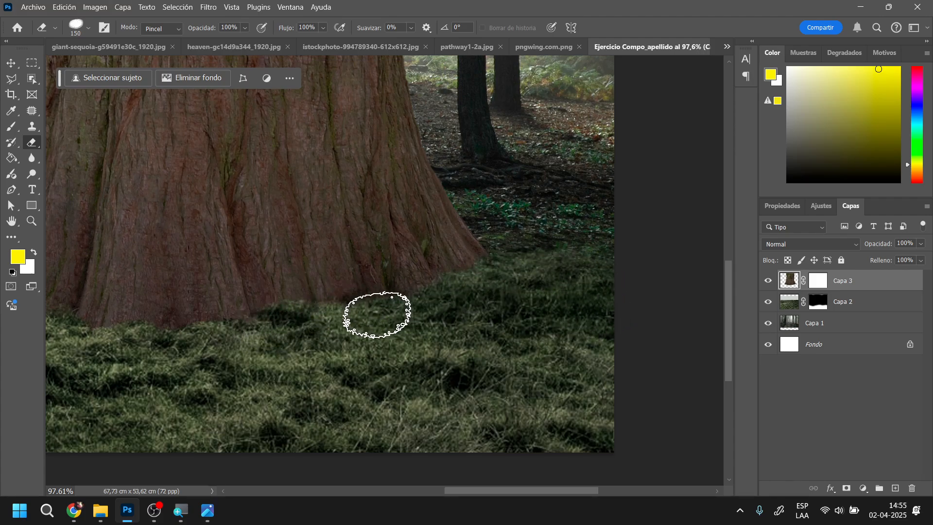
Paint black on Capa 3's mask along the trunk base with the Fiesta del pastel definitivo Kyle brush at 134 px
{"action": "right_click", "coordinate": [316, 340]}
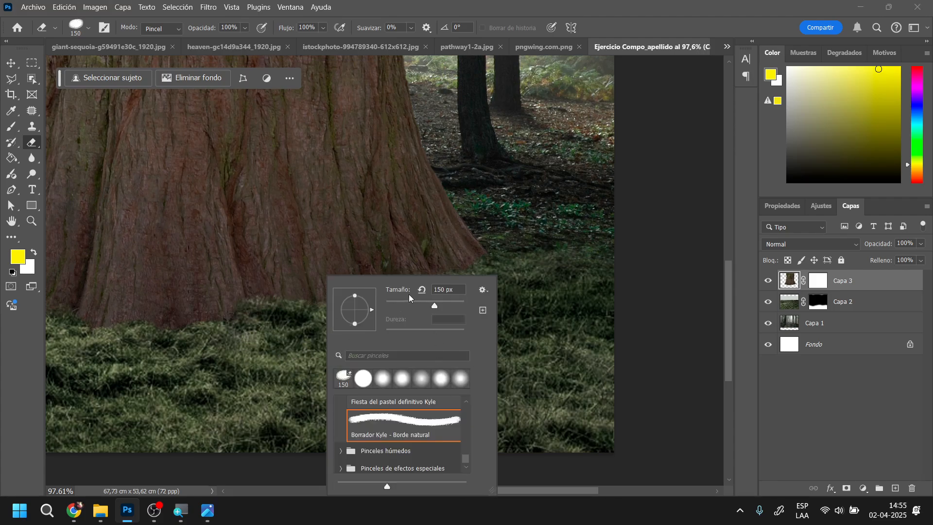
{"action": "scroll", "coordinate": [414, 451], "scroll_direction": "up", "scroll_amount": 2}
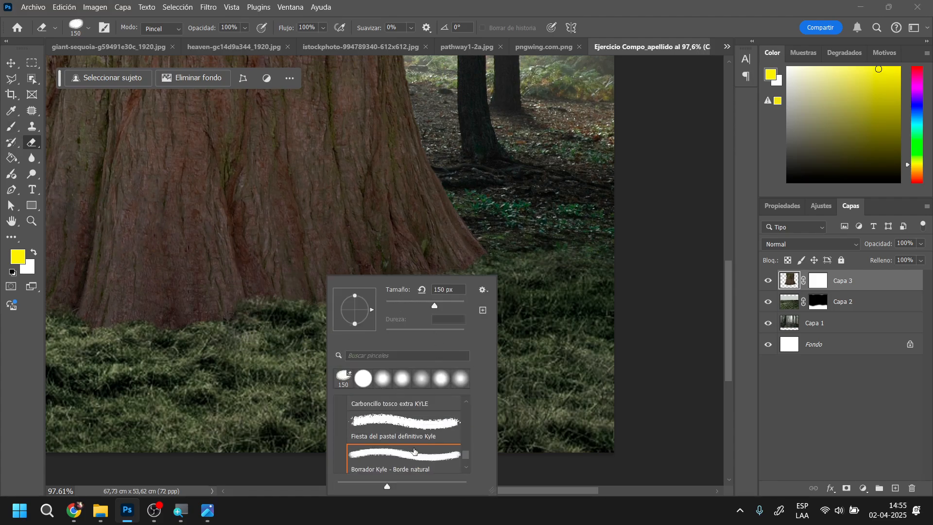
{"action": "left_click", "coordinate": [410, 422]}
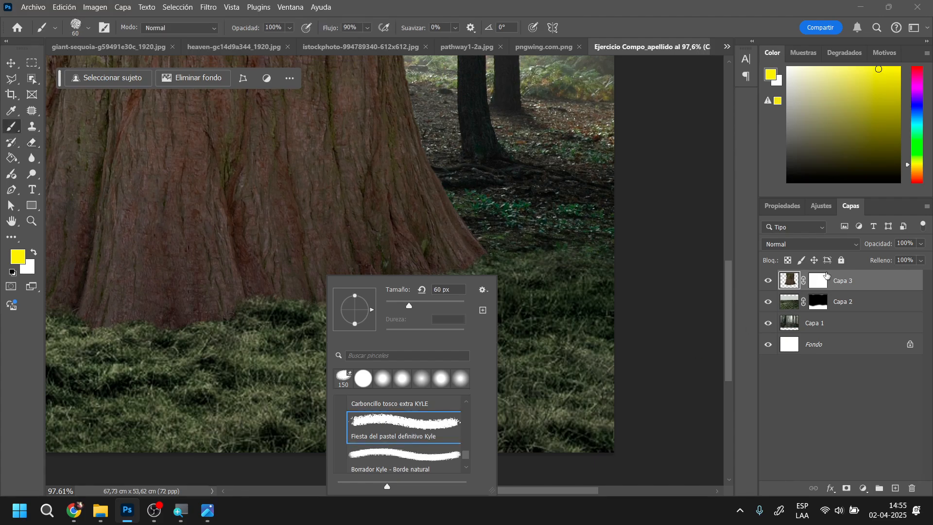
{"action": "left_click", "coordinate": [824, 278]}
{"action": "right_click", "coordinate": [452, 283]}
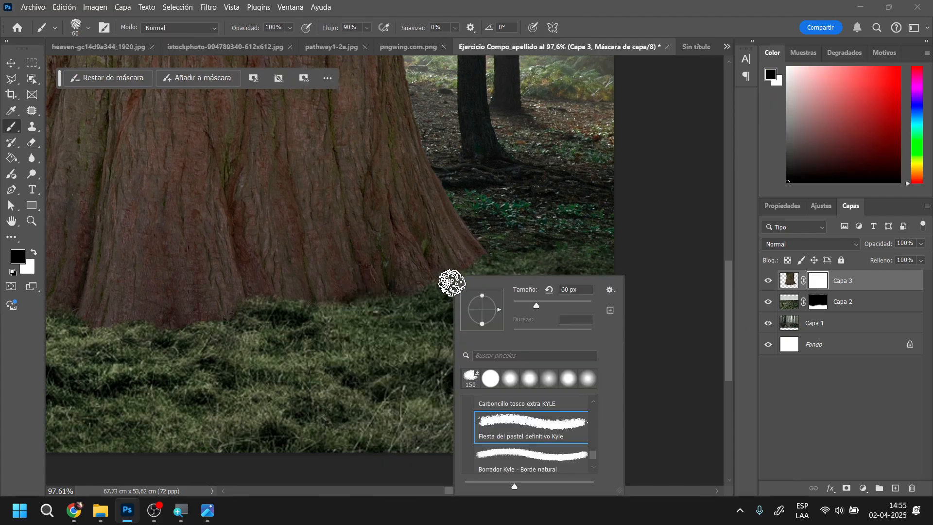
{"action": "left_click", "coordinate": [558, 304]}
{"action": "left_click", "coordinate": [446, 284]}
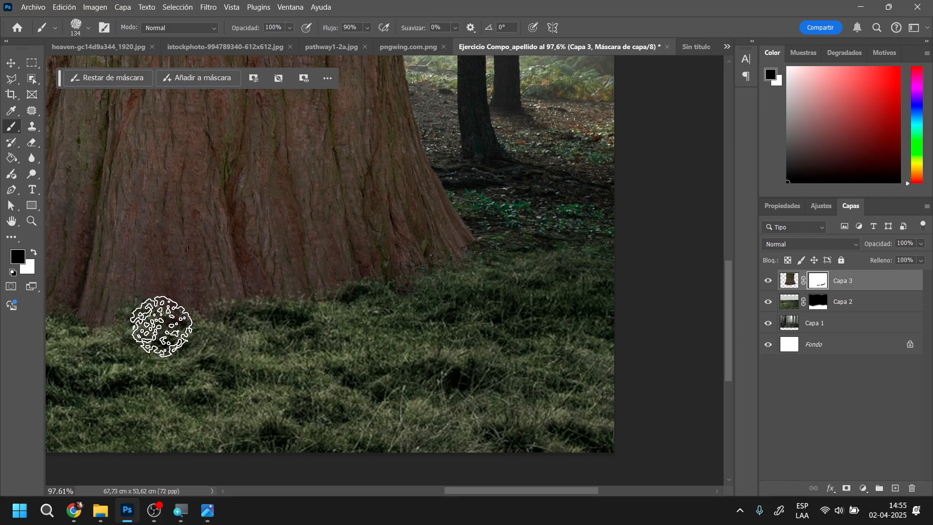
{"action": "left_click_drag", "start_coordinate": [502, 491], "coordinate": [425, 490]}
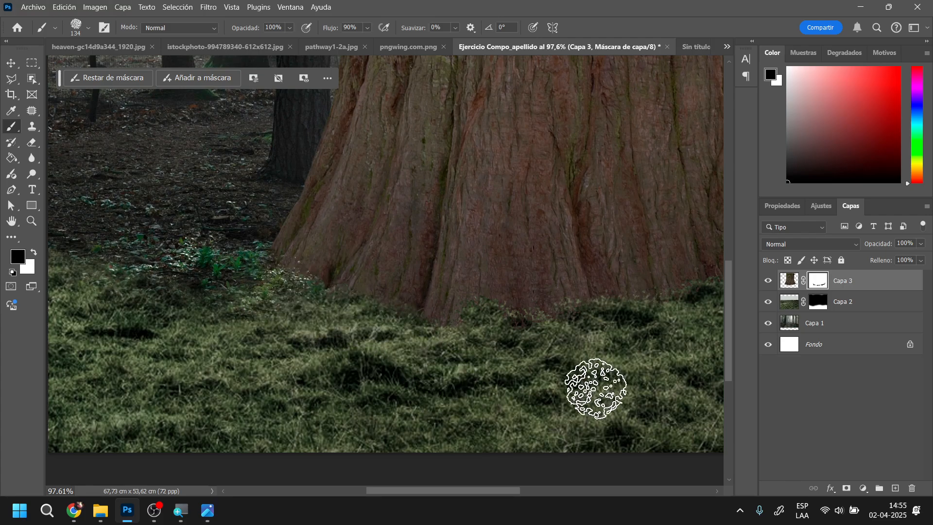
Create a new layer directly above Capa 2 and sample a light grey from the mist beside the trunk as foreground colour
{"action": "left_click_drag", "start_coordinate": [729, 339], "coordinate": [730, 297]}
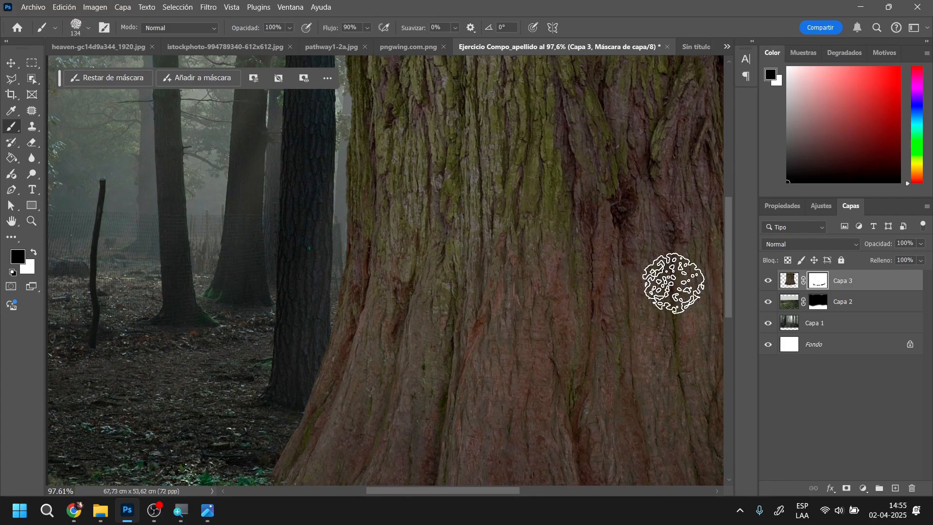
{"action": "scroll", "coordinate": [558, 306], "scroll_direction": "down", "scroll_amount": 5}
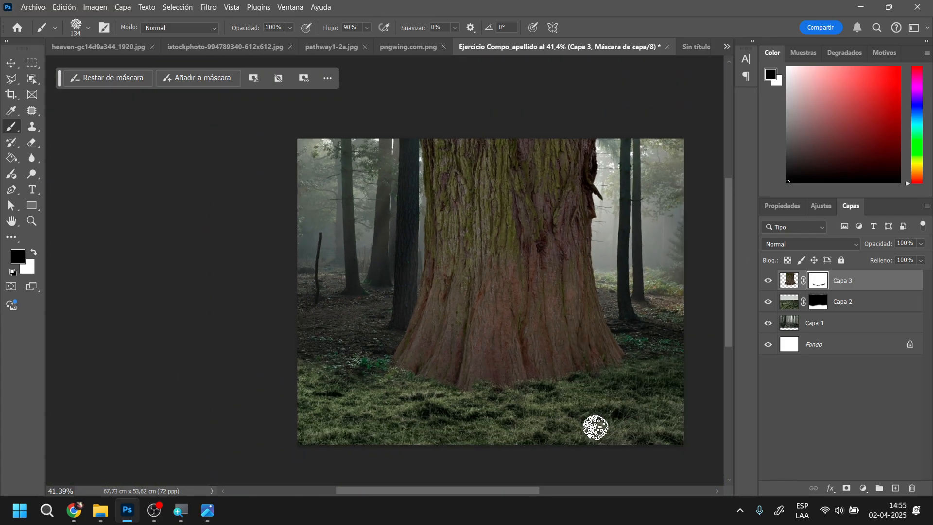
{"action": "scroll", "coordinate": [608, 401], "scroll_direction": "up", "scroll_amount": 3}
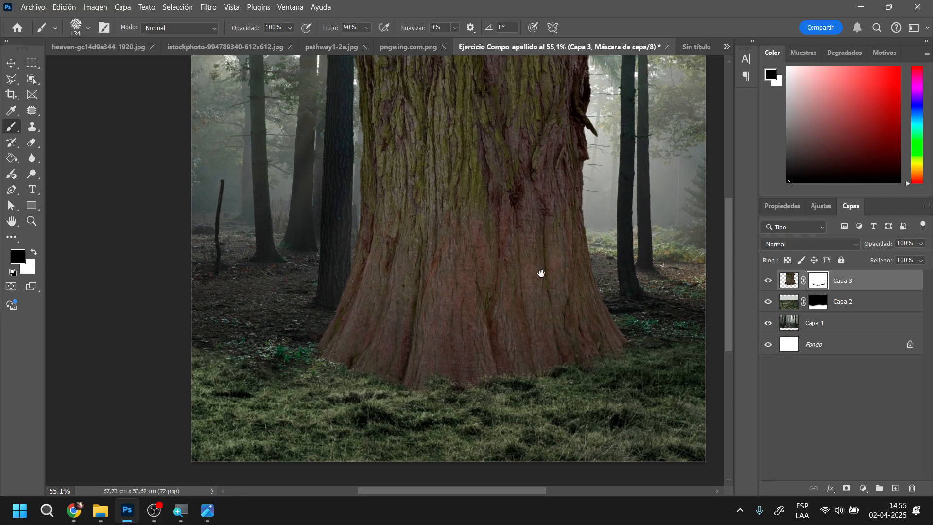
{"action": "scroll", "coordinate": [540, 273], "scroll_direction": "up", "scroll_amount": 2}
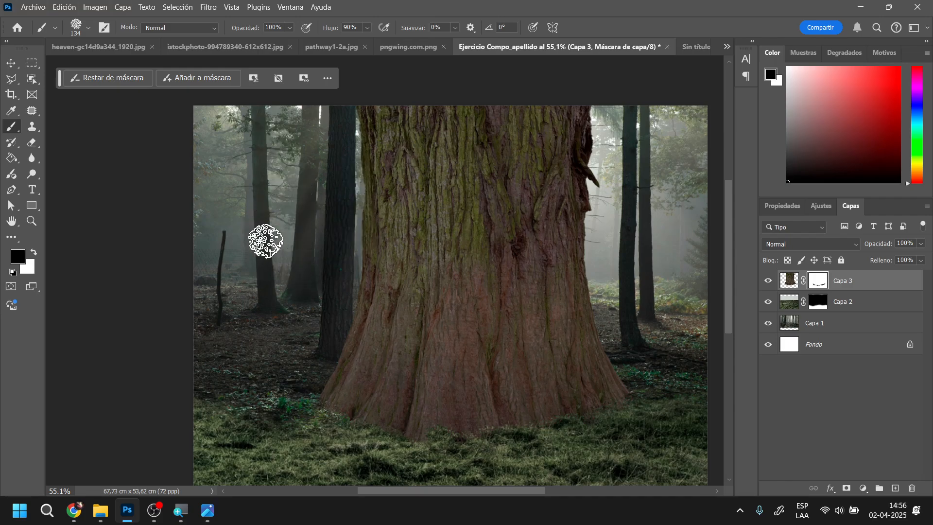
{"action": "left_click", "coordinate": [885, 305]}
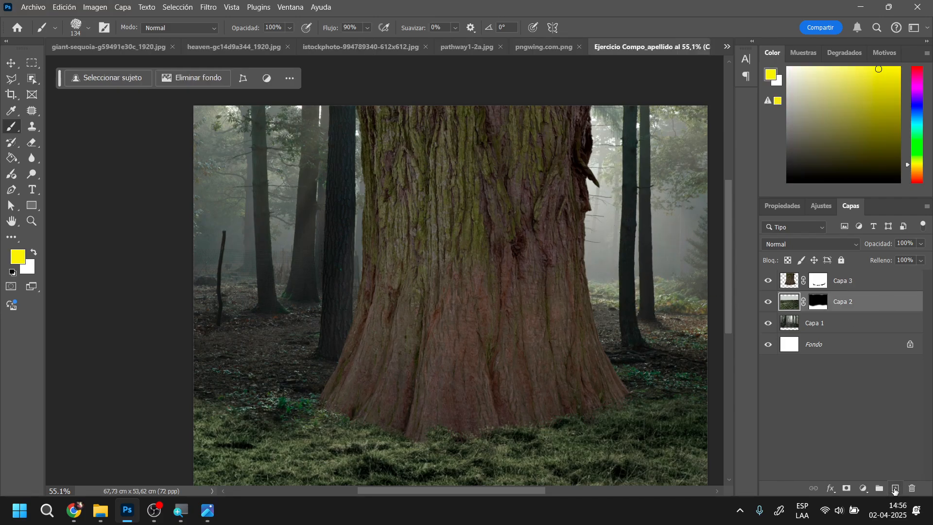
{"action": "left_click", "coordinate": [896, 489]}
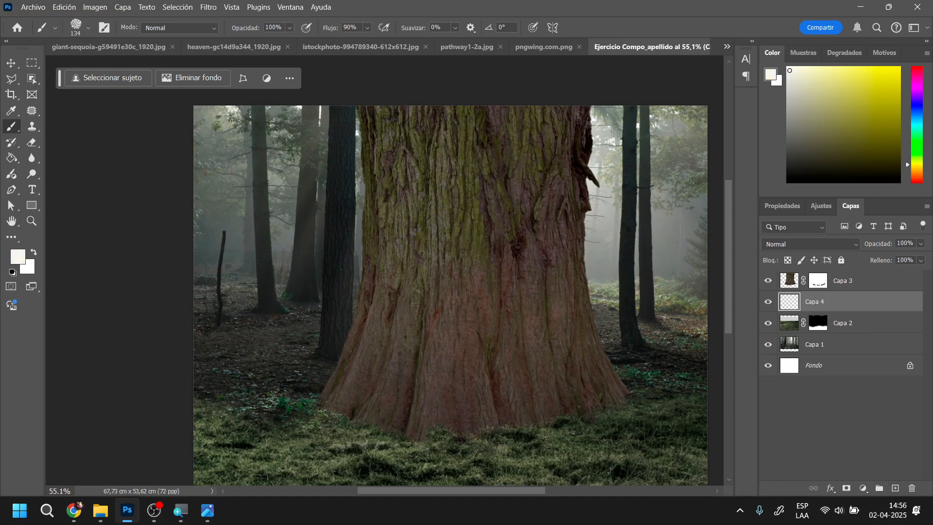
{"action": "left_click", "coordinate": [609, 223], "text": "alt"}
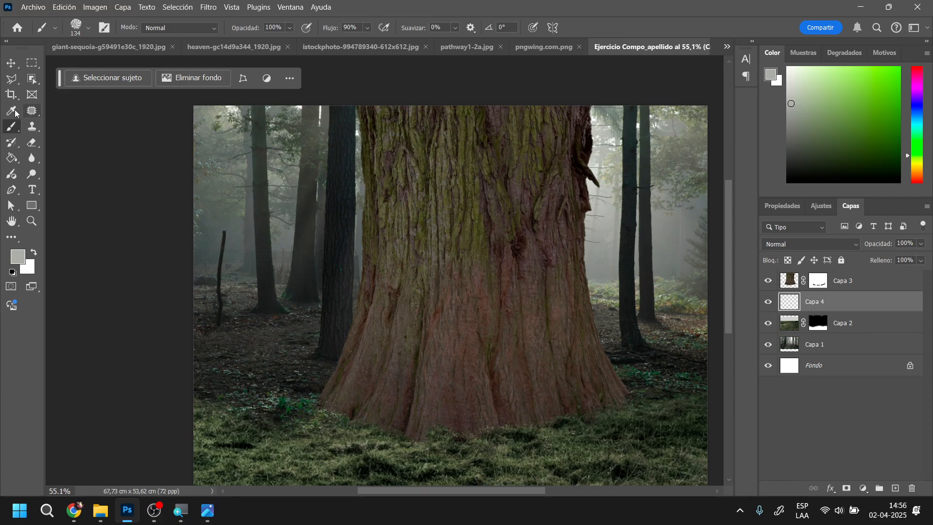
Choose the soft round Flujo y opacidad de presión circular suave brush at 178 px with 0% hardness
{"action": "right_click", "coordinate": [390, 184]}
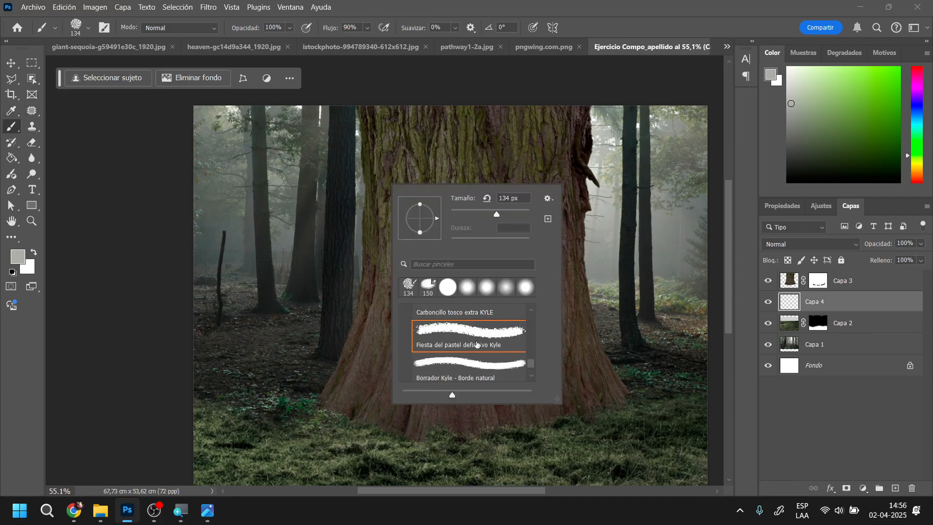
{"action": "scroll", "coordinate": [480, 347], "scroll_direction": "down", "scroll_amount": 2}
{"action": "scroll", "coordinate": [480, 347], "scroll_direction": "up", "scroll_amount": 2}
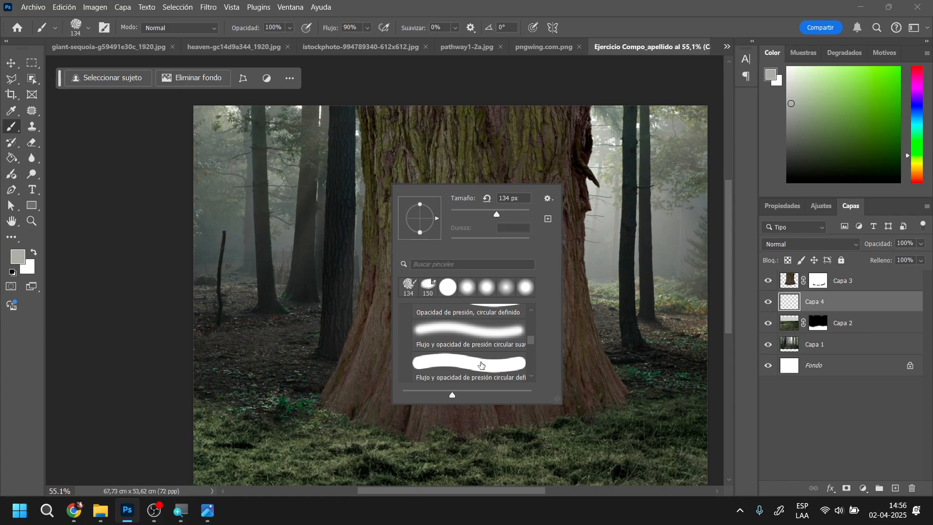
{"action": "left_click", "coordinate": [481, 365]}
{"action": "left_click", "coordinate": [515, 342]}
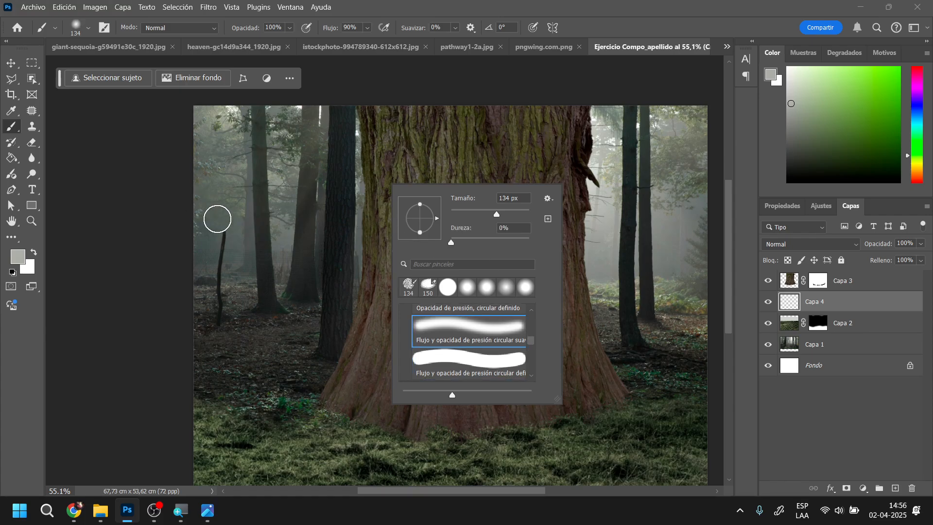
{"action": "left_click_drag", "start_coordinate": [499, 214], "coordinate": [504, 214]}
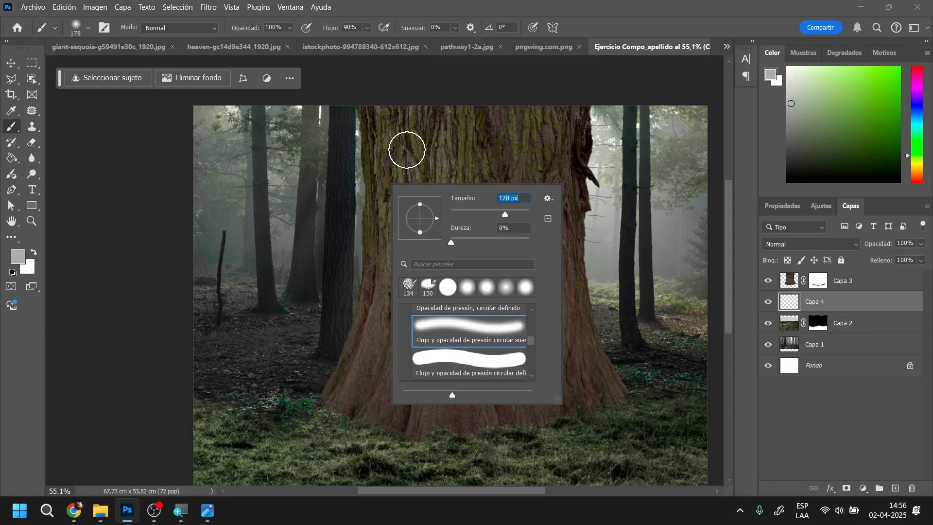
Paint light grey mist bands on Capa 4 fanning outward from both sides of the trunk across the forest background
{"action": "mouse_move", "coordinate": [408, 136]}
{"action": "left_mouse_down"}
{"action": "mouse_move", "coordinate": [290, 100]}
{"action": "mouse_move", "coordinate": [418, 169]}
{"action": "mouse_move", "coordinate": [214, 155]}
{"action": "left_mouse_up"}
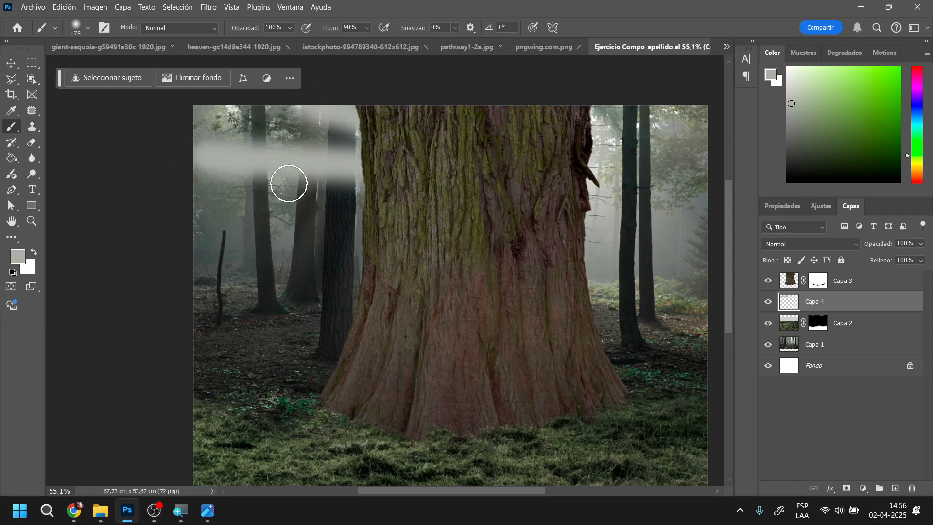
{"action": "left_click_drag", "start_coordinate": [400, 203], "coordinate": [223, 249]}
{"action": "left_click_drag", "start_coordinate": [401, 277], "coordinate": [79, 343]}
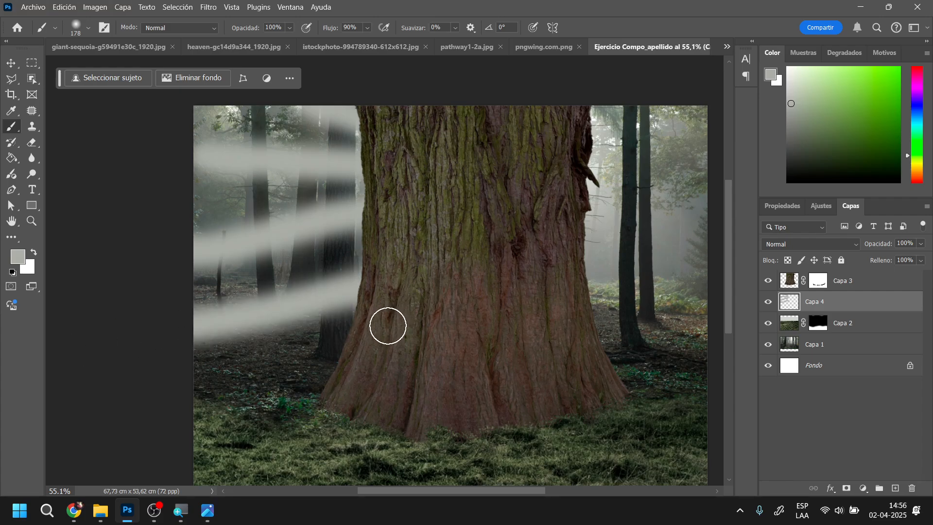
{"action": "left_click_drag", "start_coordinate": [388, 323], "coordinate": [239, 380]}
{"action": "left_click_drag", "start_coordinate": [778, 126], "coordinate": [591, 138]}
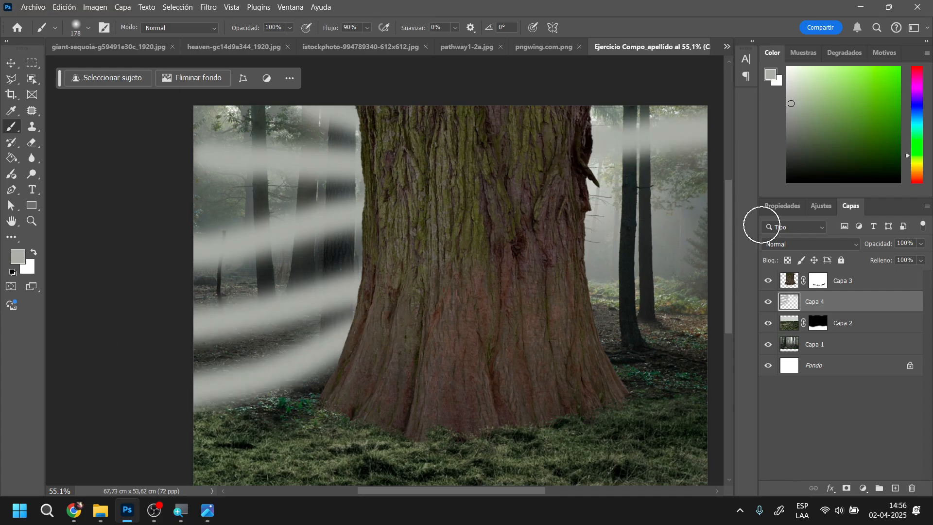
{"action": "left_click_drag", "start_coordinate": [580, 182], "coordinate": [761, 225]}
{"action": "left_click_drag", "start_coordinate": [567, 220], "coordinate": [751, 275]}
{"action": "left_click_drag", "start_coordinate": [588, 267], "coordinate": [763, 366]}
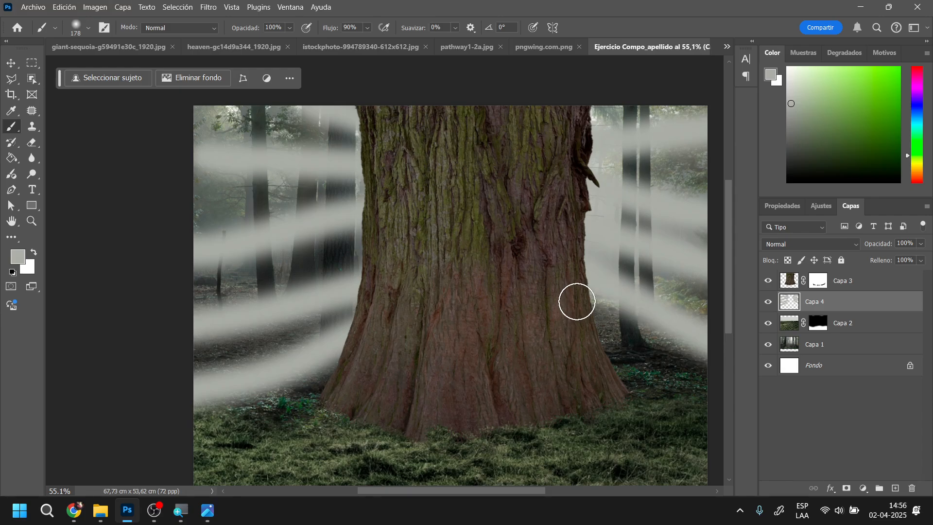
{"action": "left_click_drag", "start_coordinate": [577, 301], "coordinate": [785, 414]}
Paint vertical grey strokes on Capa 4 along both trunk edges to join the mist bands
{"action": "left_click_drag", "start_coordinate": [588, 256], "coordinate": [605, 204]}
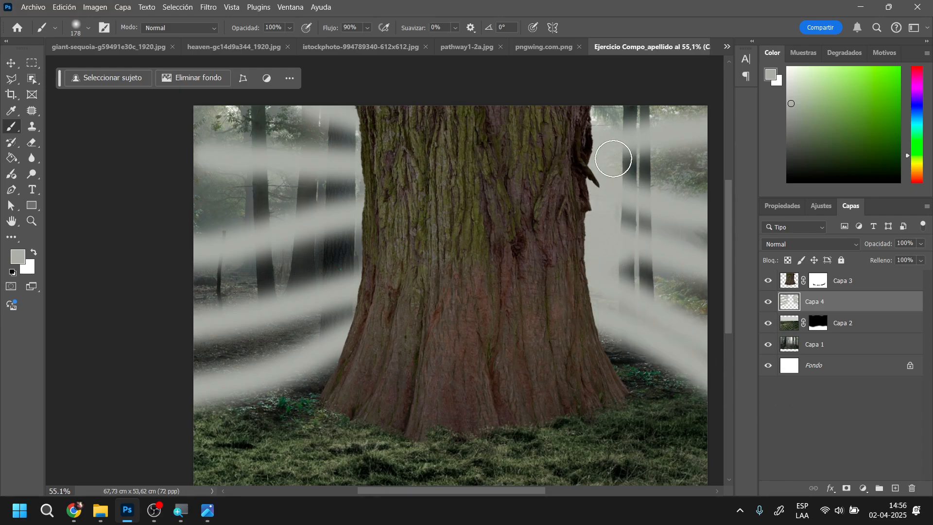
{"action": "mouse_move", "coordinate": [613, 159]}
{"action": "left_mouse_down"}
{"action": "mouse_move", "coordinate": [591, 128]}
{"action": "mouse_move", "coordinate": [592, 87]}
{"action": "left_mouse_up"}
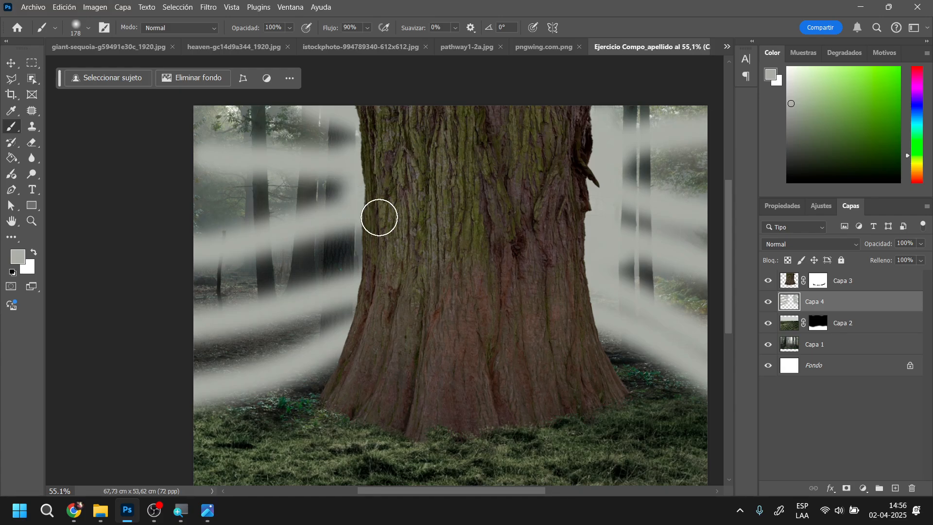
{"action": "mouse_move", "coordinate": [373, 269]}
{"action": "left_mouse_down"}
{"action": "mouse_move", "coordinate": [277, 260]}
{"action": "mouse_move", "coordinate": [365, 266]}
{"action": "left_mouse_up"}
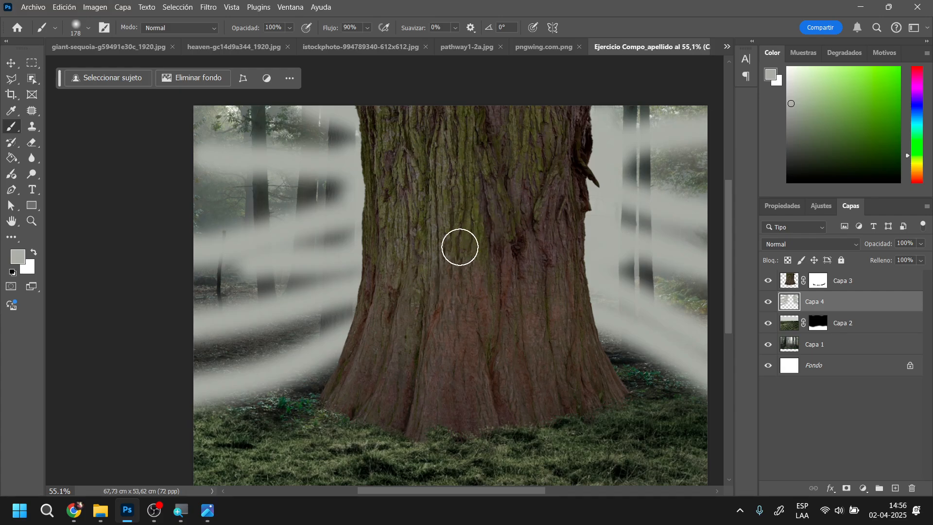
Soften the painted mist on Capa 4 with a 64 px Gaussian blur and lower the layer's opacity to 65%
{"action": "right_click", "coordinate": [463, 206]}
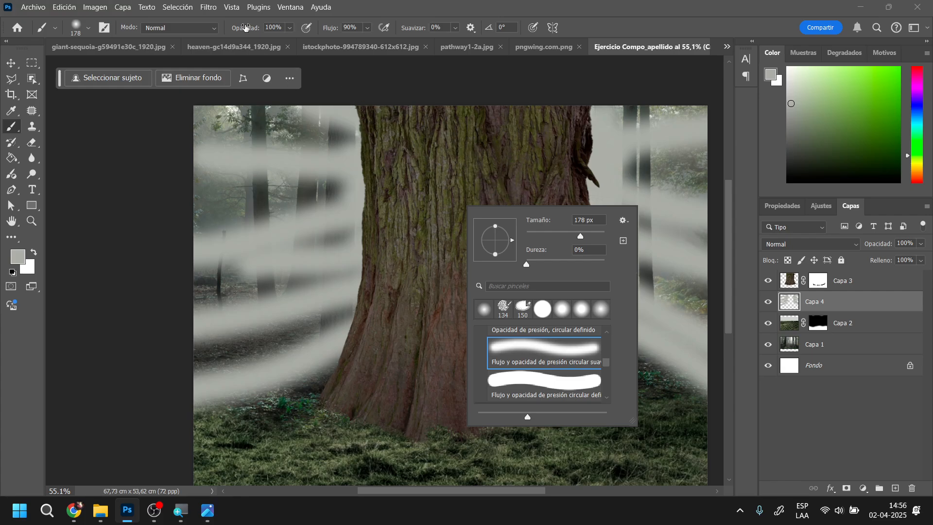
{"action": "left_click", "coordinate": [210, 8]}
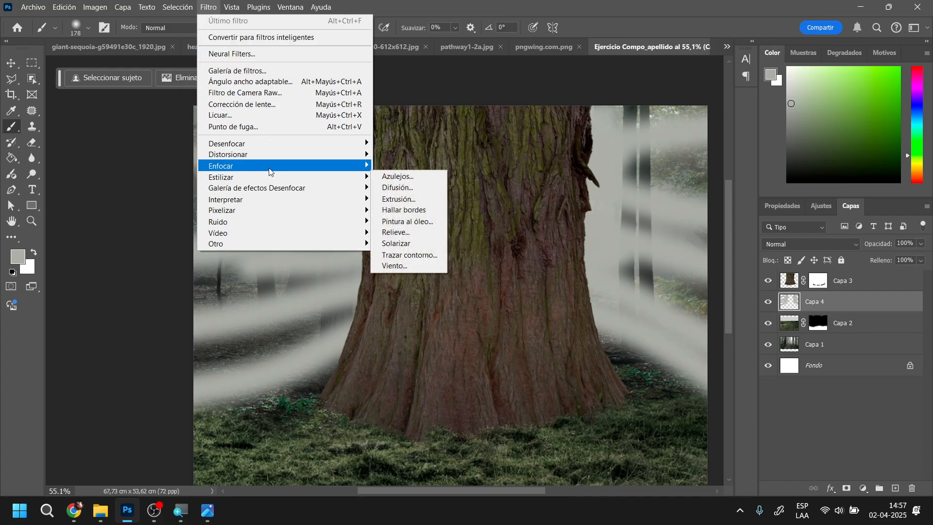
{"action": "mouse_move", "coordinate": [256, 172]}
{"action": "mouse_move", "coordinate": [231, 145]}
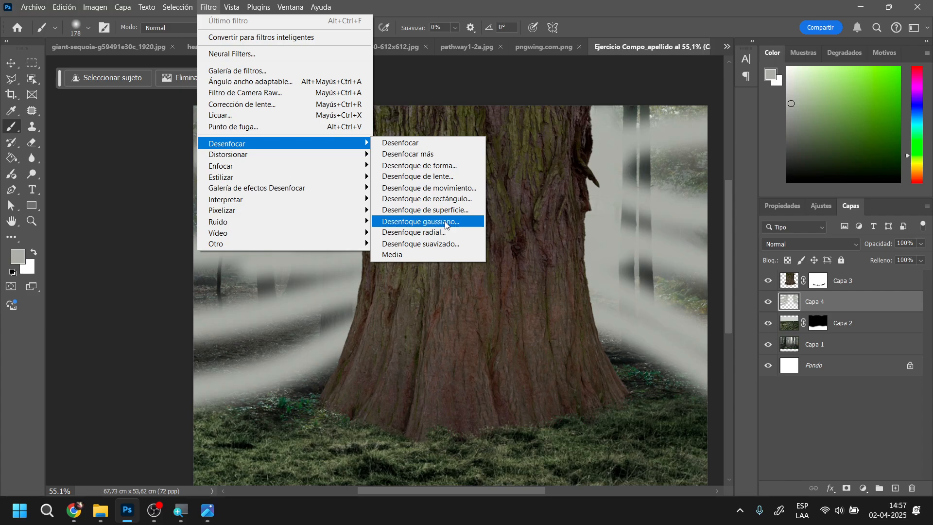
{"action": "left_click", "coordinate": [445, 222]}
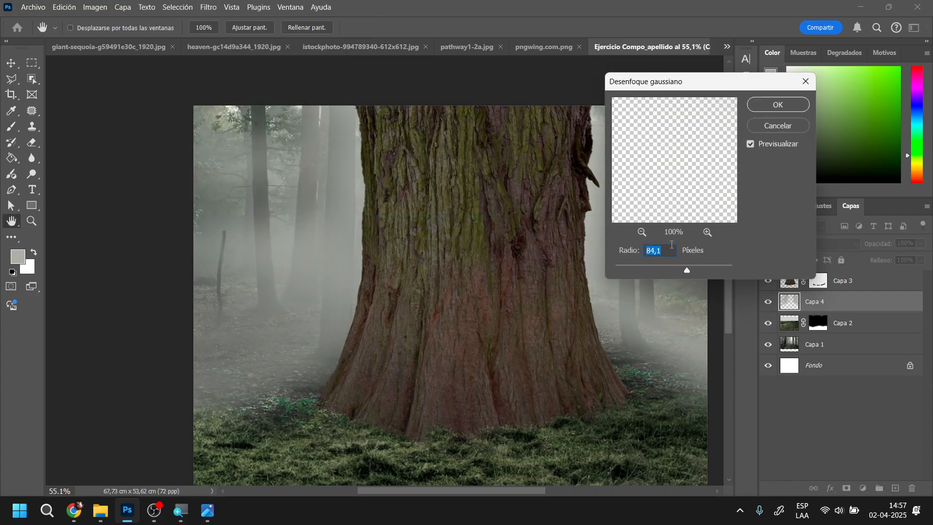
{"action": "left_click_drag", "start_coordinate": [687, 273], "coordinate": [683, 271]}
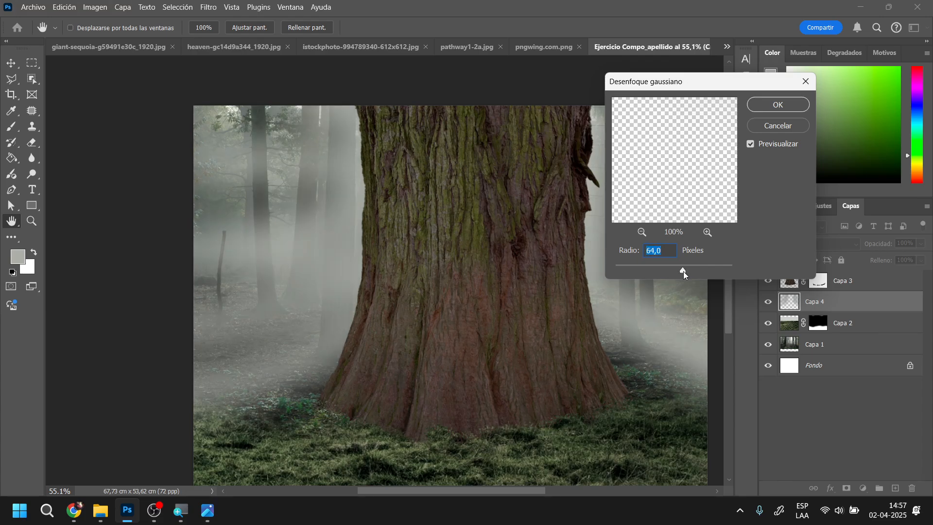
{"action": "left_click", "coordinate": [777, 105]}
{"action": "key", "text": "b"}
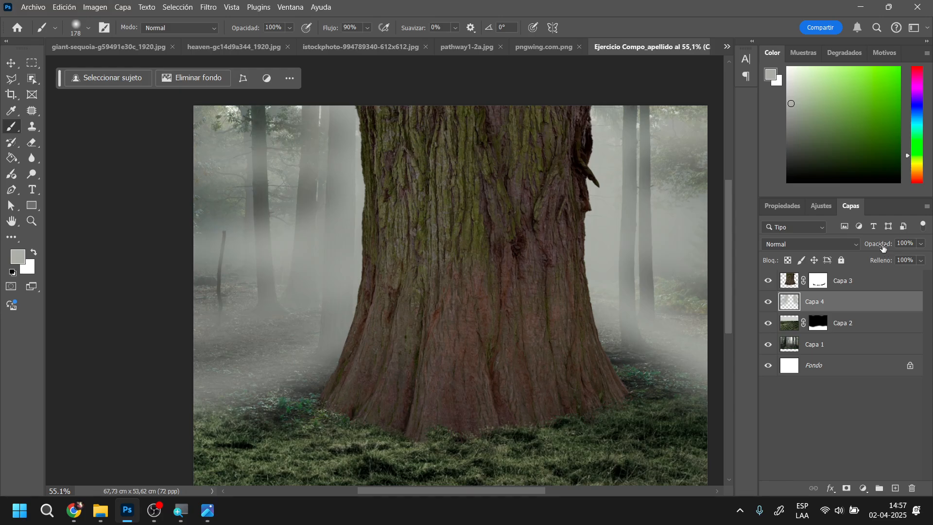
{"action": "left_click_drag", "start_coordinate": [876, 249], "coordinate": [877, 247]}
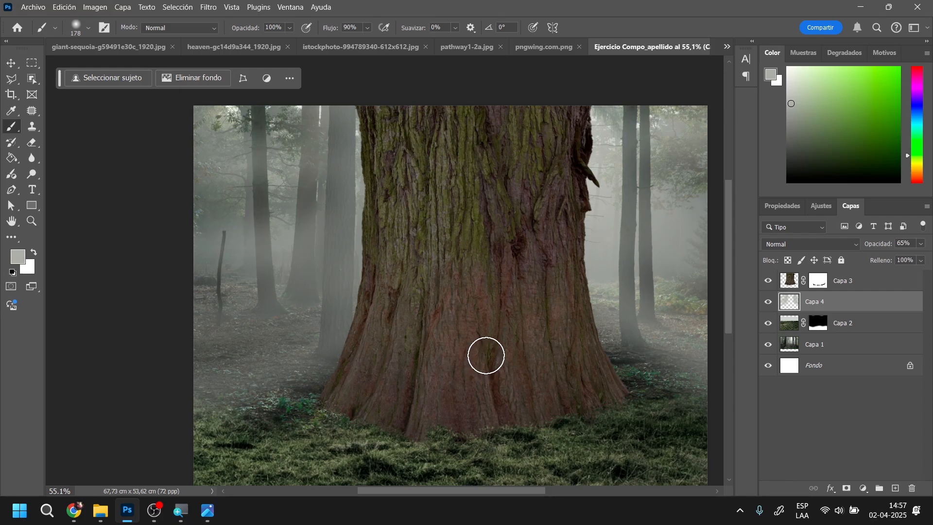
Create a new layer directly above Capa 3 and sample black from the dark shadows around the trunk's base as foreground colour
{"action": "scroll", "coordinate": [486, 345], "scroll_direction": "down", "scroll_amount": 2}
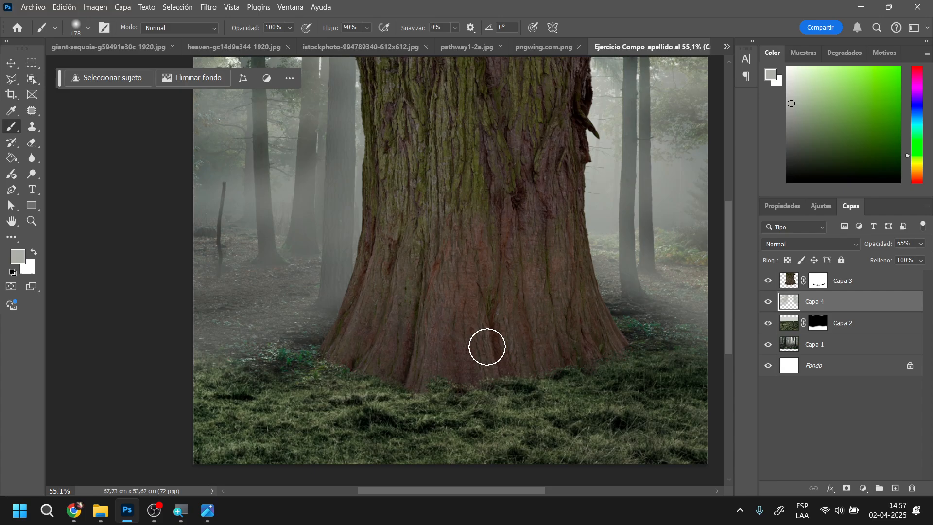
{"action": "scroll", "coordinate": [486, 348], "scroll_direction": "down", "scroll_amount": 1}
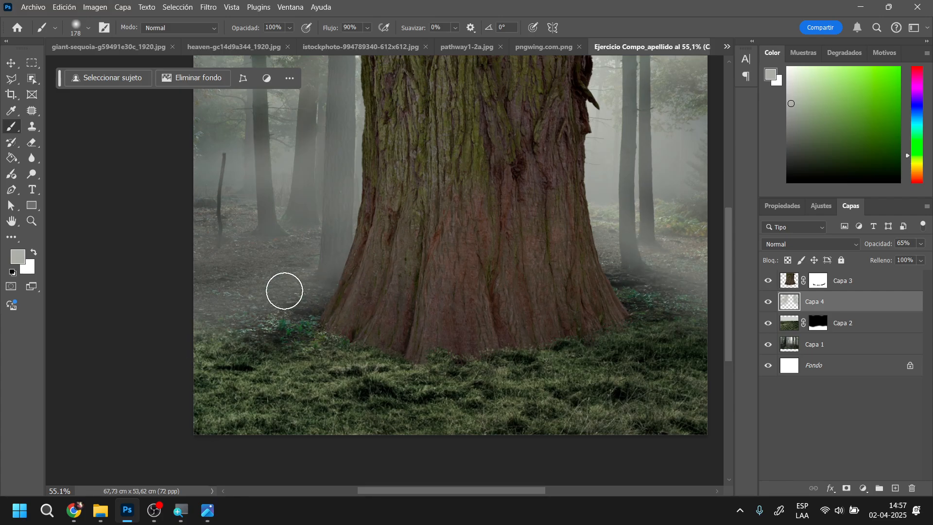
{"action": "left_click", "coordinate": [881, 282]}
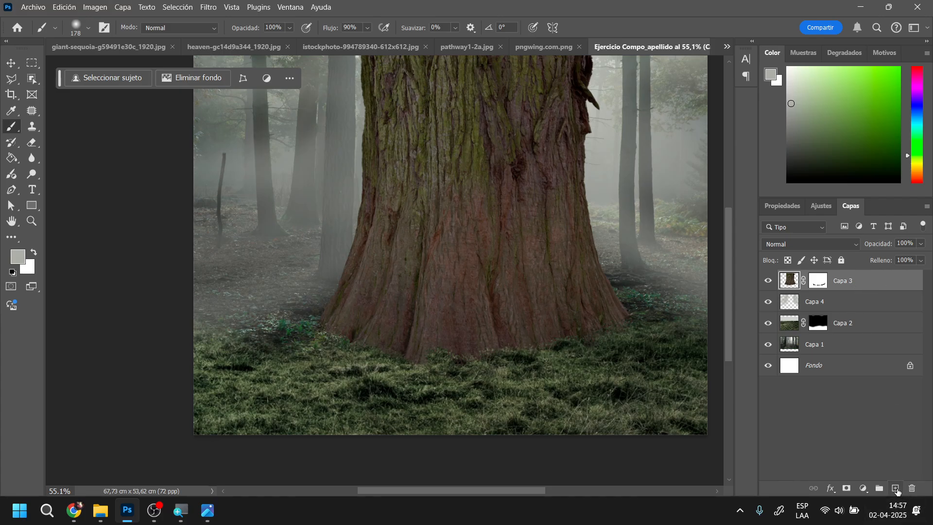
{"action": "left_click", "coordinate": [895, 489]}
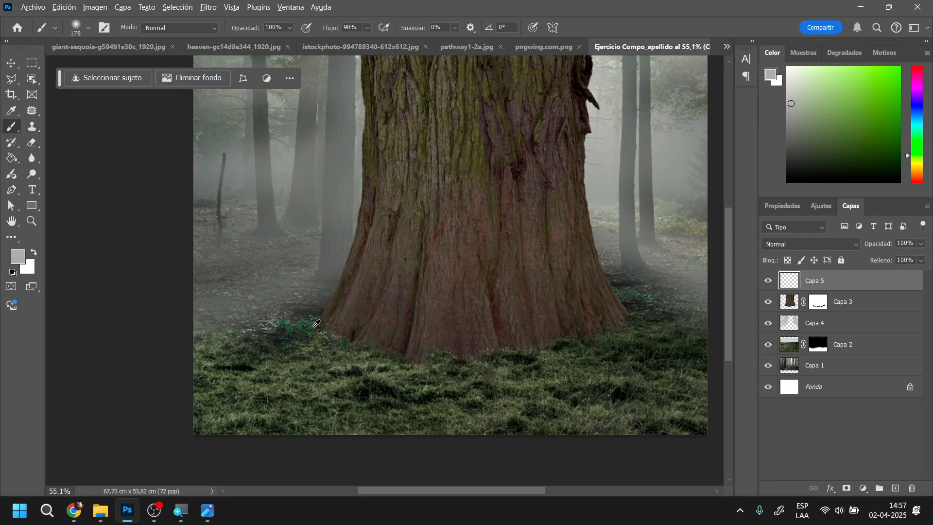
{"action": "left_click_drag", "start_coordinate": [317, 324], "coordinate": [278, 342]}
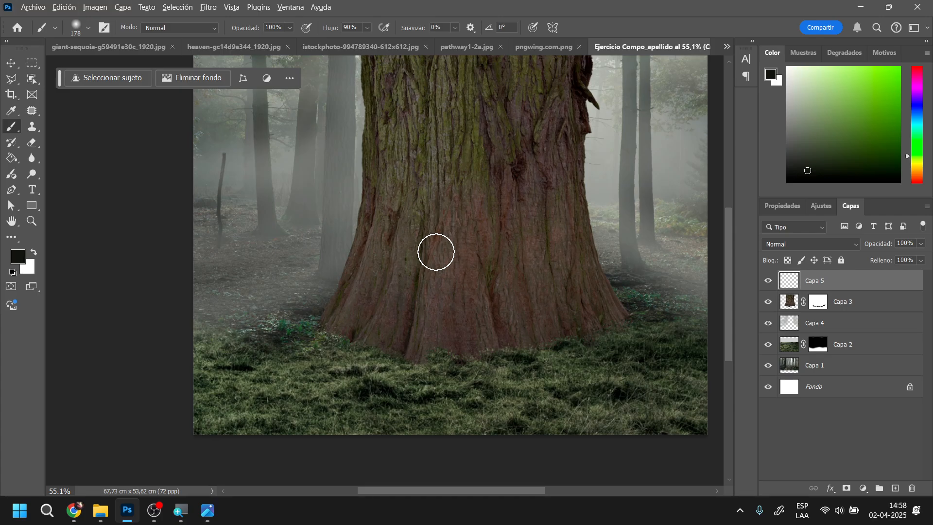
{"action": "mouse_move", "coordinate": [371, 336]}
{"action": "left_mouse_down"}
{"action": "mouse_move", "coordinate": [374, 374]}
{"action": "mouse_move", "coordinate": [389, 383]}
{"action": "left_mouse_up"}
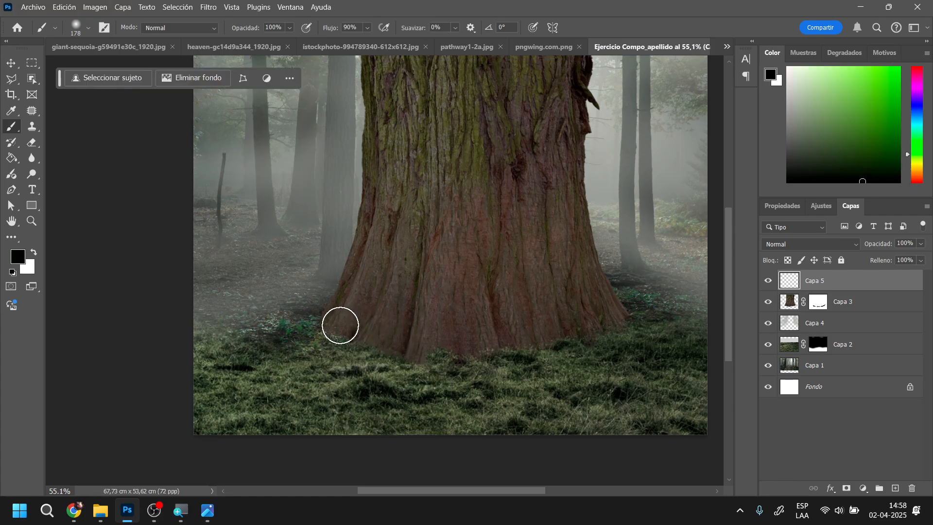
Paint broad black shadow strokes on Capa 5 fanning outward from the trunk's base until they cover the foreground grass
{"action": "mouse_move", "coordinate": [340, 325]}
{"action": "left_mouse_down"}
{"action": "mouse_move", "coordinate": [198, 413]}
{"action": "mouse_move", "coordinate": [333, 343]}
{"action": "mouse_move", "coordinate": [189, 454]}
{"action": "left_mouse_up"}
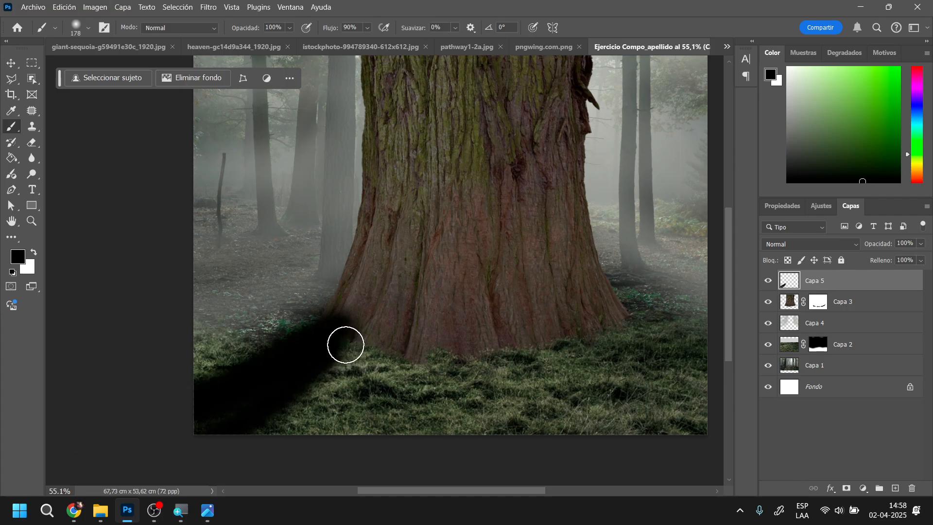
{"action": "mouse_move", "coordinate": [345, 344]}
{"action": "left_mouse_down"}
{"action": "mouse_move", "coordinate": [246, 467]}
{"action": "mouse_move", "coordinate": [325, 455]}
{"action": "left_mouse_up"}
{"action": "left_click_drag", "start_coordinate": [399, 348], "coordinate": [381, 460]}
{"action": "left_click_drag", "start_coordinate": [409, 364], "coordinate": [429, 454]}
{"action": "left_click_drag", "start_coordinate": [470, 372], "coordinate": [491, 432]}
{"action": "mouse_move", "coordinate": [528, 328]}
{"action": "left_mouse_down"}
{"action": "mouse_move", "coordinate": [515, 433]}
{"action": "mouse_move", "coordinate": [642, 432]}
{"action": "left_mouse_up"}
{"action": "mouse_move", "coordinate": [585, 323]}
{"action": "left_mouse_down"}
{"action": "mouse_move", "coordinate": [695, 384]}
{"action": "mouse_move", "coordinate": [671, 359]}
{"action": "mouse_move", "coordinate": [720, 448]}
{"action": "left_mouse_up"}
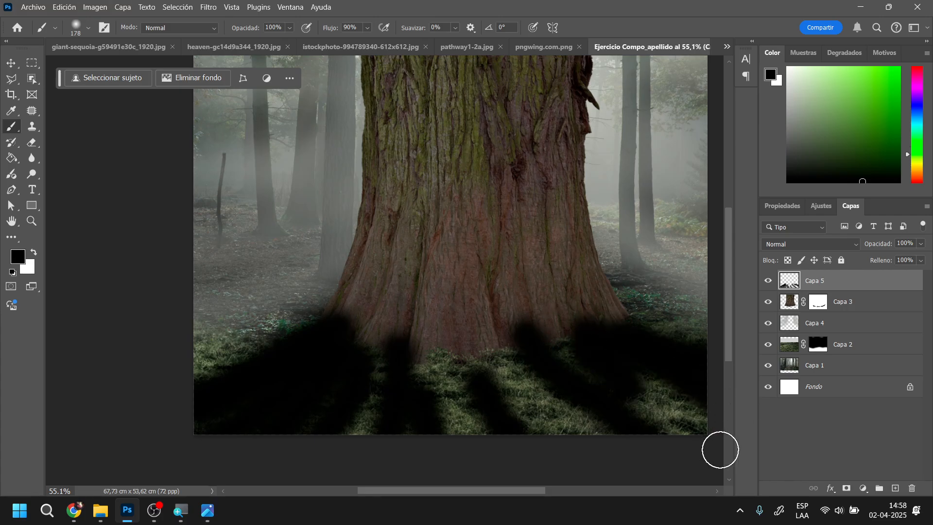
{"action": "left_click_drag", "start_coordinate": [521, 338], "coordinate": [579, 433]}
{"action": "left_click_drag", "start_coordinate": [488, 352], "coordinate": [539, 437]}
{"action": "left_click_drag", "start_coordinate": [473, 338], "coordinate": [482, 455]}
{"action": "mouse_move", "coordinate": [434, 359]}
{"action": "left_mouse_down"}
{"action": "mouse_move", "coordinate": [457, 468]}
{"action": "mouse_move", "coordinate": [417, 363]}
{"action": "mouse_move", "coordinate": [348, 439]}
{"action": "left_mouse_up"}
{"action": "left_click_drag", "start_coordinate": [379, 357], "coordinate": [384, 406]}
{"action": "left_click_drag", "start_coordinate": [511, 345], "coordinate": [545, 413]}
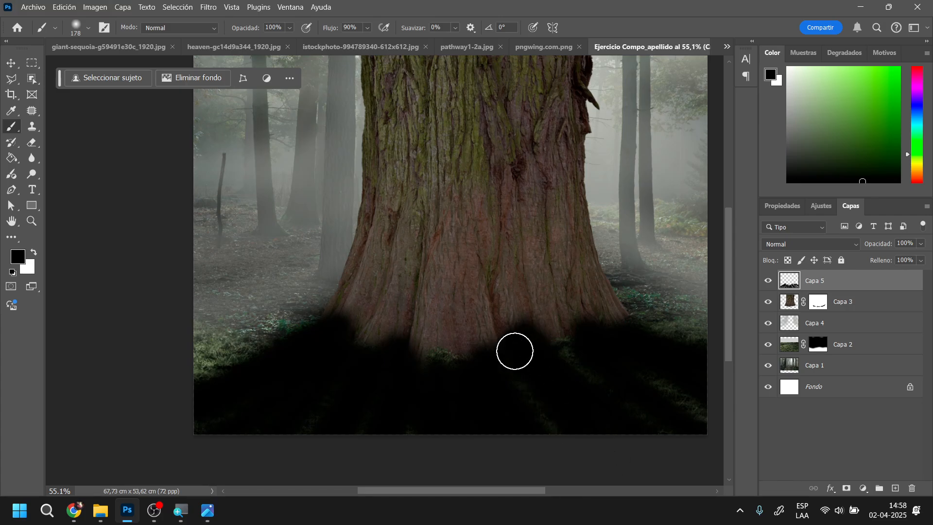
Enlarge the soft brush to 309 px and paint black up the middle of the trunk and over the remaining grass on Capa 5
{"action": "right_click", "coordinate": [516, 348]}
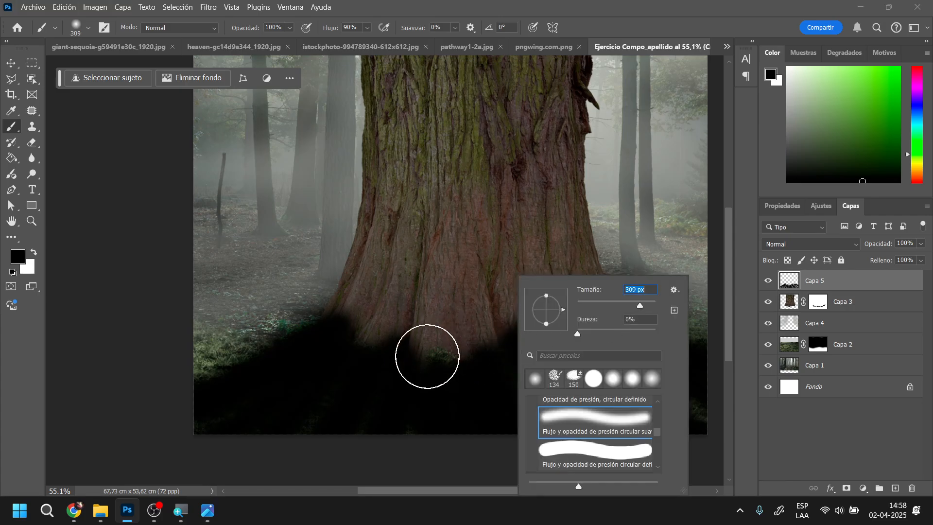
{"action": "mouse_move", "coordinate": [427, 356]}
{"action": "left_mouse_down"}
{"action": "mouse_move", "coordinate": [527, 330]}
{"action": "mouse_move", "coordinate": [394, 304]}
{"action": "mouse_move", "coordinate": [541, 286]}
{"action": "mouse_move", "coordinate": [415, 245]}
{"action": "mouse_move", "coordinate": [523, 223]}
{"action": "mouse_move", "coordinate": [428, 196]}
{"action": "mouse_move", "coordinate": [490, 174]}
{"action": "mouse_move", "coordinate": [510, 155]}
{"action": "mouse_move", "coordinate": [421, 133]}
{"action": "left_mouse_up"}
{"action": "scroll", "coordinate": [476, 164], "scroll_direction": "up", "scroll_amount": 2}
{"action": "scroll", "coordinate": [477, 164], "scroll_direction": "up", "scroll_amount": 3}
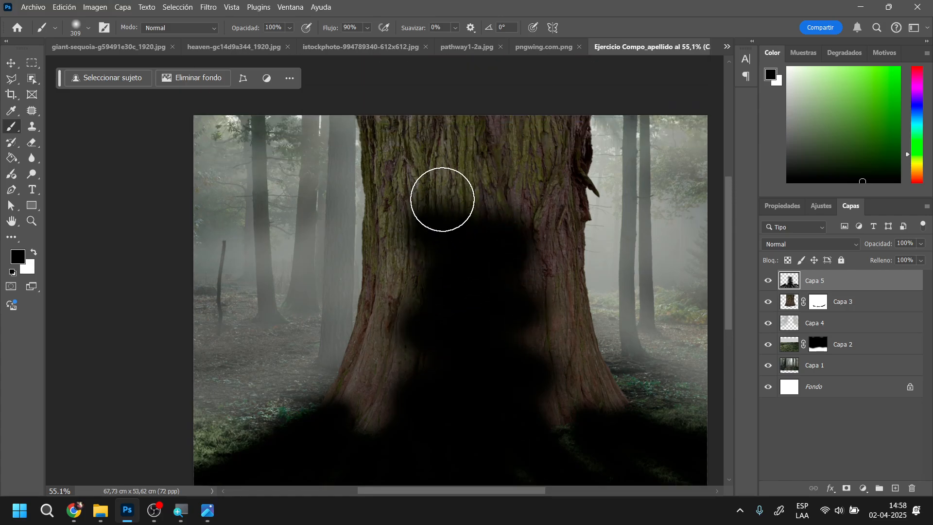
{"action": "mouse_move", "coordinate": [441, 200]}
{"action": "left_mouse_down"}
{"action": "mouse_move", "coordinate": [526, 178]}
{"action": "mouse_move", "coordinate": [453, 177]}
{"action": "mouse_move", "coordinate": [452, 167]}
{"action": "mouse_move", "coordinate": [542, 141]}
{"action": "mouse_move", "coordinate": [391, 115]}
{"action": "mouse_move", "coordinate": [536, 117]}
{"action": "left_mouse_up"}
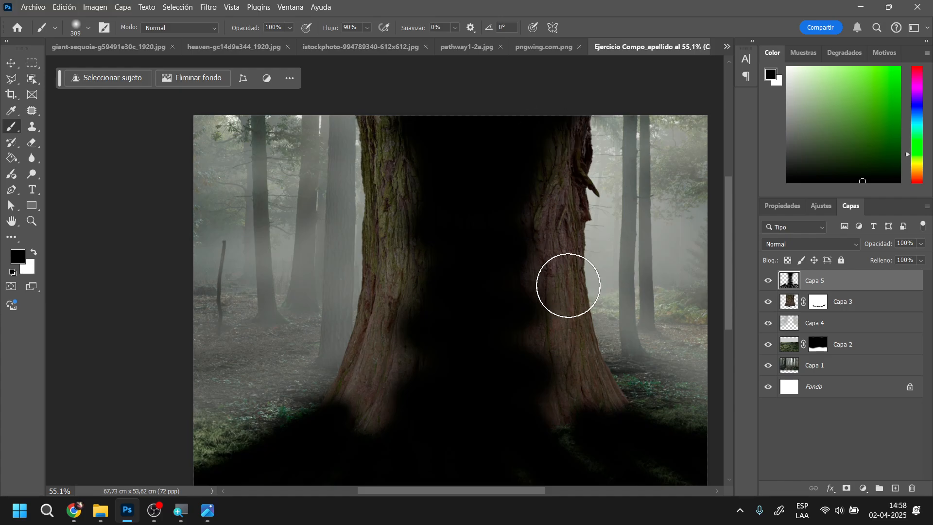
{"action": "scroll", "coordinate": [527, 327], "scroll_direction": "down", "scroll_amount": 5}
{"action": "left_click_drag", "start_coordinate": [656, 392], "coordinate": [722, 402]}
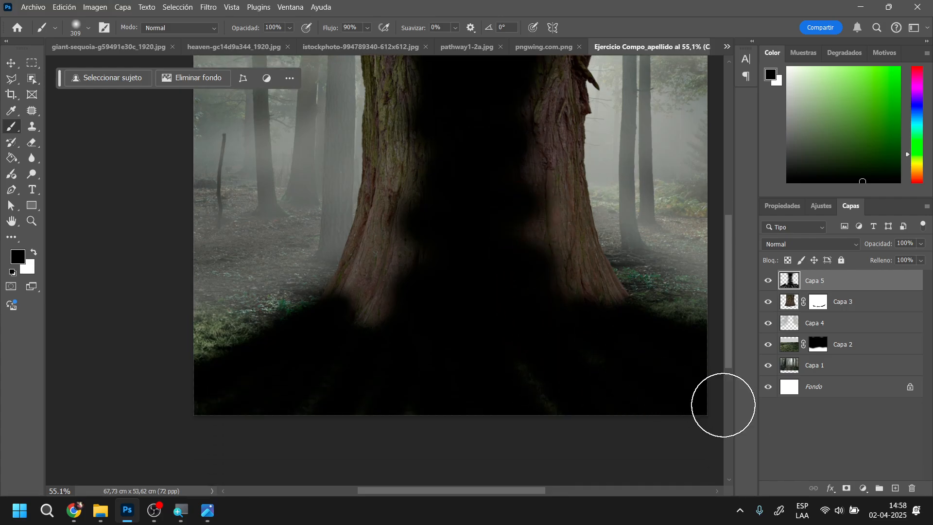
Apply a Gaussian blur with a 98.5 px radius to the black shadow on Capa 5
{"action": "left_click", "coordinate": [208, 7]}
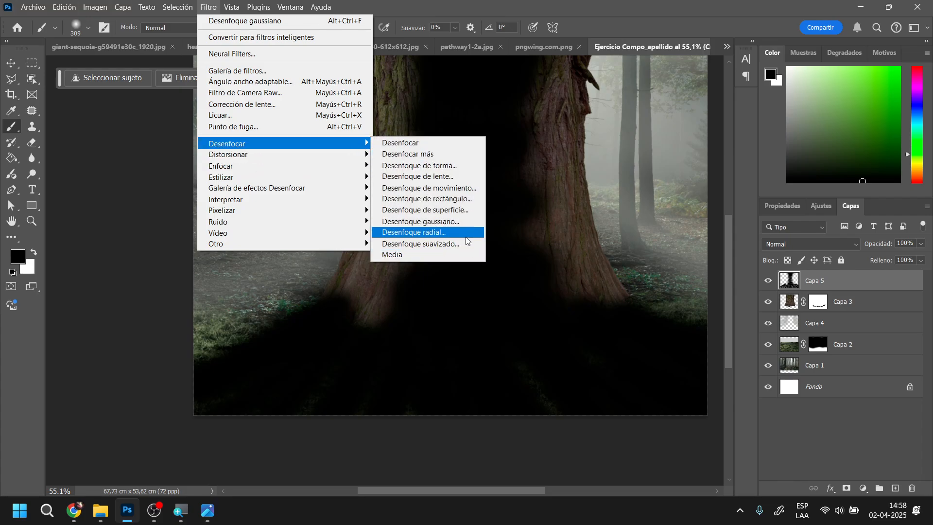
{"action": "left_click", "coordinate": [469, 223]}
{"action": "left_click_drag", "start_coordinate": [681, 272], "coordinate": [690, 270]}
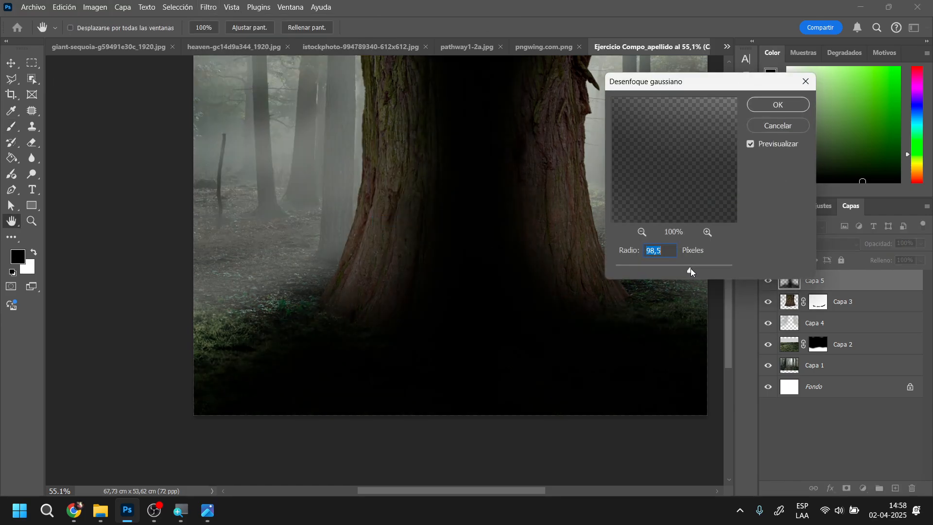
{"action": "left_click", "coordinate": [778, 106]}
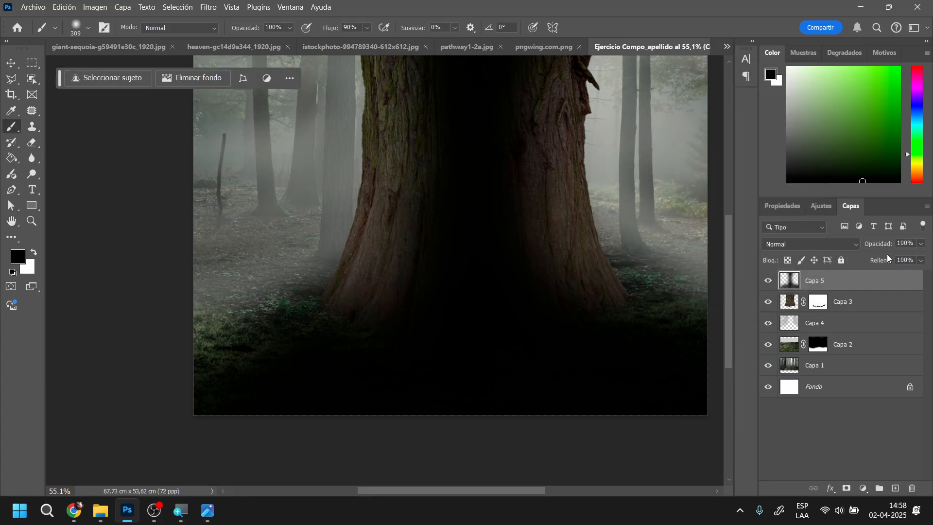
Set Capa 5's opacity to 57% and its blend mode to Multiplicar
{"action": "left_click_drag", "start_coordinate": [882, 248], "coordinate": [875, 245]}
{"action": "scroll", "coordinate": [544, 315], "scroll_direction": "up", "scroll_amount": 3}
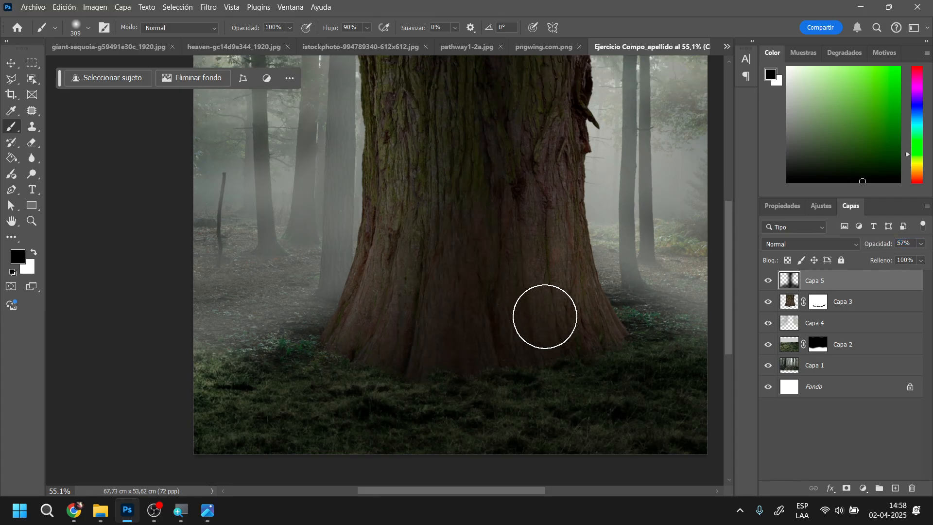
{"action": "scroll", "coordinate": [618, 329], "scroll_direction": "down", "scroll_amount": 1}
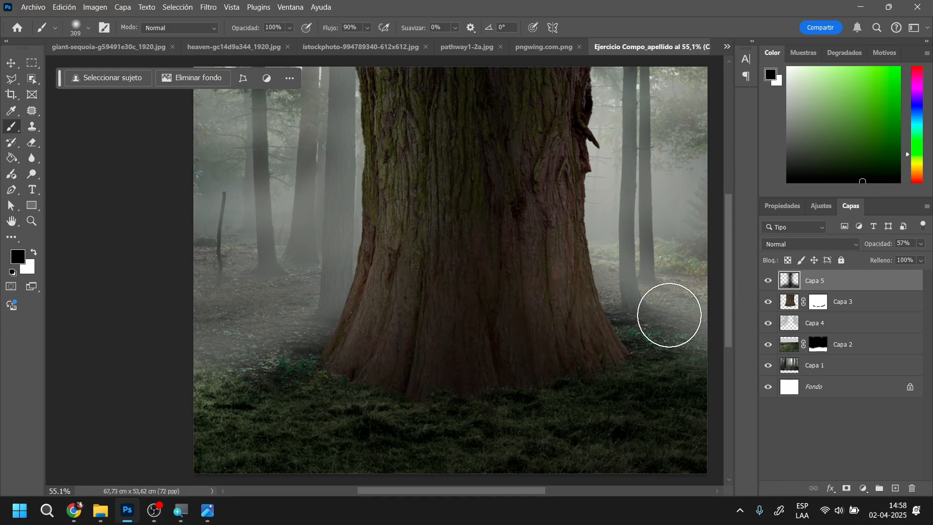
{"action": "left_click", "coordinate": [852, 246]}
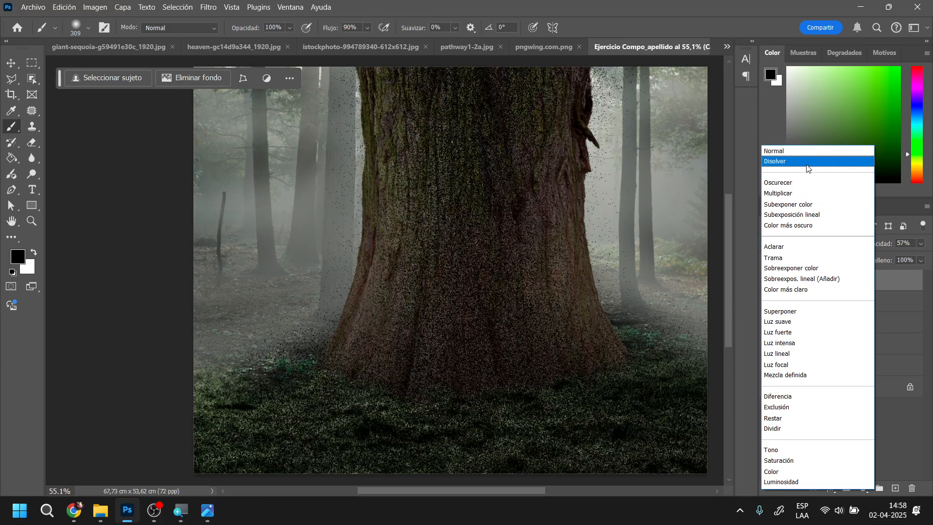
{"action": "left_click", "coordinate": [804, 193]}
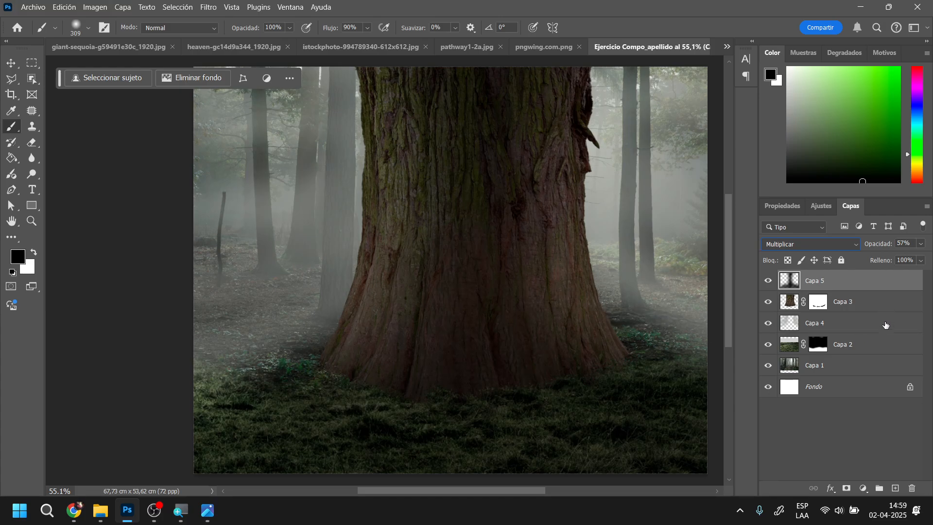
Create a new layer between Capa 3 and Capa 5 and sample a light grey from the background mist as foreground colour
{"action": "left_click", "coordinate": [889, 309]}
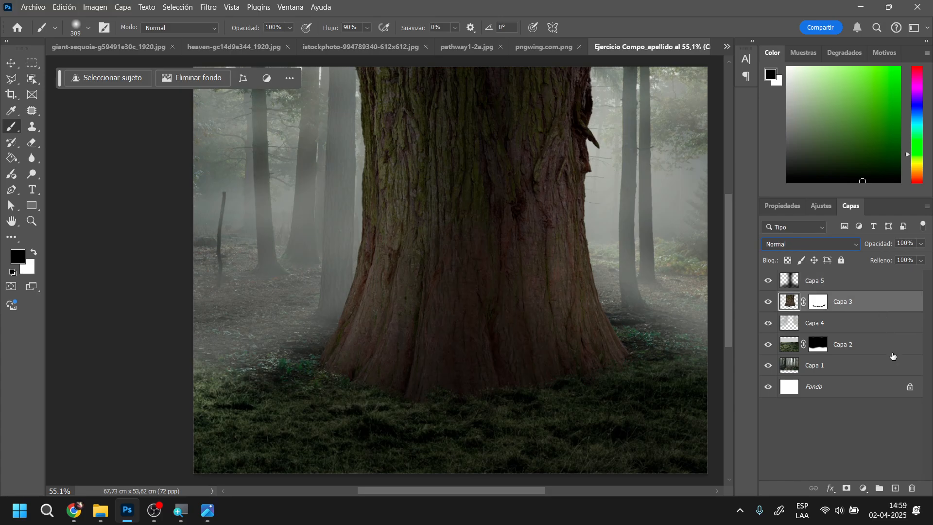
{"action": "left_click", "coordinate": [897, 488]}
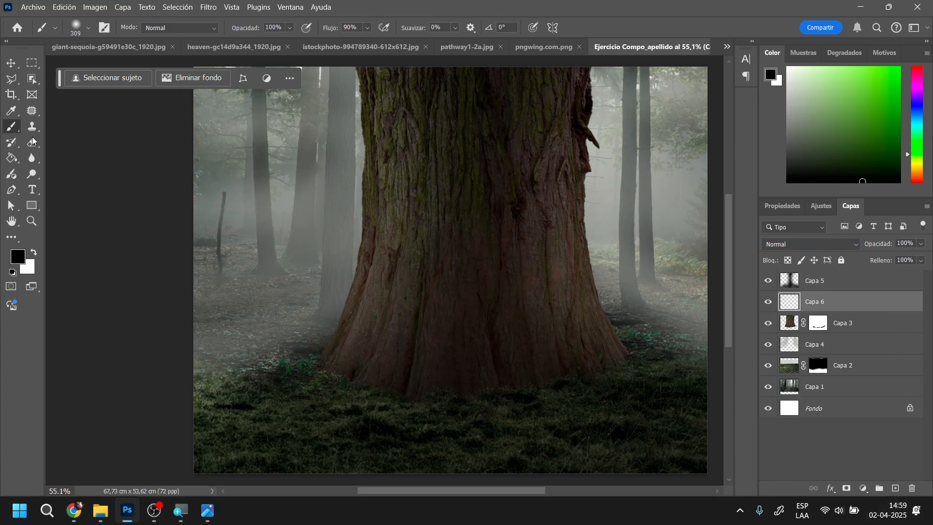
{"action": "left_click", "coordinate": [316, 160], "text": "alt"}
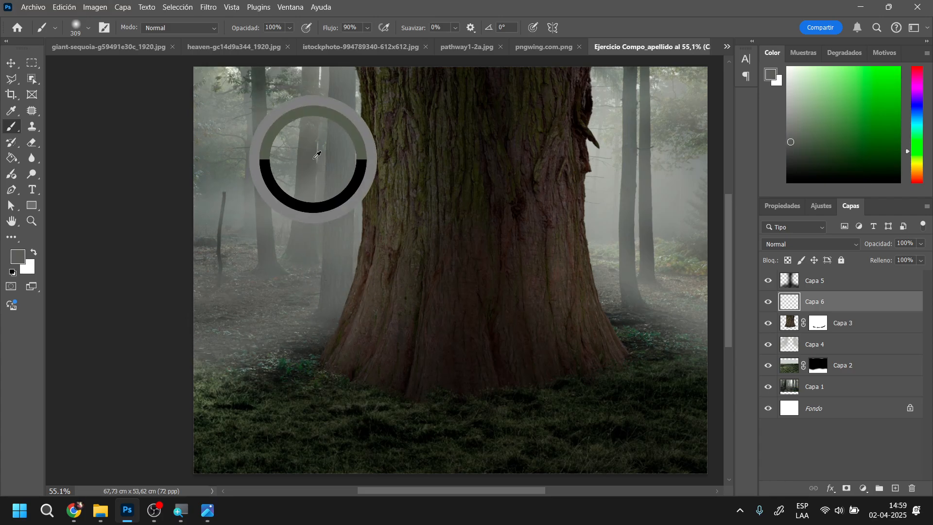
{"action": "mouse_move", "coordinate": [324, 144]}
{"action": "left_mouse_down"}
{"action": "mouse_move", "coordinate": [628, 188]}
{"action": "mouse_move", "coordinate": [593, 143]}
{"action": "mouse_move", "coordinate": [596, 151]}
{"action": "left_mouse_up"}
Reduce the soft brush to 23 px and paint thin light grey lines along both side edges of the trunk on Capa 6
{"action": "right_click", "coordinate": [598, 146]}
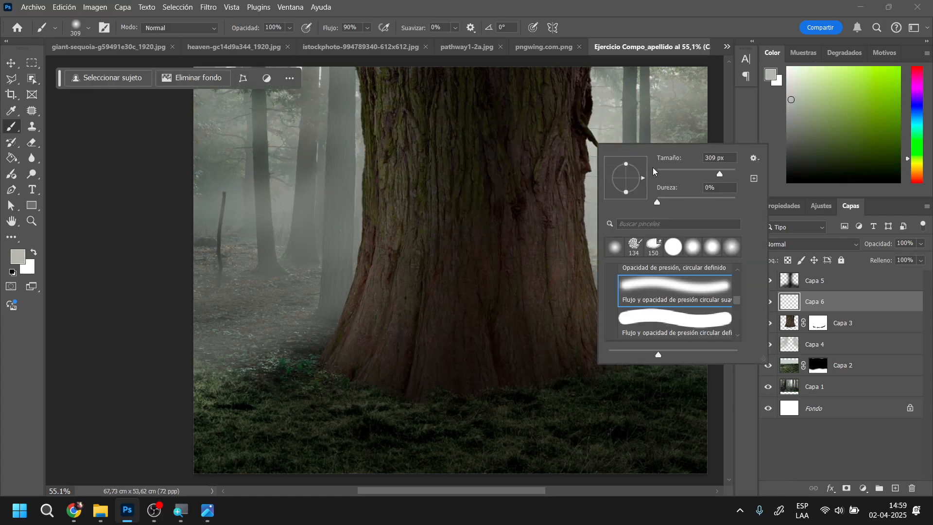
{"action": "mouse_move", "coordinate": [655, 172]}
{"action": "left_mouse_down"}
{"action": "mouse_move", "coordinate": [676, 171]}
{"action": "mouse_move", "coordinate": [666, 173]}
{"action": "left_mouse_up"}
{"action": "left_click_drag", "start_coordinate": [352, 68], "coordinate": [362, 129]}
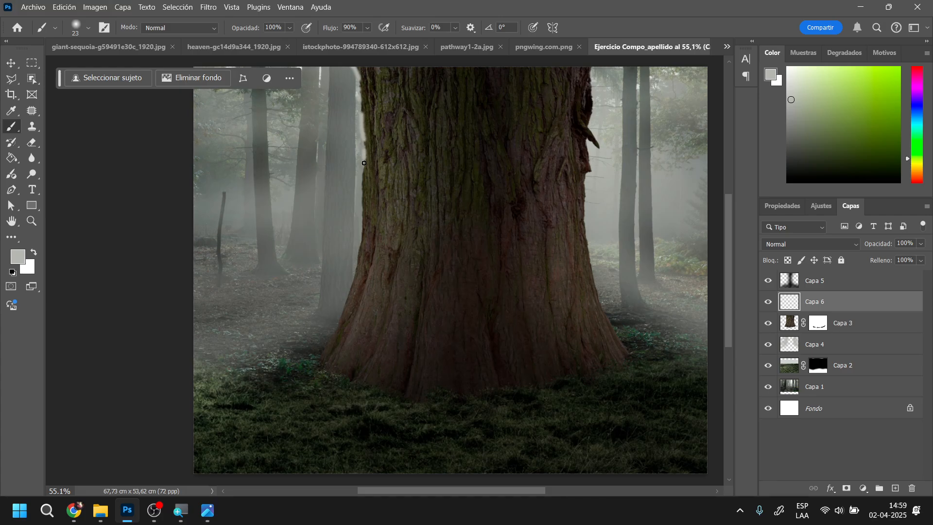
{"action": "left_click_drag", "start_coordinate": [362, 179], "coordinate": [349, 297]}
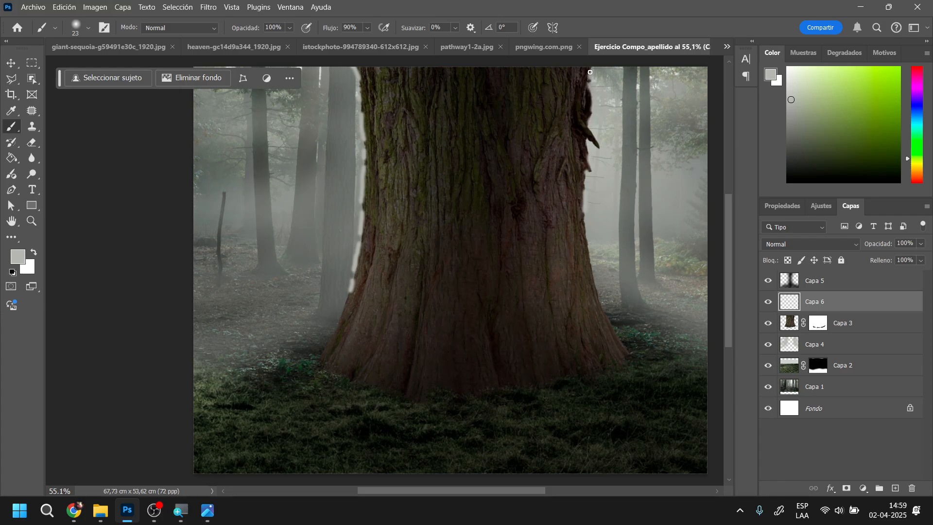
{"action": "left_click", "coordinate": [209, 8]}
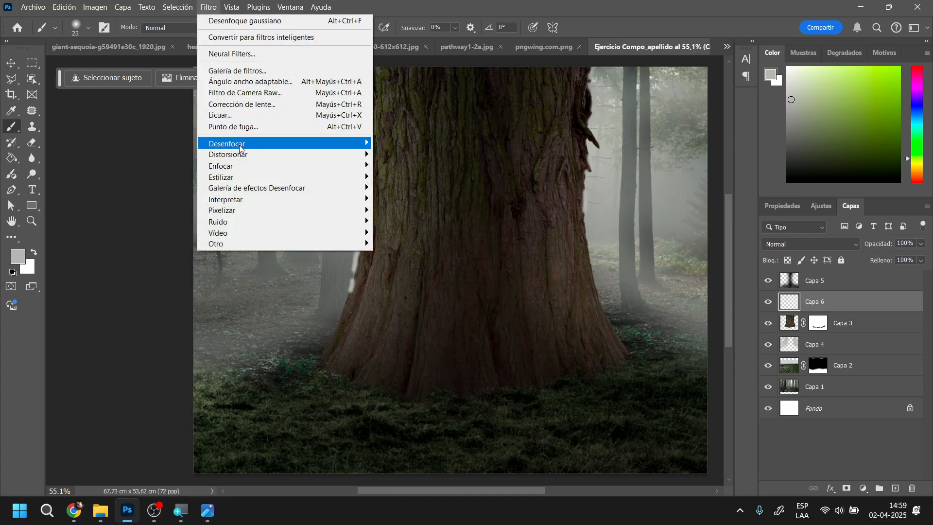
{"action": "mouse_move", "coordinate": [253, 146]}
{"action": "left_click", "coordinate": [428, 232]}
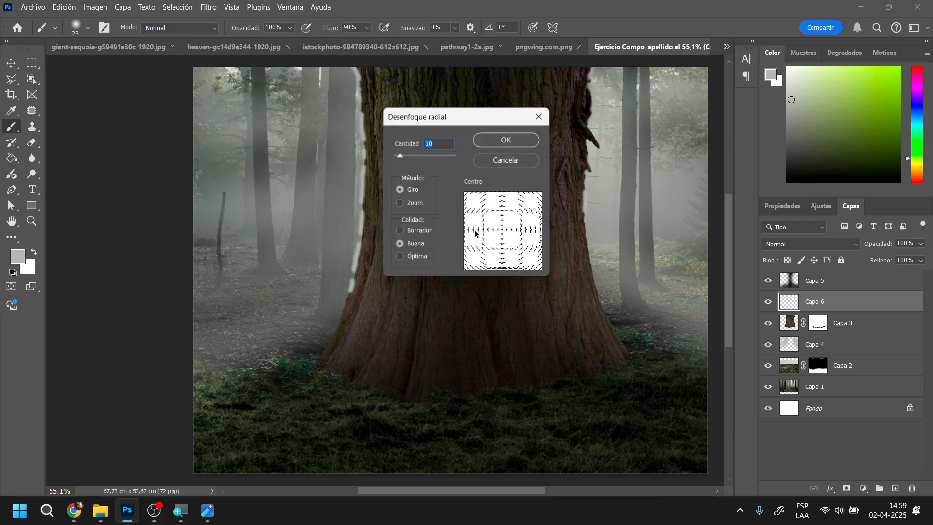
{"action": "left_click", "coordinate": [503, 141]}
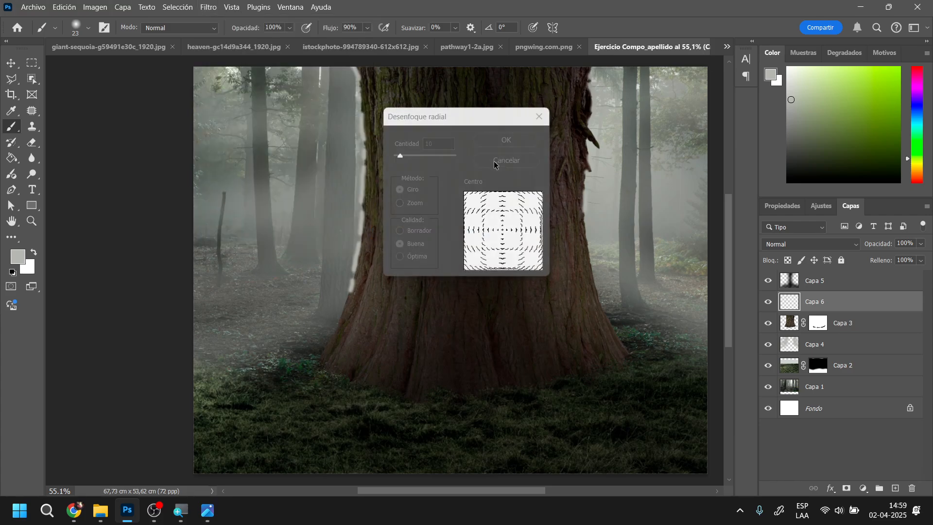
Apply a Gaussian blur with a 16.6 px radius to the light grey trunk edge lines on Capa 6
{"action": "left_click", "coordinate": [209, 8]}
{"action": "mouse_move", "coordinate": [194, 7]}
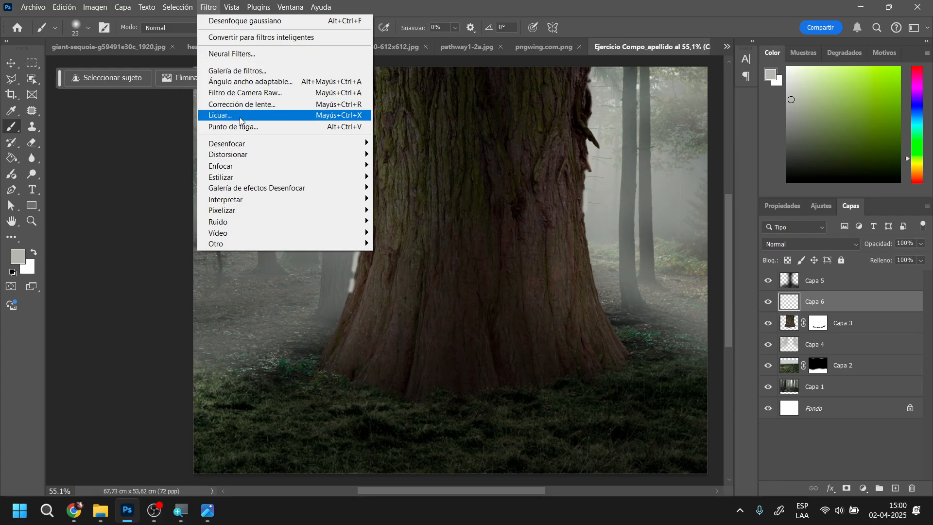
{"action": "mouse_move", "coordinate": [252, 143]}
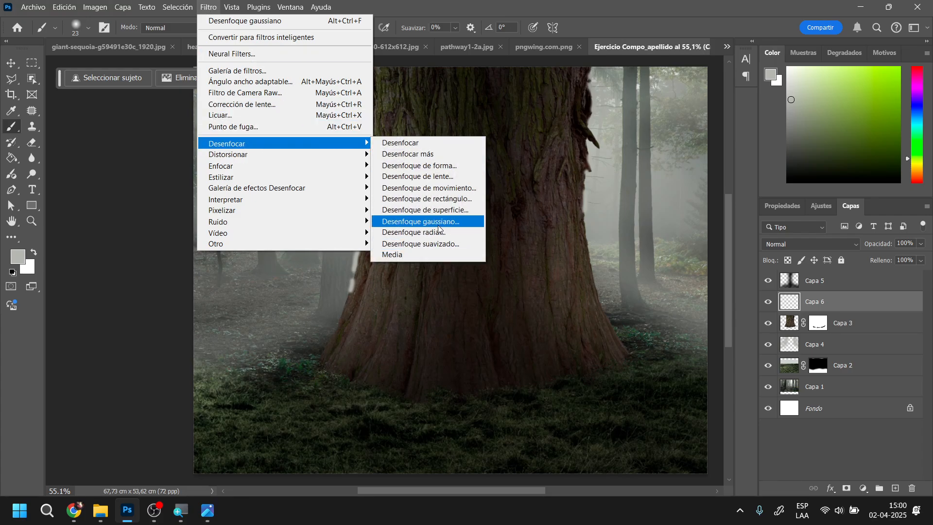
{"action": "left_click", "coordinate": [421, 221]}
{"action": "left_click_drag", "start_coordinate": [668, 266], "coordinate": [665, 268]}
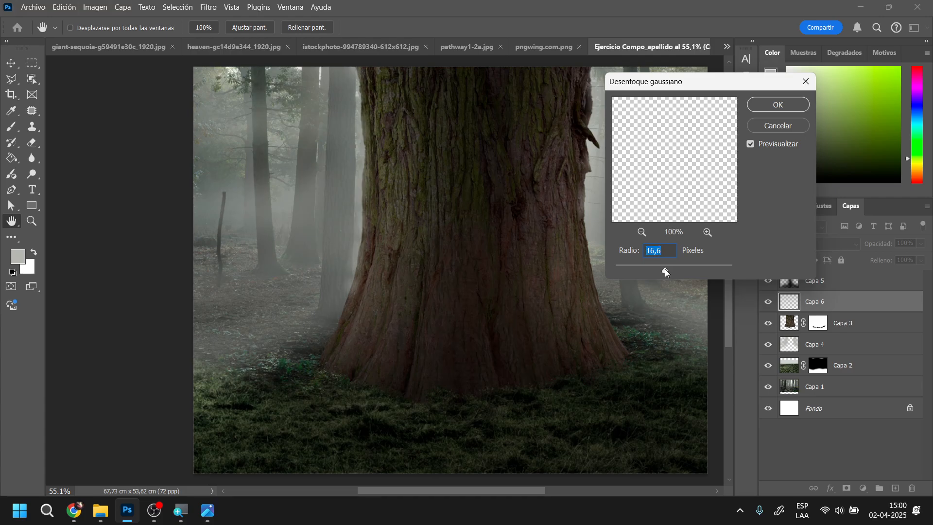
{"action": "left_click", "coordinate": [772, 104]}
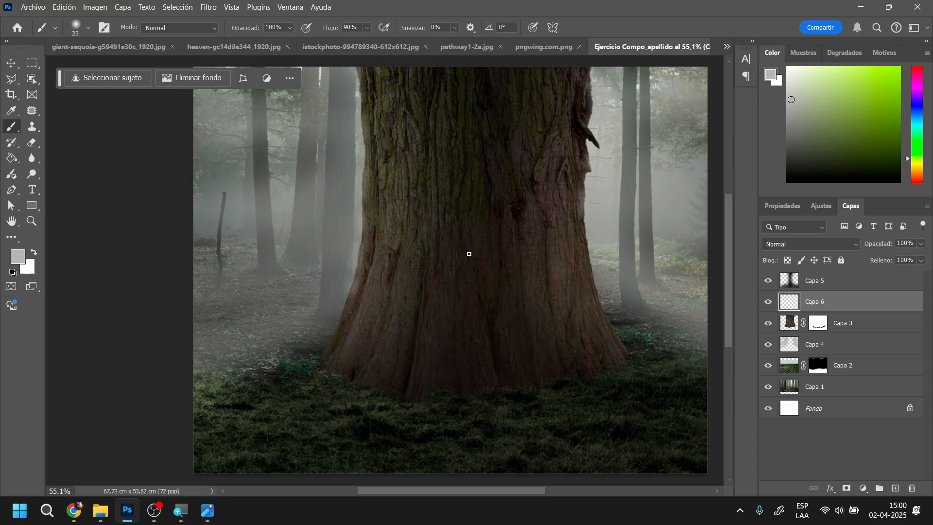
Set Capa 6's blend mode to Sobreexpos. lineal (Añadir) and its opacity to 76%
{"action": "left_click", "coordinate": [32, 142]}
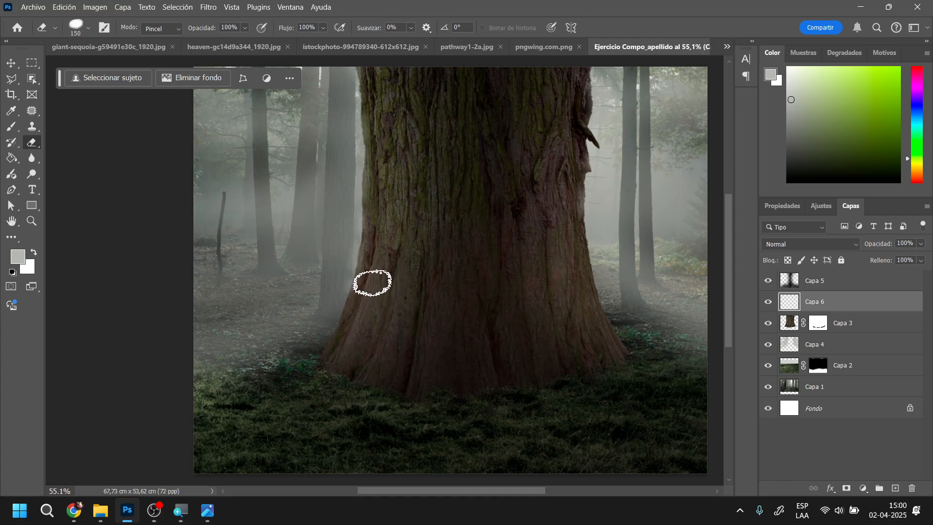
{"action": "left_click", "coordinate": [819, 244]}
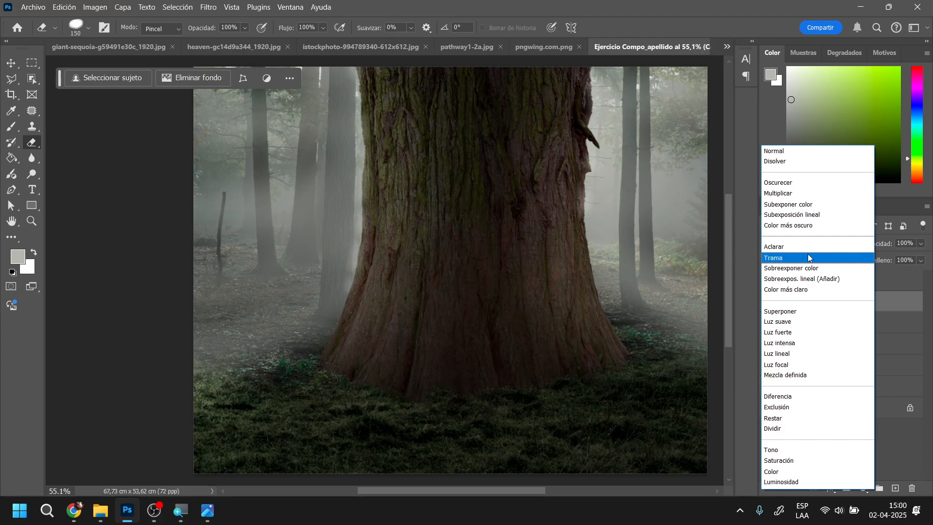
{"action": "left_click", "coordinate": [807, 279]}
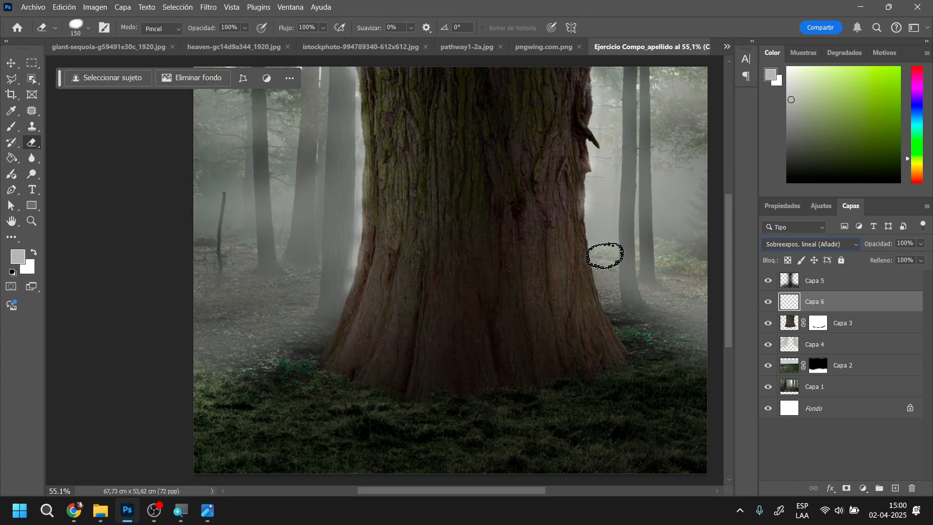
{"action": "left_click_drag", "start_coordinate": [883, 248], "coordinate": [874, 247]}
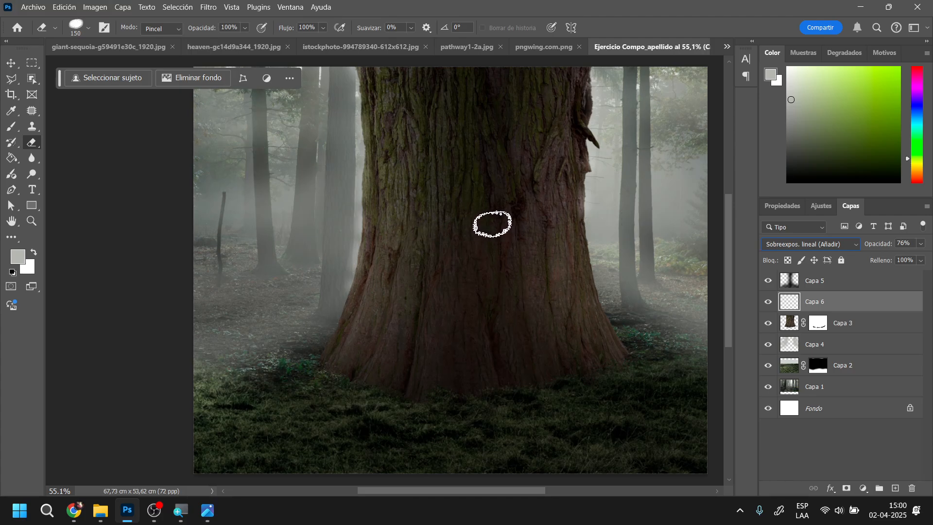
Switch to the reference image camino a fantasia.jpg, examine the archway in the trunk, and return to the composition
{"action": "mouse_move", "coordinate": [515, 491]}
{"action": "left_mouse_down"}
{"action": "mouse_move", "coordinate": [547, 490]}
{"action": "mouse_move", "coordinate": [529, 490]}
{"action": "left_mouse_up"}
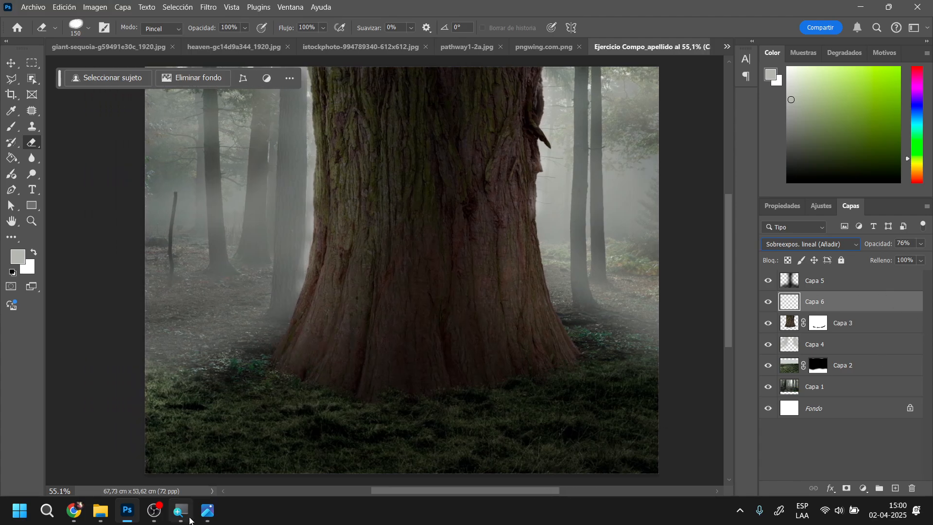
{"action": "left_click", "coordinate": [207, 511]}
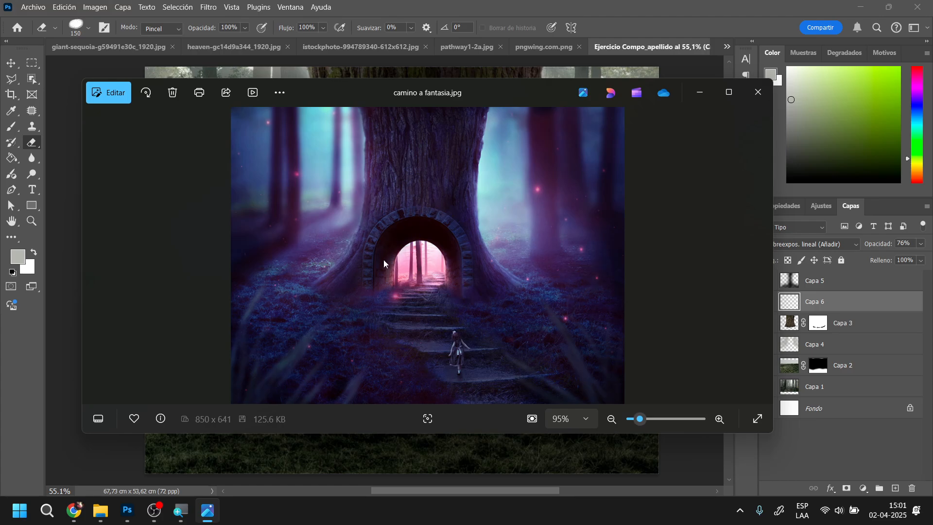
{"action": "left_click", "coordinate": [700, 95]}
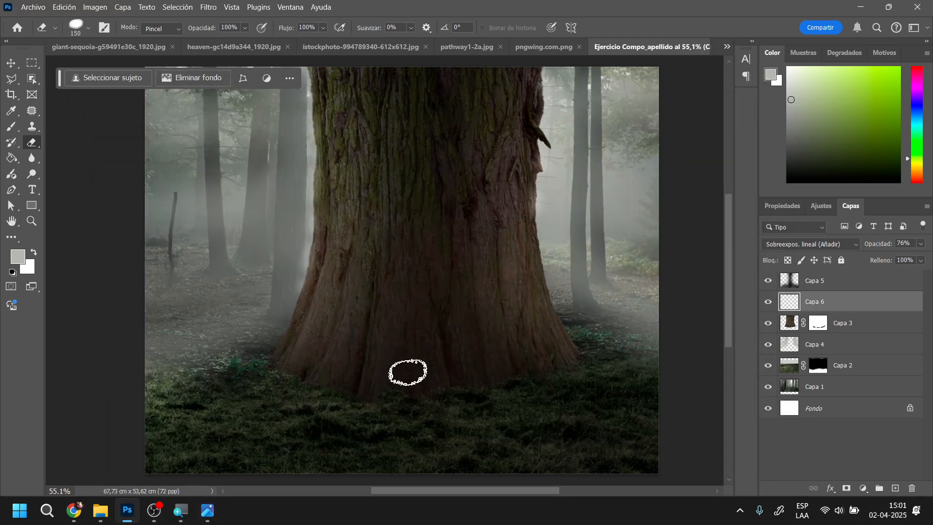
{"action": "scroll", "coordinate": [494, 370], "scroll_direction": "down", "scroll_amount": 3}
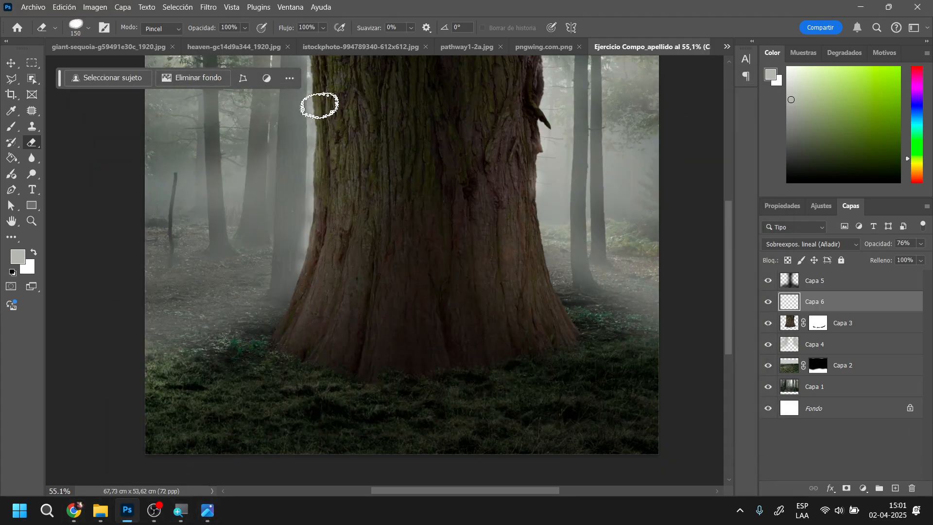
Check the open source images and close pathway1-2a.jpg and giant-sequoia-g59491e30c_1920.jpg
{"action": "left_click", "coordinate": [360, 48]}
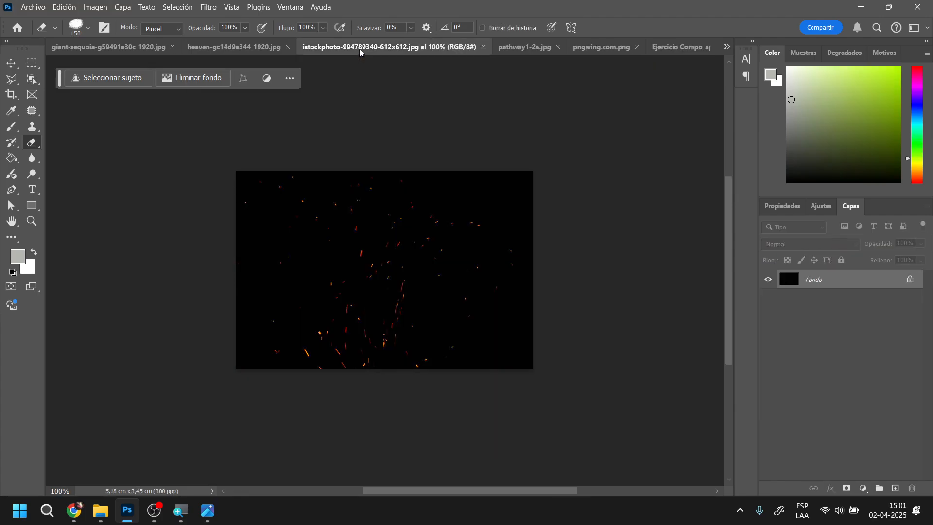
{"action": "left_click", "coordinate": [511, 47]}
{"action": "left_click", "coordinate": [556, 46]}
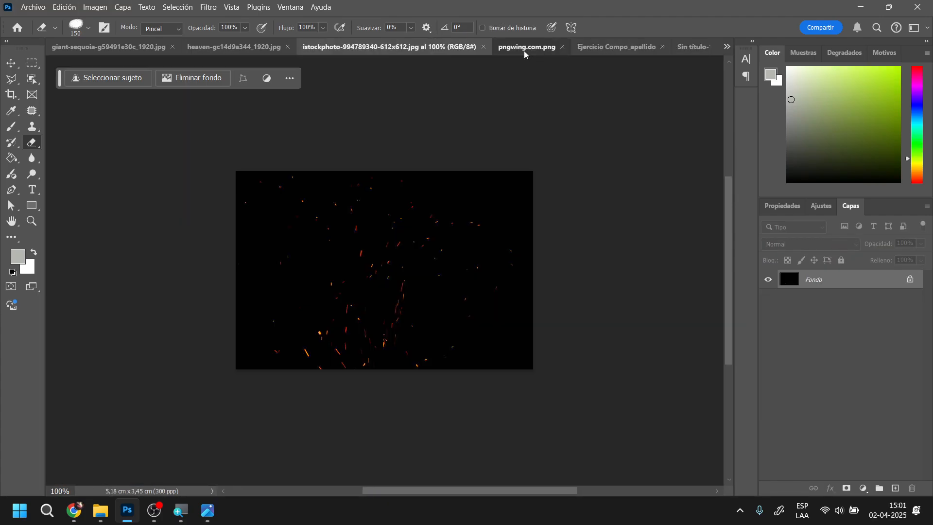
{"action": "left_click", "coordinate": [524, 50]}
{"action": "left_click", "coordinate": [622, 50]}
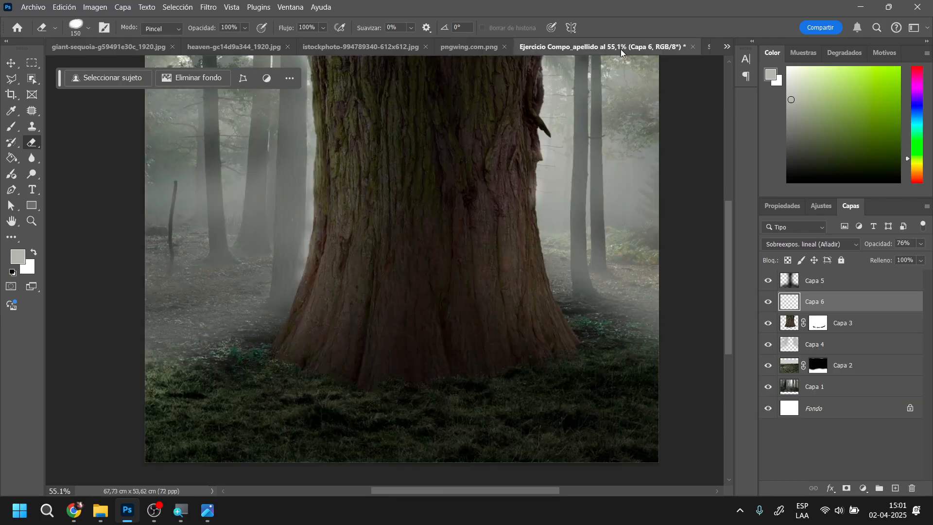
{"action": "left_click", "coordinate": [247, 51]}
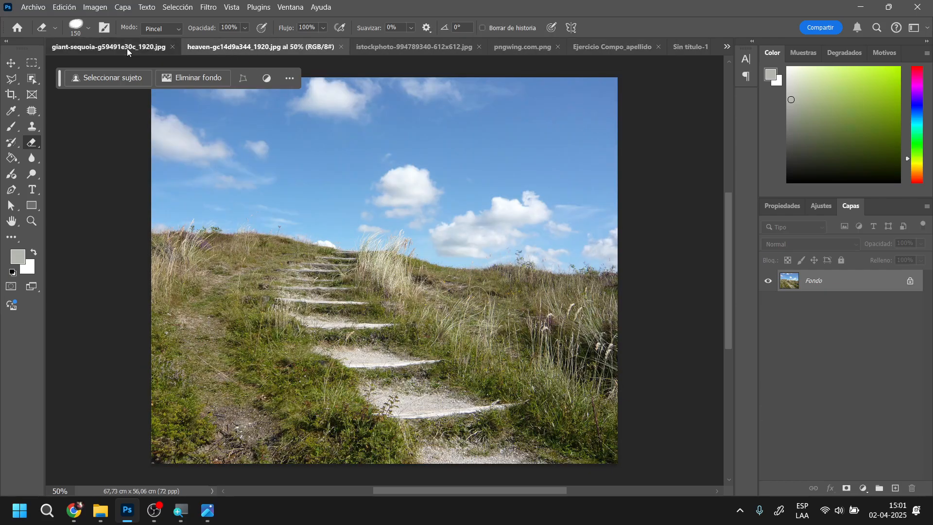
{"action": "left_click", "coordinate": [127, 48]}
{"action": "left_click", "coordinate": [232, 46]}
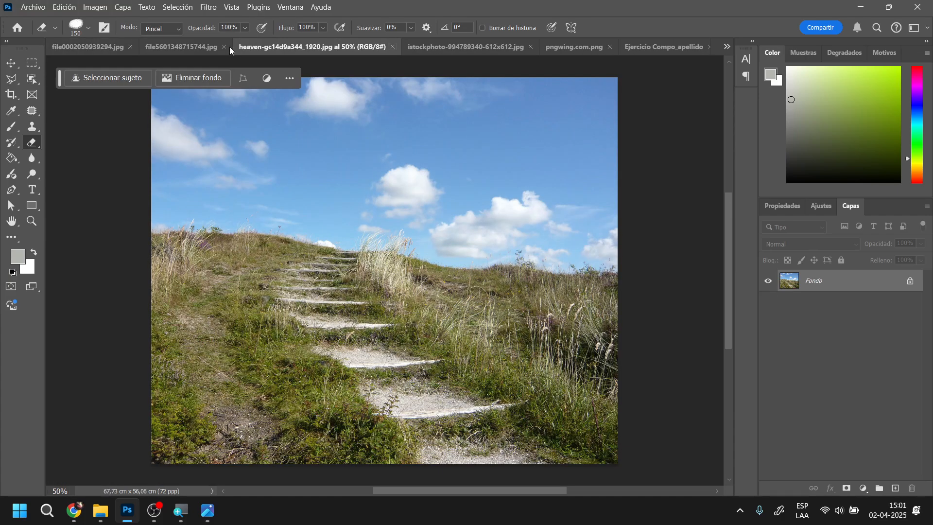
Copy the stone arch photo from file0002050939294.jpg into the composition, accepting the colour profile conversion, and place its layer above Capa 5
{"action": "left_click", "coordinate": [106, 51]}
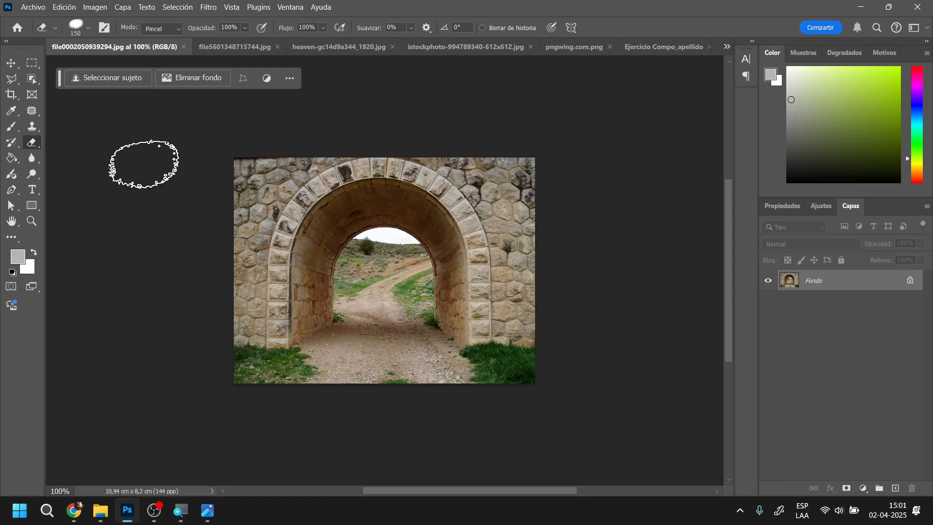
{"action": "left_click", "coordinate": [13, 63]}
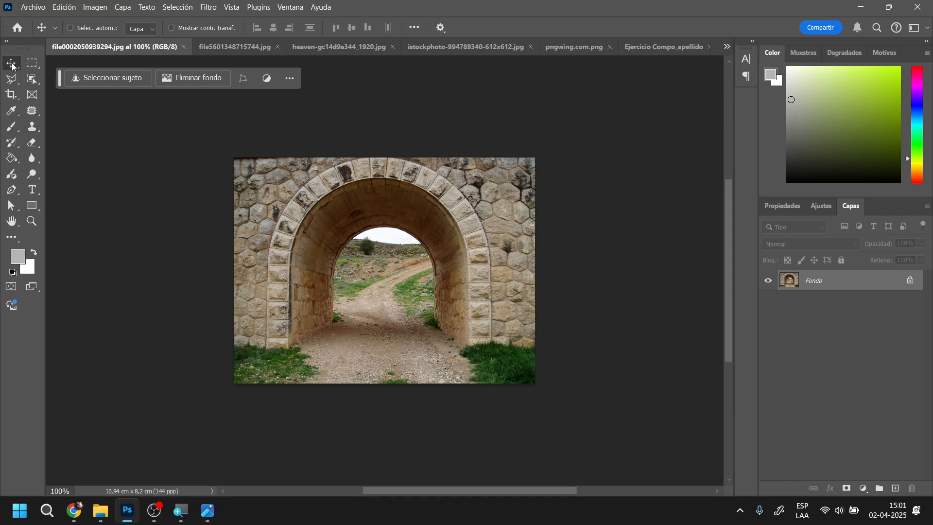
{"action": "left_click_drag", "start_coordinate": [380, 224], "coordinate": [660, 50]}
{"action": "left_click_drag", "start_coordinate": [440, 238], "coordinate": [430, 255]}
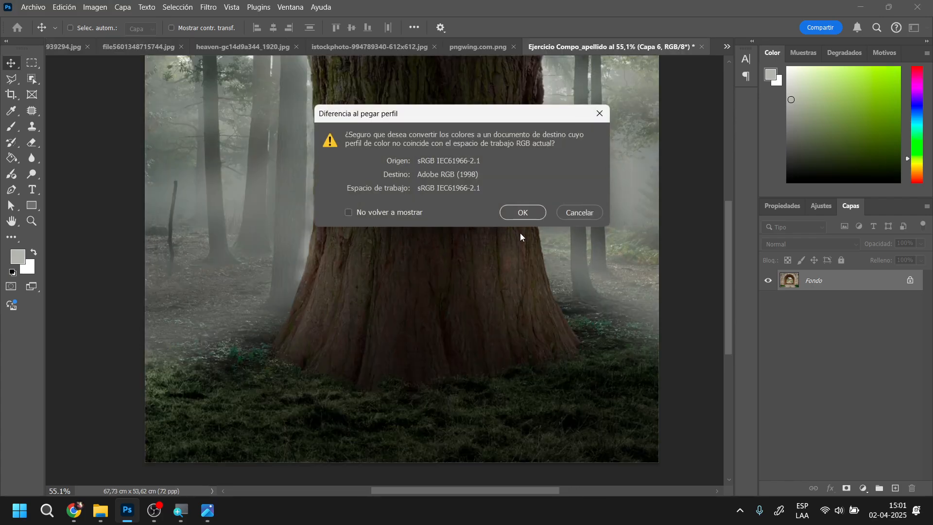
{"action": "left_click", "coordinate": [520, 210]}
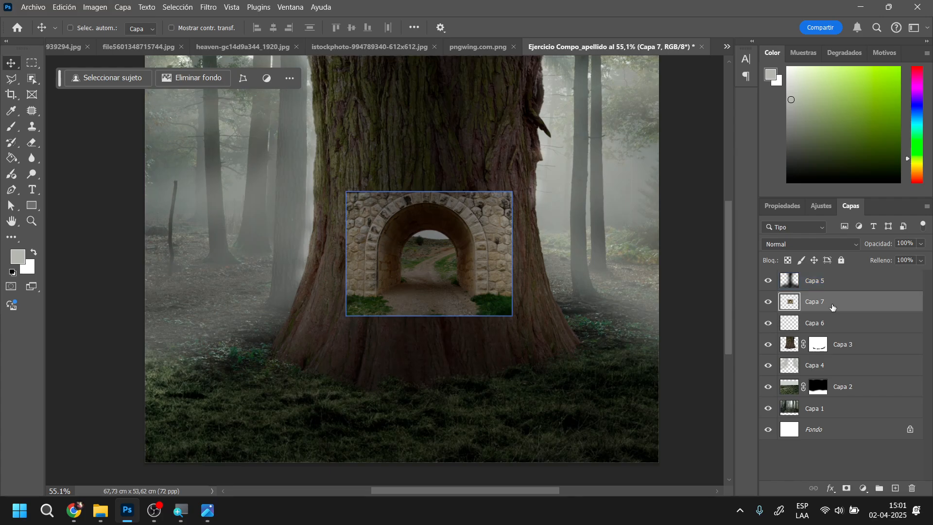
{"action": "left_click_drag", "start_coordinate": [821, 302], "coordinate": [836, 275]}
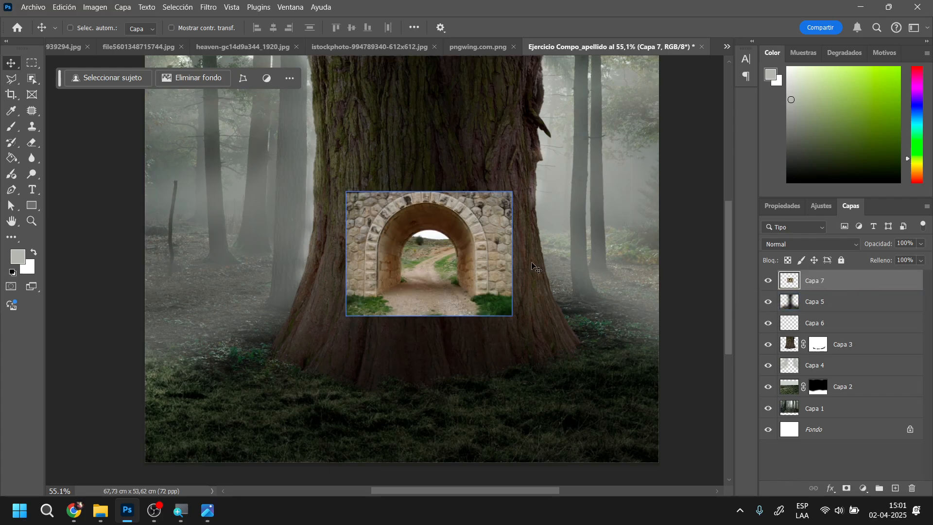
Scale the stone arch on Capa 7 to 157.50% and position it over the base of the trunk
{"action": "left_click_drag", "start_coordinate": [483, 253], "coordinate": [487, 334]}
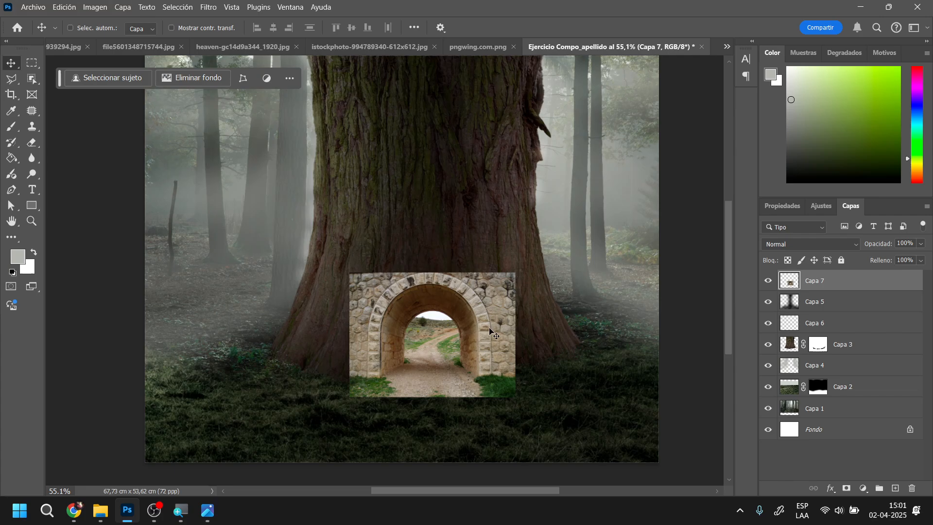
{"action": "key", "text": "ctrl+t"}
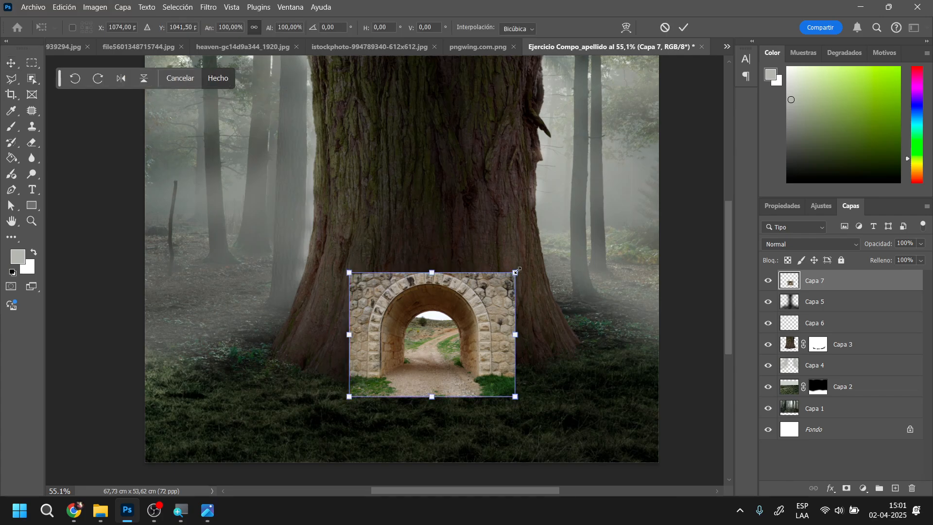
{"action": "left_click_drag", "start_coordinate": [516, 272], "coordinate": [563, 236]}
{"action": "left_click_drag", "start_coordinate": [523, 295], "coordinate": [524, 261]}
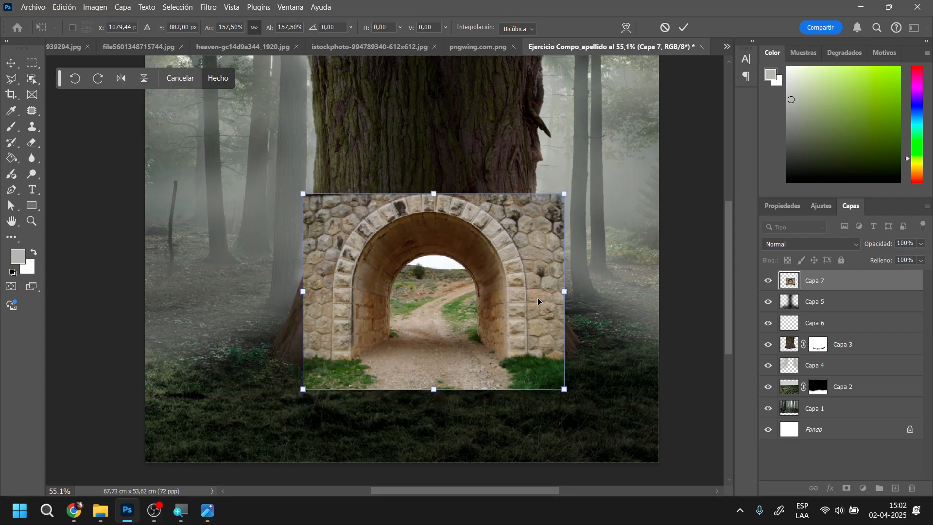
{"action": "key", "text": "Return"}
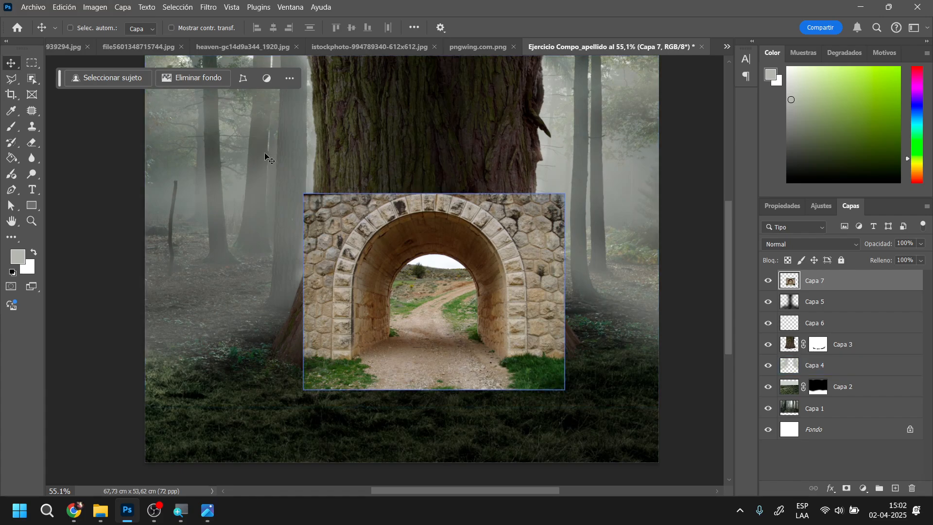
Outline the stonework outside the arch's left half on Capa 7 with the Polygonal Lasso and delete it
{"action": "left_click", "coordinate": [11, 81]}
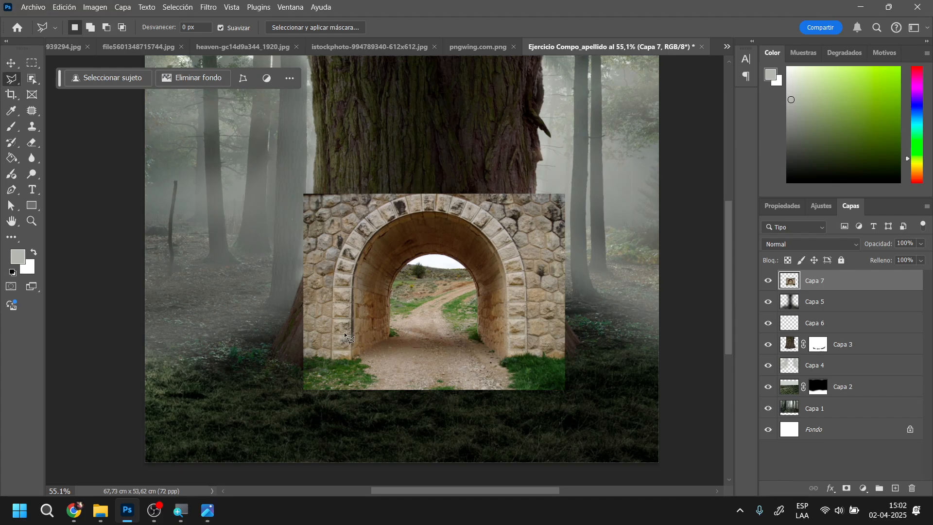
{"action": "scroll", "coordinate": [328, 330], "scroll_direction": "up", "scroll_amount": 5}
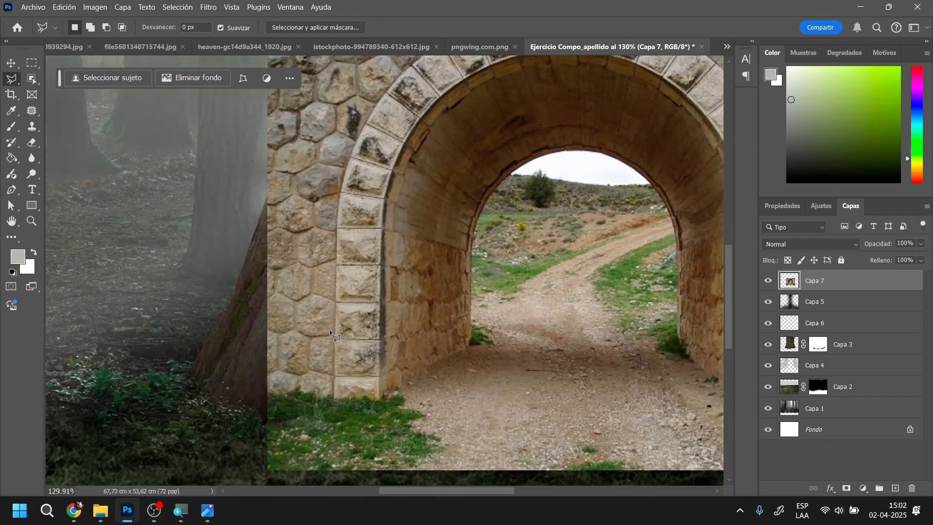
{"action": "left_click", "coordinate": [332, 396]}
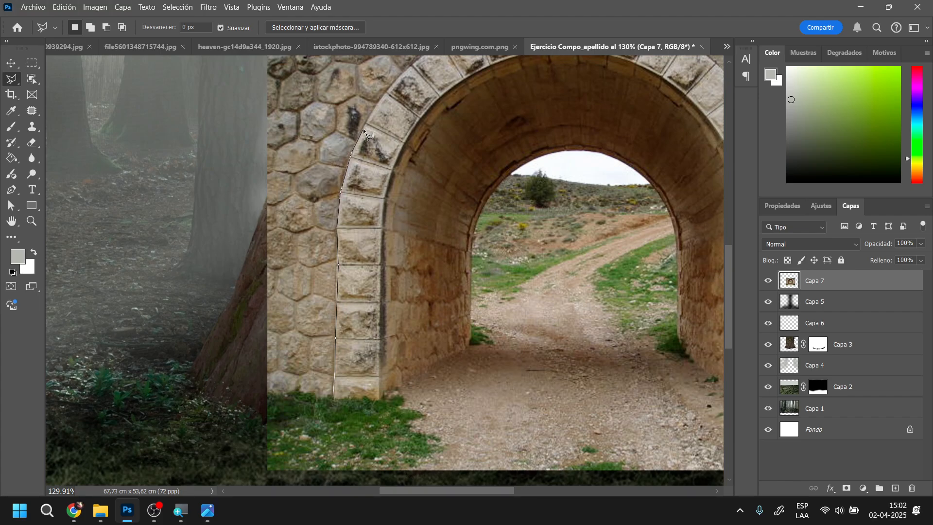
{"action": "scroll", "coordinate": [363, 128], "scroll_direction": "up", "scroll_amount": 5}
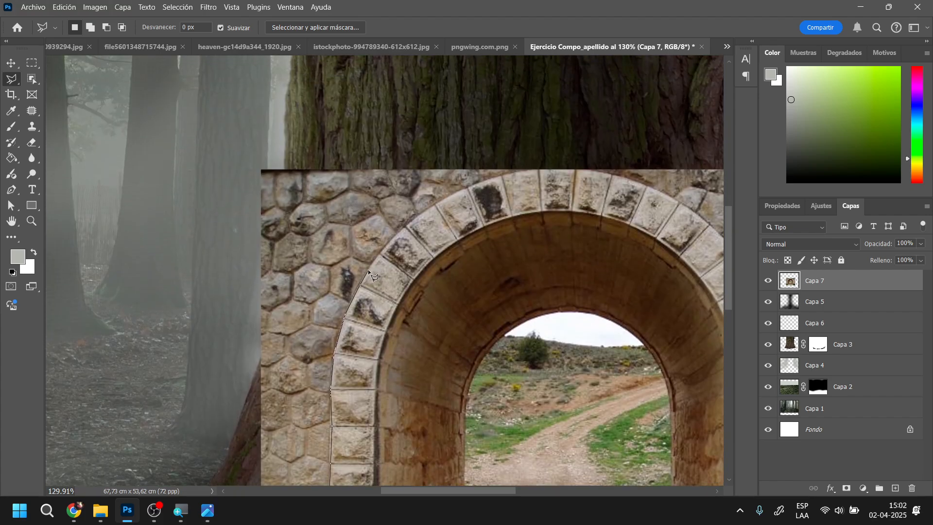
{"action": "left_click", "coordinate": [398, 230]}
{"action": "left_click", "coordinate": [578, 170]}
{"action": "left_click", "coordinate": [556, 130]}
{"action": "left_click", "coordinate": [285, 115]}
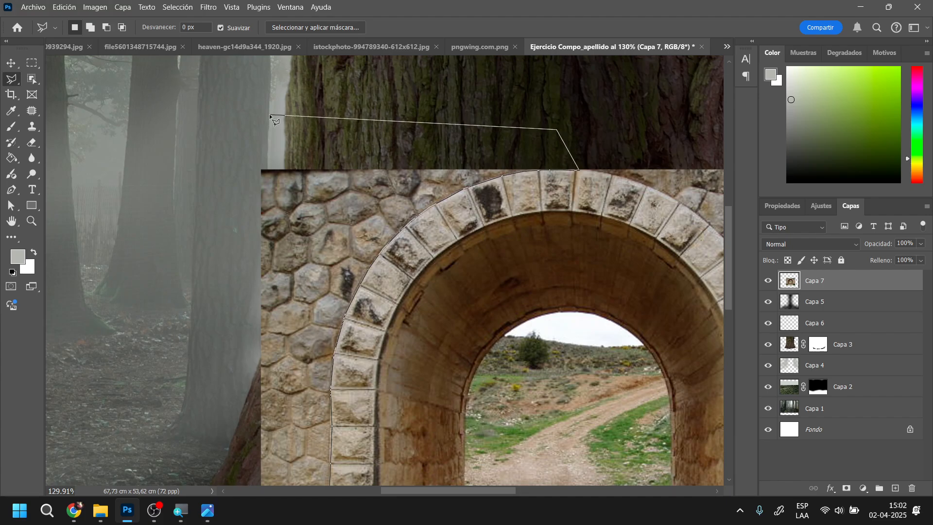
{"action": "left_click", "coordinate": [270, 115]}
{"action": "left_click_drag", "start_coordinate": [222, 333], "coordinate": [323, 188]}
{"action": "left_click", "coordinate": [285, 362]}
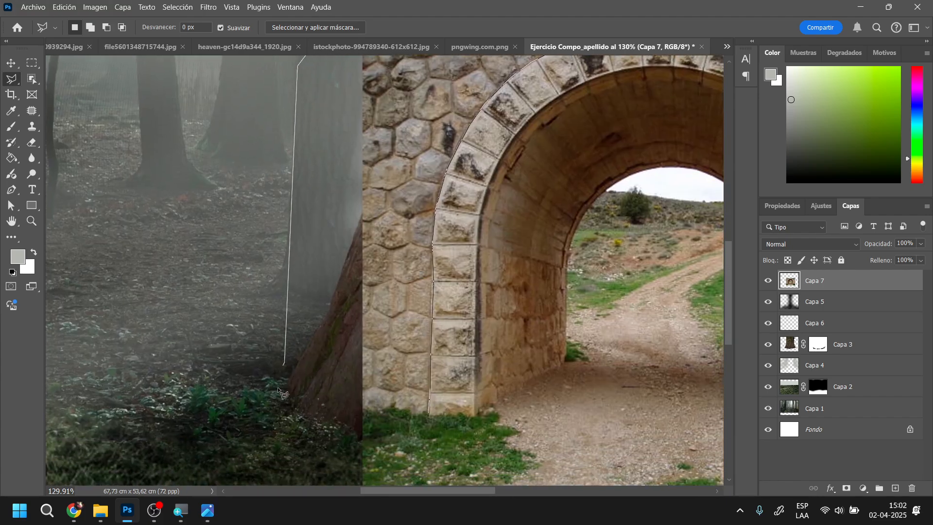
{"action": "left_click", "coordinate": [296, 409]}
{"action": "left_click", "coordinate": [359, 445]}
{"action": "double_click", "coordinate": [411, 422]}
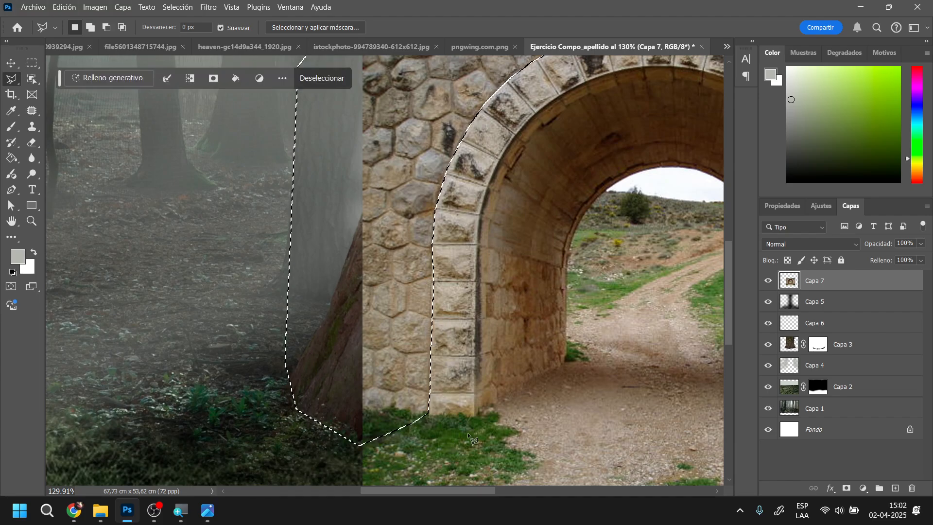
Outline the stonework outside the arch's right half on Capa 7 with the Polygonal Lasso and delete it
{"action": "left_click_drag", "start_coordinate": [576, 267], "coordinate": [254, 381]}
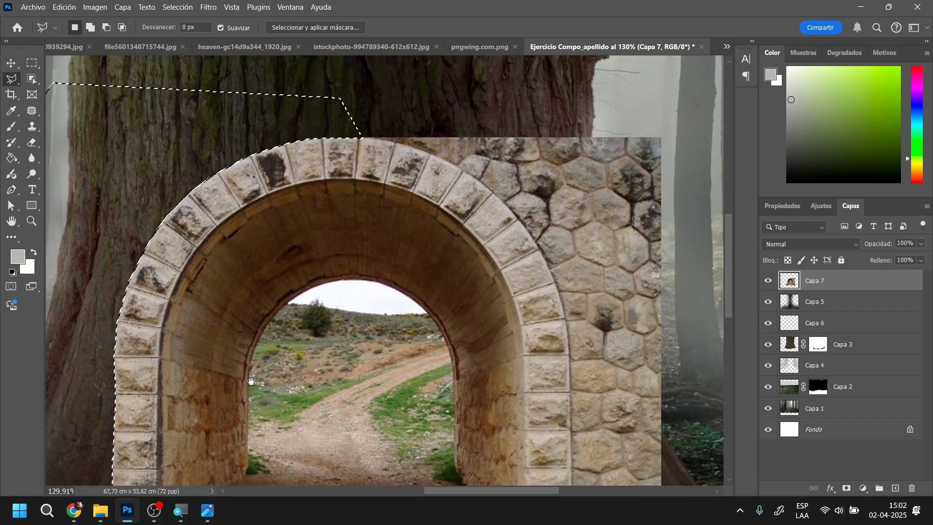
{"action": "left_click", "coordinate": [368, 96]}
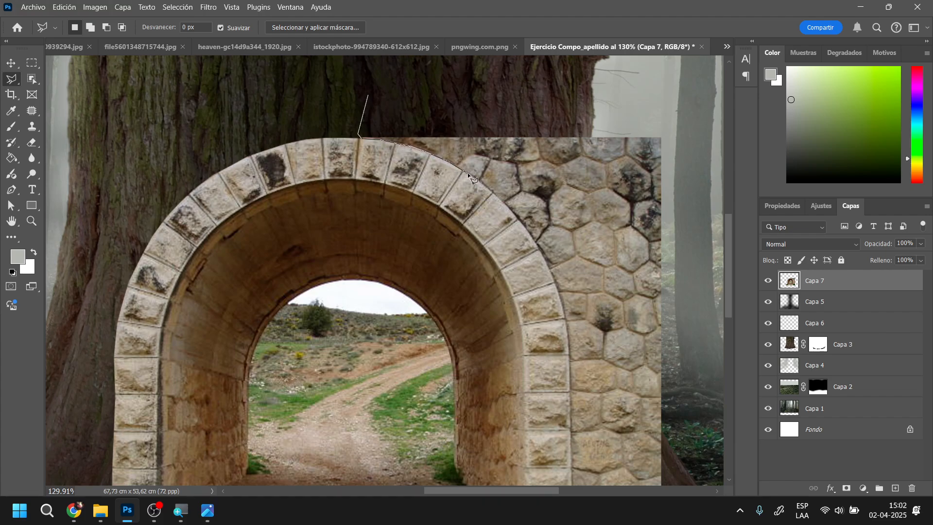
{"action": "left_click", "coordinate": [498, 196]}
{"action": "left_click_drag", "start_coordinate": [518, 231], "coordinate": [371, 150]}
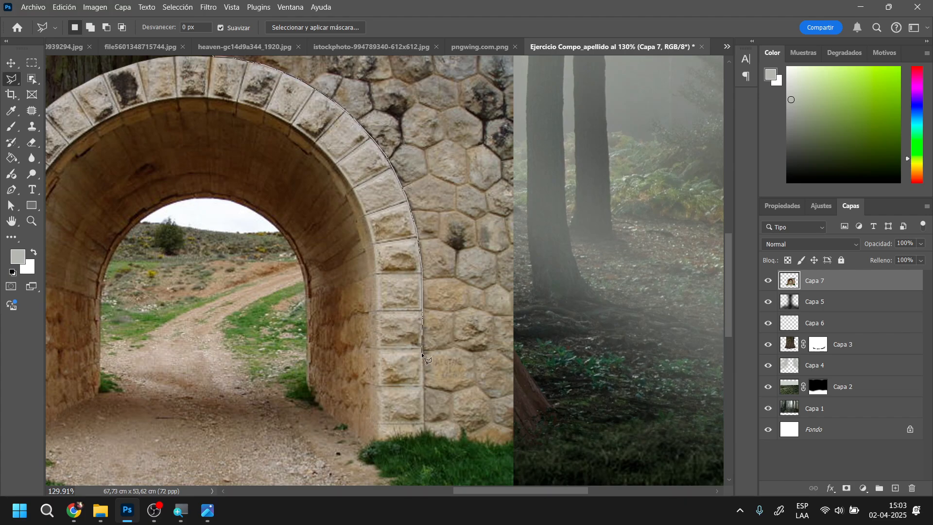
{"action": "left_click", "coordinate": [428, 430]}
{"action": "left_click", "coordinate": [478, 465]}
{"action": "left_click", "coordinate": [582, 435]}
{"action": "left_click_drag", "start_coordinate": [560, 179], "coordinate": [591, 350]}
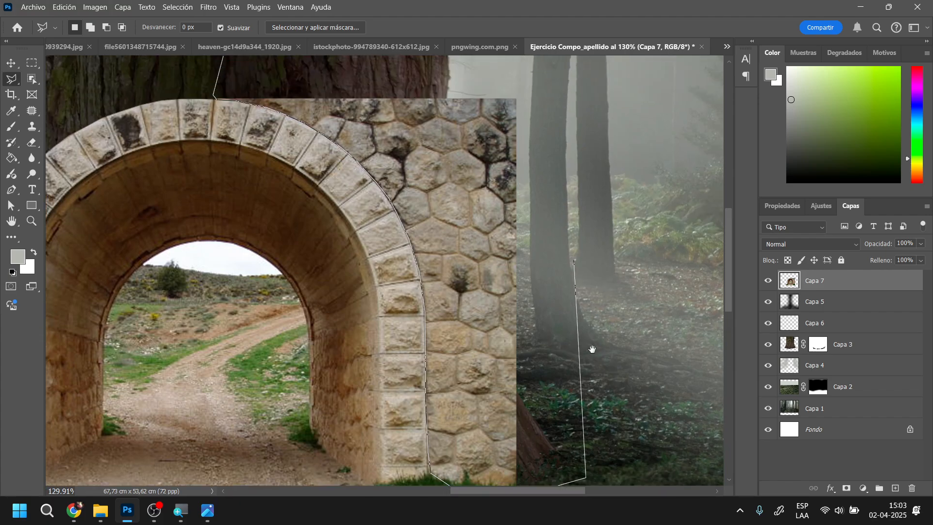
{"action": "left_click", "coordinate": [580, 237]}
{"action": "left_click", "coordinate": [342, 201]}
{"action": "left_click", "coordinate": [258, 212]}
{"action": "left_click", "coordinate": [248, 255]}
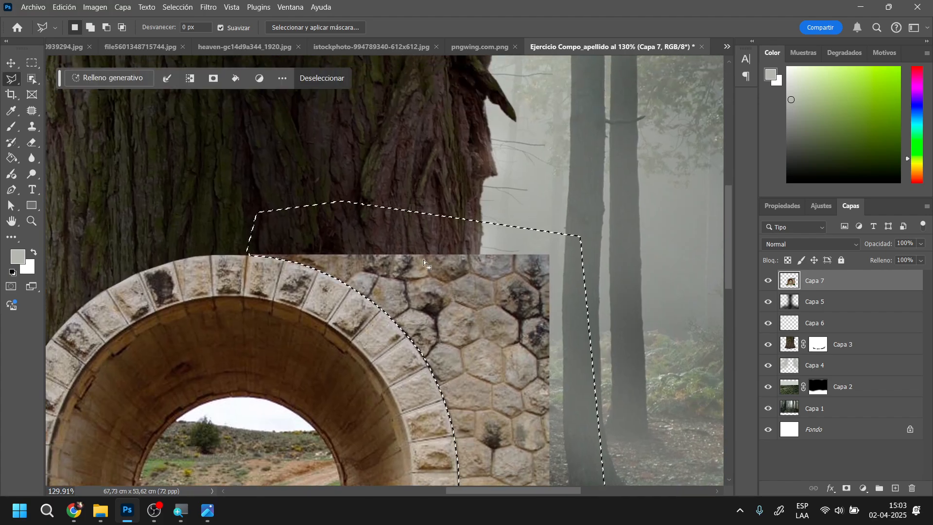
{"action": "key", "text": "Delete"}
Deselect and erase the lower edge of the path and grass on Capa 7 with the 150 px textured eraser brush
{"action": "scroll", "coordinate": [237, 373], "scroll_direction": "down", "scroll_amount": 3}
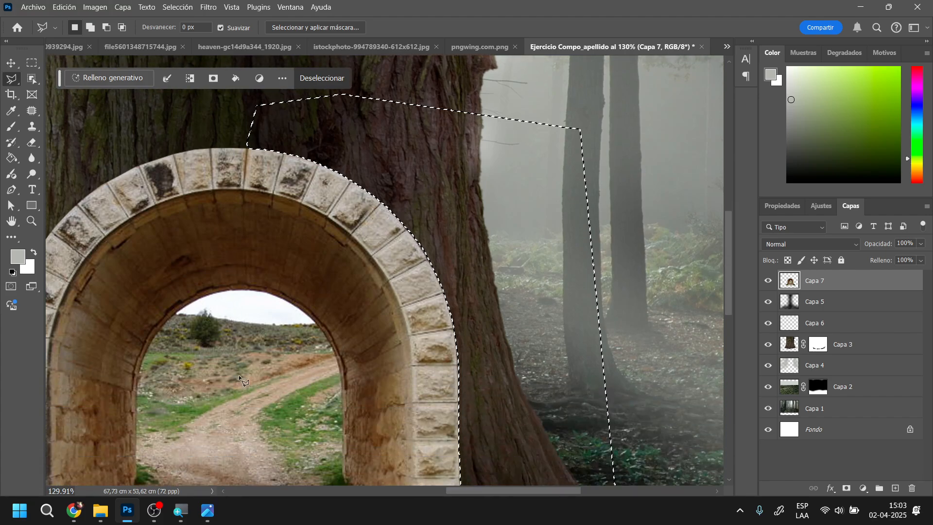
{"action": "scroll", "coordinate": [238, 375], "scroll_direction": "down", "scroll_amount": 6}
{"action": "scroll", "coordinate": [291, 316], "scroll_direction": "left", "scroll_amount": 2}
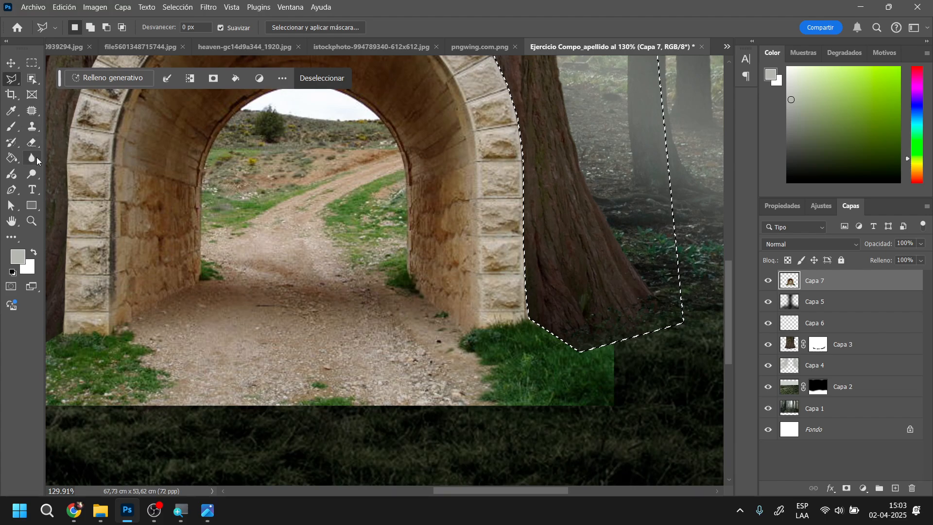
{"action": "left_click", "coordinate": [31, 143]}
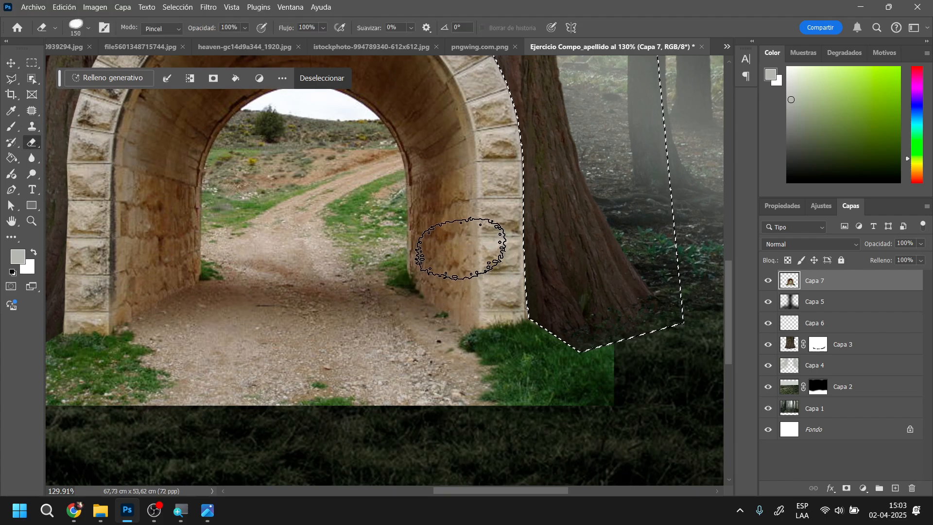
{"action": "key", "text": "ctrl+d"}
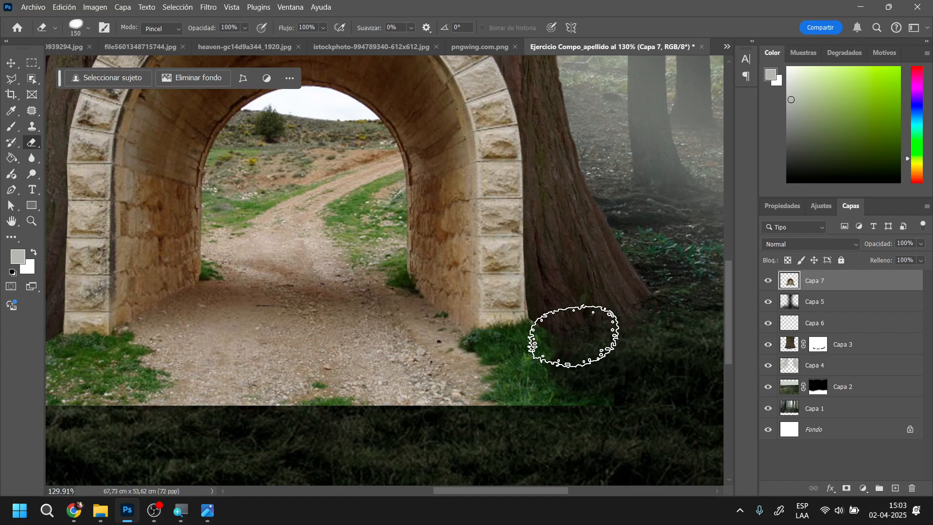
{"action": "mouse_move", "coordinate": [573, 335]}
{"action": "left_mouse_down"}
{"action": "mouse_move", "coordinate": [576, 294]}
{"action": "mouse_move", "coordinate": [562, 346]}
{"action": "mouse_move", "coordinate": [504, 374]}
{"action": "mouse_move", "coordinate": [560, 438]}
{"action": "mouse_move", "coordinate": [563, 407]}
{"action": "mouse_move", "coordinate": [361, 410]}
{"action": "mouse_move", "coordinate": [498, 428]}
{"action": "mouse_move", "coordinate": [427, 389]}
{"action": "mouse_move", "coordinate": [357, 386]}
{"action": "mouse_move", "coordinate": [311, 398]}
{"action": "left_mouse_up"}
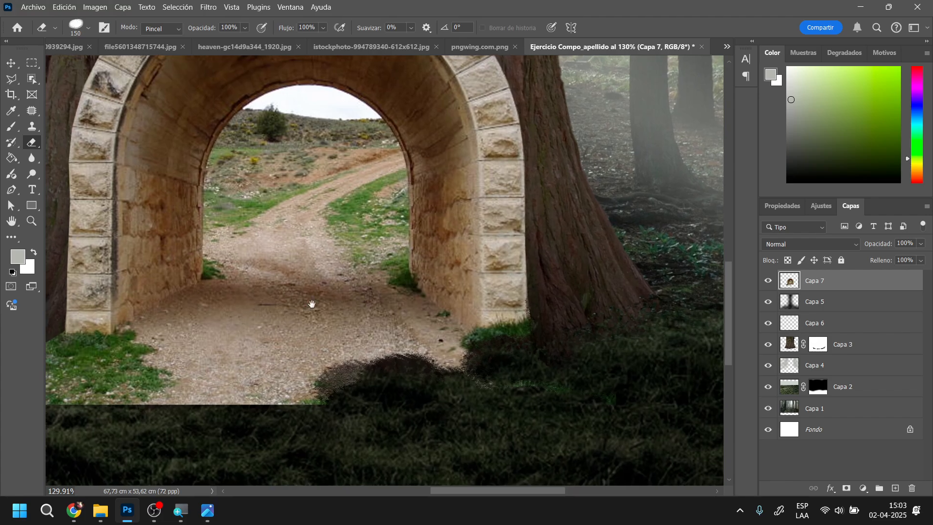
{"action": "left_click_drag", "start_coordinate": [312, 304], "coordinate": [399, 287]}
{"action": "mouse_move", "coordinate": [329, 398]}
{"action": "left_mouse_down"}
{"action": "mouse_move", "coordinate": [183, 350]}
{"action": "mouse_move", "coordinate": [169, 313]}
{"action": "mouse_move", "coordinate": [184, 312]}
{"action": "mouse_move", "coordinate": [165, 325]}
{"action": "mouse_move", "coordinate": [188, 301]}
{"action": "mouse_move", "coordinate": [178, 295]}
{"action": "mouse_move", "coordinate": [200, 339]}
{"action": "mouse_move", "coordinate": [286, 350]}
{"action": "mouse_move", "coordinate": [317, 391]}
{"action": "mouse_move", "coordinate": [383, 371]}
{"action": "mouse_move", "coordinate": [337, 376]}
{"action": "mouse_move", "coordinate": [467, 388]}
{"action": "mouse_move", "coordinate": [442, 371]}
{"action": "mouse_move", "coordinate": [488, 378]}
{"action": "left_mouse_up"}
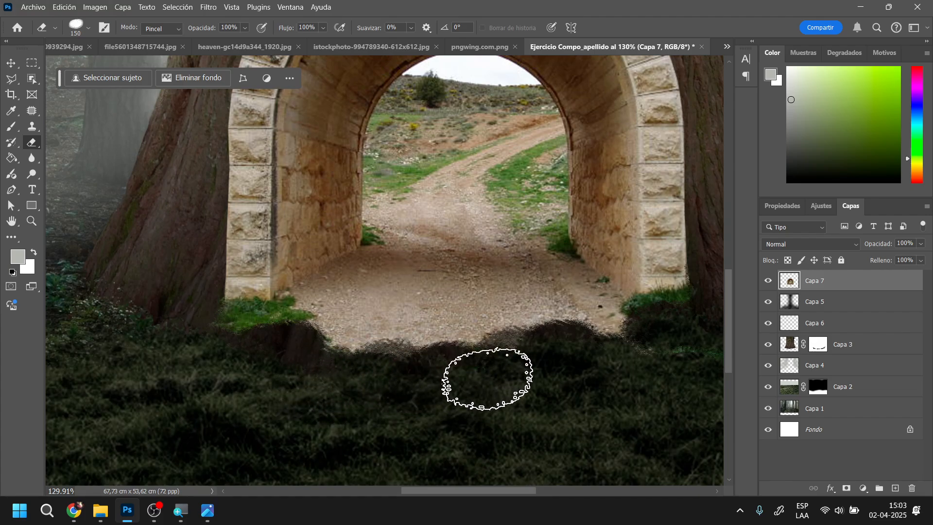
Compare the trimmed arch with the reference image camino a fantasia.jpg and return to the composition
{"action": "scroll", "coordinate": [483, 337], "scroll_direction": "up", "scroll_amount": 4}
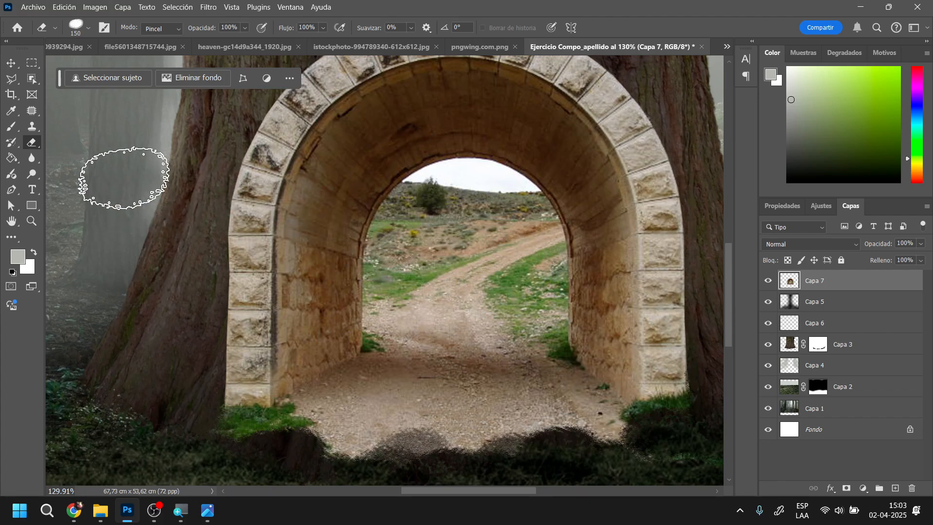
{"action": "left_click", "coordinate": [206, 511]}
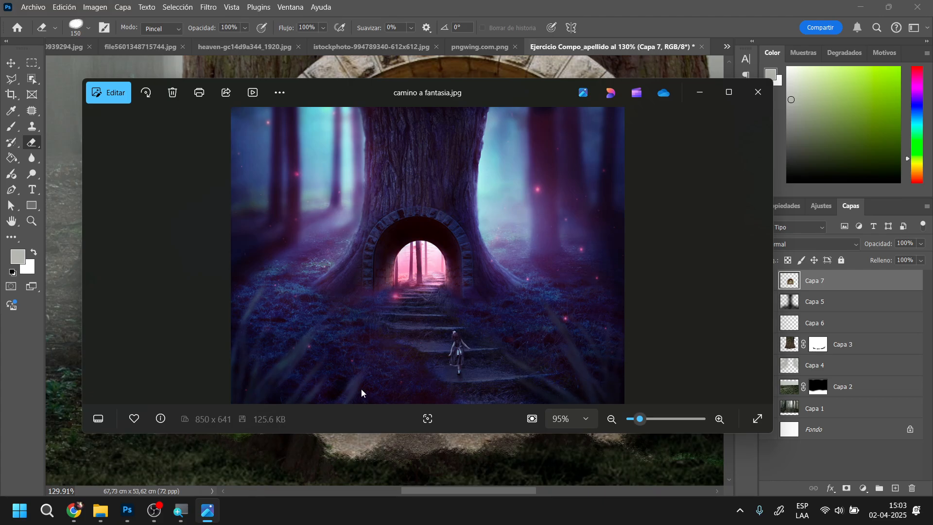
{"action": "left_click", "coordinate": [127, 511]}
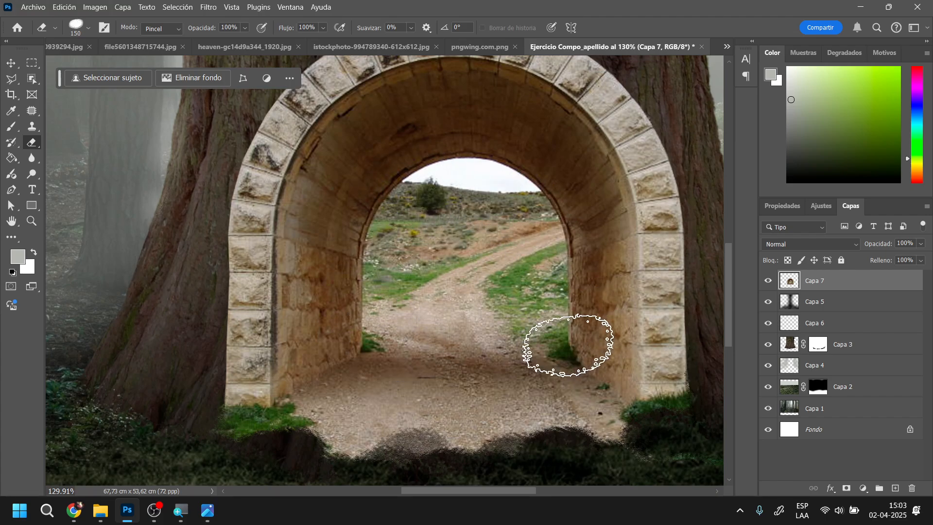
Duplicate the forest layer Capa 1 and move the copy above Capa 7
{"action": "left_click", "coordinate": [793, 411]}
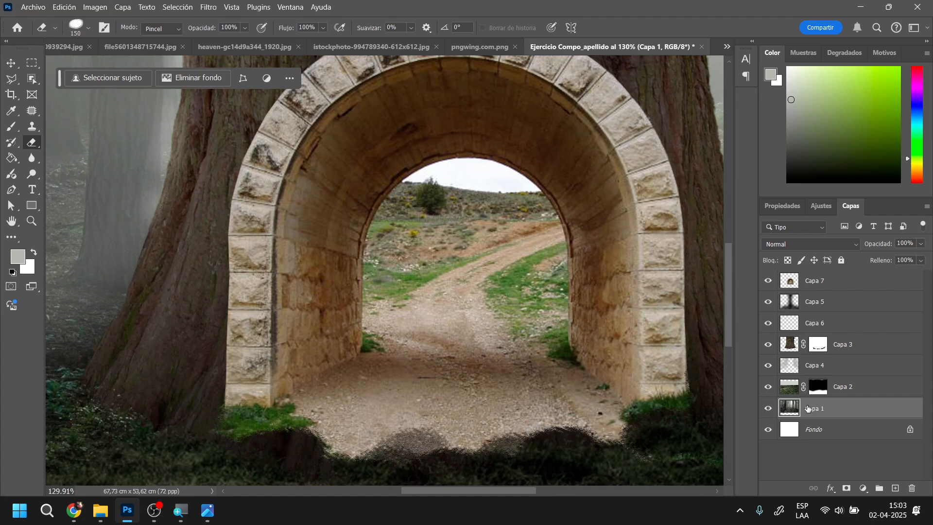
{"action": "key", "text": "ctrl+j"}
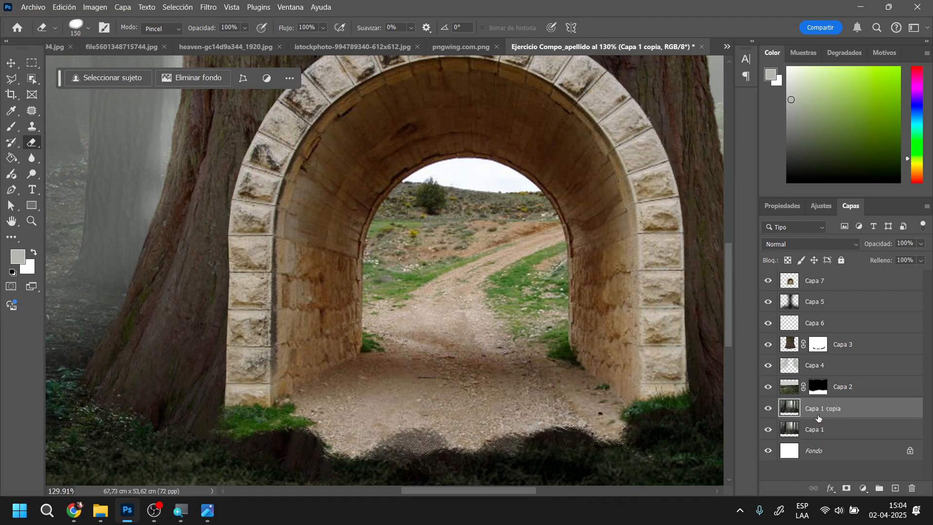
{"action": "left_click", "coordinate": [11, 63]}
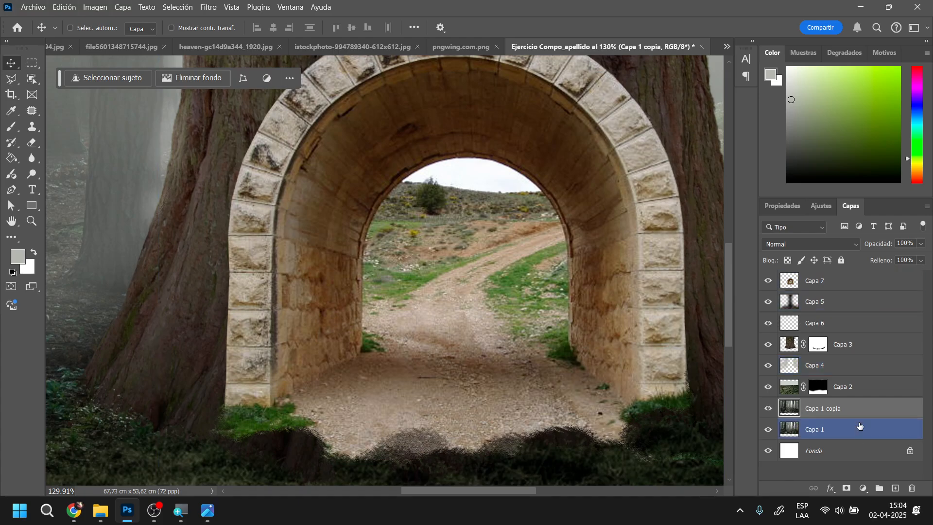
{"action": "left_click_drag", "start_coordinate": [836, 411], "coordinate": [821, 278]}
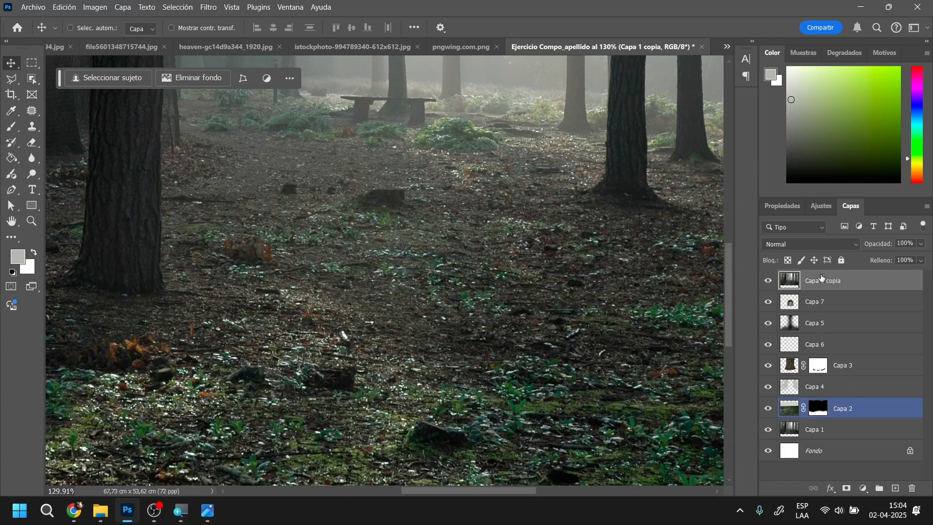
{"action": "left_click", "coordinate": [815, 301]}
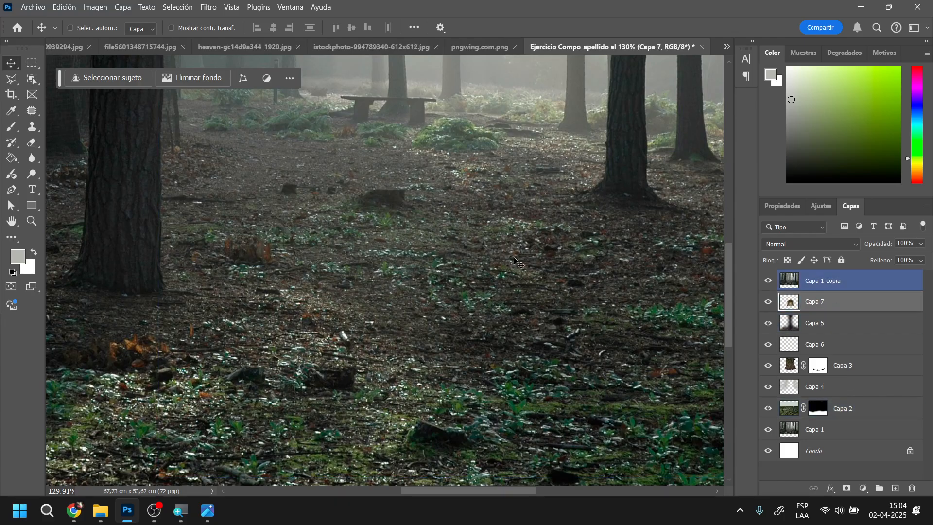
{"action": "scroll", "coordinate": [447, 258], "scroll_direction": "down", "scroll_amount": 5}
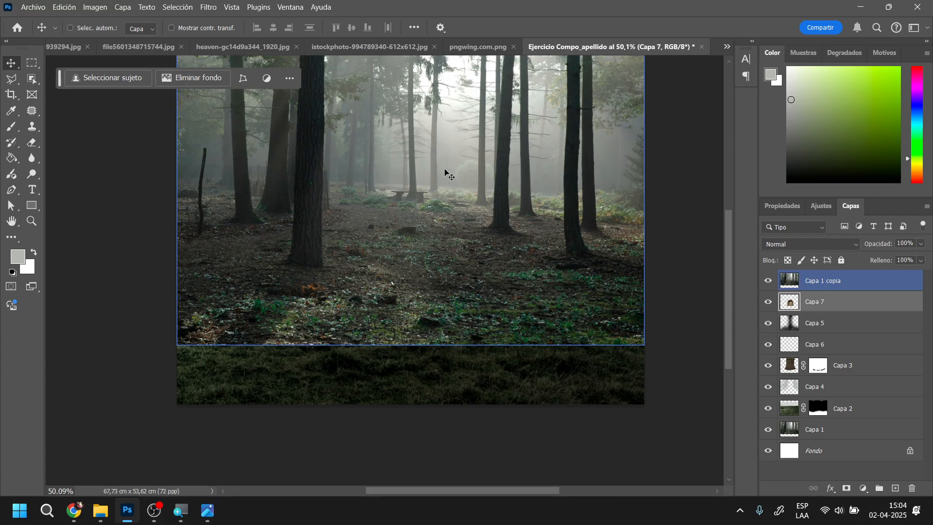
{"action": "key", "text": "ctrl+t"}
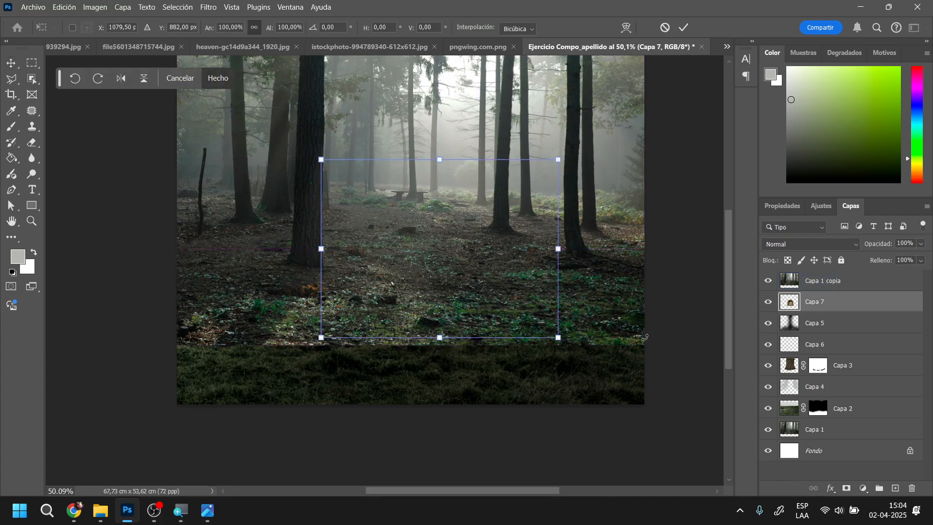
{"action": "key", "text": "Return"}
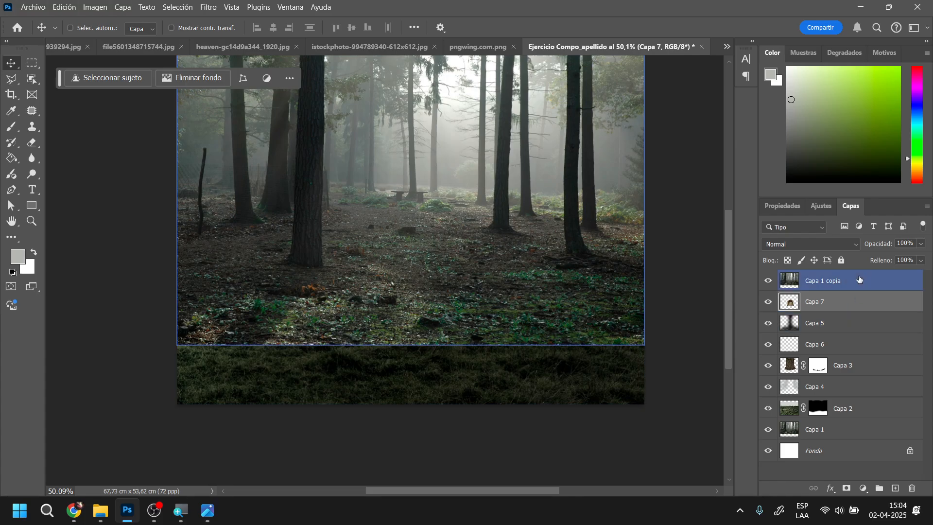
Scale Capa 1 copia to 54.11% and position it over the arch opening at 56% opacity, then hide the layer
{"action": "left_click", "coordinate": [826, 280]}
{"action": "key", "text": "ctrl+t"}
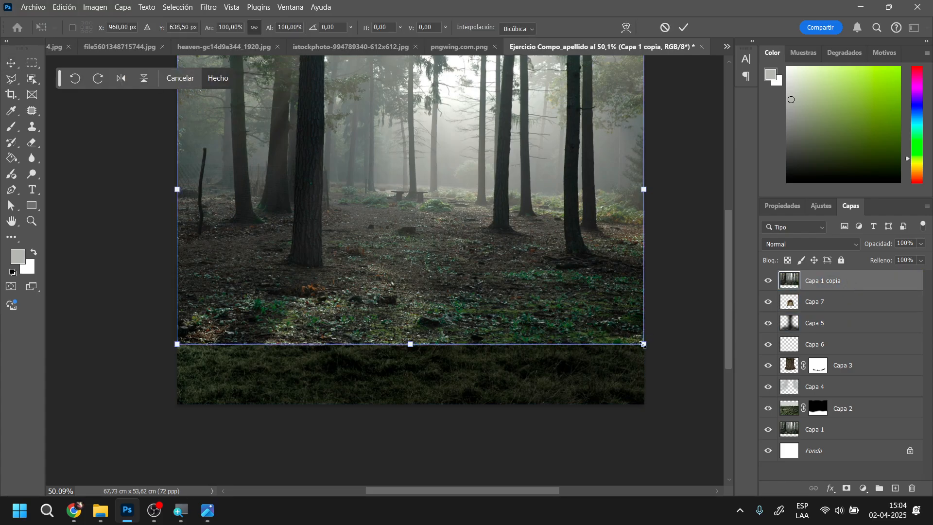
{"action": "left_click_drag", "start_coordinate": [643, 344], "coordinate": [537, 272]}
{"action": "left_click_drag", "start_coordinate": [471, 235], "coordinate": [438, 289]}
{"action": "left_click_drag", "start_coordinate": [880, 248], "coordinate": [855, 250]}
{"action": "left_click_drag", "start_coordinate": [443, 279], "coordinate": [447, 258]}
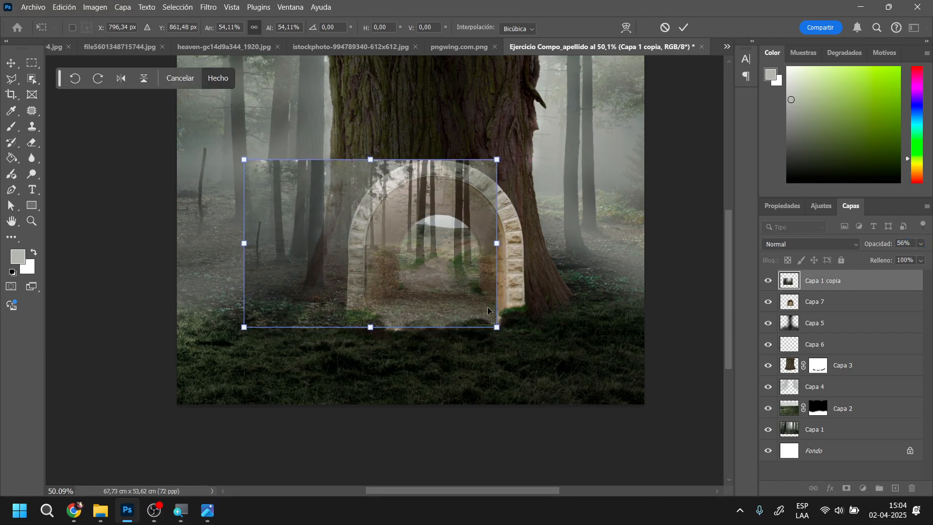
{"action": "scroll", "coordinate": [471, 307], "scroll_direction": "up", "scroll_amount": 4}
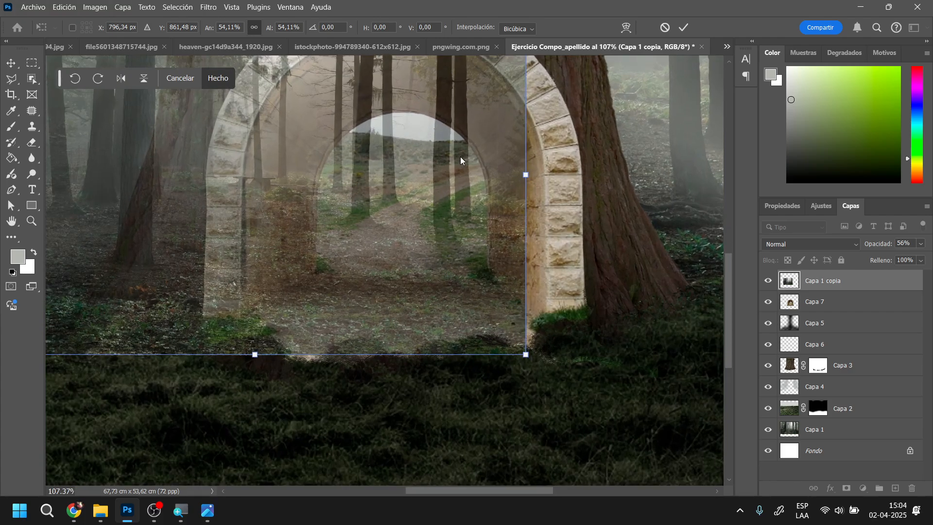
{"action": "left_click_drag", "start_coordinate": [454, 235], "coordinate": [514, 292]}
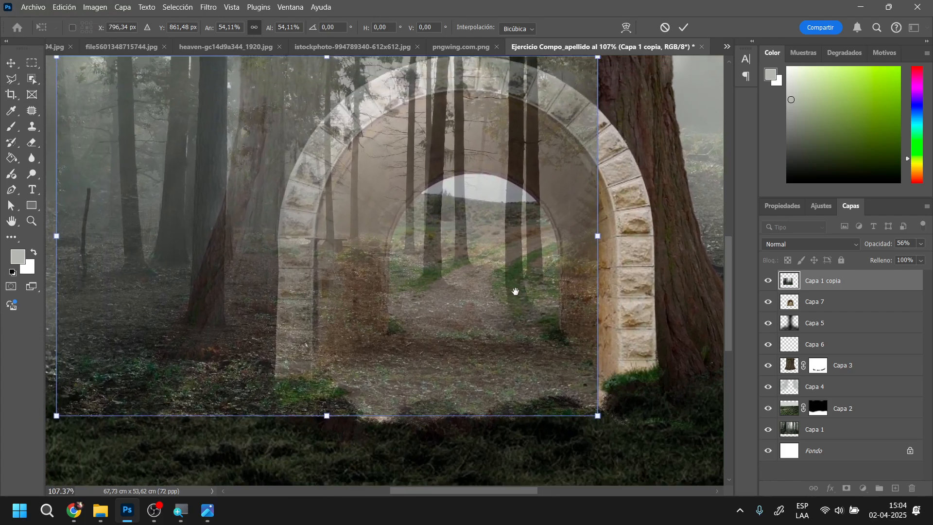
{"action": "key", "text": "Return"}
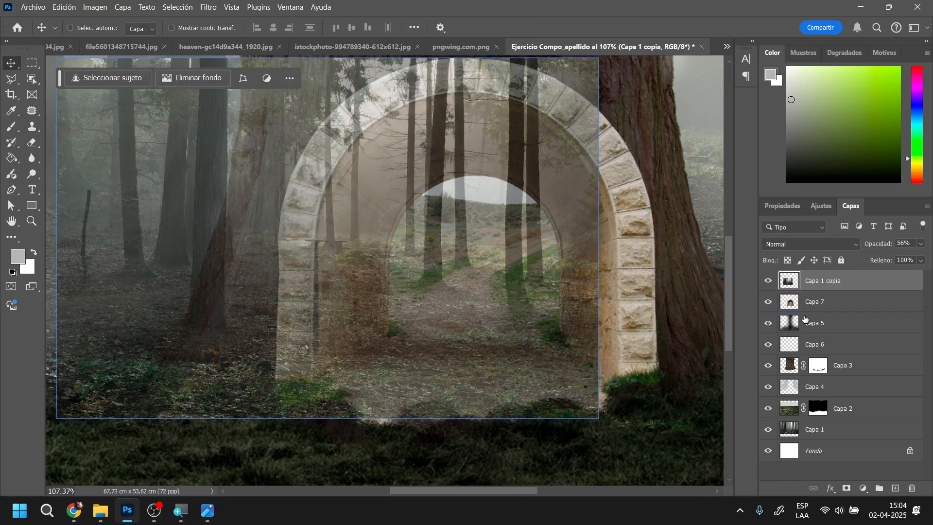
{"action": "left_click", "coordinate": [768, 280]}
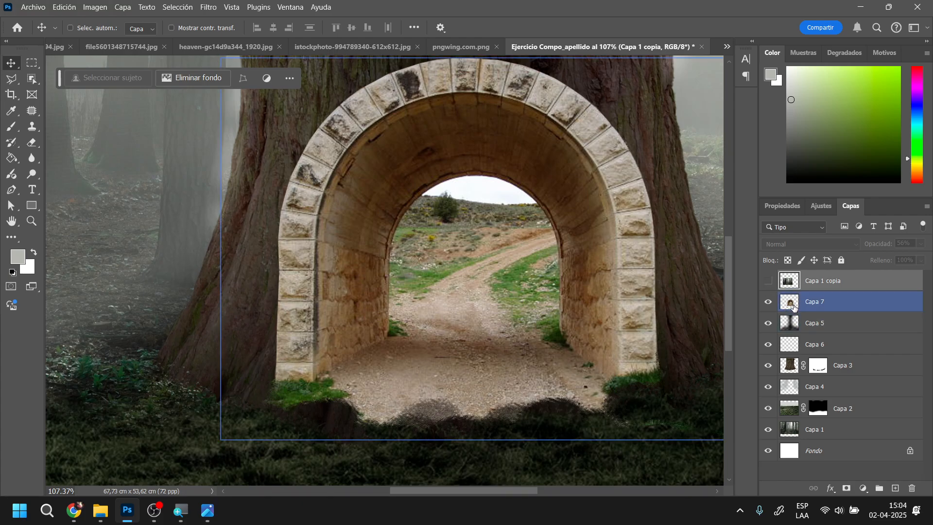
Select the landscape visible through the tunnel opening on Capa 7 with the Polygonal Lasso, ending straight across the path
{"action": "left_click", "coordinate": [821, 302]}
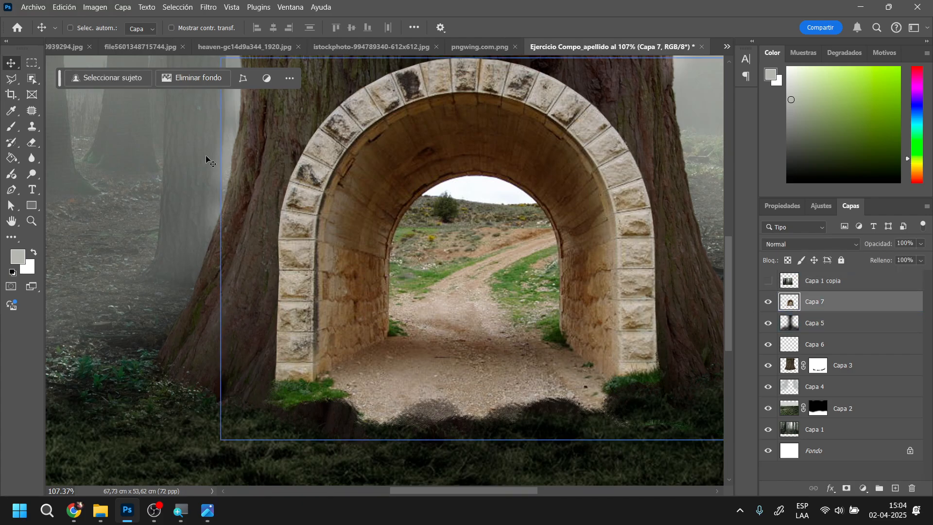
{"action": "left_click", "coordinate": [10, 79]}
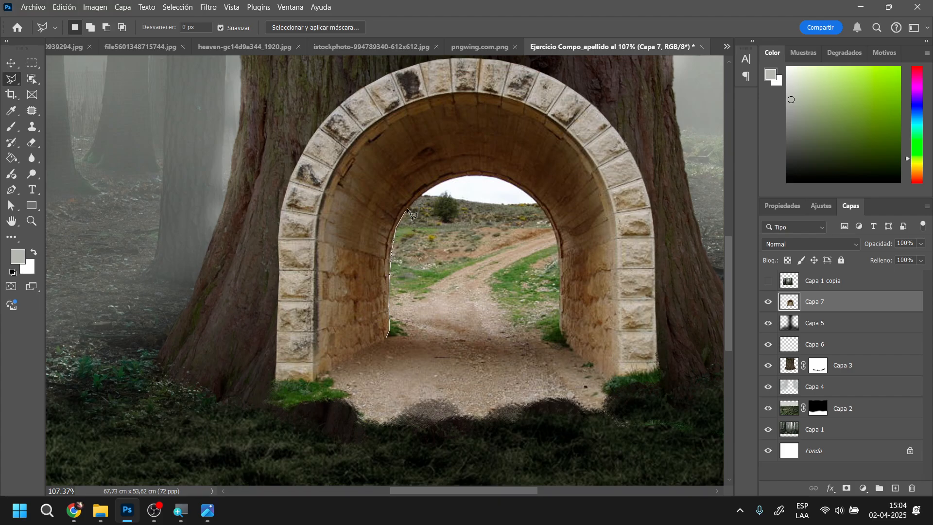
{"action": "left_click", "coordinate": [417, 199]}
{"action": "left_click", "coordinate": [428, 190]}
{"action": "left_click", "coordinate": [387, 339]}
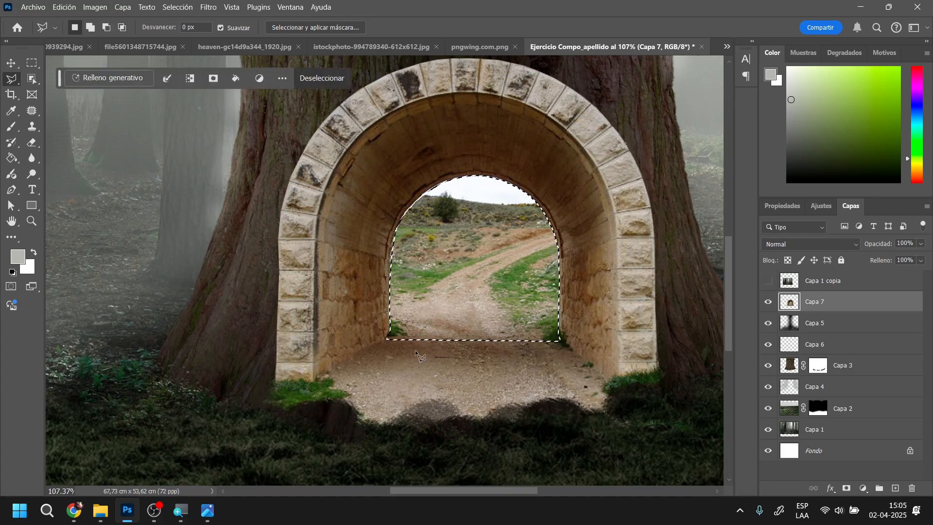
Show Capa 1 copia at 100% opacity, copy its selected area to a new layer, and hide Capa 1 copia
{"action": "left_click", "coordinate": [769, 280]}
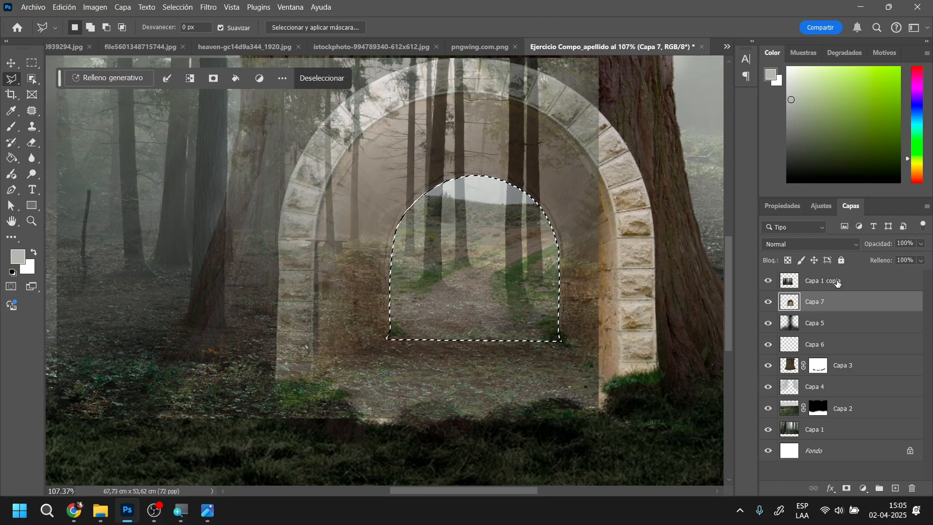
{"action": "left_click", "coordinate": [863, 277]}
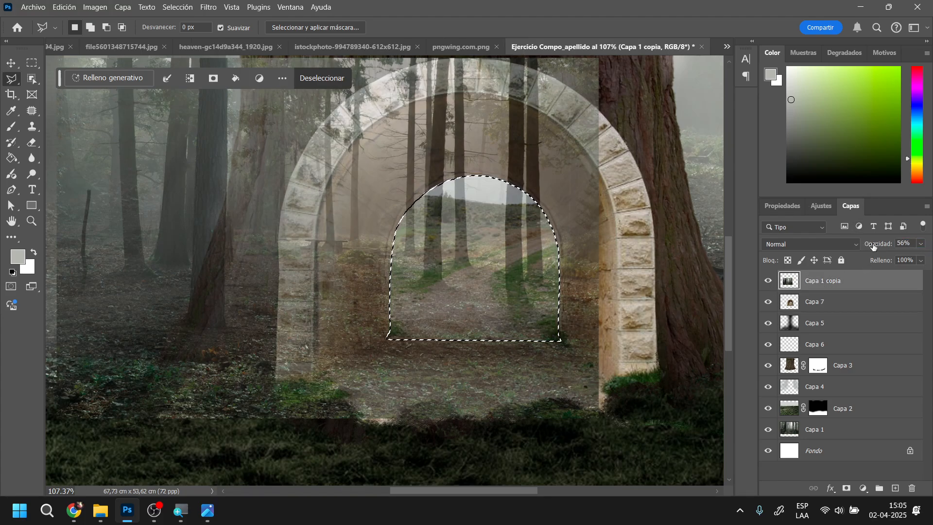
{"action": "left_click_drag", "start_coordinate": [874, 246], "coordinate": [906, 251]}
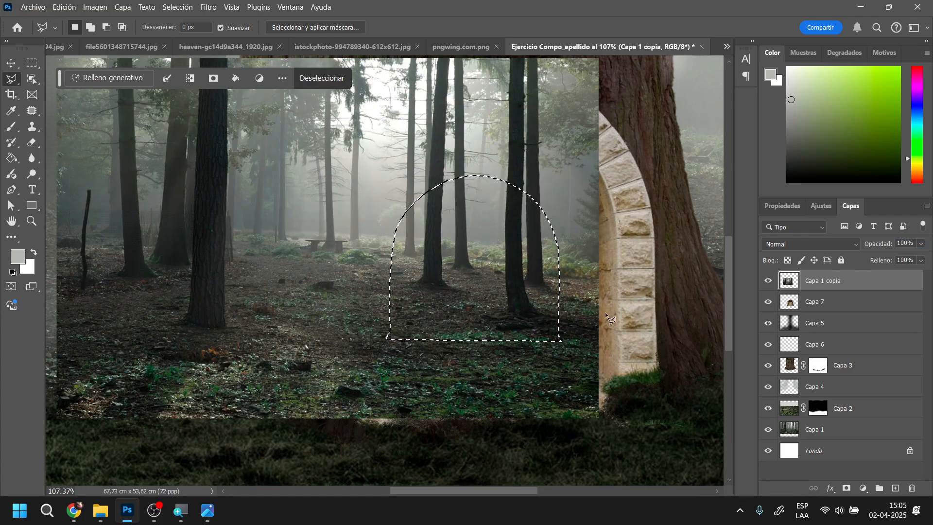
{"action": "key", "text": "ctrl+j"}
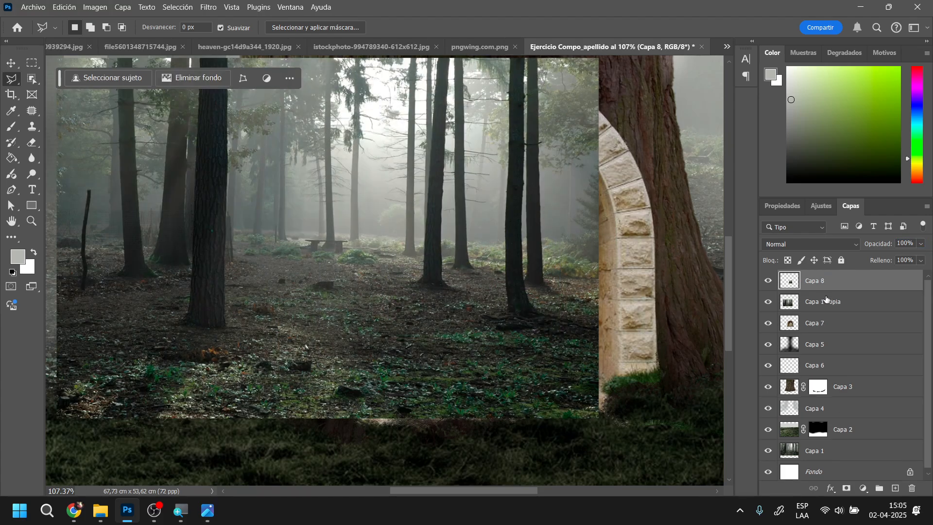
{"action": "left_click", "coordinate": [769, 301]}
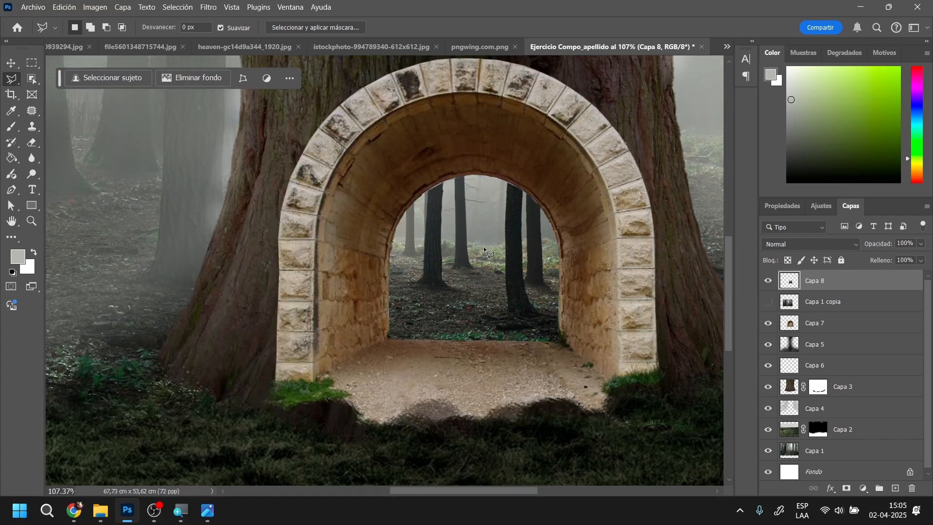
Nudge the forest cutout on Capa 8 slightly upward within the tunnel opening
{"action": "left_click", "coordinate": [11, 63]}
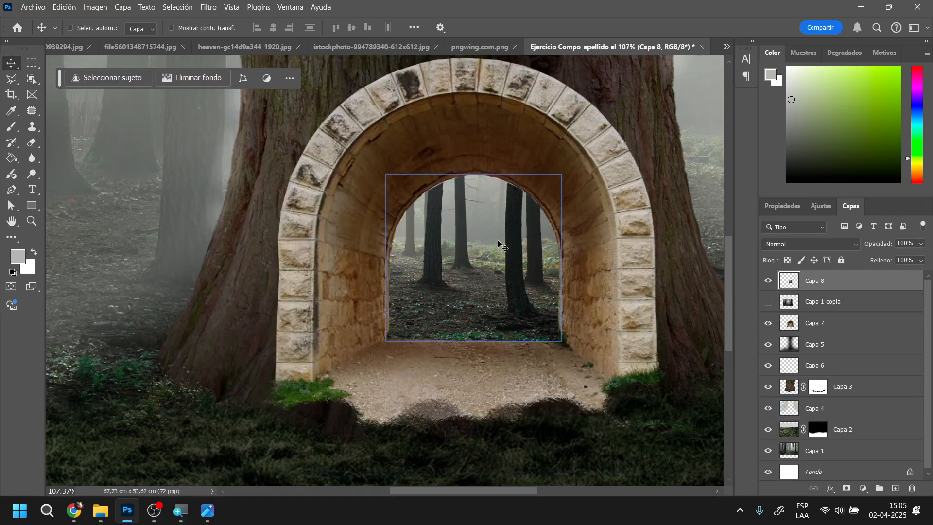
{"action": "key", "text": "Up"}
{"action": "key", "text": "Up"}
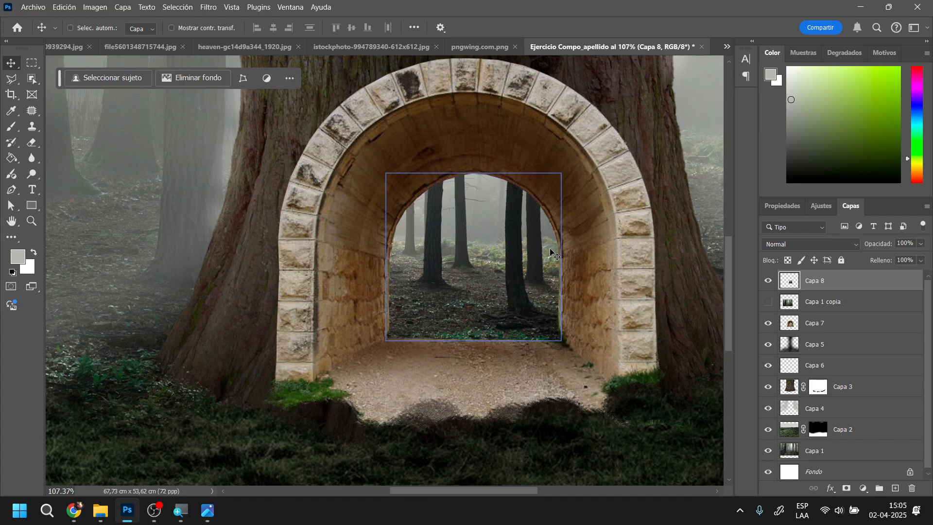
{"action": "key", "text": "alt+bracketleft"}
{"action": "key", "text": "alt+bracketleft"}
{"action": "key", "text": "alt+bracketright"}
{"action": "key", "text": "alt+bracketright"}
{"action": "scroll", "coordinate": [528, 286], "scroll_direction": "down", "scroll_amount": 5}
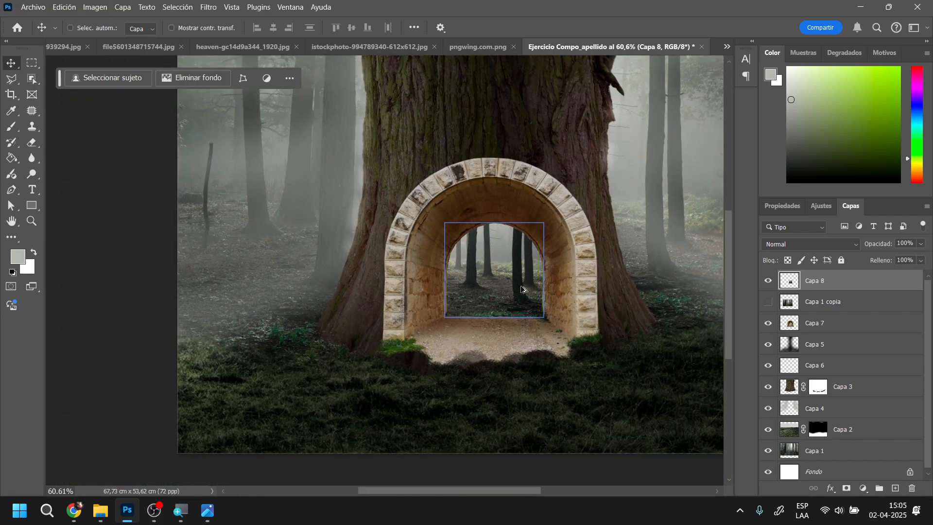
{"action": "scroll", "coordinate": [493, 297], "scroll_direction": "up", "scroll_amount": 2}
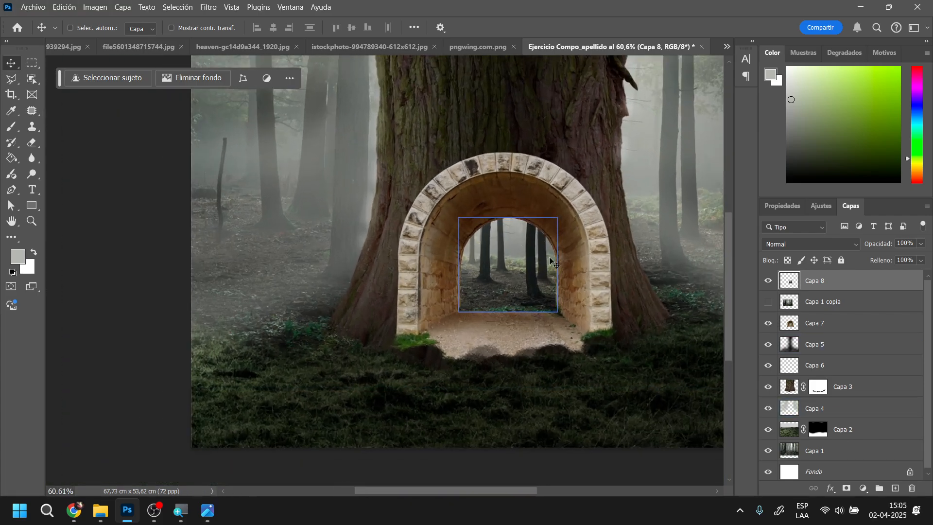
Erase the straight lower edge of the forest cutout on Capa 8 with the 150 px textured eraser to blend it into the path
{"action": "left_click", "coordinate": [569, 313], "text": "ctrl"}
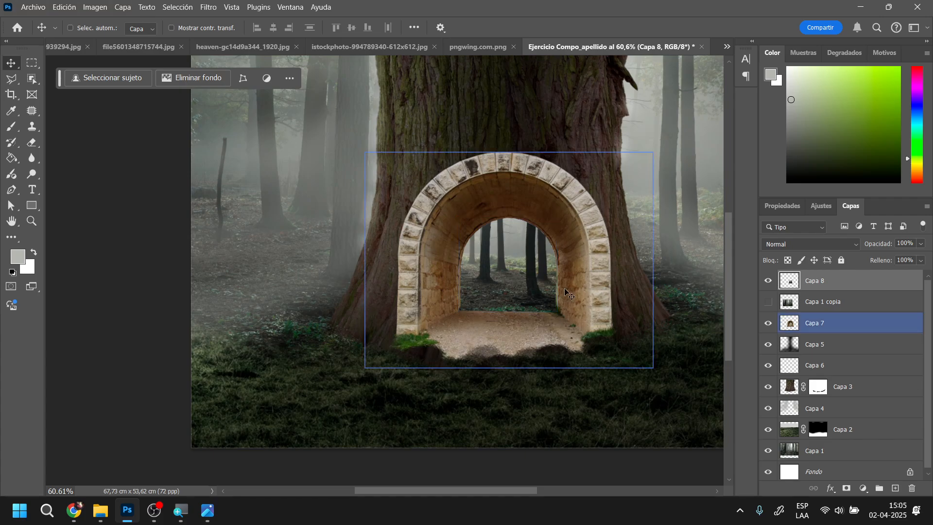
{"action": "left_click_drag", "start_coordinate": [555, 278], "coordinate": [526, 257]}
{"action": "left_click", "coordinate": [543, 346], "text": "ctrl"}
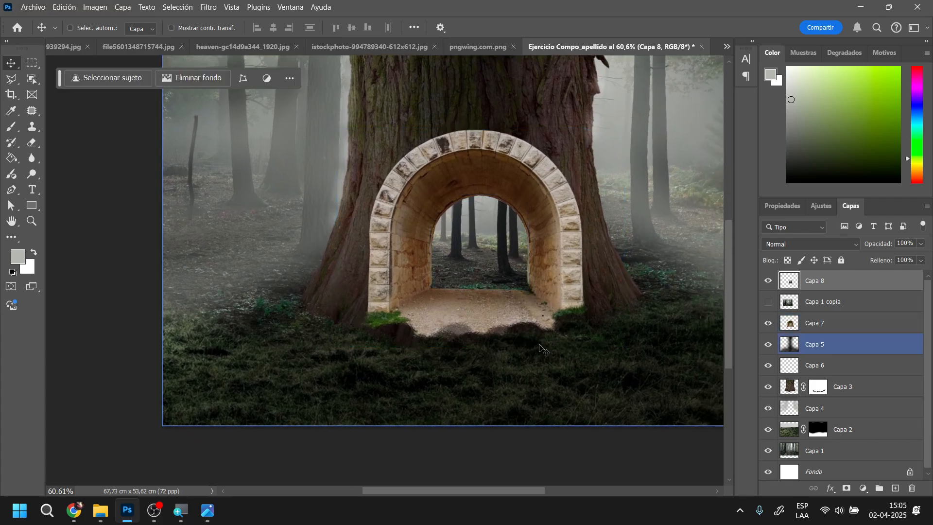
{"action": "scroll", "coordinate": [543, 346], "scroll_direction": "up", "scroll_amount": 1}
{"action": "left_click", "coordinate": [120, 110], "text": "ctrl"}
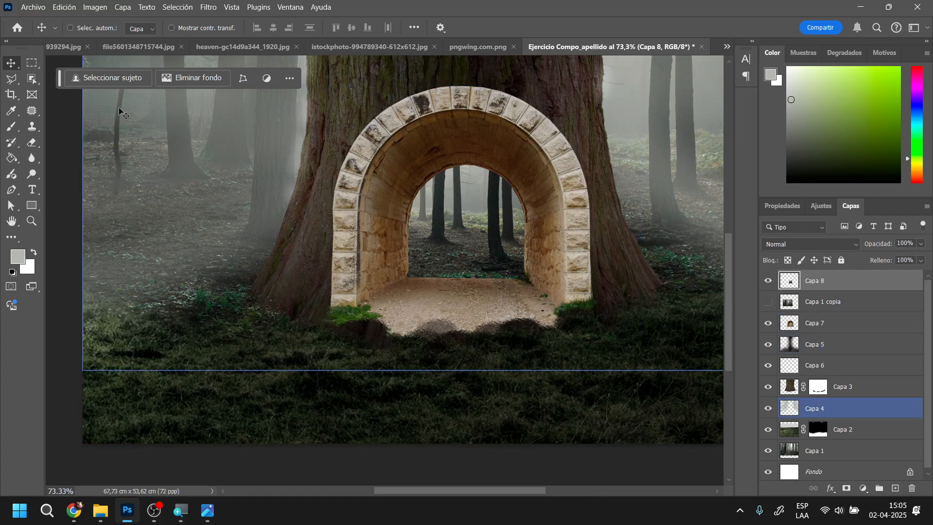
{"action": "left_click", "coordinate": [71, 99], "text": "ctrl"}
{"action": "left_click", "coordinate": [32, 143]}
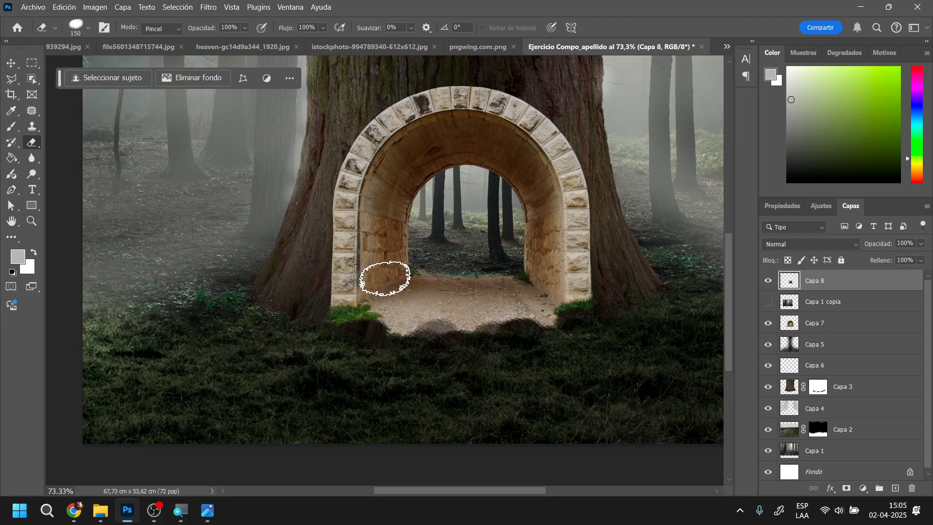
{"action": "scroll", "coordinate": [593, 343], "scroll_direction": "down", "scroll_amount": 2}
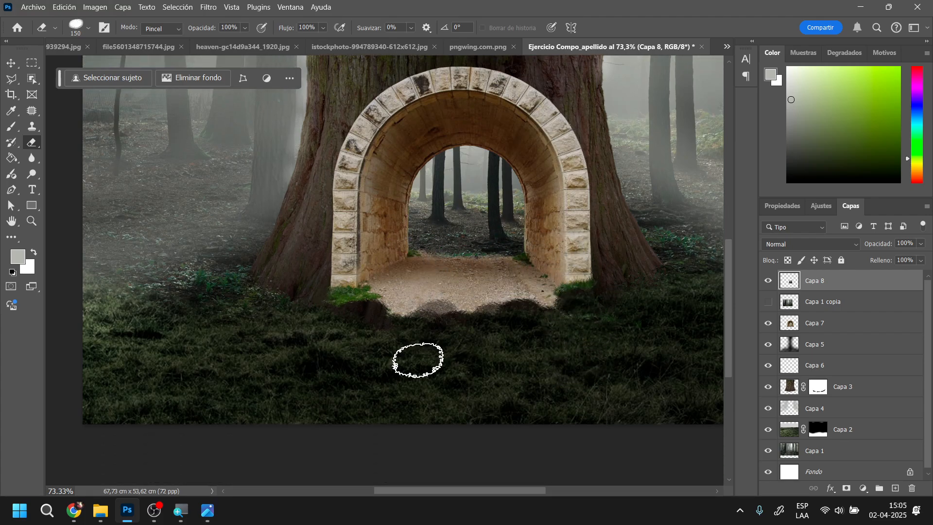
Check the reference image camino a fantasia.jpg and close the arch source file file0002050939294.jpg
{"action": "left_click", "coordinate": [208, 510]}
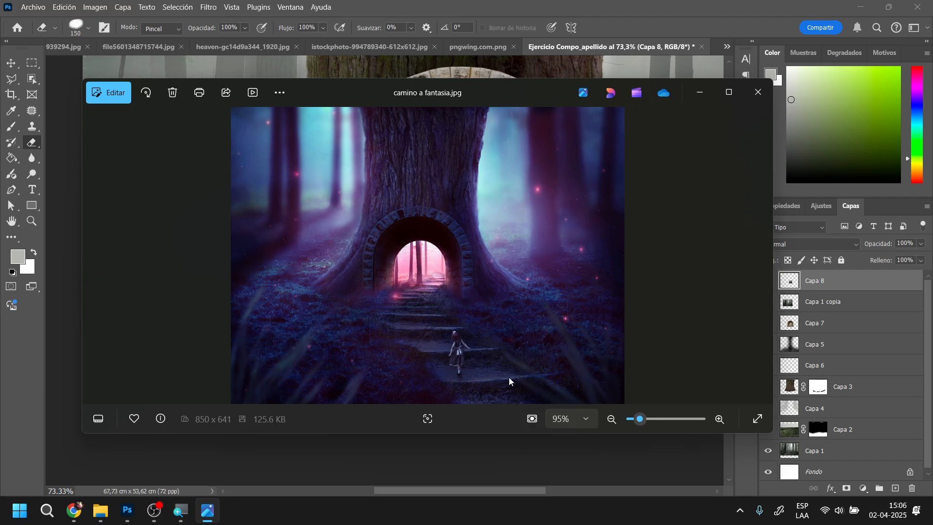
{"action": "left_click", "coordinate": [700, 97]}
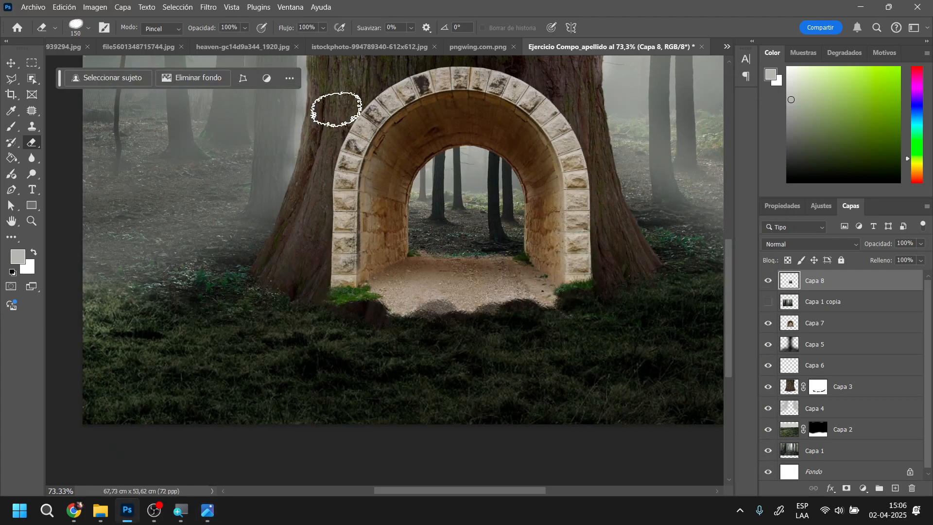
{"action": "left_click", "coordinate": [107, 47]}
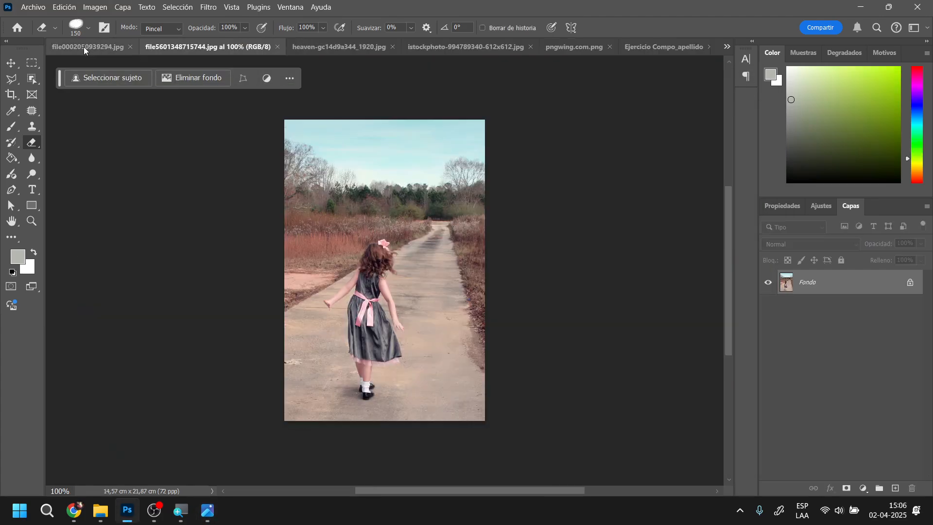
{"action": "left_click", "coordinate": [84, 47]}
{"action": "left_click", "coordinate": [185, 47]}
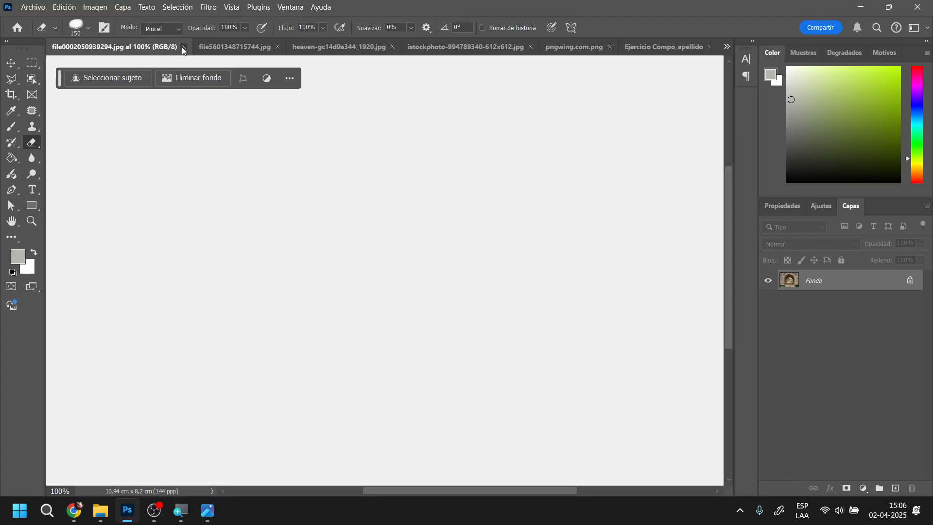
Copy the stairway photo heaven-gc14d9a344_1920.jpg into the composition as a new layer above Capa 8
{"action": "left_click", "coordinate": [240, 48]}
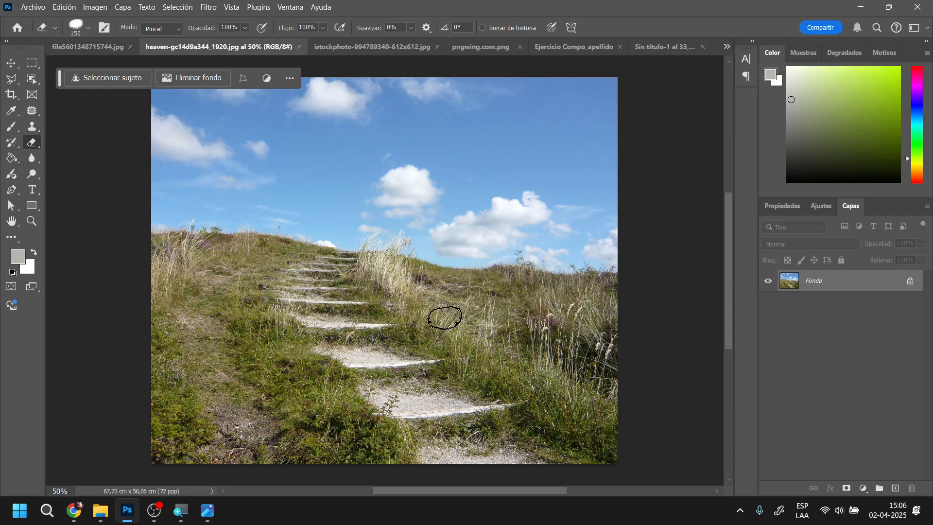
{"action": "left_click", "coordinate": [9, 64]}
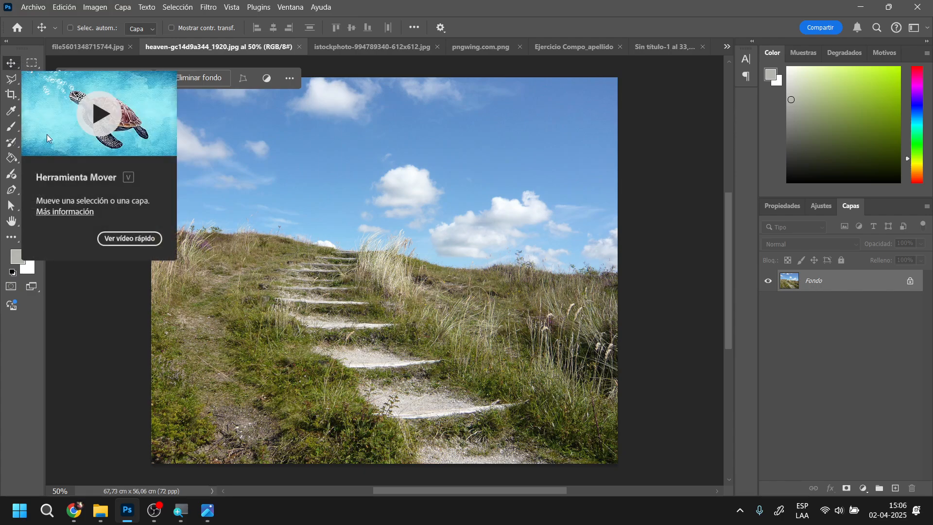
{"action": "left_click_drag", "start_coordinate": [396, 216], "coordinate": [585, 46]}
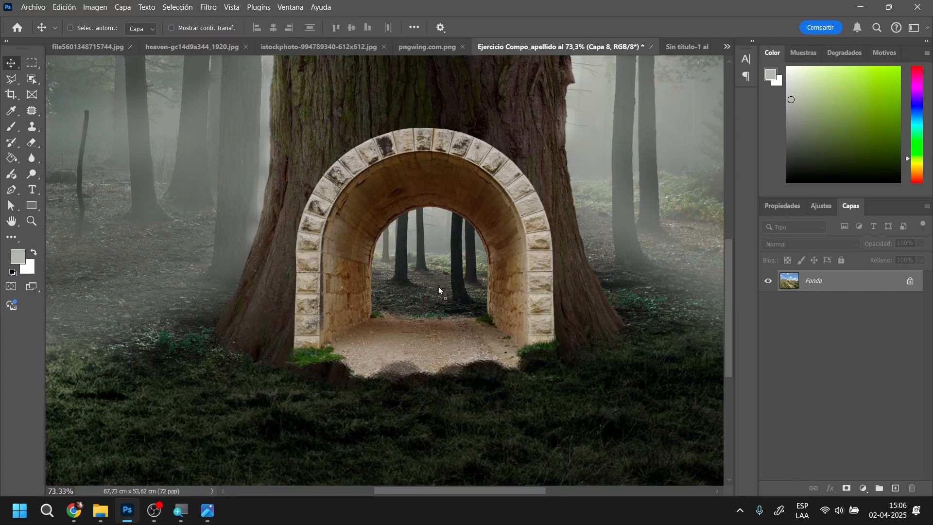
{"action": "left_click_drag", "start_coordinate": [439, 290], "coordinate": [455, 293]}
{"action": "scroll", "coordinate": [454, 293], "scroll_direction": "down", "scroll_amount": 5}
{"action": "scroll", "coordinate": [454, 293], "scroll_direction": "up", "scroll_amount": 4}
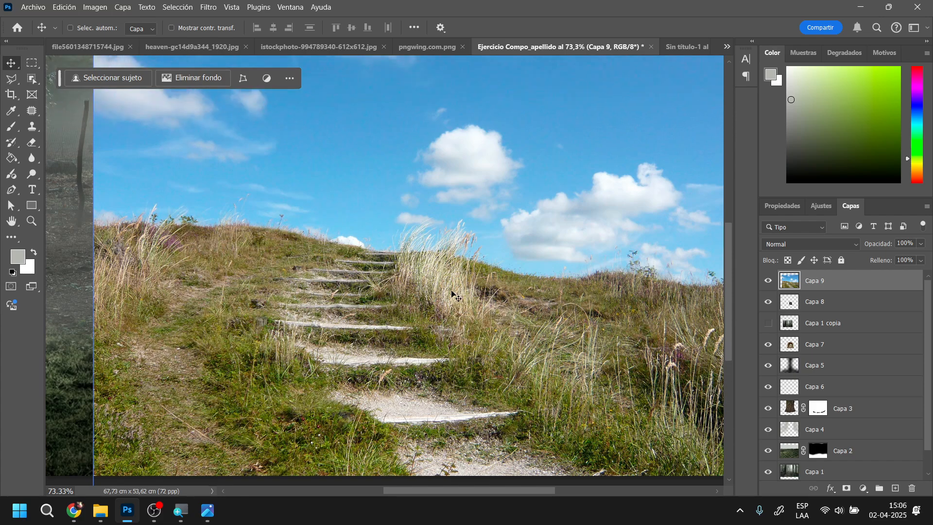
{"action": "left_click_drag", "start_coordinate": [433, 328], "coordinate": [468, 299]}
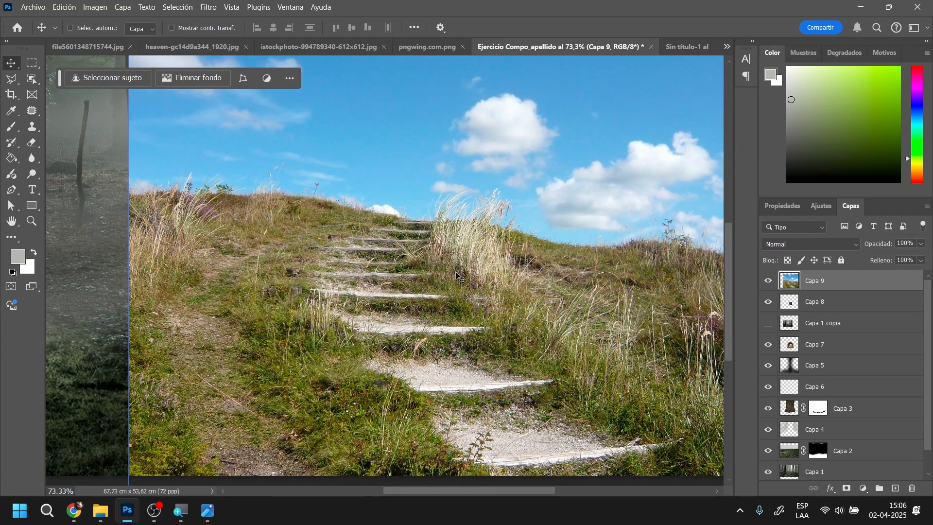
Scale the stairway layer Capa 9 to 74.96% at 65% opacity and position its steps leading up to the arch
{"action": "scroll", "coordinate": [389, 302], "scroll_direction": "down", "scroll_amount": 3}
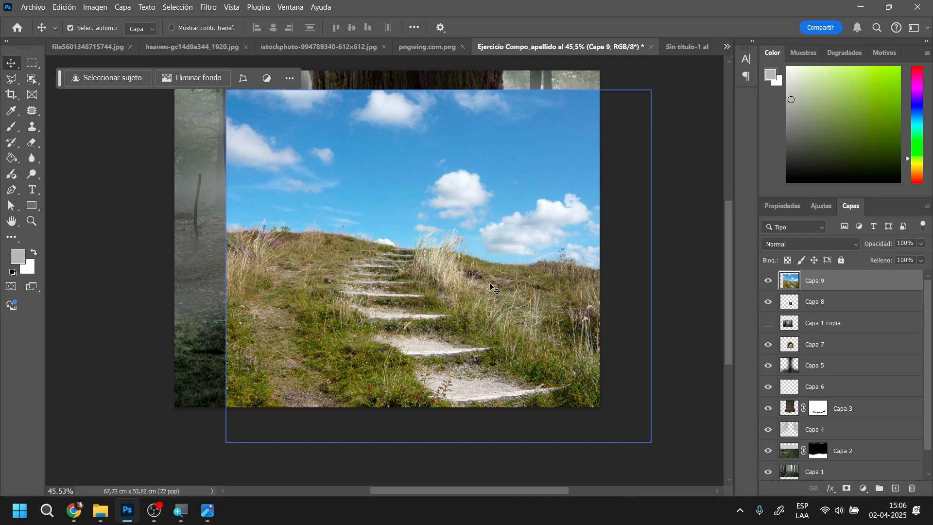
{"action": "key", "text": "ctrl+t"}
{"action": "left_click_drag", "start_coordinate": [652, 90], "coordinate": [490, 224]}
{"action": "left_click_drag", "start_coordinate": [399, 299], "coordinate": [468, 330]}
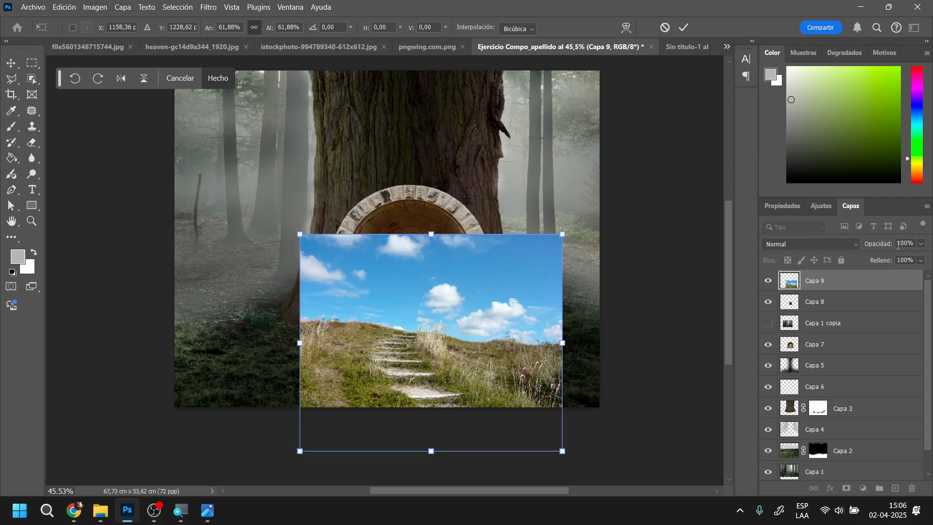
{"action": "left_click_drag", "start_coordinate": [876, 245], "coordinate": [860, 249]}
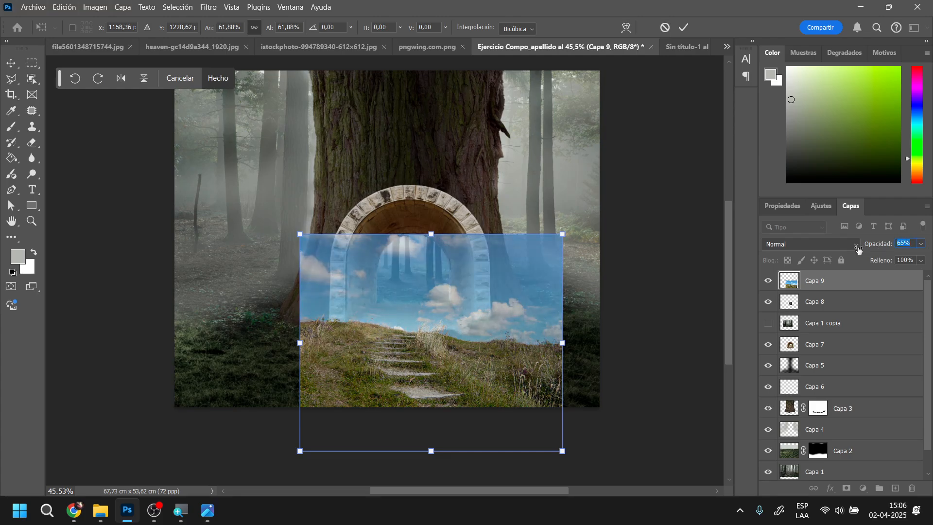
{"action": "left_click_drag", "start_coordinate": [567, 237], "coordinate": [596, 218]}
{"action": "left_click_drag", "start_coordinate": [428, 342], "coordinate": [431, 319]}
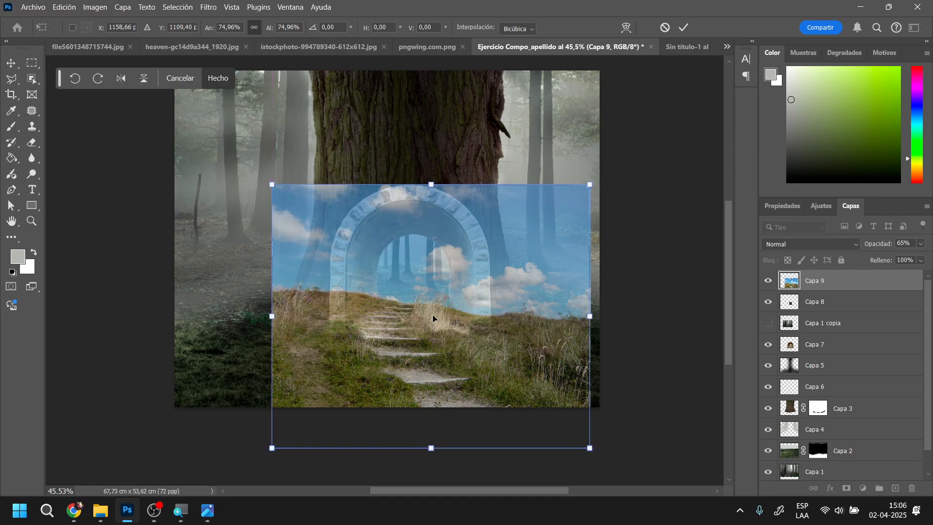
{"action": "key", "text": "Return"}
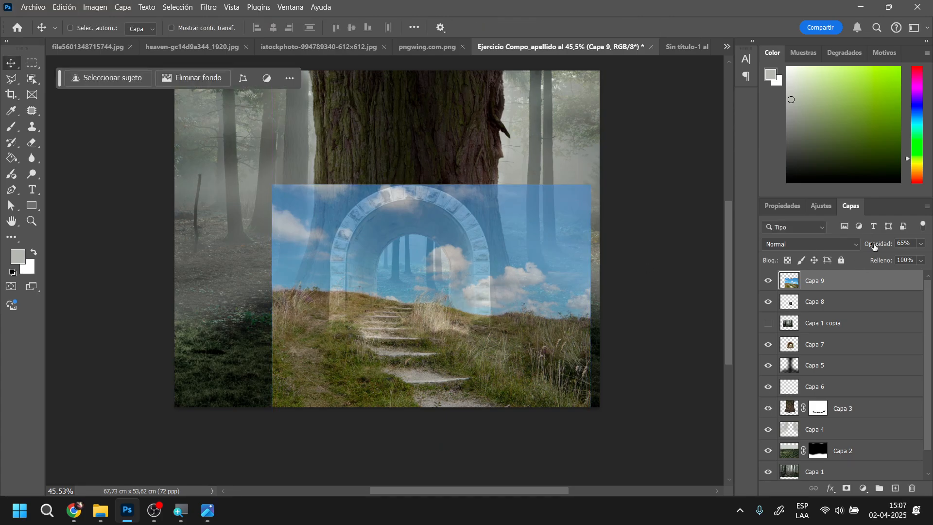
Set Capa 9 to 100% opacity, then lasso its sky down to the hill's edge and delete it
{"action": "left_click_drag", "start_coordinate": [931, 251], "coordinate": [930, 251]}
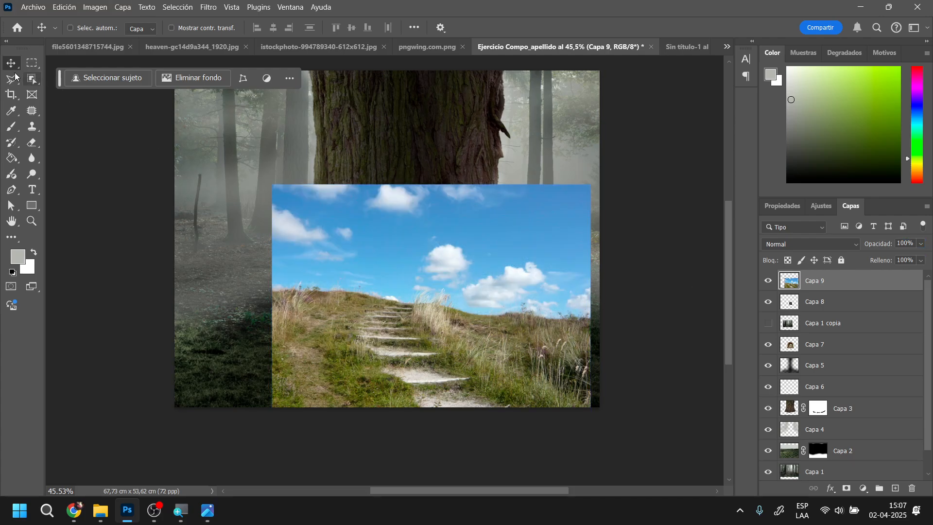
{"action": "left_click", "coordinate": [12, 79]}
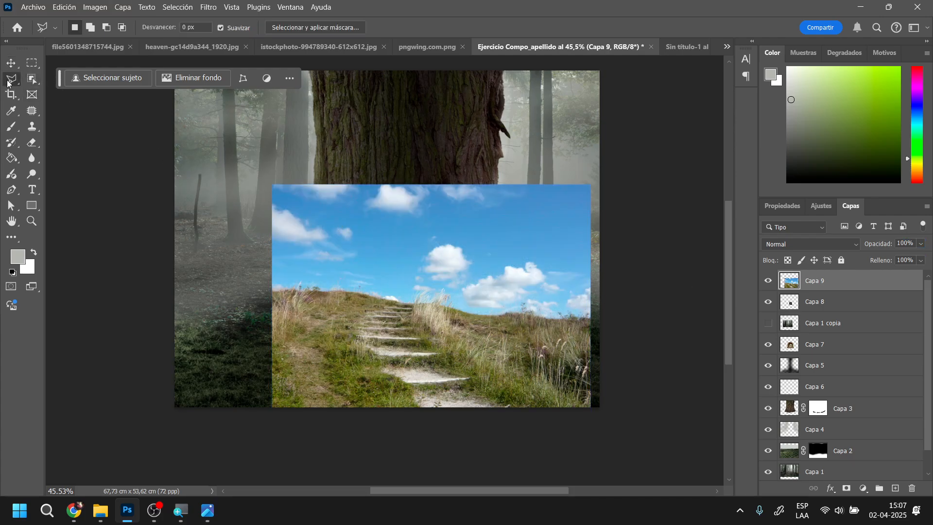
{"action": "right_click", "coordinate": [7, 83]}
{"action": "left_click", "coordinate": [54, 83]}
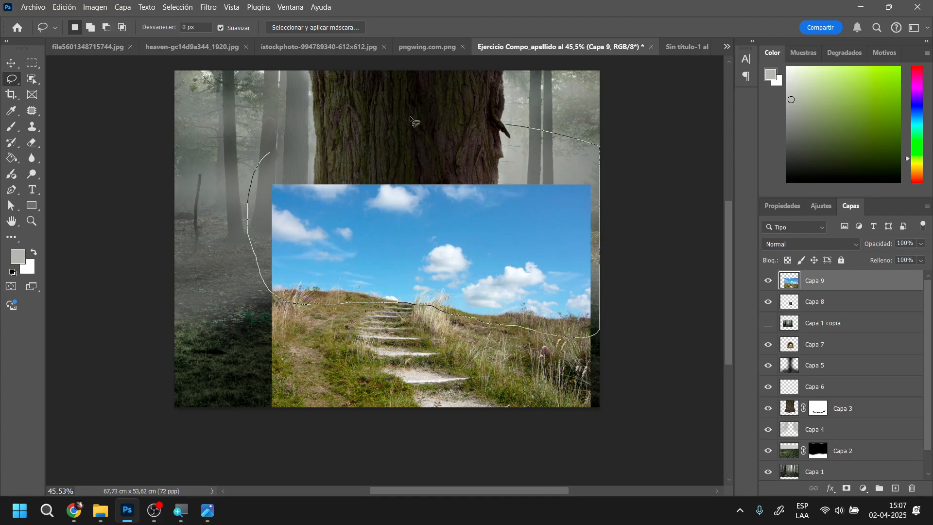
{"action": "left_click_drag", "start_coordinate": [410, 119], "coordinate": [272, 152]}
{"action": "key", "text": "Delete"}
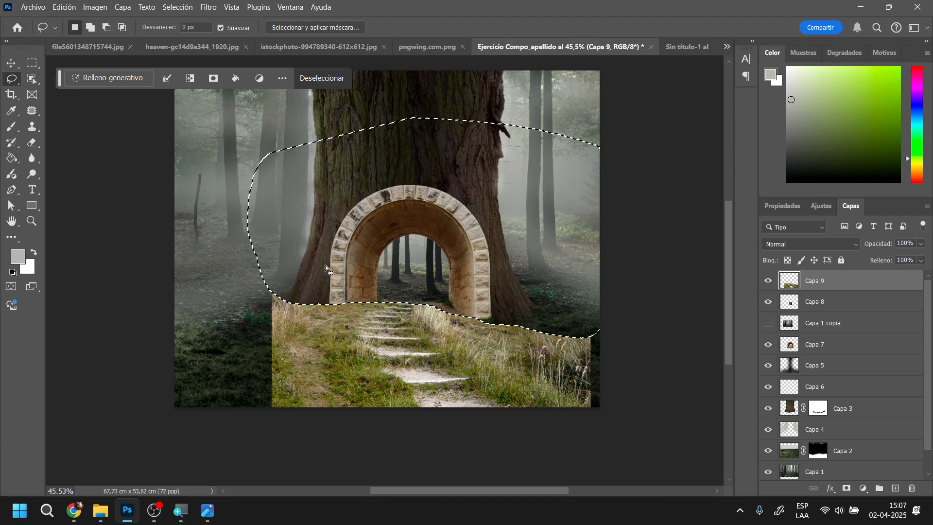
Clear the selection and set the Eraser to the Circular difuso brush at 169 px with 0% hardness
{"action": "key", "text": "e"}
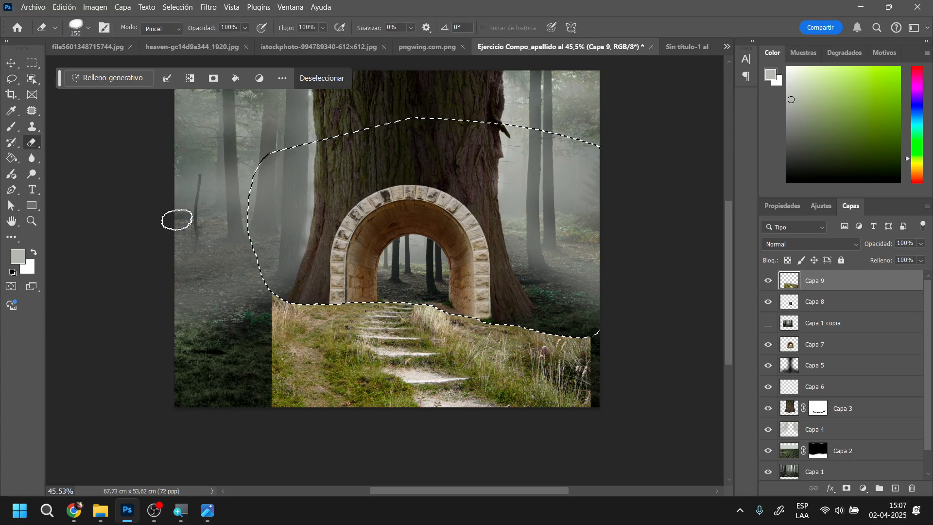
{"action": "key", "text": "ctrl+d"}
{"action": "right_click", "coordinate": [412, 296]}
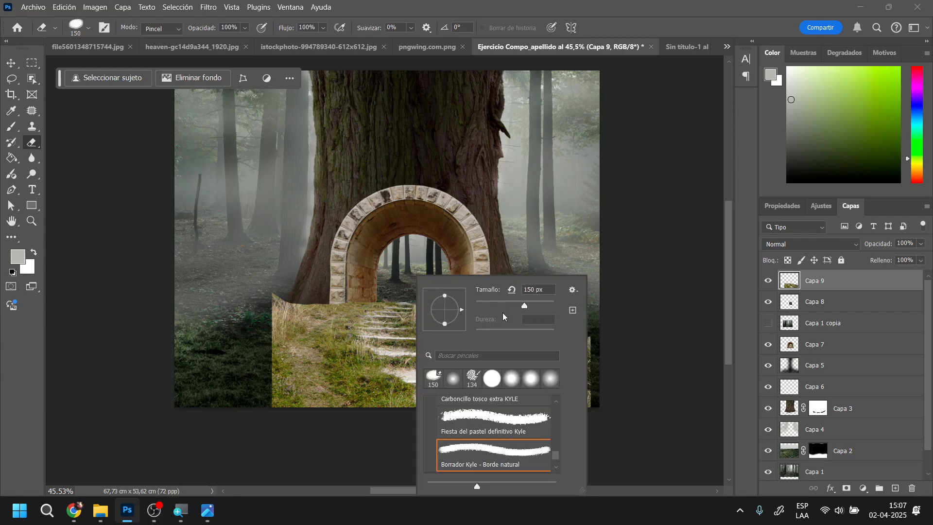
{"action": "scroll", "coordinate": [405, 287], "scroll_direction": "up", "scroll_amount": 2}
{"action": "scroll", "coordinate": [515, 437], "scroll_direction": "up", "scroll_amount": 4}
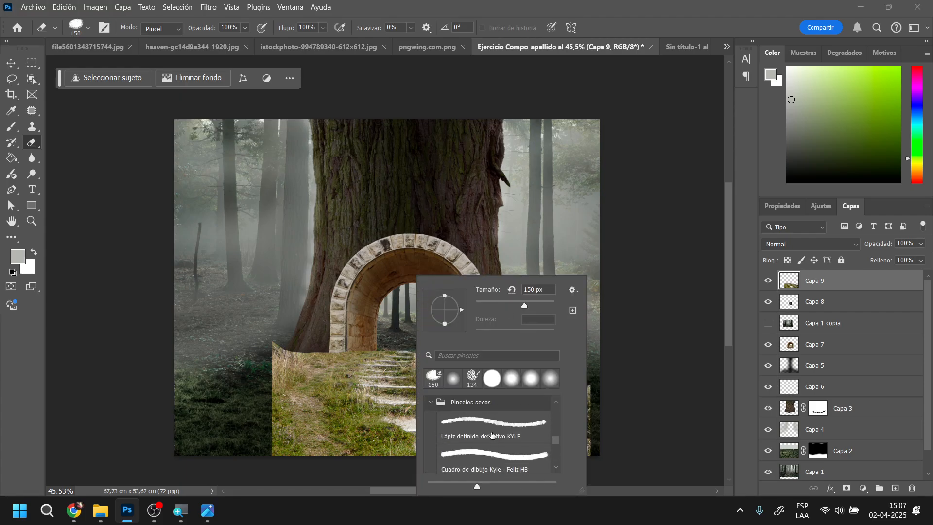
{"action": "scroll", "coordinate": [491, 432], "scroll_direction": "up", "scroll_amount": 3}
{"action": "left_click", "coordinate": [445, 426]}
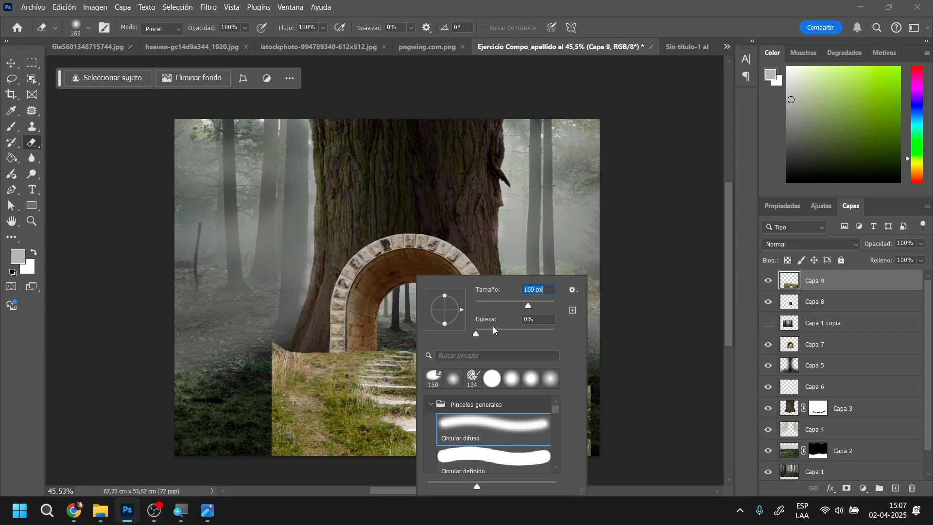
Erase the grass on both sides of Capa 9's stone steps with a 309 px soft Eraser, blending them into the dark ground
{"action": "left_click", "coordinate": [329, 344]}
{"action": "mouse_move", "coordinate": [337, 355]}
{"action": "left_mouse_down"}
{"action": "mouse_move", "coordinate": [305, 373]}
{"action": "mouse_move", "coordinate": [274, 365]}
{"action": "mouse_move", "coordinate": [273, 352]}
{"action": "mouse_move", "coordinate": [277, 447]}
{"action": "mouse_move", "coordinate": [383, 304]}
{"action": "mouse_move", "coordinate": [196, 396]}
{"action": "mouse_move", "coordinate": [253, 437]}
{"action": "mouse_move", "coordinate": [281, 472]}
{"action": "mouse_move", "coordinate": [267, 407]}
{"action": "mouse_move", "coordinate": [286, 425]}
{"action": "mouse_move", "coordinate": [299, 422]}
{"action": "mouse_move", "coordinate": [310, 449]}
{"action": "mouse_move", "coordinate": [338, 461]}
{"action": "mouse_move", "coordinate": [296, 429]}
{"action": "mouse_move", "coordinate": [297, 402]}
{"action": "mouse_move", "coordinate": [300, 425]}
{"action": "mouse_move", "coordinate": [337, 451]}
{"action": "mouse_move", "coordinate": [488, 351]}
{"action": "mouse_move", "coordinate": [450, 345]}
{"action": "mouse_move", "coordinate": [598, 401]}
{"action": "mouse_move", "coordinate": [605, 443]}
{"action": "mouse_move", "coordinate": [597, 447]}
{"action": "mouse_move", "coordinate": [537, 420]}
{"action": "mouse_move", "coordinate": [546, 417]}
{"action": "mouse_move", "coordinate": [521, 370]}
{"action": "mouse_move", "coordinate": [536, 360]}
{"action": "mouse_move", "coordinate": [529, 393]}
{"action": "mouse_move", "coordinate": [500, 364]}
{"action": "mouse_move", "coordinate": [513, 369]}
{"action": "mouse_move", "coordinate": [469, 361]}
{"action": "mouse_move", "coordinate": [535, 409]}
{"action": "mouse_move", "coordinate": [508, 377]}
{"action": "mouse_move", "coordinate": [499, 393]}
{"action": "mouse_move", "coordinate": [470, 370]}
{"action": "mouse_move", "coordinate": [488, 393]}
{"action": "mouse_move", "coordinate": [578, 452]}
{"action": "left_mouse_up"}
{"action": "right_click", "coordinate": [268, 348]}
{"action": "left_click", "coordinate": [204, 364]}
{"action": "mouse_move", "coordinate": [356, 459]}
{"action": "left_mouse_down"}
{"action": "mouse_move", "coordinate": [358, 448]}
{"action": "mouse_move", "coordinate": [275, 389]}
{"action": "left_mouse_up"}
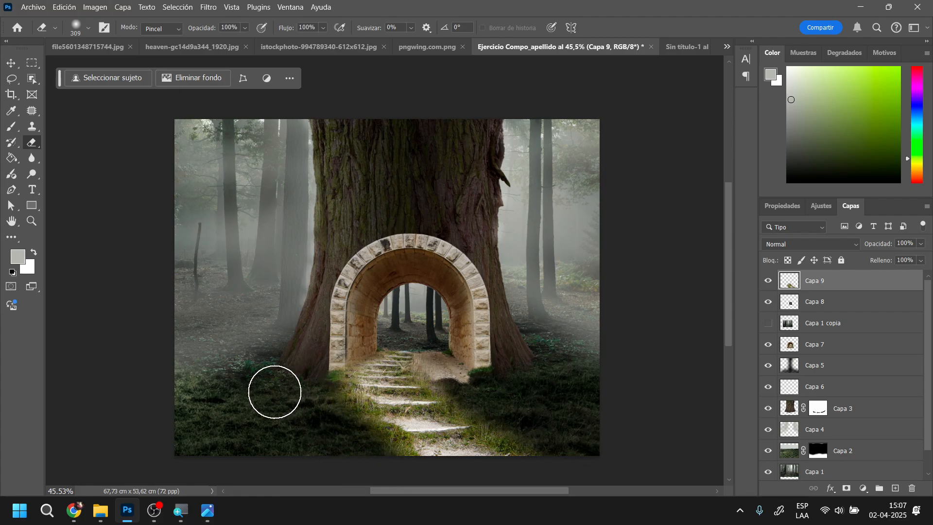
Scale the stairway layer Capa 9 to 119.43% and position its steps so they run up into the arch
{"action": "left_click", "coordinate": [11, 66]}
{"action": "mouse_move", "coordinate": [436, 443]}
{"action": "left_mouse_down"}
{"action": "mouse_move", "coordinate": [425, 446]}
{"action": "mouse_move", "coordinate": [459, 449]}
{"action": "mouse_move", "coordinate": [446, 442]}
{"action": "left_mouse_up"}
{"action": "key", "text": "ctrl+z"}
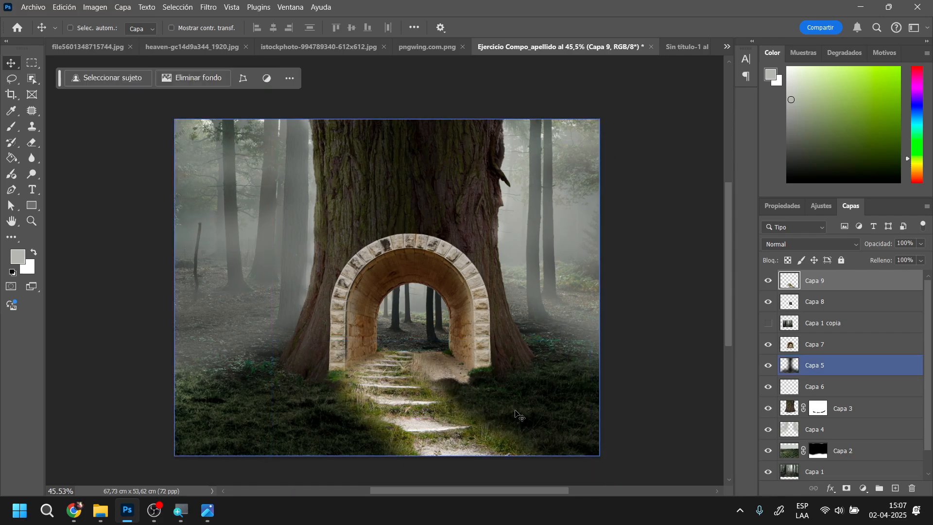
{"action": "key", "text": "ctrl+t"}
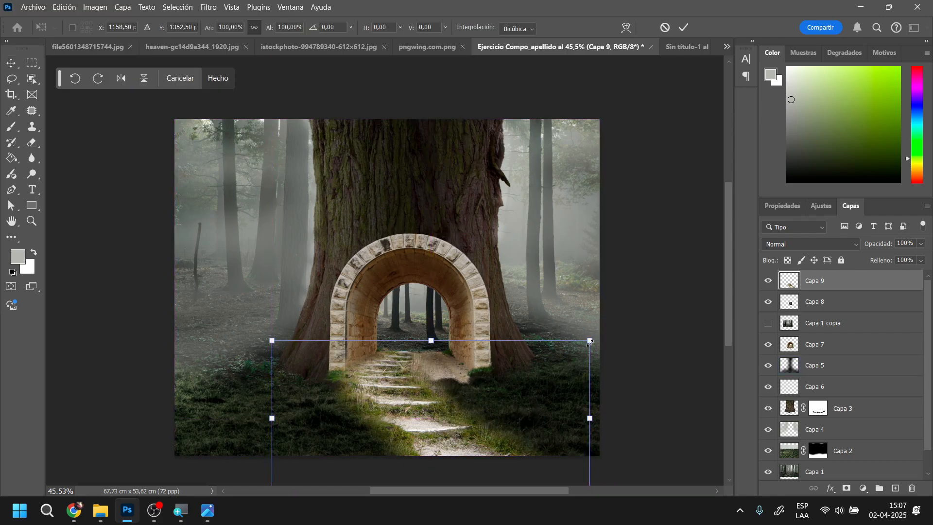
{"action": "left_click_drag", "start_coordinate": [590, 342], "coordinate": [652, 312]}
{"action": "mouse_move", "coordinate": [454, 442]}
{"action": "left_mouse_down"}
{"action": "mouse_move", "coordinate": [442, 451]}
{"action": "mouse_move", "coordinate": [453, 451]}
{"action": "left_mouse_up"}
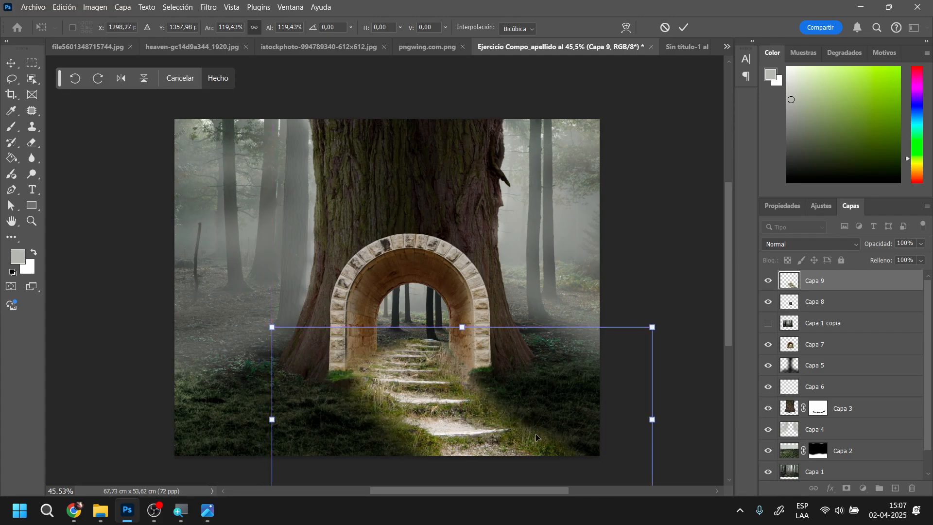
{"action": "key", "text": "Return"}
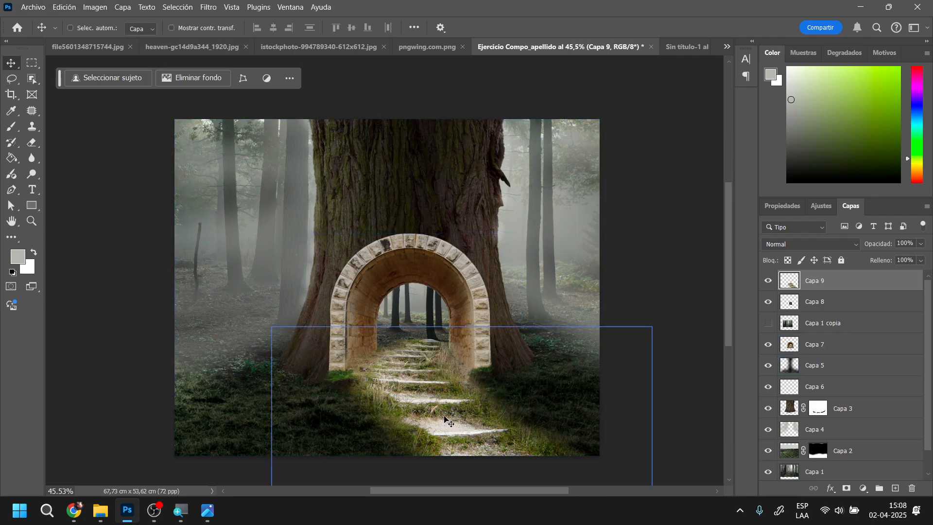
Duplicate Capa 9, move the copy upward over the arch, and flip it horizontally
{"action": "key", "text": "ctrl+j"}
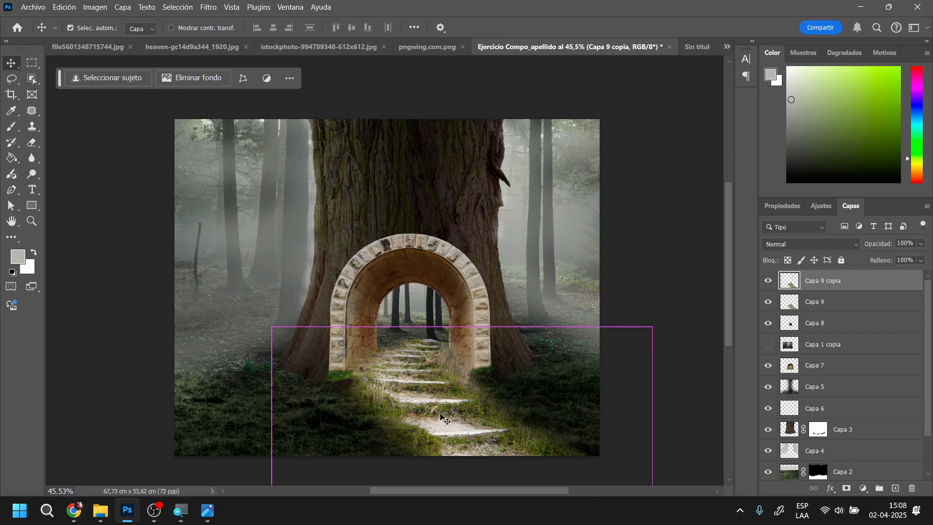
{"action": "left_click_drag", "start_coordinate": [441, 416], "coordinate": [429, 298]}
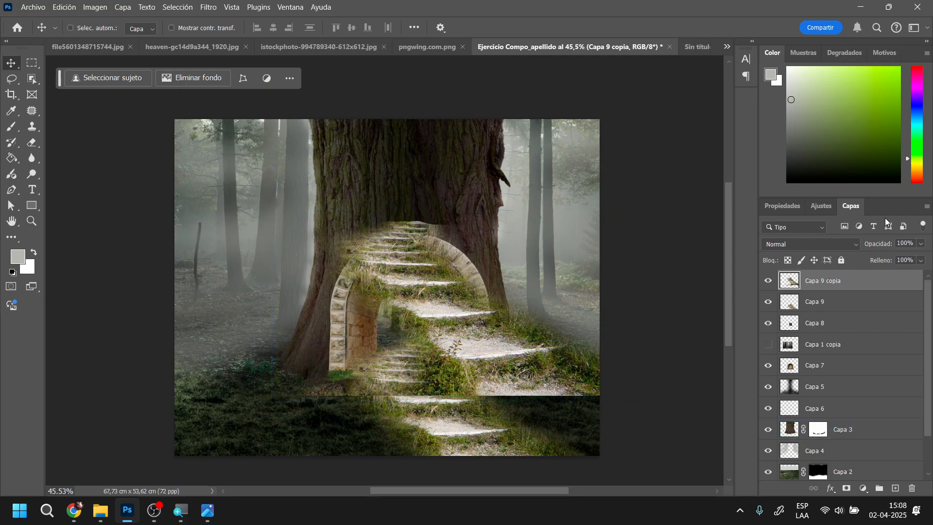
{"action": "left_click", "coordinate": [783, 206]}
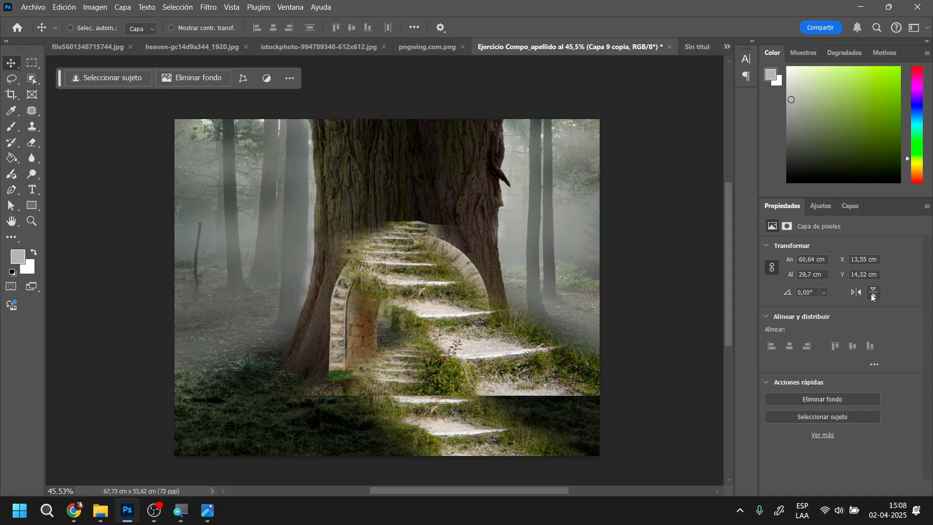
{"action": "left_click", "coordinate": [857, 293]}
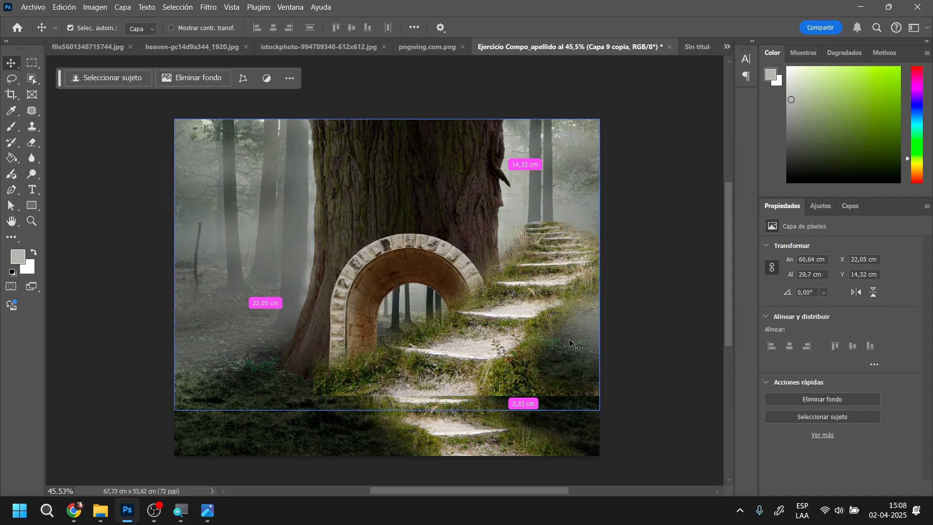
Scale Capa 9 copia to 20.42% and position it inside the arch so its small steps continue the main stairway
{"action": "key", "text": "ctrl+t"}
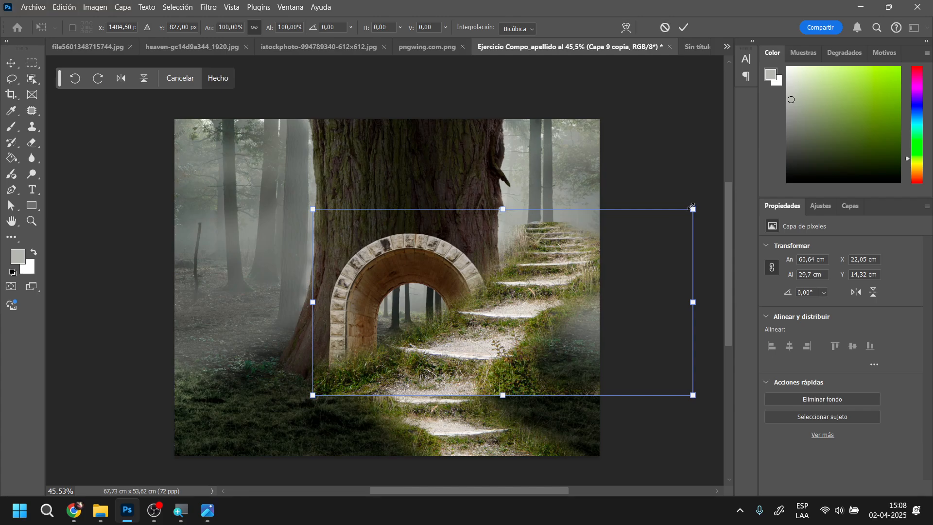
{"action": "left_click_drag", "start_coordinate": [692, 207], "coordinate": [461, 328]}
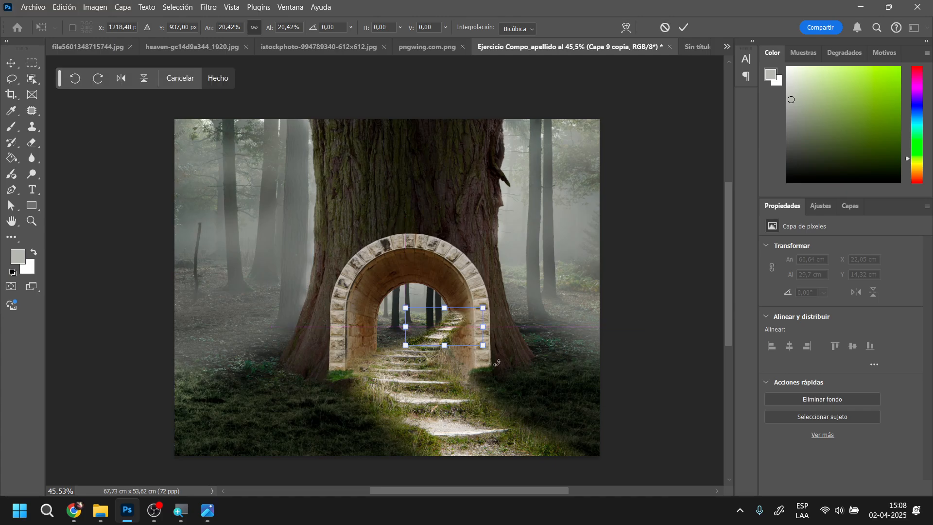
{"action": "key", "text": "Return"}
{"action": "scroll", "coordinate": [469, 366], "scroll_direction": "up", "scroll_amount": 8}
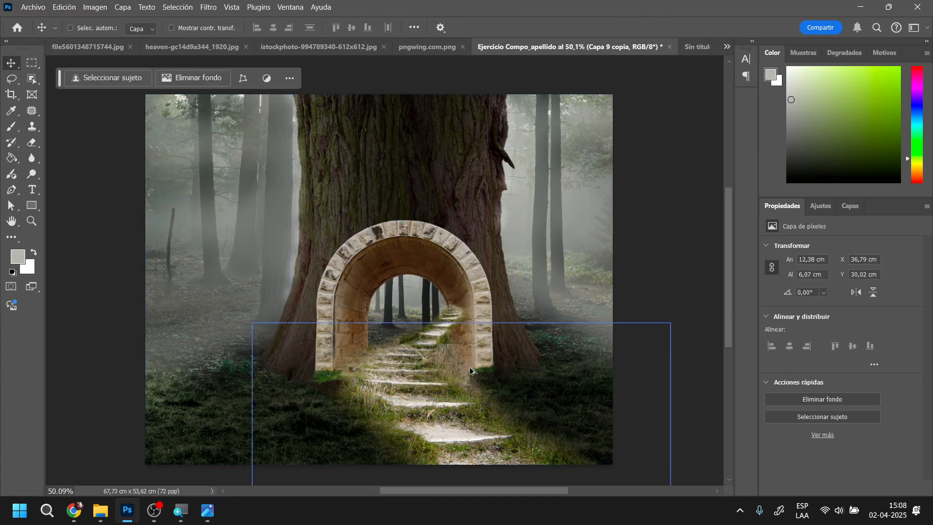
{"action": "left_click_drag", "start_coordinate": [434, 339], "coordinate": [467, 356]}
{"action": "mouse_move", "coordinate": [425, 317]}
{"action": "left_mouse_down"}
{"action": "mouse_move", "coordinate": [404, 334]}
{"action": "mouse_move", "coordinate": [434, 322]}
{"action": "left_mouse_up"}
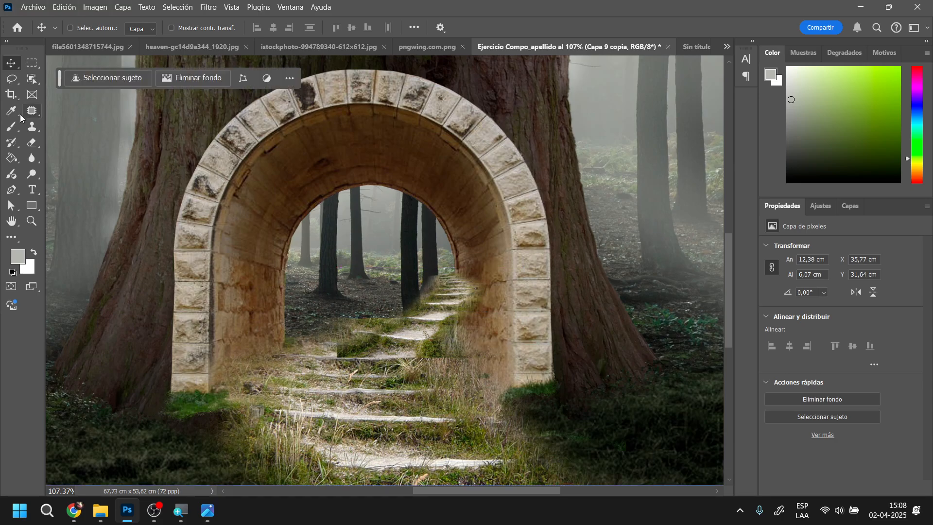
Erase the hard lower edge of Capa 9 copia where it meets the main steps, using the 309 px soft Eraser
{"action": "left_click", "coordinate": [32, 142]}
{"action": "mouse_move", "coordinate": [386, 339]}
{"action": "left_mouse_down"}
{"action": "mouse_move", "coordinate": [379, 407]}
{"action": "mouse_move", "coordinate": [476, 413]}
{"action": "mouse_move", "coordinate": [373, 396]}
{"action": "mouse_move", "coordinate": [500, 407]}
{"action": "left_mouse_up"}
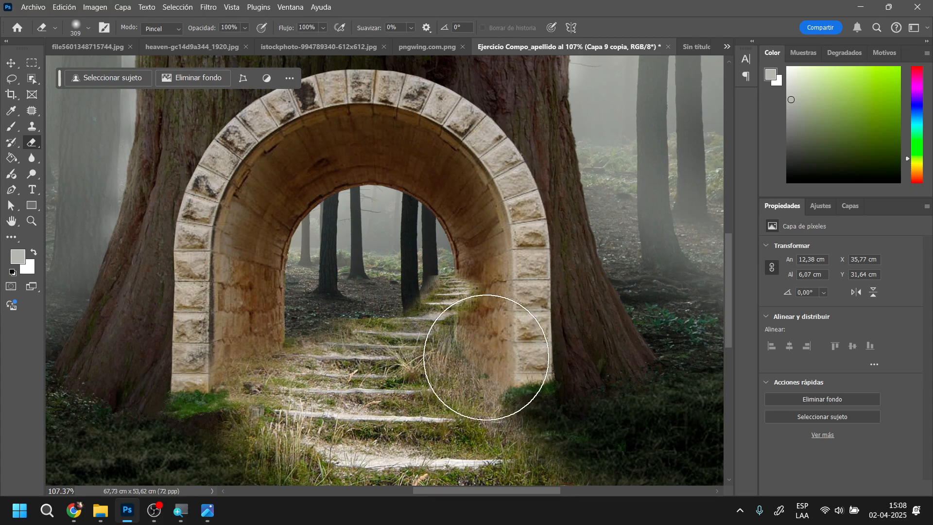
{"action": "right_click", "coordinate": [526, 340]}
{"action": "left_click", "coordinate": [383, 390]}
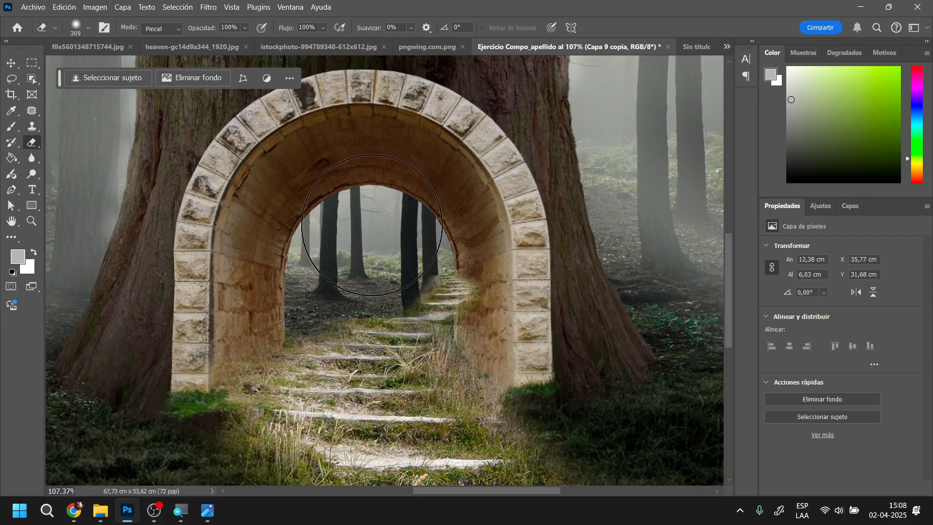
{"action": "left_click_drag", "start_coordinate": [368, 247], "coordinate": [381, 231]}
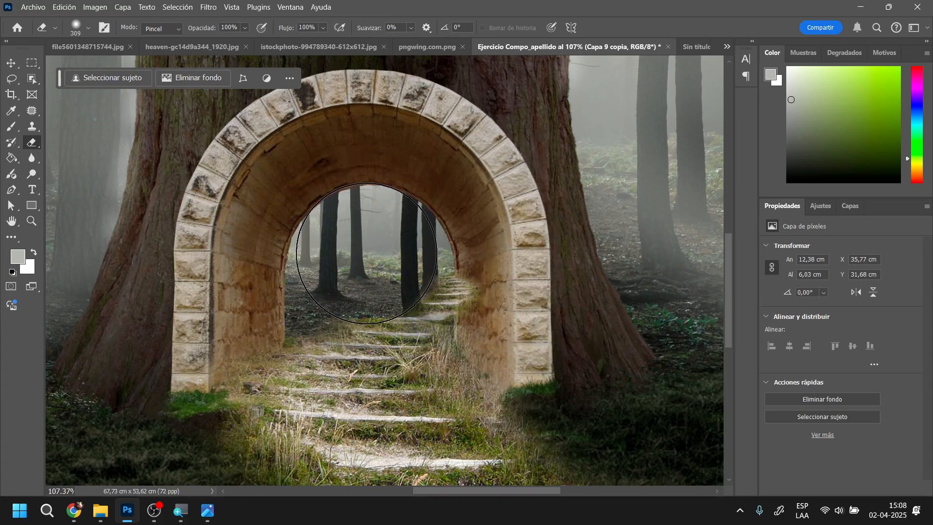
Erase the part of Capa 9 copia overlapping the arch's right inner wall with an 89 px Eraser at 45% hardness
{"action": "right_click", "coordinate": [367, 253]}
{"action": "left_click", "coordinate": [477, 281]}
{"action": "left_click_drag", "start_coordinate": [478, 281], "coordinate": [464, 281]}
{"action": "left_click", "coordinate": [465, 311]}
{"action": "left_click", "coordinate": [335, 284]}
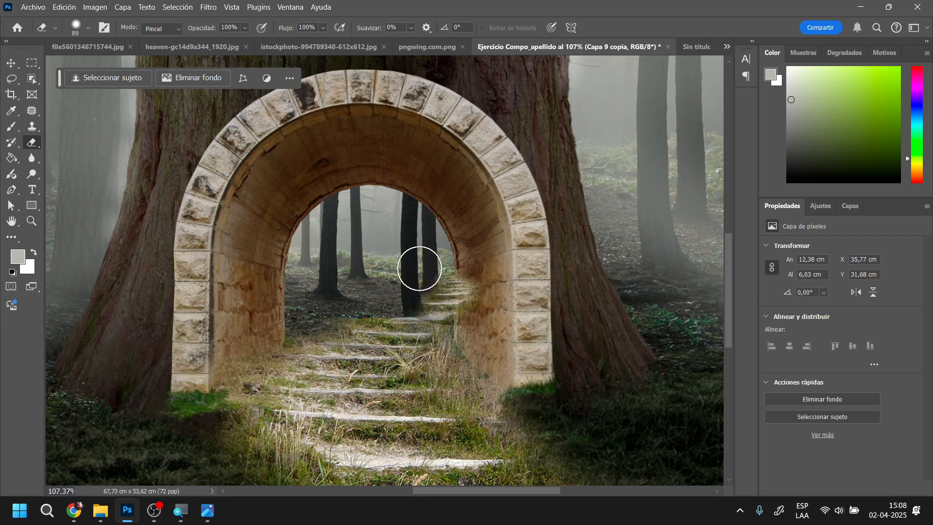
{"action": "mouse_move", "coordinate": [468, 272]}
{"action": "left_mouse_down"}
{"action": "mouse_move", "coordinate": [491, 309]}
{"action": "mouse_move", "coordinate": [478, 257]}
{"action": "mouse_move", "coordinate": [485, 292]}
{"action": "mouse_move", "coordinate": [480, 303]}
{"action": "mouse_move", "coordinate": [482, 259]}
{"action": "mouse_move", "coordinate": [459, 342]}
{"action": "left_mouse_up"}
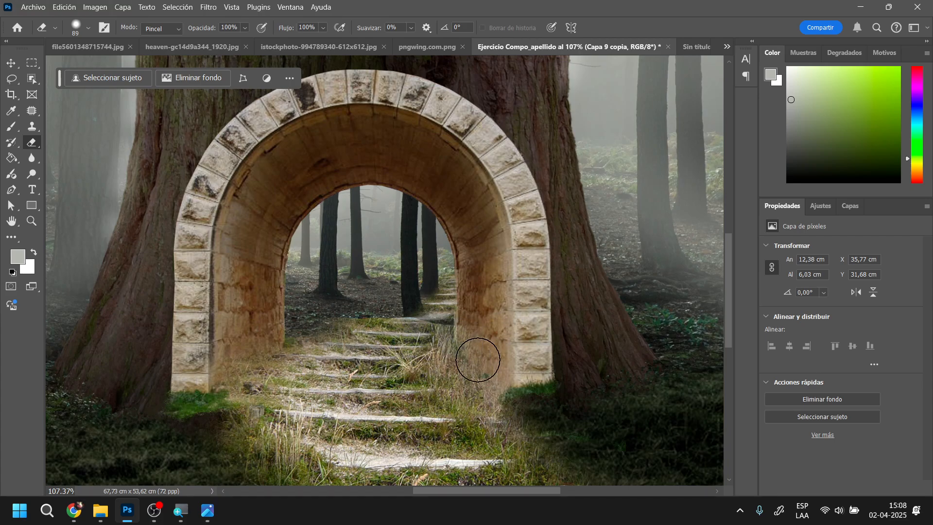
{"action": "scroll", "coordinate": [499, 370], "scroll_direction": "down", "scroll_amount": 3}
{"action": "scroll", "coordinate": [499, 371], "scroll_direction": "down", "scroll_amount": 3}
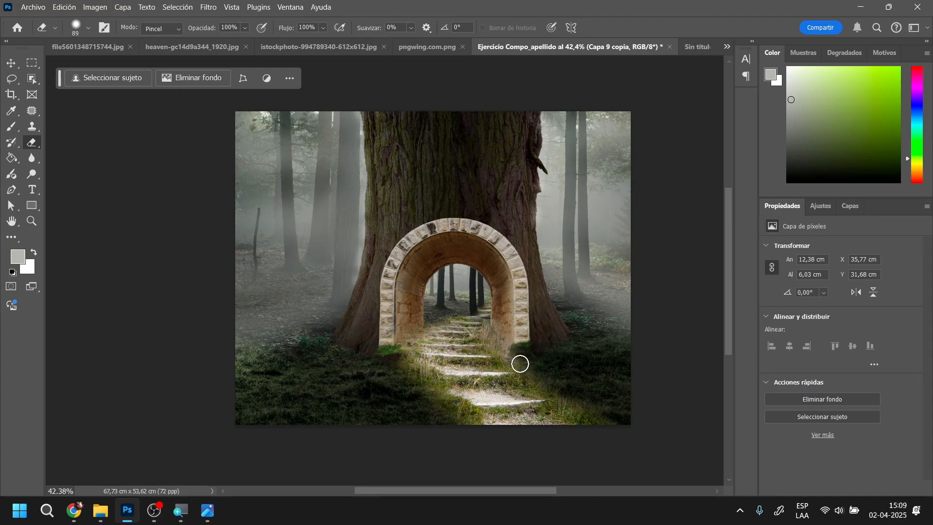
Erase the bright green grass at the base of both arch pillars on Capa 7 with a 163 px Eraser
{"action": "left_click", "coordinate": [844, 209]}
{"action": "left_click", "coordinate": [835, 371]}
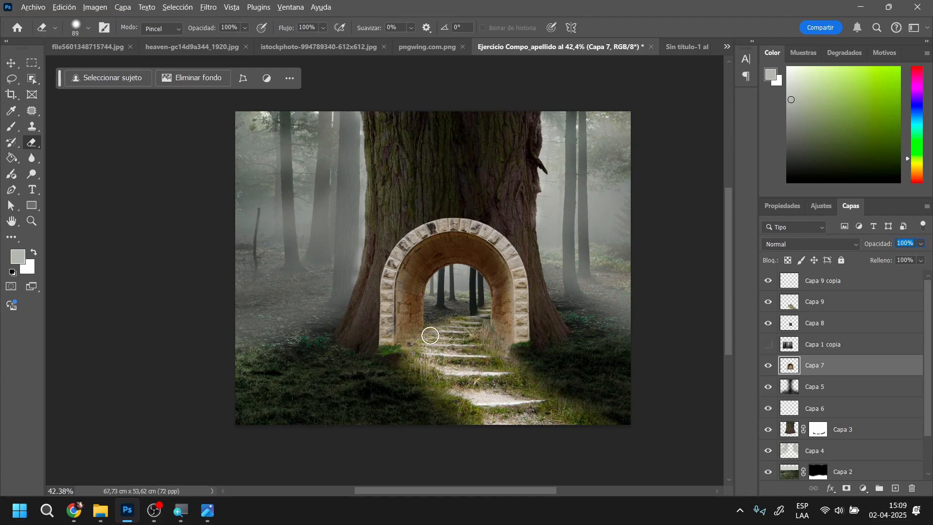
{"action": "right_click", "coordinate": [540, 374]}
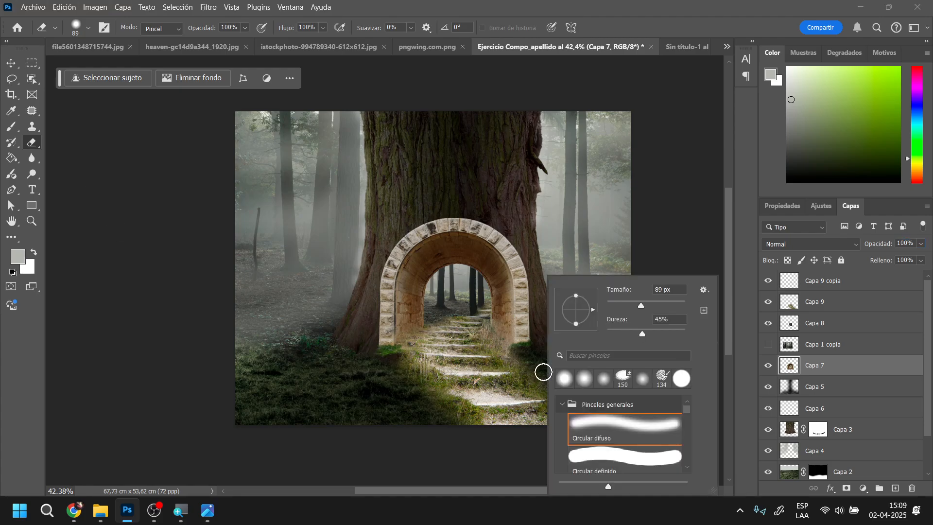
{"action": "left_click", "coordinate": [666, 290]}
{"action": "type", "text": "163"}
{"action": "key", "text": "Tab"}
{"action": "key", "text": "Return"}
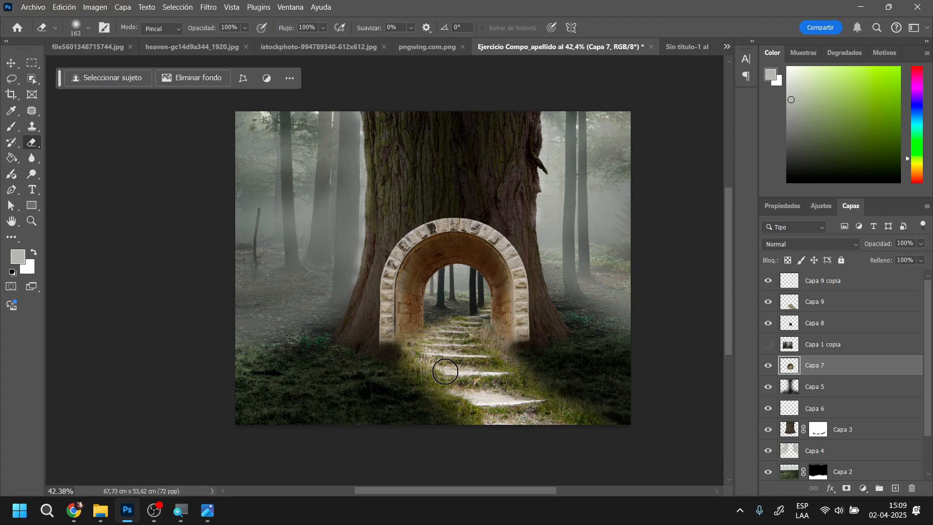
Merge the two stairway layers, Capa 9 and Capa 9 copia, into one layer
{"action": "left_click", "coordinate": [845, 282]}
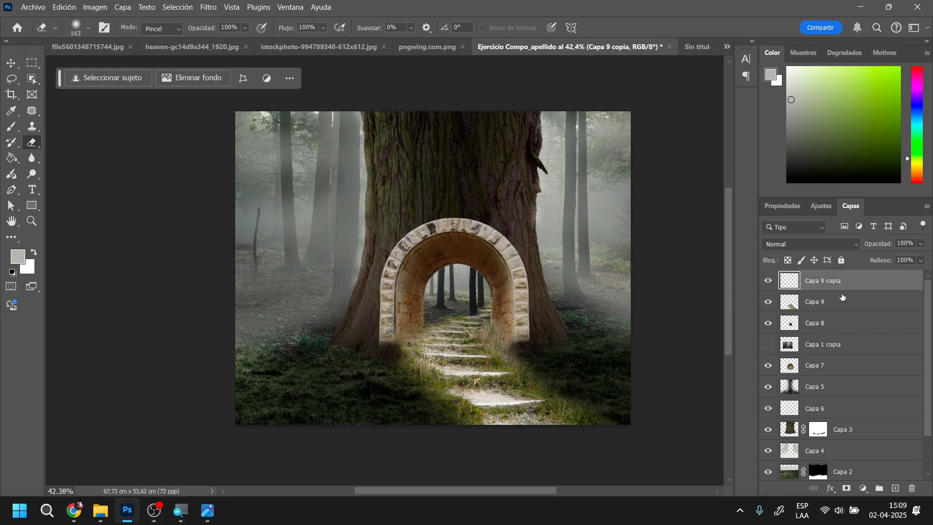
{"action": "key", "text": "Delete"}
{"action": "left_click", "coordinate": [846, 303]}
{"action": "left_click", "coordinate": [853, 288], "text": "shift"}
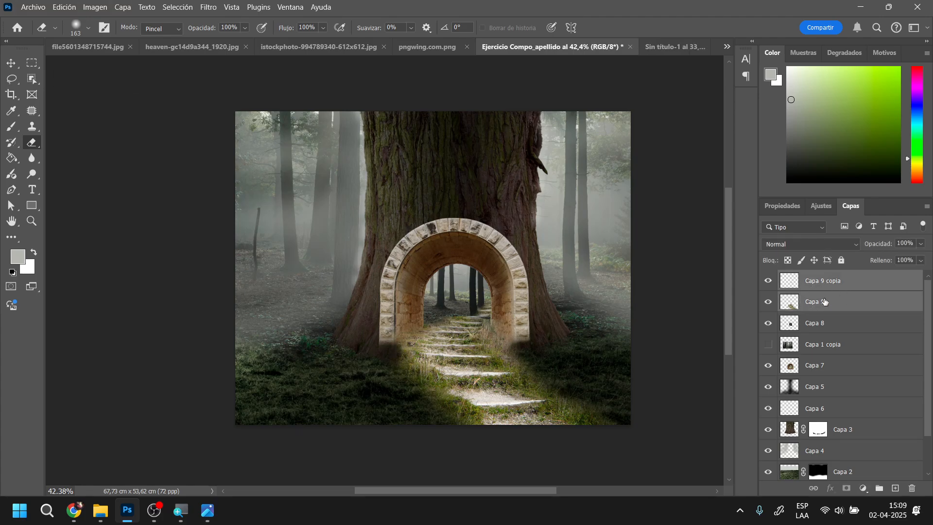
{"action": "left_click", "coordinate": [767, 282]}
{"action": "left_click", "coordinate": [767, 282]}
{"action": "key", "text": "ctrl+e"}
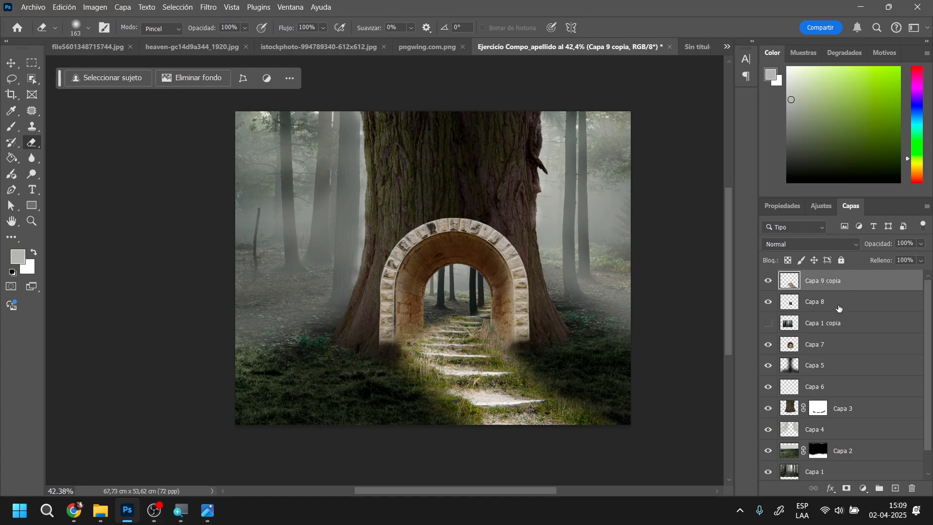
Delete the hidden layer Capa 1 copia
{"action": "left_click", "coordinate": [837, 324]}
{"action": "left_click", "coordinate": [912, 488]}
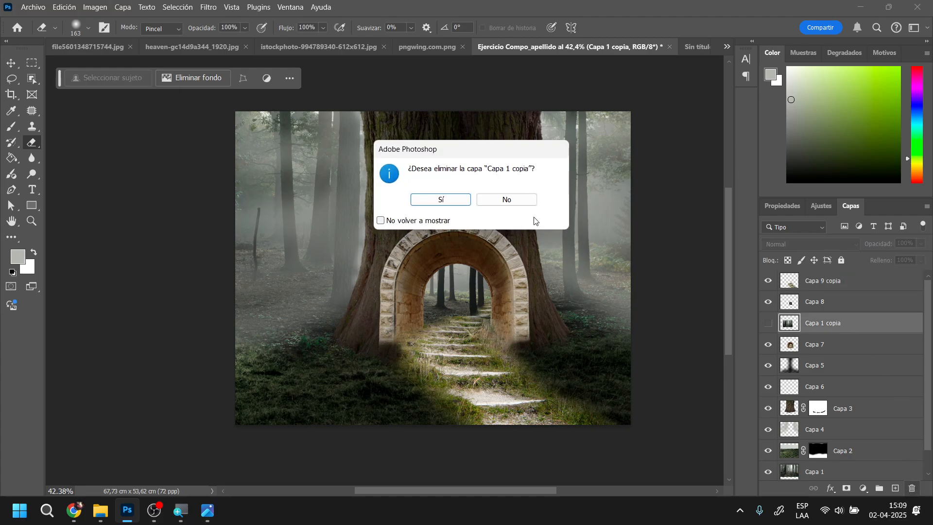
{"action": "left_click", "coordinate": [452, 204]}
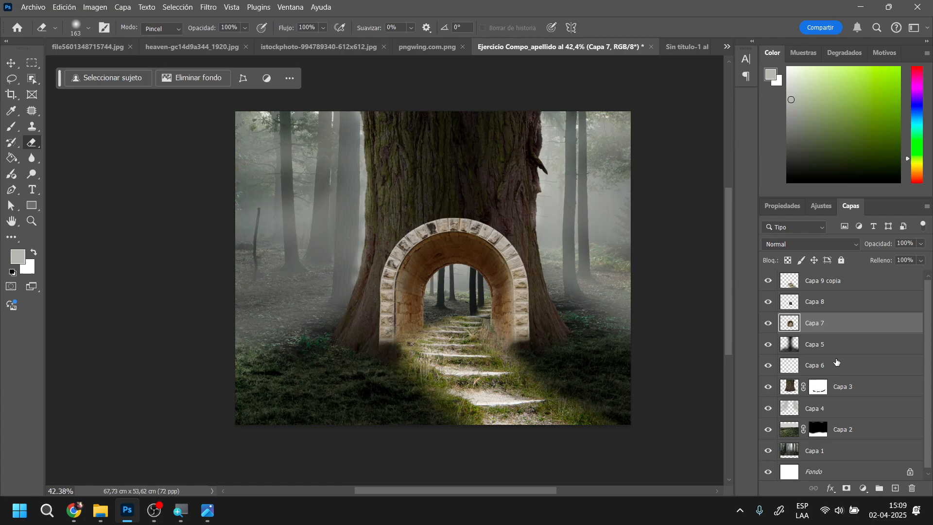
Toggle the visibility of Capa 8 and Capa 7 to check what each layer contributes to the arch
{"action": "left_click", "coordinate": [836, 304]}
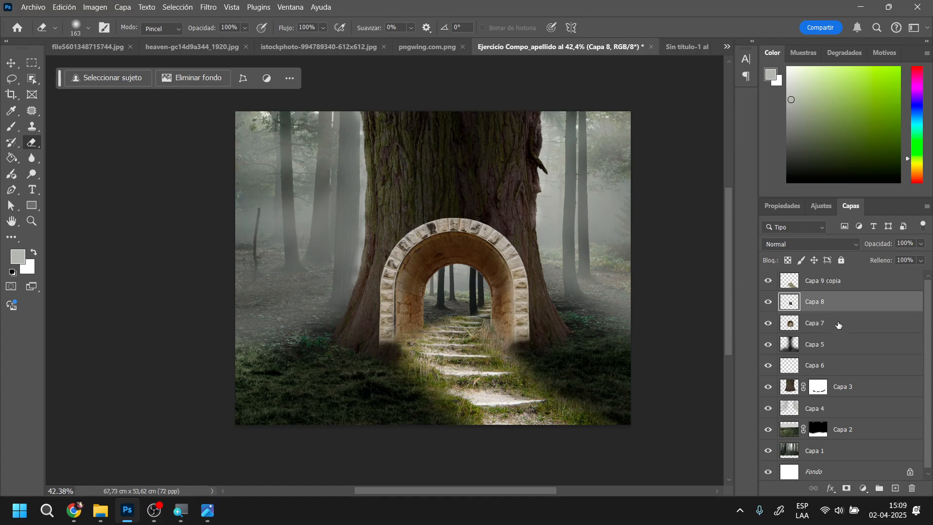
{"action": "left_click", "coordinate": [828, 323]}
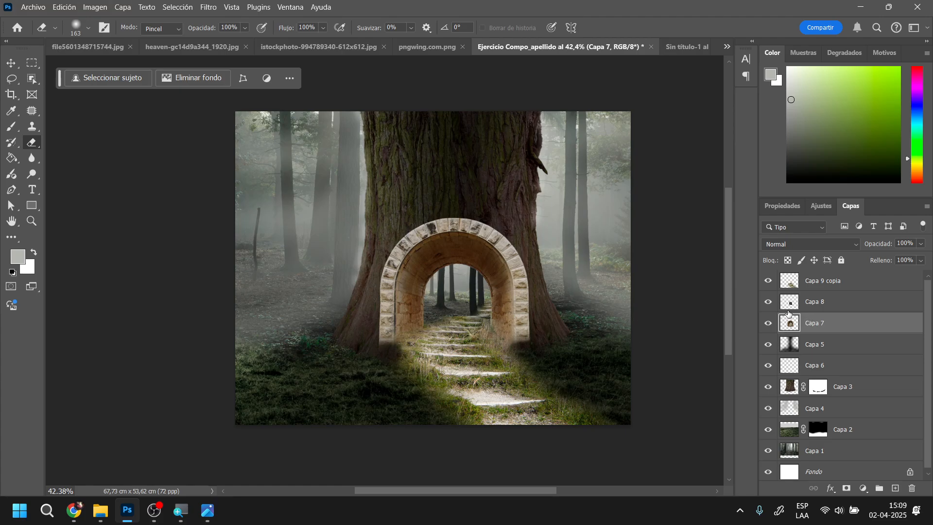
{"action": "left_click", "coordinate": [790, 303]}
{"action": "left_click", "coordinate": [769, 302]}
{"action": "left_click", "coordinate": [768, 302]}
{"action": "left_click", "coordinate": [768, 302]}
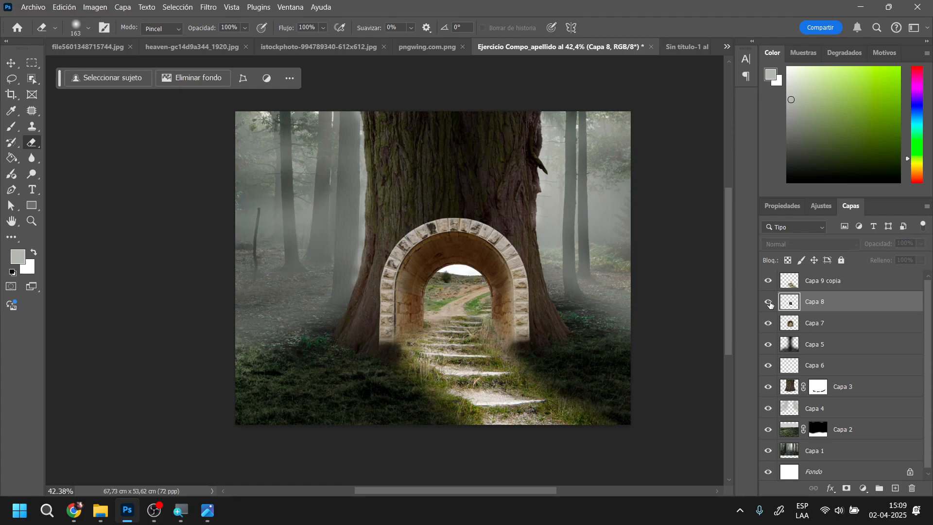
{"action": "left_click", "coordinate": [768, 302]}
{"action": "left_click", "coordinate": [769, 323]}
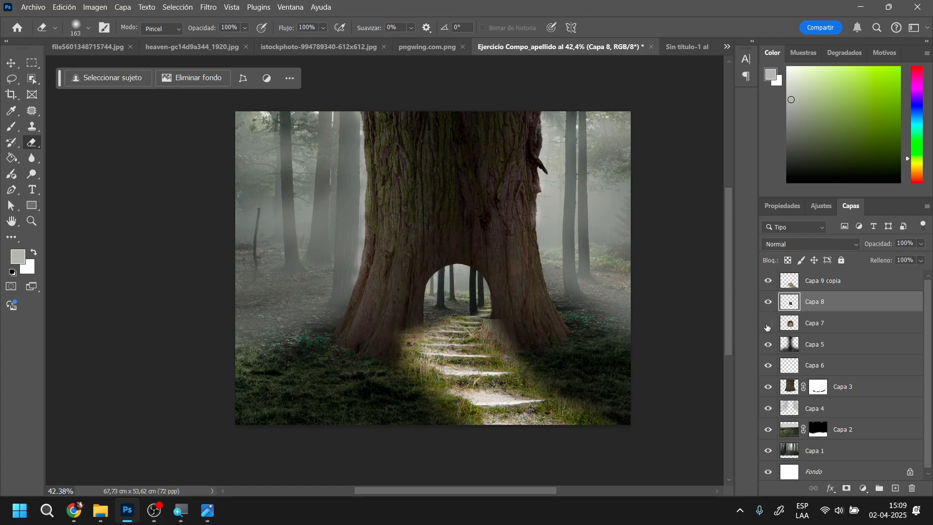
{"action": "left_click", "coordinate": [769, 323]}
{"action": "left_click", "coordinate": [768, 323]}
{"action": "left_click", "coordinate": [768, 323]}
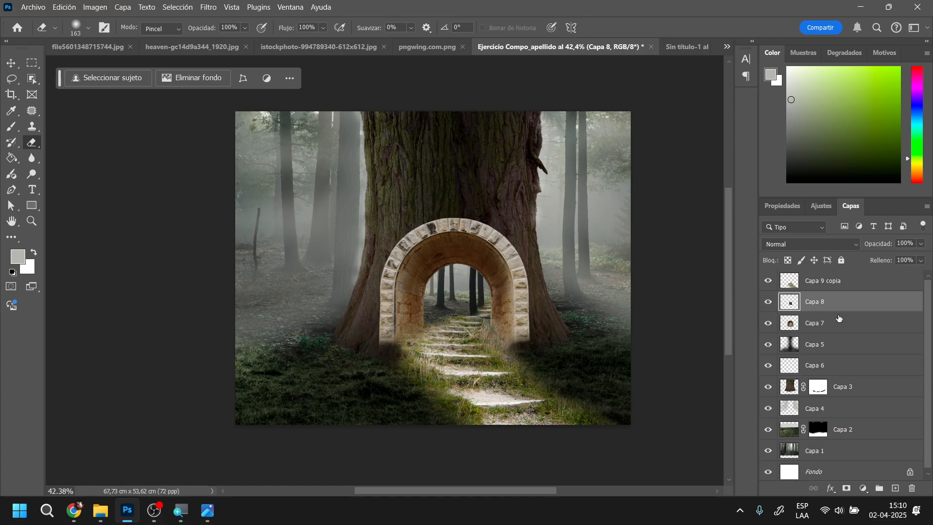
{"action": "left_click", "coordinate": [796, 323]}
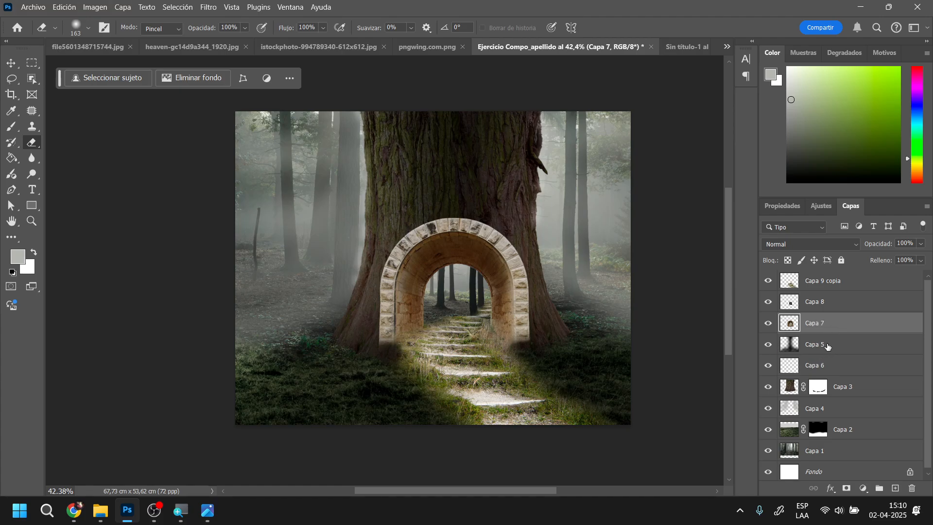
Adjust the stone arch on Capa 7 with Hue/Saturation: hue -6, saturation -24, lightness -21
{"action": "key", "text": "v"}
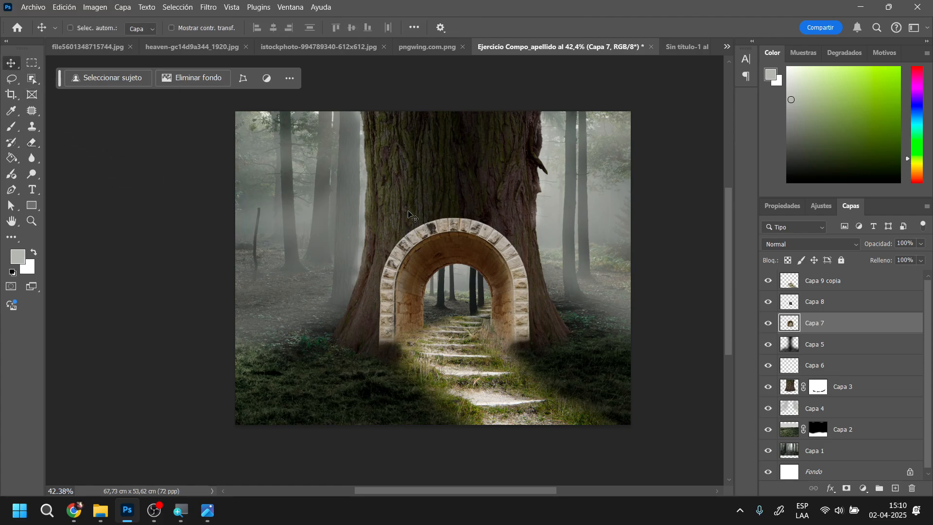
{"action": "key", "text": "ctrl+u"}
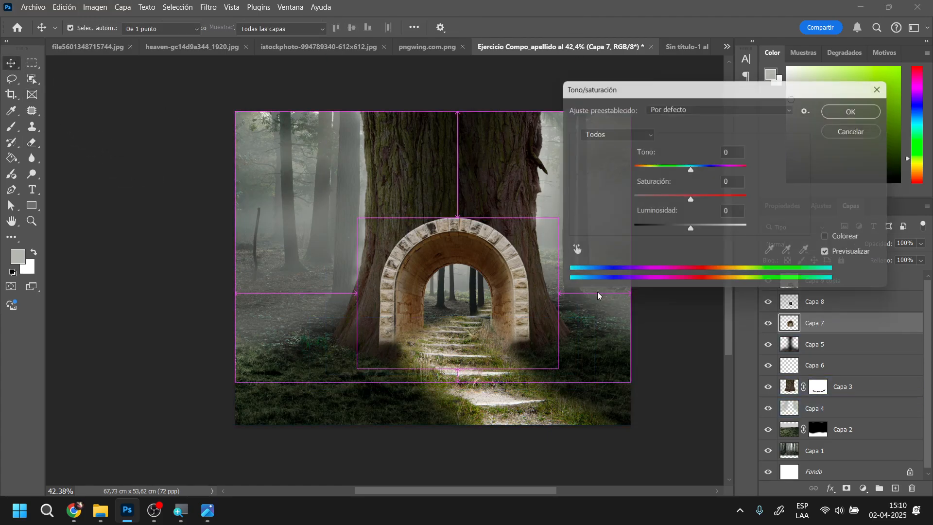
{"action": "left_click_drag", "start_coordinate": [690, 199], "coordinate": [677, 199]}
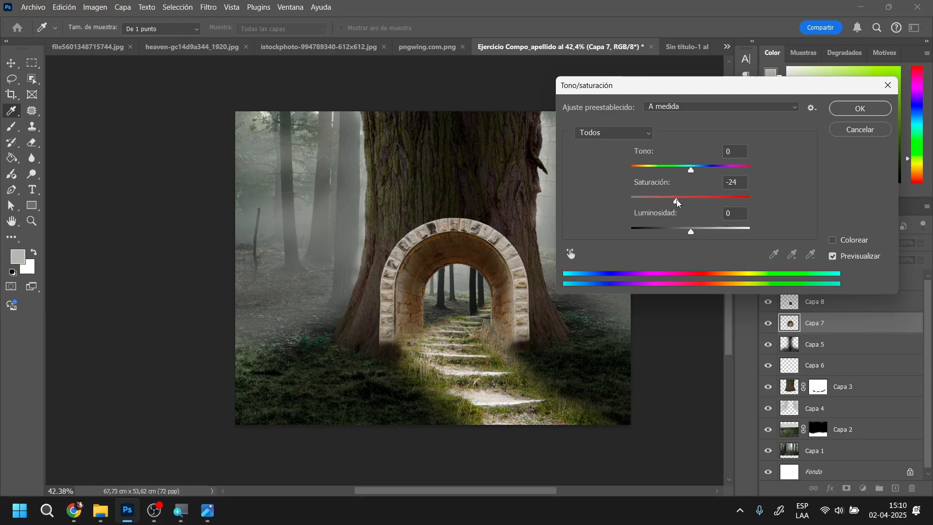
{"action": "left_click_drag", "start_coordinate": [688, 234], "coordinate": [679, 233]}
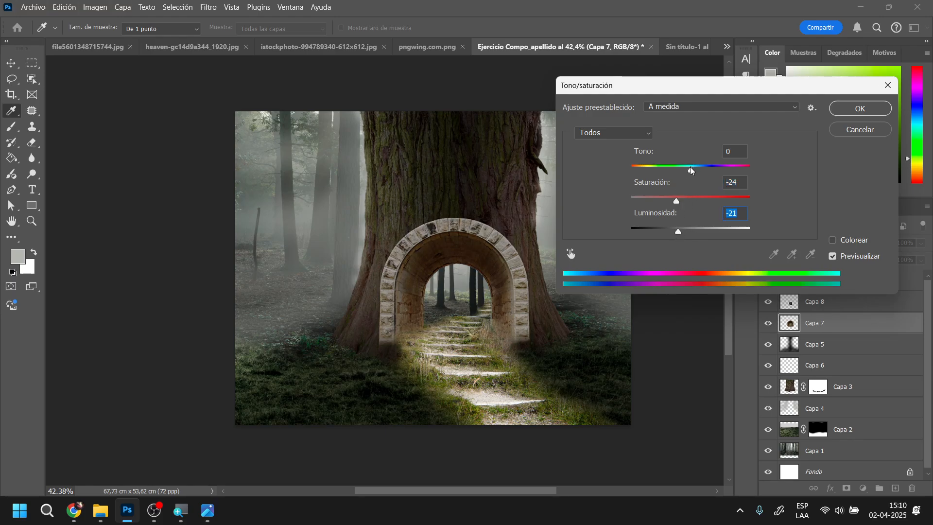
{"action": "left_click_drag", "start_coordinate": [691, 170], "coordinate": [687, 170]}
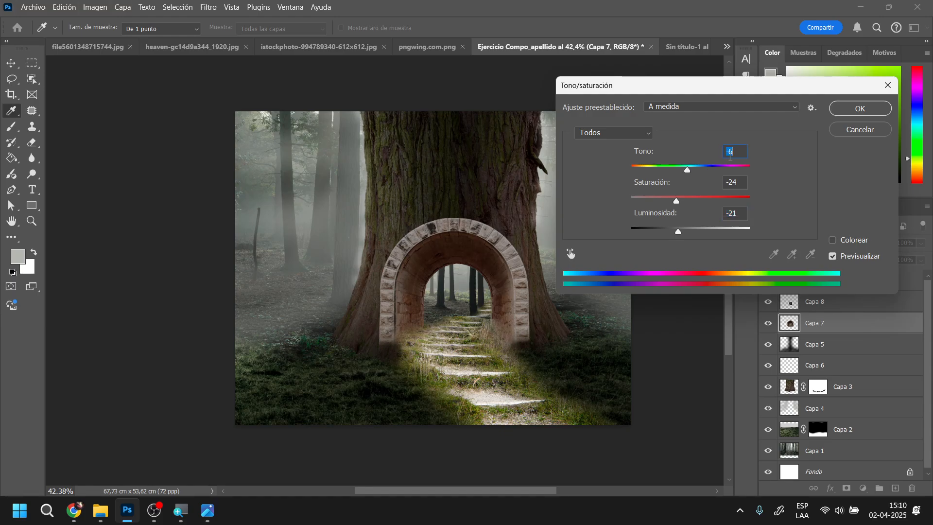
{"action": "left_click", "coordinate": [846, 108]}
{"action": "key", "text": "v"}
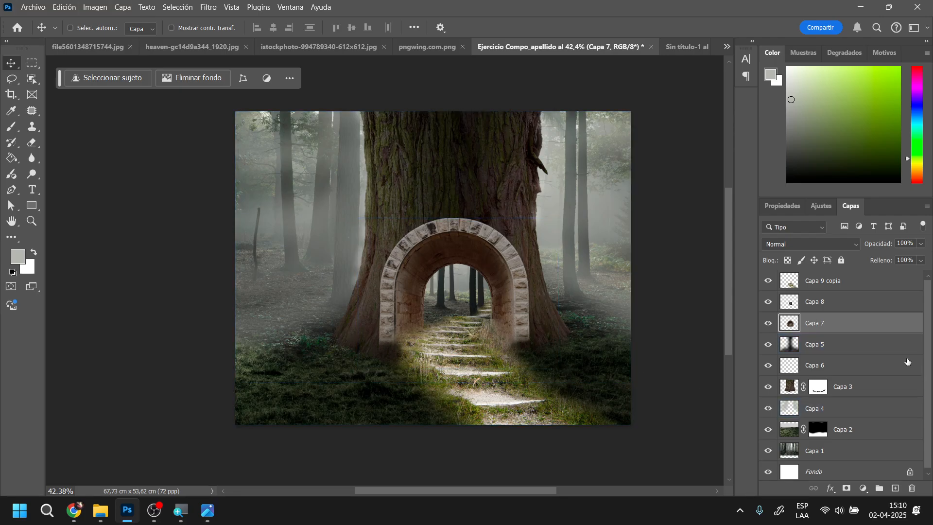
Check what Capa 8 contributes inside the arch and select the stairway layer Capa 9 copia
{"action": "left_click", "coordinate": [823, 303]}
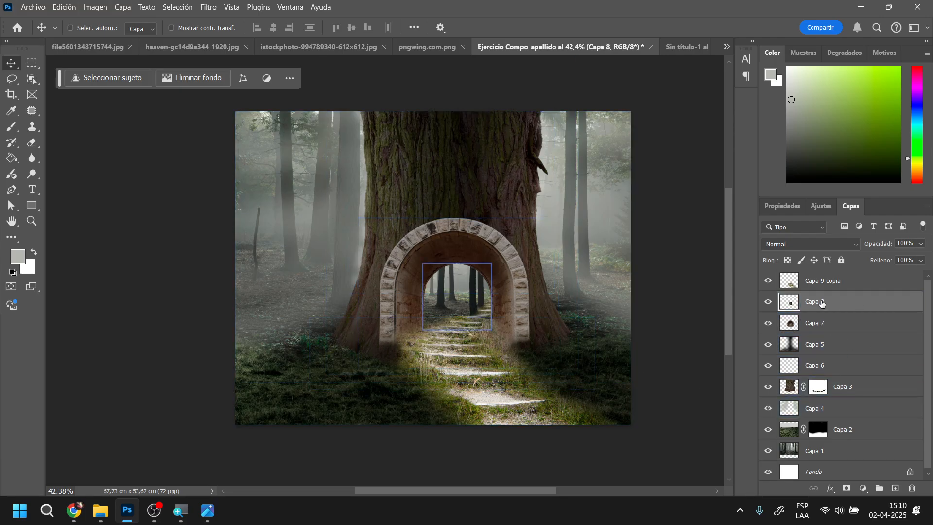
{"action": "left_click", "coordinate": [767, 304]}
{"action": "left_click", "coordinate": [766, 304]}
{"action": "left_click", "coordinate": [835, 282]}
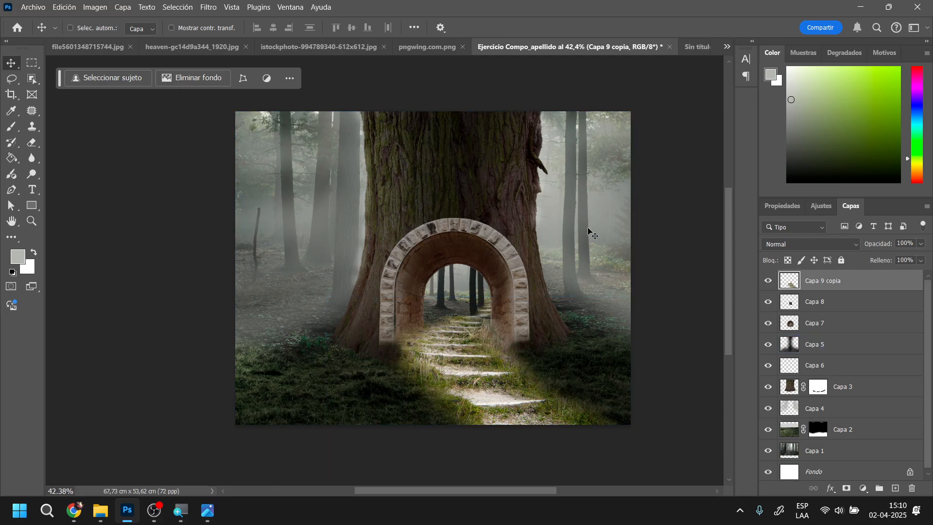
{"action": "key", "text": "ctrl+u"}
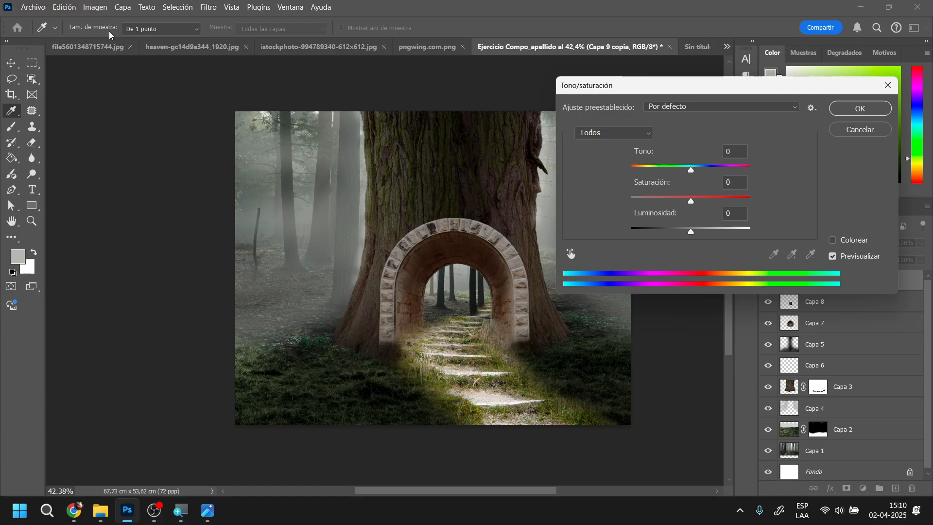
{"action": "left_click", "coordinate": [858, 130]}
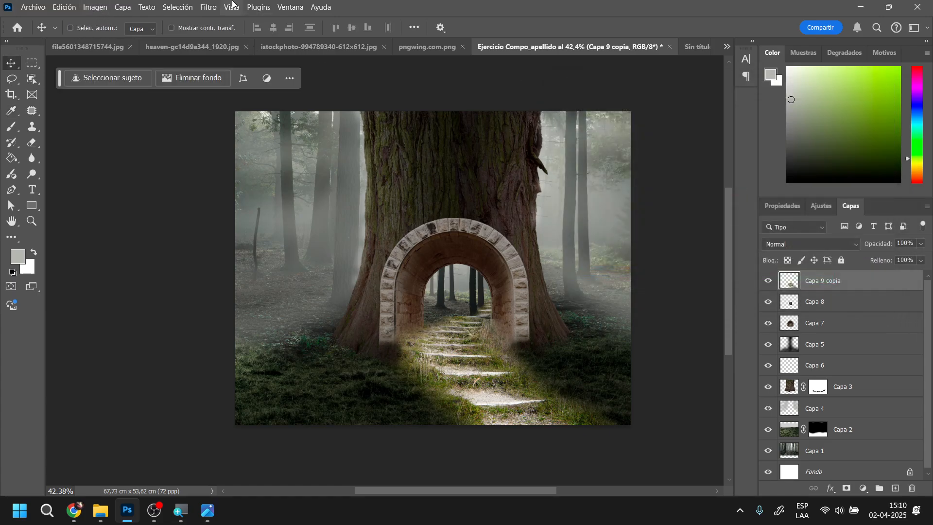
{"action": "left_click", "coordinate": [95, 7]}
{"action": "mouse_move", "coordinate": [107, 39]}
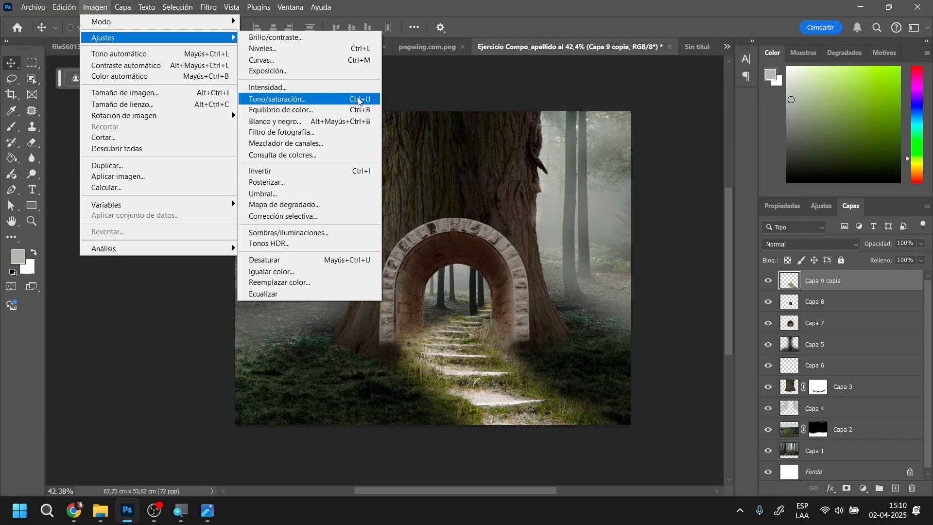
{"action": "left_click", "coordinate": [703, 252]}
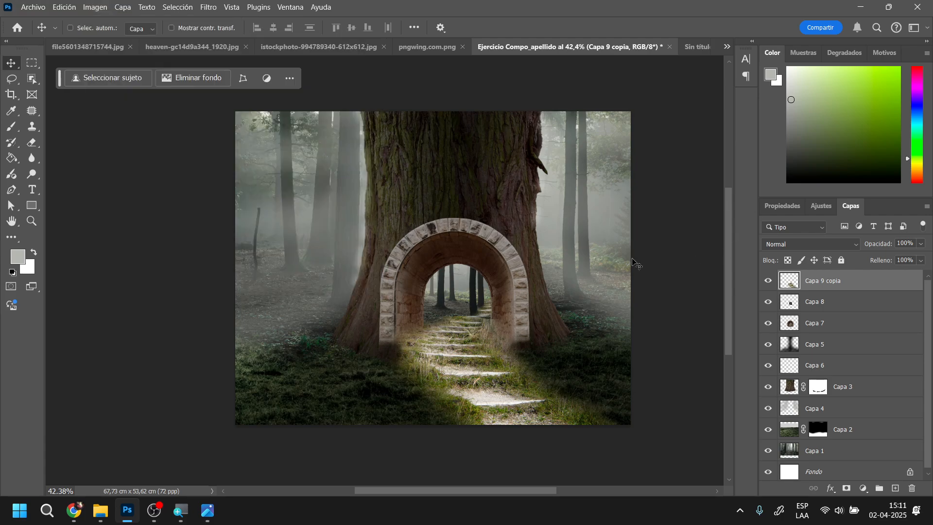
Mute and darken the stairway on Capa 9 copia with Hue/Saturation: saturation -38, lightness -22
{"action": "key", "text": "ctrl+u"}
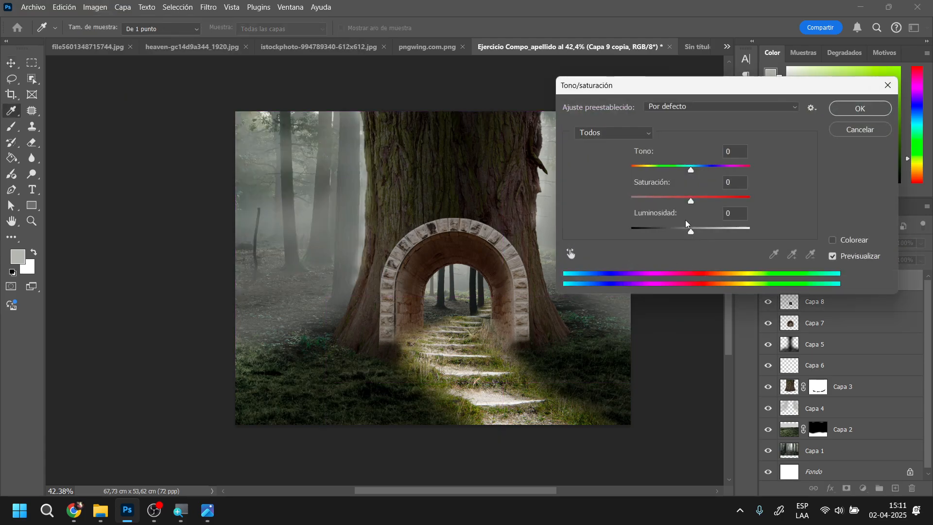
{"action": "left_click_drag", "start_coordinate": [690, 200], "coordinate": [668, 198]}
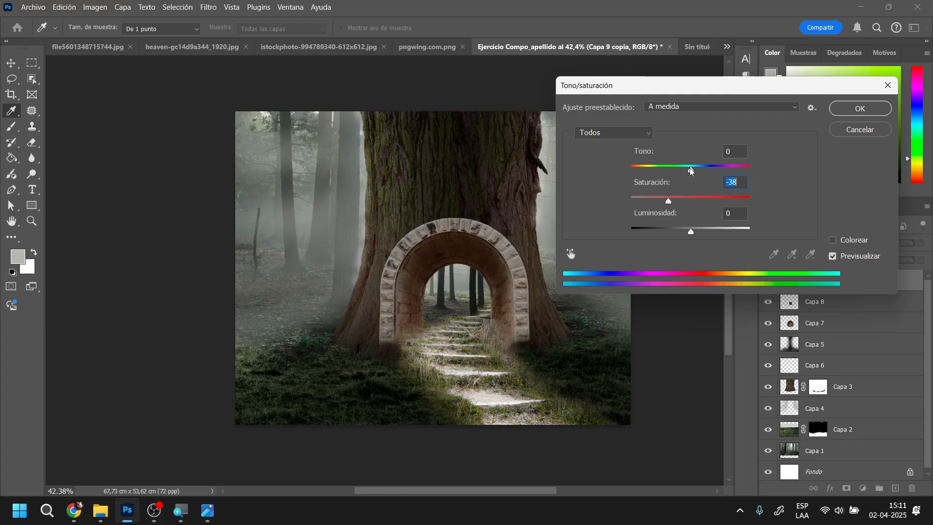
{"action": "left_click_drag", "start_coordinate": [690, 230], "coordinate": [678, 232]}
{"action": "left_click_drag", "start_coordinate": [738, 89], "coordinate": [673, 150]}
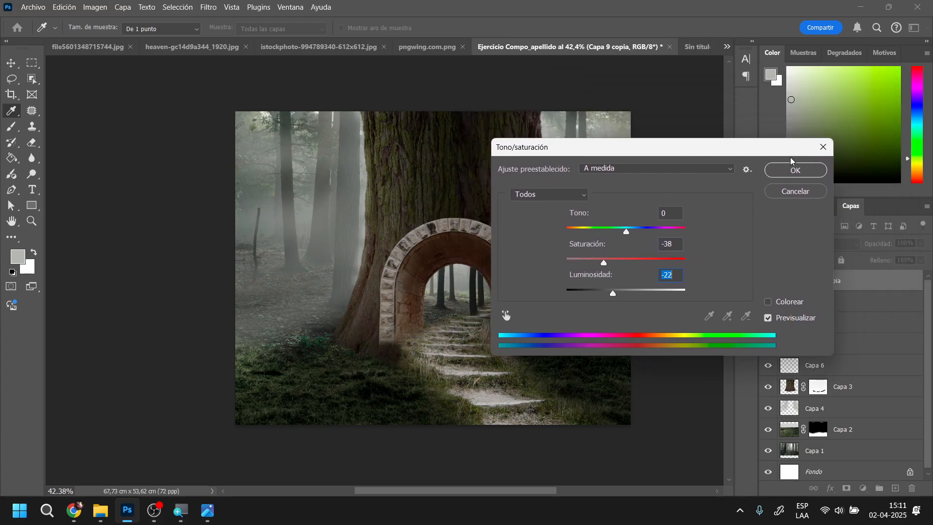
{"action": "left_click", "coordinate": [795, 170]}
{"action": "key", "text": "v"}
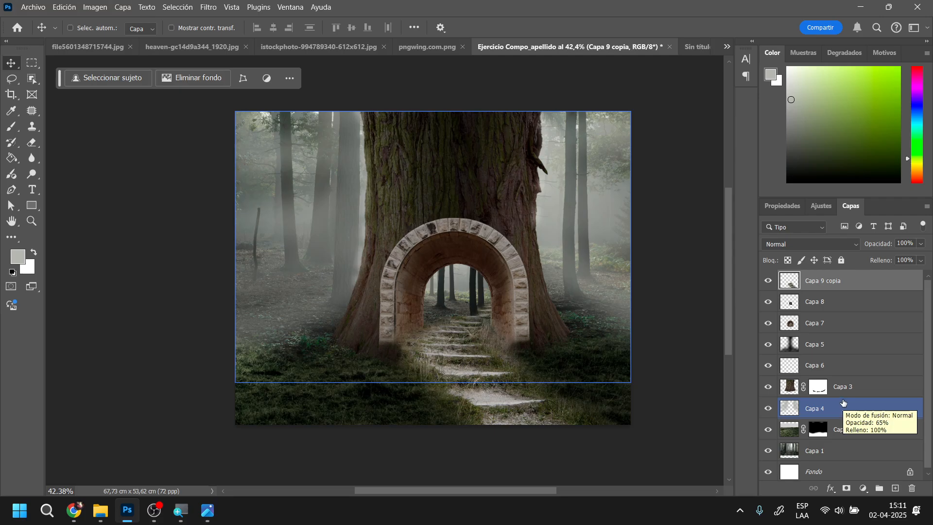
Rename Capa 9 copia as "escalera" and Capa 8 as "bosque interno"
{"action": "double_click", "coordinate": [816, 281]}
{"action": "type", "text": "escalera"}
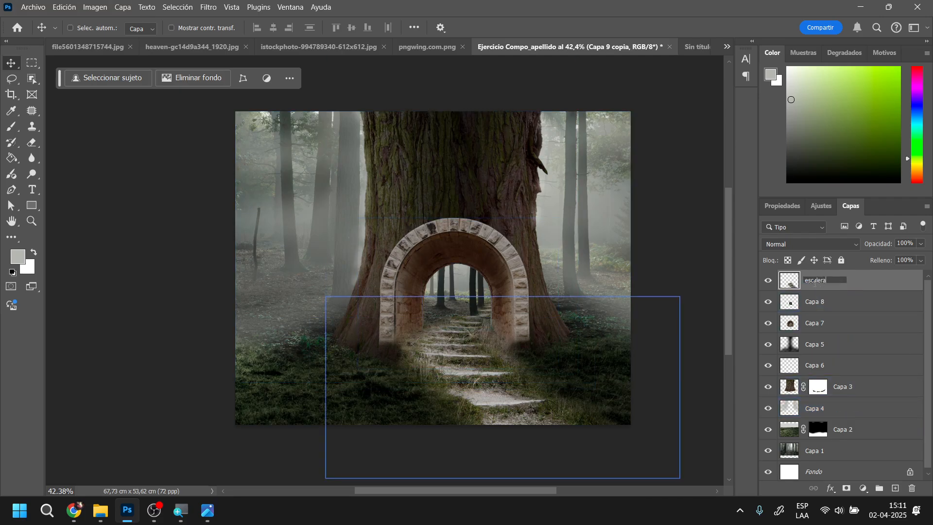
{"action": "key", "text": "Return"}
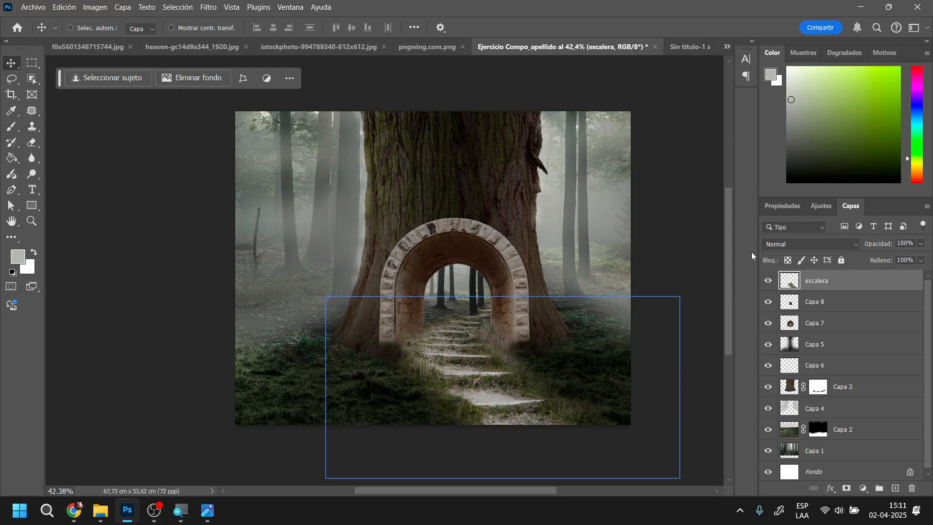
{"action": "double_click", "coordinate": [823, 301]}
{"action": "type", "text": "bosque interno"}
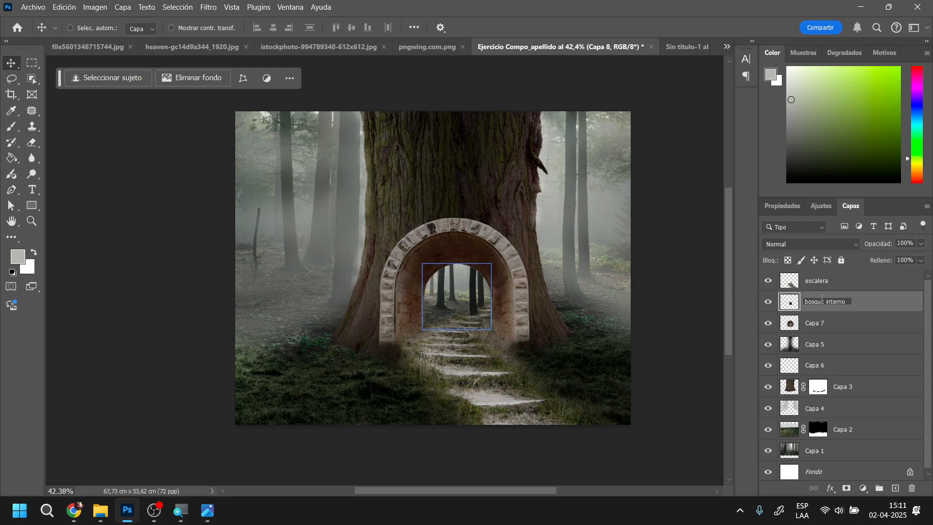
{"action": "key", "text": "Return"}
Rename Capa 7 as "puerta" and Capa 5 as "sombra"
{"action": "left_click", "coordinate": [813, 322]}
{"action": "double_click", "coordinate": [812, 322]}
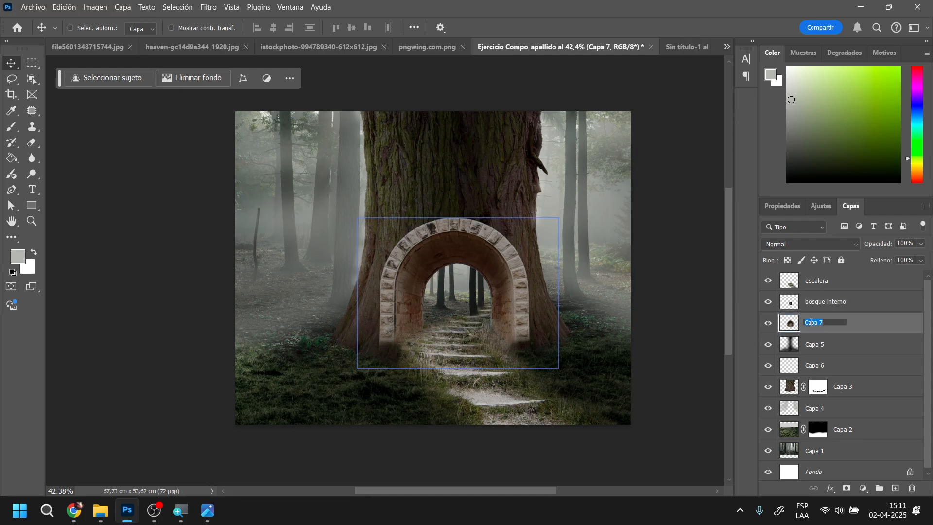
{"action": "type", "text": "puerta"}
{"action": "key", "text": "Return"}
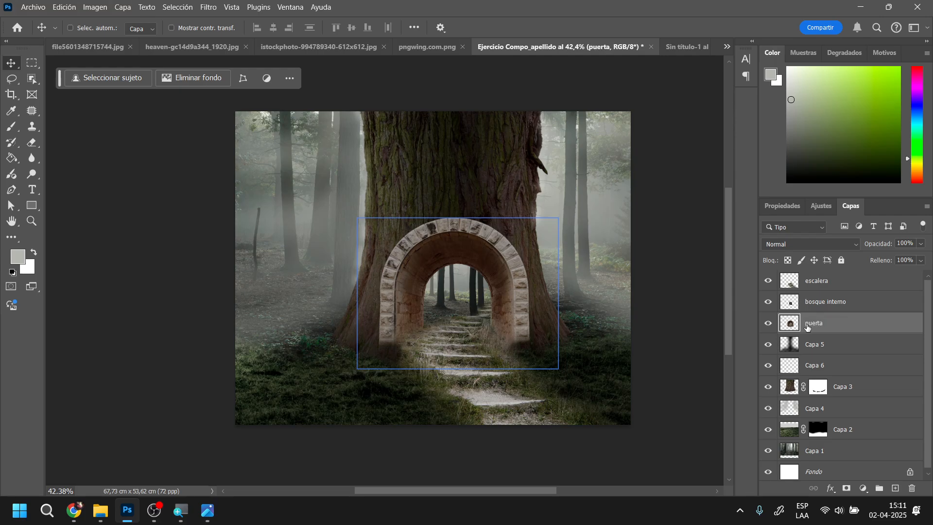
{"action": "left_click", "coordinate": [812, 344]}
{"action": "double_click", "coordinate": [813, 344]}
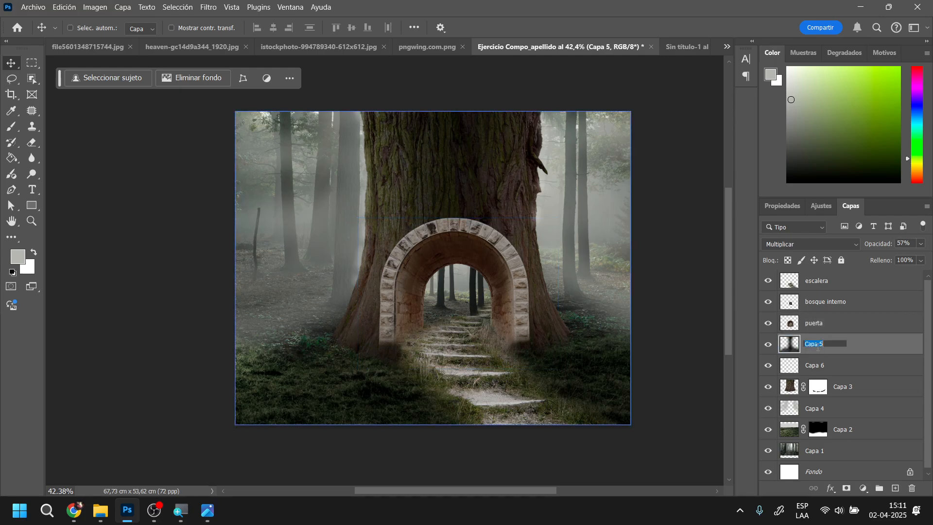
{"action": "type", "text": "sombra"}
{"action": "key", "text": "Return"}
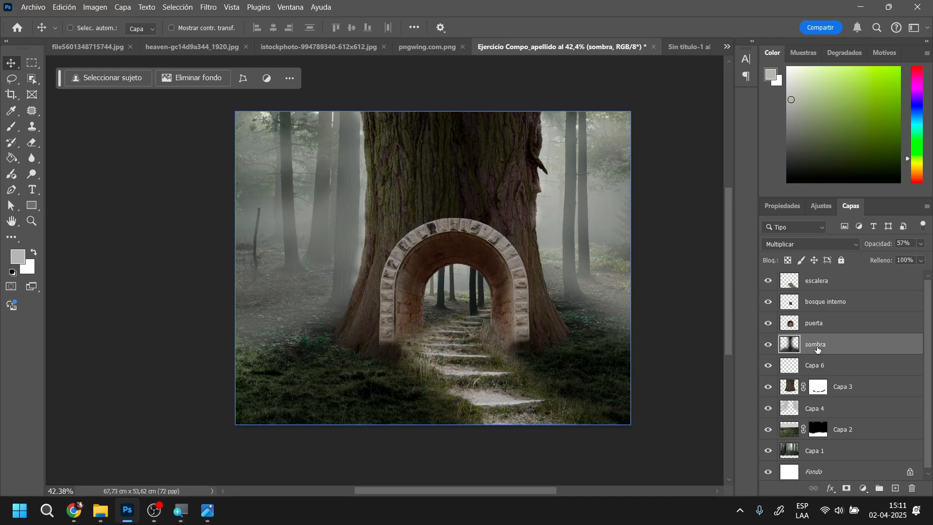
Rename Capa 6 as "brillos arbol" and the masked trunk layer Capa 3 as "tronco"
{"action": "left_click", "coordinate": [811, 368]}
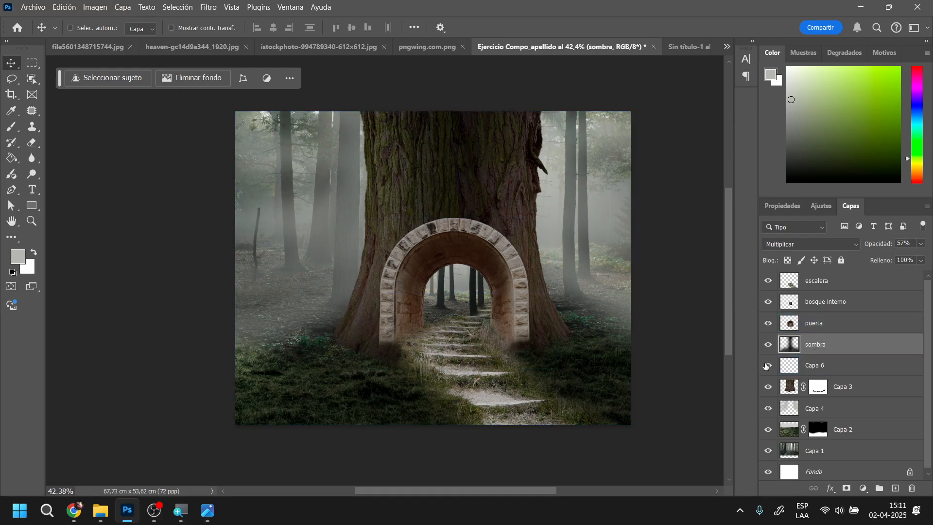
{"action": "double_click", "coordinate": [813, 366]}
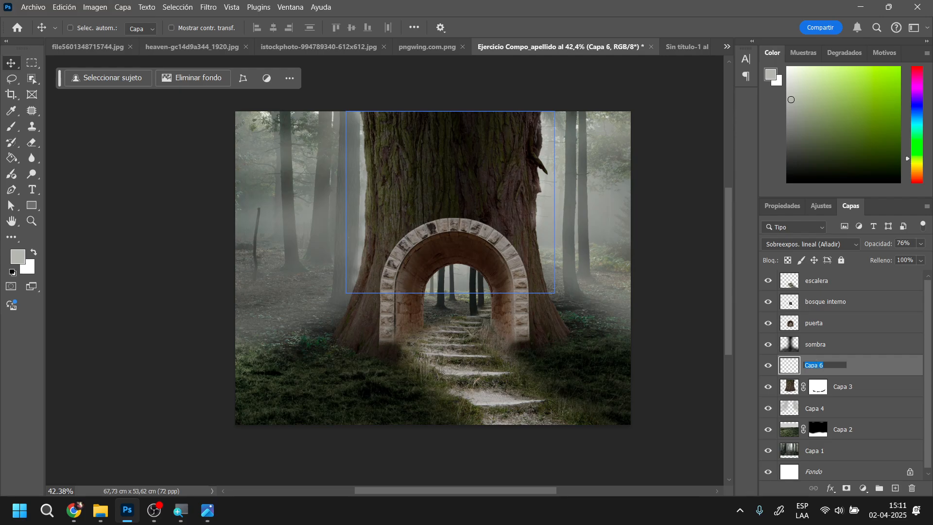
{"action": "type", "text": "brillos arbol"}
{"action": "key", "text": "Return"}
{"action": "double_click", "coordinate": [843, 386]}
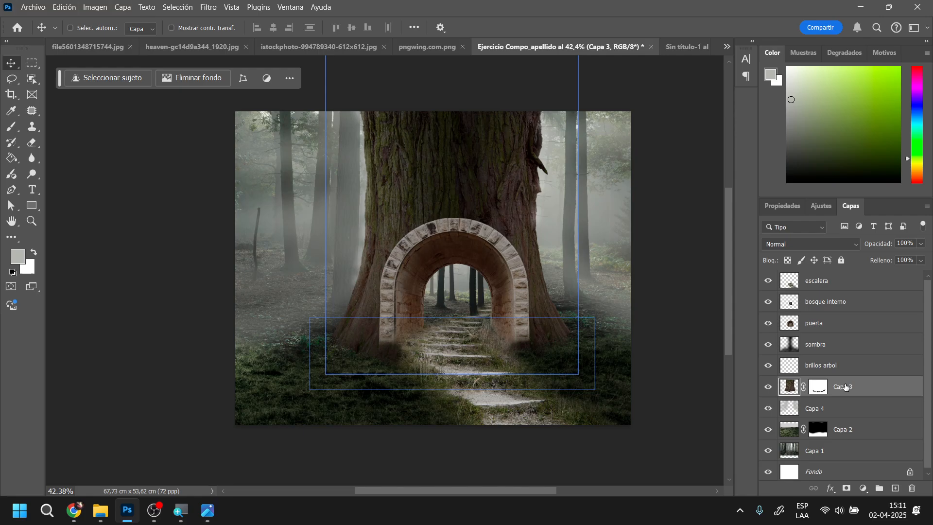
{"action": "type", "text": "tronco"}
{"action": "key", "text": "Return"}
Rename Capa 4 as "luz reflejo" and the masked grass layer Capa 2 as "pasto"
{"action": "left_click", "coordinate": [829, 407]}
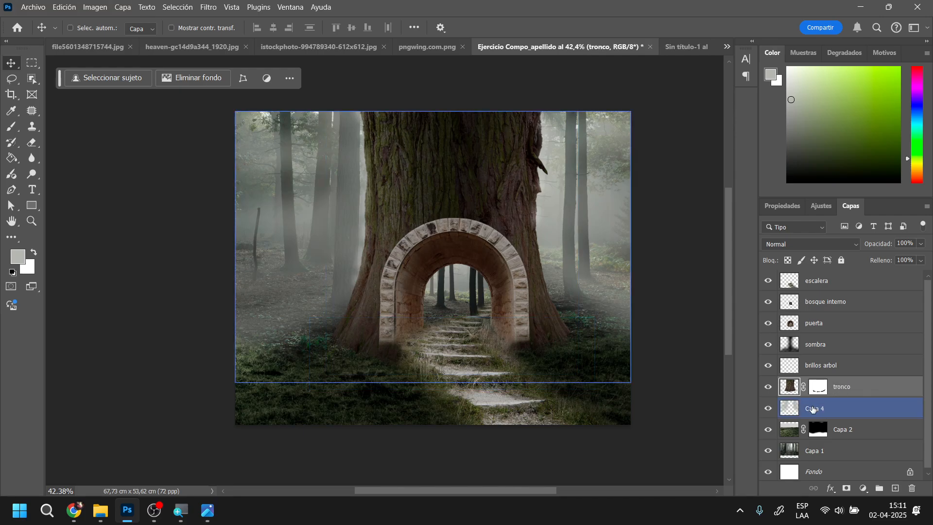
{"action": "double_click", "coordinate": [813, 407]}
{"action": "type", "text": "lu"}
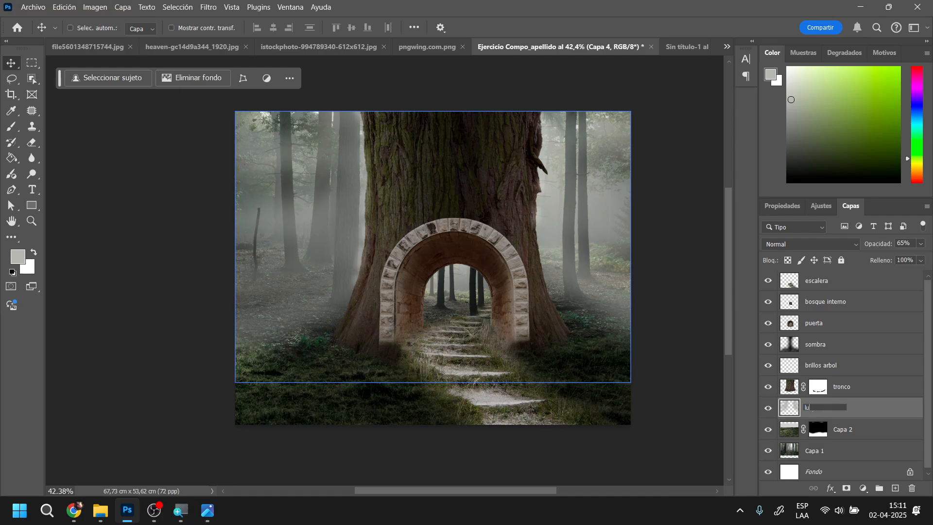
{"action": "type", "text": "z reflejo"}
{"action": "key", "text": "Return"}
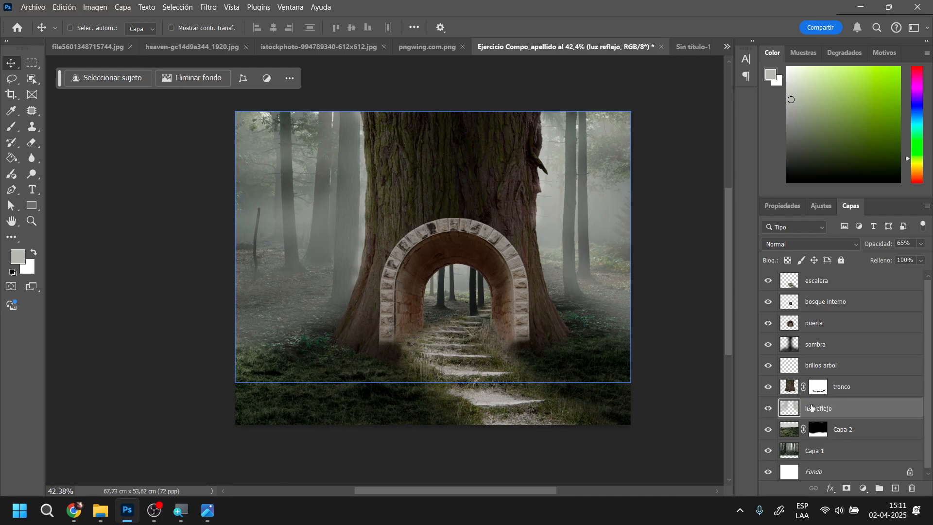
{"action": "left_click", "coordinate": [841, 432]}
{"action": "double_click", "coordinate": [842, 430]}
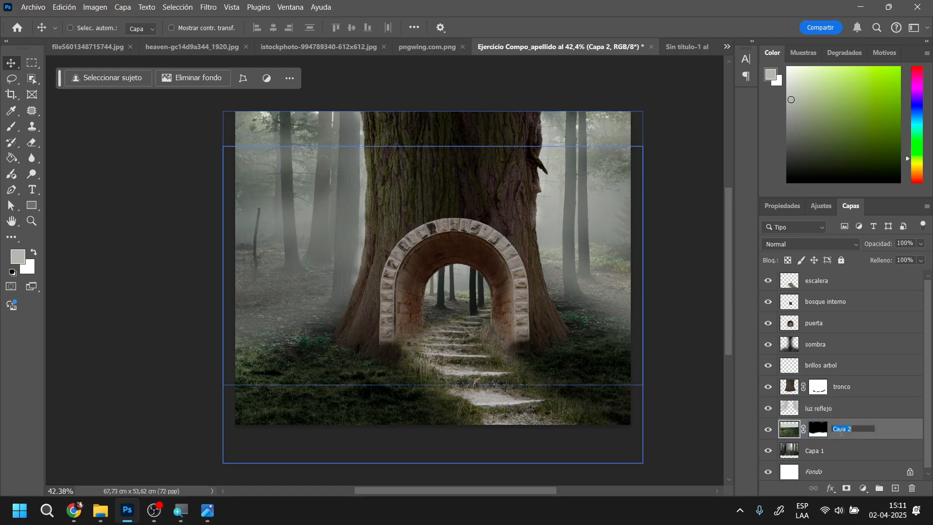
{"action": "type", "text": "pasto"}
{"action": "key", "text": "Return"}
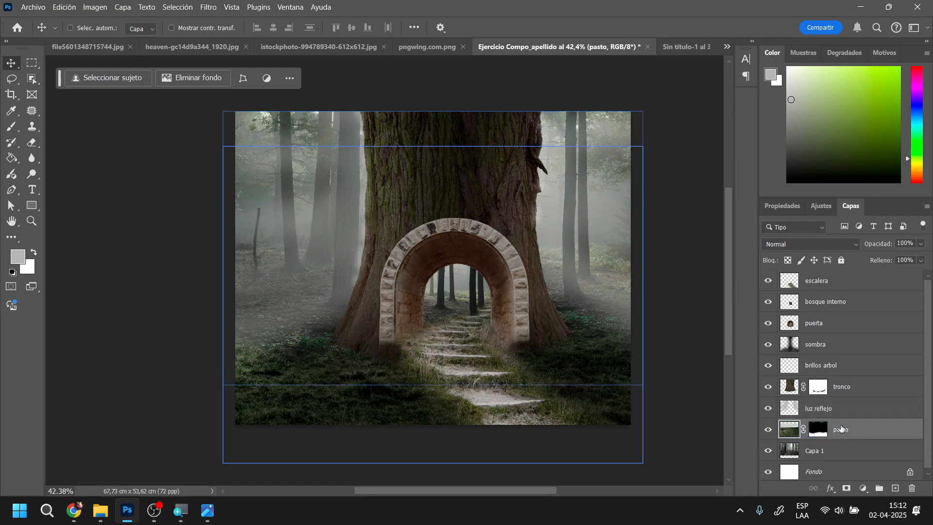
Rename the background forest layer Capa 1 as "bosque"
{"action": "left_click", "coordinate": [815, 451]}
{"action": "double_click", "coordinate": [814, 450]}
{"action": "type", "text": "bos"}
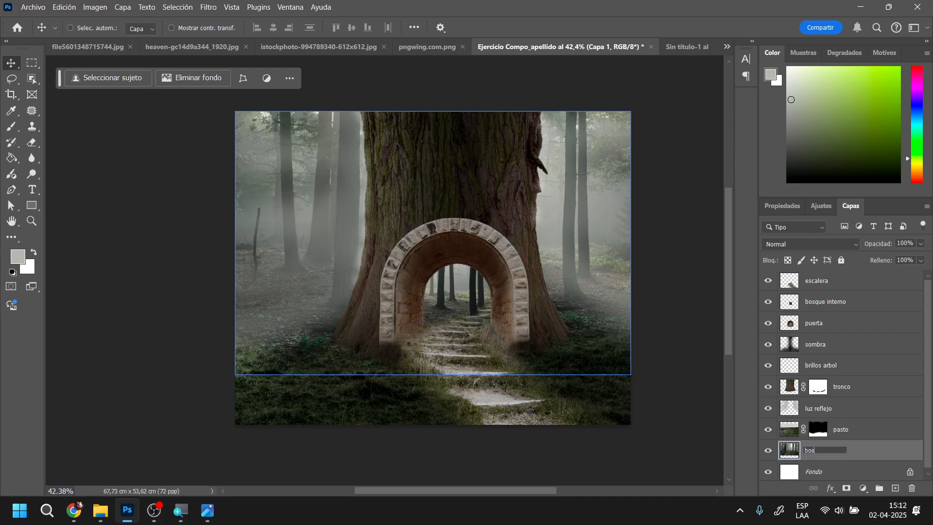
{"action": "type", "text": "que"}
{"action": "key", "text": "Return"}
{"action": "left_click", "coordinate": [826, 365]}
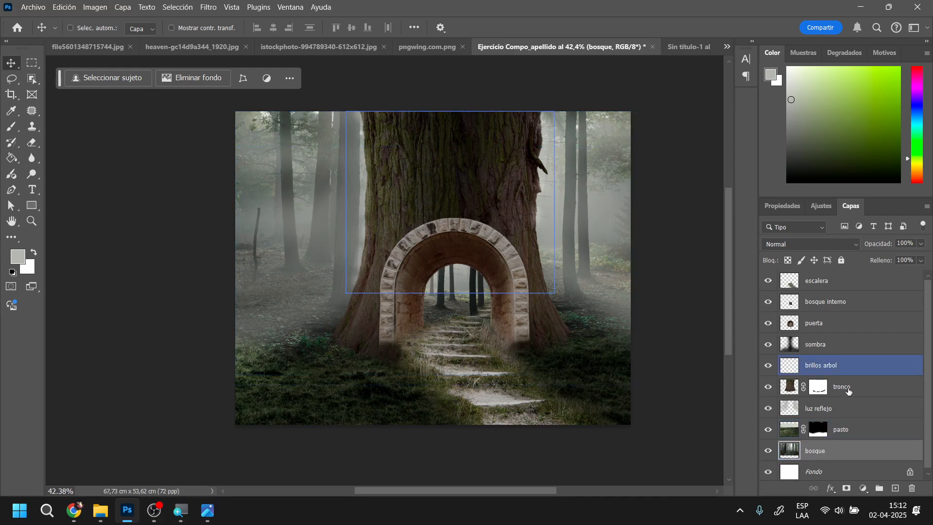
{"action": "left_click", "coordinate": [850, 344]}
{"action": "left_click", "coordinate": [866, 316]}
{"action": "left_click", "coordinate": [852, 303]}
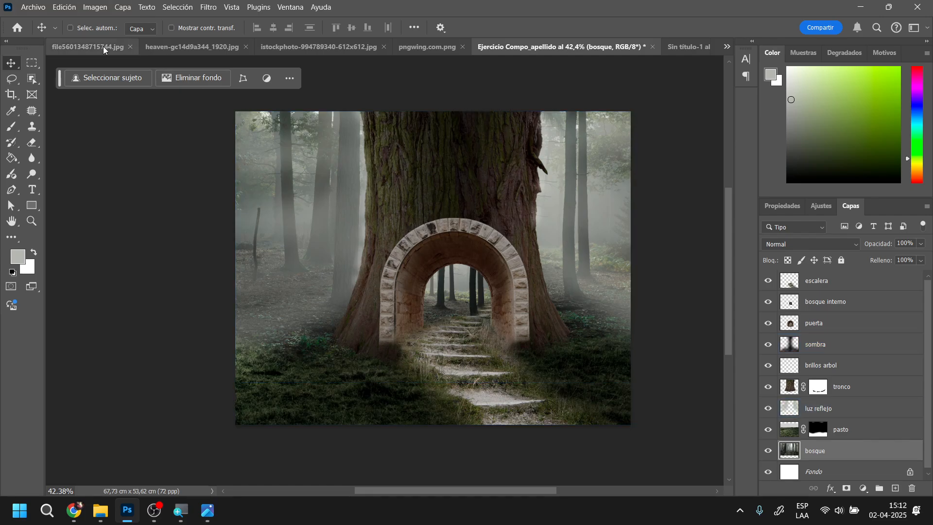
Close the heaven-gc14d9a344_1920.jpg and composicion.psd documents and bring up the photo of the girl on the path
{"action": "left_click", "coordinate": [421, 50]}
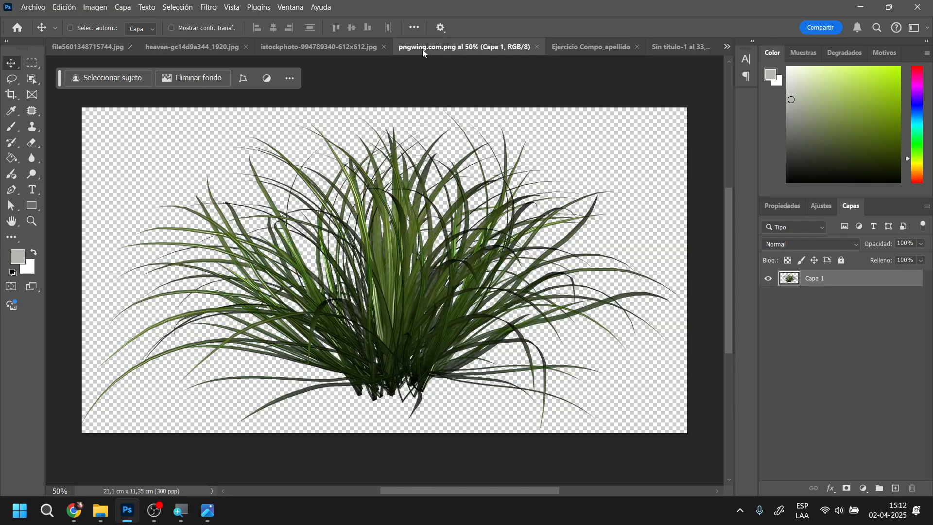
{"action": "left_click", "coordinate": [361, 46]}
{"action": "left_click", "coordinate": [268, 51]}
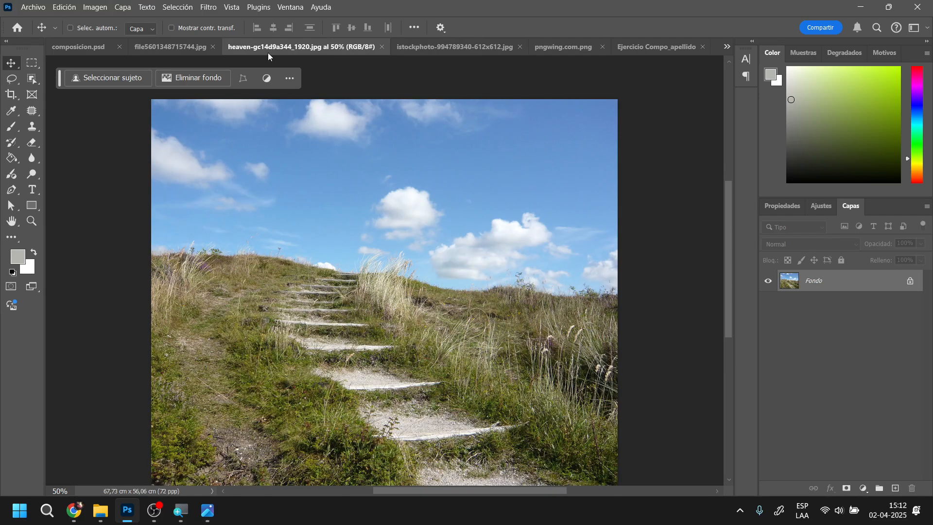
{"action": "left_click", "coordinate": [383, 47]}
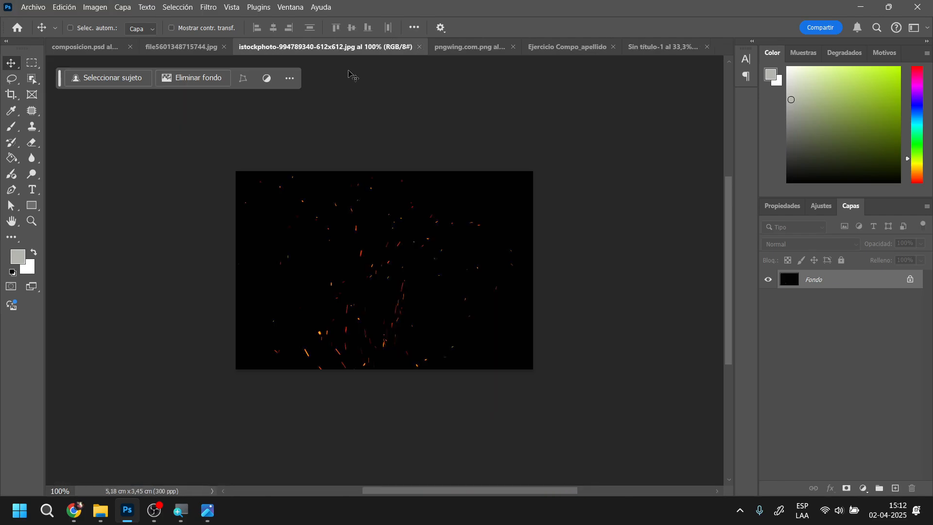
{"action": "left_click", "coordinate": [162, 45]}
{"action": "left_click", "coordinate": [82, 47]}
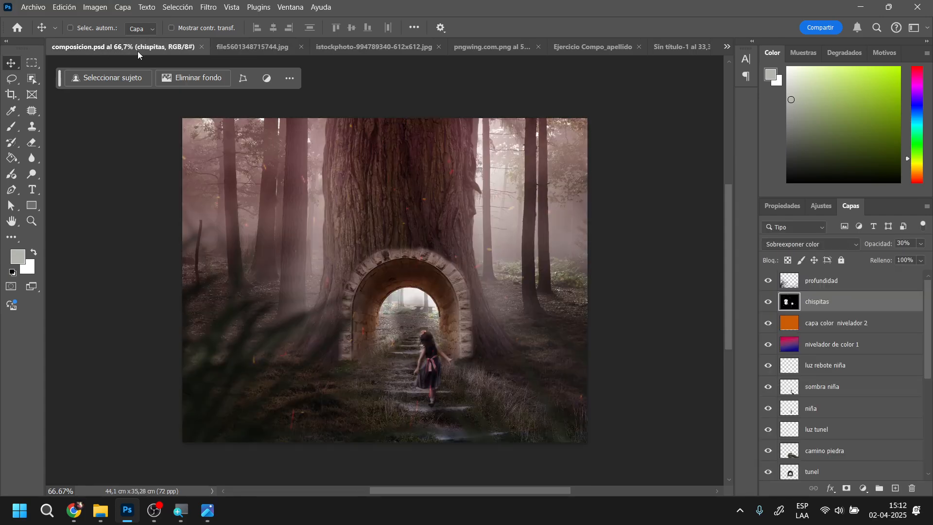
{"action": "left_click", "coordinate": [203, 47]}
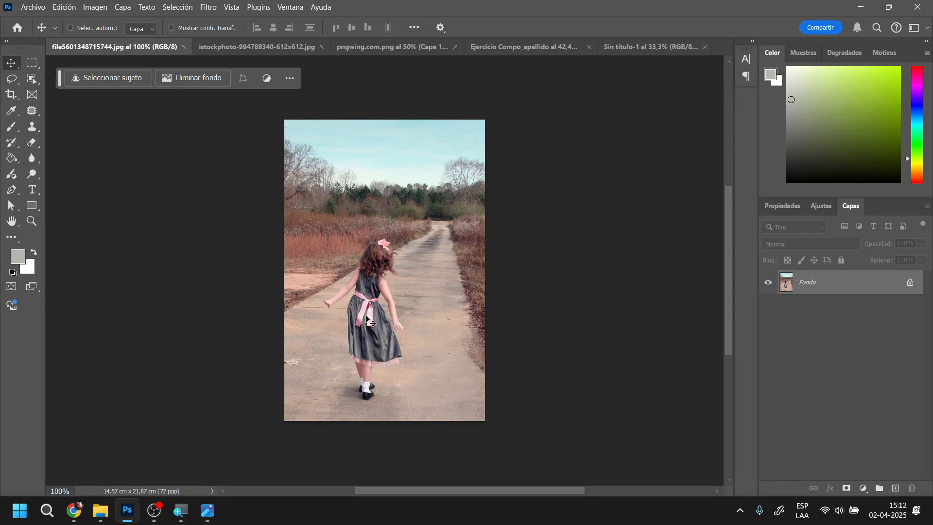
Select the whole girl in the path photo with the Object Selection tool
{"action": "scroll", "coordinate": [387, 342], "scroll_direction": "up", "scroll_amount": 8}
{"action": "left_click_drag", "start_coordinate": [382, 260], "coordinate": [447, 256]}
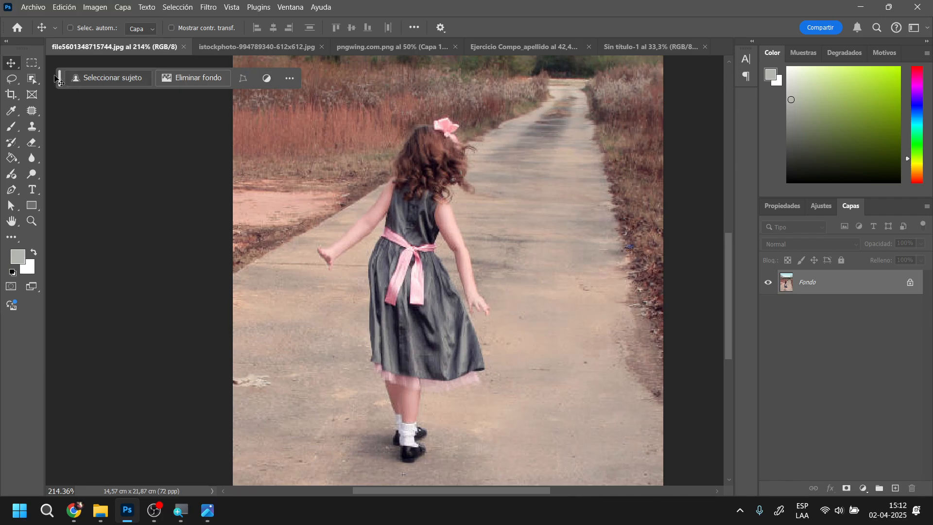
{"action": "left_click", "coordinate": [32, 79]}
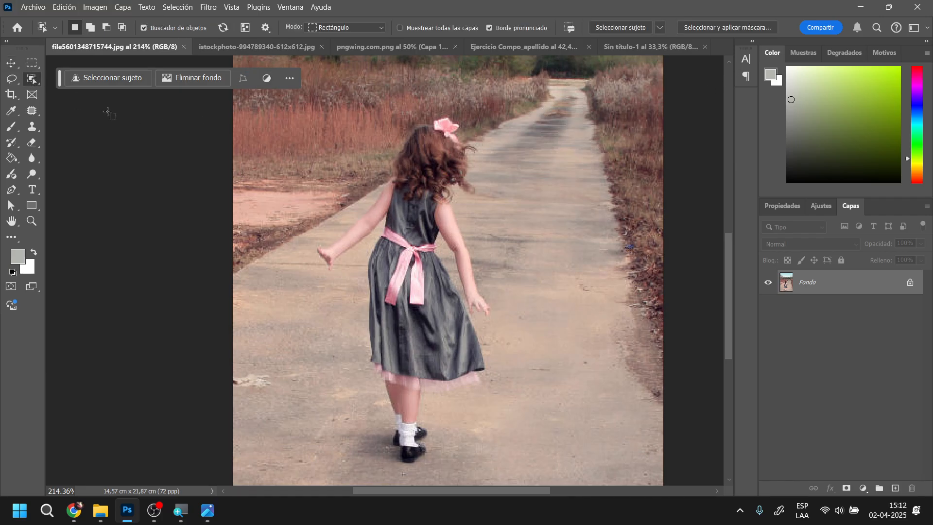
{"action": "left_click", "coordinate": [432, 173]}
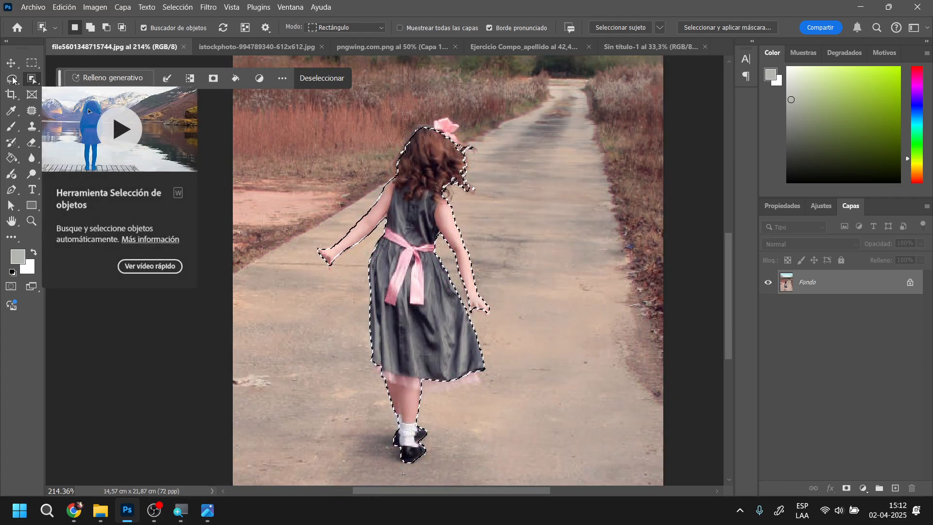
Add the missing fingertips of the girl's right hand to the selection with the Lasso tool
{"action": "left_click", "coordinate": [11, 78]}
{"action": "scroll", "coordinate": [461, 272], "scroll_direction": "up", "scroll_amount": 5}
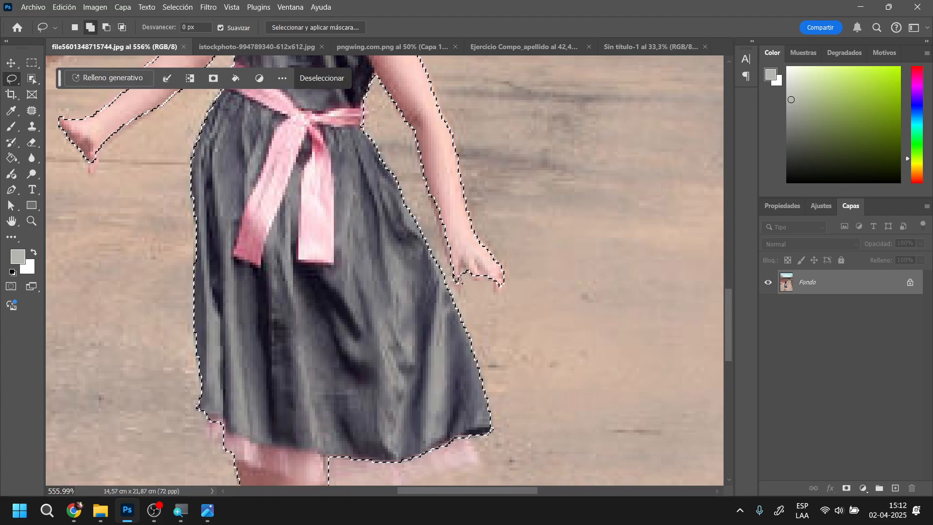
{"action": "left_click_drag", "start_coordinate": [454, 279], "coordinate": [454, 281]}
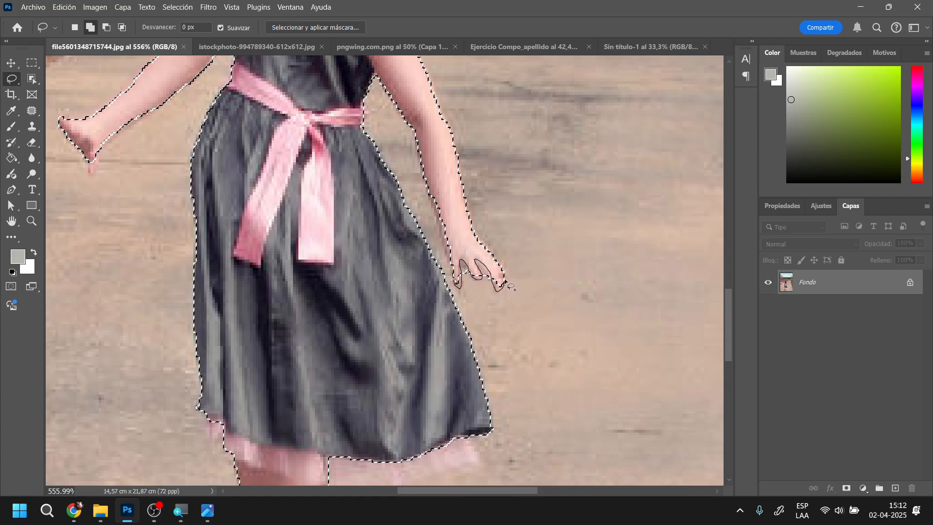
{"action": "left_click_drag", "start_coordinate": [463, 250], "coordinate": [459, 255]}
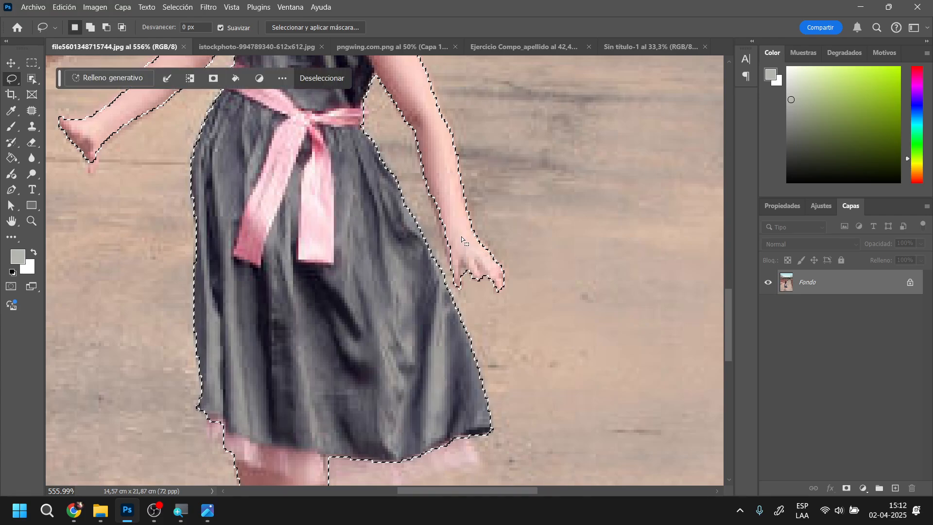
Add the loose curls above the right shoulder and at the hair's outer edge to the selection
{"action": "scroll", "coordinate": [447, 262], "scroll_direction": "up", "scroll_amount": 5}
{"action": "scroll", "coordinate": [444, 259], "scroll_direction": "up", "scroll_amount": 2}
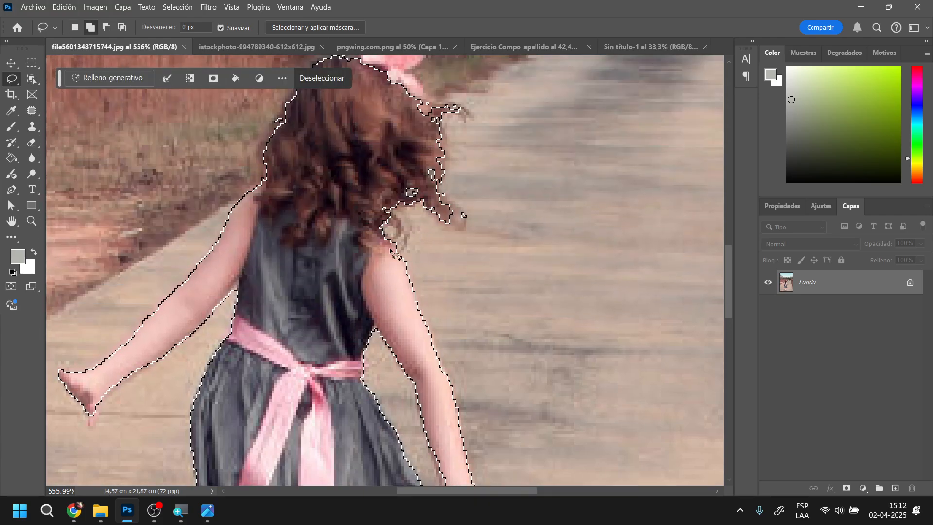
{"action": "left_click_drag", "start_coordinate": [396, 255], "coordinate": [408, 230]}
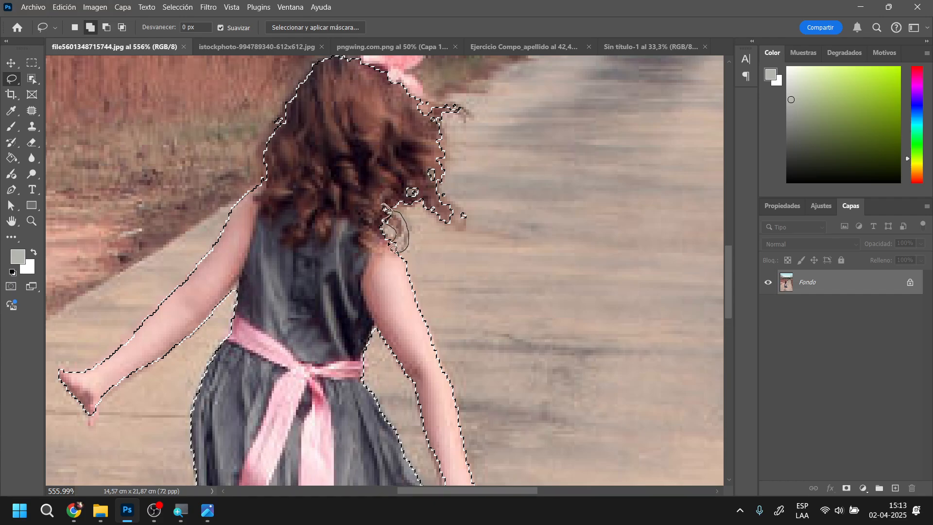
{"action": "left_click_drag", "start_coordinate": [393, 249], "coordinate": [392, 247]}
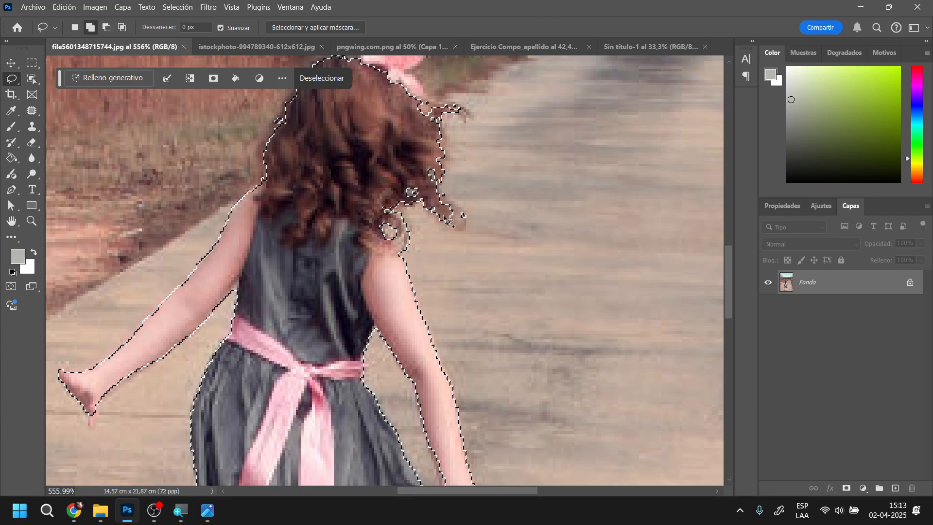
{"action": "mouse_move", "coordinate": [448, 222]}
{"action": "left_mouse_down"}
{"action": "mouse_move", "coordinate": [462, 213]}
{"action": "mouse_move", "coordinate": [446, 208]}
{"action": "mouse_move", "coordinate": [441, 217]}
{"action": "mouse_move", "coordinate": [425, 181]}
{"action": "mouse_move", "coordinate": [423, 229]}
{"action": "mouse_move", "coordinate": [438, 222]}
{"action": "mouse_move", "coordinate": [408, 180]}
{"action": "mouse_move", "coordinate": [428, 163]}
{"action": "left_mouse_up"}
Add the pink hair bow and the missing fingertip of the girl's left hand to the selection
{"action": "scroll", "coordinate": [424, 218], "scroll_direction": "up", "scroll_amount": 4}
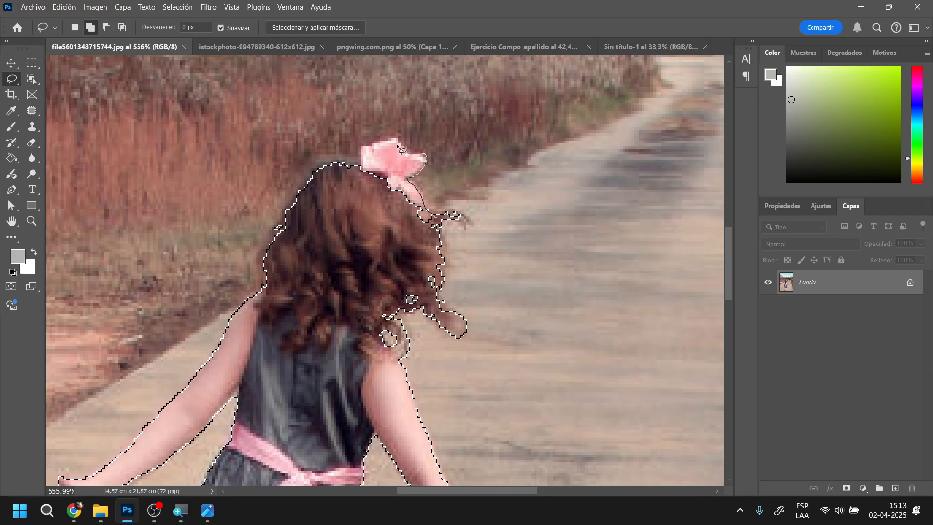
{"action": "mouse_move", "coordinate": [361, 145]}
{"action": "left_mouse_down"}
{"action": "mouse_move", "coordinate": [360, 179]}
{"action": "mouse_move", "coordinate": [406, 209]}
{"action": "mouse_move", "coordinate": [422, 239]}
{"action": "mouse_move", "coordinate": [401, 187]}
{"action": "mouse_move", "coordinate": [391, 213]}
{"action": "left_mouse_up"}
{"action": "scroll", "coordinate": [393, 218], "scroll_direction": "up", "scroll_amount": 2}
{"action": "scroll", "coordinate": [383, 255], "scroll_direction": "down", "scroll_amount": 6}
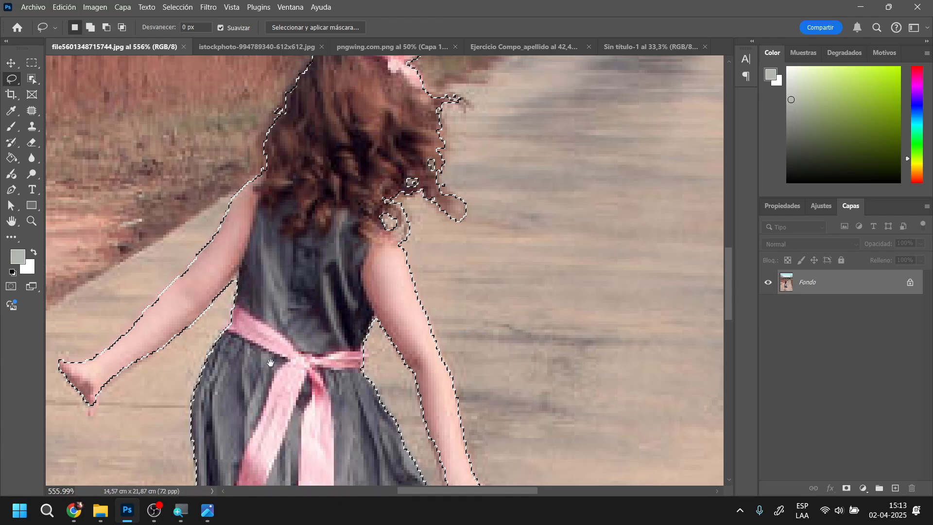
{"action": "left_click_drag", "start_coordinate": [271, 363], "coordinate": [438, 237]}
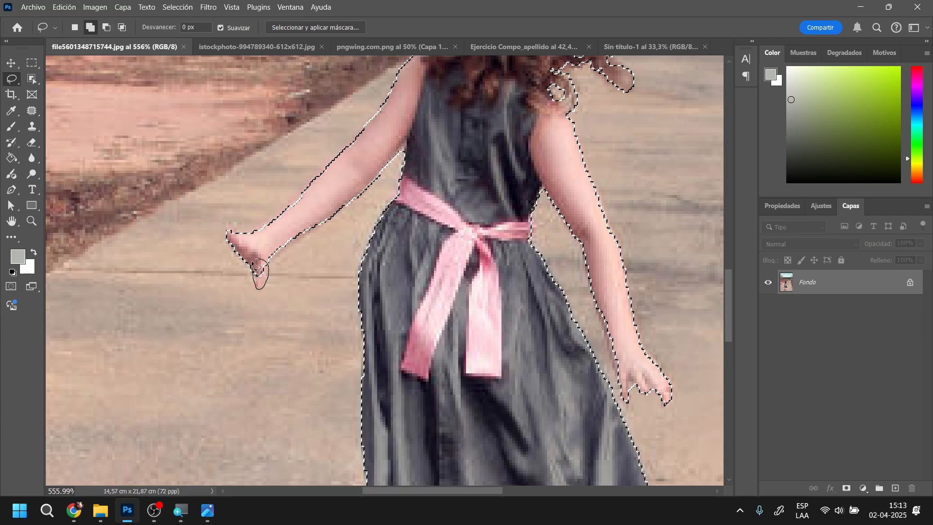
{"action": "left_click_drag", "start_coordinate": [258, 268], "coordinate": [256, 266]}
Add the pink underskirt hem on both sides of the dress and the rear white sock to the selection
{"action": "scroll", "coordinate": [423, 296], "scroll_direction": "down", "scroll_amount": 10}
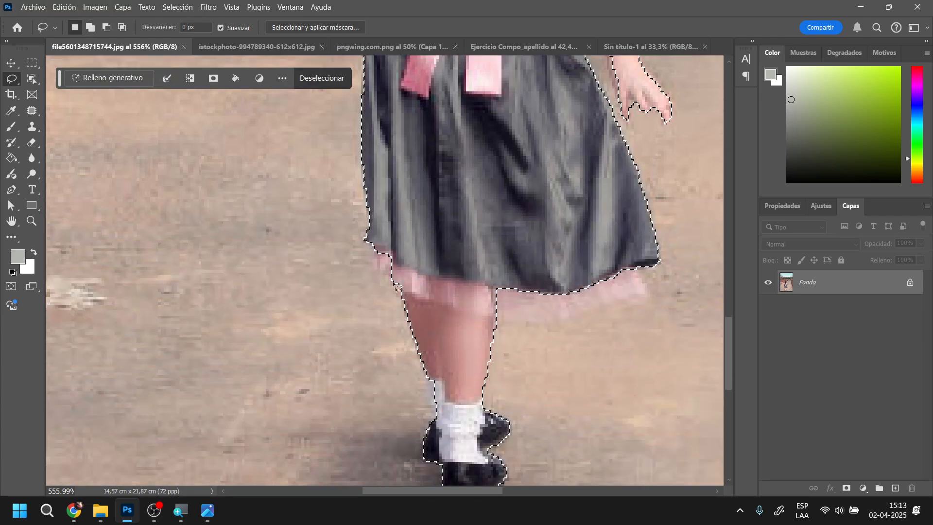
{"action": "left_click_drag", "start_coordinate": [373, 237], "coordinate": [373, 247]}
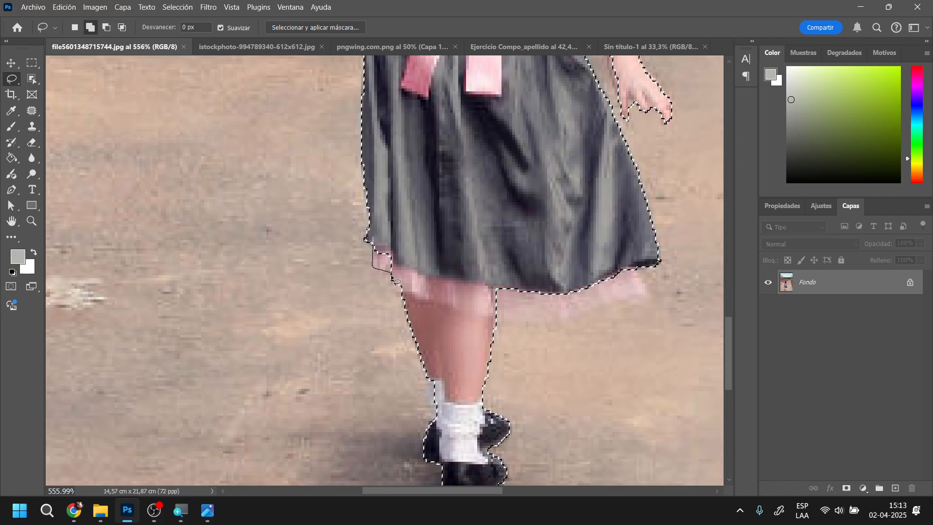
{"action": "mouse_move", "coordinate": [407, 294]}
{"action": "left_mouse_down"}
{"action": "mouse_move", "coordinate": [533, 324]}
{"action": "mouse_move", "coordinate": [604, 313]}
{"action": "mouse_move", "coordinate": [639, 299]}
{"action": "mouse_move", "coordinate": [642, 281]}
{"action": "mouse_move", "coordinate": [570, 248]}
{"action": "mouse_move", "coordinate": [396, 224]}
{"action": "left_mouse_up"}
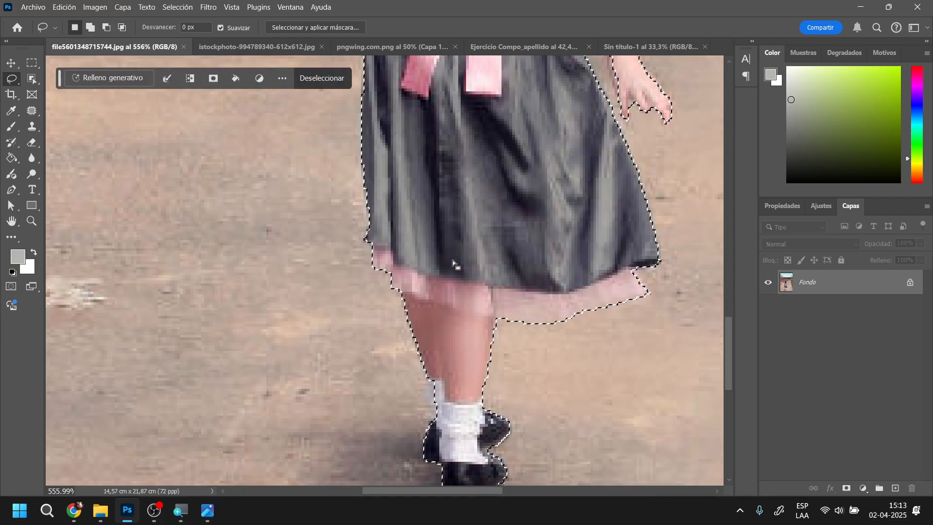
{"action": "scroll", "coordinate": [460, 272], "scroll_direction": "down", "scroll_amount": 5}
{"action": "key", "text": "shift"}
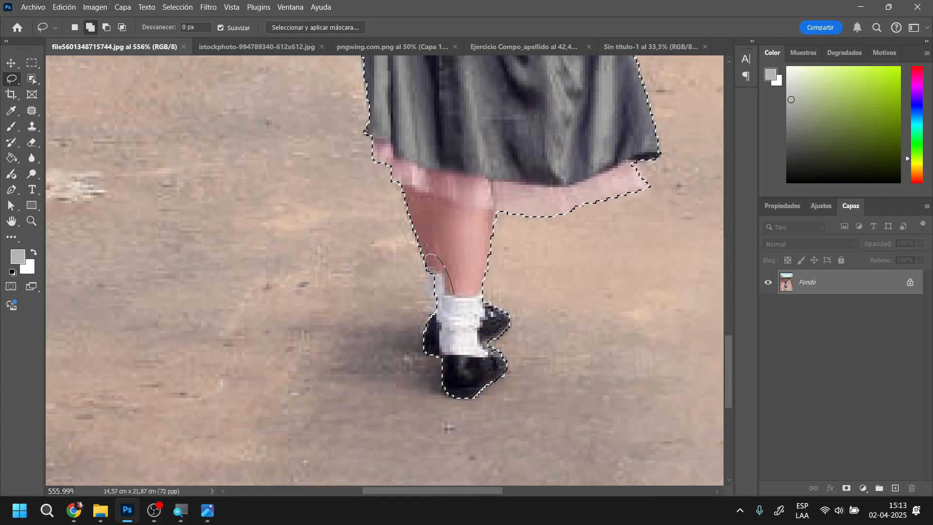
{"action": "mouse_move", "coordinate": [430, 268]}
{"action": "left_mouse_down"}
{"action": "mouse_move", "coordinate": [430, 338]}
{"action": "mouse_move", "coordinate": [444, 353]}
{"action": "mouse_move", "coordinate": [486, 335]}
{"action": "mouse_move", "coordinate": [427, 347]}
{"action": "mouse_move", "coordinate": [426, 314]}
{"action": "mouse_move", "coordinate": [455, 325]}
{"action": "mouse_move", "coordinate": [432, 344]}
{"action": "mouse_move", "coordinate": [425, 333]}
{"action": "mouse_move", "coordinate": [429, 266]}
{"action": "mouse_move", "coordinate": [457, 275]}
{"action": "left_mouse_up"}
{"action": "scroll", "coordinate": [465, 326], "scroll_direction": "down", "scroll_amount": 2}
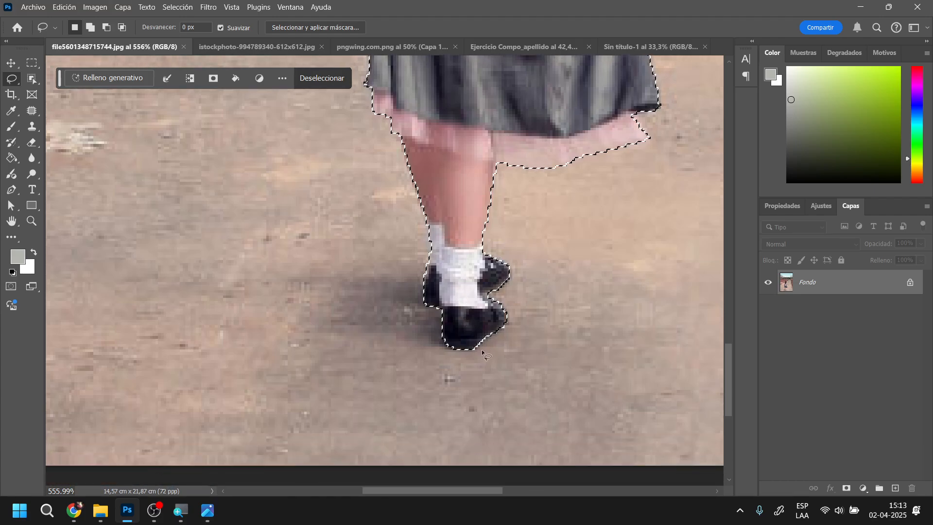
Refine the selection along the inner edge of the girl's right wrist and forearm with the Lasso
{"action": "scroll", "coordinate": [467, 331], "scroll_direction": "up", "scroll_amount": 7}
{"action": "scroll", "coordinate": [481, 350], "scroll_direction": "up", "scroll_amount": 2}
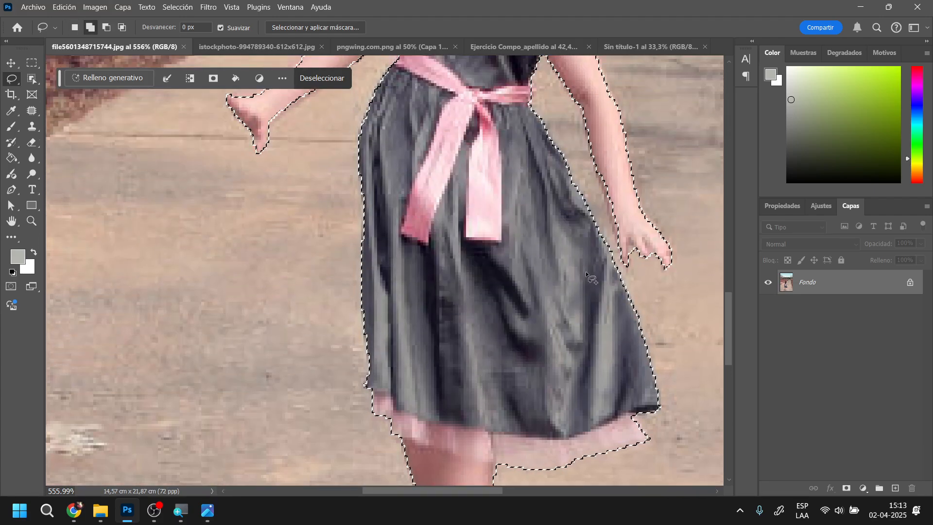
{"action": "left_click_drag", "start_coordinate": [632, 255], "coordinate": [622, 248]}
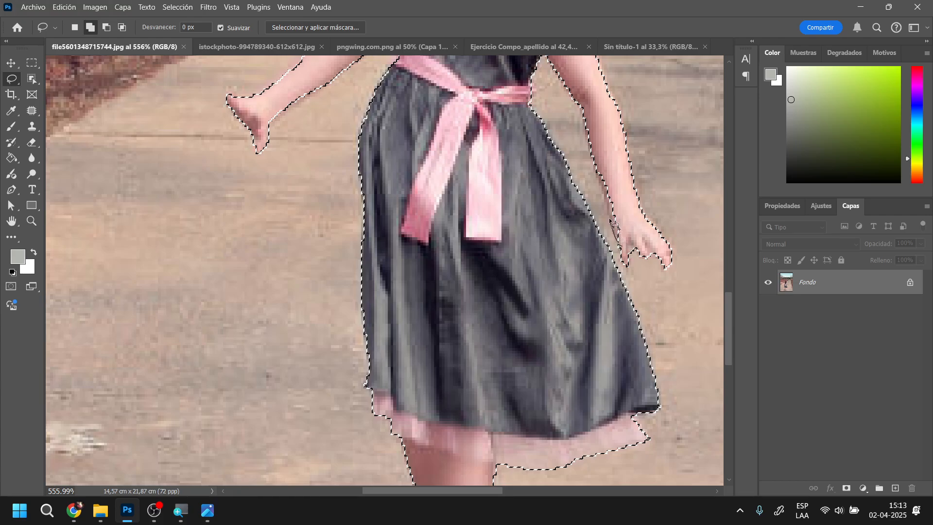
{"action": "left_click_drag", "start_coordinate": [601, 171], "coordinate": [635, 226]}
Copy the selected girl and paste her into the Ejercicio Compo_apellido document, accepting the colour profile difference
{"action": "scroll", "coordinate": [608, 267], "scroll_direction": "up", "scroll_amount": 4}
{"action": "scroll", "coordinate": [607, 267], "scroll_direction": "up", "scroll_amount": 9}
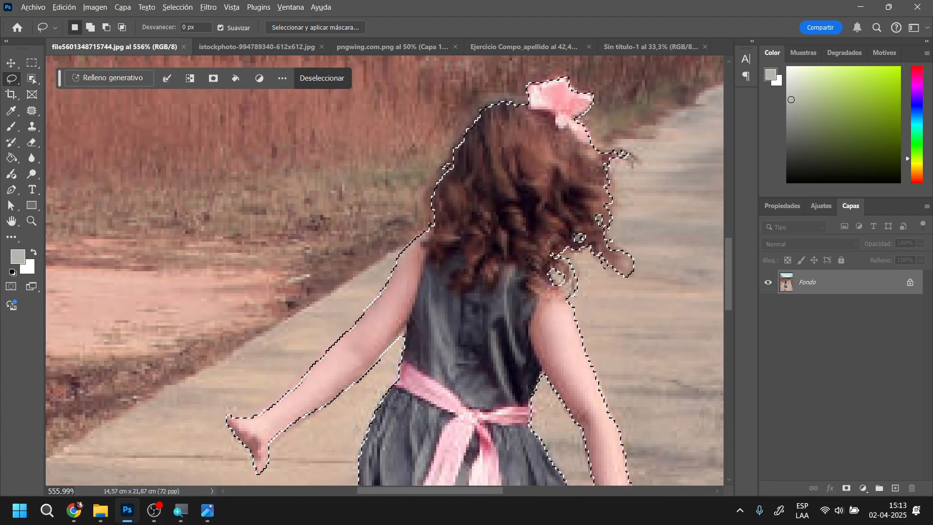
{"action": "scroll", "coordinate": [606, 267], "scroll_direction": "down", "scroll_amount": 6}
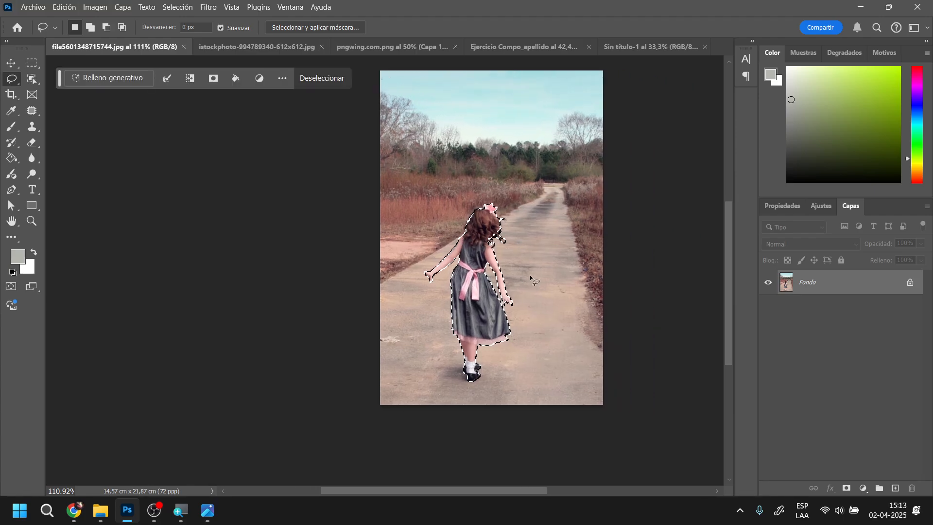
{"action": "scroll", "coordinate": [517, 250], "scroll_direction": "up", "scroll_amount": 2}
{"action": "left_click_drag", "start_coordinate": [531, 278], "coordinate": [498, 284]}
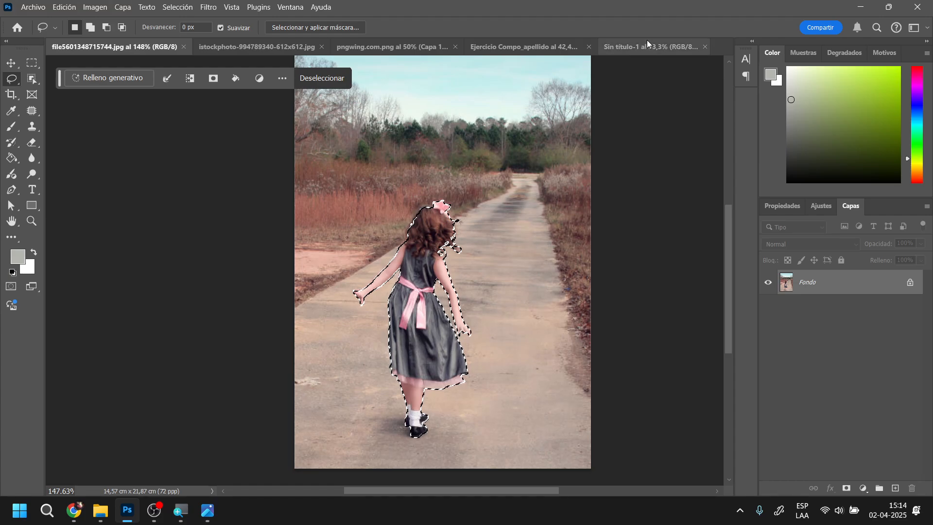
{"action": "left_click", "coordinate": [517, 46]}
{"action": "key", "text": "ctrl+v"}
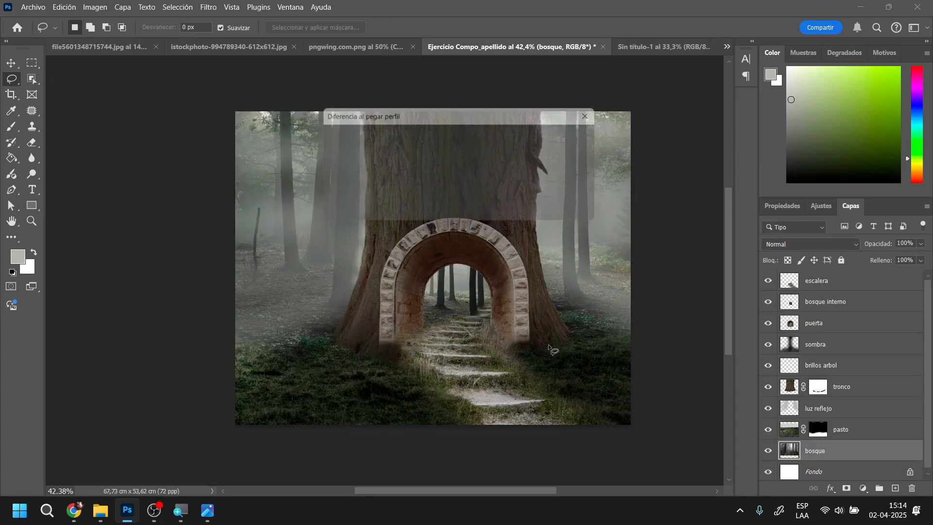
{"action": "left_click", "coordinate": [521, 212]}
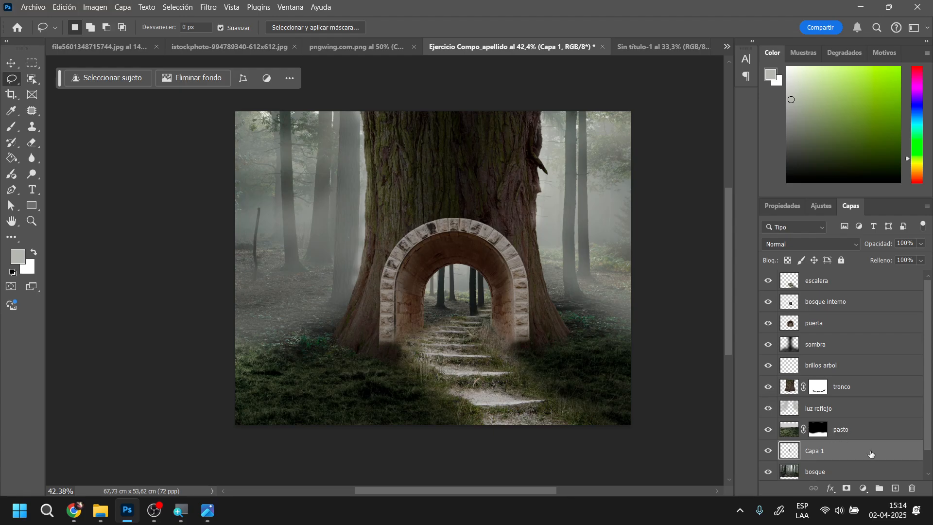
Move the girl's layer above "escalera" in the layer stack and place her on the lower stairway steps
{"action": "left_click_drag", "start_coordinate": [856, 457], "coordinate": [838, 281]}
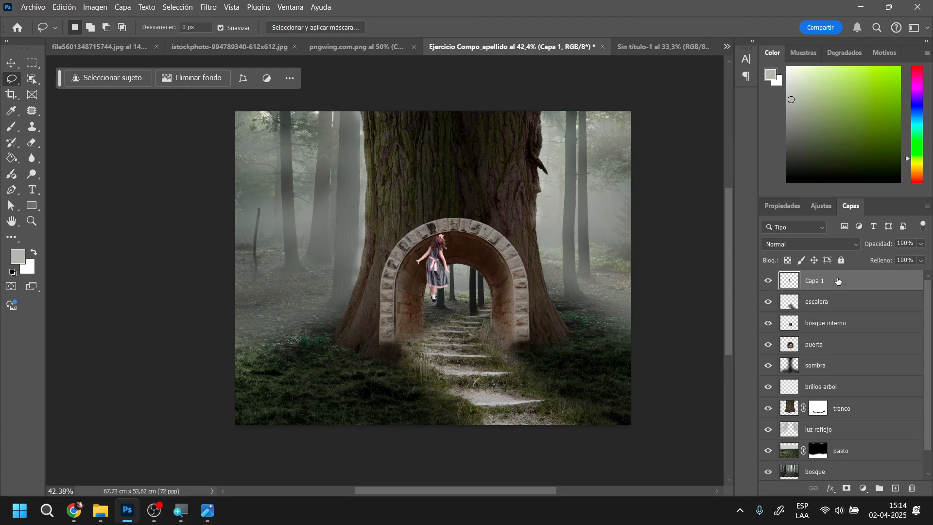
{"action": "left_click", "coordinate": [11, 63]}
{"action": "left_click_drag", "start_coordinate": [442, 280], "coordinate": [495, 373]}
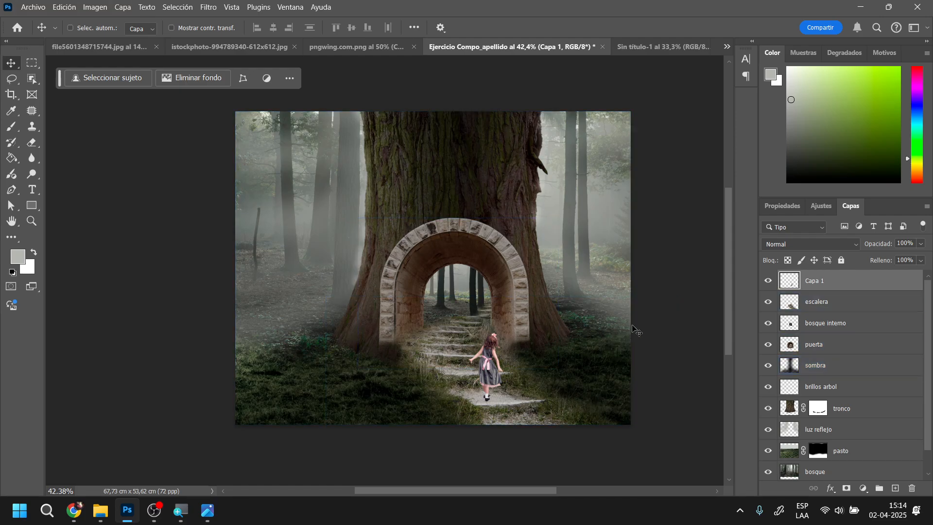
Flip the girl's layer horizontally and reposition her so that she stands on the lower stone step
{"action": "left_click", "coordinate": [783, 206]}
{"action": "left_click", "coordinate": [856, 293]}
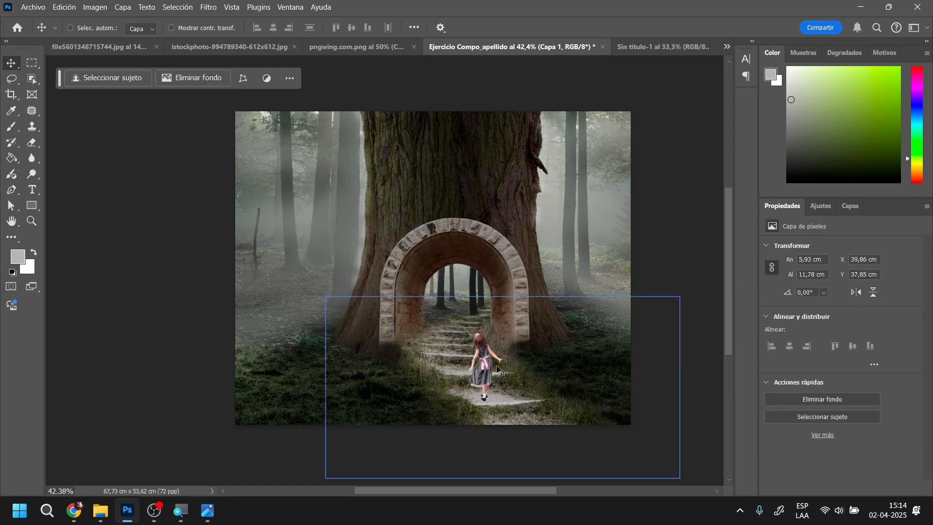
{"action": "left_click_drag", "start_coordinate": [484, 371], "coordinate": [491, 369]}
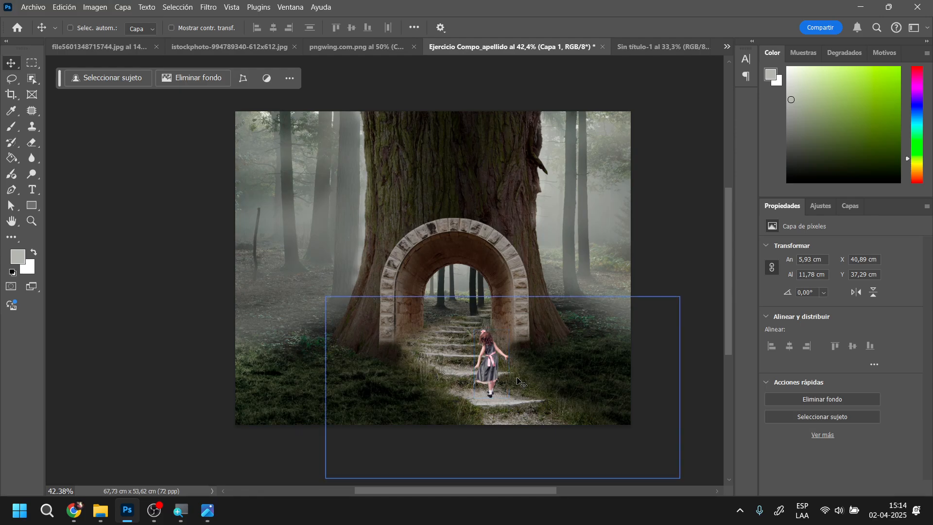
{"action": "scroll", "coordinate": [518, 381], "scroll_direction": "up", "scroll_amount": 5}
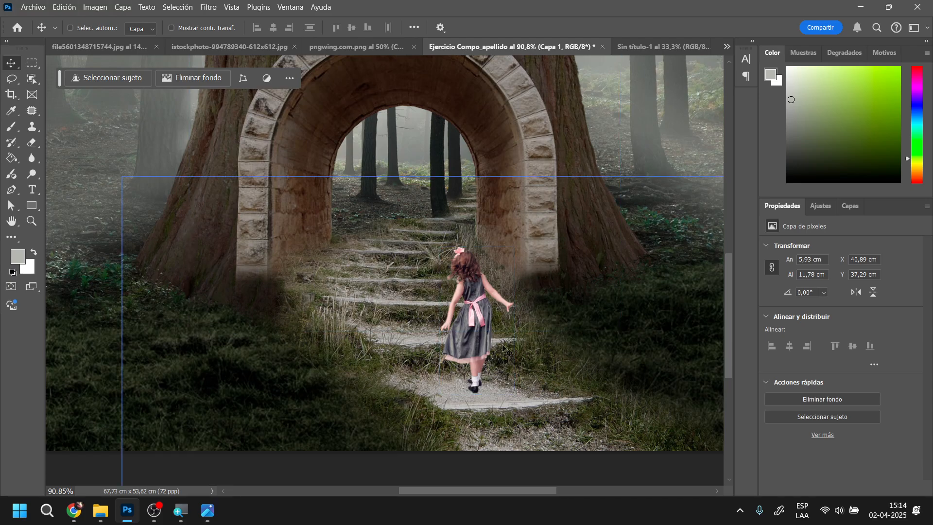
{"action": "key", "text": "ctrl+u"}
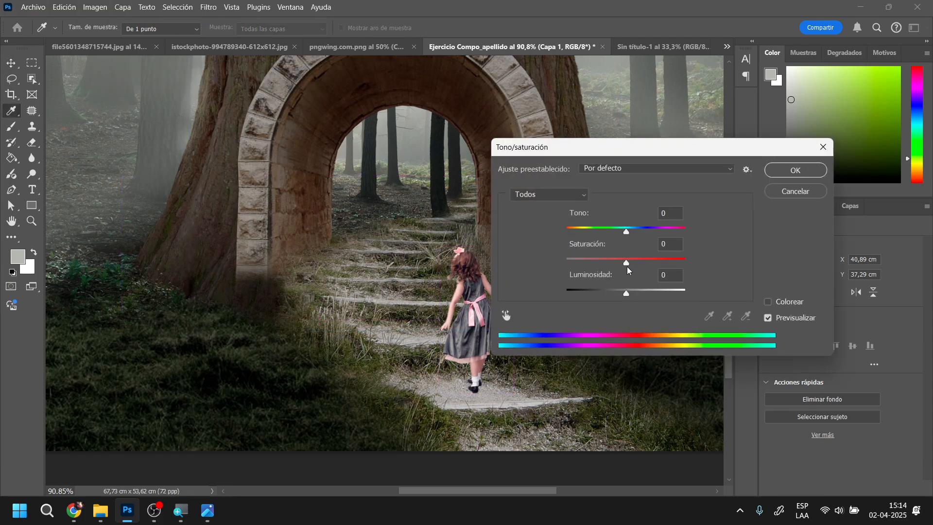
{"action": "left_click_drag", "start_coordinate": [626, 262], "coordinate": [618, 295]}
{"action": "left_click_drag", "start_coordinate": [627, 232], "coordinate": [624, 236]}
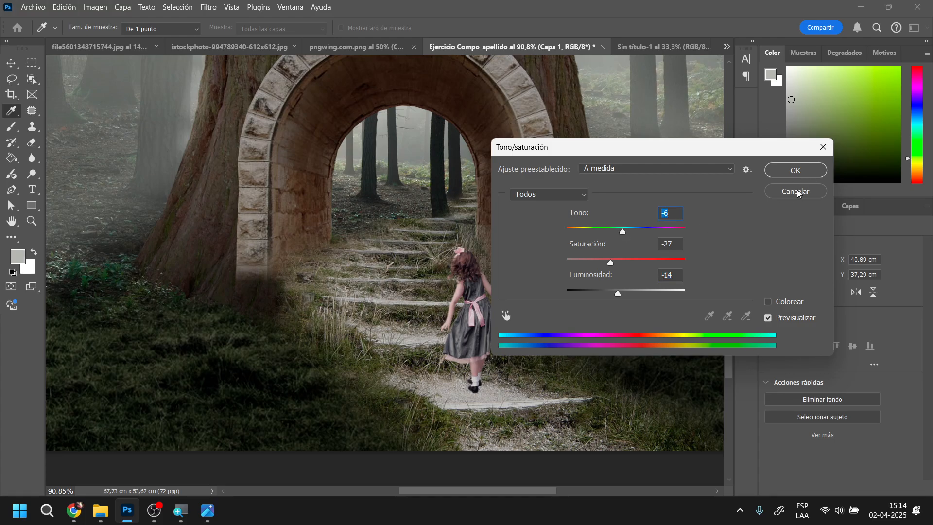
{"action": "left_click", "coordinate": [796, 191]}
{"action": "key", "text": "v"}
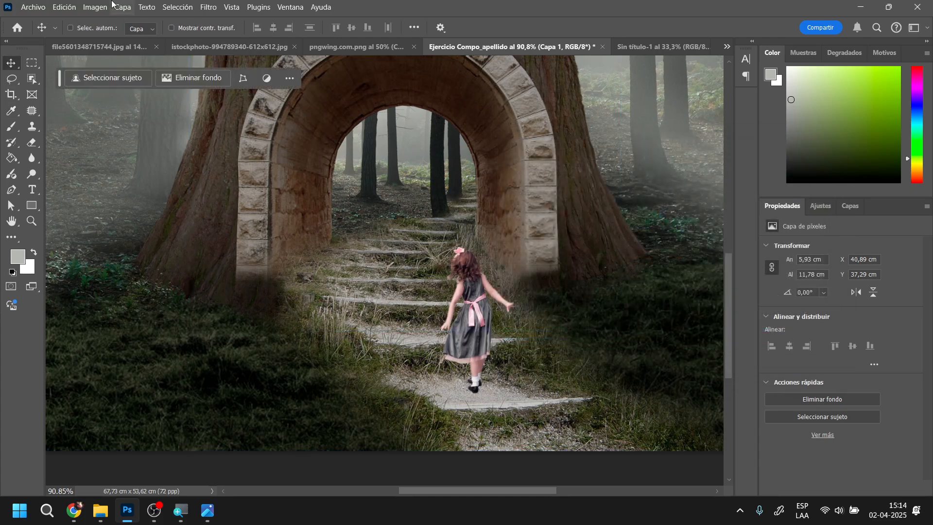
Apply the automatic tone correction to the girl's layer
{"action": "left_click", "coordinate": [98, 6]}
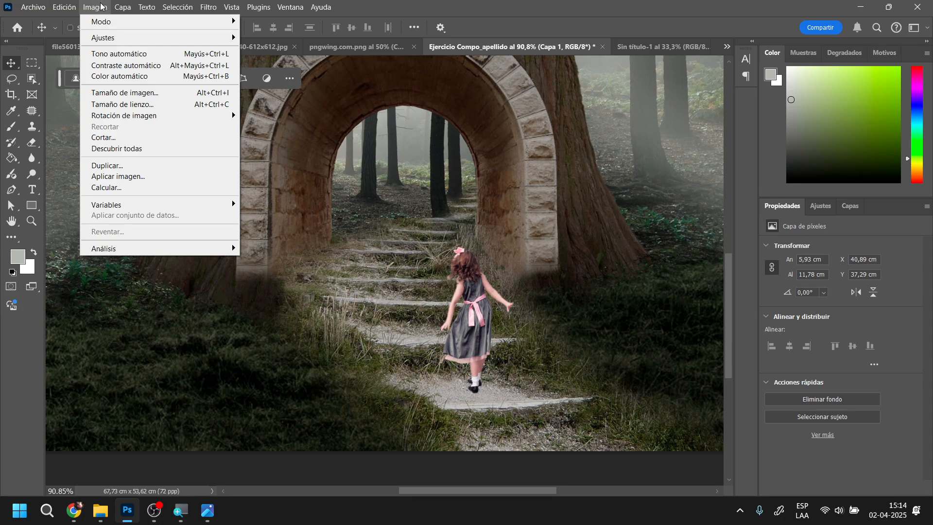
{"action": "mouse_move", "coordinate": [107, 39]}
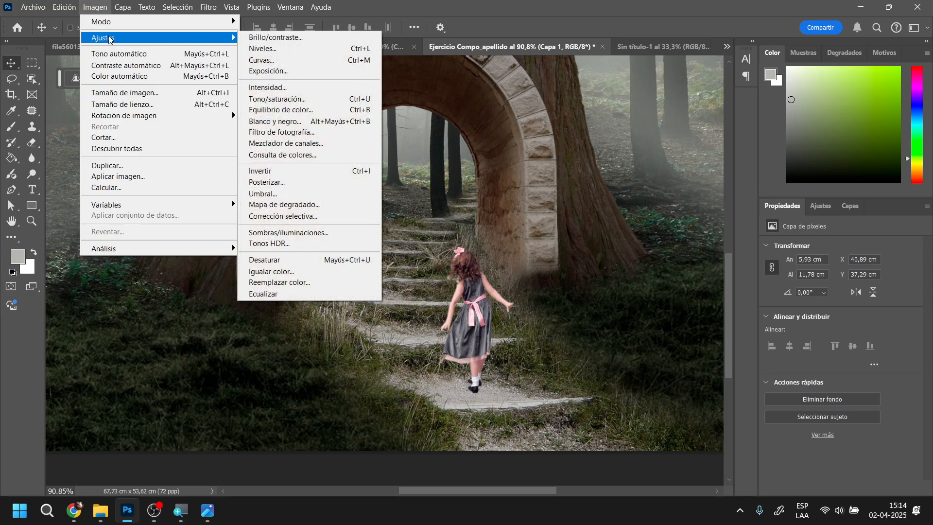
{"action": "left_click", "coordinate": [119, 55]}
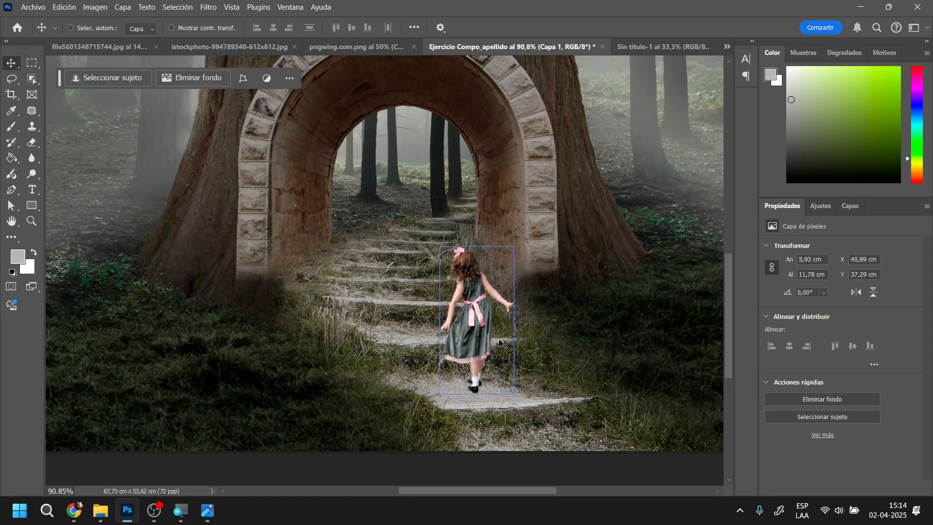
Apply a Hue/Saturation adjustment to the girl's layer with saturation -27 and lightness -21
{"action": "scroll", "coordinate": [581, 328], "scroll_direction": "up", "scroll_amount": 2}
{"action": "scroll", "coordinate": [581, 328], "scroll_direction": "up", "scroll_amount": 3}
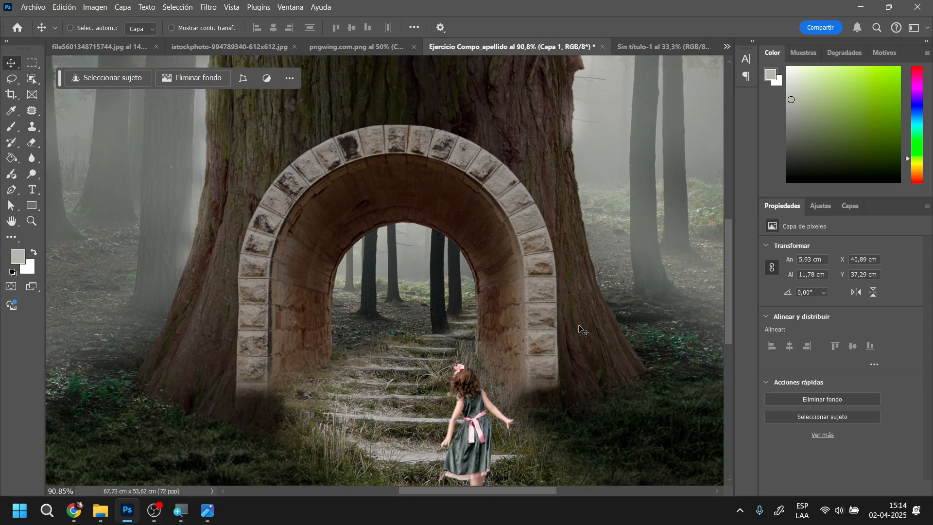
{"action": "scroll", "coordinate": [525, 302], "scroll_direction": "down", "scroll_amount": 2}
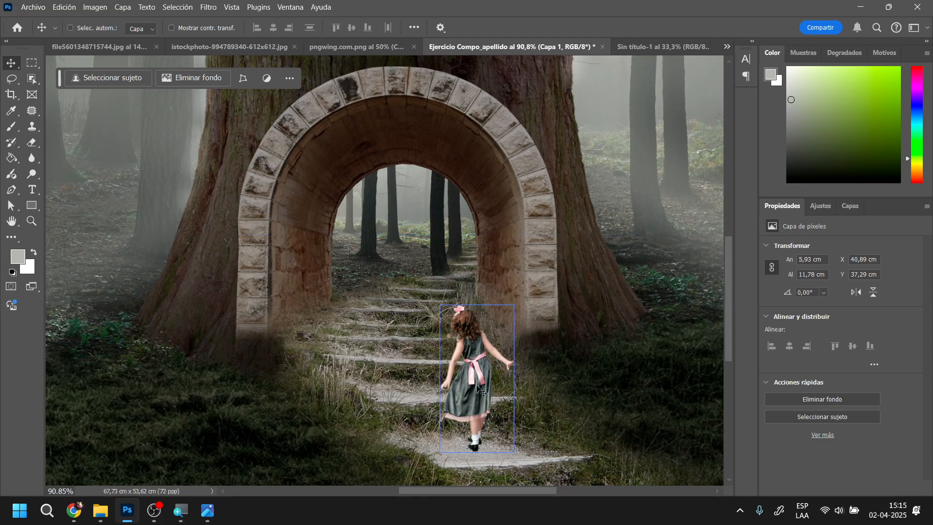
{"action": "left_click", "coordinate": [95, 8]}
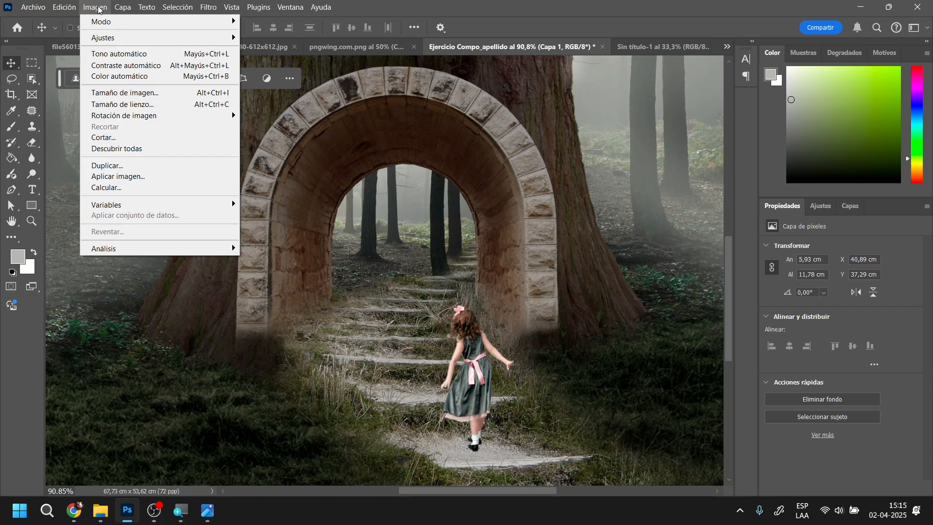
{"action": "mouse_move", "coordinate": [104, 37]}
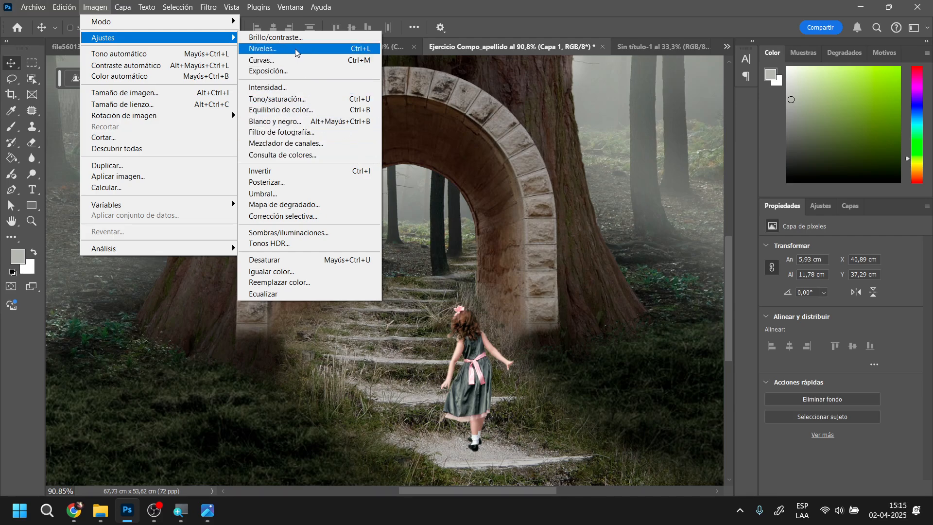
{"action": "left_click", "coordinate": [304, 97]}
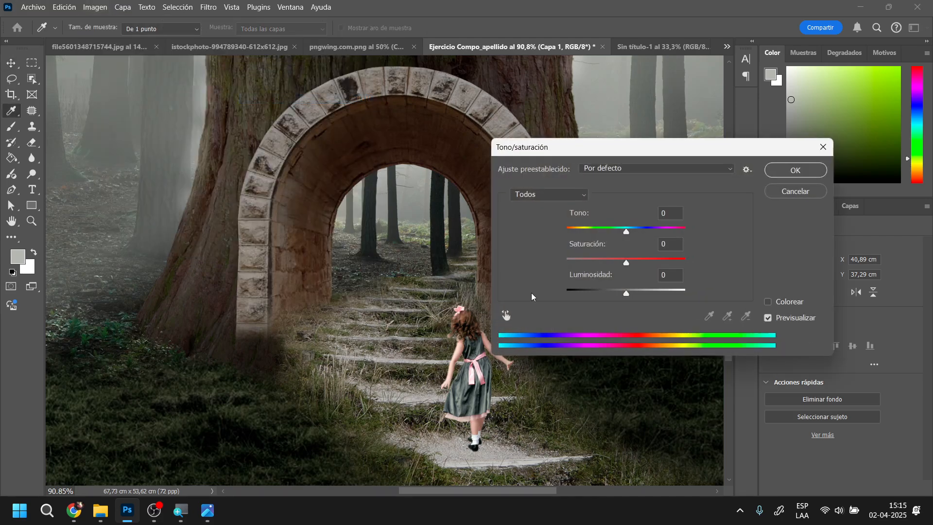
{"action": "left_click_drag", "start_coordinate": [626, 264], "coordinate": [610, 266]}
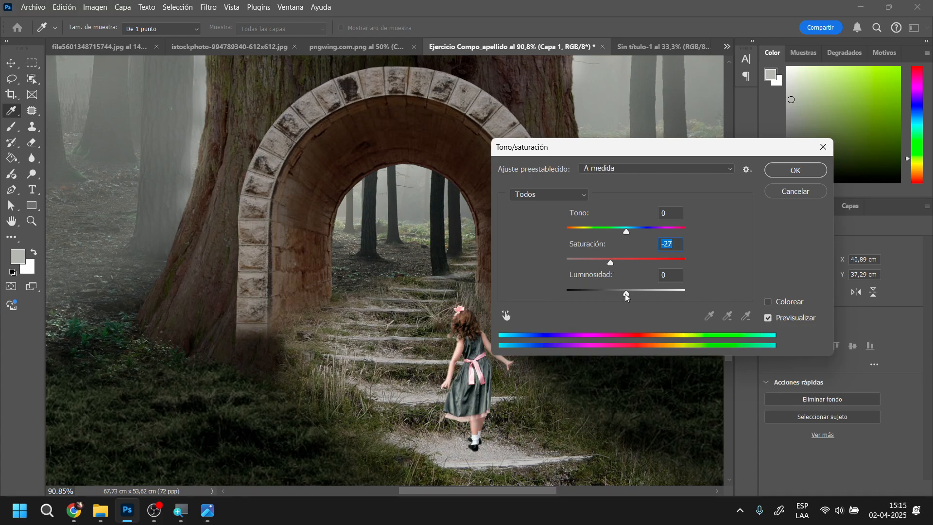
{"action": "left_click_drag", "start_coordinate": [626, 296], "coordinate": [615, 300]}
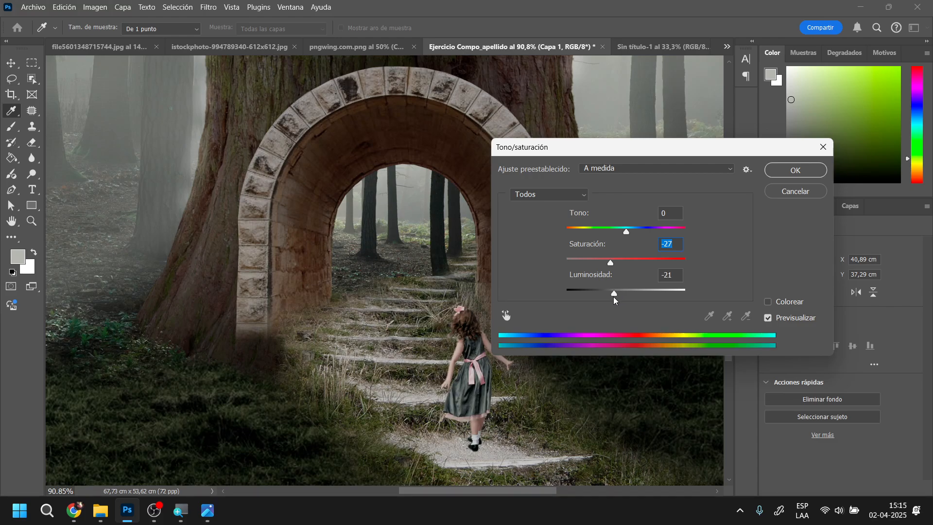
{"action": "left_click", "coordinate": [788, 171]}
{"action": "key", "text": "v"}
{"action": "scroll", "coordinate": [527, 306], "scroll_direction": "down", "scroll_amount": 4}
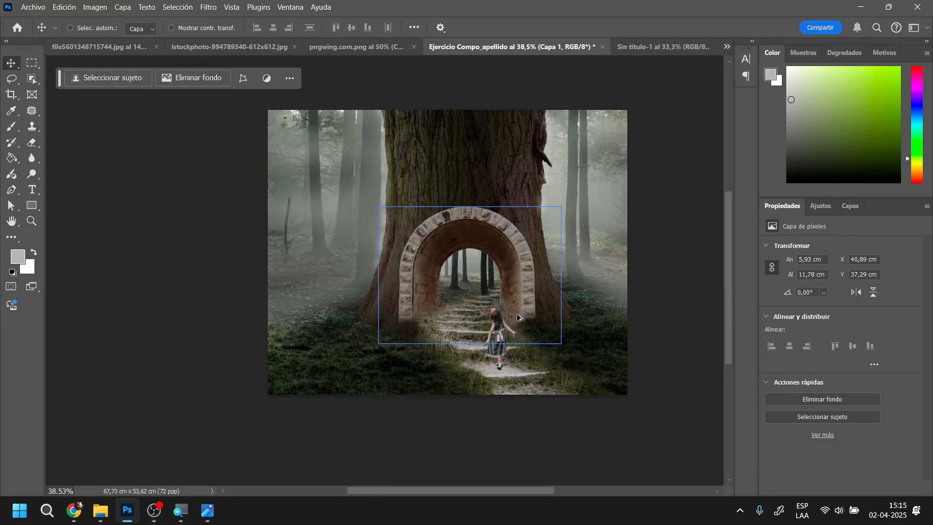
Rename the girl's layer as "niña"
{"action": "scroll", "coordinate": [556, 325], "scroll_direction": "up", "scroll_amount": 2}
{"action": "left_click_drag", "start_coordinate": [525, 268], "coordinate": [574, 260]}
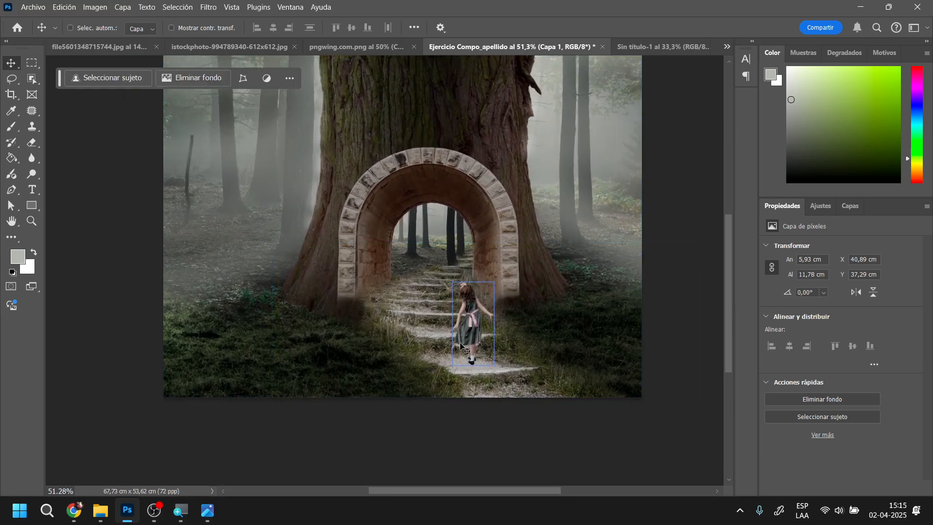
{"action": "left_click", "coordinate": [850, 206]}
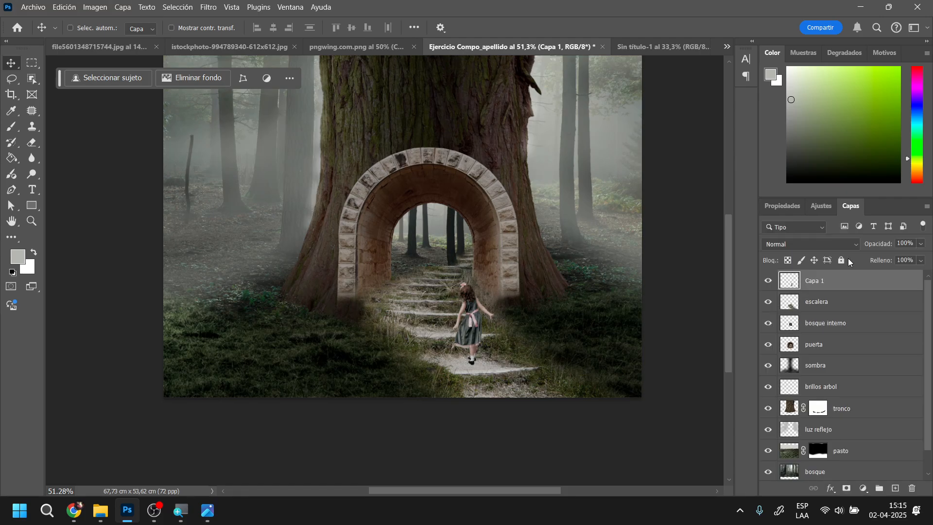
{"action": "double_click", "coordinate": [817, 282]}
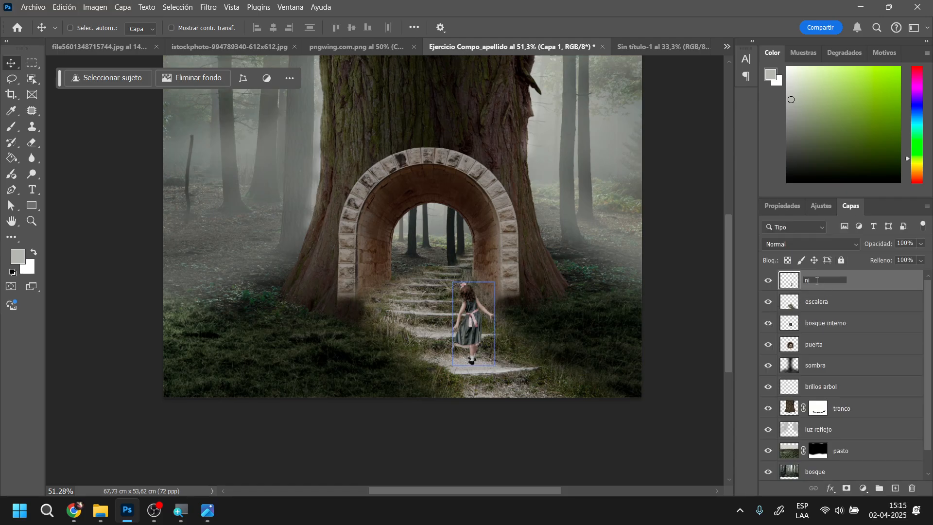
{"action": "key", "text": "Return"}
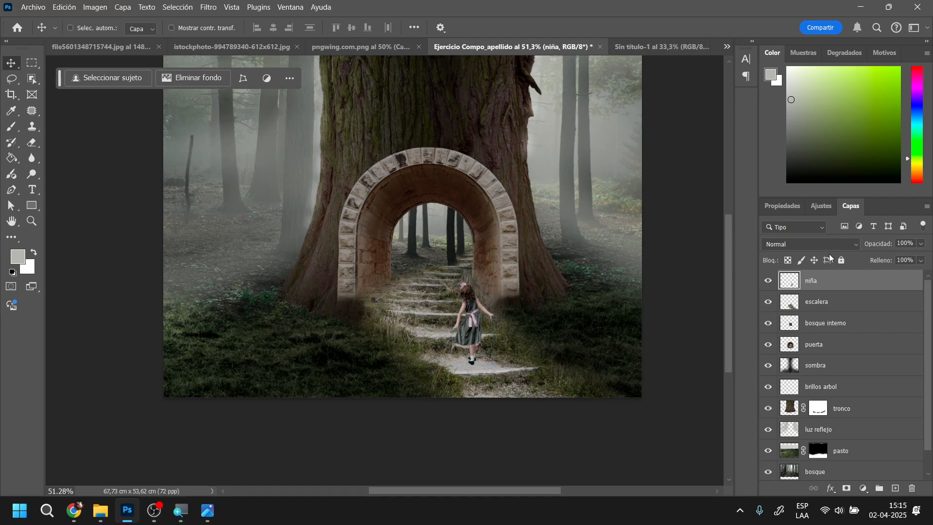
Create a new layer between "niña" and "escalera" and name it "sombra niña"
{"action": "left_click", "coordinate": [844, 329]}
{"action": "left_click", "coordinate": [852, 308]}
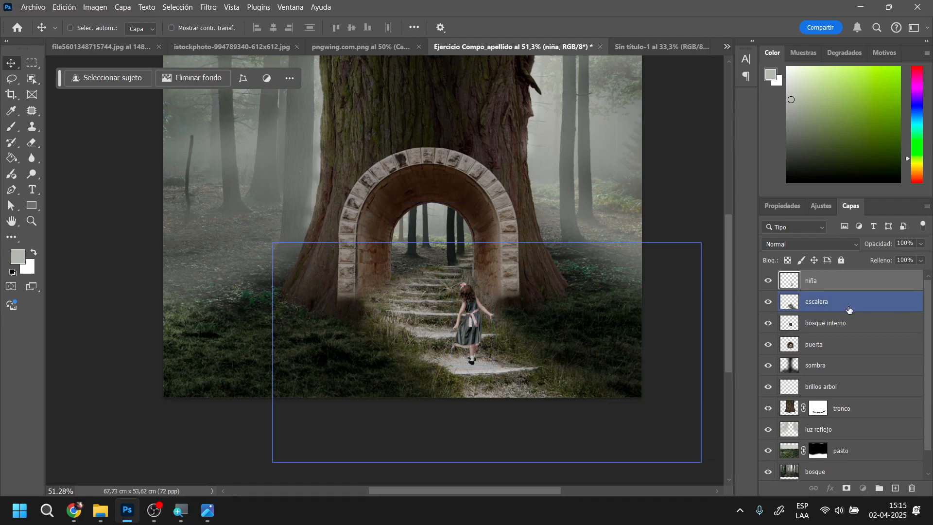
{"action": "left_click", "coordinate": [881, 347]}
{"action": "left_click", "coordinate": [875, 334]}
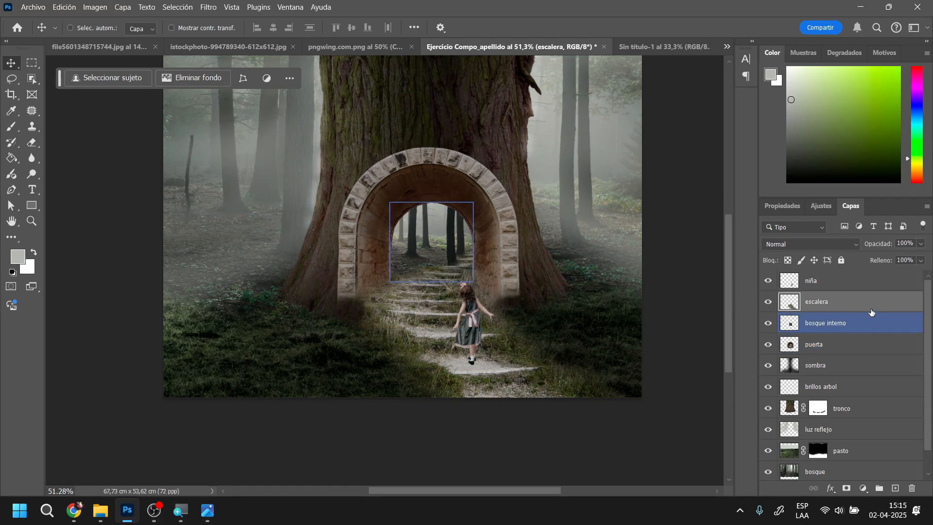
{"action": "left_click", "coordinate": [872, 311]}
{"action": "left_click", "coordinate": [895, 488]}
{"action": "left_click", "coordinate": [792, 287]}
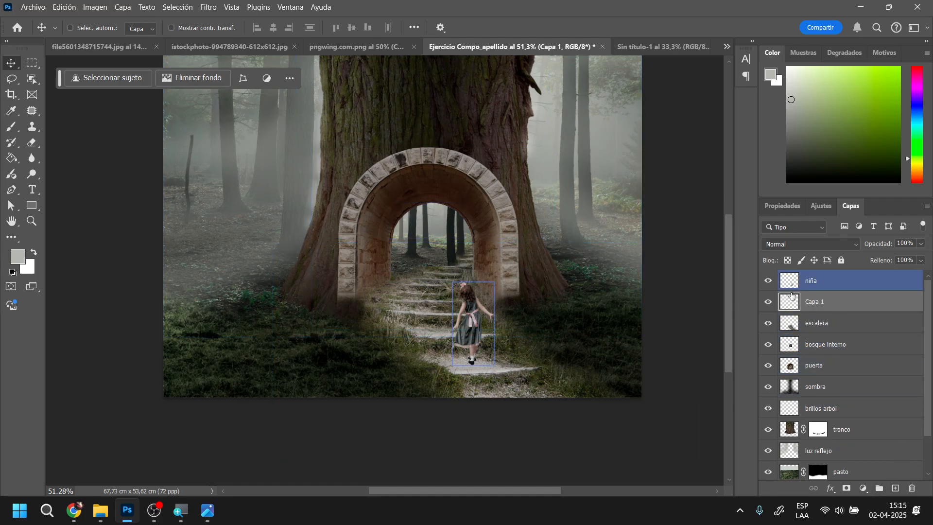
{"action": "double_click", "coordinate": [813, 301]}
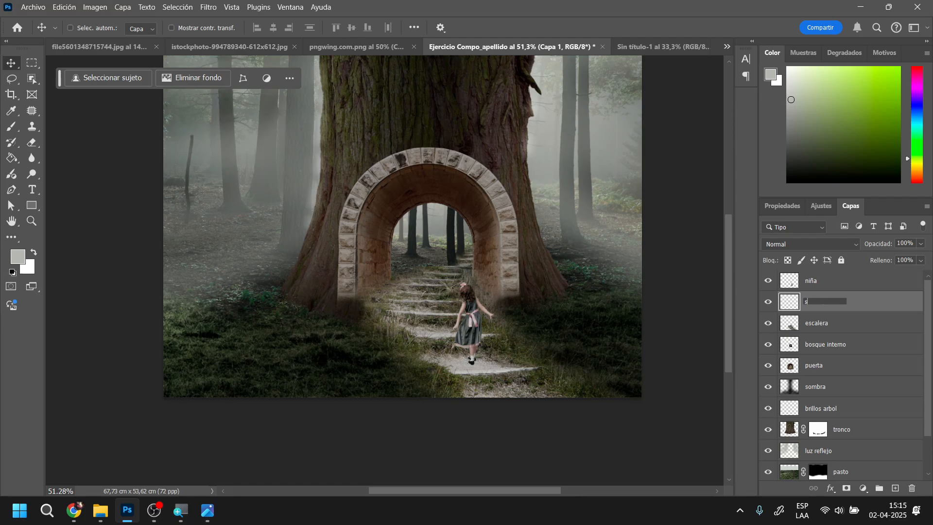
{"action": "type", "text": "sombra niña"}
{"action": "key", "text": "Return"}
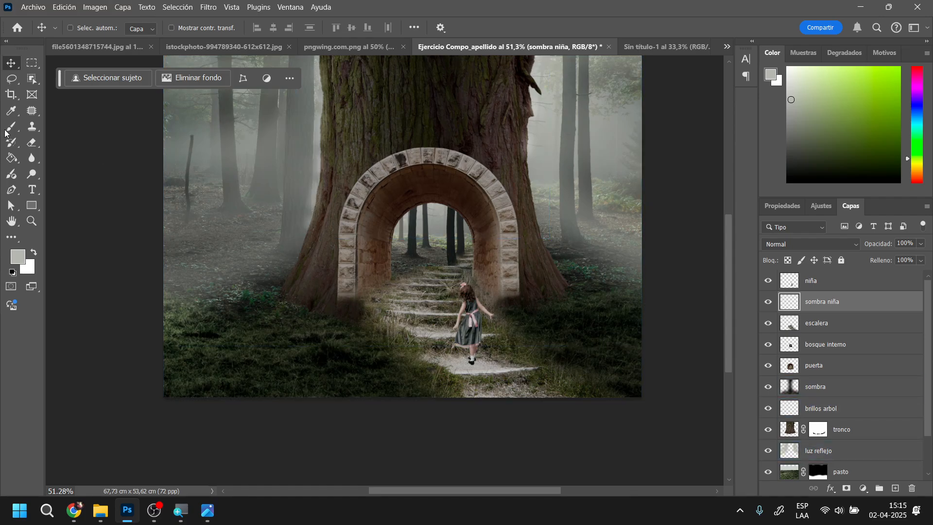
Paint a rough black shadow below the girl's feet with the Brush and soften it with a 20.8-pixel Gaussian Blur
{"action": "key", "text": "b"}
{"action": "left_click", "coordinate": [13, 273]}
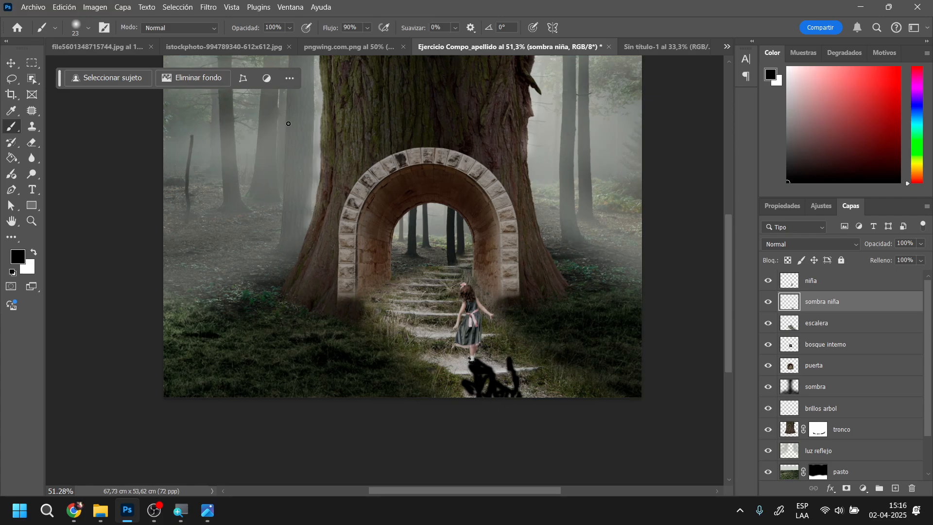
{"action": "left_click", "coordinate": [208, 7]}
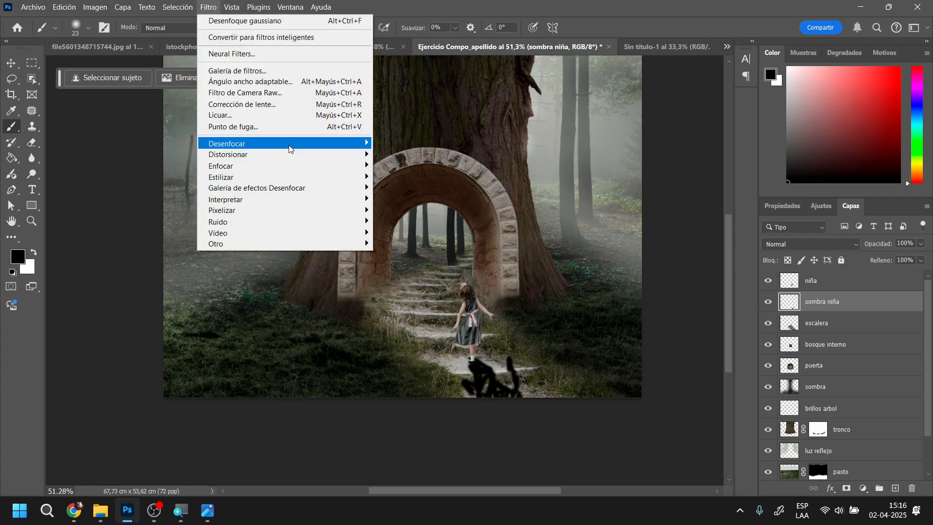
{"action": "mouse_move", "coordinate": [292, 147]}
{"action": "left_click", "coordinate": [451, 227]}
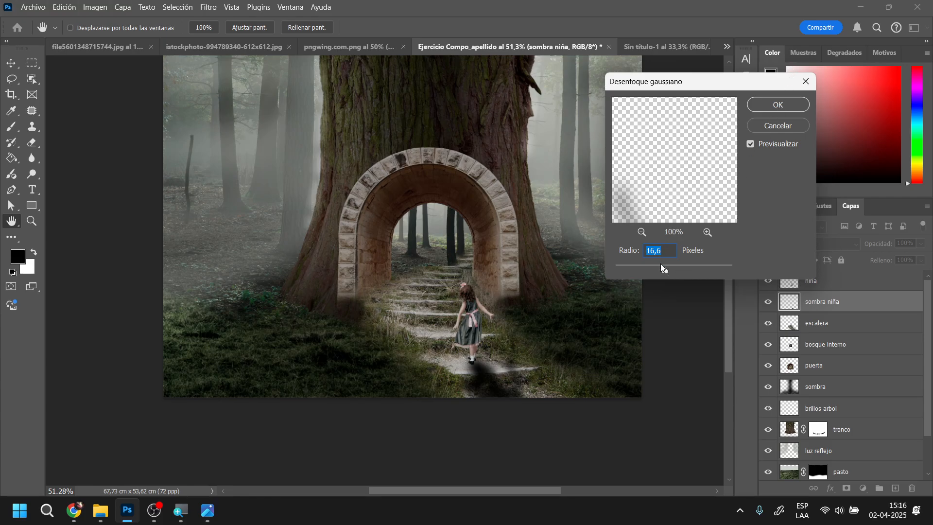
{"action": "left_click_drag", "start_coordinate": [661, 263], "coordinate": [668, 270]}
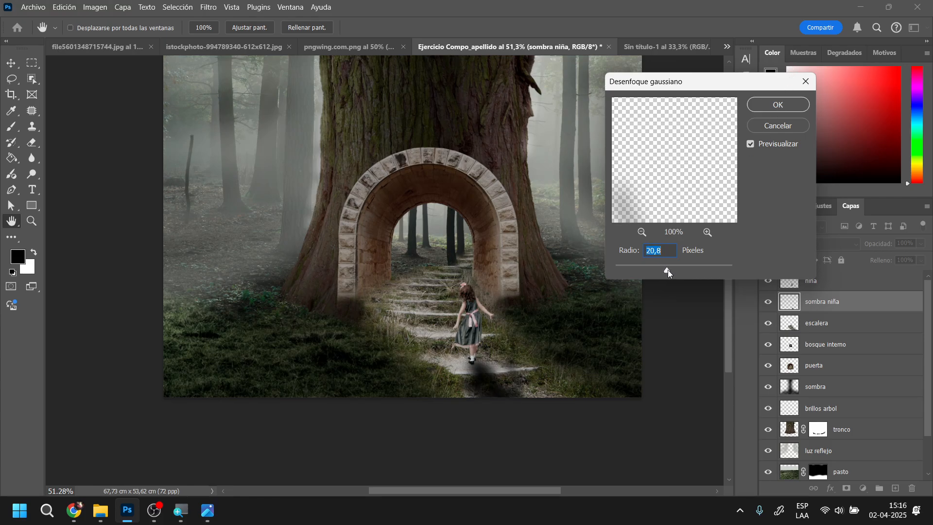
{"action": "left_click", "coordinate": [777, 104]}
{"action": "key", "text": "b"}
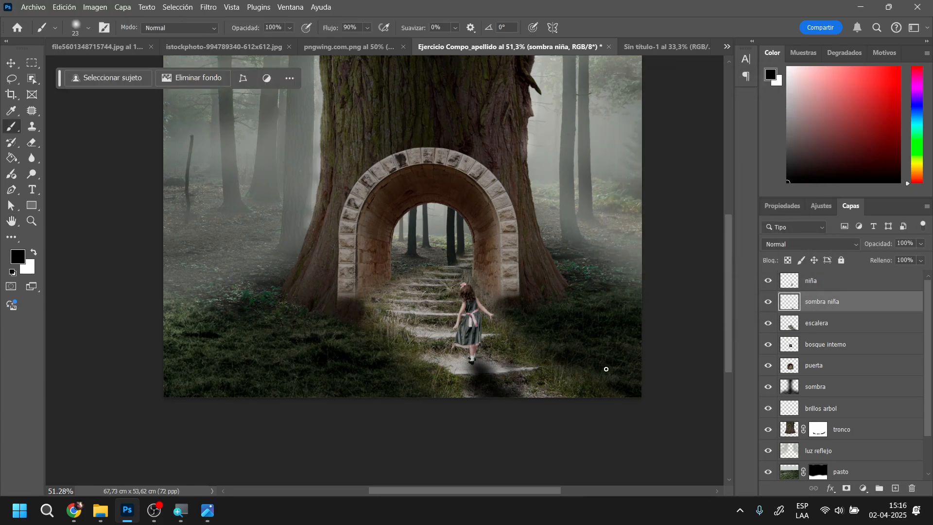
Set the "sombra niña" layer to 74% opacity and the Multiply (Multiplicar) blending mode
{"action": "left_click_drag", "start_coordinate": [873, 248], "coordinate": [878, 246]}
{"action": "left_click", "coordinate": [857, 244]}
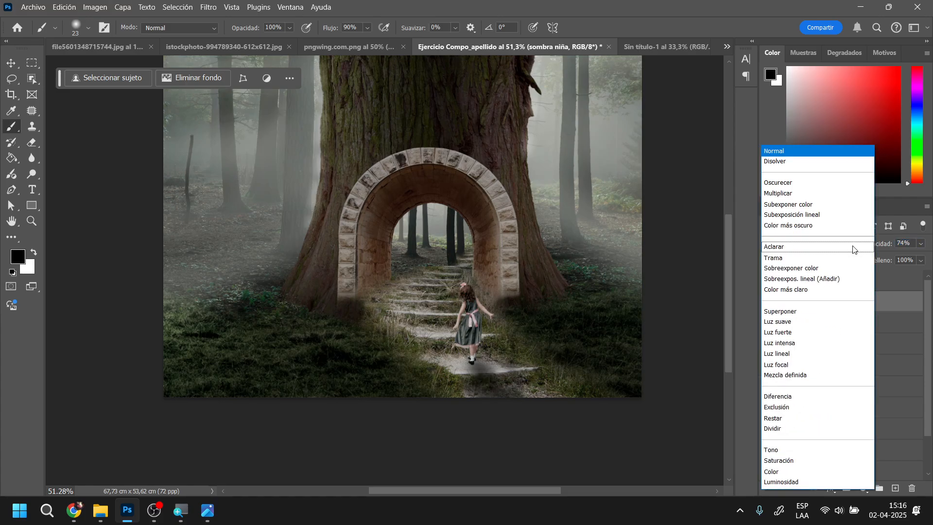
{"action": "left_click", "coordinate": [817, 191]}
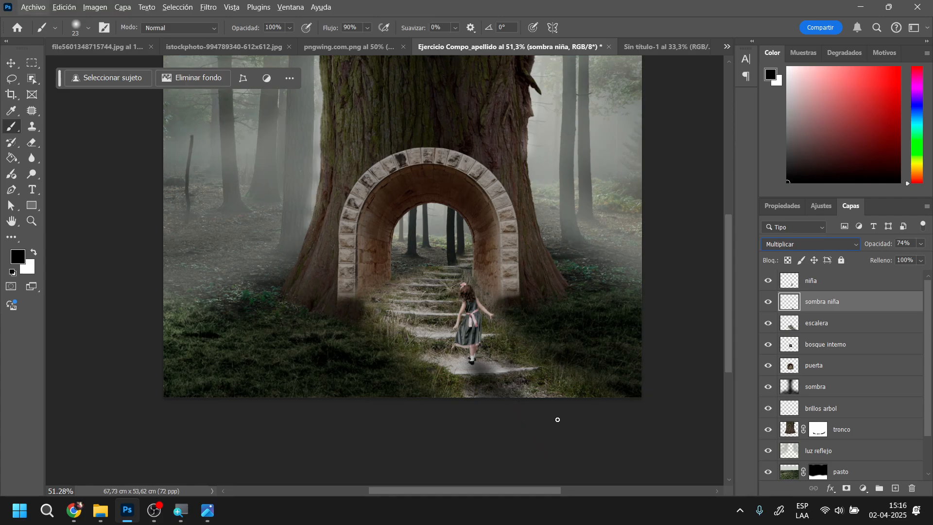
Try black shadow strokes on the upper stairway steps beside the girl, including with the brush at 50% opacity, and undo them
{"action": "left_click_drag", "start_coordinate": [727, 330], "coordinate": [721, 325]}
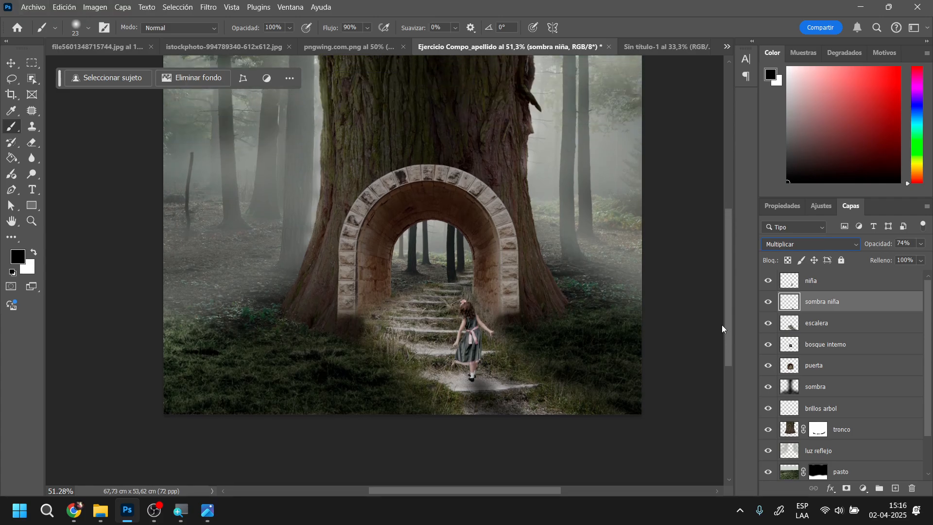
{"action": "left_click_drag", "start_coordinate": [516, 367], "coordinate": [493, 313]}
{"action": "scroll", "coordinate": [446, 324], "scroll_direction": "up", "scroll_amount": 15}
{"action": "left_click_drag", "start_coordinate": [510, 249], "coordinate": [491, 312]}
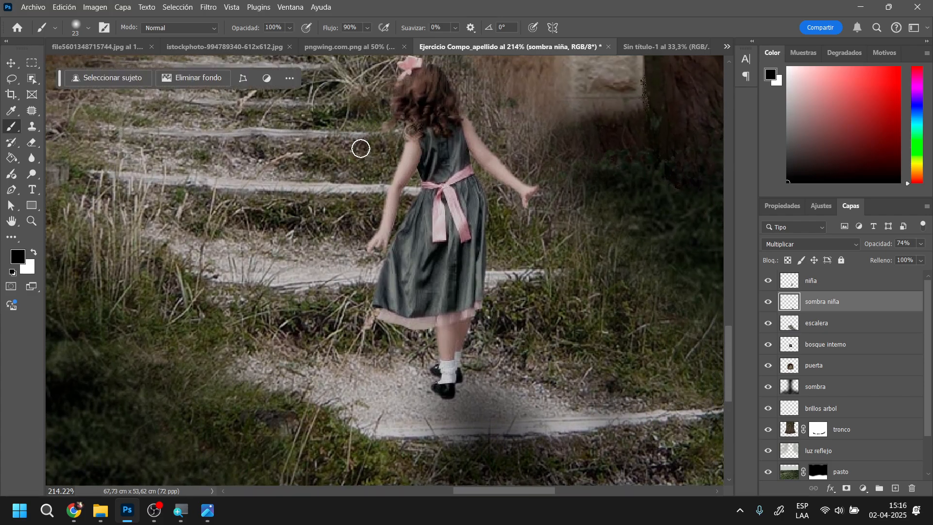
{"action": "mouse_move", "coordinate": [247, 191]}
{"action": "left_mouse_down"}
{"action": "mouse_move", "coordinate": [185, 224]}
{"action": "mouse_move", "coordinate": [287, 213]}
{"action": "mouse_move", "coordinate": [340, 243]}
{"action": "mouse_move", "coordinate": [233, 155]}
{"action": "mouse_move", "coordinate": [247, 162]}
{"action": "left_mouse_up"}
{"action": "key", "text": "ctrl+z"}
{"action": "mouse_move", "coordinate": [291, 198]}
{"action": "left_mouse_down"}
{"action": "mouse_move", "coordinate": [241, 213]}
{"action": "mouse_move", "coordinate": [307, 203]}
{"action": "mouse_move", "coordinate": [319, 190]}
{"action": "mouse_move", "coordinate": [275, 192]}
{"action": "mouse_move", "coordinate": [275, 172]}
{"action": "mouse_move", "coordinate": [251, 157]}
{"action": "mouse_move", "coordinate": [190, 154]}
{"action": "mouse_move", "coordinate": [214, 148]}
{"action": "mouse_move", "coordinate": [216, 136]}
{"action": "mouse_move", "coordinate": [170, 128]}
{"action": "mouse_move", "coordinate": [195, 136]}
{"action": "mouse_move", "coordinate": [182, 134]}
{"action": "mouse_move", "coordinate": [174, 155]}
{"action": "mouse_move", "coordinate": [191, 172]}
{"action": "mouse_move", "coordinate": [249, 168]}
{"action": "mouse_move", "coordinate": [283, 209]}
{"action": "left_mouse_up"}
{"action": "mouse_move", "coordinate": [194, 135]}
{"action": "left_mouse_down"}
{"action": "mouse_move", "coordinate": [179, 114]}
{"action": "mouse_move", "coordinate": [165, 117]}
{"action": "mouse_move", "coordinate": [161, 131]}
{"action": "mouse_move", "coordinate": [178, 136]}
{"action": "mouse_move", "coordinate": [246, 138]}
{"action": "mouse_move", "coordinate": [213, 185]}
{"action": "mouse_move", "coordinate": [307, 197]}
{"action": "mouse_move", "coordinate": [248, 193]}
{"action": "mouse_move", "coordinate": [216, 147]}
{"action": "mouse_move", "coordinate": [172, 125]}
{"action": "mouse_move", "coordinate": [283, 184]}
{"action": "mouse_move", "coordinate": [201, 165]}
{"action": "mouse_move", "coordinate": [233, 188]}
{"action": "mouse_move", "coordinate": [287, 155]}
{"action": "left_mouse_up"}
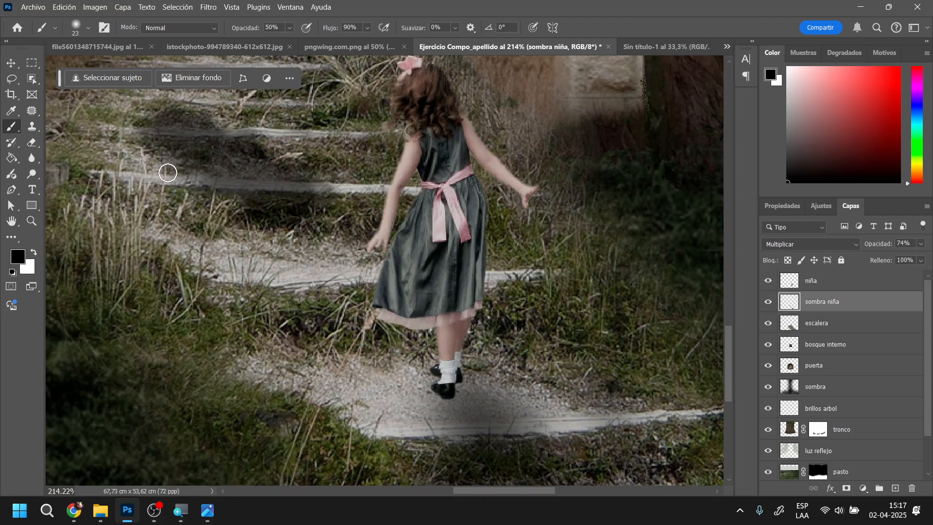
{"action": "key", "text": "ctrl+z"}
{"action": "key", "text": "ctrl+z"}
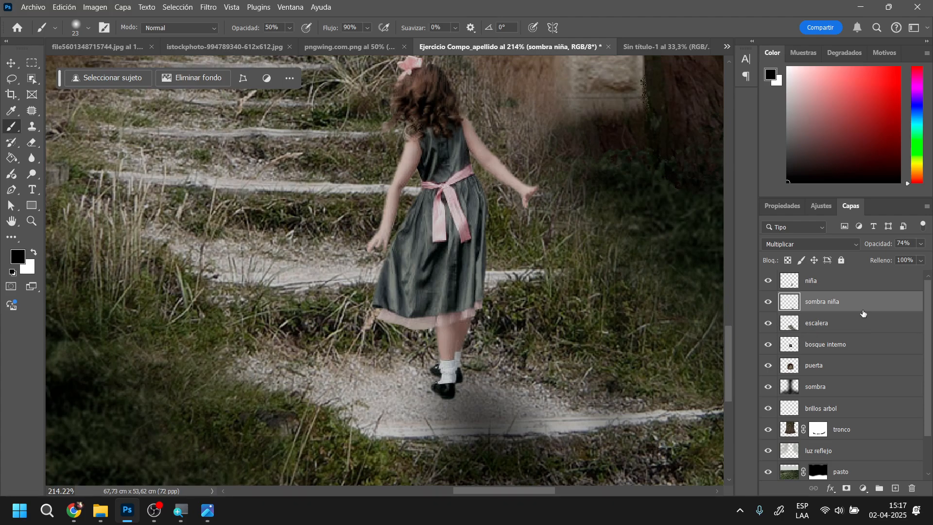
Create a new layer above "niña" and set it to 83% opacity and the Multiply (Multiplicar) blending mode
{"action": "left_click", "coordinate": [850, 280]}
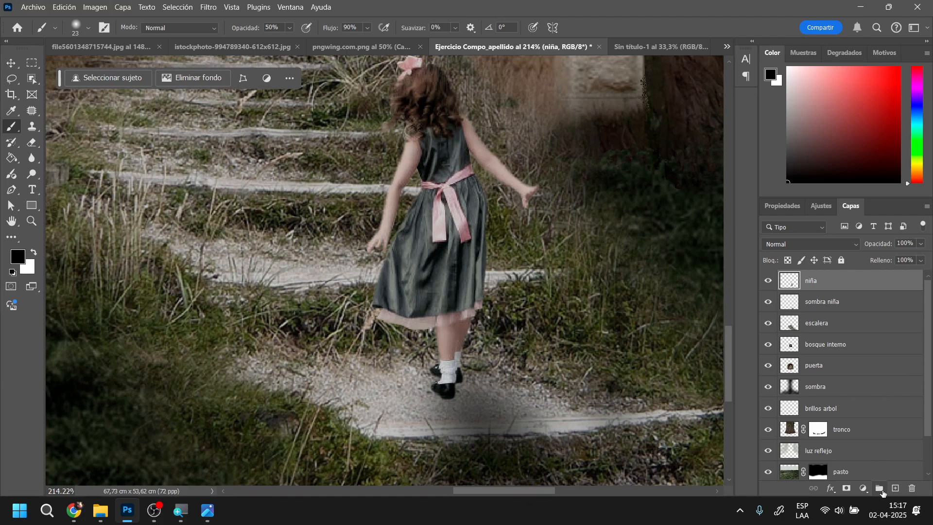
{"action": "left_click", "coordinate": [896, 488]}
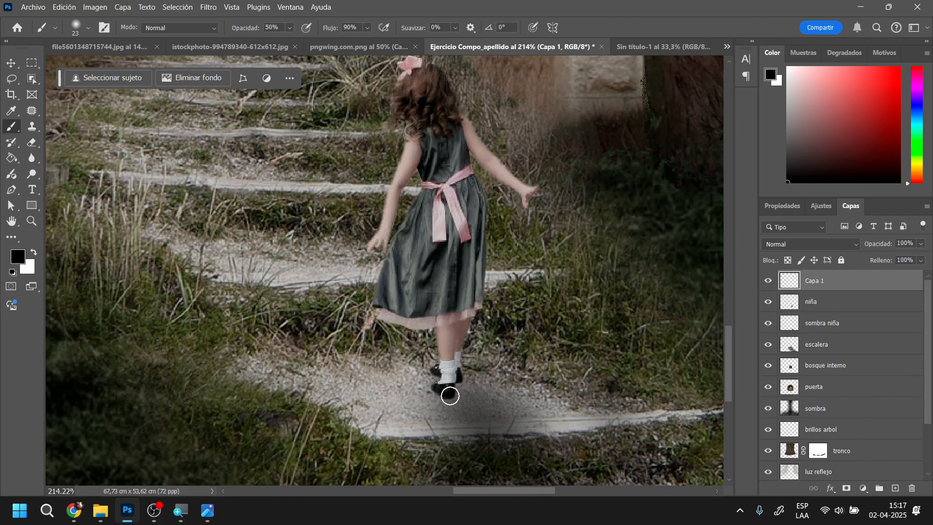
{"action": "mouse_move", "coordinate": [446, 391]}
{"action": "left_mouse_down"}
{"action": "mouse_move", "coordinate": [451, 266]}
{"action": "mouse_move", "coordinate": [448, 297]}
{"action": "mouse_move", "coordinate": [462, 328]}
{"action": "mouse_move", "coordinate": [476, 249]}
{"action": "mouse_move", "coordinate": [462, 214]}
{"action": "mouse_move", "coordinate": [462, 169]}
{"action": "mouse_move", "coordinate": [459, 193]}
{"action": "mouse_move", "coordinate": [444, 200]}
{"action": "mouse_move", "coordinate": [447, 139]}
{"action": "mouse_move", "coordinate": [445, 179]}
{"action": "mouse_move", "coordinate": [431, 87]}
{"action": "mouse_move", "coordinate": [434, 136]}
{"action": "mouse_move", "coordinate": [404, 179]}
{"action": "mouse_move", "coordinate": [381, 254]}
{"action": "left_mouse_up"}
{"action": "mouse_move", "coordinate": [470, 139]}
{"action": "left_mouse_down"}
{"action": "mouse_move", "coordinate": [487, 168]}
{"action": "mouse_move", "coordinate": [534, 204]}
{"action": "left_mouse_up"}
{"action": "scroll", "coordinate": [524, 289], "scroll_direction": "down", "scroll_amount": 5}
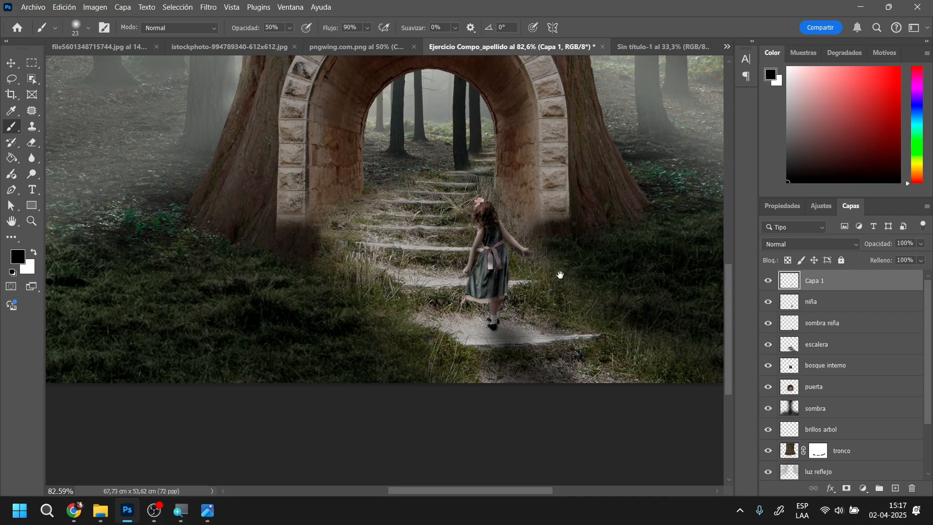
{"action": "scroll", "coordinate": [546, 302], "scroll_direction": "down", "scroll_amount": 3}
{"action": "left_click_drag", "start_coordinate": [589, 260], "coordinate": [573, 281]}
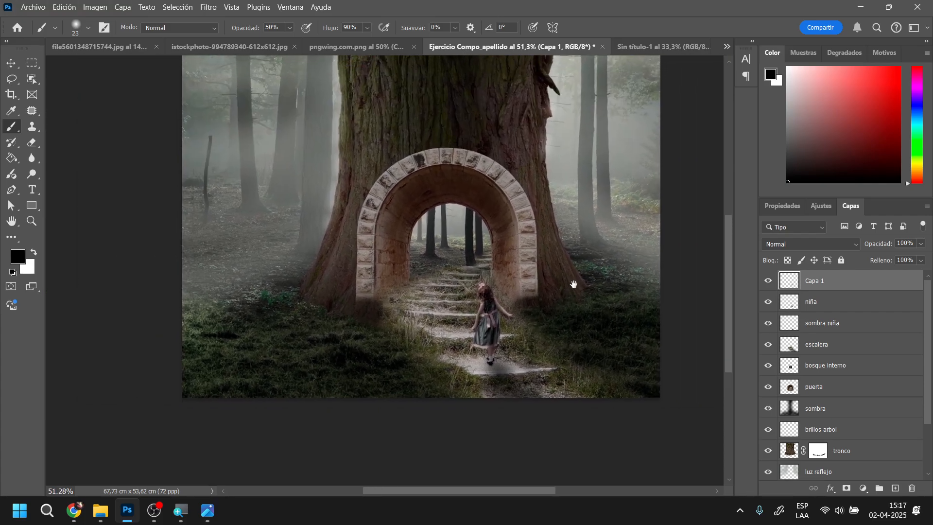
{"action": "left_click_drag", "start_coordinate": [887, 245], "coordinate": [878, 245]}
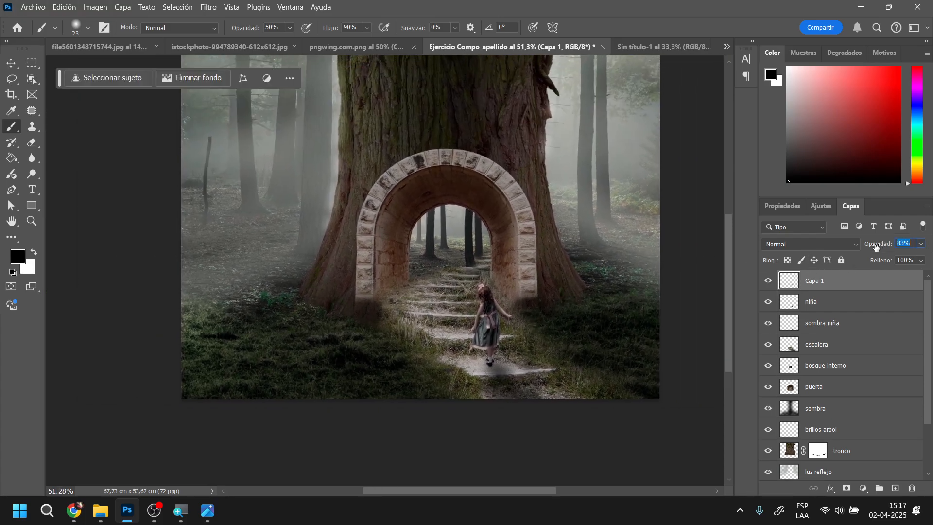
{"action": "left_click", "coordinate": [846, 244]}
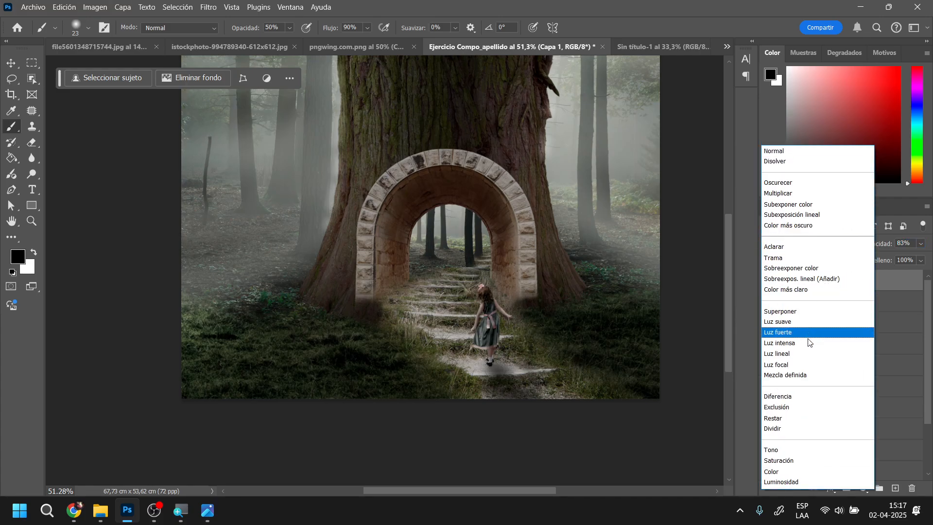
{"action": "left_click", "coordinate": [787, 194]}
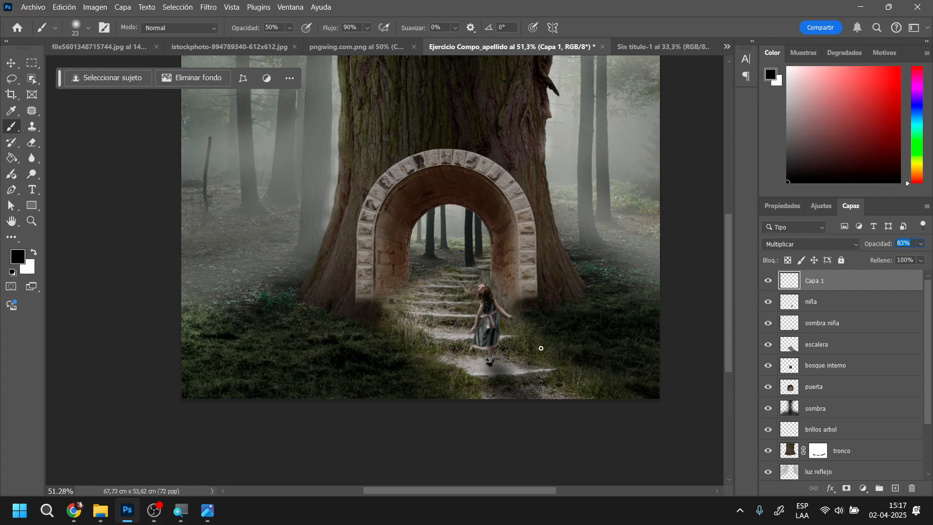
On the "bosque" layer, select the upper part of the forest background with the Lasso, following a wavy lower edge across the arch
{"action": "left_click_drag", "start_coordinate": [729, 336], "coordinate": [722, 316]}
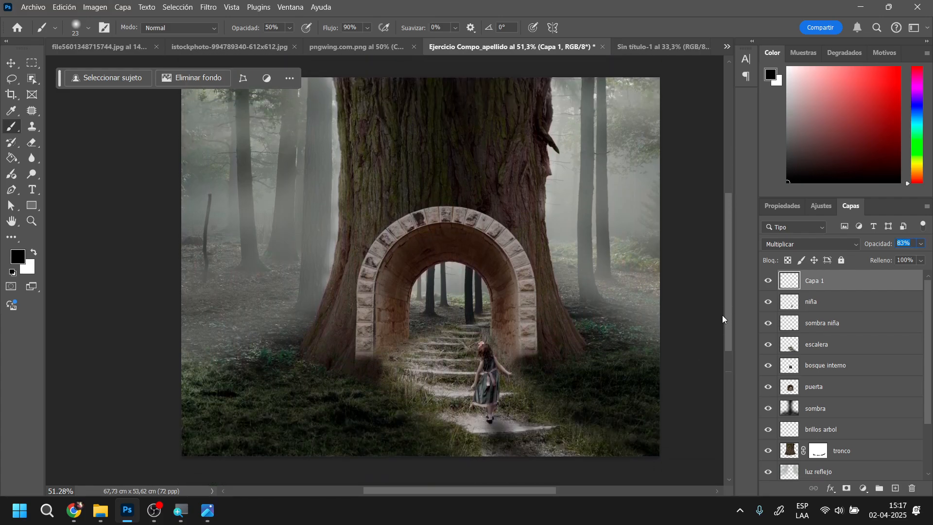
{"action": "scroll", "coordinate": [851, 420], "scroll_direction": "down", "scroll_amount": 3}
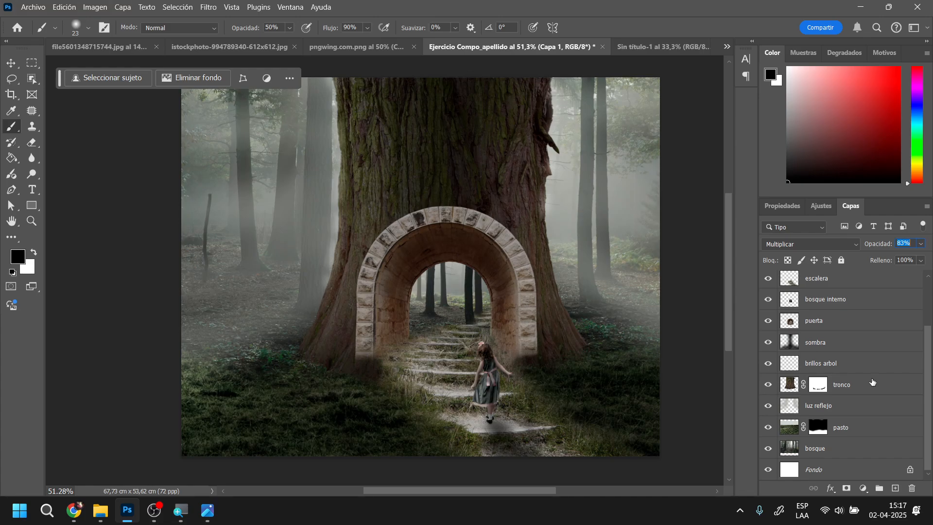
{"action": "left_click", "coordinate": [846, 451]}
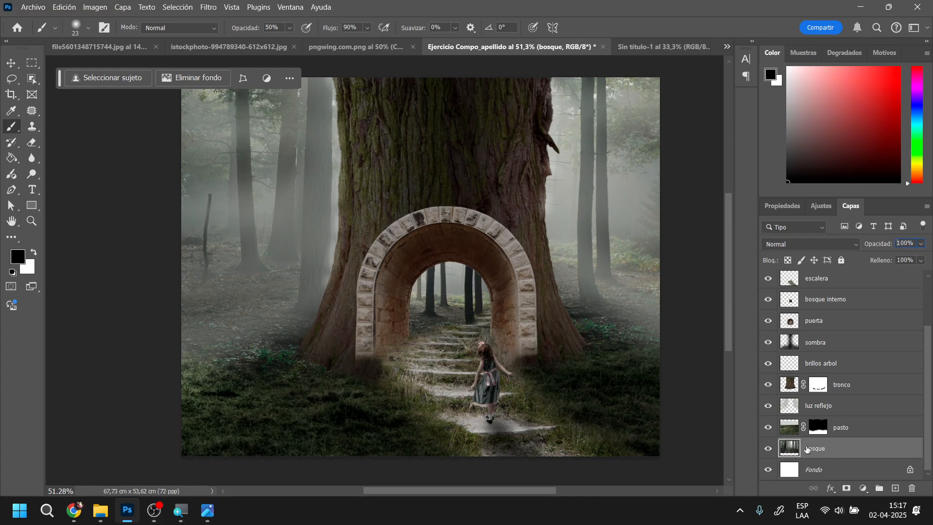
{"action": "left_click", "coordinate": [12, 83]}
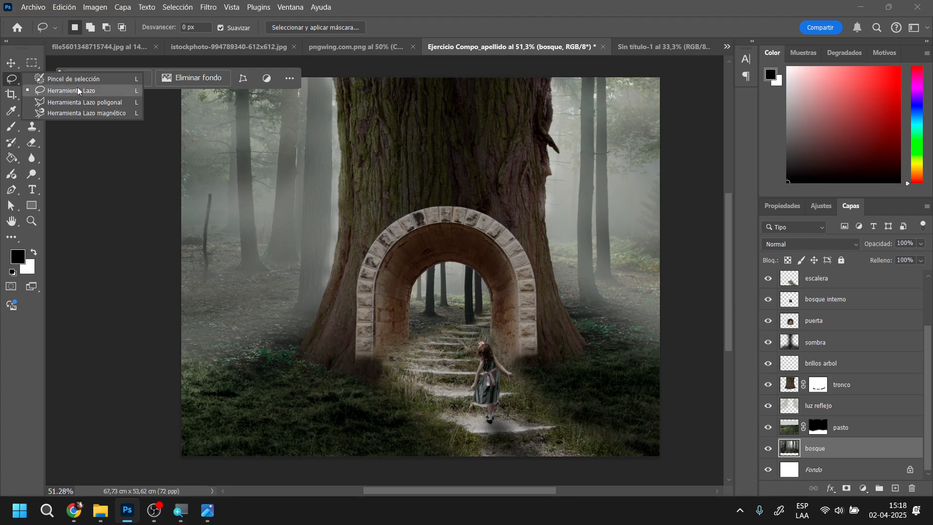
{"action": "mouse_move", "coordinate": [371, 77]}
{"action": "left_mouse_down"}
{"action": "mouse_move", "coordinate": [183, 75]}
{"action": "mouse_move", "coordinate": [156, 122]}
{"action": "mouse_move", "coordinate": [163, 234]}
{"action": "mouse_move", "coordinate": [187, 270]}
{"action": "left_mouse_up"}
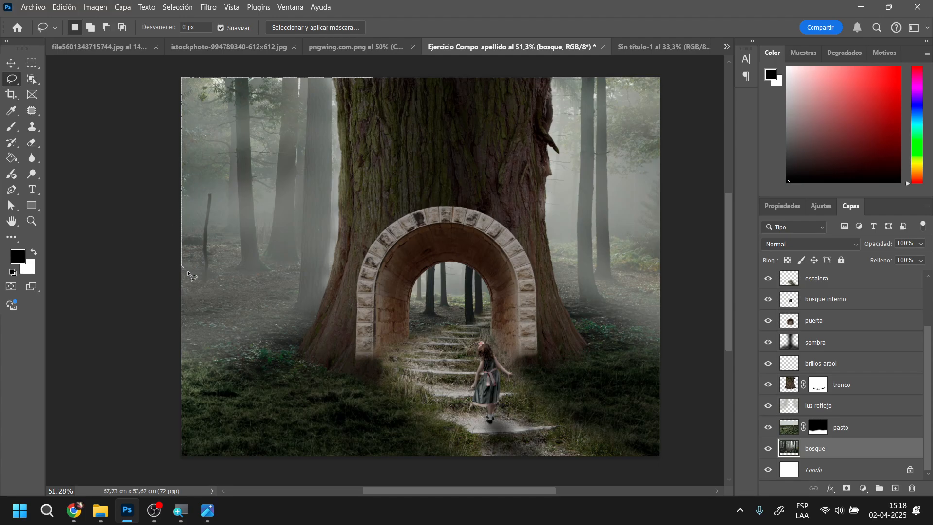
{"action": "mouse_move", "coordinate": [247, 288]}
{"action": "left_mouse_down"}
{"action": "mouse_move", "coordinate": [399, 259]}
{"action": "mouse_move", "coordinate": [525, 261]}
{"action": "mouse_move", "coordinate": [677, 284]}
{"action": "mouse_move", "coordinate": [694, 188]}
{"action": "mouse_move", "coordinate": [693, 109]}
{"action": "mouse_move", "coordinate": [674, 76]}
{"action": "mouse_move", "coordinate": [625, 61]}
{"action": "mouse_move", "coordinate": [374, 59]}
{"action": "left_mouse_up"}
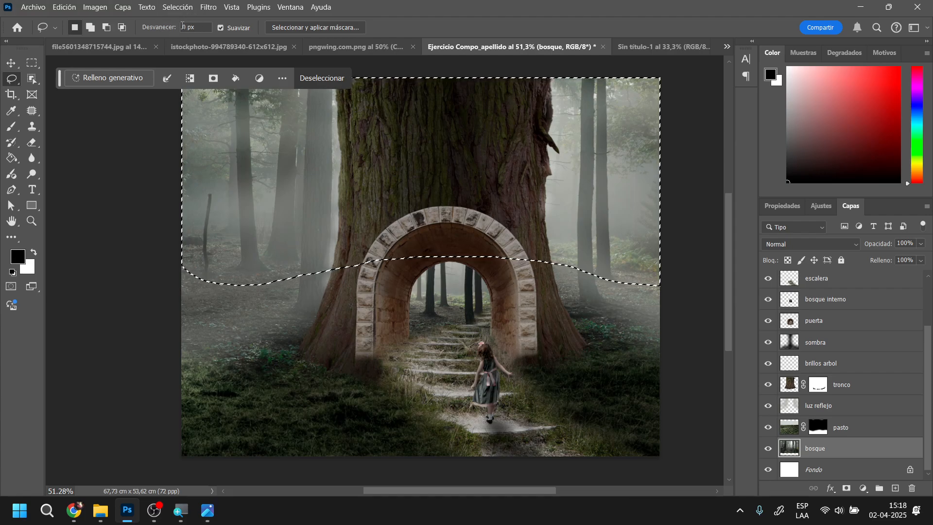
Try an 87-pixel Gaussian Blur on the selected upper forest, inspect its edge without the selection, and undo it
{"action": "left_click", "coordinate": [208, 7]}
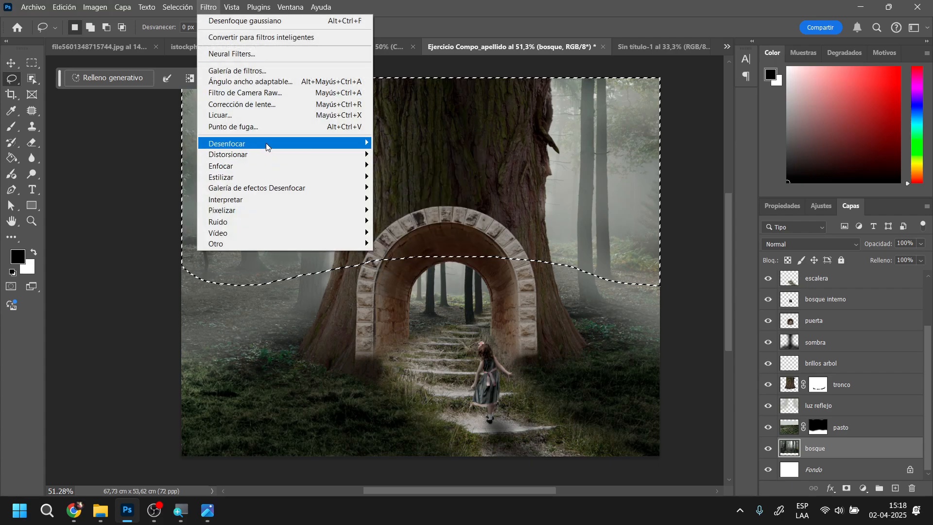
{"action": "mouse_move", "coordinate": [267, 143]}
{"action": "left_click", "coordinate": [461, 222]}
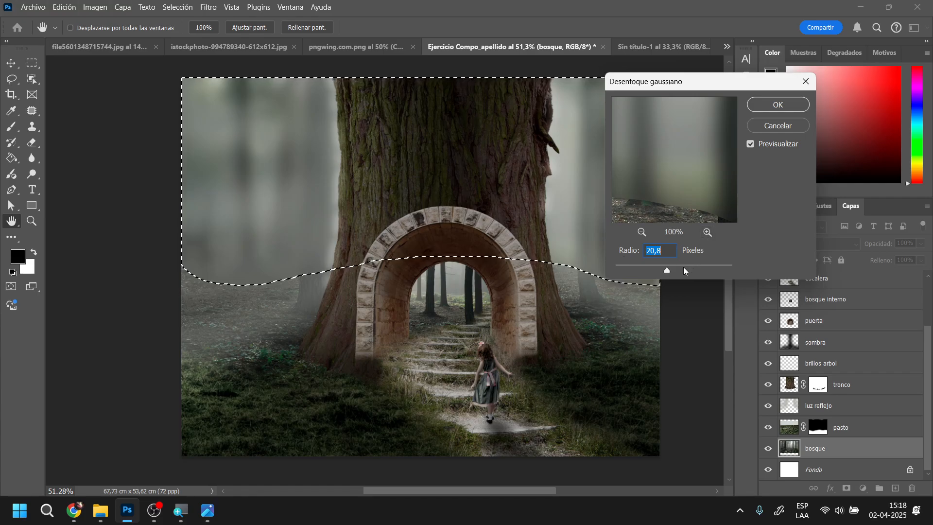
{"action": "left_click_drag", "start_coordinate": [682, 268], "coordinate": [688, 267]}
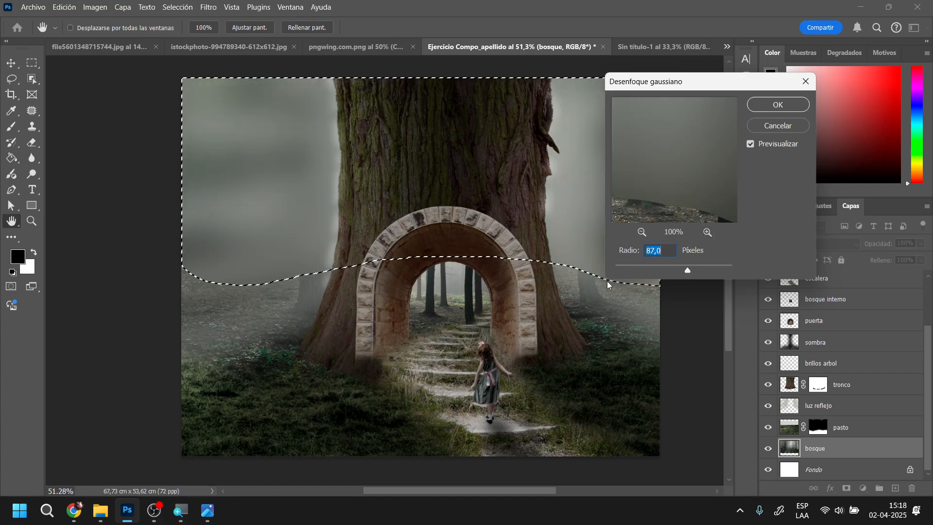
{"action": "left_click", "coordinate": [778, 104]}
{"action": "key", "text": "l"}
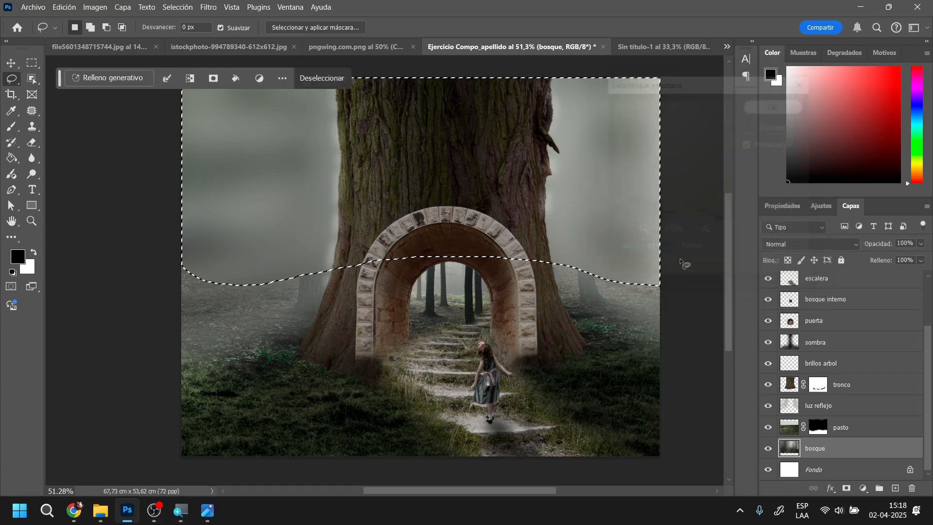
{"action": "key", "text": "ctrl+d"}
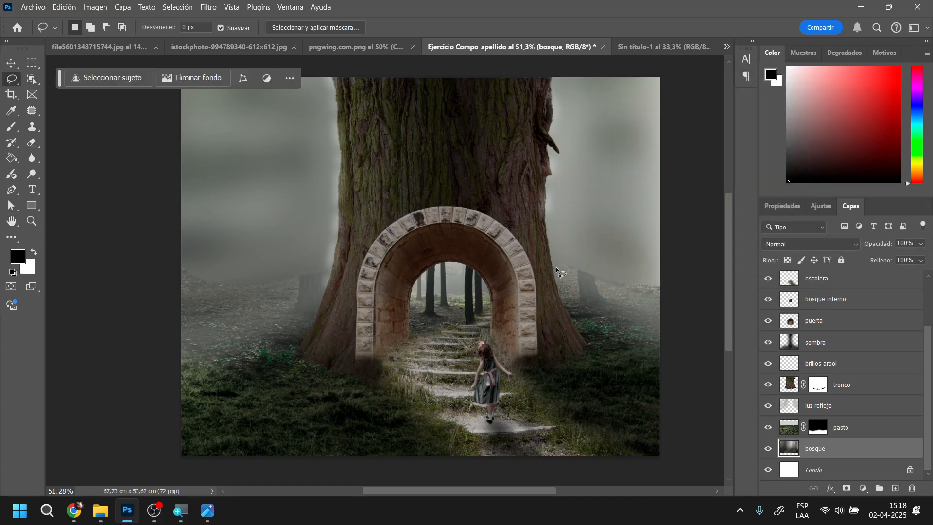
{"action": "scroll", "coordinate": [633, 296], "scroll_direction": "up", "scroll_amount": 16}
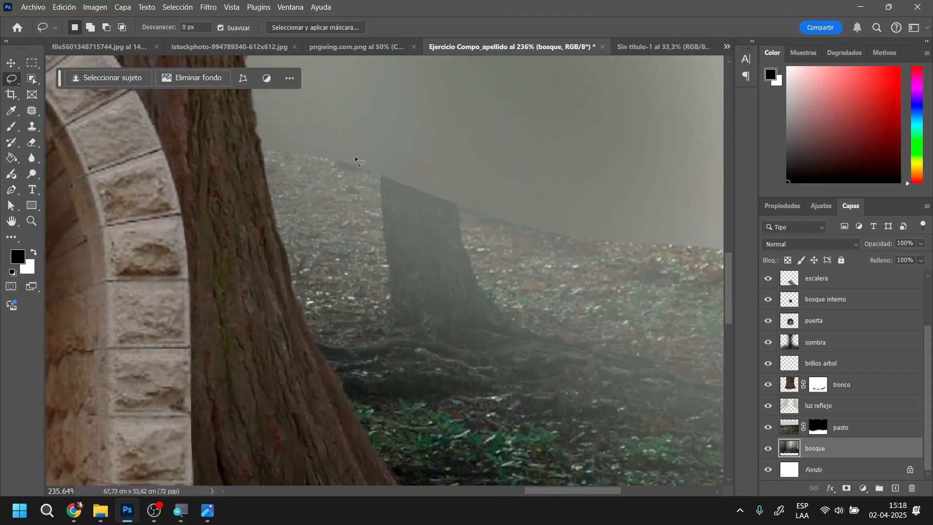
{"action": "key", "text": "ctrl+z"}
{"action": "key", "text": "ctrl+z"}
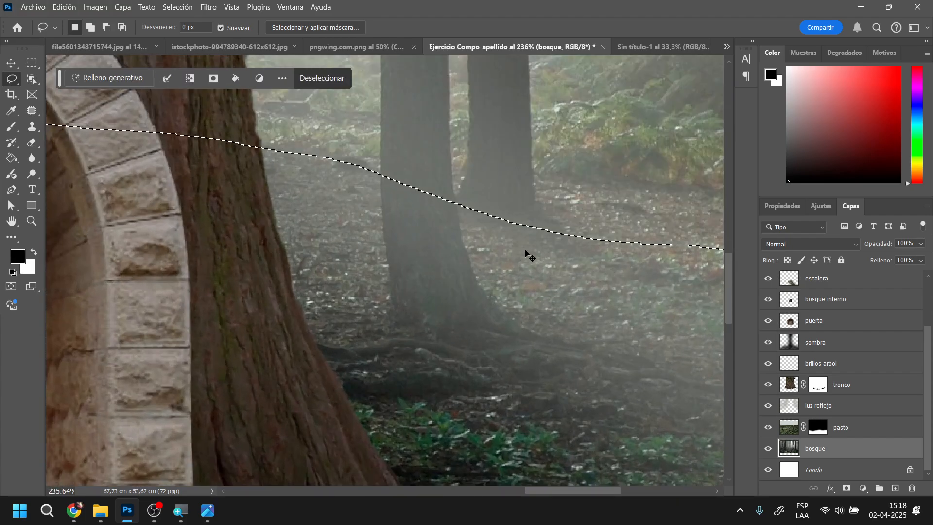
Set the Lasso feather to 20 px, drop the old selection and reselect the upper forest background across the whole image width
{"action": "scroll", "coordinate": [525, 252], "scroll_direction": "down", "scroll_amount": 3}
{"action": "scroll", "coordinate": [521, 246], "scroll_direction": "down", "scroll_amount": 16}
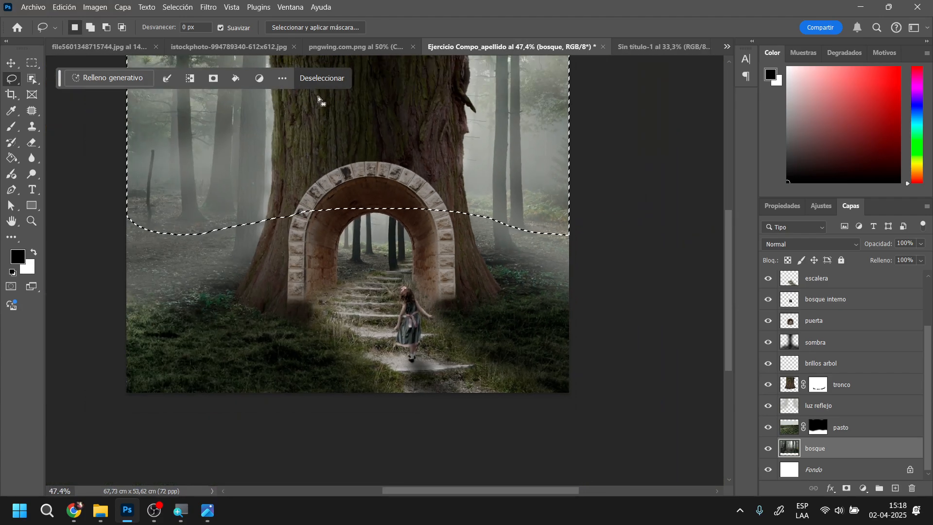
{"action": "left_click", "coordinate": [159, 28]}
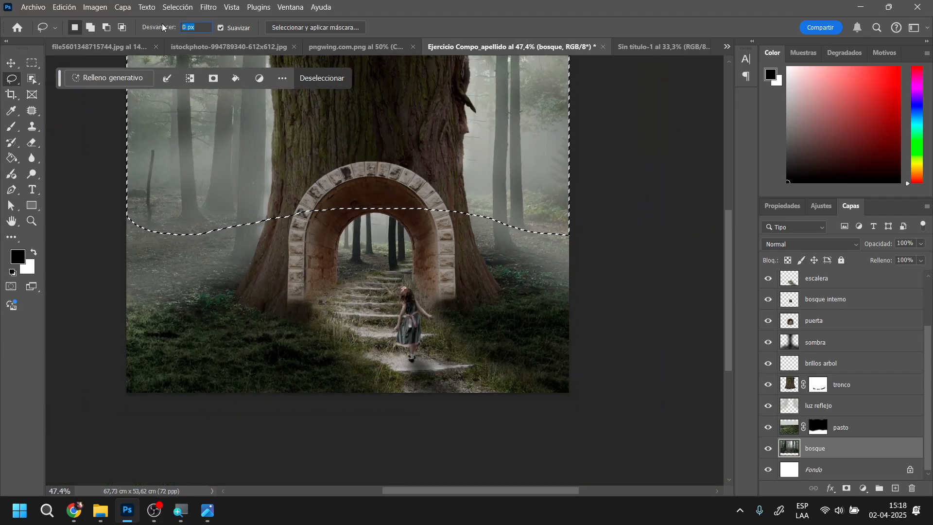
{"action": "type", "text": "20"}
{"action": "key", "text": "Return"}
{"action": "left_click", "coordinate": [105, 174]}
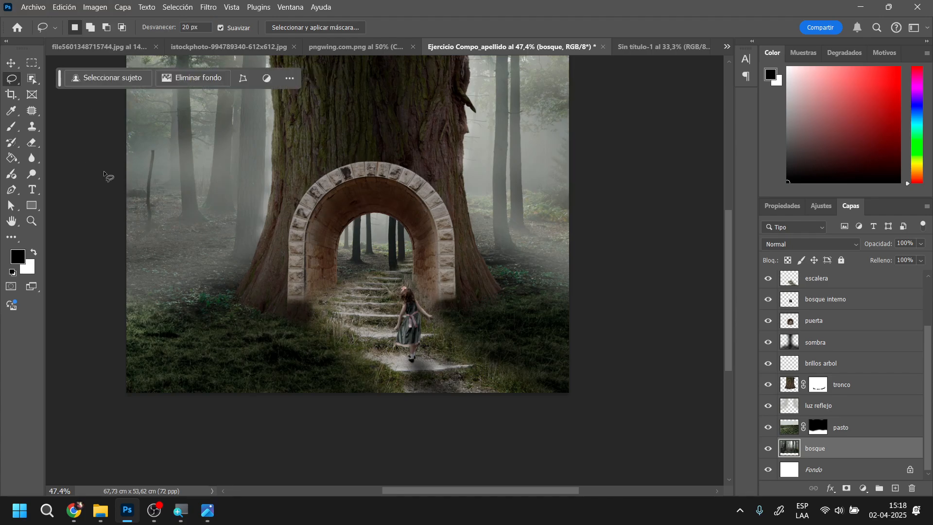
{"action": "mouse_move", "coordinate": [118, 217]}
{"action": "left_mouse_down"}
{"action": "mouse_move", "coordinate": [229, 189]}
{"action": "mouse_move", "coordinate": [342, 190]}
{"action": "mouse_move", "coordinate": [425, 197]}
{"action": "mouse_move", "coordinate": [573, 231]}
{"action": "mouse_move", "coordinate": [611, 187]}
{"action": "mouse_move", "coordinate": [612, 86]}
{"action": "mouse_move", "coordinate": [600, 45]}
{"action": "left_mouse_up"}
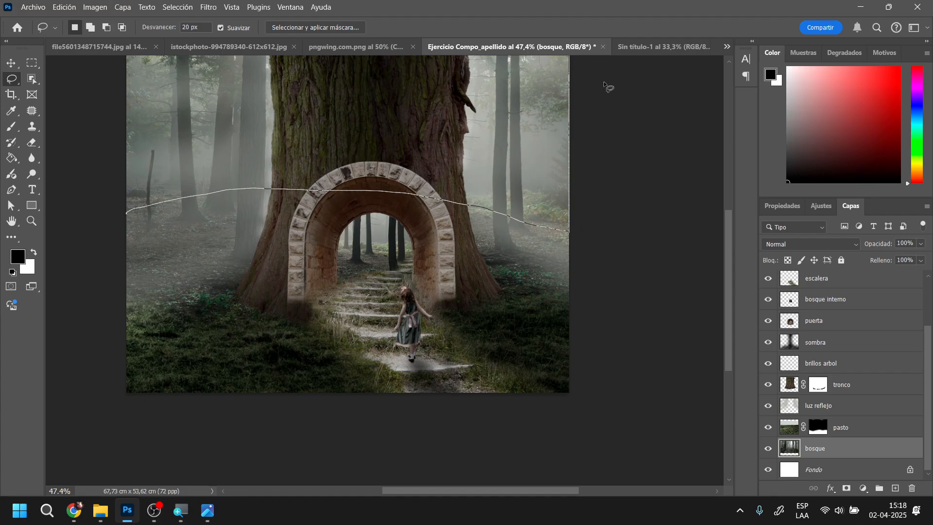
{"action": "left_click_drag", "start_coordinate": [108, 37], "coordinate": [101, 238]}
{"action": "scroll", "coordinate": [100, 251], "scroll_direction": "up", "scroll_amount": 3}
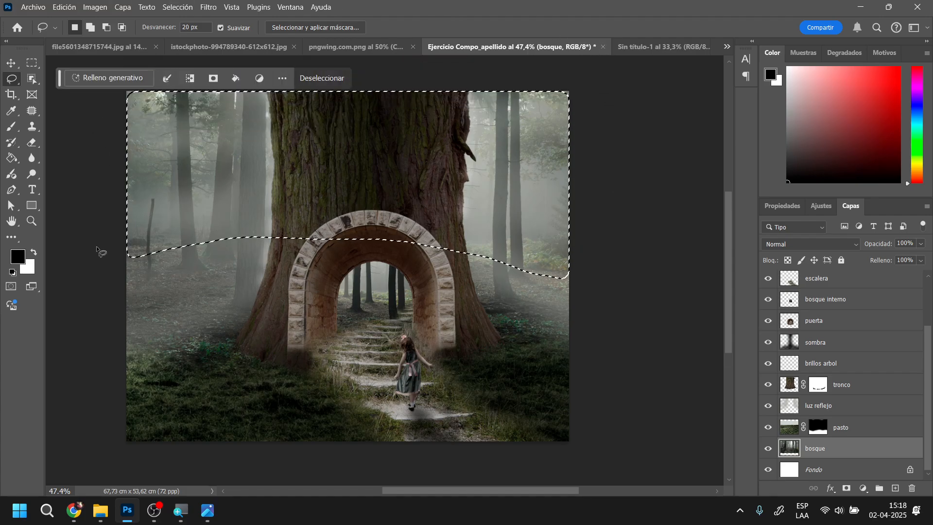
Try a 20.8-pixel Gaussian Blur on the feathered upper forest selection, inspect the transition around the tree trunks, and undo it
{"action": "left_click", "coordinate": [209, 7]}
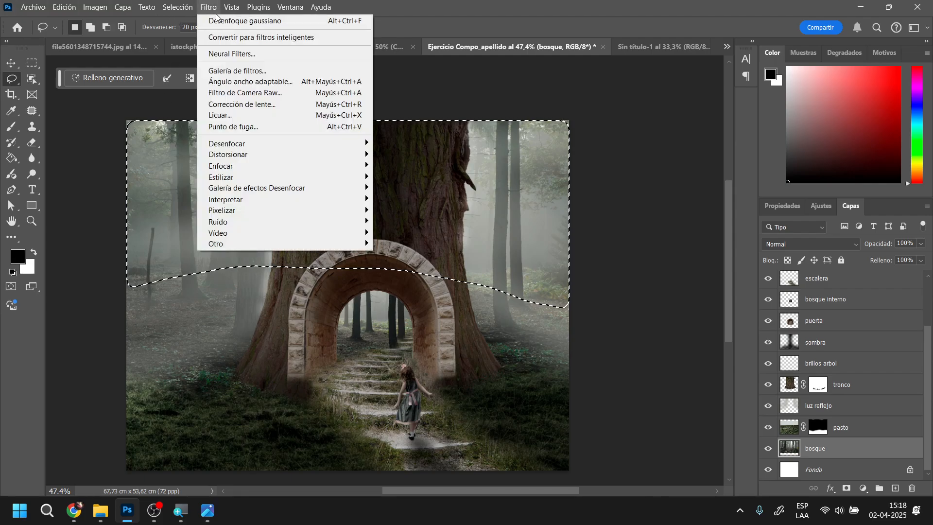
{"action": "mouse_move", "coordinate": [290, 143]}
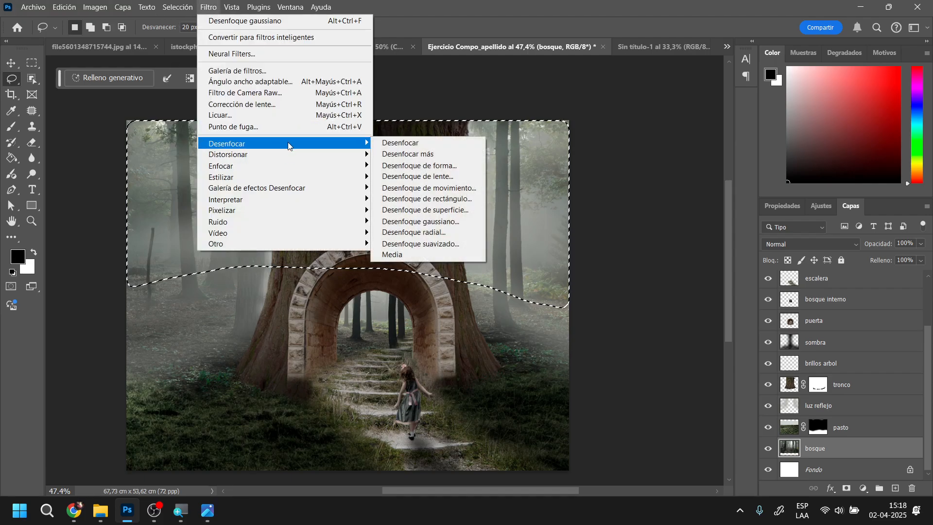
{"action": "left_click", "coordinate": [427, 221]}
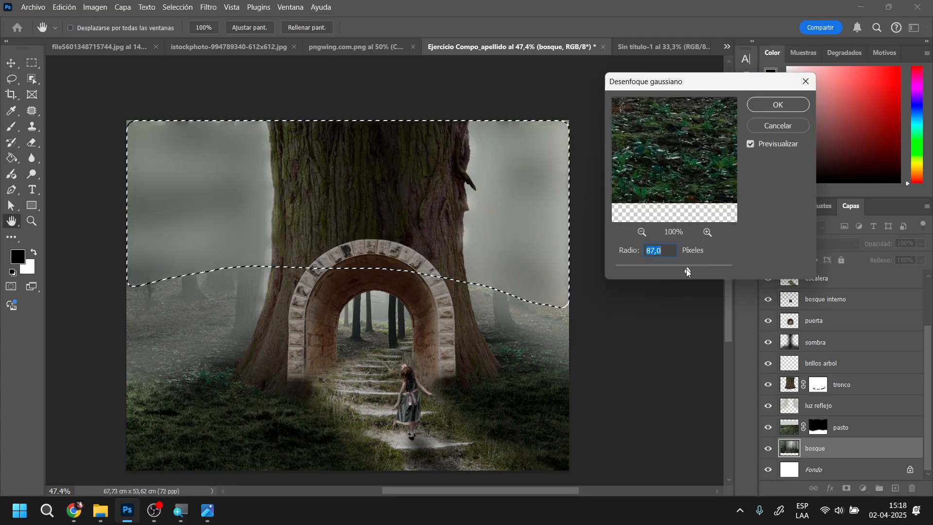
{"action": "left_click_drag", "start_coordinate": [686, 270], "coordinate": [667, 271]}
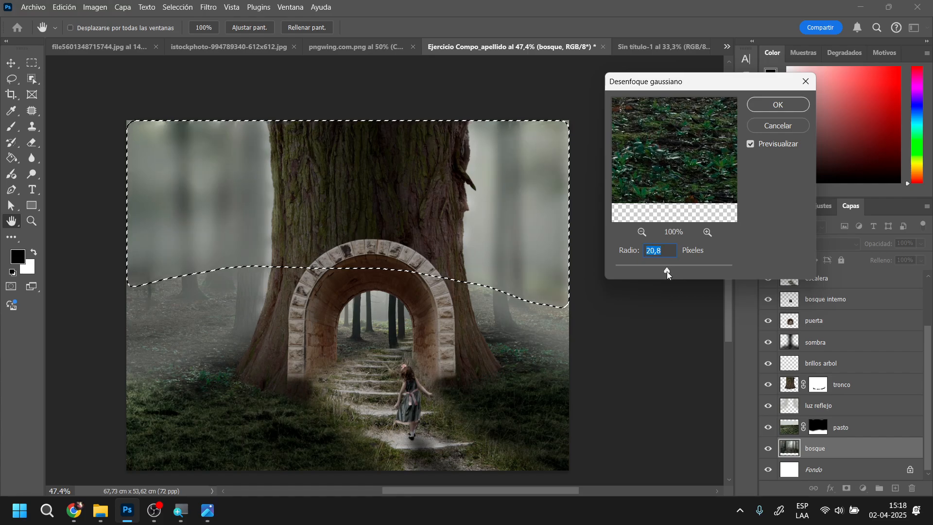
{"action": "left_click", "coordinate": [768, 107]}
{"action": "scroll", "coordinate": [558, 320], "scroll_direction": "up", "scroll_amount": 9}
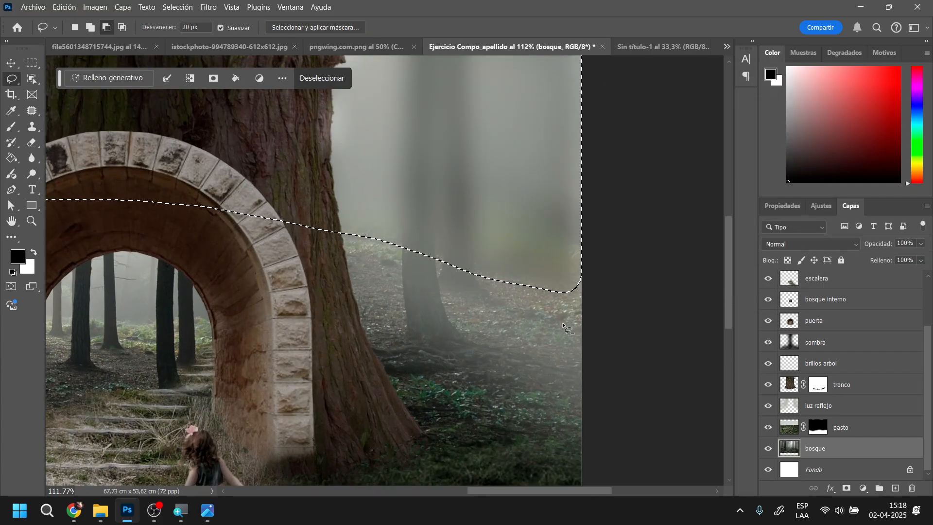
{"action": "key", "text": "ctrl+d"}
{"action": "scroll", "coordinate": [621, 308], "scroll_direction": "up", "scroll_amount": 3}
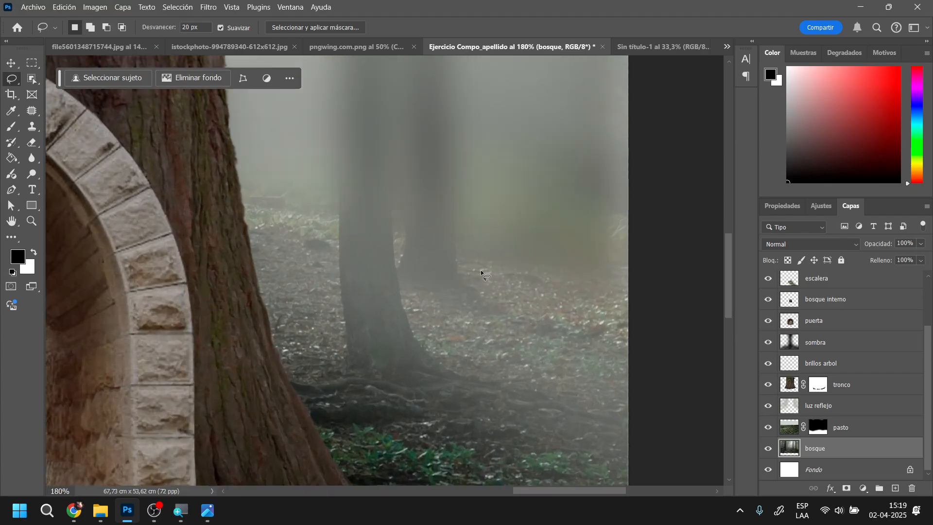
{"action": "scroll", "coordinate": [376, 243], "scroll_direction": "up", "scroll_amount": 6}
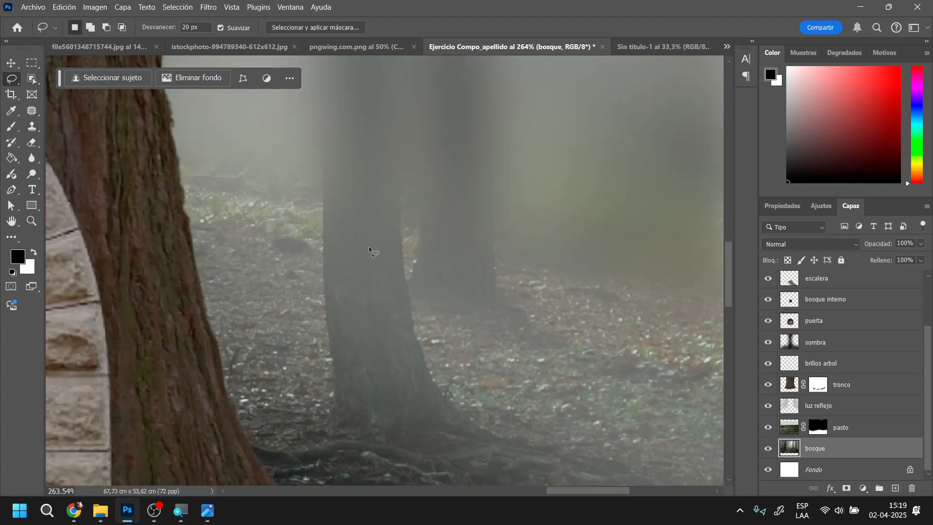
{"action": "scroll", "coordinate": [335, 231], "scroll_direction": "down", "scroll_amount": 3}
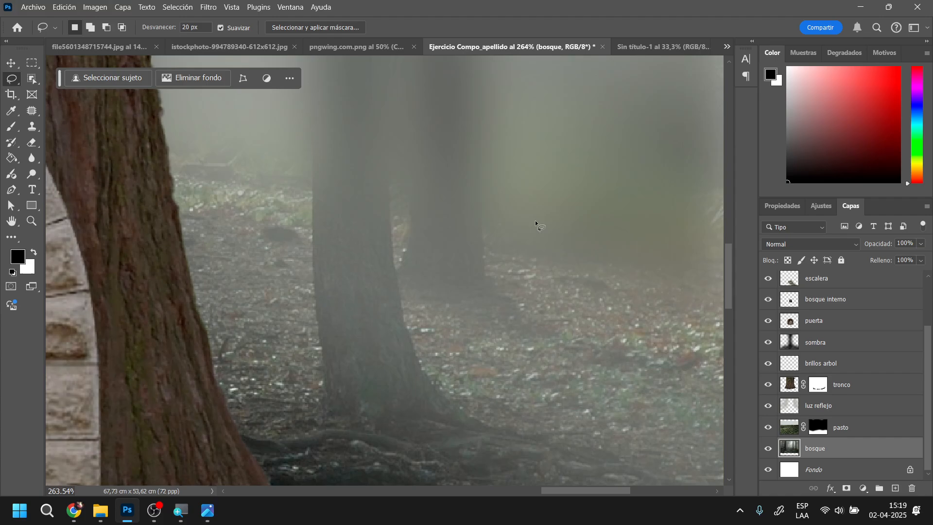
{"action": "key", "text": "ctrl+z"}
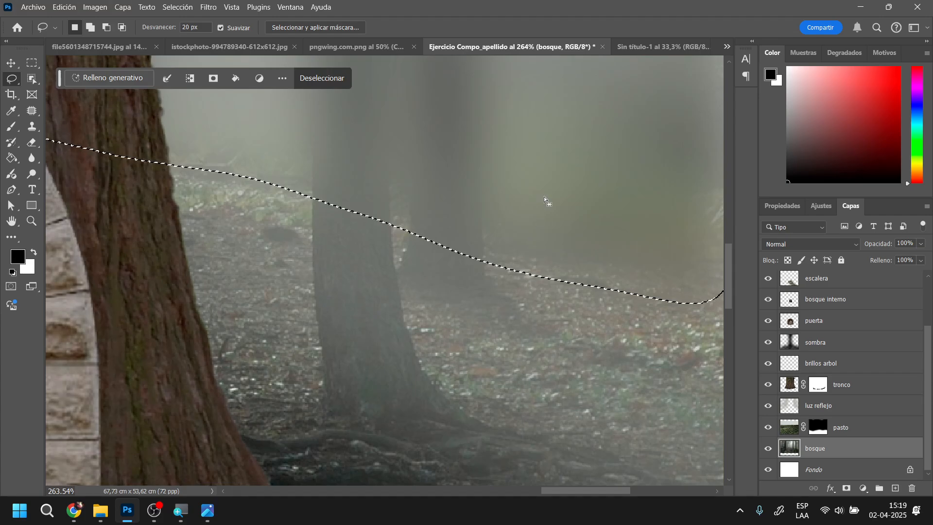
{"action": "key", "text": "ctrl+z"}
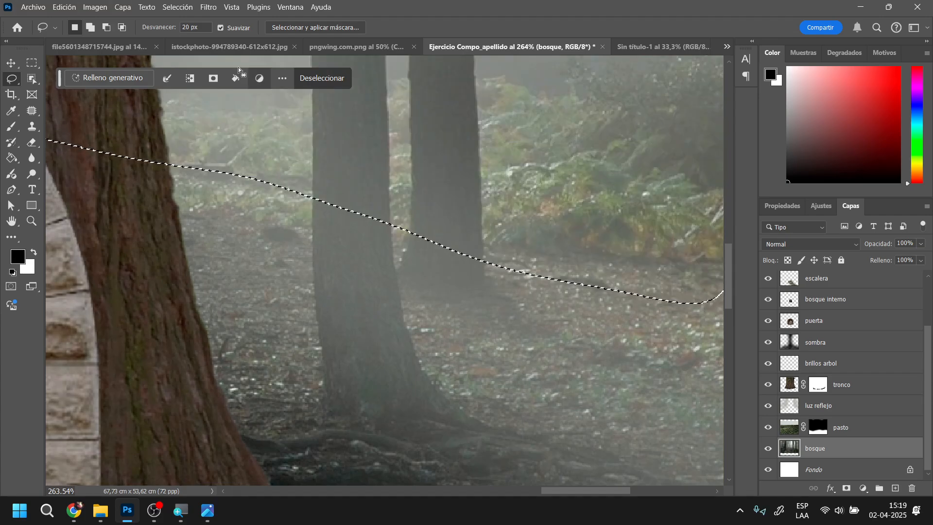
Drop the selection, set the Lasso feather to 150 px and reselect the upper forest background across the whole image width
{"action": "key", "text": "ctrl+d"}
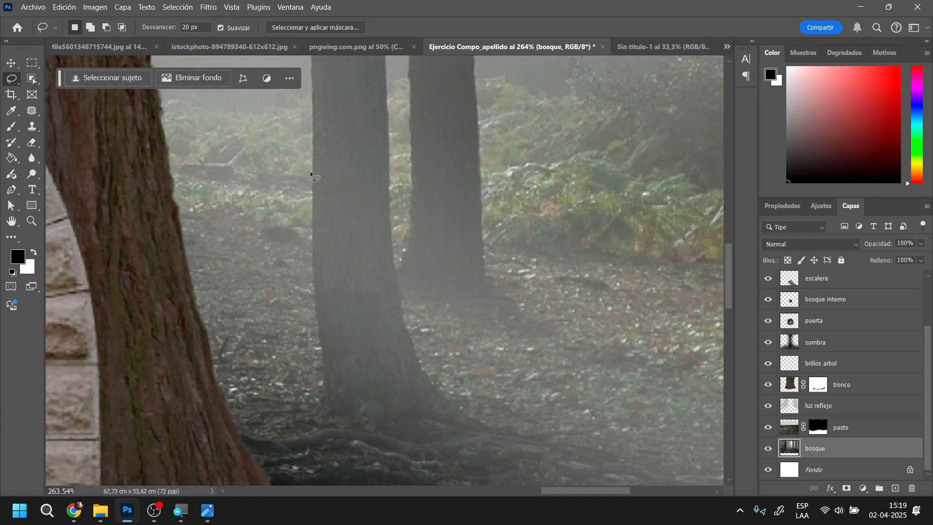
{"action": "scroll", "coordinate": [307, 181], "scroll_direction": "down", "scroll_amount": 3}
{"action": "scroll", "coordinate": [307, 181], "scroll_direction": "down", "scroll_amount": 2}
{"action": "left_click", "coordinate": [199, 29]}
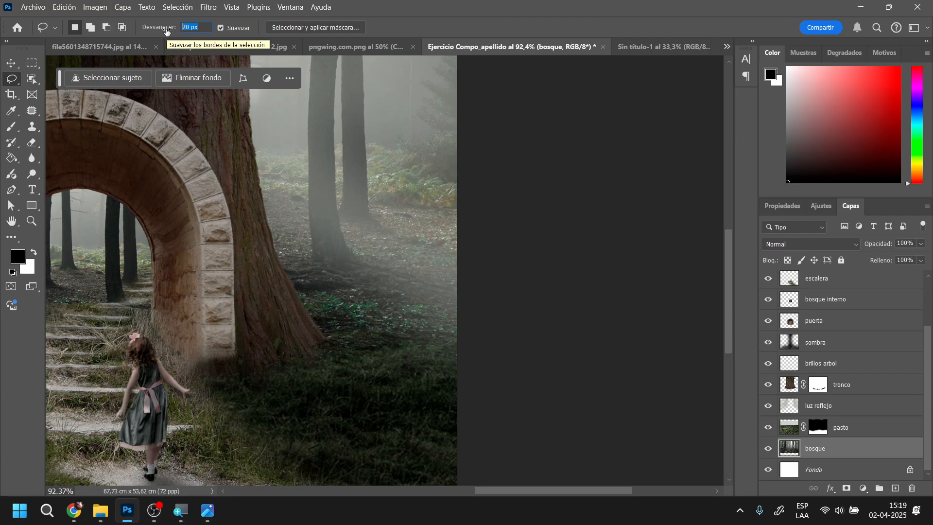
{"action": "type", "text": "150"}
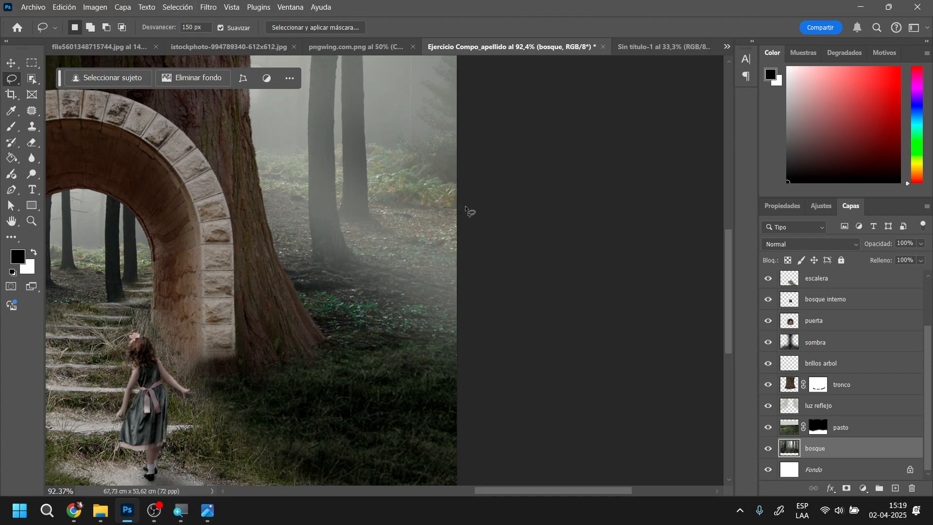
{"action": "mouse_move", "coordinate": [470, 248]}
{"action": "left_mouse_down"}
{"action": "mouse_move", "coordinate": [299, 214]}
{"action": "mouse_move", "coordinate": [242, 190]}
{"action": "mouse_move", "coordinate": [208, 147]}
{"action": "mouse_move", "coordinate": [179, 181]}
{"action": "mouse_move", "coordinate": [117, 210]}
{"action": "mouse_move", "coordinate": [222, 228]}
{"action": "mouse_move", "coordinate": [217, 240]}
{"action": "mouse_move", "coordinate": [126, 249]}
{"action": "mouse_move", "coordinate": [98, 224]}
{"action": "mouse_move", "coordinate": [97, 152]}
{"action": "mouse_move", "coordinate": [121, 109]}
{"action": "mouse_move", "coordinate": [401, 121]}
{"action": "mouse_move", "coordinate": [468, 187]}
{"action": "mouse_move", "coordinate": [456, 266]}
{"action": "left_mouse_up"}
{"action": "scroll", "coordinate": [199, 148], "scroll_direction": "down", "scroll_amount": 6}
{"action": "scroll", "coordinate": [121, 209], "scroll_direction": "down", "scroll_amount": 4}
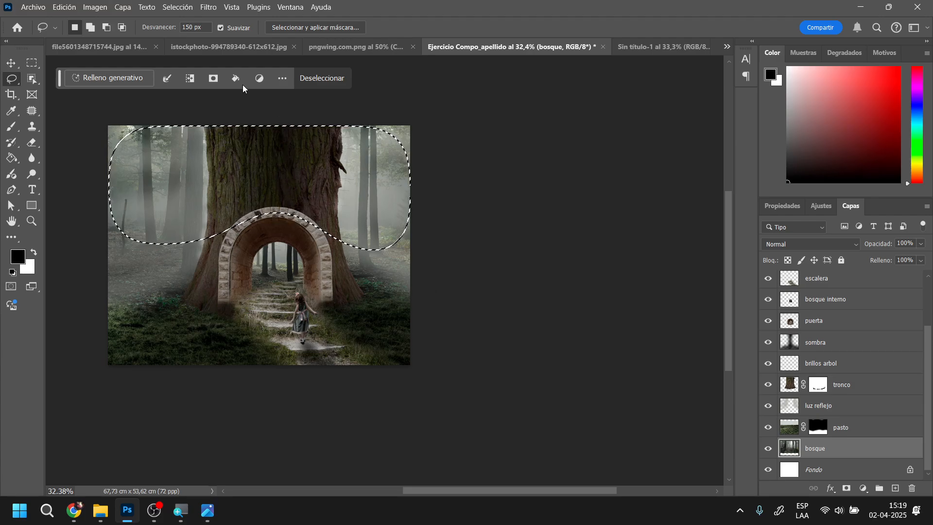
Apply an 8-pixel Gaussian Blur to the feathered upper forest, clear the selection and inspect the transition on both sides
{"action": "left_click", "coordinate": [207, 7]}
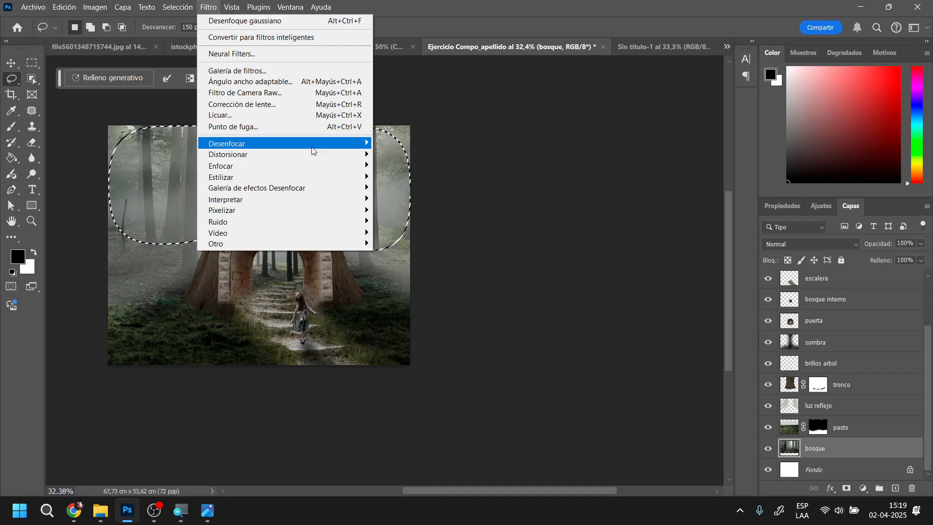
{"action": "mouse_move", "coordinate": [315, 145]}
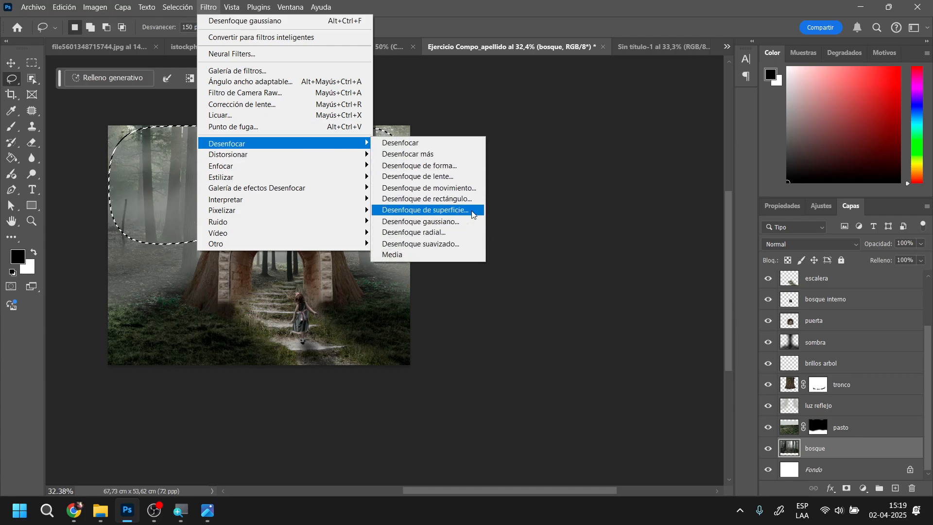
{"action": "left_click", "coordinate": [421, 221]}
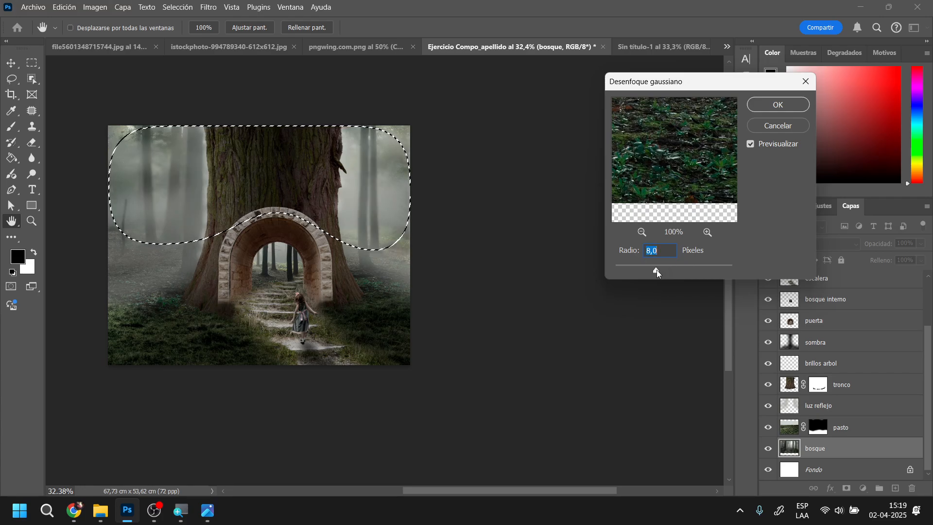
{"action": "left_click", "coordinate": [778, 104]}
{"action": "key", "text": "ctrl+d"}
{"action": "scroll", "coordinate": [422, 253], "scroll_direction": "up", "scroll_amount": 2}
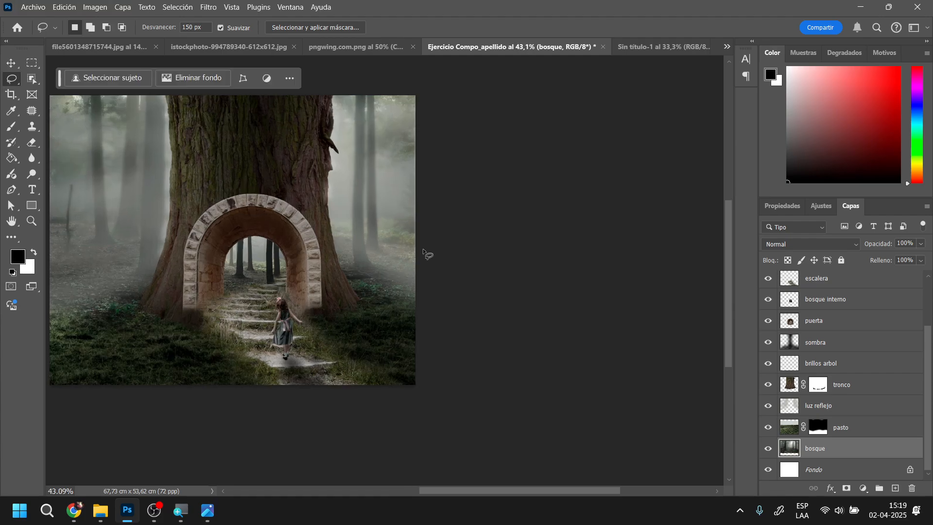
{"action": "scroll", "coordinate": [424, 252], "scroll_direction": "up", "scroll_amount": 6}
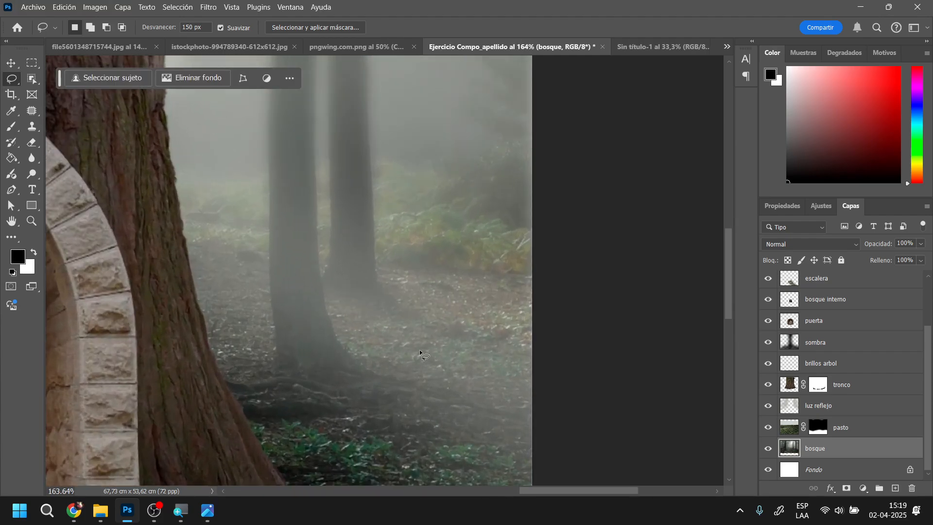
{"action": "left_click_drag", "start_coordinate": [283, 262], "coordinate": [335, 428]}
{"action": "left_click_drag", "start_coordinate": [305, 243], "coordinate": [381, 251]}
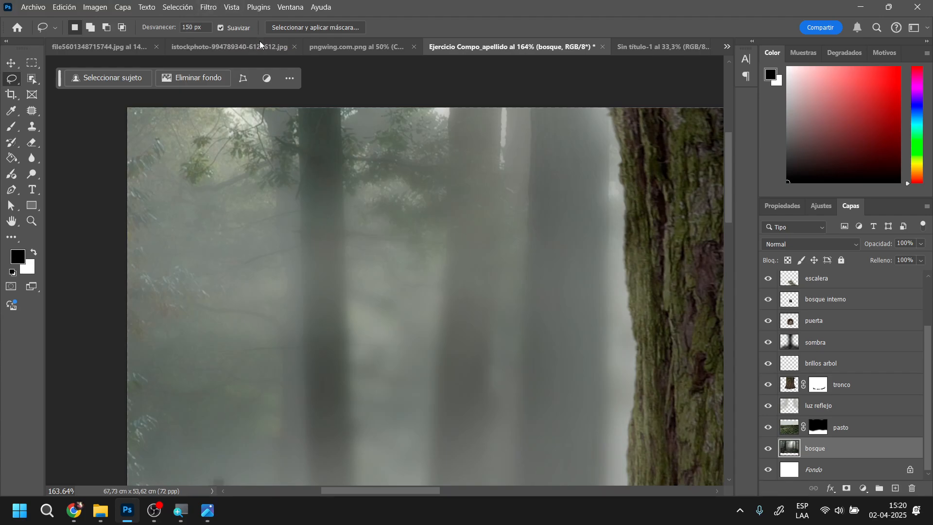
Reset the Lasso feather to 0 px and review the composition around the arch
{"action": "left_click", "coordinate": [209, 27]}
{"action": "type", "text": "0"}
{"action": "scroll", "coordinate": [386, 297], "scroll_direction": "down", "scroll_amount": 6}
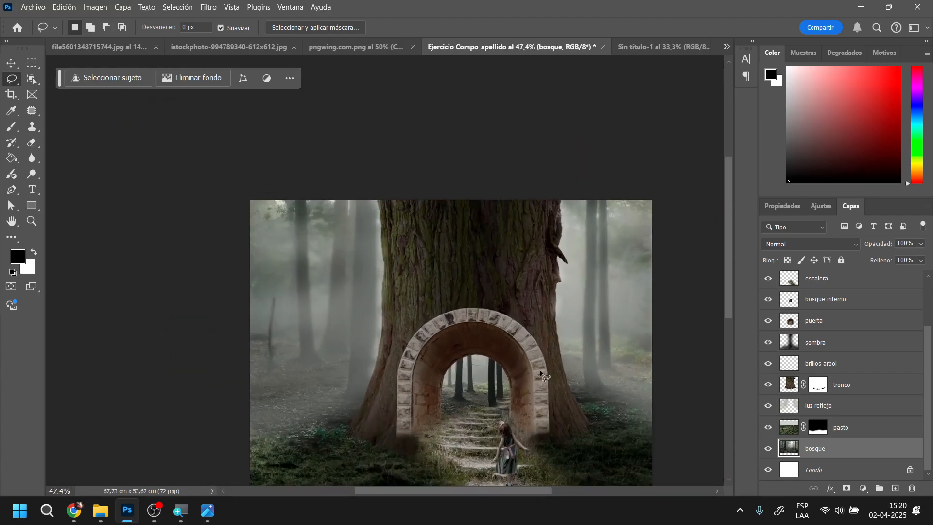
{"action": "scroll", "coordinate": [541, 373], "scroll_direction": "up", "scroll_amount": 2}
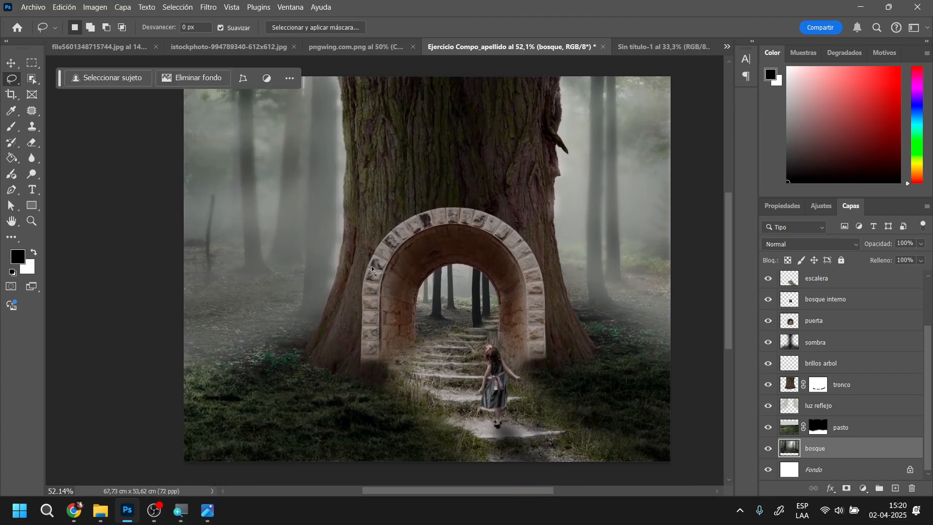
{"action": "scroll", "coordinate": [634, 355], "scroll_direction": "up", "scroll_amount": 3}
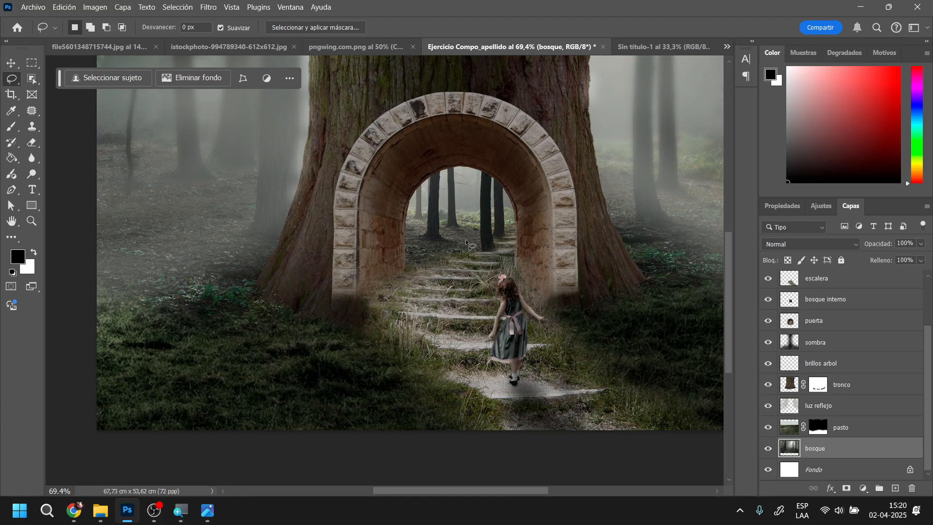
Choose a pale yellow foreground colour and set the Brush to 87 px with 0% hardness
{"action": "scroll", "coordinate": [881, 360], "scroll_direction": "up", "scroll_amount": 3}
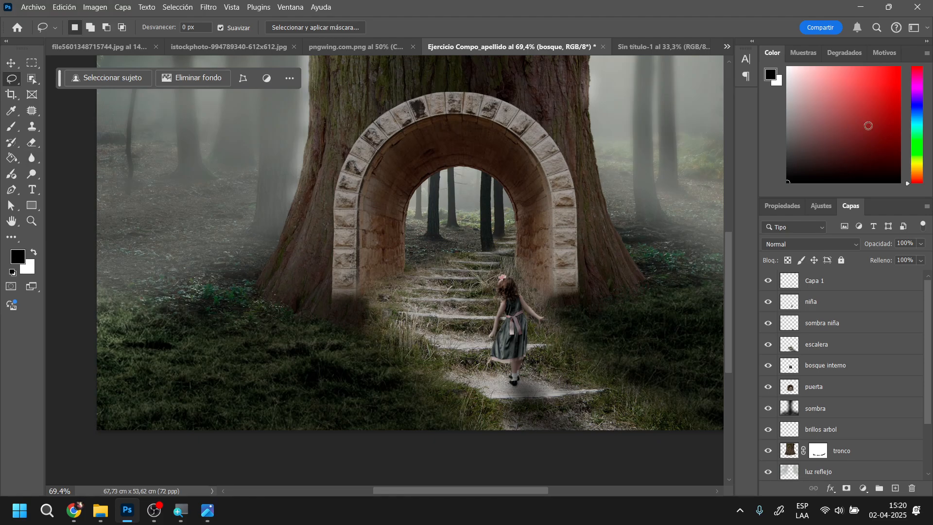
{"action": "left_click", "coordinate": [918, 164]}
{"action": "left_click_drag", "start_coordinate": [883, 85], "coordinate": [802, 42]}
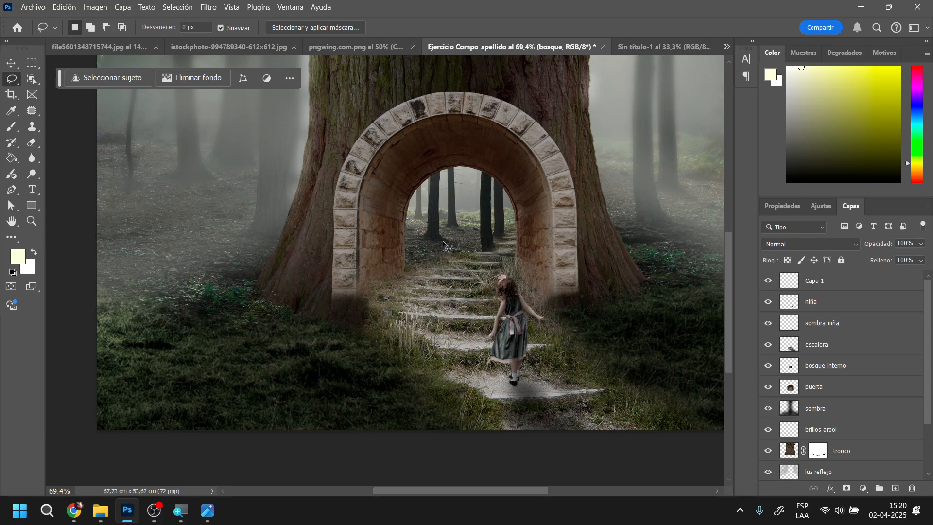
{"action": "left_click", "coordinate": [12, 128]}
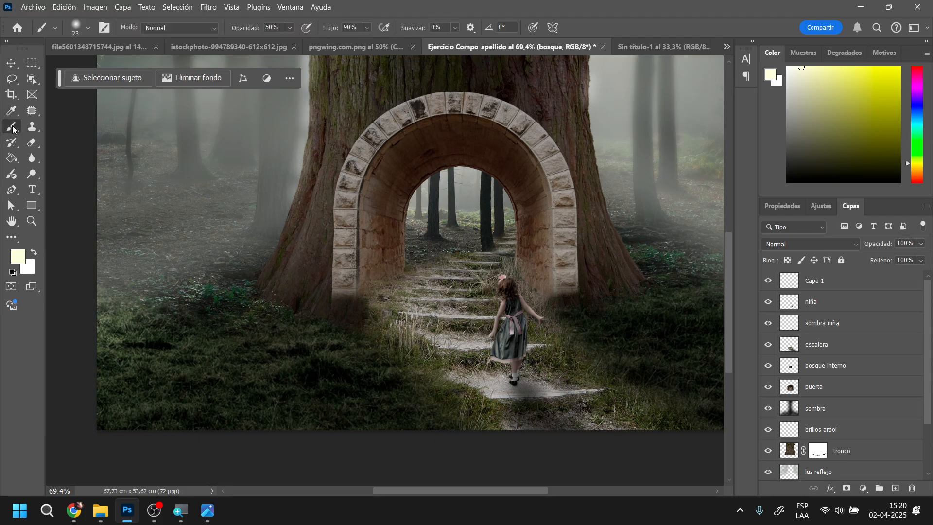
{"action": "right_click", "coordinate": [432, 244]}
{"action": "left_click_drag", "start_coordinate": [528, 273], "coordinate": [527, 274]}
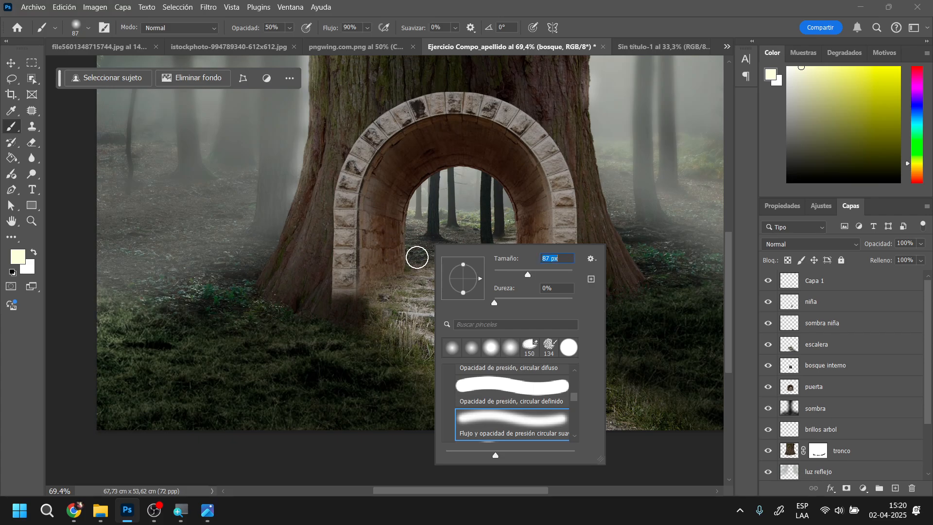
{"action": "left_click", "coordinate": [410, 257]}
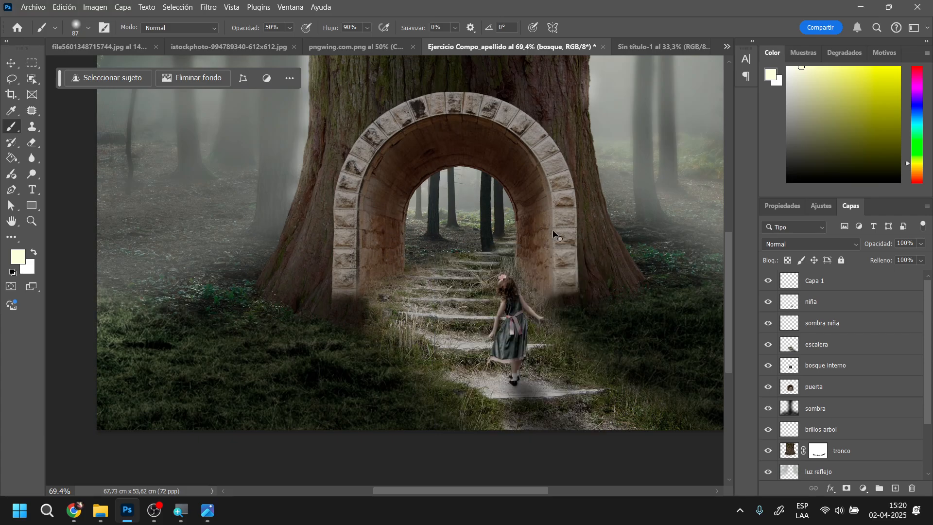
Toggle "Capa 1" to check its content and rename it "sombra niña sup."
{"action": "left_click", "coordinate": [860, 281]}
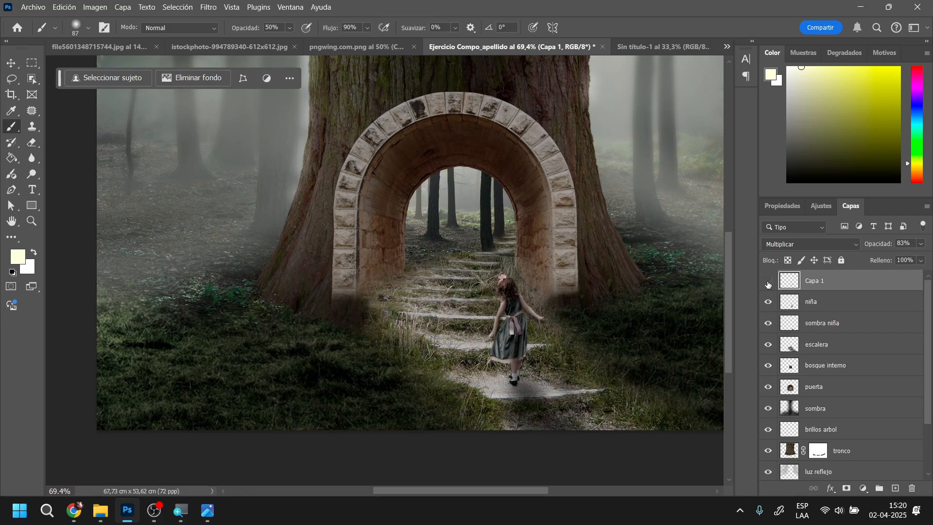
{"action": "left_click", "coordinate": [768, 284]}
{"action": "left_click", "coordinate": [768, 284]}
{"action": "double_click", "coordinate": [813, 281]}
{"action": "type", "text": "sombra niña sup."}
{"action": "key", "text": "Return"}
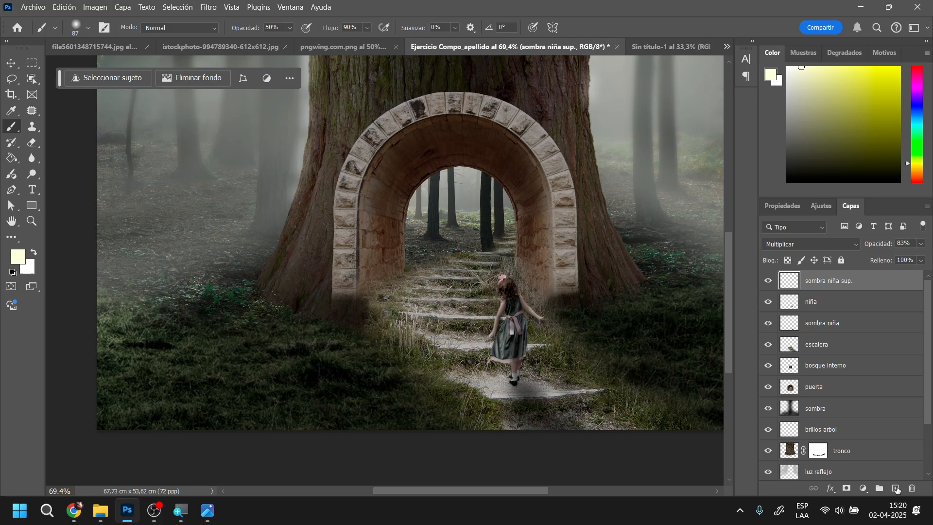
Create a new top layer and paint a soft pale yellow glow around the inner arch opening and over the upper steps
{"action": "left_click", "coordinate": [896, 488]}
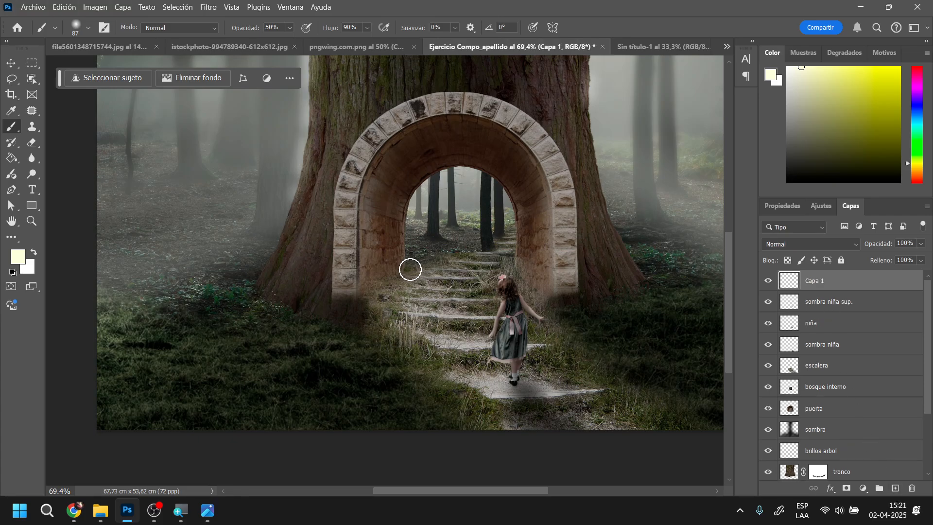
{"action": "mouse_move", "coordinate": [410, 270]}
{"action": "left_mouse_down"}
{"action": "mouse_move", "coordinate": [433, 184]}
{"action": "mouse_move", "coordinate": [483, 180]}
{"action": "mouse_move", "coordinate": [508, 201]}
{"action": "mouse_move", "coordinate": [516, 273]}
{"action": "mouse_move", "coordinate": [515, 214]}
{"action": "mouse_move", "coordinate": [490, 183]}
{"action": "mouse_move", "coordinate": [462, 170]}
{"action": "mouse_move", "coordinate": [428, 179]}
{"action": "mouse_move", "coordinate": [405, 217]}
{"action": "mouse_move", "coordinate": [405, 276]}
{"action": "mouse_move", "coordinate": [396, 257]}
{"action": "mouse_move", "coordinate": [401, 203]}
{"action": "mouse_move", "coordinate": [417, 180]}
{"action": "mouse_move", "coordinate": [469, 169]}
{"action": "mouse_move", "coordinate": [510, 187]}
{"action": "mouse_move", "coordinate": [523, 260]}
{"action": "left_mouse_up"}
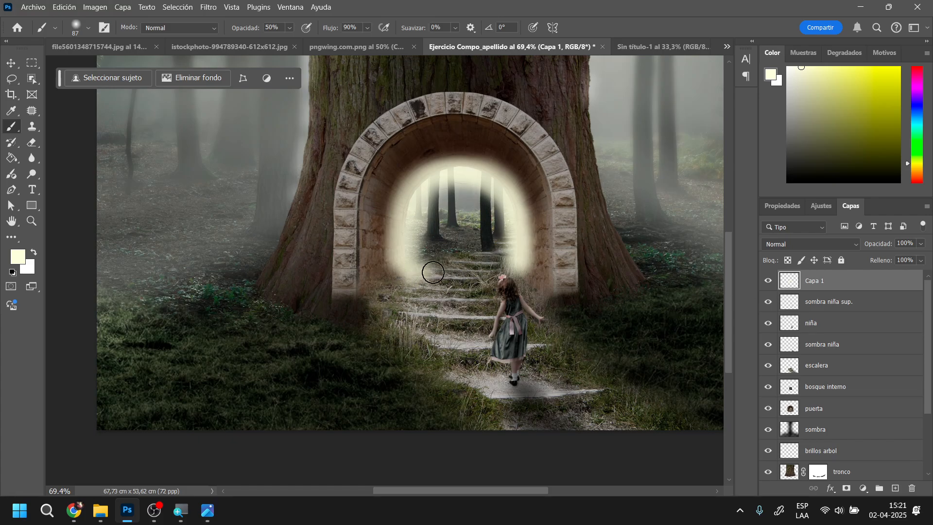
{"action": "mouse_move", "coordinate": [433, 272]}
{"action": "left_mouse_down"}
{"action": "mouse_move", "coordinate": [410, 288]}
{"action": "mouse_move", "coordinate": [455, 269]}
{"action": "mouse_move", "coordinate": [451, 288]}
{"action": "mouse_move", "coordinate": [489, 278]}
{"action": "mouse_move", "coordinate": [383, 283]}
{"action": "mouse_move", "coordinate": [407, 314]}
{"action": "mouse_move", "coordinate": [379, 275]}
{"action": "mouse_move", "coordinate": [389, 200]}
{"action": "left_mouse_up"}
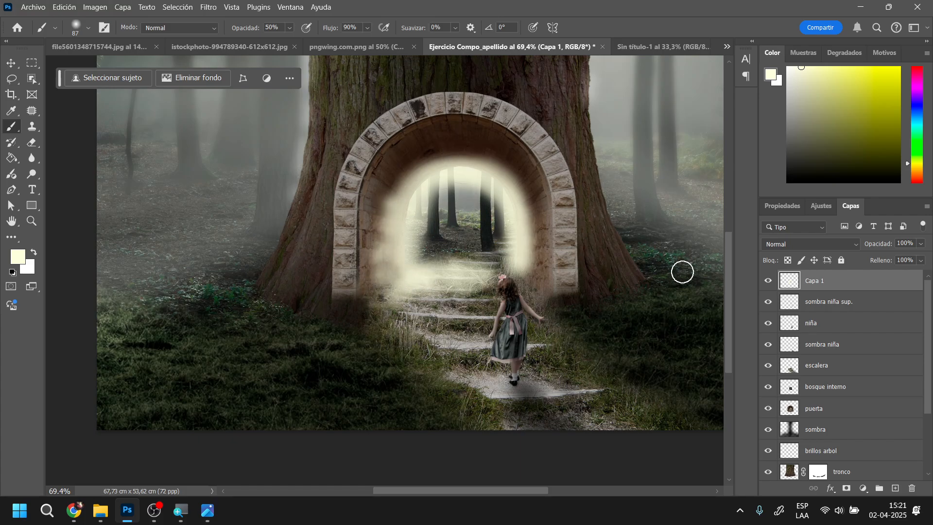
Set the glow layer's blend mode to Superponer and its opacity to 71%
{"action": "left_click", "coordinate": [855, 248]}
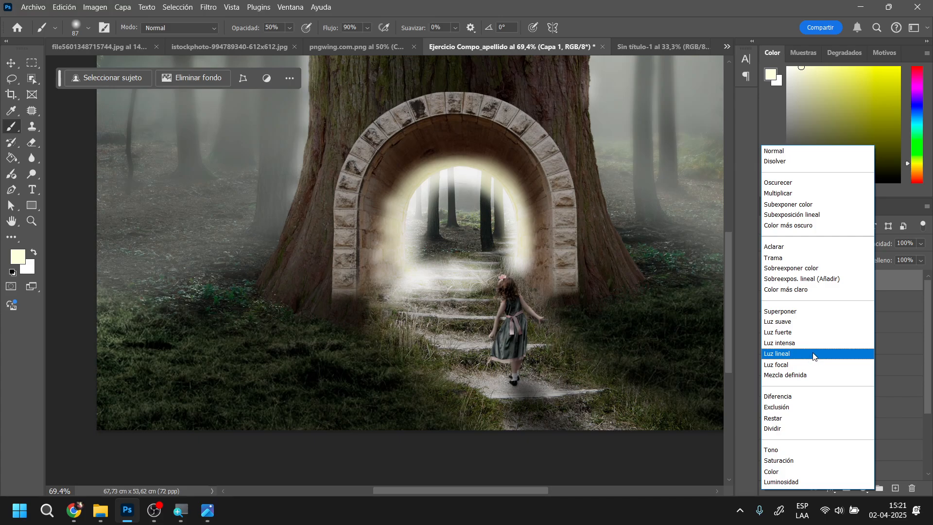
{"action": "left_click", "coordinate": [822, 311]}
{"action": "left_click_drag", "start_coordinate": [888, 244], "coordinate": [870, 245]}
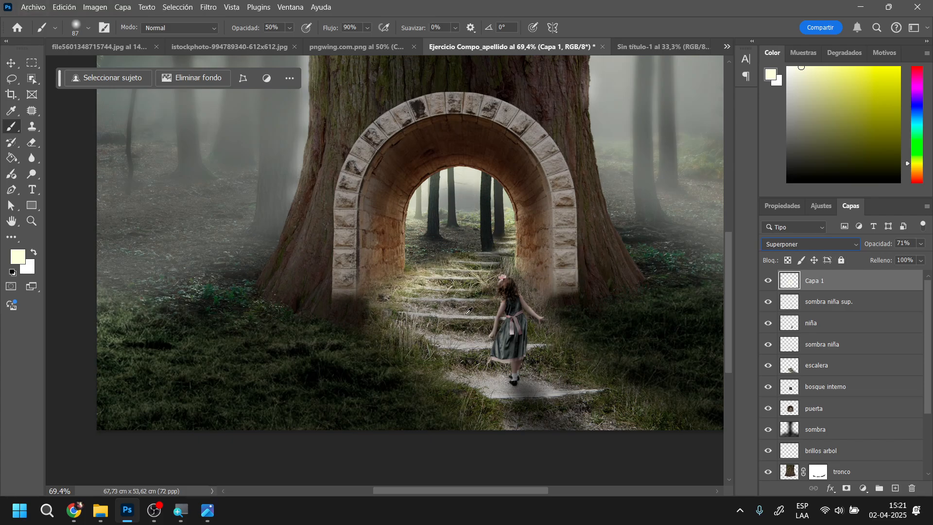
Reduce the Brush to 10 px and add touches of light along the top of the girl's hair
{"action": "scroll", "coordinate": [579, 323], "scroll_direction": "up", "scroll_amount": 1}
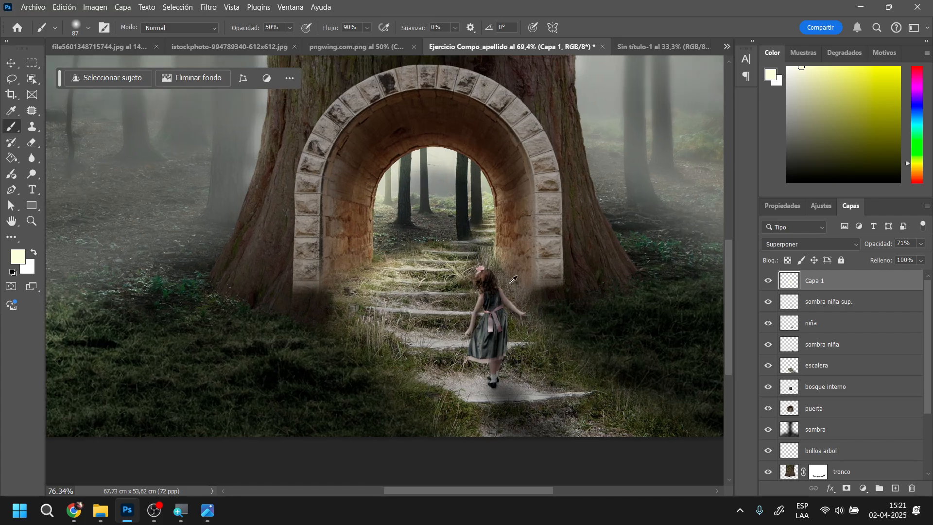
{"action": "scroll", "coordinate": [514, 280], "scroll_direction": "up", "scroll_amount": 12}
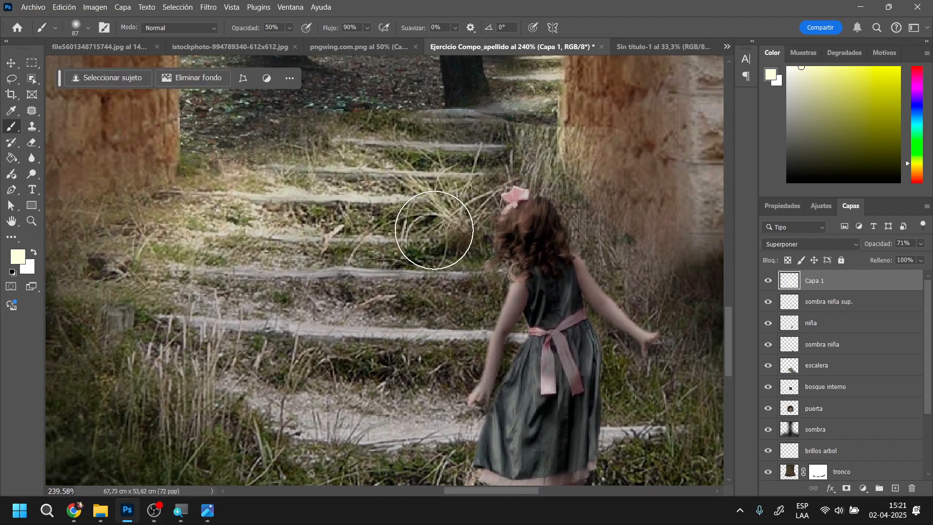
{"action": "right_click", "coordinate": [434, 229]}
{"action": "mouse_move", "coordinate": [517, 259]}
{"action": "left_mouse_down"}
{"action": "mouse_move", "coordinate": [485, 267]}
{"action": "mouse_move", "coordinate": [508, 278]}
{"action": "mouse_move", "coordinate": [513, 265]}
{"action": "mouse_move", "coordinate": [516, 285]}
{"action": "mouse_move", "coordinate": [464, 402]}
{"action": "left_mouse_up"}
{"action": "left_click", "coordinate": [506, 206]}
{"action": "left_click_drag", "start_coordinate": [535, 198], "coordinate": [549, 201]}
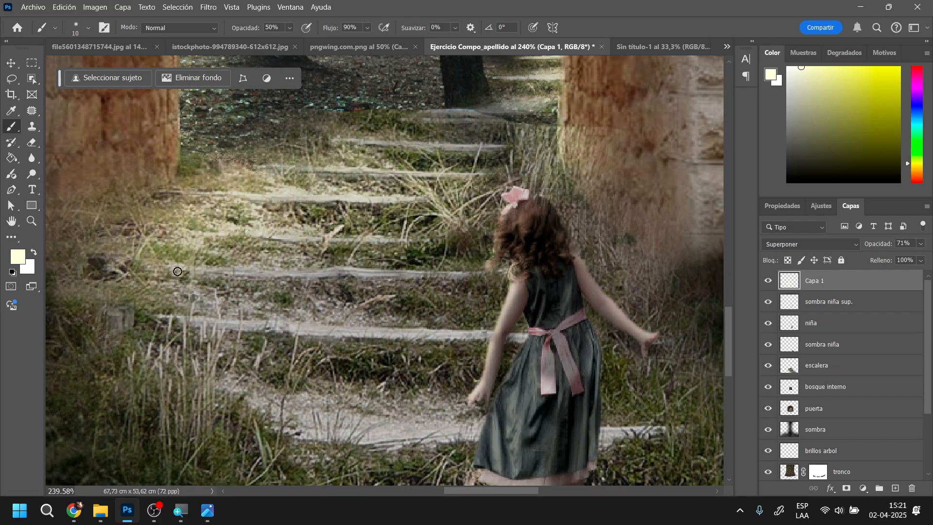
Paint pale yellow highlights along the front edges of the stone steps beside the girl
{"action": "left_click_drag", "start_coordinate": [178, 271], "coordinate": [490, 274]}
{"action": "left_click_drag", "start_coordinate": [273, 271], "coordinate": [492, 281]}
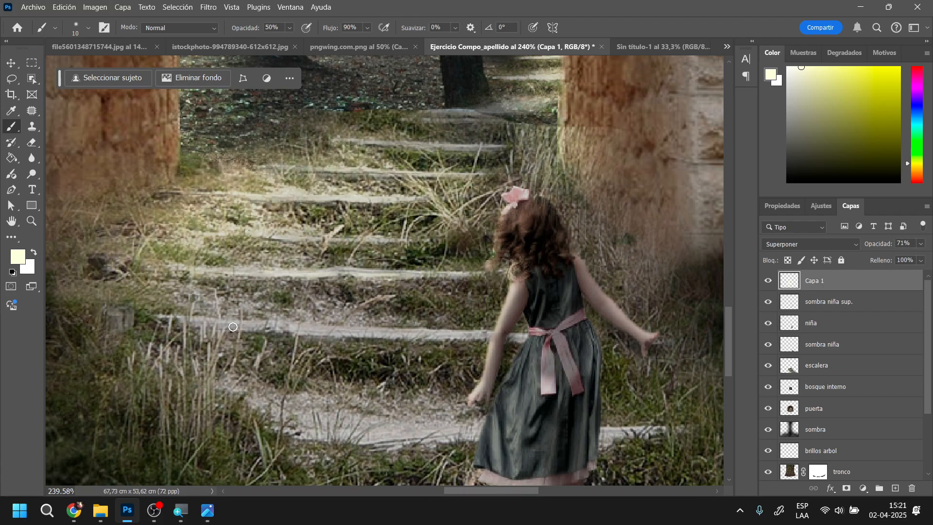
{"action": "mouse_move", "coordinate": [182, 319]}
{"action": "left_mouse_down"}
{"action": "mouse_move", "coordinate": [409, 334]}
{"action": "mouse_move", "coordinate": [265, 332]}
{"action": "mouse_move", "coordinate": [183, 322]}
{"action": "mouse_move", "coordinate": [465, 336]}
{"action": "left_mouse_up"}
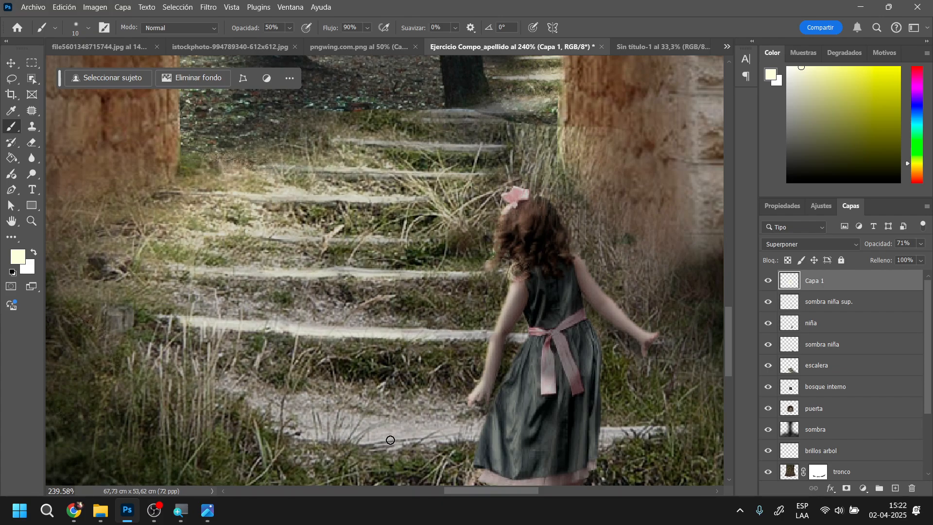
{"action": "mouse_move", "coordinate": [390, 440]}
{"action": "left_mouse_down"}
{"action": "mouse_move", "coordinate": [457, 427]}
{"action": "mouse_move", "coordinate": [393, 427]}
{"action": "mouse_move", "coordinate": [384, 422]}
{"action": "mouse_move", "coordinate": [444, 405]}
{"action": "mouse_move", "coordinate": [414, 406]}
{"action": "left_mouse_up"}
Add small touches of light to the girl's dress hem and legs, and check them against the whole scene
{"action": "scroll", "coordinate": [407, 352], "scroll_direction": "down", "scroll_amount": 5}
{"action": "scroll", "coordinate": [450, 404], "scroll_direction": "up", "scroll_amount": 6}
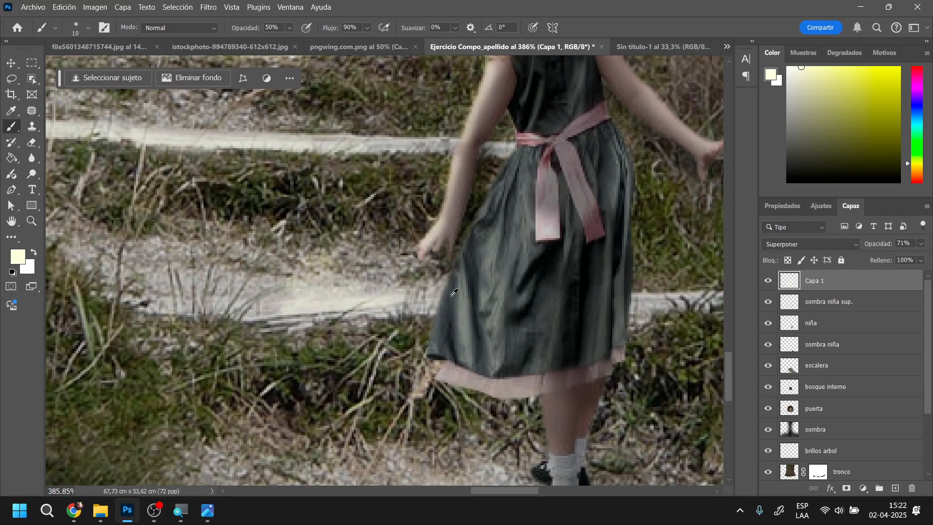
{"action": "mouse_move", "coordinate": [454, 292]}
{"action": "left_mouse_down"}
{"action": "mouse_move", "coordinate": [452, 271]}
{"action": "mouse_move", "coordinate": [440, 318]}
{"action": "mouse_move", "coordinate": [452, 287]}
{"action": "mouse_move", "coordinate": [442, 375]}
{"action": "left_mouse_up"}
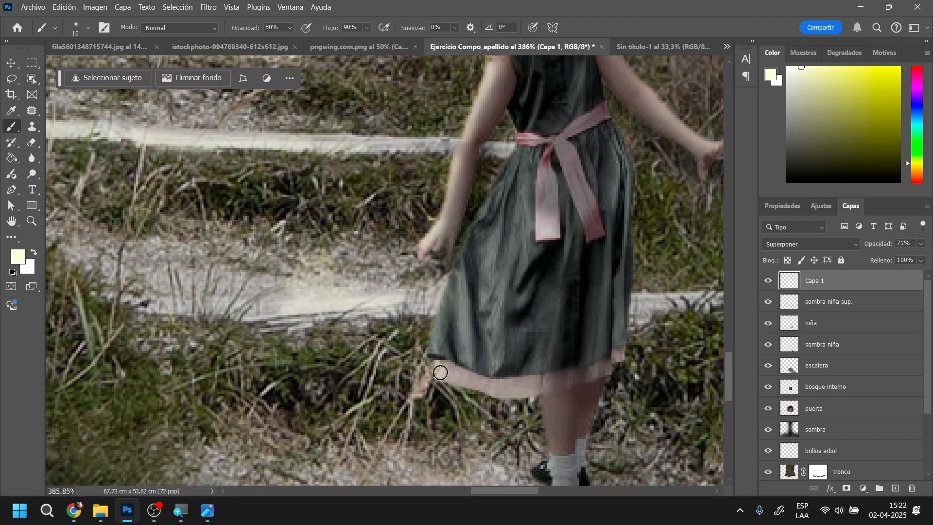
{"action": "scroll", "coordinate": [440, 349], "scroll_direction": "down", "scroll_amount": 4}
{"action": "scroll", "coordinate": [440, 350], "scroll_direction": "right", "scroll_amount": 2}
{"action": "mouse_move", "coordinate": [494, 326]}
{"action": "left_mouse_down"}
{"action": "mouse_move", "coordinate": [509, 390]}
{"action": "mouse_move", "coordinate": [502, 349]}
{"action": "mouse_move", "coordinate": [503, 411]}
{"action": "mouse_move", "coordinate": [497, 383]}
{"action": "left_mouse_up"}
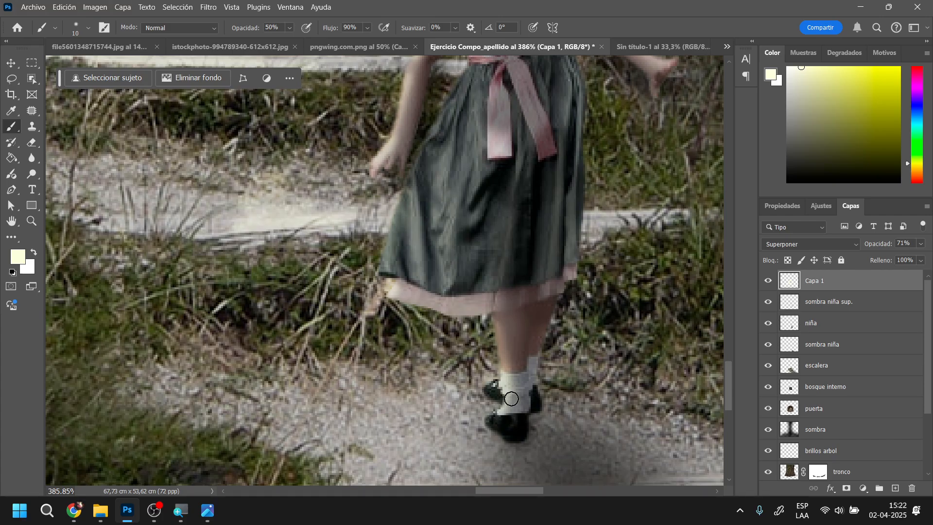
{"action": "scroll", "coordinate": [497, 384], "scroll_direction": "down", "scroll_amount": 8}
{"action": "scroll", "coordinate": [487, 342], "scroll_direction": "down", "scroll_amount": 2}
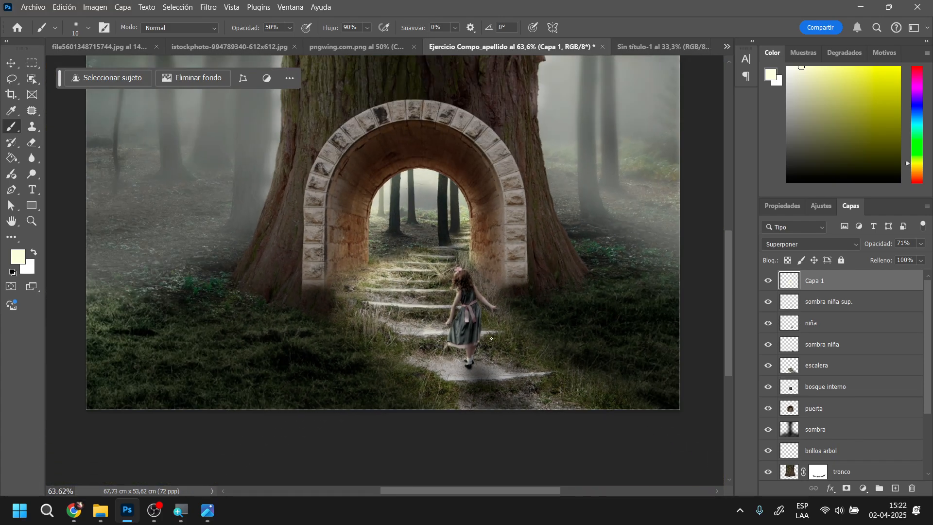
{"action": "left_click_drag", "start_coordinate": [446, 313], "coordinate": [483, 332]}
{"action": "scroll", "coordinate": [363, 258], "scroll_direction": "up", "scroll_amount": 4}
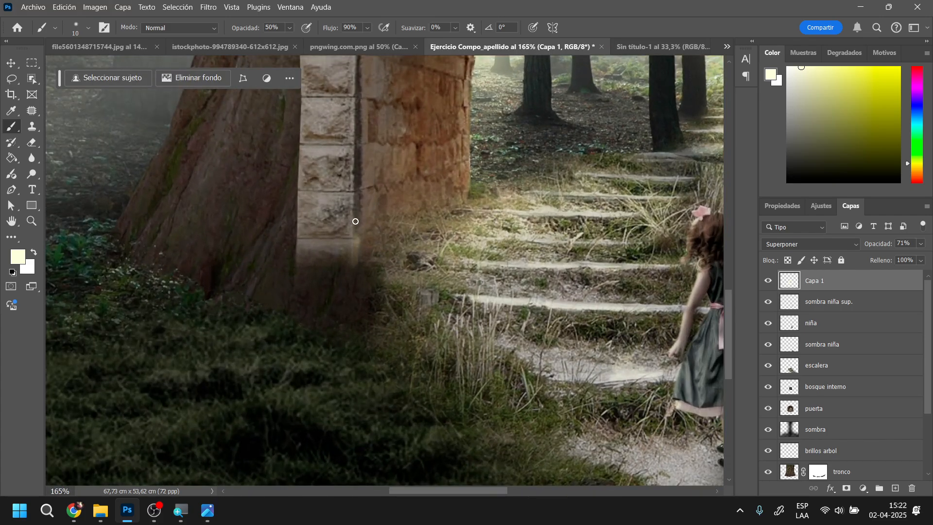
Paint pale yellow highlights along the inner edge of the arch's left stone pillar
{"action": "left_click_drag", "start_coordinate": [355, 221], "coordinate": [355, 202]}
{"action": "mouse_move", "coordinate": [385, 167]}
{"action": "left_mouse_down"}
{"action": "mouse_move", "coordinate": [403, 306]}
{"action": "mouse_move", "coordinate": [371, 277]}
{"action": "mouse_move", "coordinate": [370, 261]}
{"action": "left_mouse_up"}
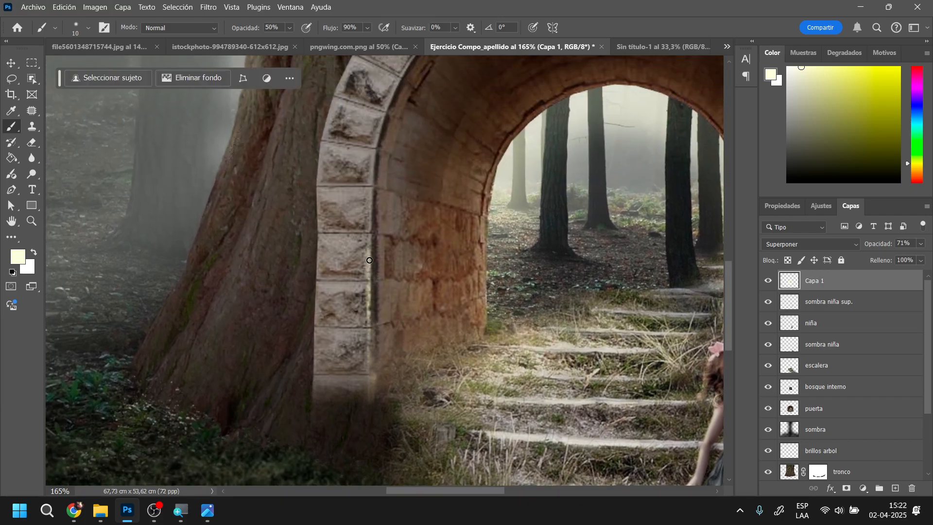
{"action": "scroll", "coordinate": [473, 254], "scroll_direction": "down", "scroll_amount": 2}
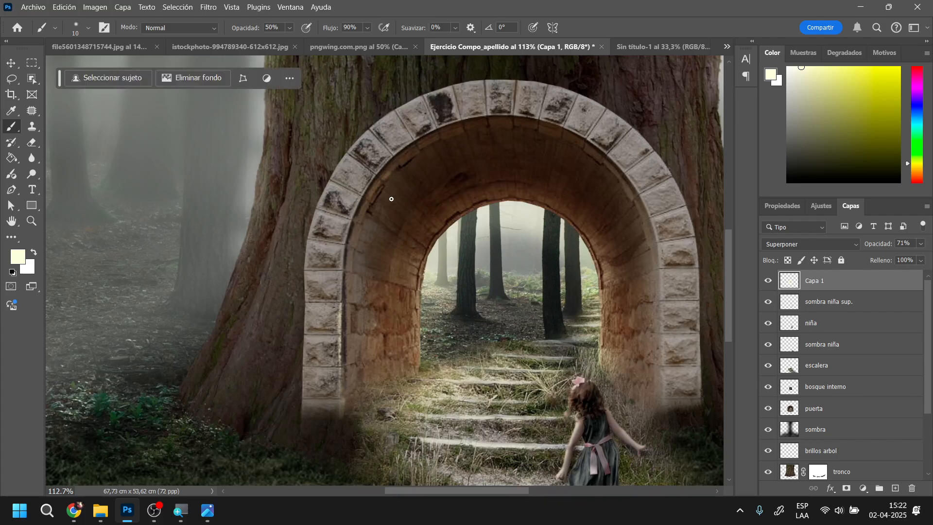
Enlarge the Brush to 56 px and paint soft light around the inner rim of the arch and down its right side
{"action": "right_click", "coordinate": [396, 197]}
{"action": "left_click", "coordinate": [477, 224]}
{"action": "mouse_move", "coordinate": [369, 199]}
{"action": "left_mouse_down"}
{"action": "mouse_move", "coordinate": [439, 134]}
{"action": "mouse_move", "coordinate": [414, 148]}
{"action": "mouse_move", "coordinate": [519, 134]}
{"action": "mouse_move", "coordinate": [462, 126]}
{"action": "mouse_move", "coordinate": [585, 147]}
{"action": "mouse_move", "coordinate": [534, 133]}
{"action": "mouse_move", "coordinate": [647, 185]}
{"action": "left_mouse_up"}
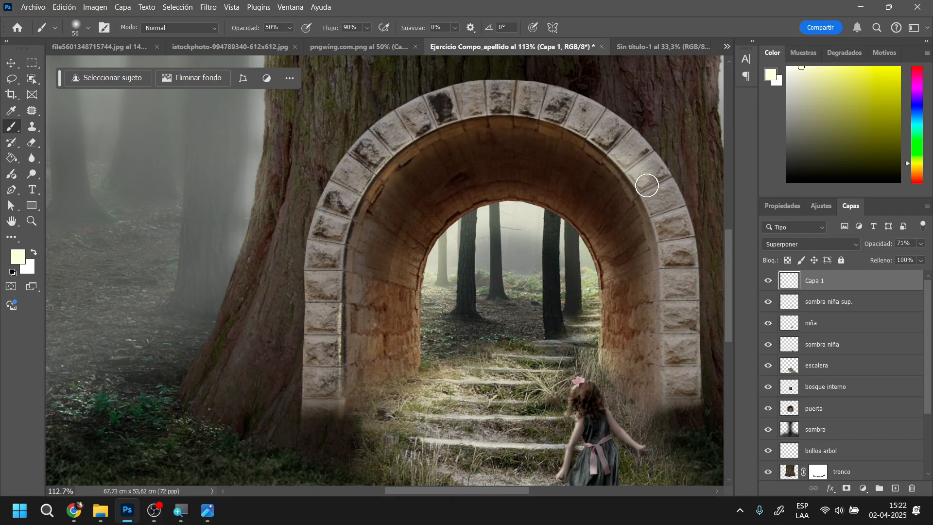
{"action": "left_click_drag", "start_coordinate": [600, 157], "coordinate": [638, 252]}
{"action": "left_click_drag", "start_coordinate": [619, 189], "coordinate": [659, 288]}
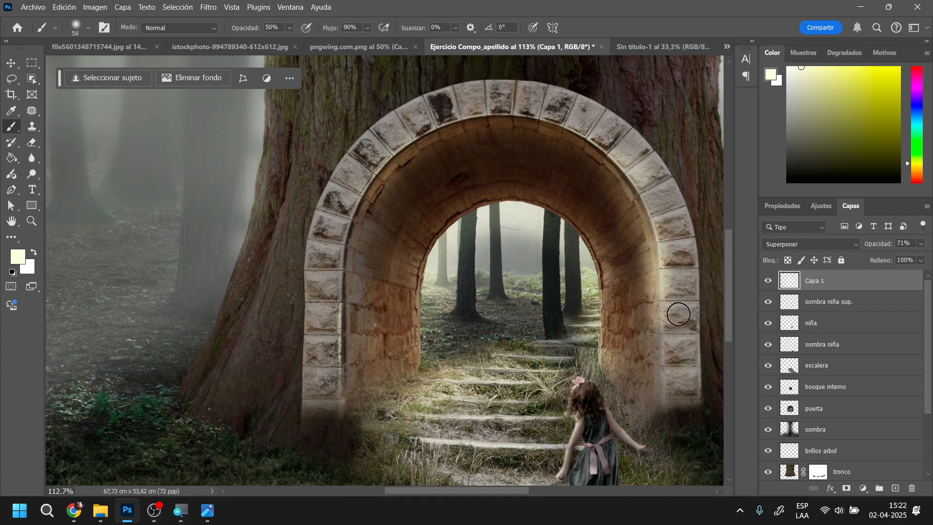
Erase excess light from the outer stones on the arch's right side and check the glow against the whole scene
{"action": "key", "text": "e"}
{"action": "mouse_move", "coordinate": [699, 361]}
{"action": "left_mouse_down"}
{"action": "mouse_move", "coordinate": [688, 205]}
{"action": "mouse_move", "coordinate": [698, 228]}
{"action": "mouse_move", "coordinate": [642, 136]}
{"action": "left_mouse_up"}
{"action": "scroll", "coordinate": [370, 277], "scroll_direction": "down", "scroll_amount": 6}
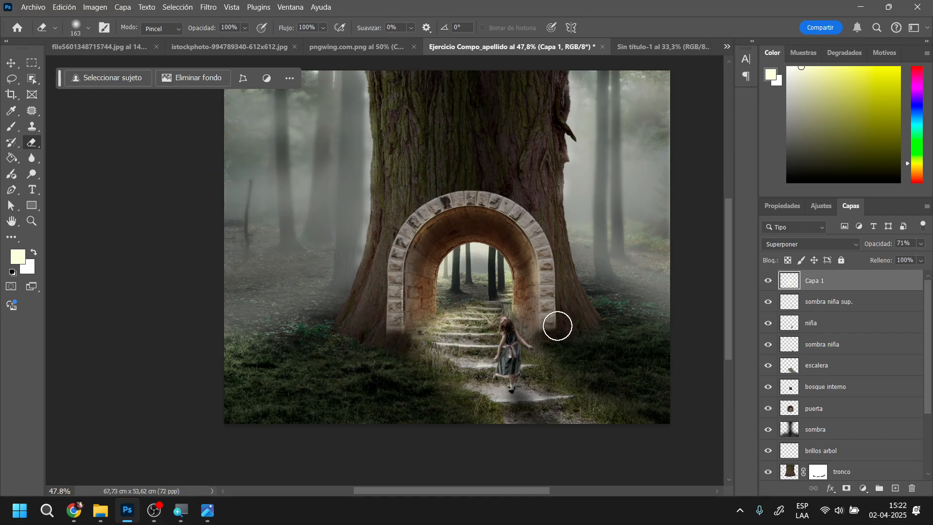
{"action": "scroll", "coordinate": [557, 325], "scroll_direction": "up", "scroll_amount": 1}
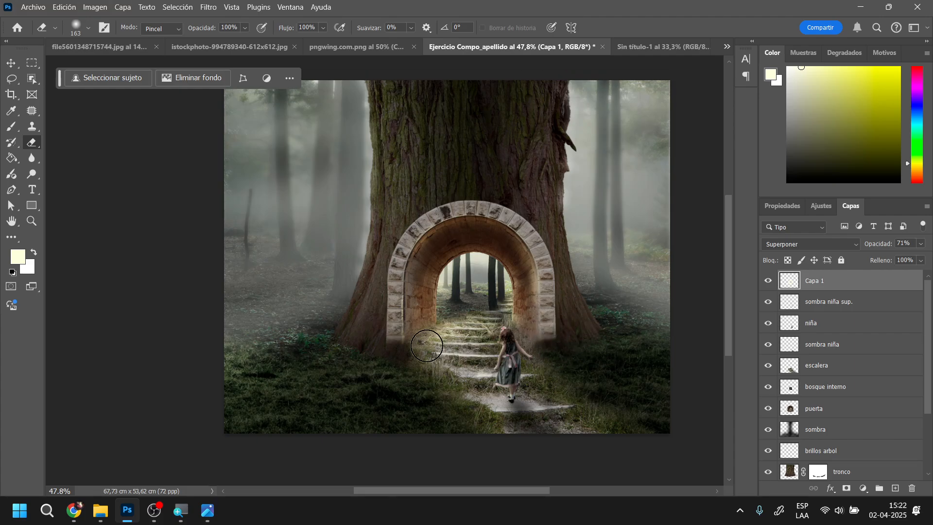
{"action": "scroll", "coordinate": [428, 348], "scroll_direction": "up", "scroll_amount": 2}
{"action": "scroll", "coordinate": [429, 353], "scroll_direction": "up", "scroll_amount": 2}
{"action": "left_click_drag", "start_coordinate": [465, 344], "coordinate": [474, 296]}
Close the girl's source photo, file5601348715744.jpg
{"action": "left_click", "coordinate": [229, 47]}
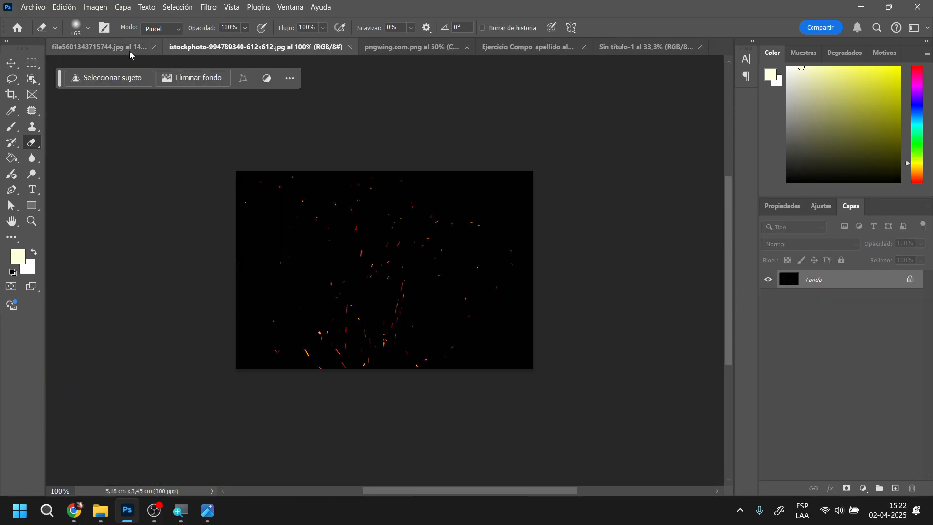
{"action": "left_click", "coordinate": [116, 47]}
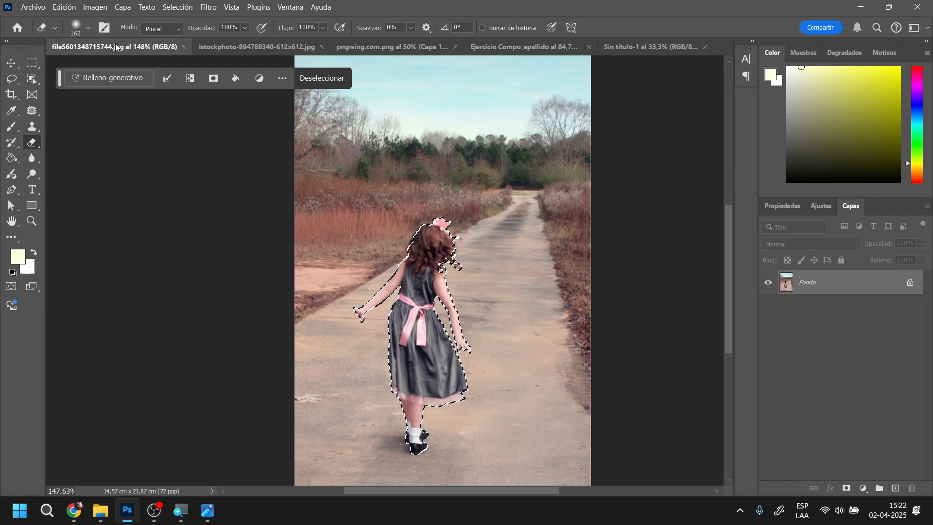
{"action": "left_click", "coordinate": [186, 47]}
Bring the grass clump from pngwing.com.png into the forest composition and place it in the lower-left foreground
{"action": "left_click", "coordinate": [281, 47]}
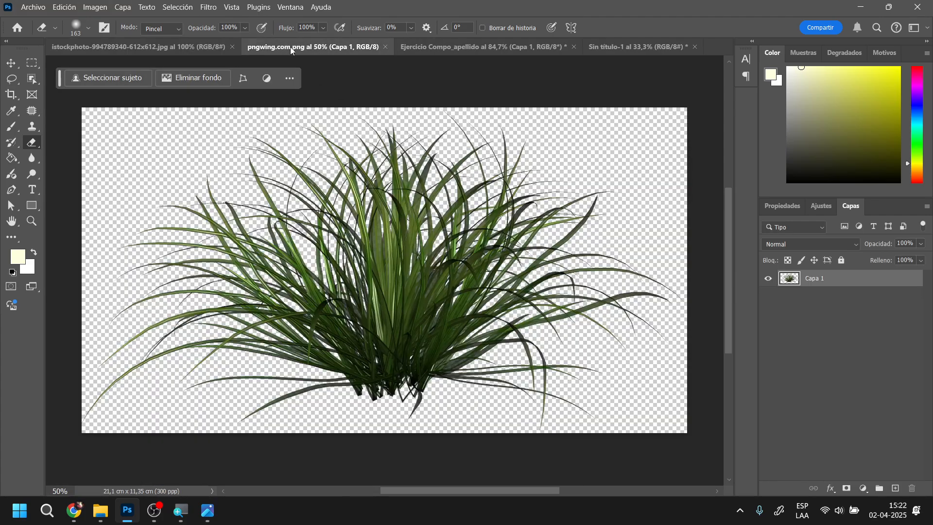
{"action": "left_click", "coordinate": [10, 63]}
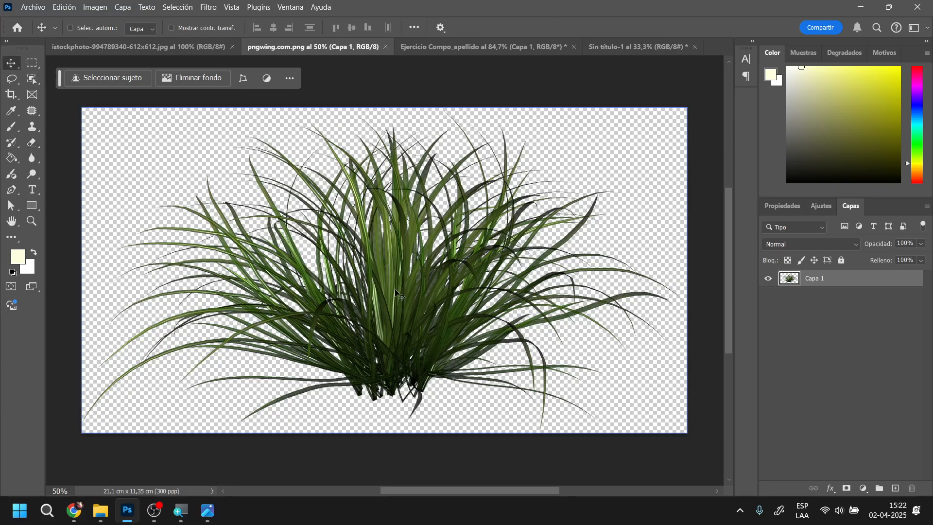
{"action": "left_click_drag", "start_coordinate": [409, 313], "coordinate": [300, 372]}
{"action": "left_click", "coordinate": [535, 217]}
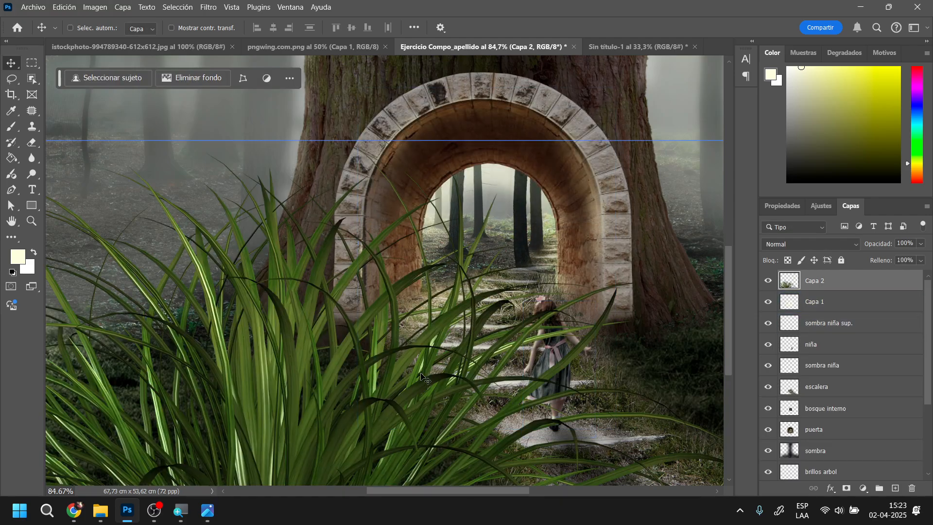
{"action": "scroll", "coordinate": [479, 372], "scroll_direction": "down", "scroll_amount": 3}
{"action": "scroll", "coordinate": [478, 373], "scroll_direction": "down", "scroll_amount": 1}
{"action": "left_click_drag", "start_coordinate": [479, 373], "coordinate": [256, 384]}
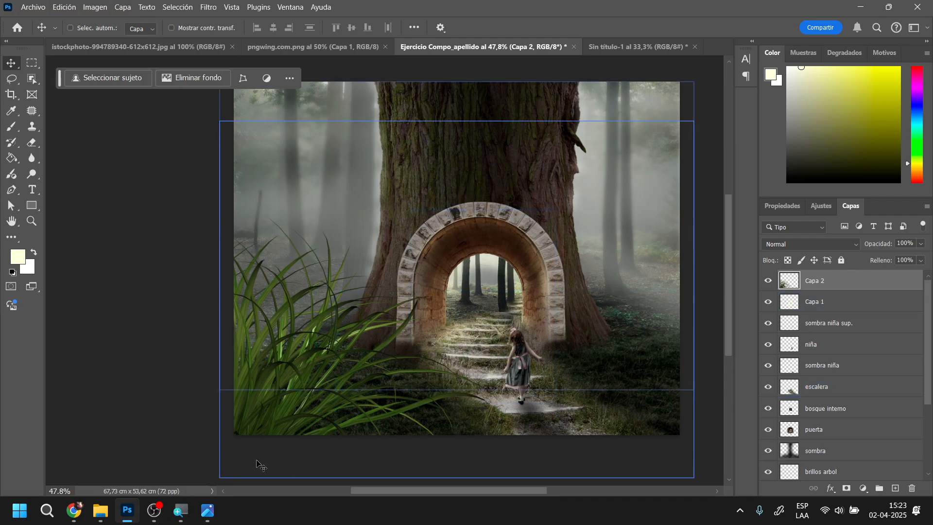
Duplicate the grass clump into the lower-right foreground and merge both grass layers into one
{"action": "left_click_drag", "start_coordinate": [276, 394], "coordinate": [669, 414]}
{"action": "left_click_drag", "start_coordinate": [580, 366], "coordinate": [637, 424]}
{"action": "left_click_drag", "start_coordinate": [596, 396], "coordinate": [634, 393]}
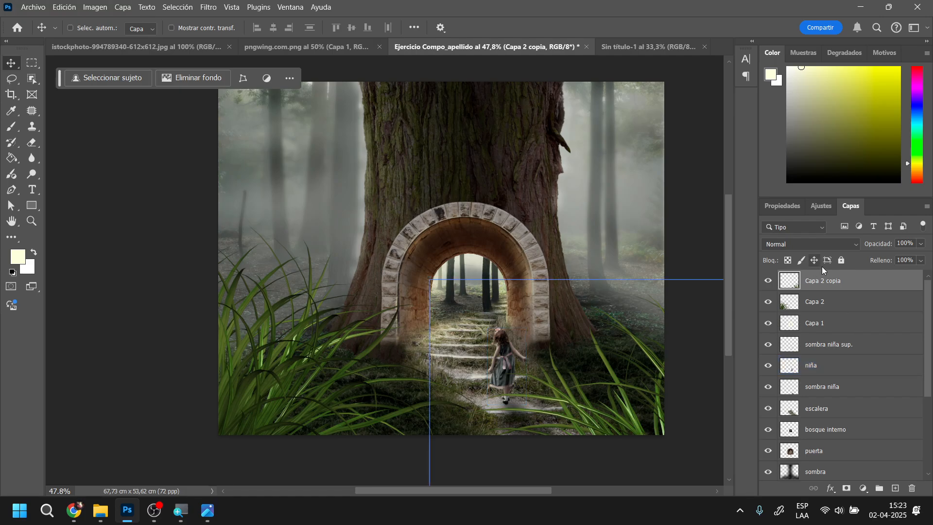
{"action": "key", "text": "ctrl+e"}
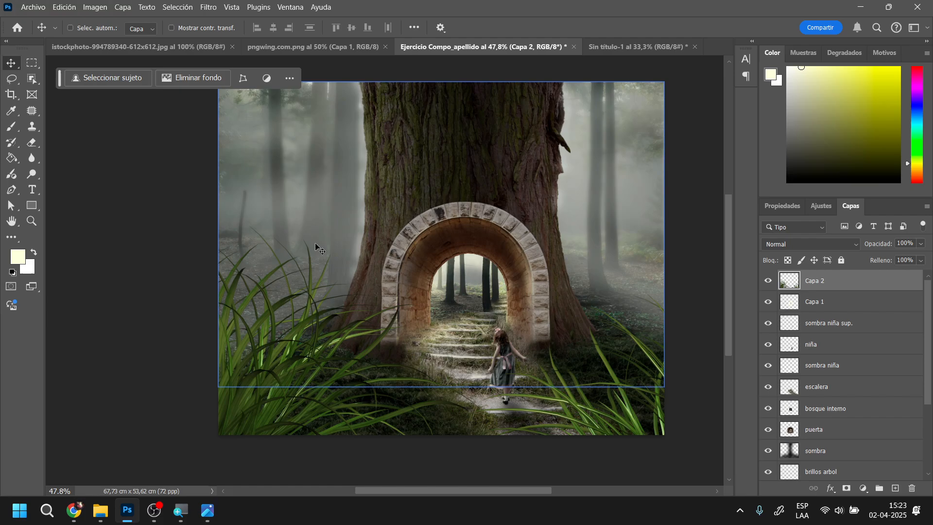
Apply a Gaussian blur with a radius of 8.8 pixels to the merged grass layer
{"action": "left_click", "coordinate": [209, 8]}
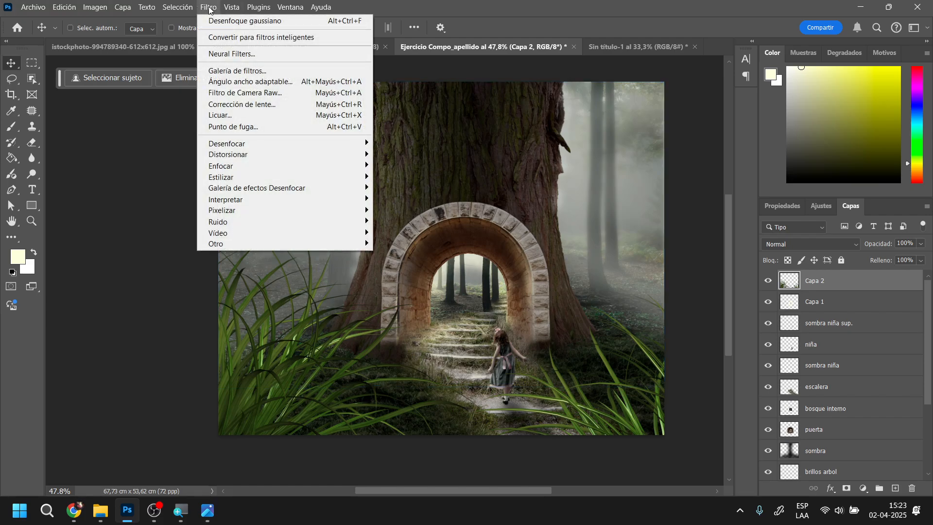
{"action": "mouse_move", "coordinate": [283, 146]}
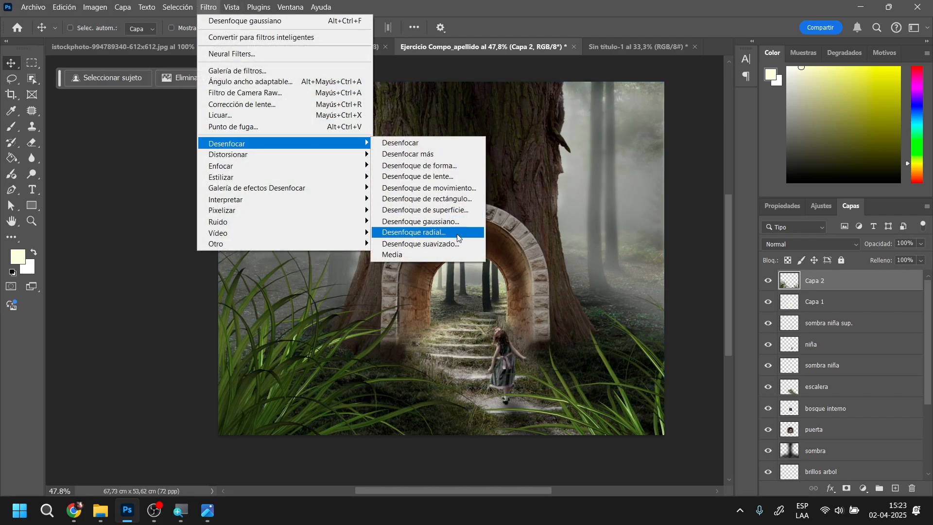
{"action": "left_click", "coordinate": [427, 221]}
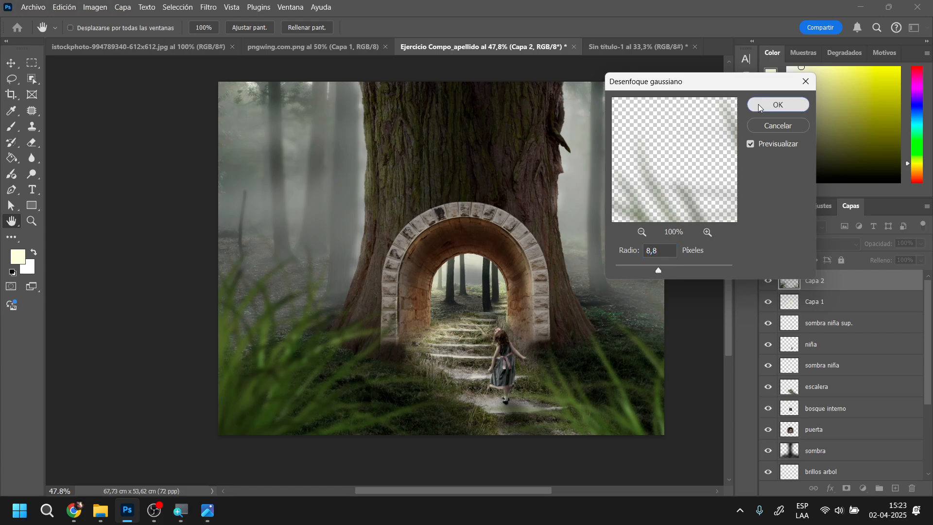
{"action": "left_click", "coordinate": [778, 104]}
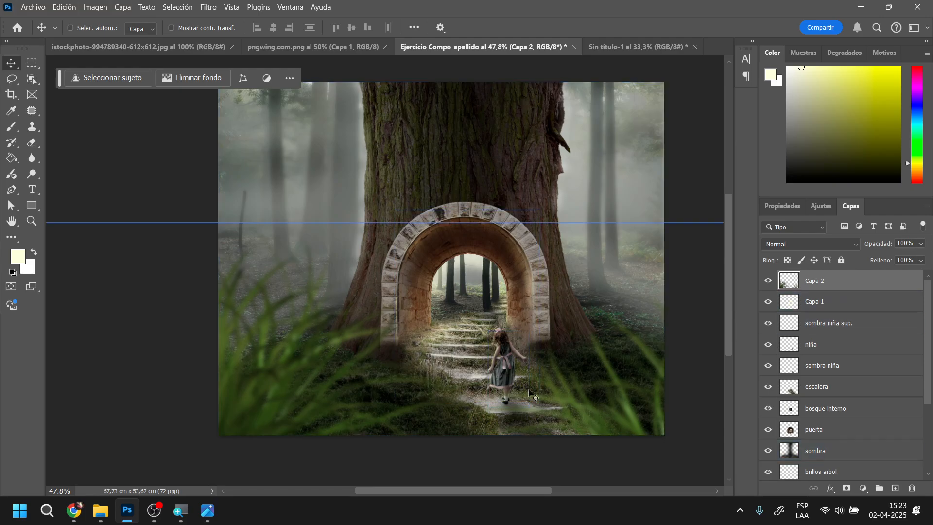
Set the blurred grass layer's saturation to -51 and adjust its position slightly in the foreground
{"action": "key", "text": "ctrl+u"}
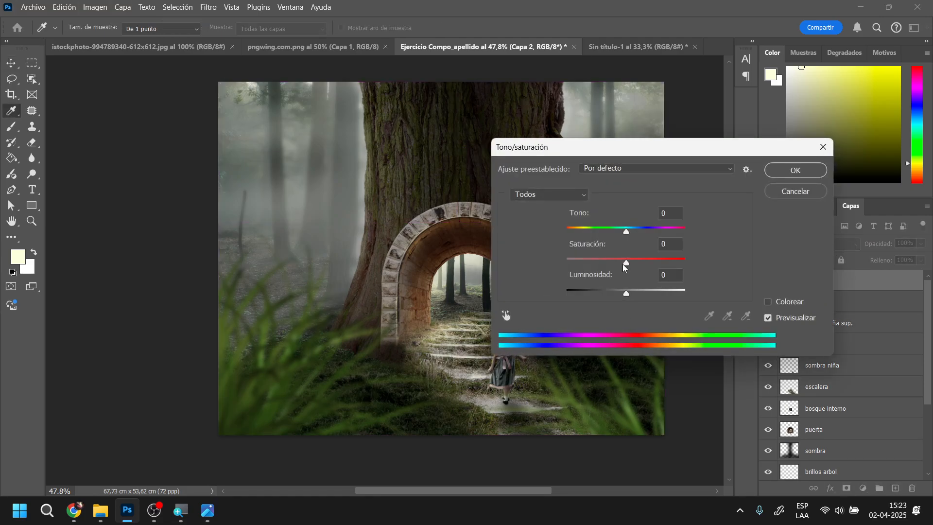
{"action": "left_click_drag", "start_coordinate": [626, 266], "coordinate": [597, 266]}
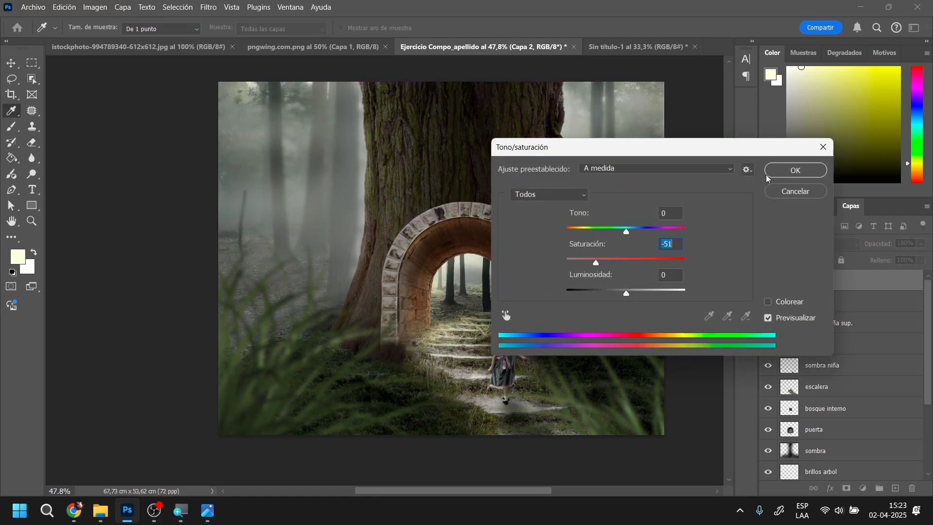
{"action": "key", "text": "Return"}
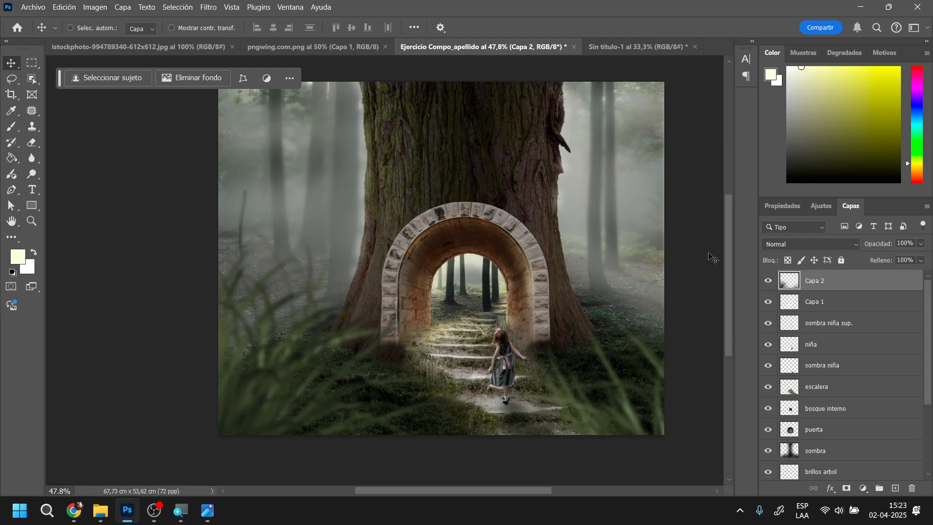
{"action": "mouse_move", "coordinate": [295, 401]}
{"action": "left_mouse_down"}
{"action": "mouse_move", "coordinate": [358, 397]}
{"action": "mouse_move", "coordinate": [270, 400]}
{"action": "mouse_move", "coordinate": [279, 399]}
{"action": "left_mouse_up"}
{"action": "left_click", "coordinate": [496, 242], "text": "ctrl"}
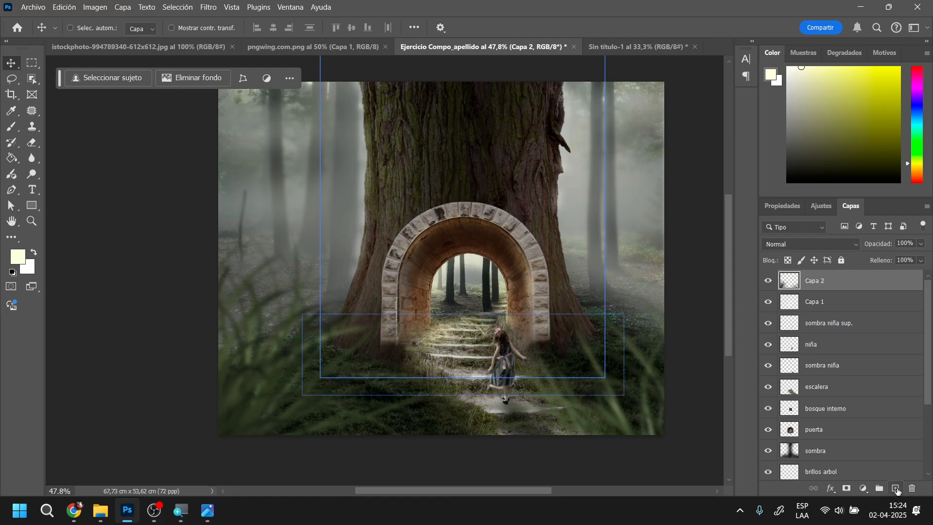
Add a new layer above the grass and activate the Gradient tool
{"action": "left_click", "coordinate": [895, 488]}
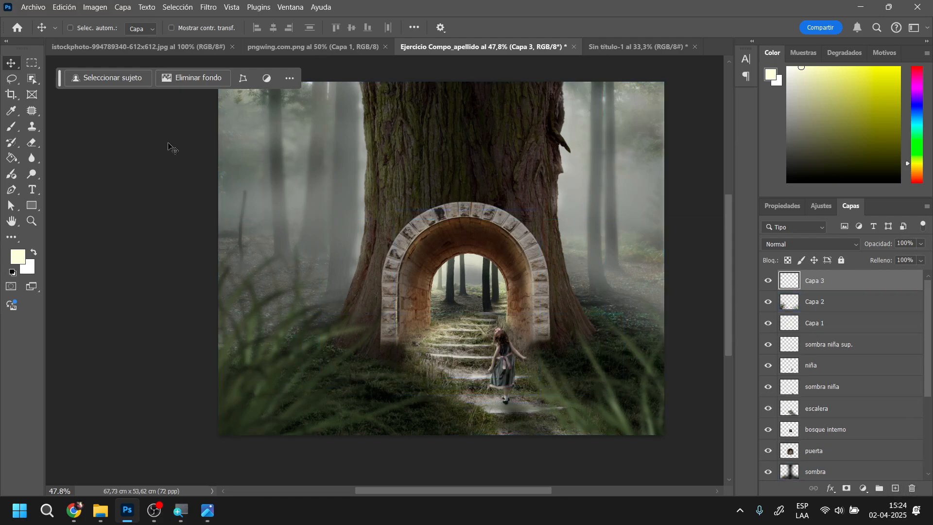
{"action": "left_click", "coordinate": [11, 159]}
{"action": "left_click", "coordinate": [11, 160]}
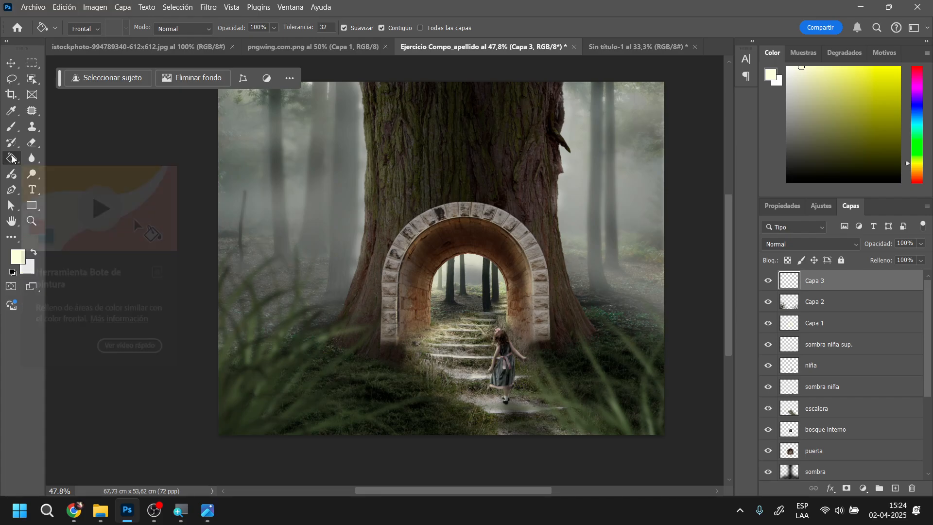
{"action": "right_click", "coordinate": [12, 158]}
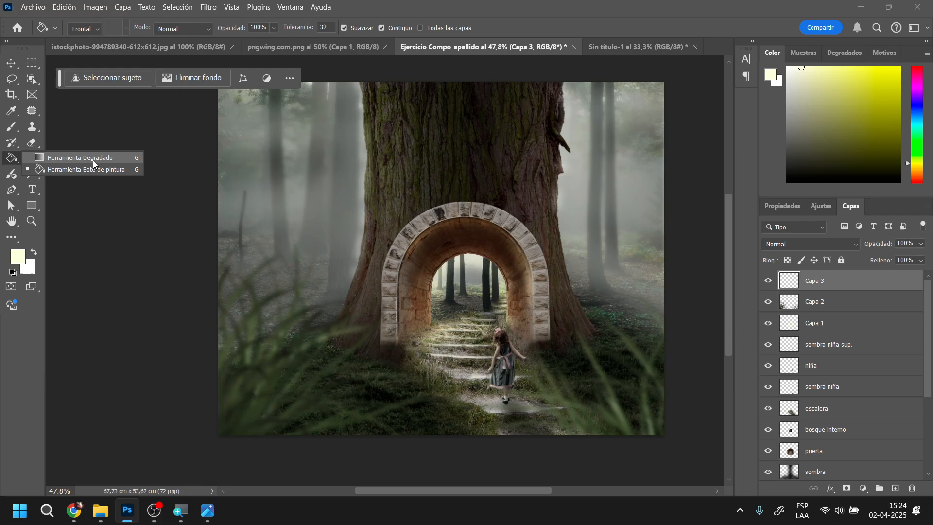
{"action": "left_click", "coordinate": [77, 158]}
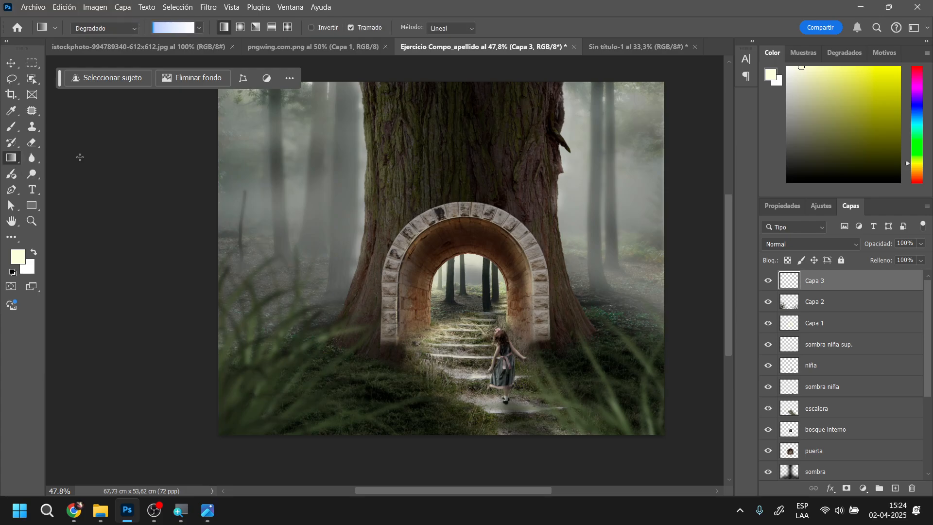
{"action": "right_click", "coordinate": [11, 157]}
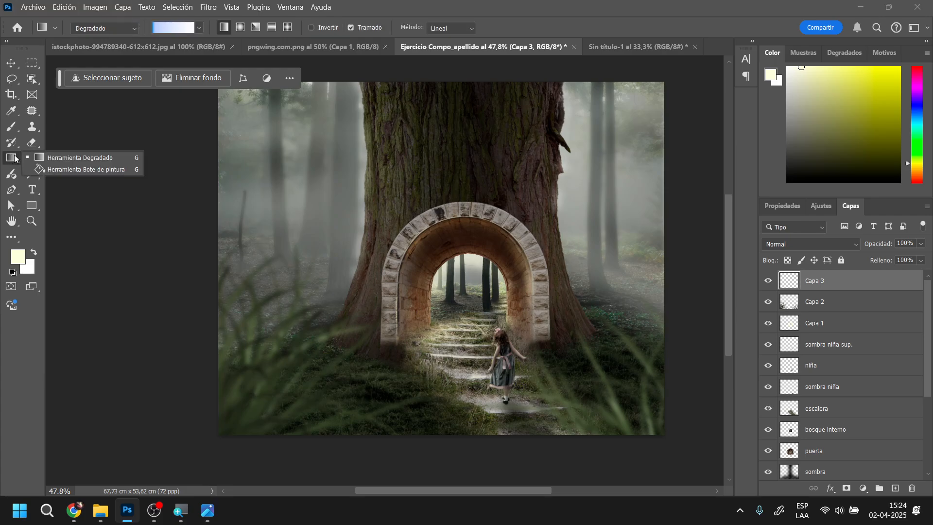
{"action": "left_click", "coordinate": [75, 158]}
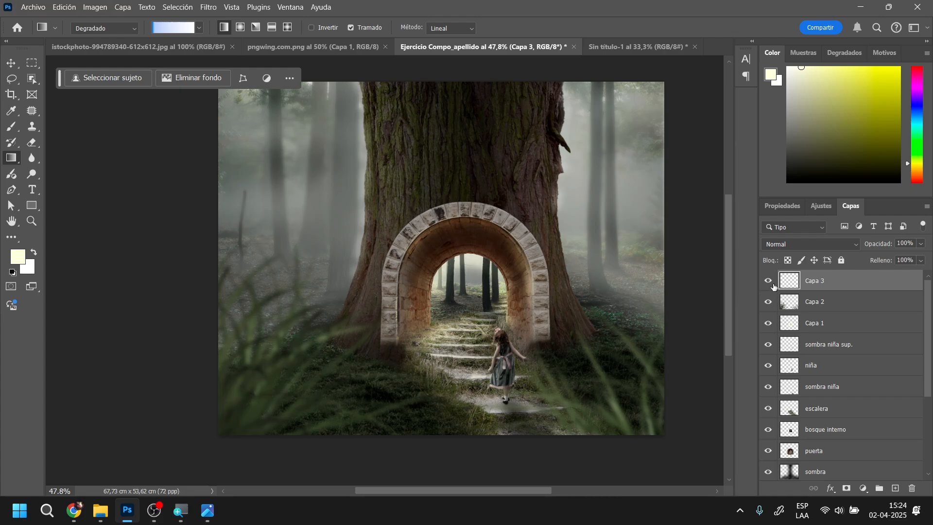
Rename the new top layer as "nivelador de color"
{"action": "double_click", "coordinate": [814, 281]}
{"action": "type", "text": "nivelador de color"}
{"action": "key", "text": "Return"}
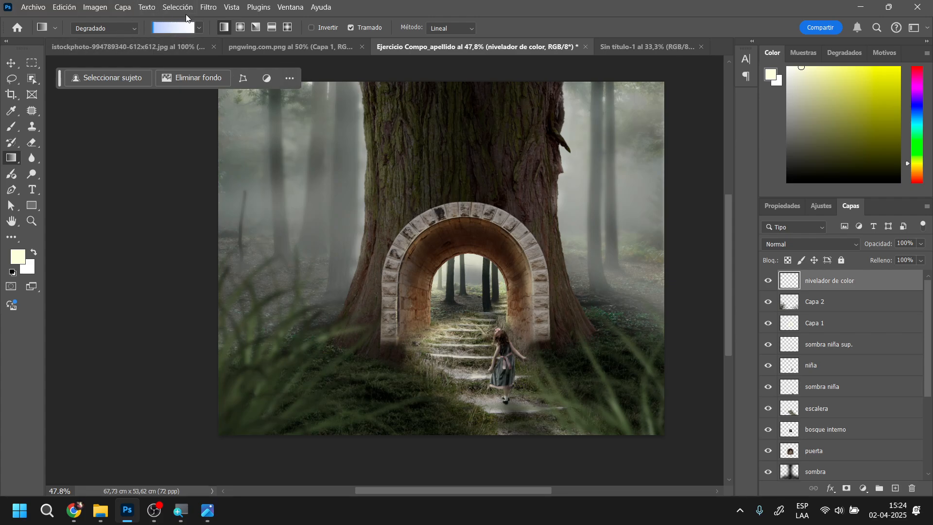
Select the first gradient in the Básicos presets, running from the pale yellow foreground colour to the white background colour
{"action": "left_click", "coordinate": [183, 32]}
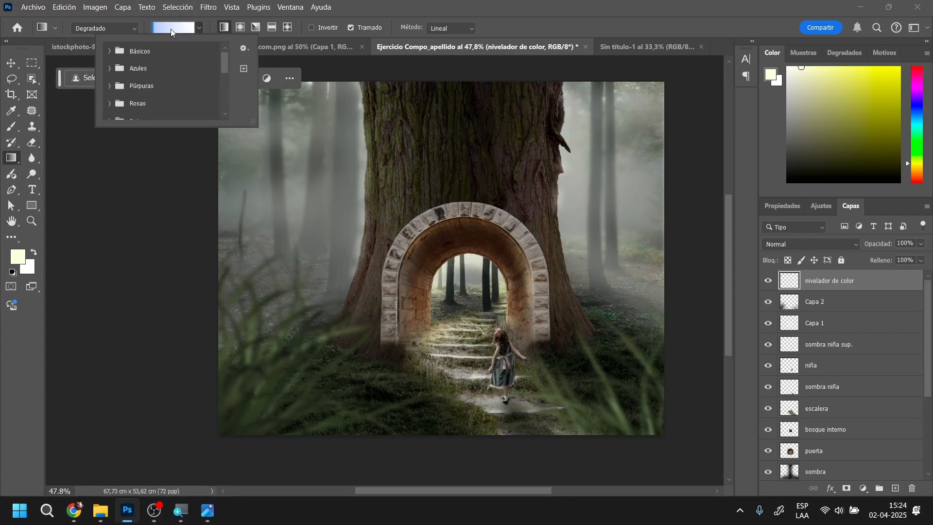
{"action": "left_click", "coordinate": [170, 30]}
{"action": "left_click", "coordinate": [170, 31]}
{"action": "left_click", "coordinate": [199, 29]}
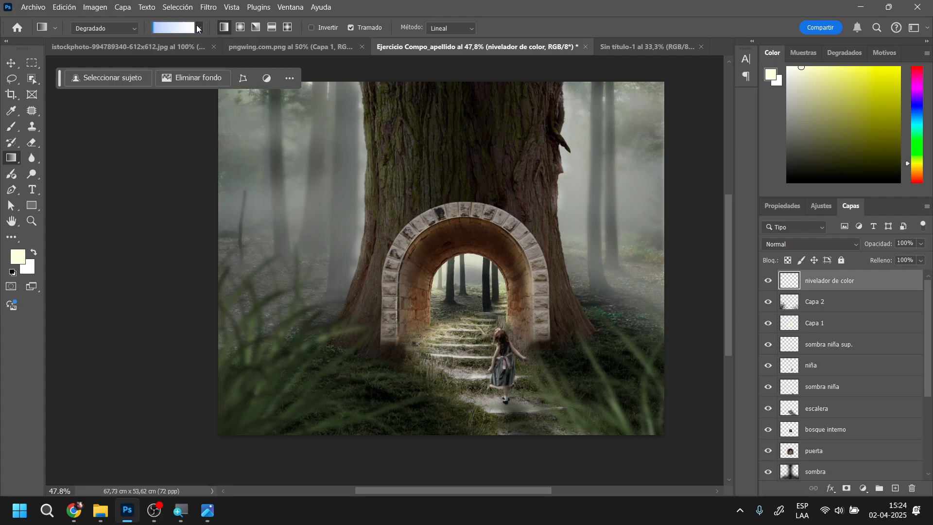
{"action": "left_click", "coordinate": [200, 29]}
{"action": "left_click", "coordinate": [201, 29]}
{"action": "left_click", "coordinate": [199, 28]}
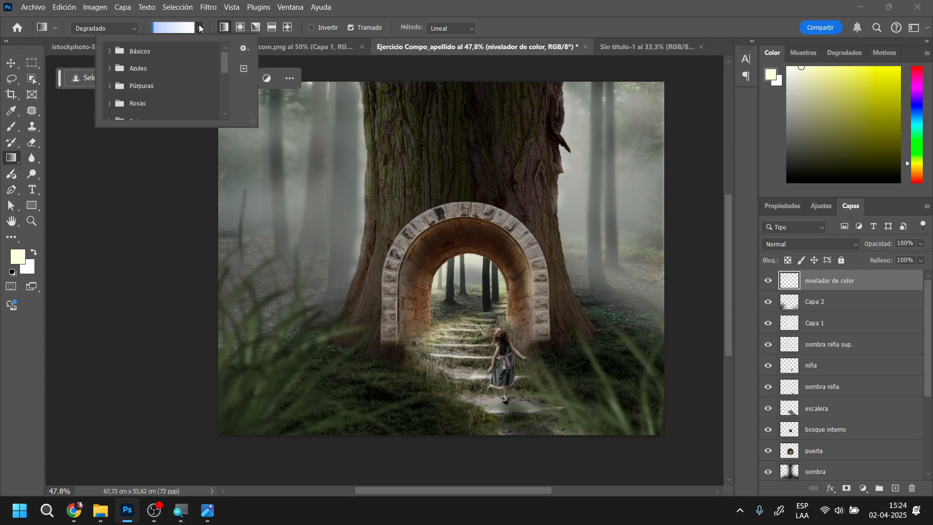
{"action": "mouse_move", "coordinate": [226, 60]}
{"action": "left_mouse_down"}
{"action": "mouse_move", "coordinate": [229, 101]}
{"action": "mouse_move", "coordinate": [223, 52]}
{"action": "left_mouse_up"}
{"action": "left_click", "coordinate": [110, 51]}
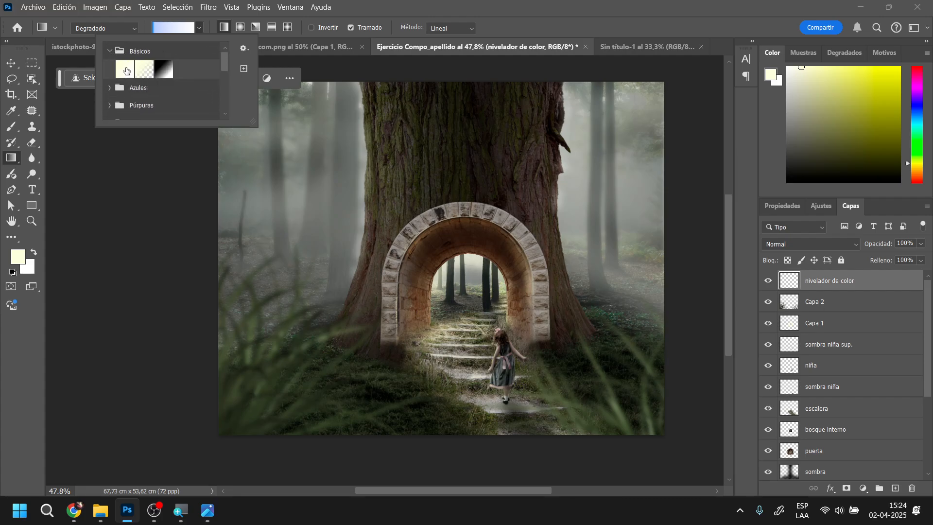
{"action": "left_click", "coordinate": [173, 29]}
{"action": "left_click", "coordinate": [160, 29]}
{"action": "left_click", "coordinate": [125, 73]}
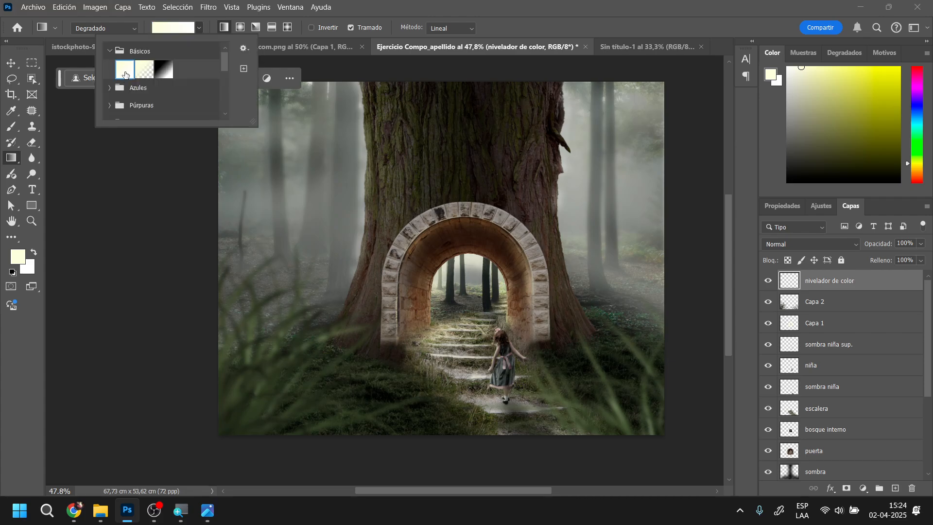
{"action": "left_click", "coordinate": [171, 28]}
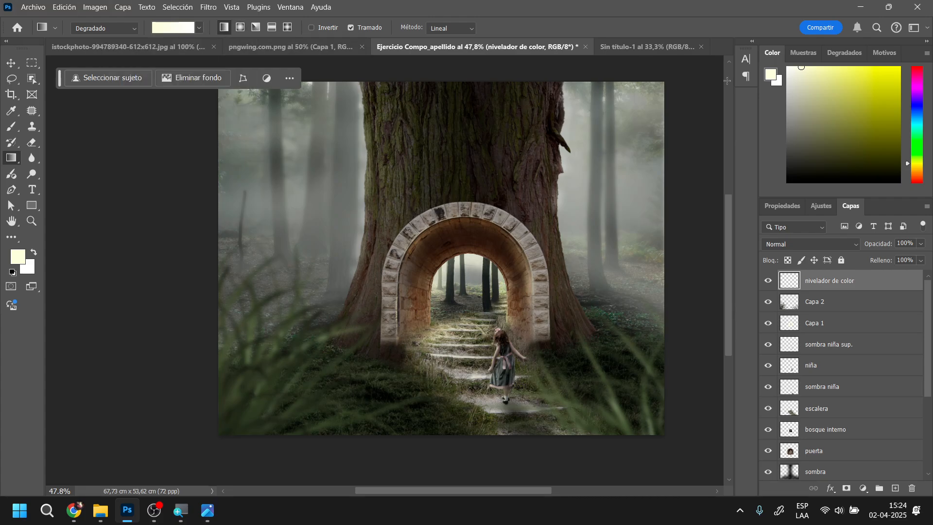
Fill the "nivelador de color" layer with the pale yellow to white gradient preset
{"action": "left_click", "coordinate": [844, 53]}
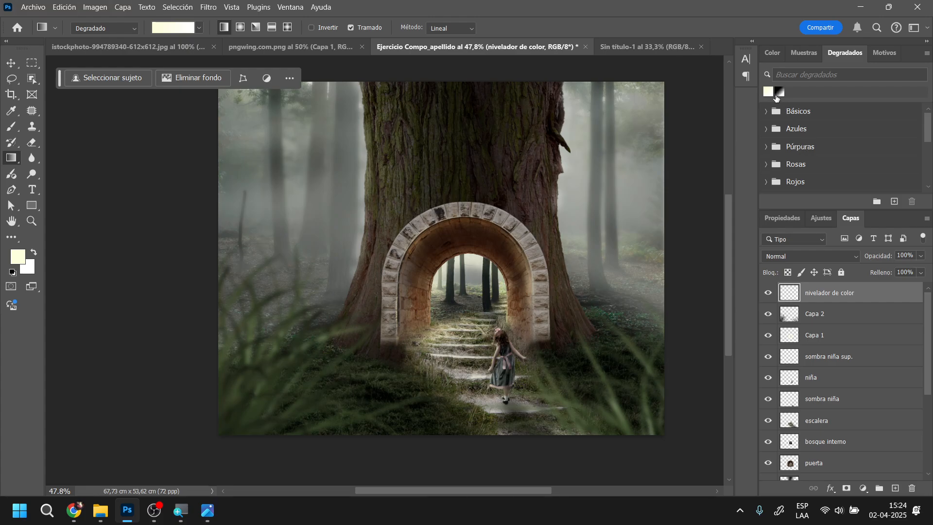
{"action": "left_click", "coordinate": [768, 91]}
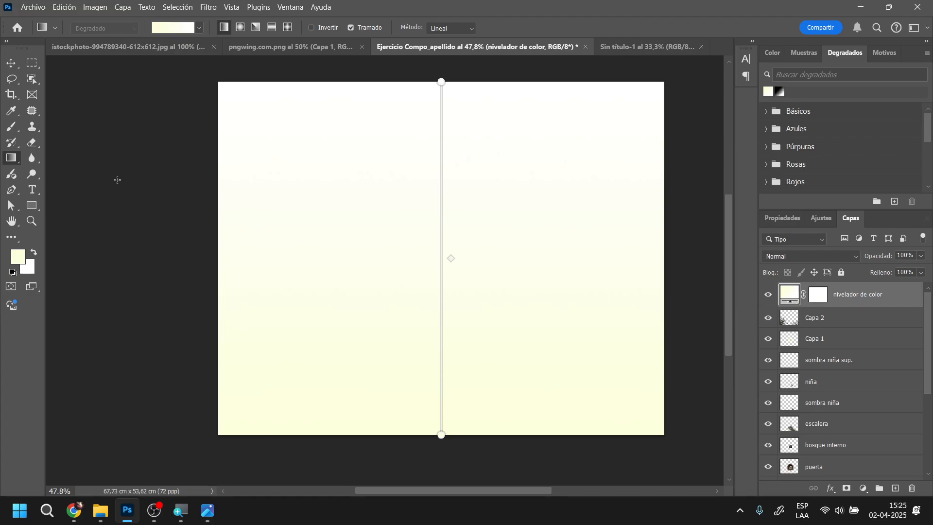
Set the foreground colour to a strong, saturated yellow
{"action": "left_click", "coordinate": [21, 263]}
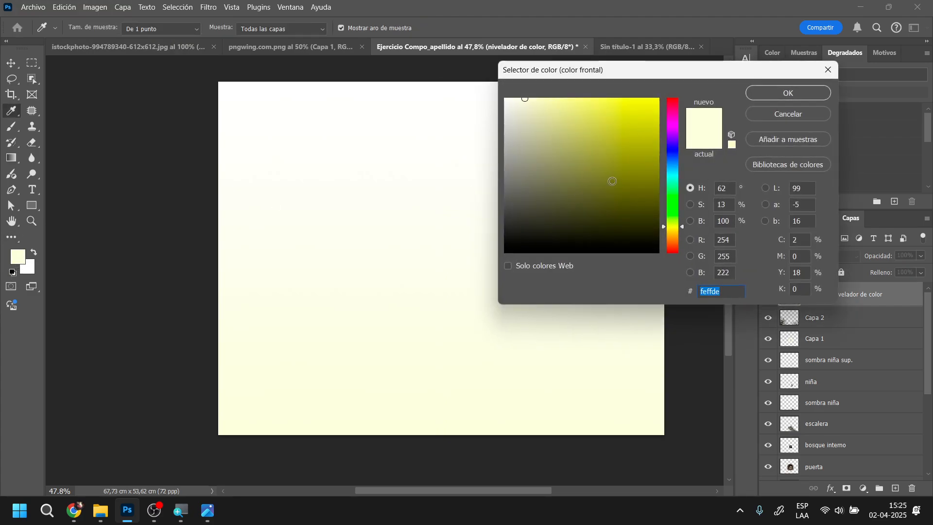
{"action": "left_click", "coordinate": [653, 117]}
{"action": "left_click", "coordinate": [803, 93]}
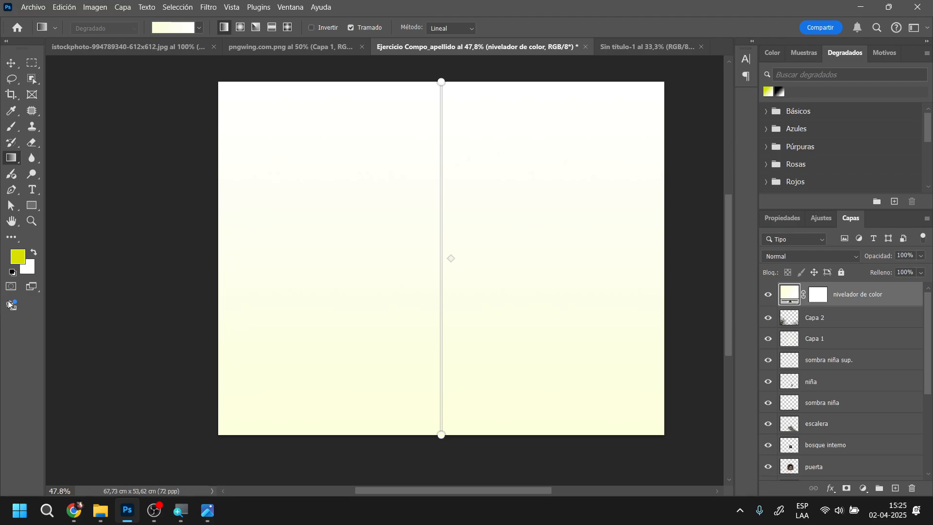
Apply the first Básicos gradient, strong yellow to white, to the "nivelador de color" layer
{"action": "left_click", "coordinate": [157, 28]}
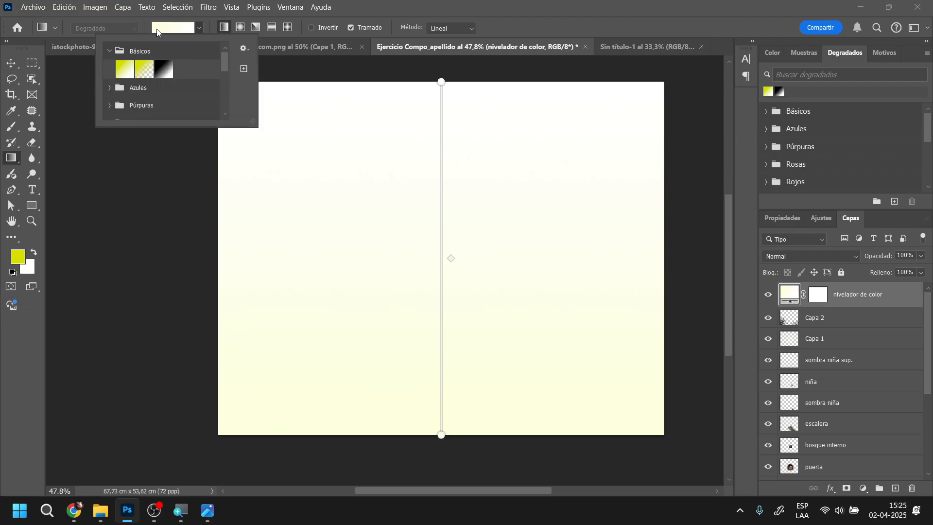
{"action": "left_click", "coordinate": [157, 28]}
{"action": "left_click", "coordinate": [156, 29]}
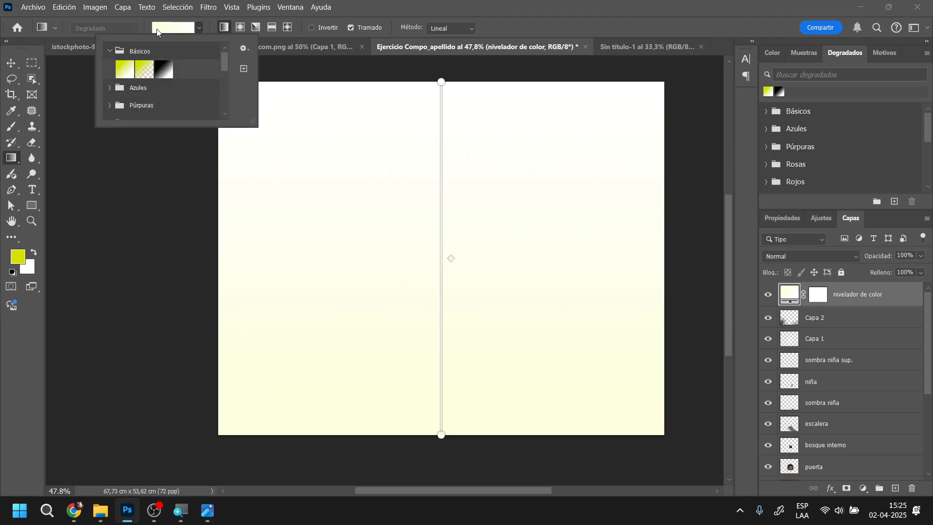
{"action": "double_click", "coordinate": [123, 69]}
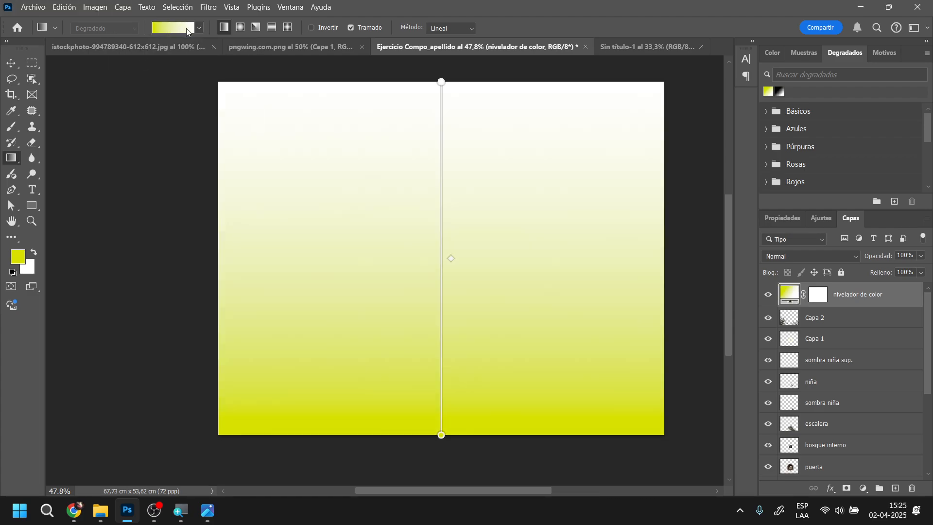
{"action": "left_click", "coordinate": [177, 29]}
{"action": "left_click", "coordinate": [182, 30]}
{"action": "left_click", "coordinate": [186, 31]}
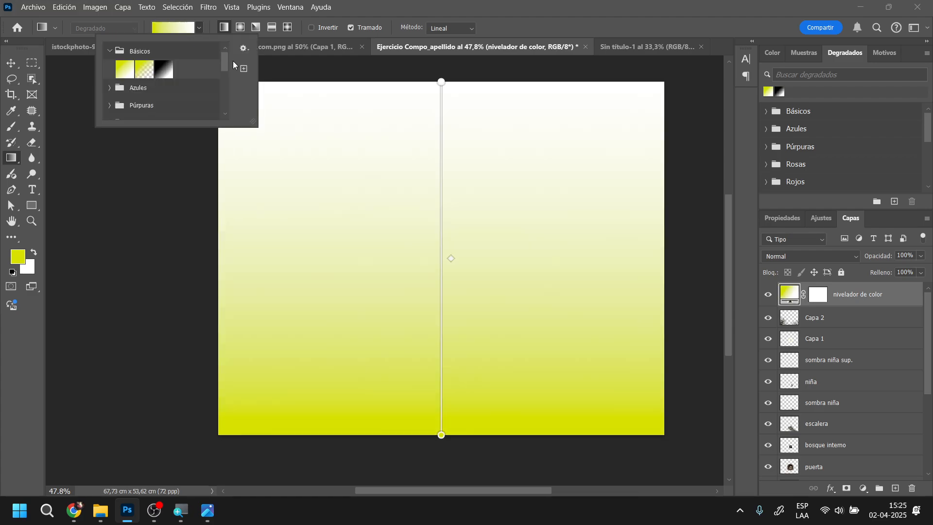
{"action": "left_click", "coordinate": [245, 47]}
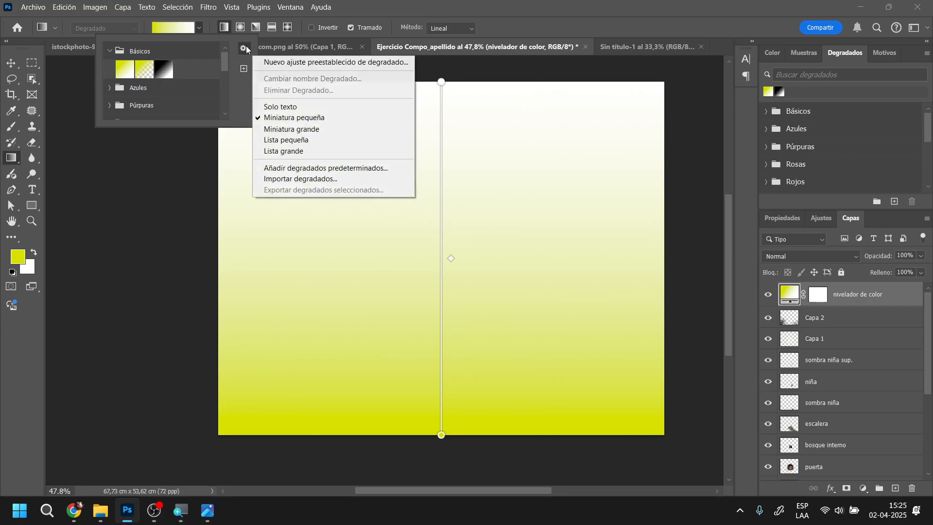
{"action": "left_click", "coordinate": [271, 62]}
{"action": "left_click", "coordinate": [610, 178]}
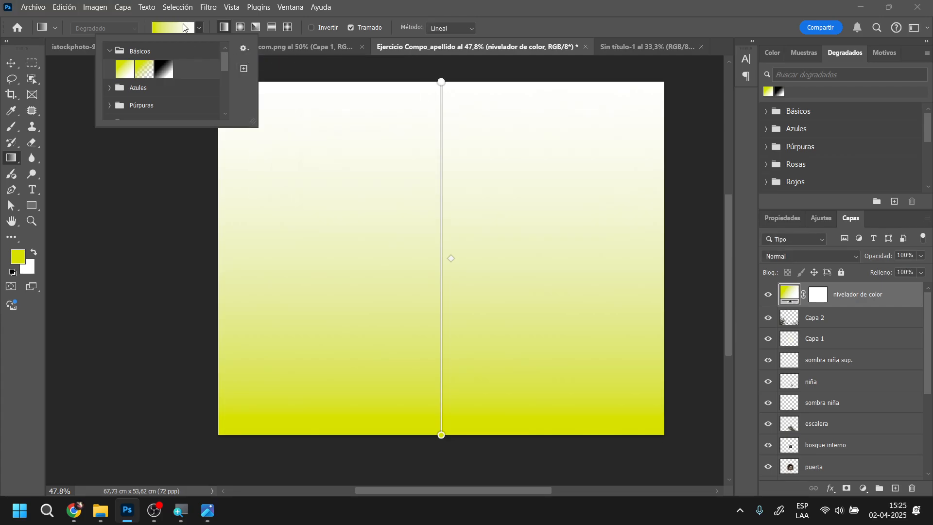
{"action": "left_click", "coordinate": [182, 25]}
{"action": "left_click", "coordinate": [180, 27]}
{"action": "left_click", "coordinate": [179, 28]}
{"action": "left_click", "coordinate": [177, 27]}
{"action": "left_click", "coordinate": [176, 28]}
{"action": "left_click", "coordinate": [175, 29]}
{"action": "left_click", "coordinate": [173, 30]}
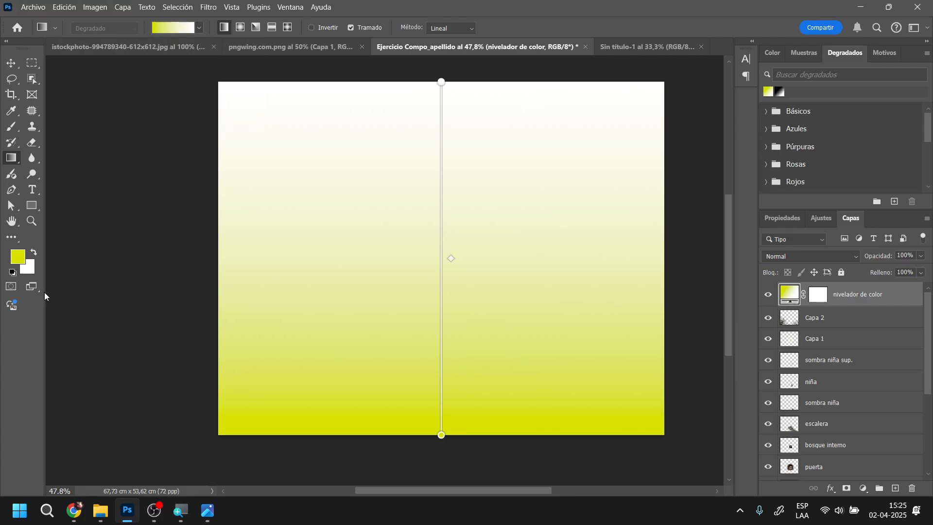
Apply the first Pasteles gradient, running from lavender to pink, to the "nivelador de color" layer
{"action": "left_click", "coordinate": [200, 29]}
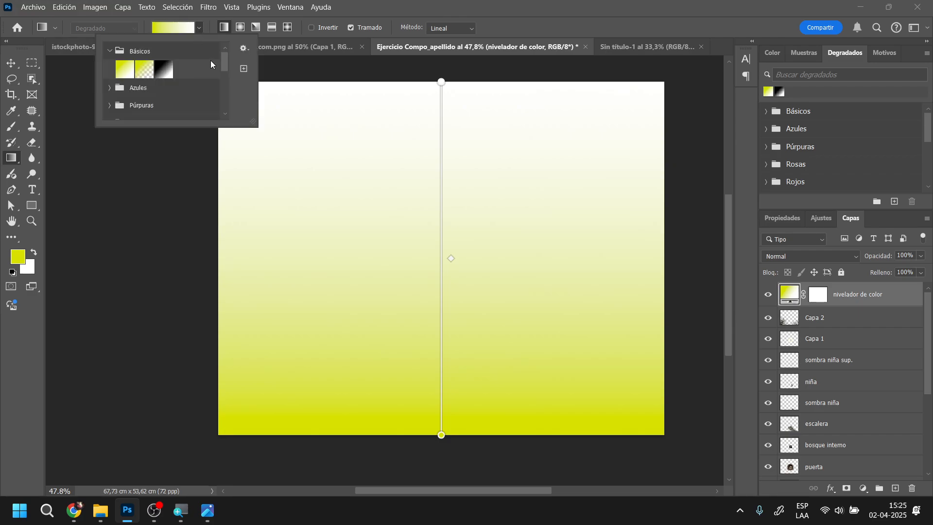
{"action": "left_click_drag", "start_coordinate": [225, 60], "coordinate": [223, 115]}
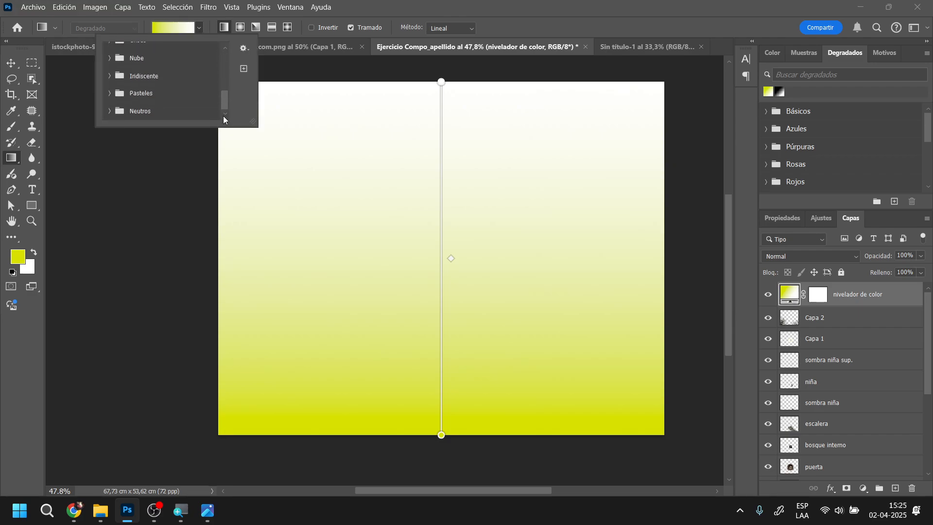
{"action": "left_click", "coordinate": [111, 92]}
{"action": "double_click", "coordinate": [125, 107]}
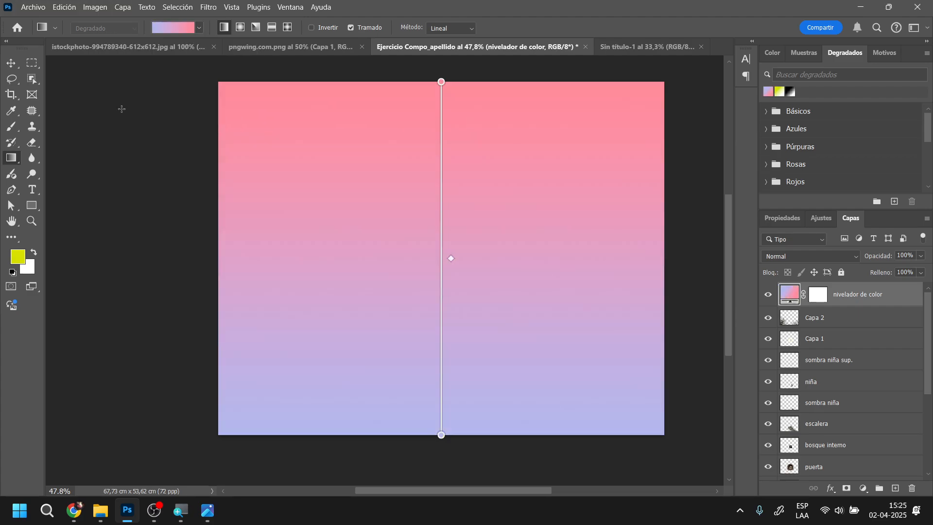
{"action": "left_click", "coordinate": [170, 29]}
{"action": "left_click", "coordinate": [169, 29]}
{"action": "left_click", "coordinate": [878, 57]}
{"action": "left_click", "coordinate": [841, 55]}
{"action": "left_click", "coordinate": [810, 56]}
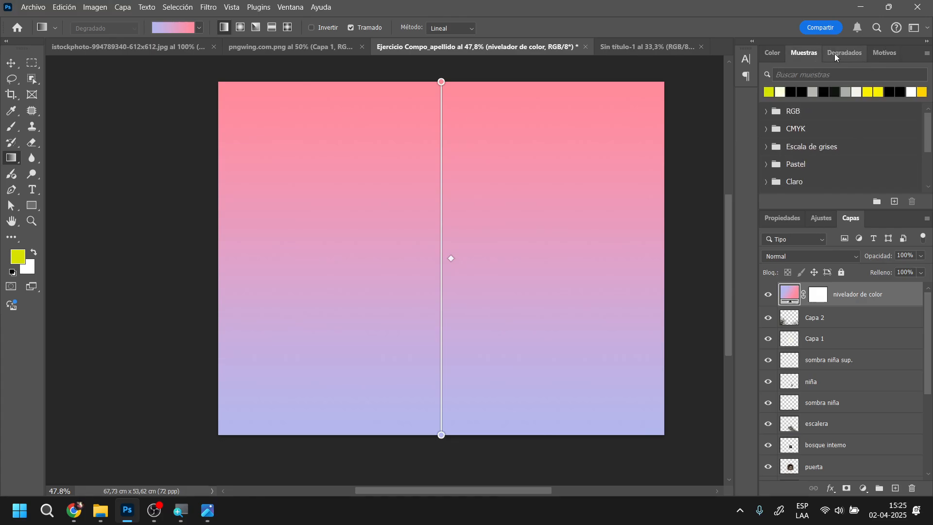
{"action": "left_click", "coordinate": [835, 53]}
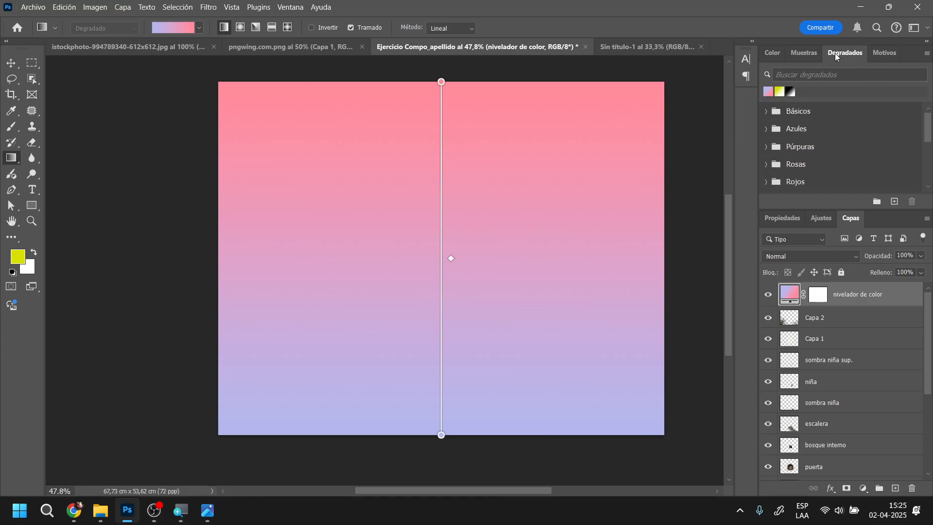
{"action": "double_click", "coordinate": [790, 293]}
{"action": "left_click", "coordinate": [417, 119]}
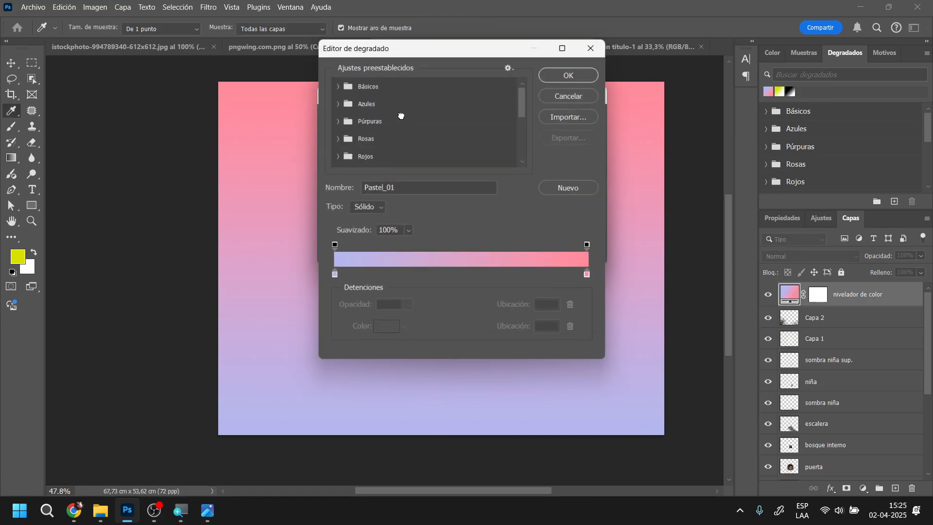
{"action": "left_click", "coordinate": [588, 95]}
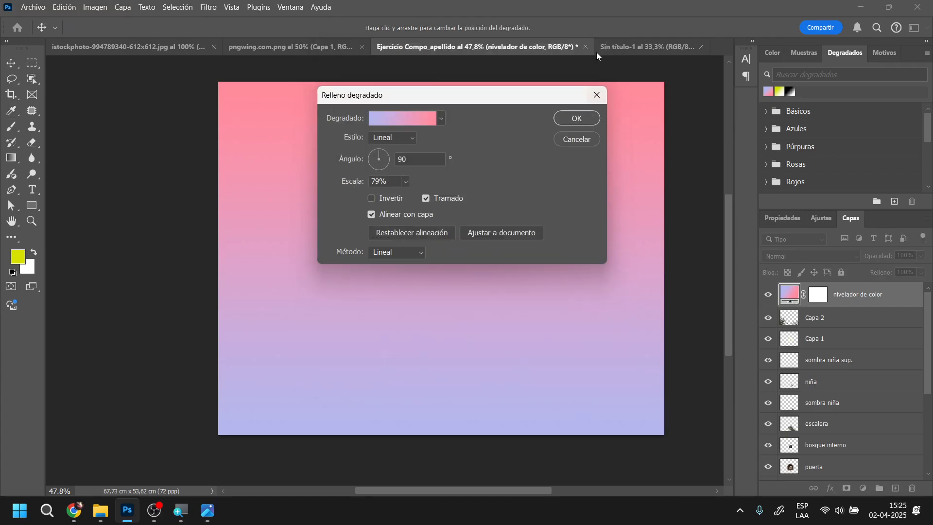
{"action": "left_click", "coordinate": [604, 102]}
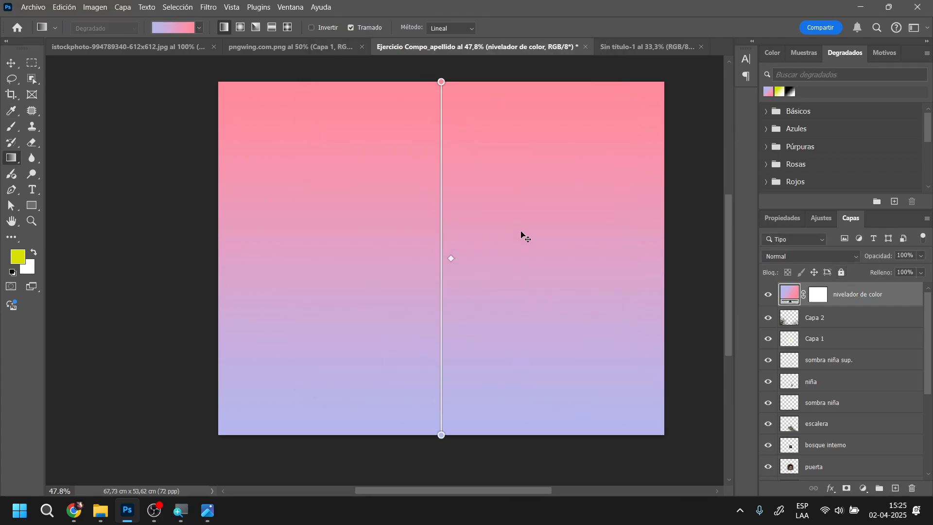
Undo the three gradient fills applied to the "nivelador de color" layer
{"action": "key", "text": "ctrl+z"}
{"action": "key", "text": "ctrl+z"}
{"action": "key", "text": "ctrl+z"}
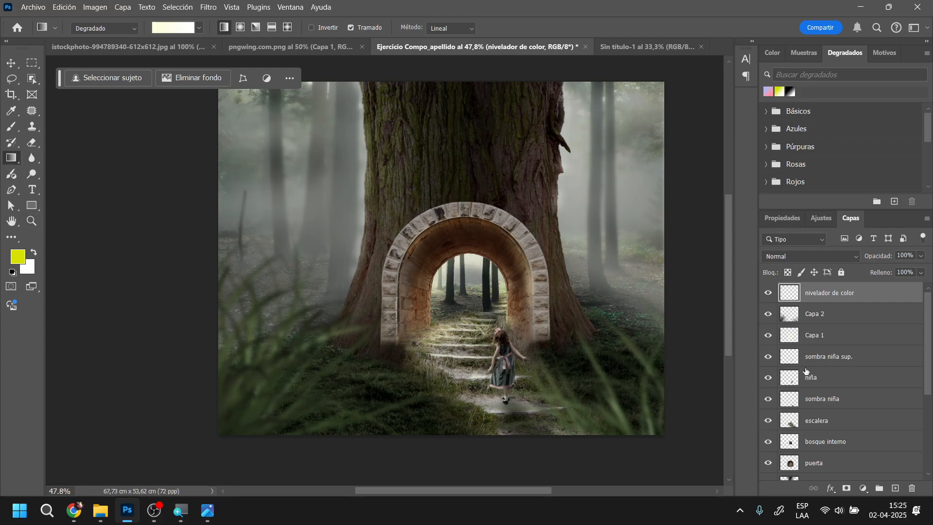
Draw a linear pale yellow to white gradient diagonally across the canvas from its upper-left to its lower-right corner area
{"action": "left_click_drag", "start_coordinate": [260, 115], "coordinate": [636, 398]}
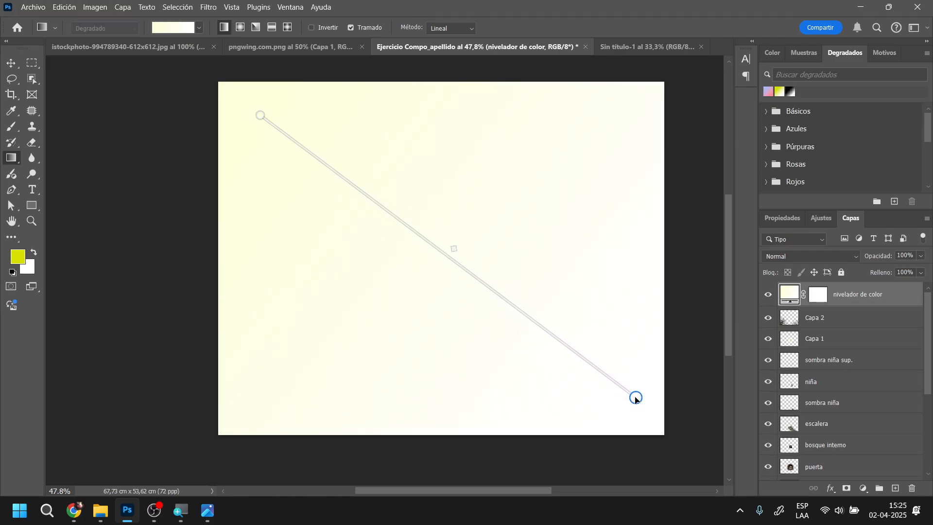
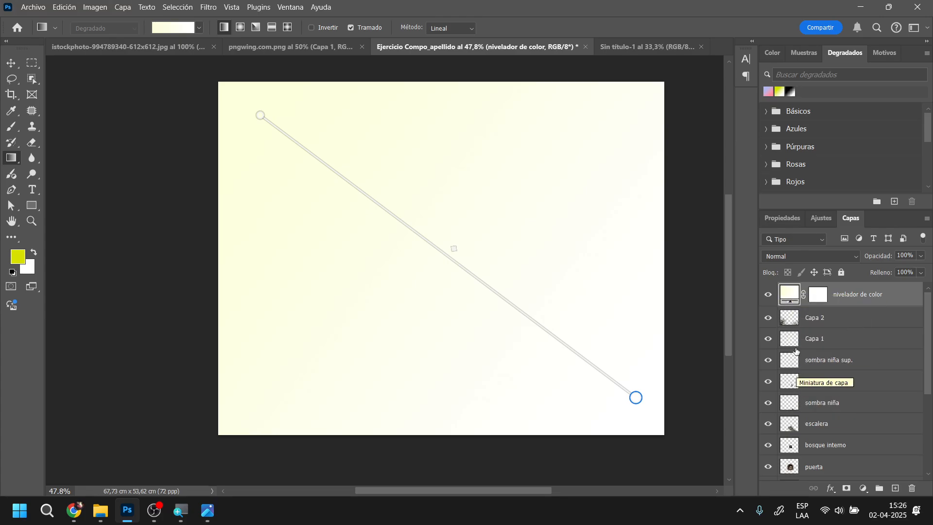
Set the gradient fill of the "nivelador de color" layer to an angle of 71,62° and a scale of 100%
{"action": "left_click_drag", "start_coordinate": [791, 304], "coordinate": [793, 305]}
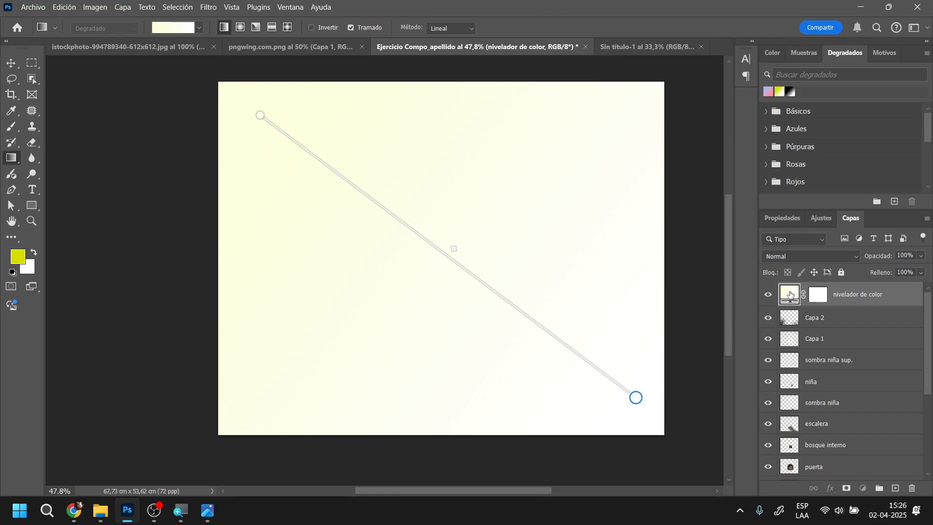
{"action": "double_click", "coordinate": [790, 295]}
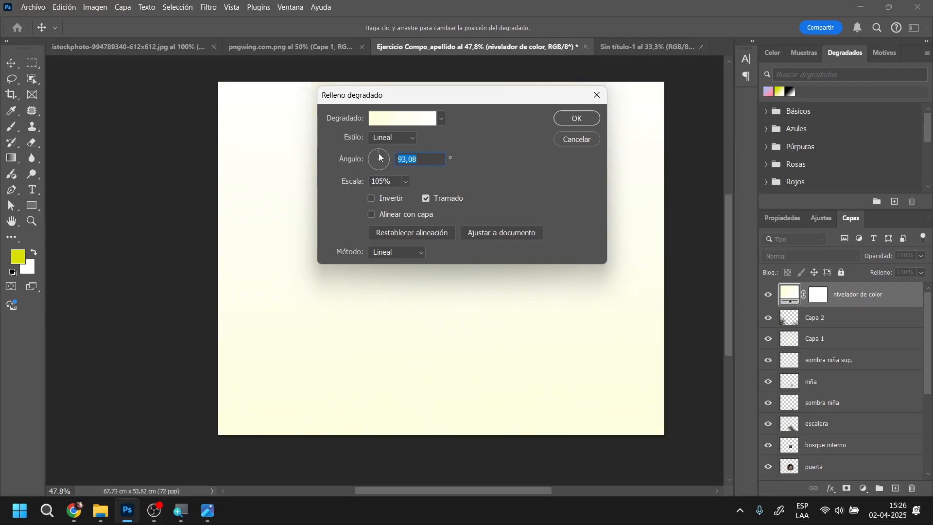
{"action": "left_click_drag", "start_coordinate": [379, 157], "coordinate": [381, 160]}
{"action": "left_click", "coordinate": [405, 181]}
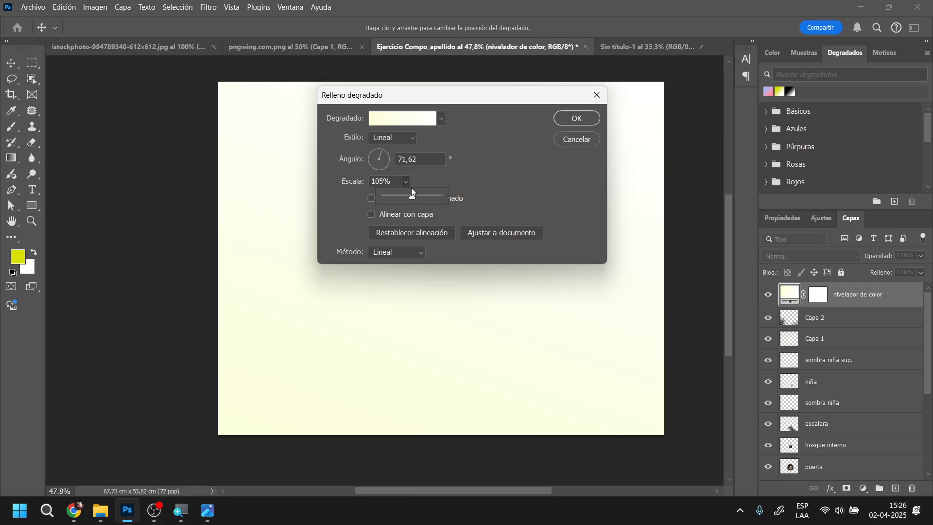
{"action": "mouse_move", "coordinate": [422, 194]}
{"action": "left_mouse_down"}
{"action": "mouse_move", "coordinate": [433, 195]}
{"action": "mouse_move", "coordinate": [399, 194]}
{"action": "mouse_move", "coordinate": [410, 194]}
{"action": "left_mouse_up"}
{"action": "left_click", "coordinate": [360, 181]}
{"action": "key", "text": "Return"}
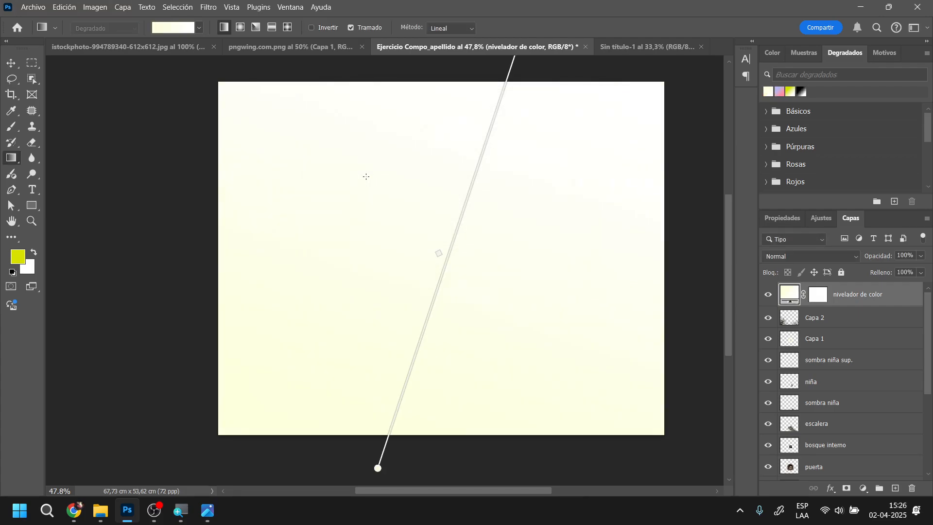
Set the "nivelador de color" gradient's angle to 103,83° and recolour its starting stop deep blue with hue 229
{"action": "double_click", "coordinate": [790, 295]}
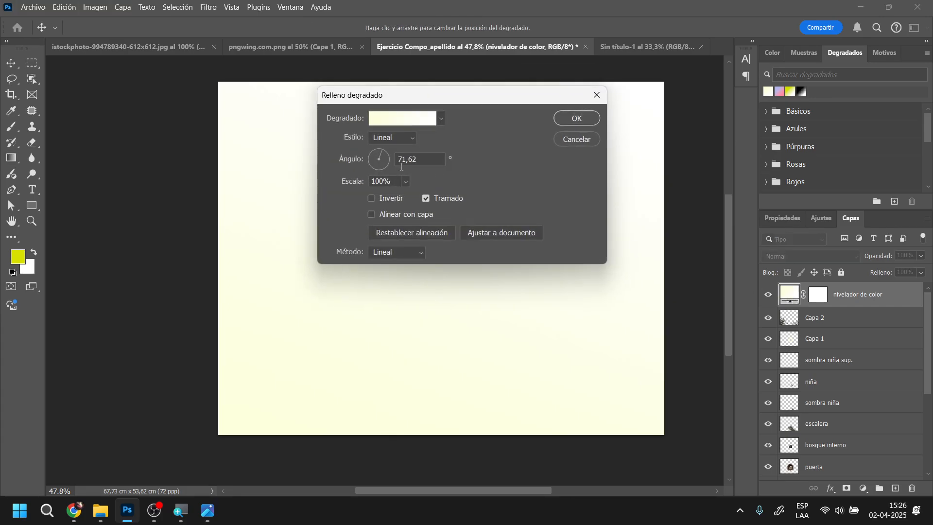
{"action": "left_click", "coordinate": [377, 153]}
{"action": "left_click", "coordinate": [396, 118]}
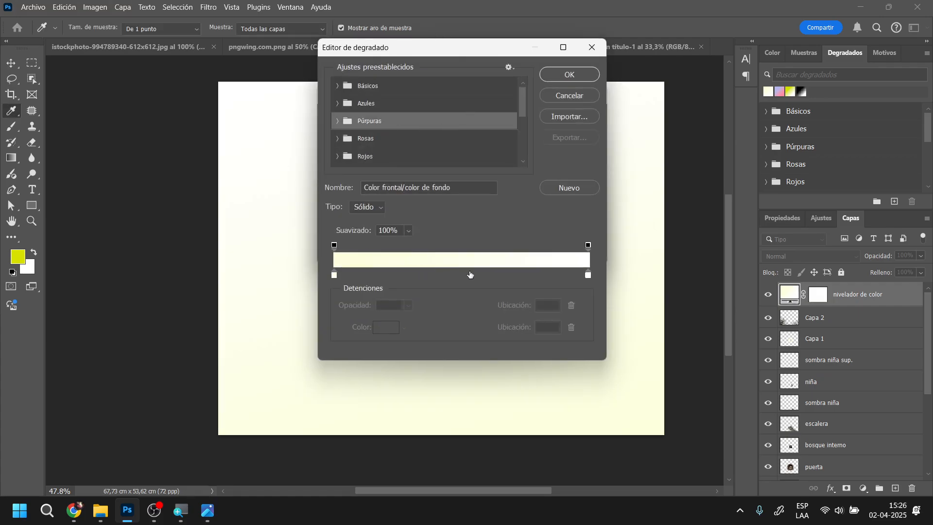
{"action": "left_click", "coordinate": [334, 275]}
{"action": "left_click", "coordinate": [388, 328]}
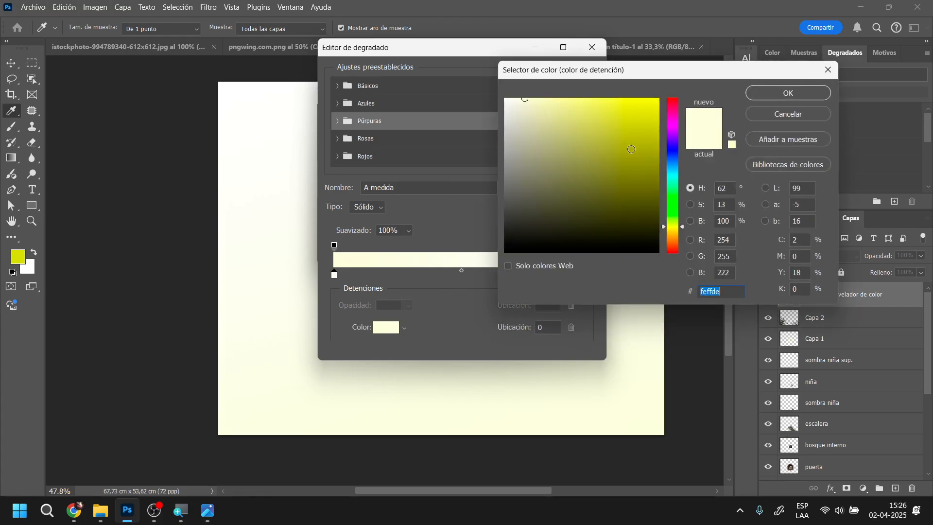
{"action": "left_click", "coordinate": [675, 146]}
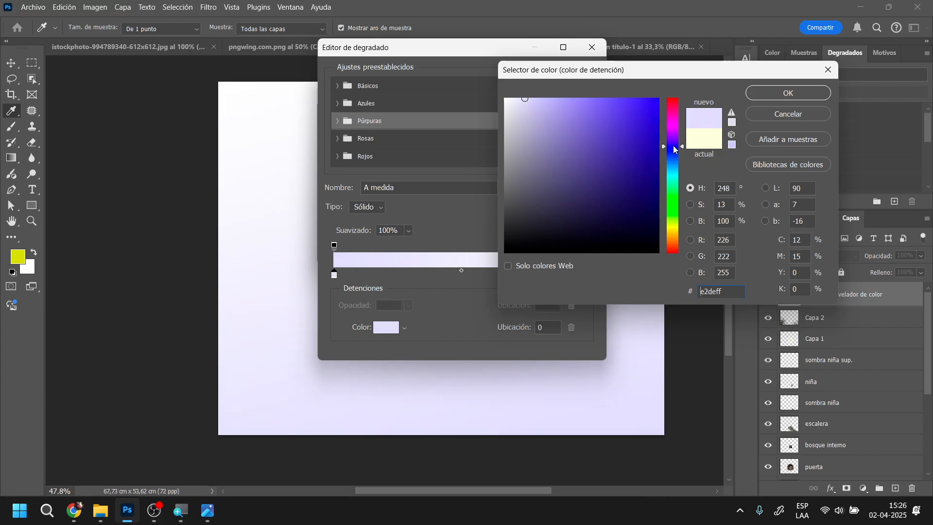
{"action": "left_click", "coordinate": [675, 153]}
{"action": "left_click_drag", "start_coordinate": [654, 104], "coordinate": [656, 155]}
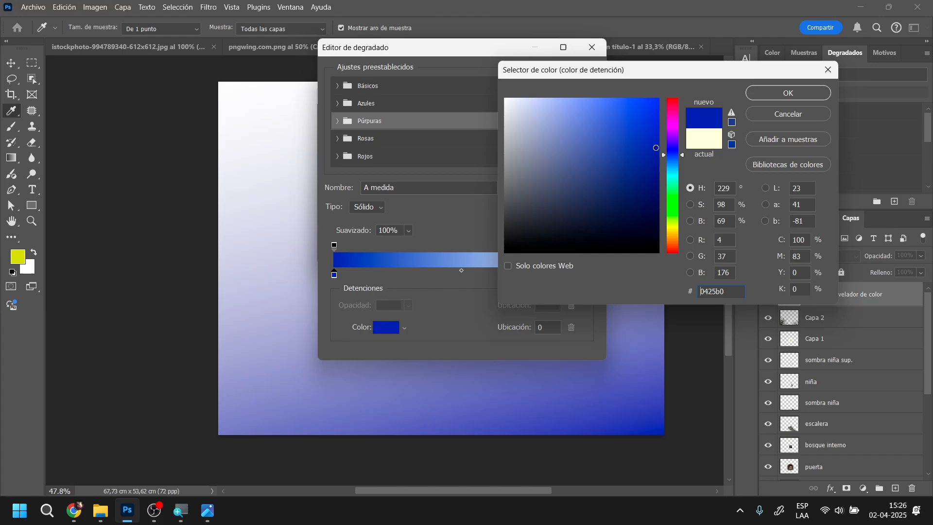
{"action": "left_click", "coordinate": [789, 94]}
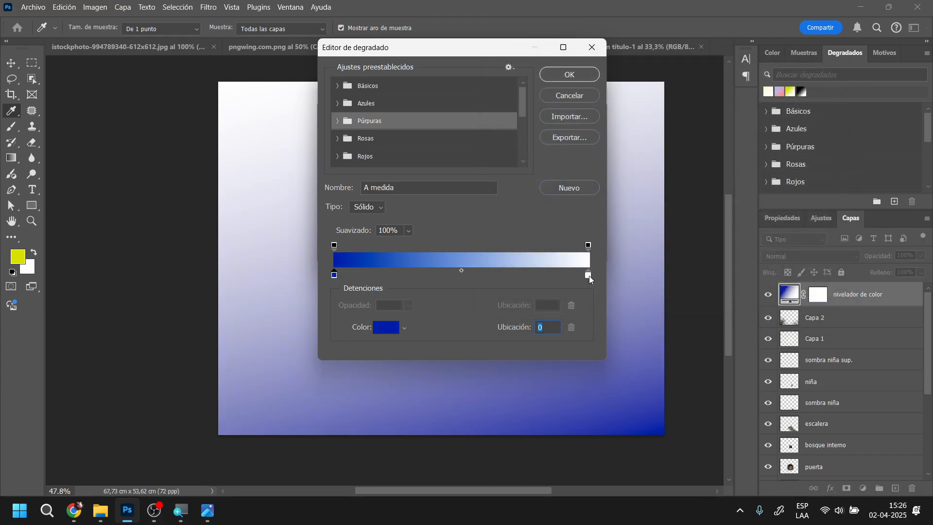
Recolour the gradient's white end stop vivid magenta-purple and accept the edited gradient fill
{"action": "left_click", "coordinate": [589, 275]}
{"action": "left_click", "coordinate": [396, 329]}
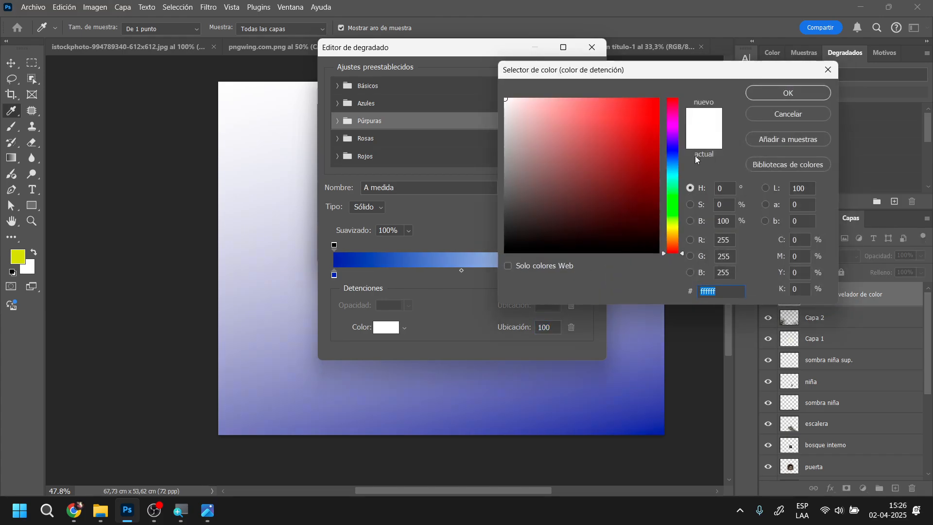
{"action": "left_click", "coordinate": [676, 130]}
{"action": "mouse_move", "coordinate": [635, 174]}
{"action": "left_mouse_down"}
{"action": "mouse_move", "coordinate": [650, 166]}
{"action": "mouse_move", "coordinate": [658, 120]}
{"action": "left_mouse_up"}
{"action": "left_click", "coordinate": [780, 93]}
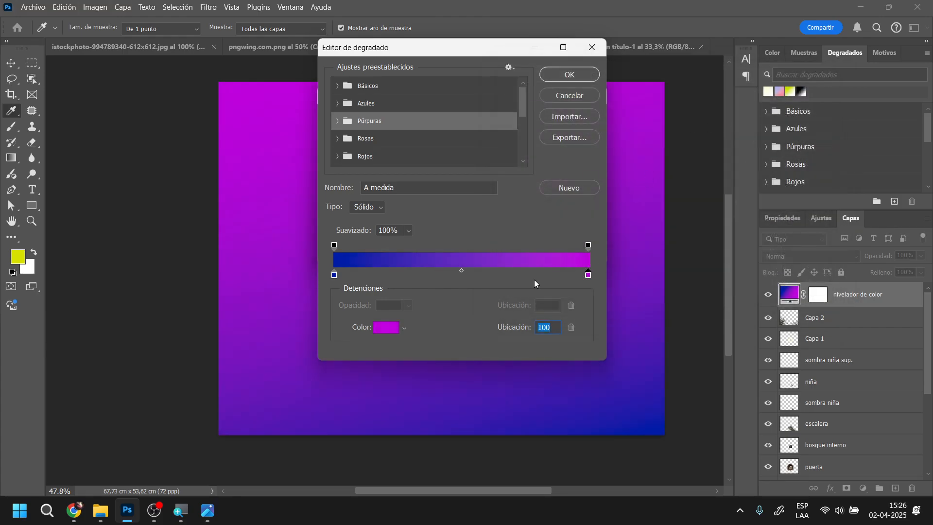
{"action": "left_click", "coordinate": [577, 75]}
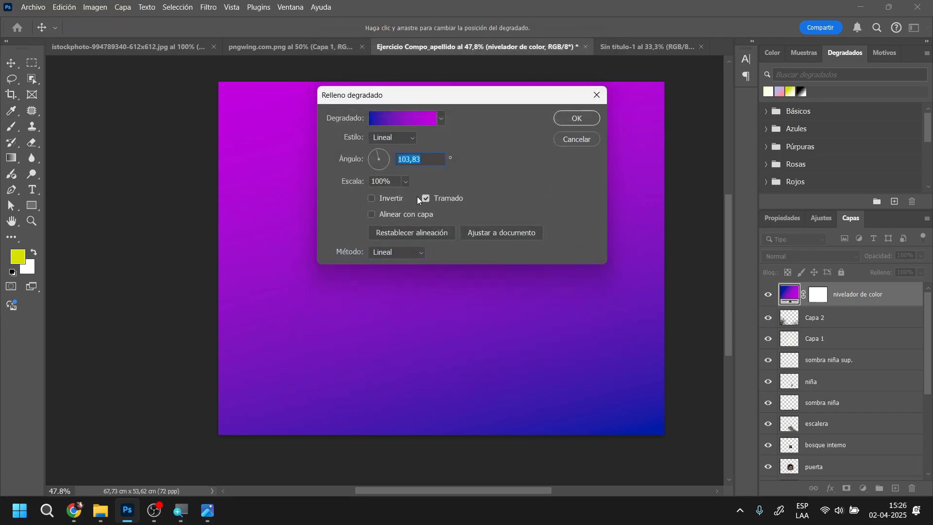
{"action": "left_click", "coordinate": [574, 118]}
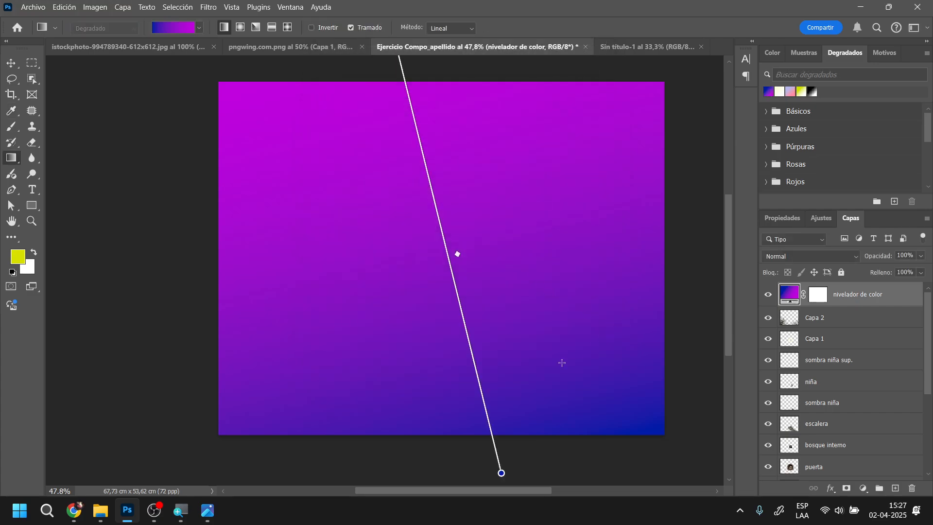
Shorten the gradient on the canvas by moving both endpoints inside the image, and shift its midpoint toward the blue end
{"action": "left_click_drag", "start_coordinate": [500, 471], "coordinate": [485, 415]}
{"action": "scroll", "coordinate": [580, 365], "scroll_direction": "up", "scroll_amount": 3}
{"action": "left_click_drag", "start_coordinate": [397, 107], "coordinate": [440, 200]}
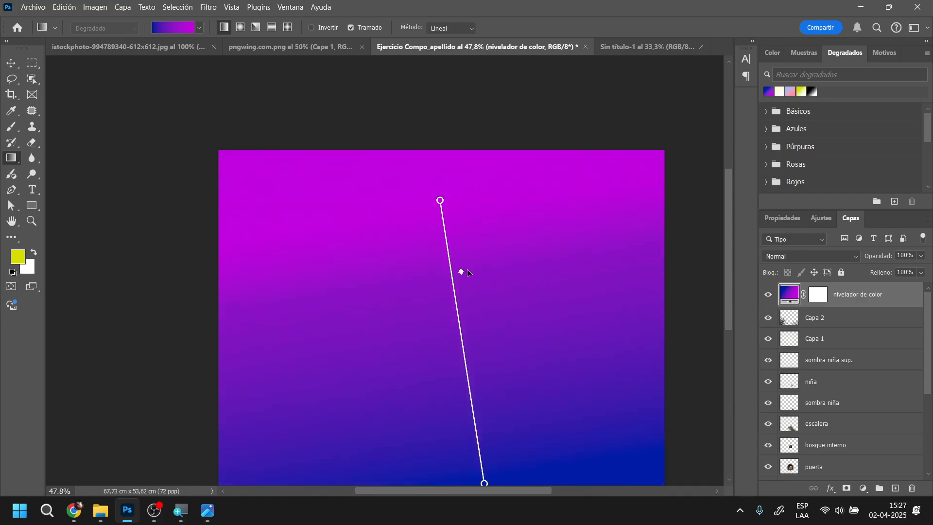
{"action": "left_click_drag", "start_coordinate": [467, 270], "coordinate": [487, 341]}
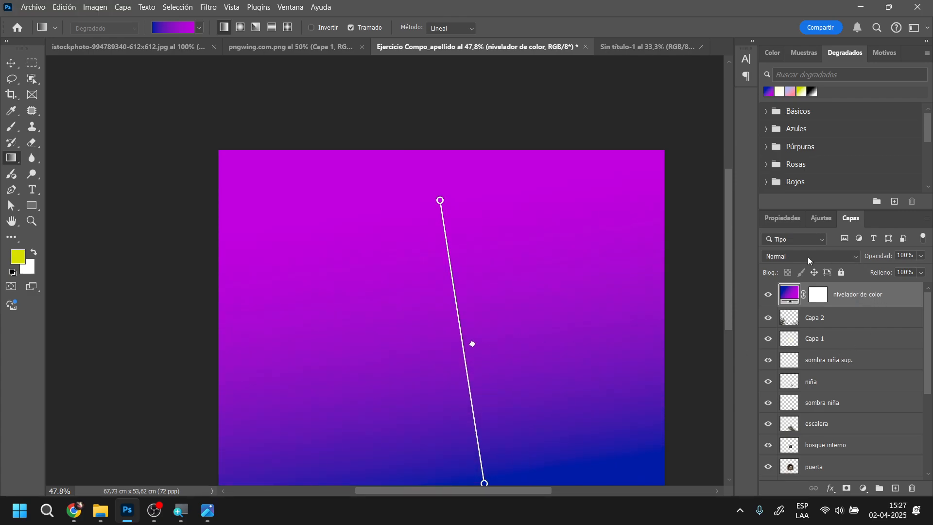
Set the "nivelador de color" layer's blend mode to Trama and its opacity to 39%
{"action": "scroll", "coordinate": [431, 372], "scroll_direction": "down", "scroll_amount": 2}
{"action": "left_click", "coordinate": [851, 258]}
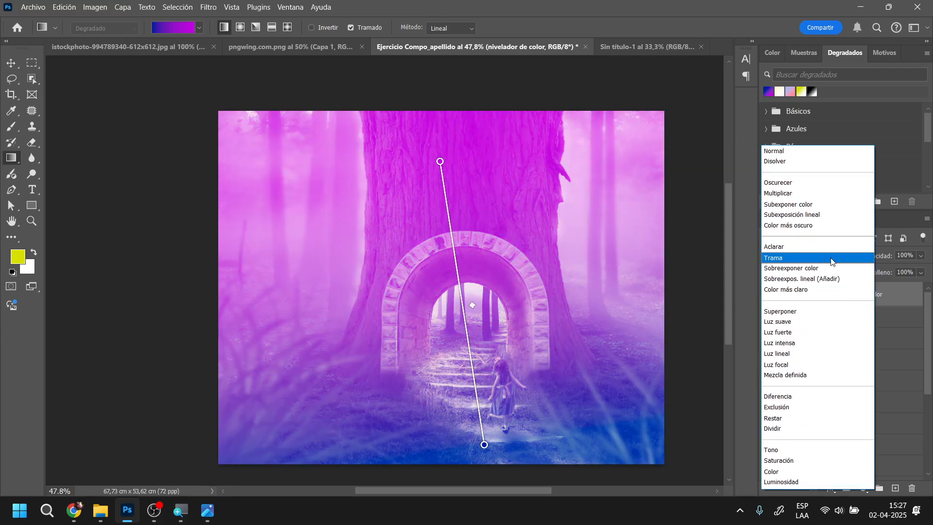
{"action": "left_click", "coordinate": [831, 259]}
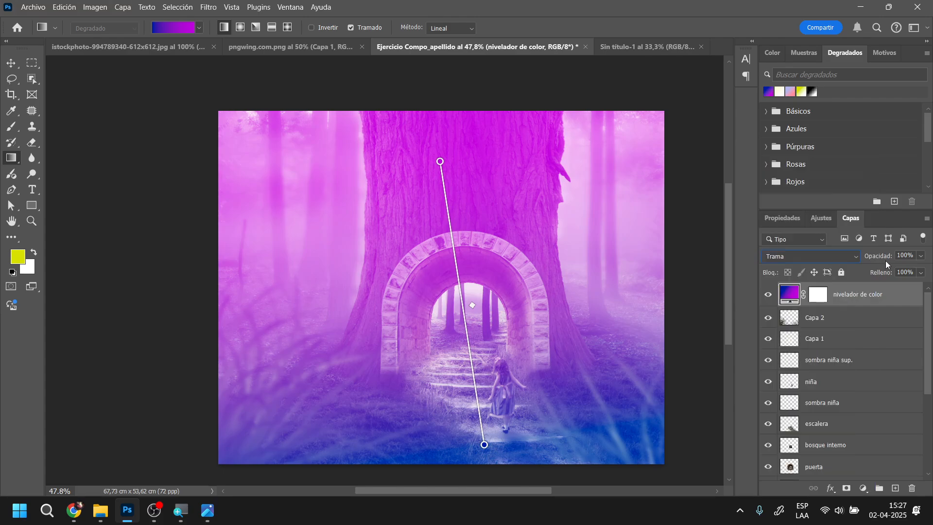
{"action": "left_click_drag", "start_coordinate": [886, 260], "coordinate": [852, 264]}
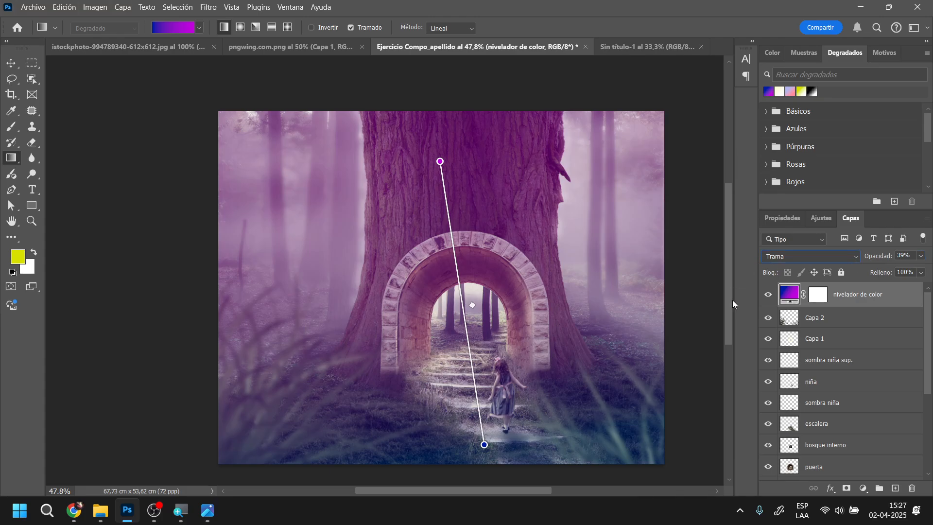
Add a new top layer and draw a short linear gradient on it with the lavender-to-peach preset
{"action": "left_click", "coordinate": [895, 488]}
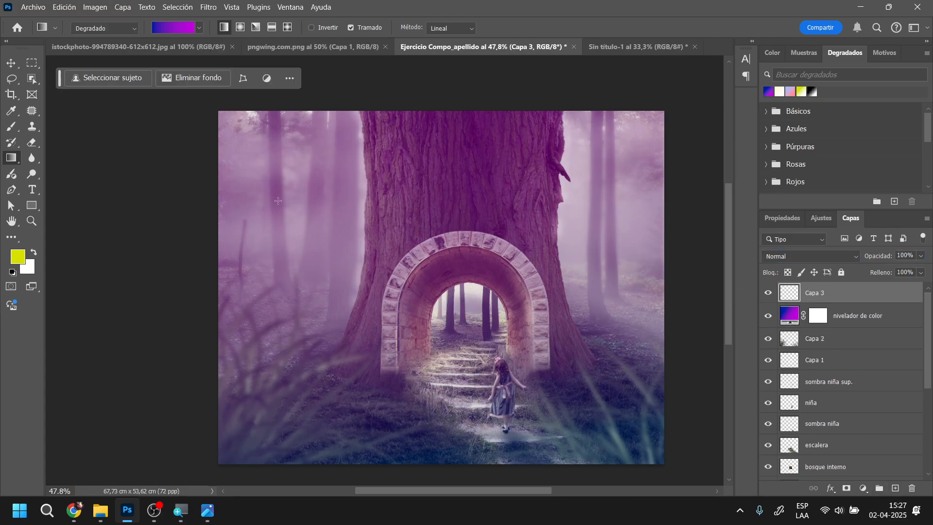
{"action": "left_click", "coordinate": [168, 24]}
{"action": "left_click", "coordinate": [167, 24]}
{"action": "left_click", "coordinate": [167, 23]}
{"action": "left_click", "coordinate": [179, 107]}
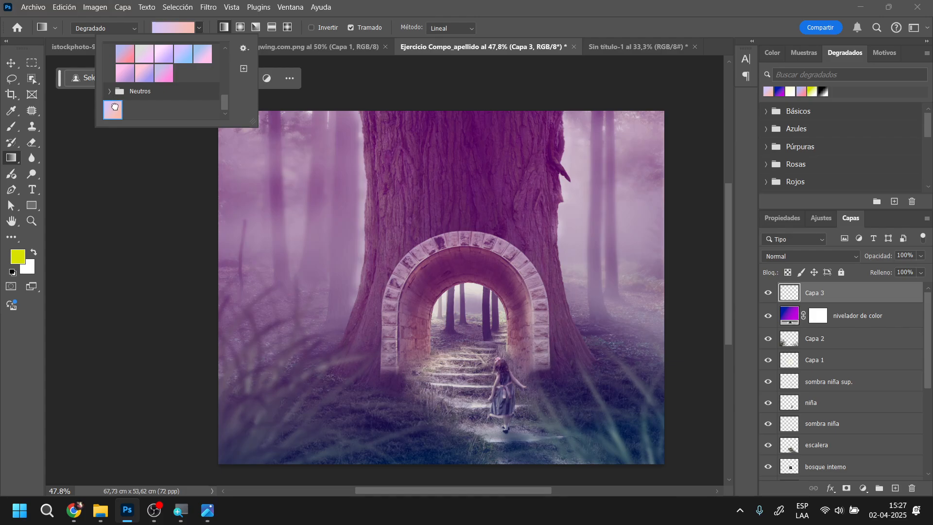
{"action": "double_click", "coordinate": [114, 108]}
{"action": "left_click_drag", "start_coordinate": [371, 162], "coordinate": [320, 151]}
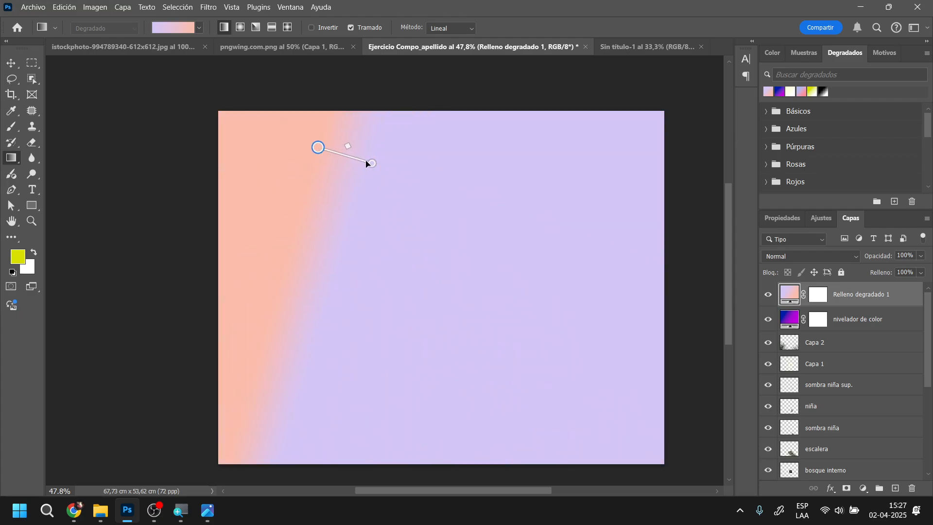
Stretch the new gradient so peach starts at the trunk's left edge and lavender ends just below the girl's feet
{"action": "left_click_drag", "start_coordinate": [372, 163], "coordinate": [423, 430]}
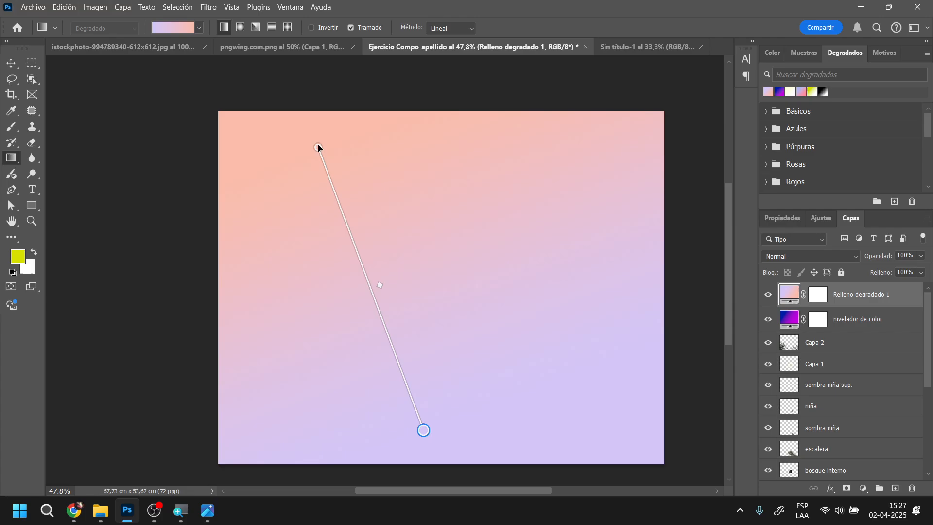
{"action": "left_click_drag", "start_coordinate": [318, 147], "coordinate": [373, 206]}
{"action": "left_click_drag", "start_coordinate": [423, 430], "coordinate": [519, 442]}
Try Subexposición lineal on the "Relleno degradado 1" layer, and settle on Superponer with 11% opacity and 63% fill
{"action": "left_click", "coordinate": [859, 257]}
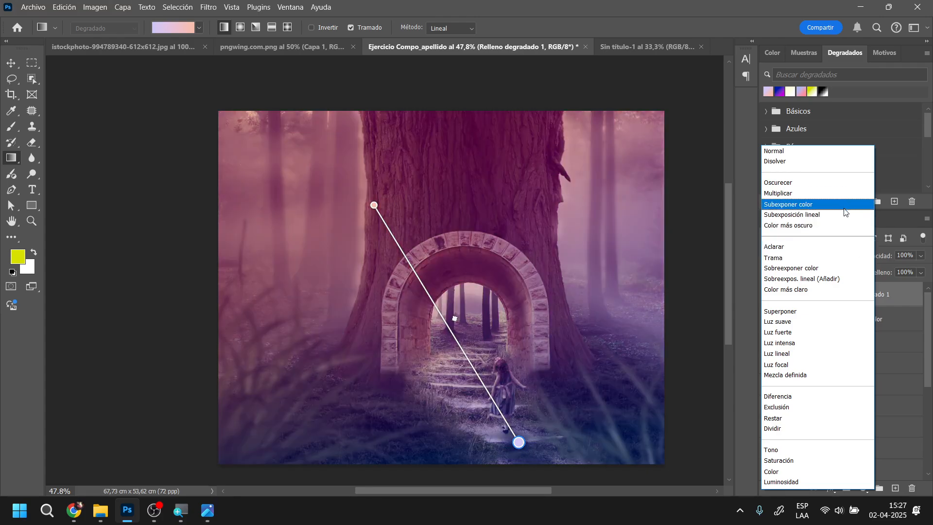
{"action": "left_click", "coordinate": [845, 213]}
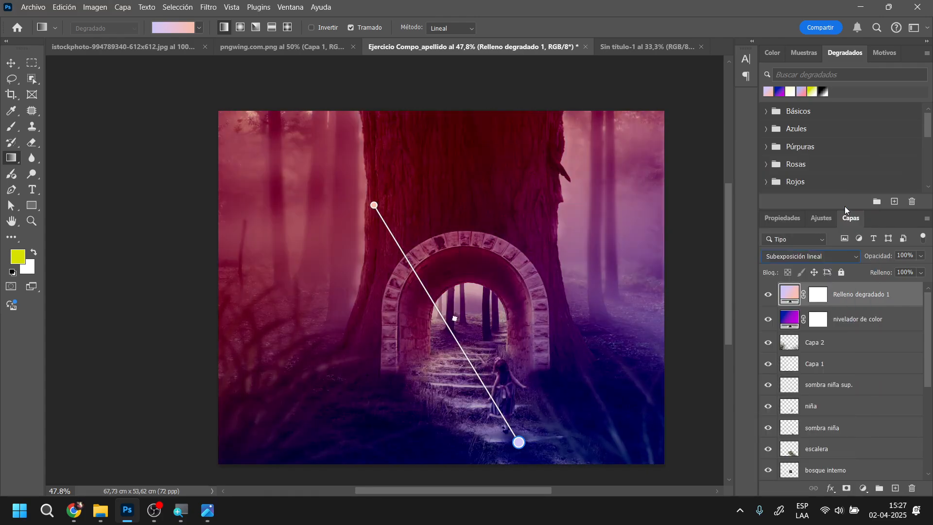
{"action": "left_click", "coordinate": [858, 259]}
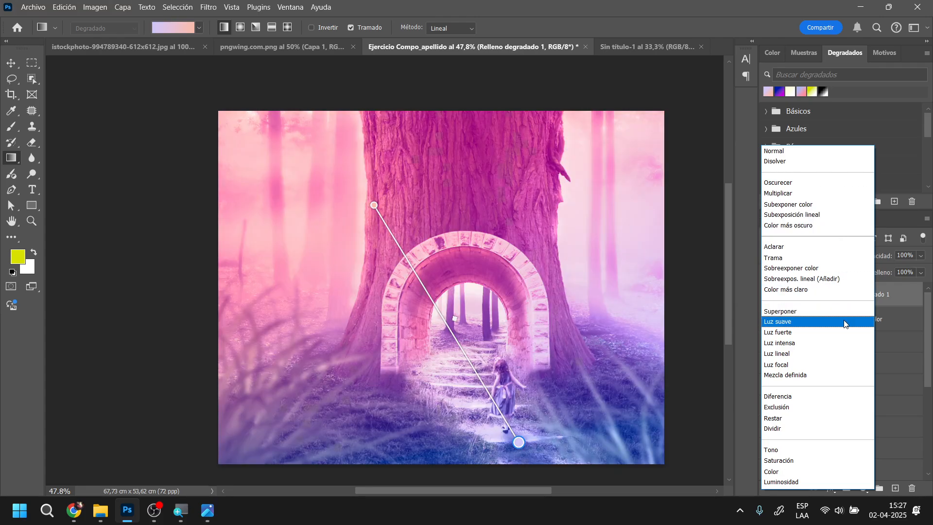
{"action": "left_click", "coordinate": [846, 311]}
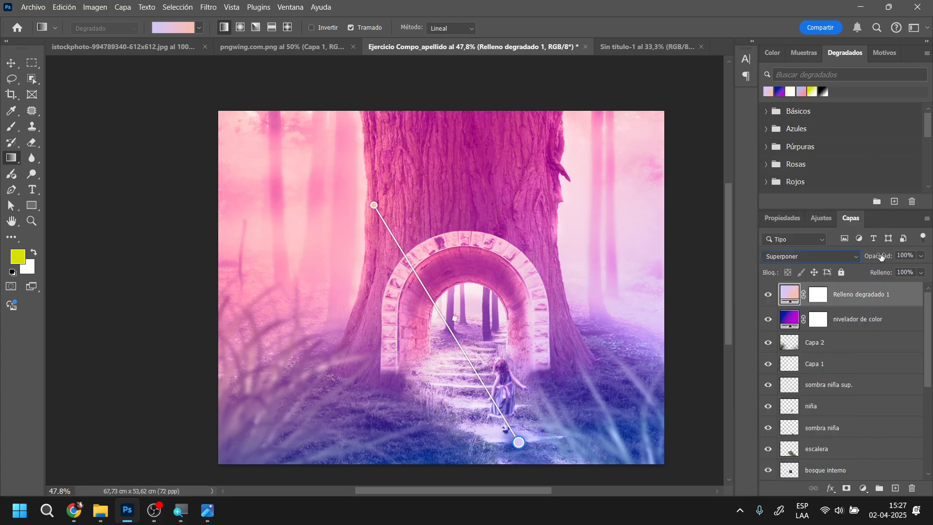
{"action": "left_click_drag", "start_coordinate": [881, 256], "coordinate": [818, 268]}
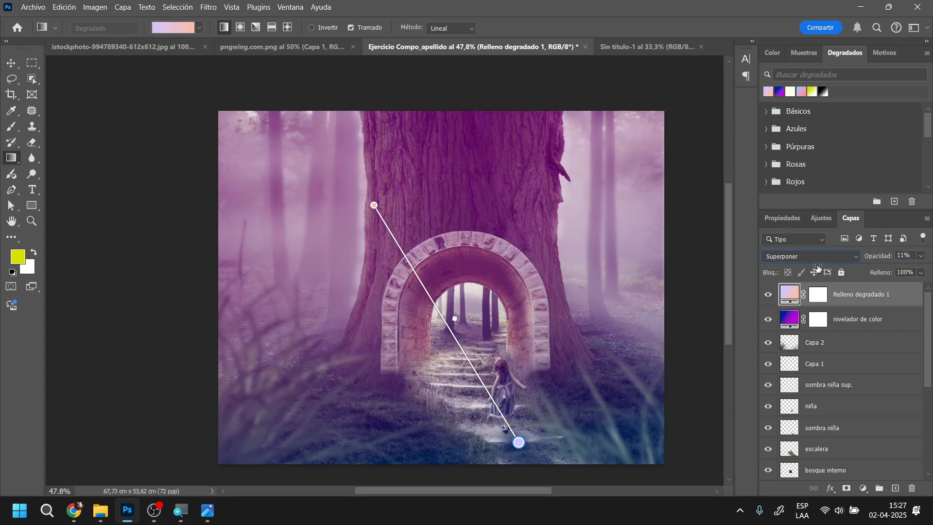
{"action": "left_click_drag", "start_coordinate": [881, 274], "coordinate": [858, 279]}
{"action": "left_click", "coordinate": [11, 63]}
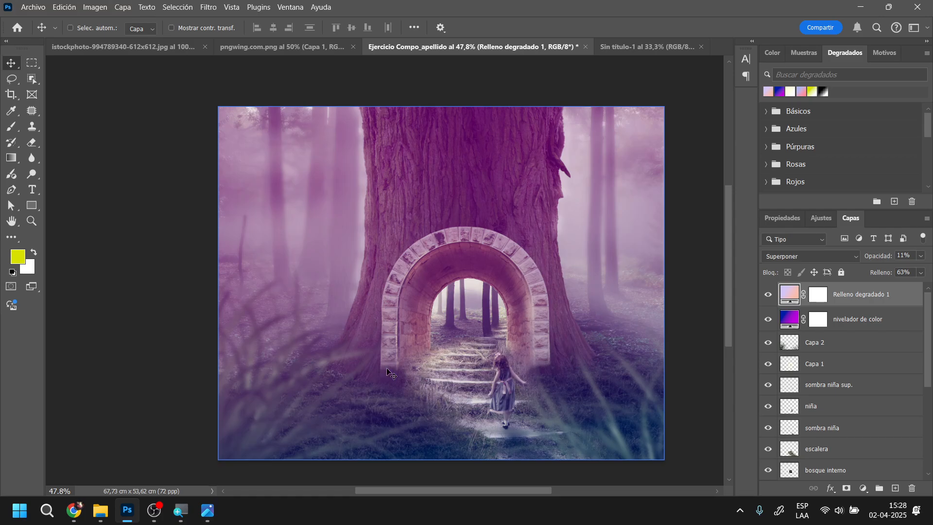
{"action": "scroll", "coordinate": [389, 367], "scroll_direction": "down", "scroll_amount": 2}
{"action": "scroll", "coordinate": [403, 355], "scroll_direction": "up", "scroll_amount": 1}
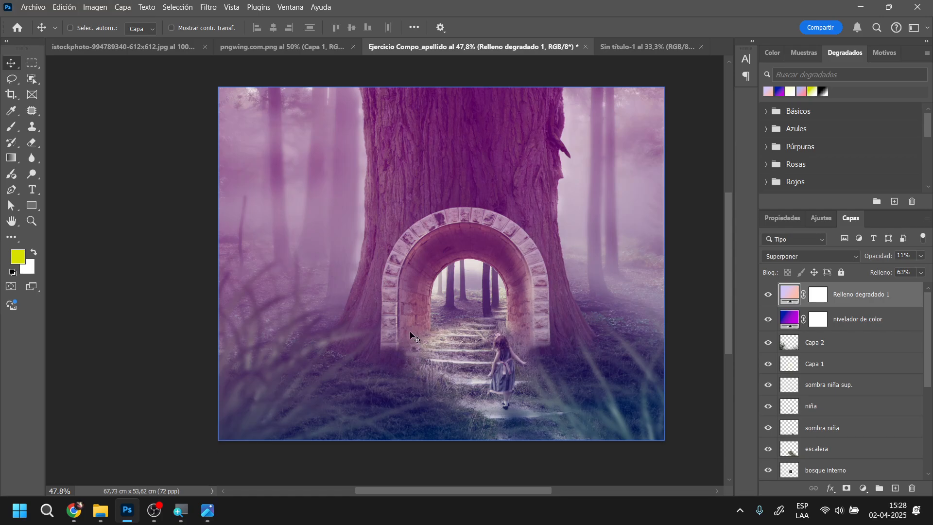
{"action": "scroll", "coordinate": [411, 336], "scroll_direction": "down", "scroll_amount": 1}
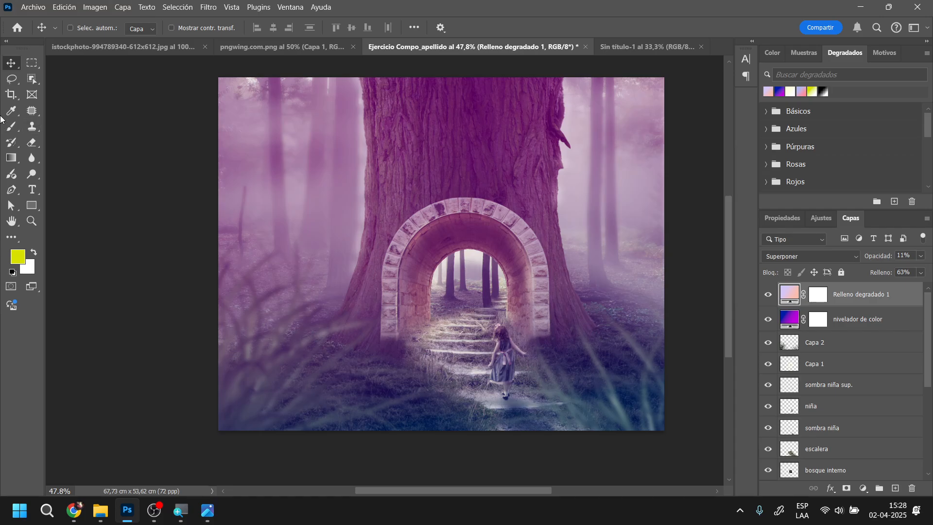
{"action": "left_click", "coordinate": [230, 333], "text": "ctrl"}
Try the recent blue-to-magenta gradient on the "Relleno degradado 1" layer and undo it
{"action": "left_click", "coordinate": [11, 158]}
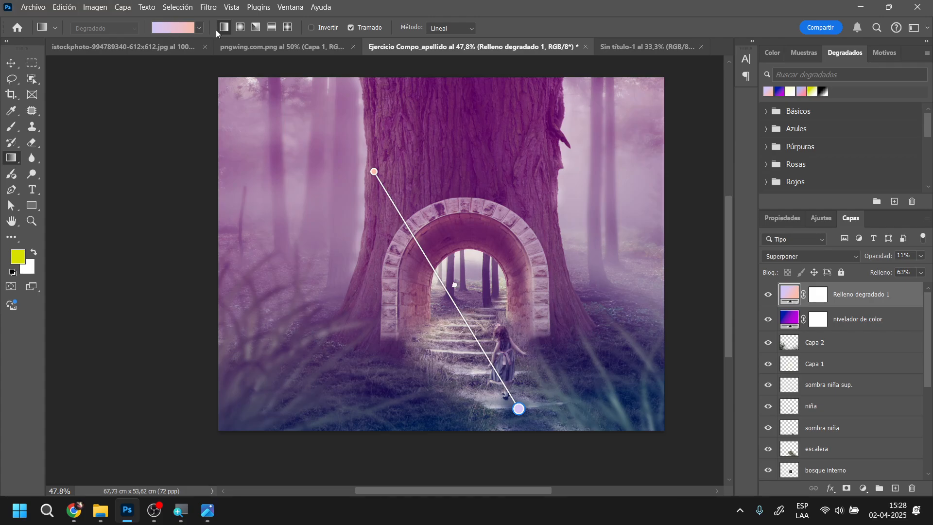
{"action": "left_click", "coordinate": [779, 93]}
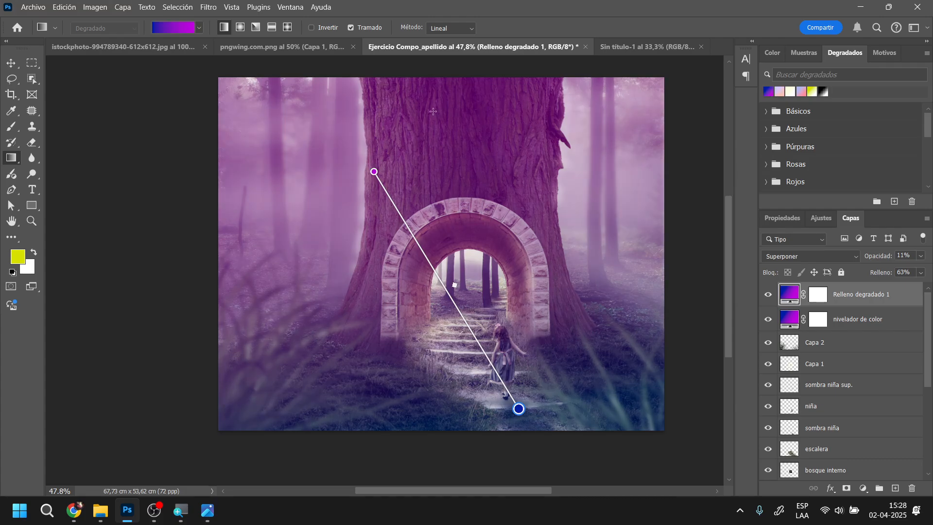
{"action": "key", "text": "ctrl+z"}
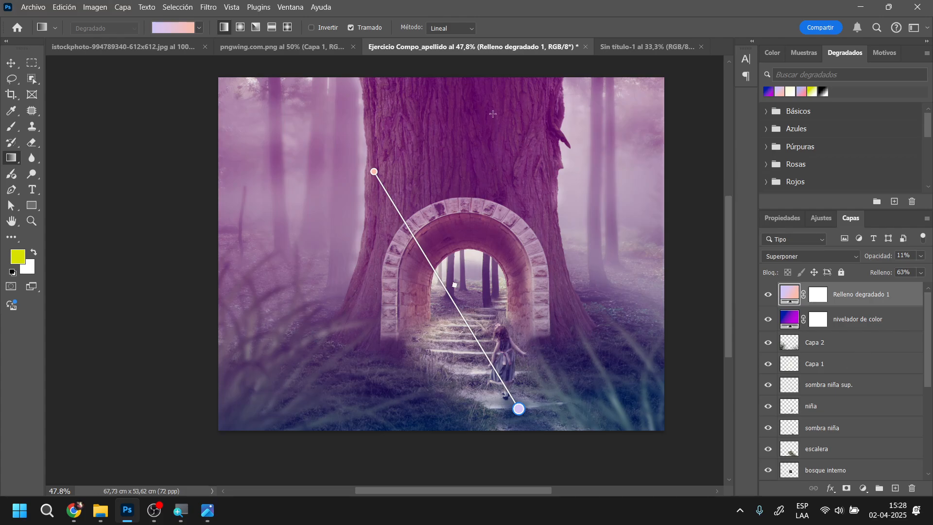
Draw a diagonal lavender-to-peach linear gradient on a new top layer, and recolor its lavender stop dark navy blue
{"action": "left_click", "coordinate": [895, 488]}
{"action": "left_click_drag", "start_coordinate": [349, 117], "coordinate": [502, 385]}
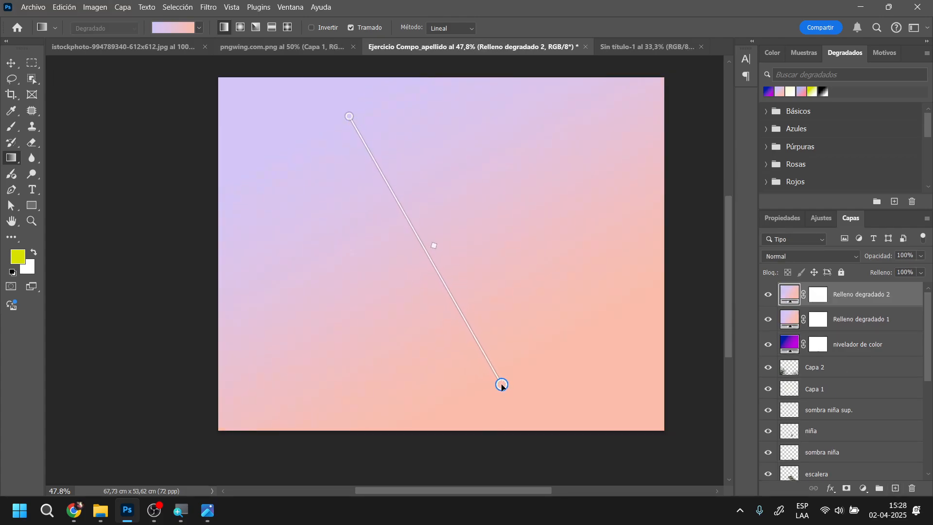
{"action": "double_click", "coordinate": [788, 294]}
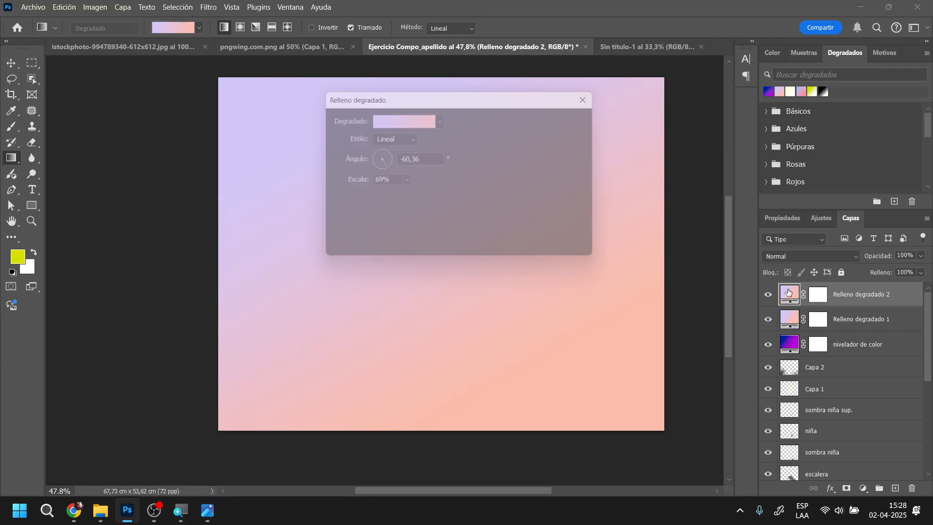
{"action": "left_click", "coordinate": [396, 119]}
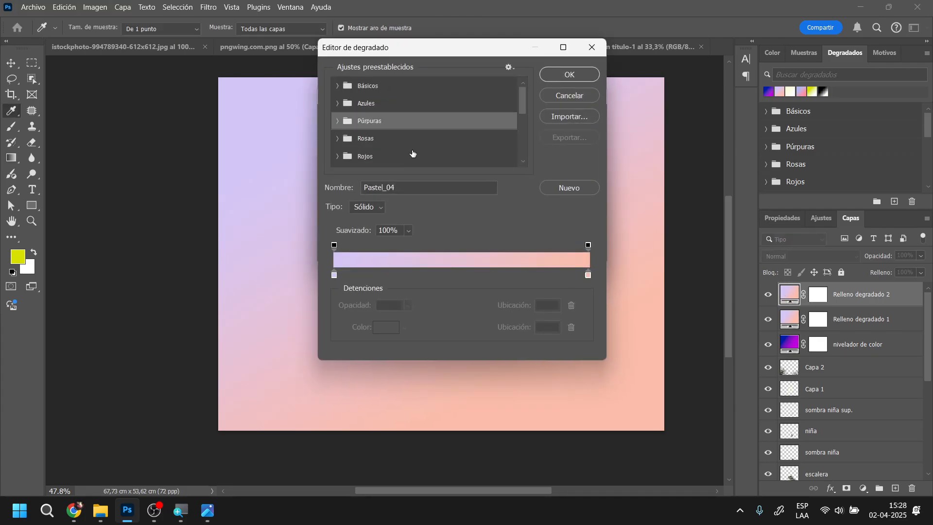
{"action": "double_click", "coordinate": [334, 275]}
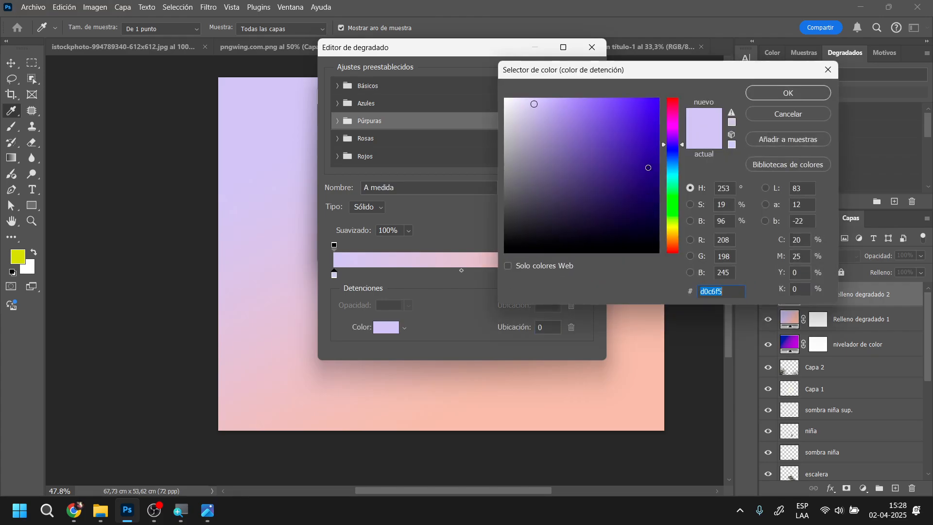
{"action": "left_click_drag", "start_coordinate": [652, 200], "coordinate": [667, 196]}
{"action": "left_click", "coordinate": [787, 93]}
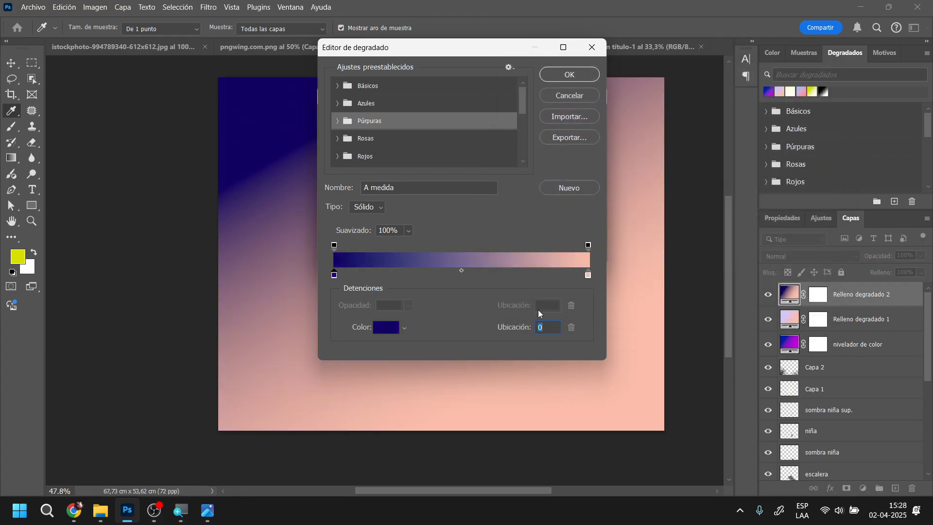
{"action": "left_click", "coordinate": [588, 275]}
{"action": "left_click", "coordinate": [387, 328]}
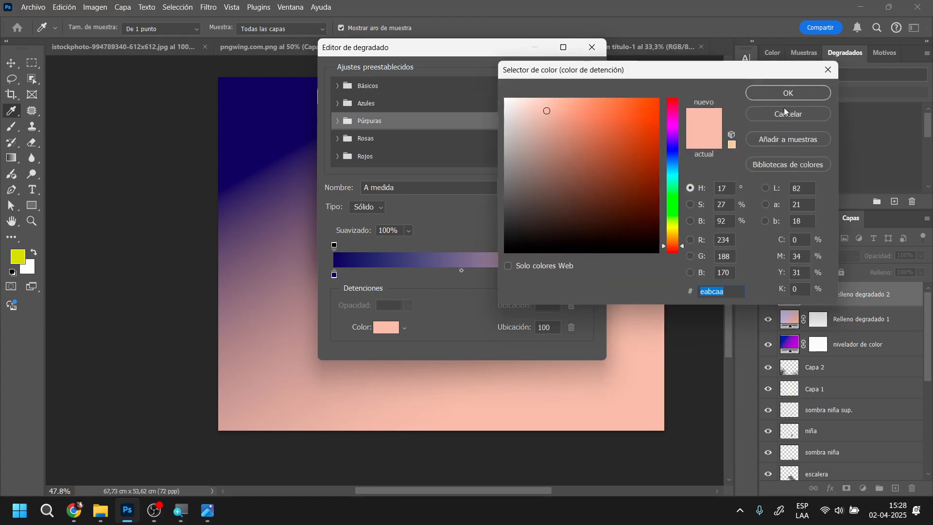
{"action": "left_click", "coordinate": [787, 113]}
{"action": "mouse_move", "coordinate": [587, 276]}
{"action": "left_mouse_down"}
{"action": "mouse_move", "coordinate": [574, 279]}
{"action": "mouse_move", "coordinate": [601, 283]}
{"action": "left_mouse_up"}
Set the opacity stop at the gradient's peach end to 0% and apply the edited gradient to the fill layer
{"action": "left_click", "coordinate": [588, 245]}
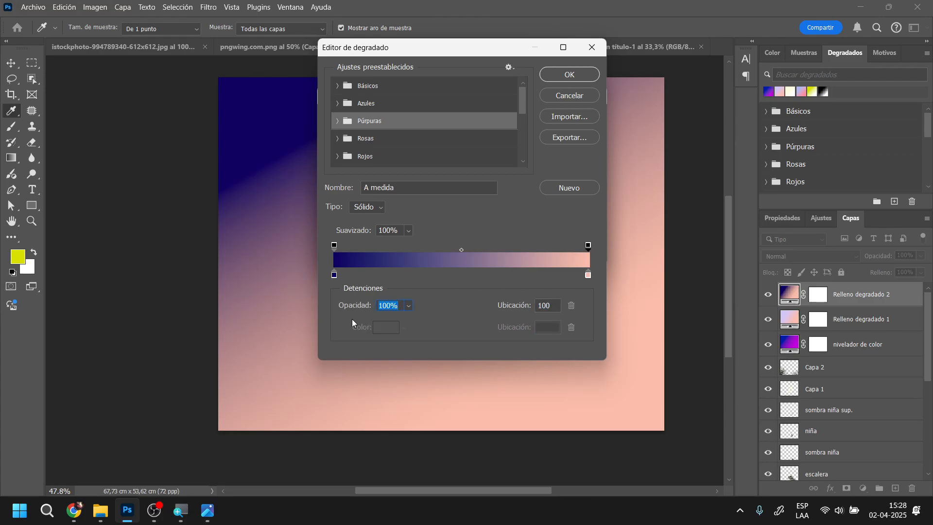
{"action": "left_click", "coordinate": [408, 307]}
{"action": "left_click_drag", "start_coordinate": [422, 321], "coordinate": [289, 319]}
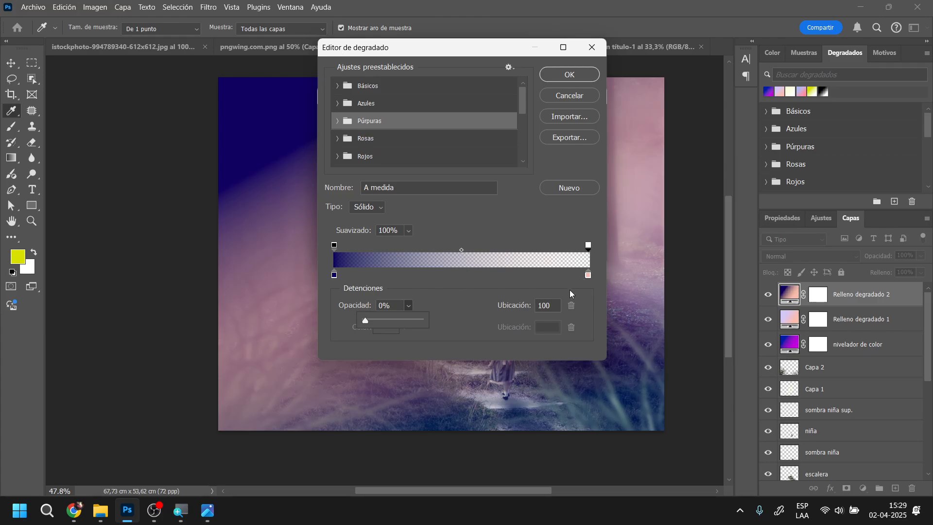
{"action": "left_click", "coordinate": [574, 76]}
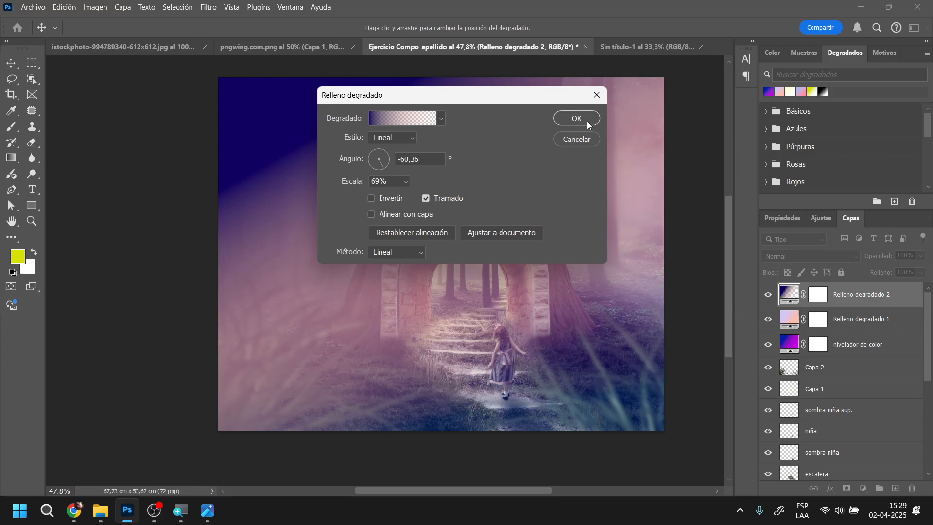
{"action": "left_click", "coordinate": [559, 118]}
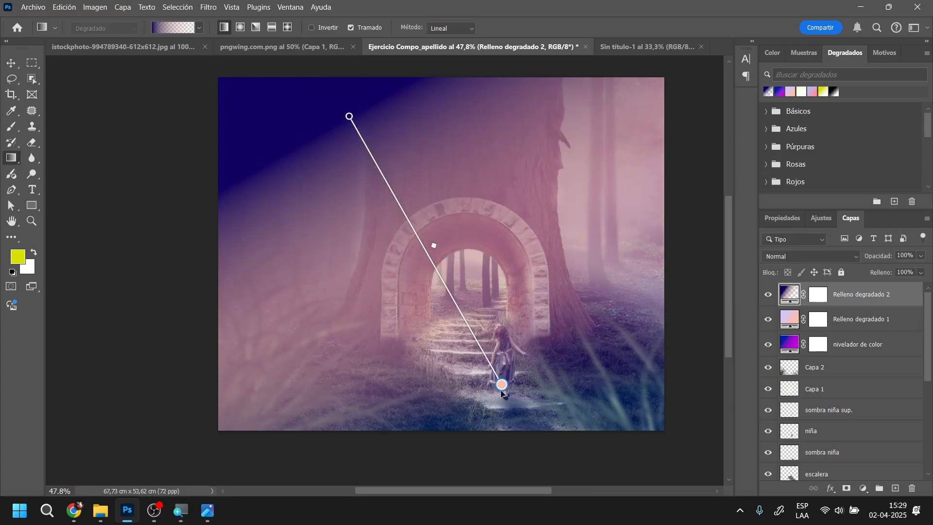
Stretch the navy fade from the arch's crown to just below the canvas's lower-right area, and blend the layer with Multiplicar at 26% opacity
{"action": "left_click_drag", "start_coordinate": [502, 392], "coordinate": [603, 430]}
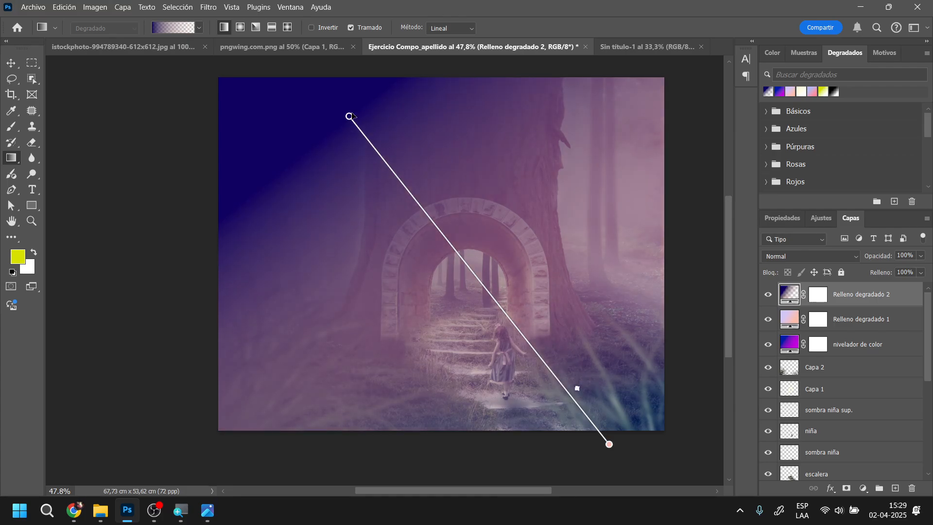
{"action": "left_click_drag", "start_coordinate": [350, 116], "coordinate": [476, 223]}
{"action": "left_click", "coordinate": [855, 257]}
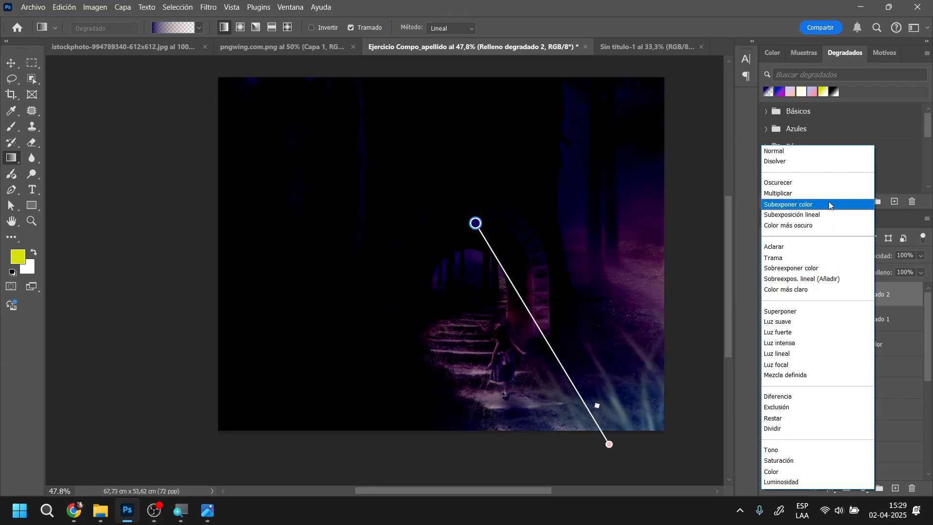
{"action": "left_click", "coordinate": [829, 194]}
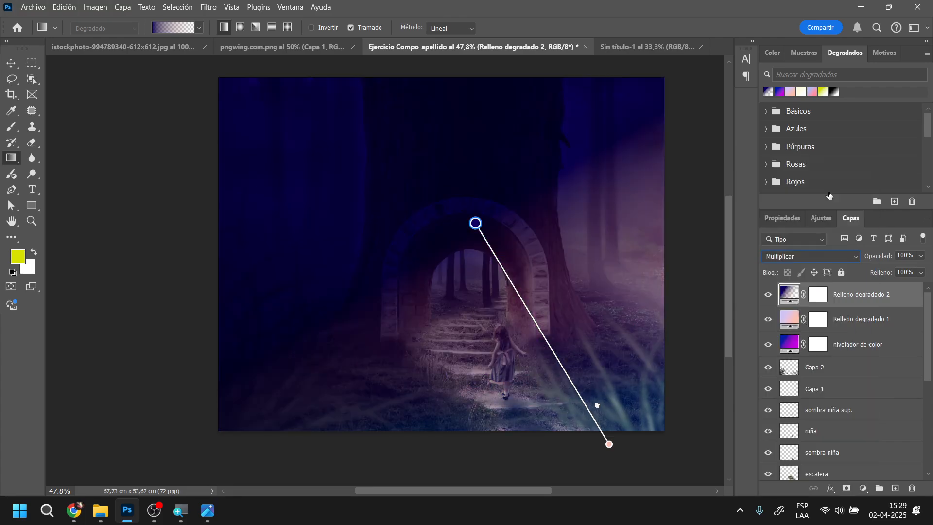
{"action": "mouse_move", "coordinate": [852, 259]}
{"action": "left_mouse_down"}
{"action": "mouse_move", "coordinate": [830, 259]}
{"action": "mouse_move", "coordinate": [838, 259]}
{"action": "left_mouse_up"}
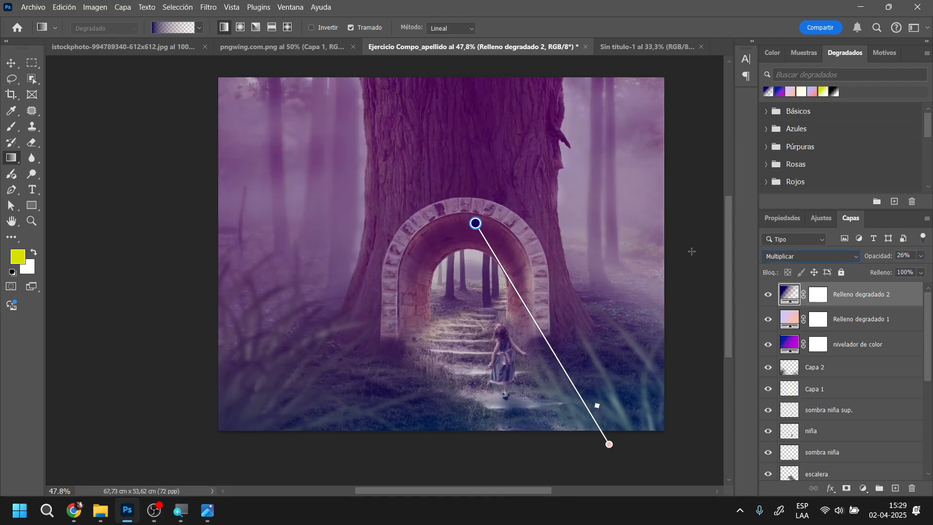
Check the istockphoto sparks image and close the pngwing.com.png document, leaving the sparks image in front
{"action": "left_click", "coordinate": [9, 65]}
{"action": "left_click", "coordinate": [148, 49]}
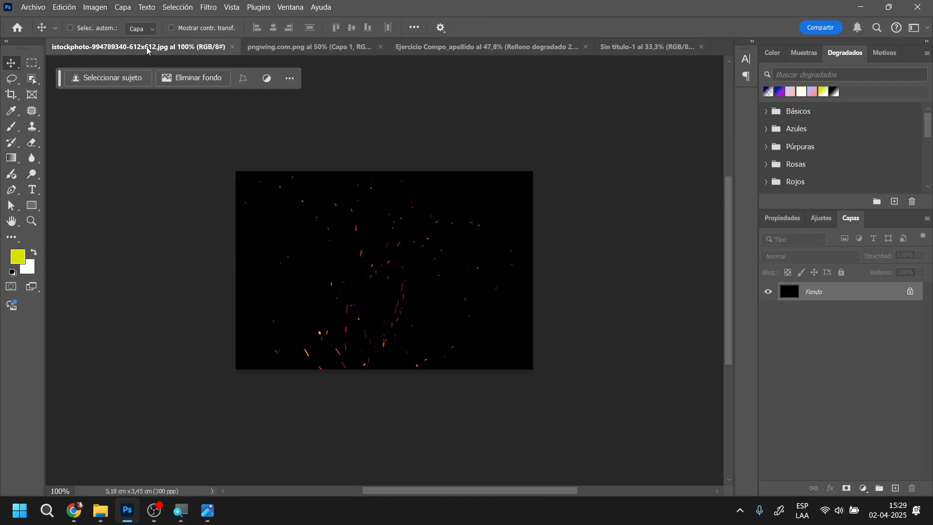
{"action": "left_click", "coordinate": [291, 48]}
{"action": "left_click", "coordinate": [179, 43]}
{"action": "left_click", "coordinate": [330, 48]}
{"action": "left_click", "coordinate": [380, 47]}
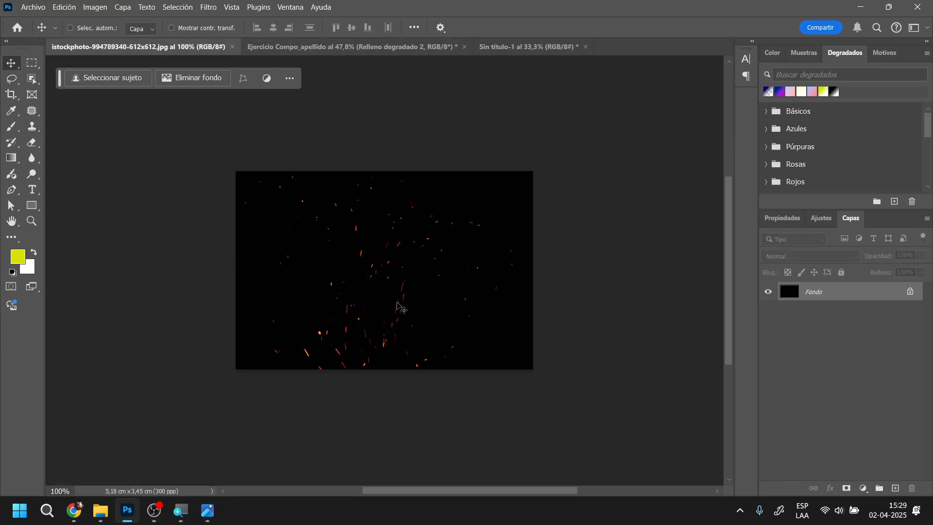
{"action": "left_click_drag", "start_coordinate": [389, 326], "coordinate": [354, 272]}
{"action": "left_click", "coordinate": [590, 227]}
Switch to Chrome and search Google Images for "sparks particles" in a new tab
{"action": "left_click", "coordinate": [78, 512]}
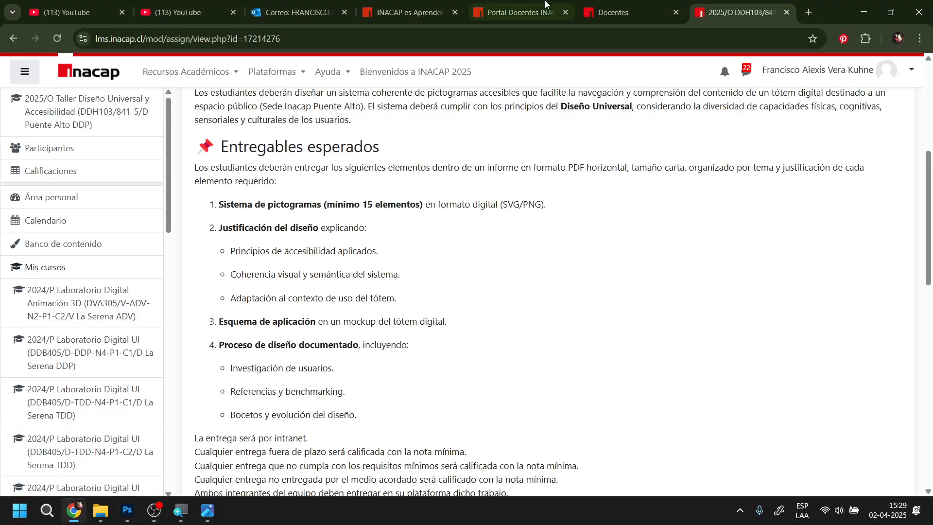
{"action": "left_click", "coordinate": [809, 12]}
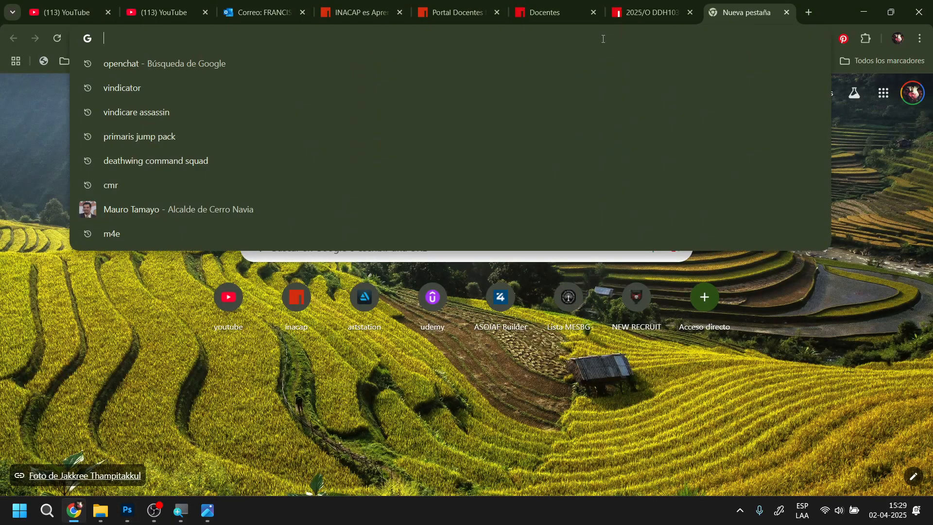
{"action": "type", "text": "sparks"}
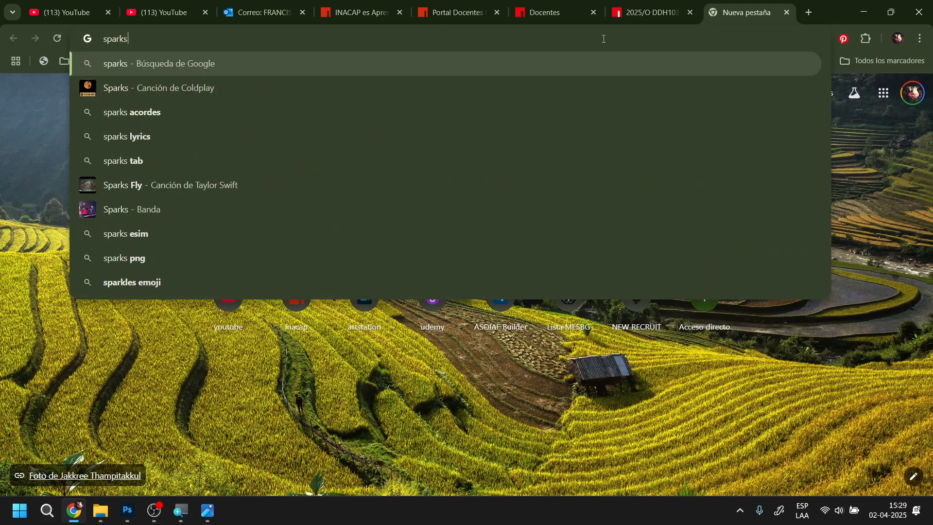
{"action": "key", "text": "Return"}
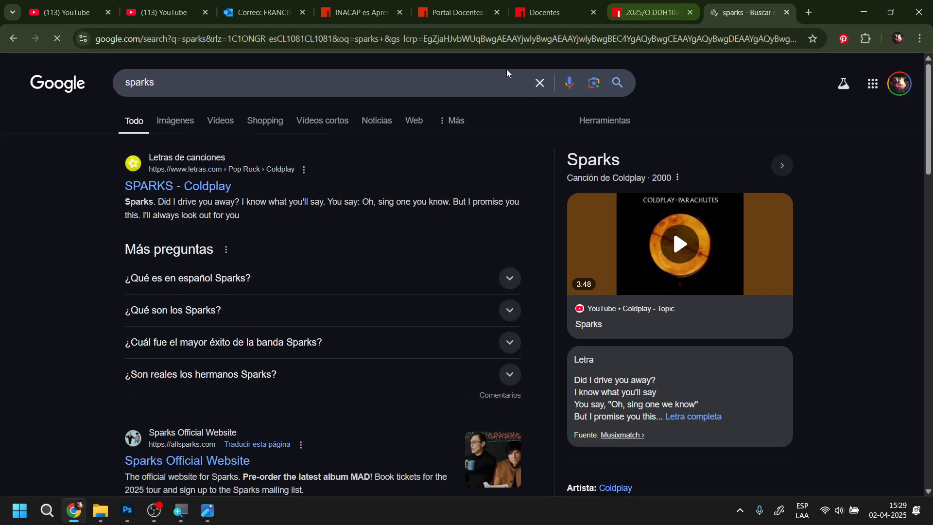
{"action": "left_click", "coordinate": [311, 82]}
{"action": "type", "text": "particles"}
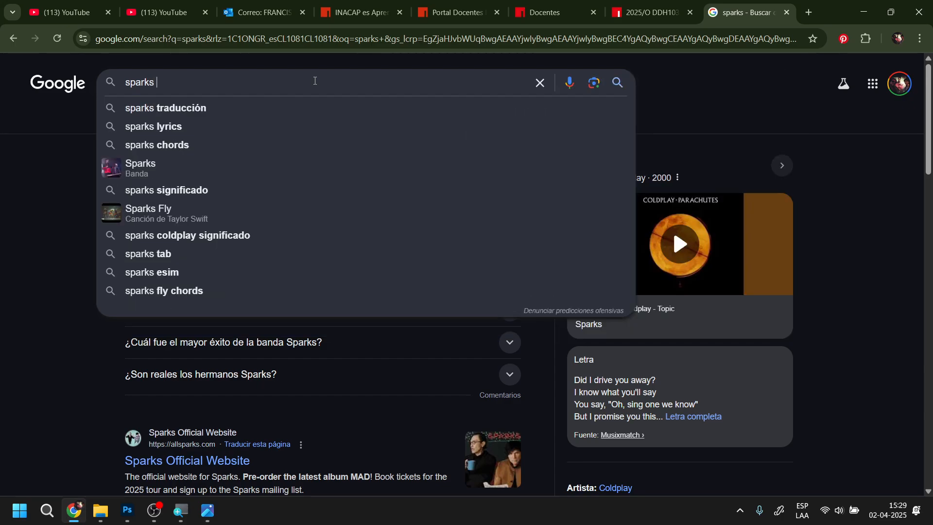
{"action": "key", "text": "Return"}
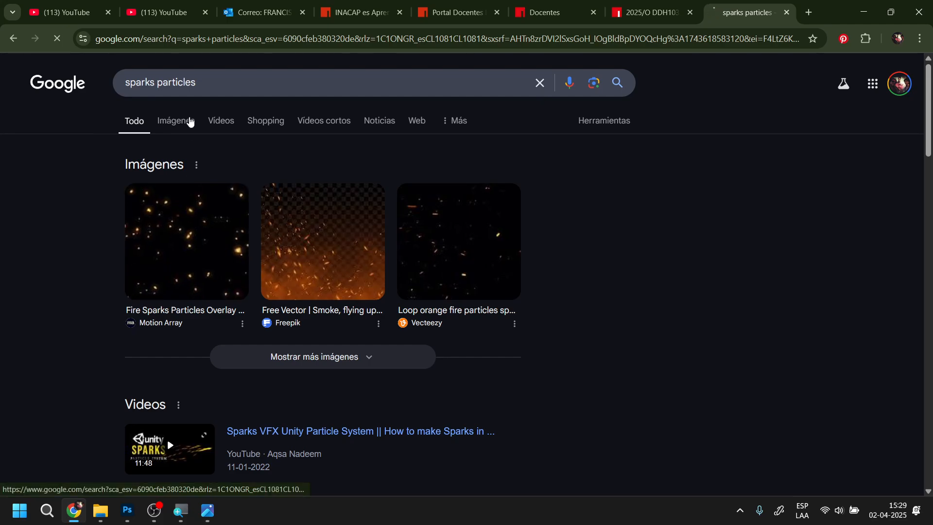
{"action": "left_click", "coordinate": [188, 121]}
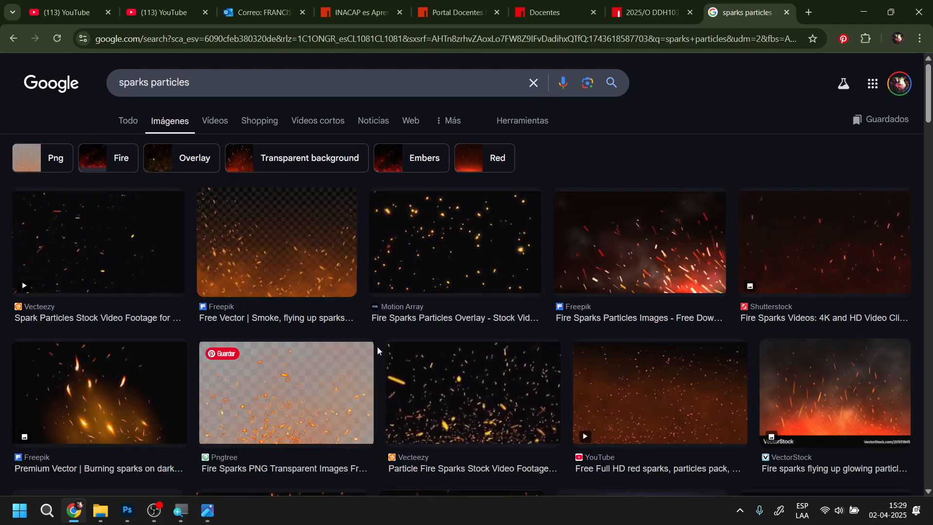
Browse the spark images and refine the image search to "sparks particles black bg"
{"action": "scroll", "coordinate": [570, 332], "scroll_direction": "down", "scroll_amount": 5}
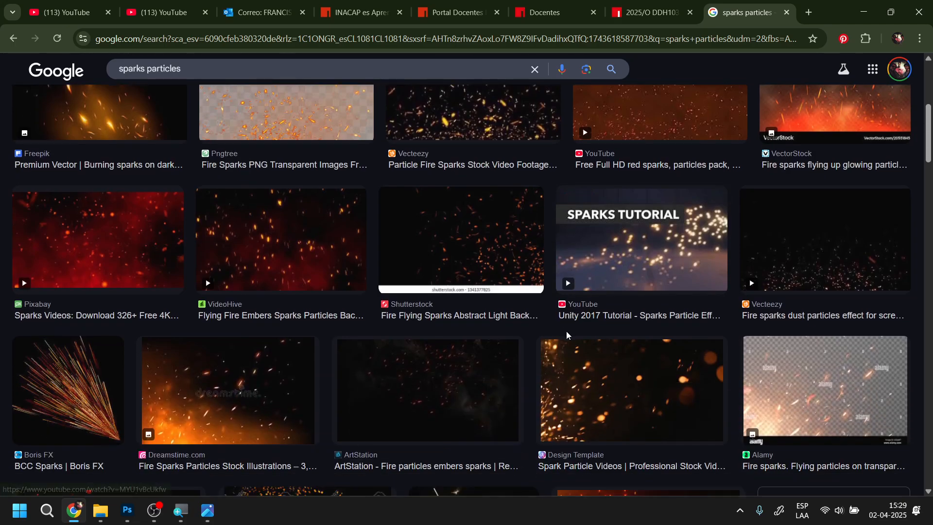
{"action": "scroll", "coordinate": [498, 330], "scroll_direction": "down", "scroll_amount": 5}
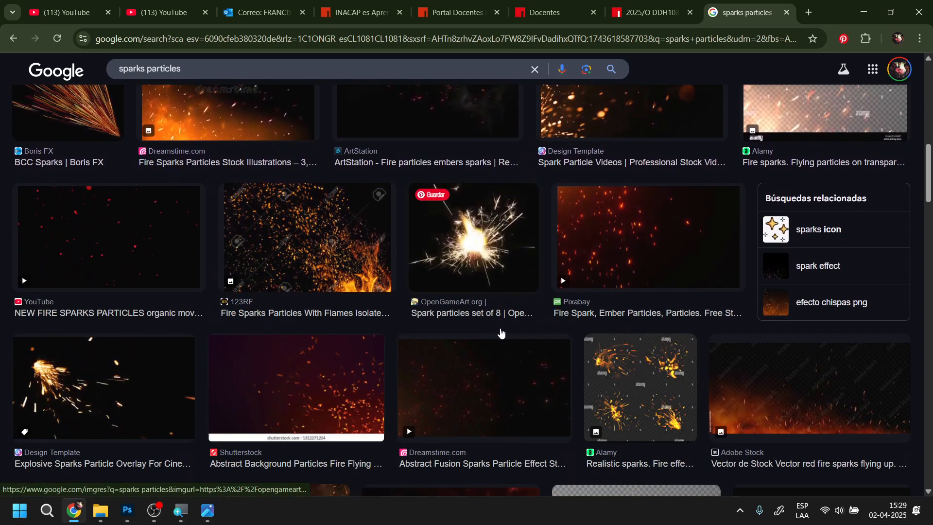
{"action": "scroll", "coordinate": [501, 333], "scroll_direction": "down", "scroll_amount": 3}
{"action": "scroll", "coordinate": [499, 339], "scroll_direction": "down", "scroll_amount": 7}
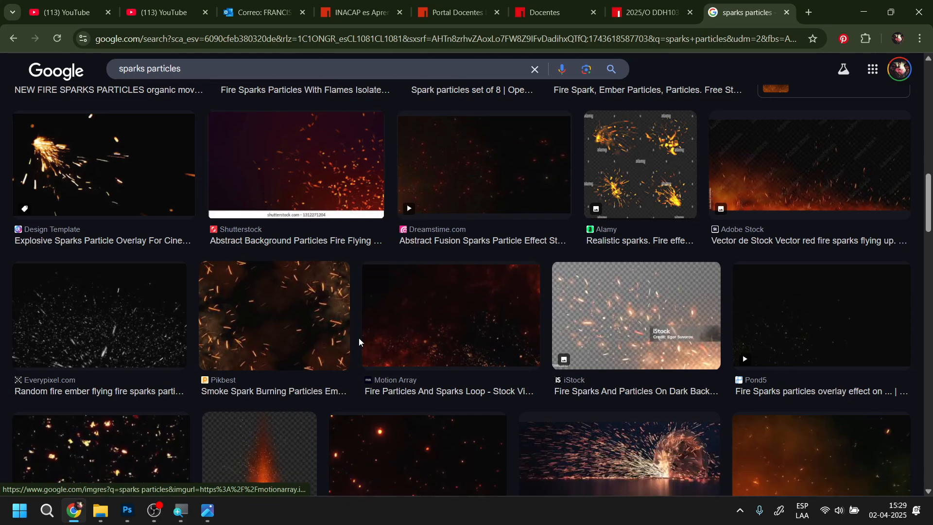
{"action": "scroll", "coordinate": [445, 339], "scroll_direction": "up", "scroll_amount": 20}
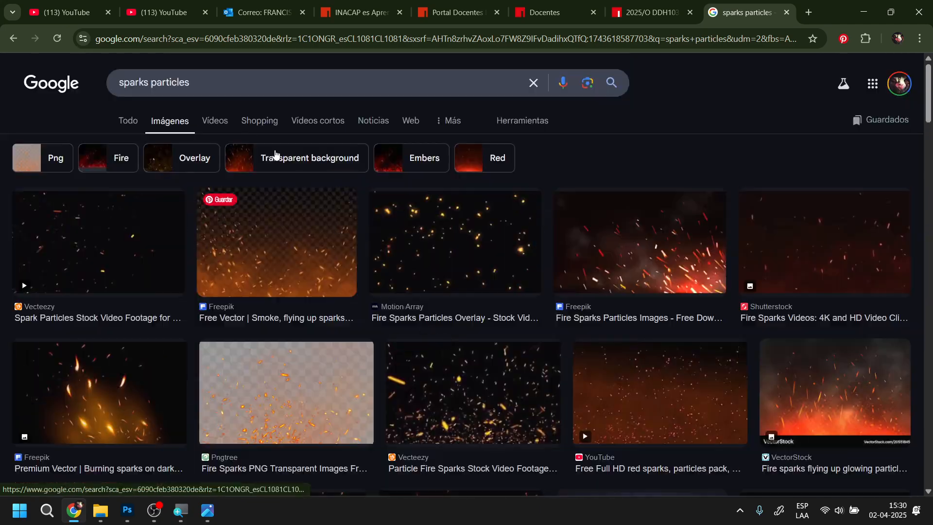
{"action": "left_click", "coordinate": [252, 84]}
{"action": "type", "text": "blac"}
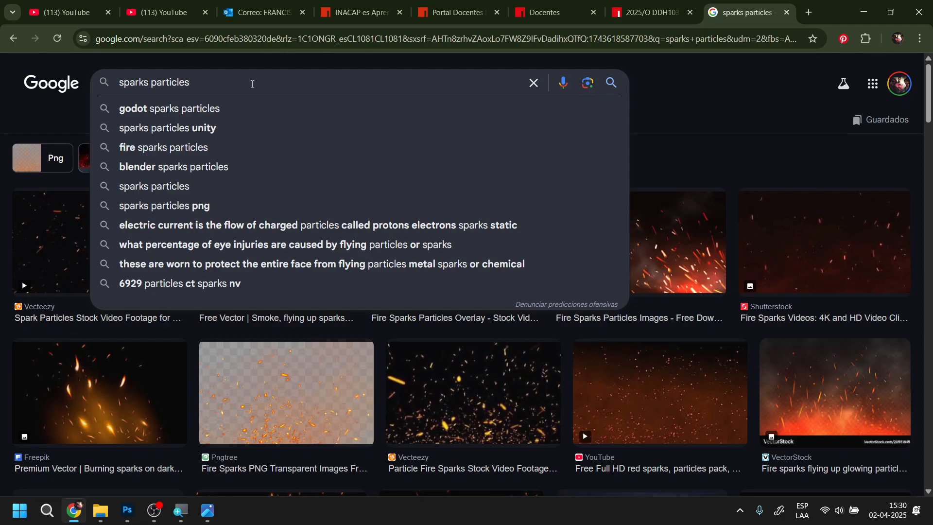
{"action": "type", "text": "k"}
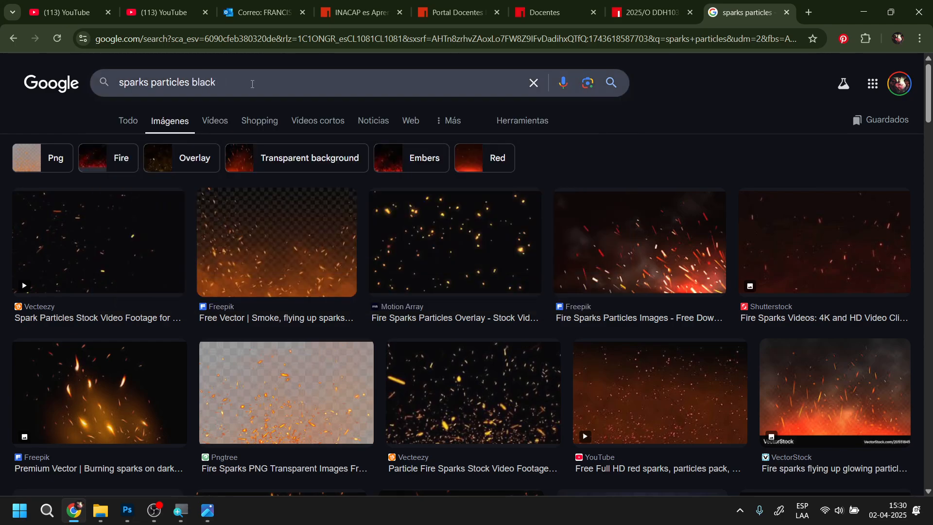
{"action": "type", "text": " bg"}
{"action": "key", "text": "Return"}
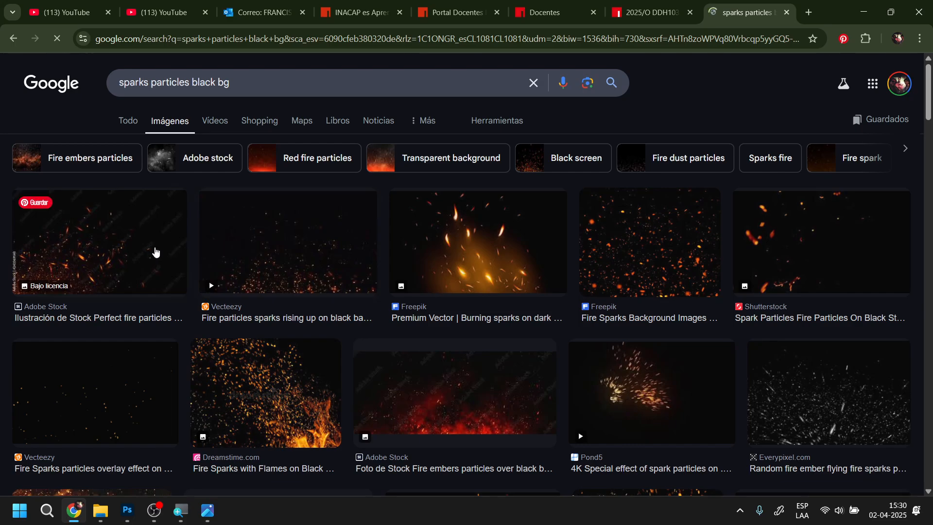
Browse the black-background spark images and preview the Pngtree fire spark background and the Vecteezy "Fire Sparks particles overlay effect" image
{"action": "scroll", "coordinate": [694, 302], "scroll_direction": "down", "scroll_amount": 5}
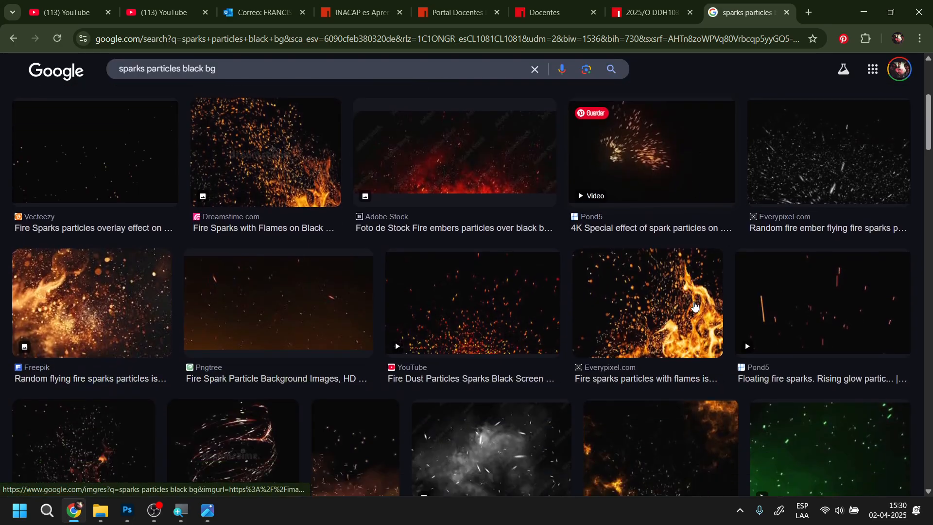
{"action": "scroll", "coordinate": [687, 311], "scroll_direction": "down", "scroll_amount": 1}
{"action": "scroll", "coordinate": [481, 274], "scroll_direction": "down", "scroll_amount": 1}
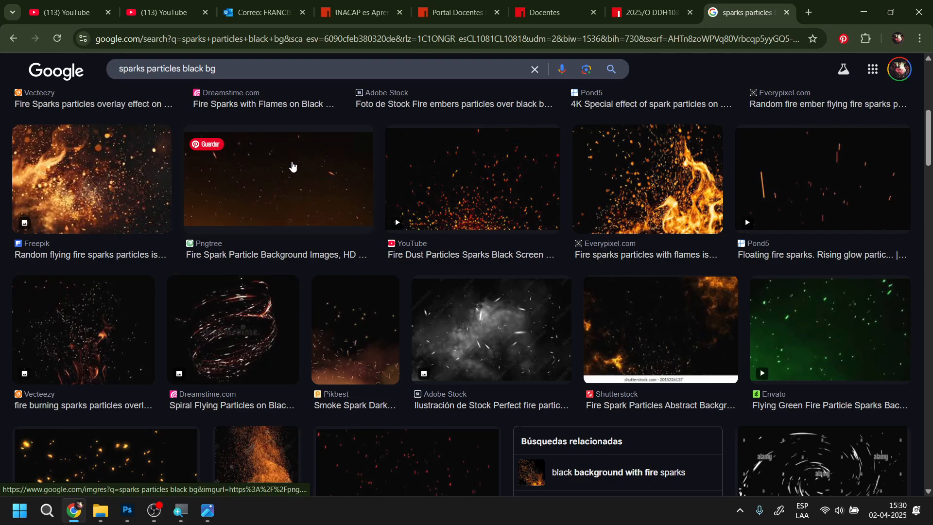
{"action": "left_click", "coordinate": [292, 167]}
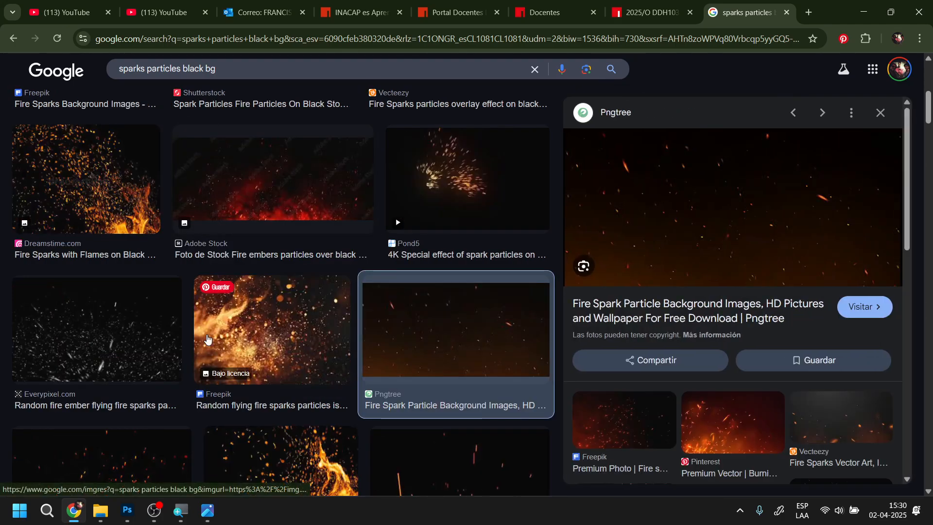
{"action": "scroll", "coordinate": [209, 340], "scroll_direction": "down", "scroll_amount": 4}
{"action": "scroll", "coordinate": [384, 375], "scroll_direction": "down", "scroll_amount": 3}
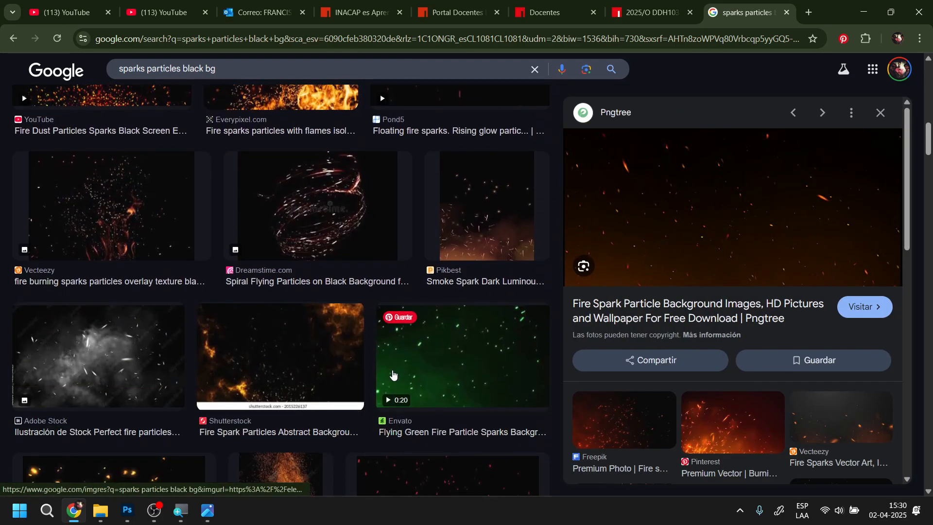
{"action": "scroll", "coordinate": [391, 373], "scroll_direction": "down", "scroll_amount": 3}
{"action": "left_click", "coordinate": [204, 369]}
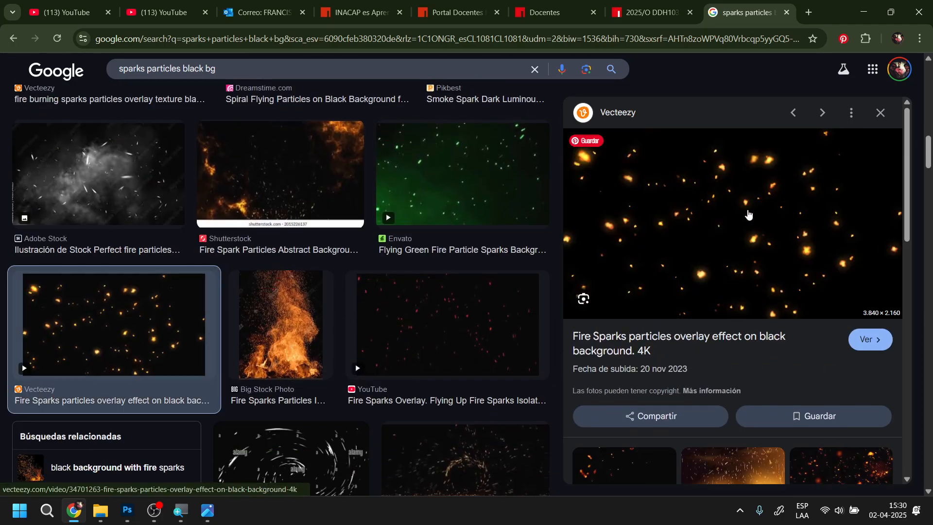
Copy the previewed Vecteezy fire sparks overlay image and switch to Photoshop
{"action": "right_click", "coordinate": [749, 214]}
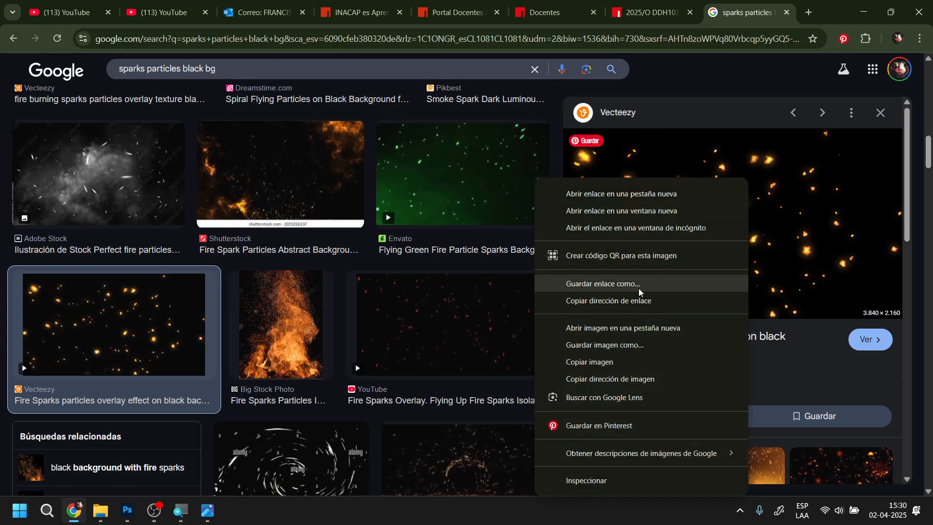
{"action": "left_click", "coordinate": [618, 364]}
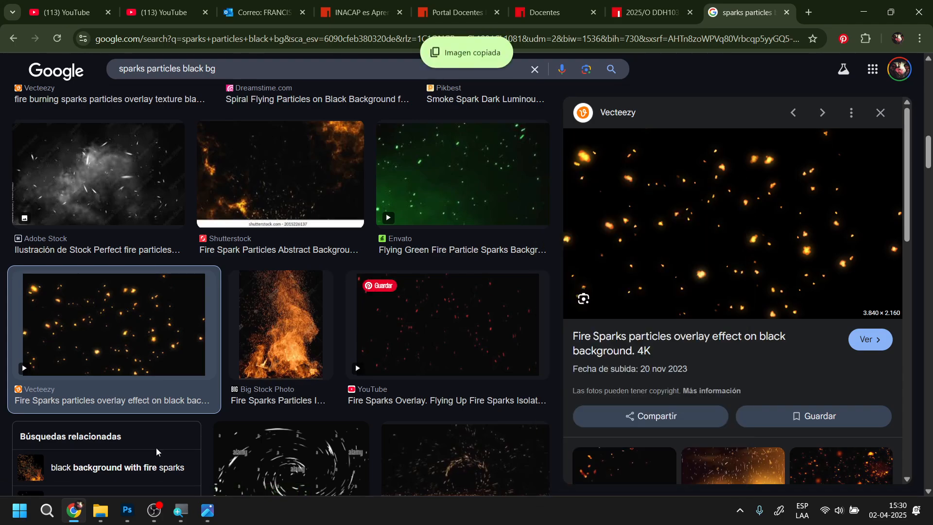
{"action": "left_click", "coordinate": [207, 511]}
{"action": "left_click", "coordinate": [128, 511]}
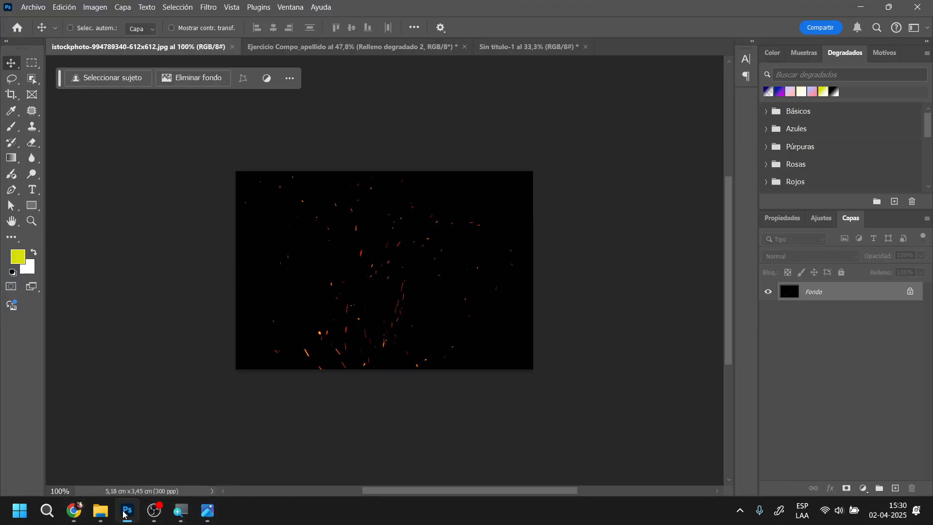
Close the Sin título-1 sketch document without saving its changes
{"action": "left_click", "coordinate": [523, 47]}
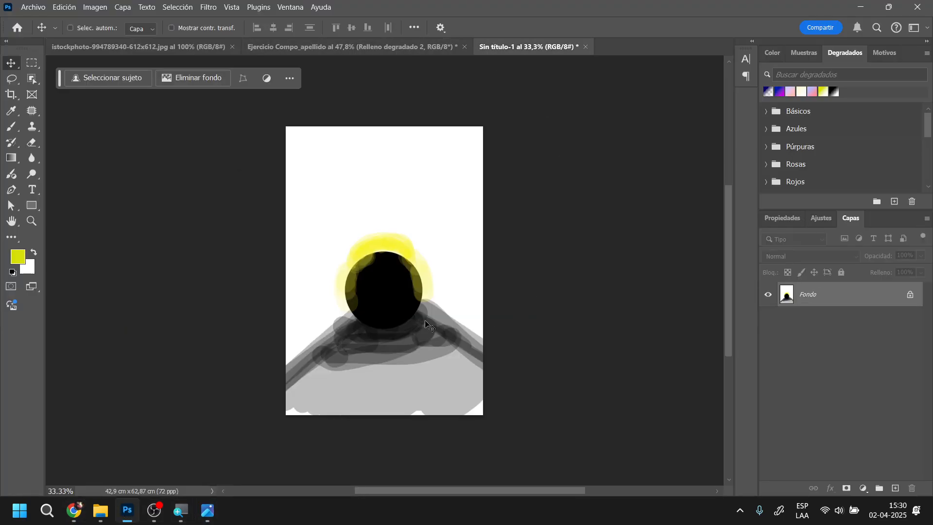
{"action": "left_click", "coordinate": [586, 47]}
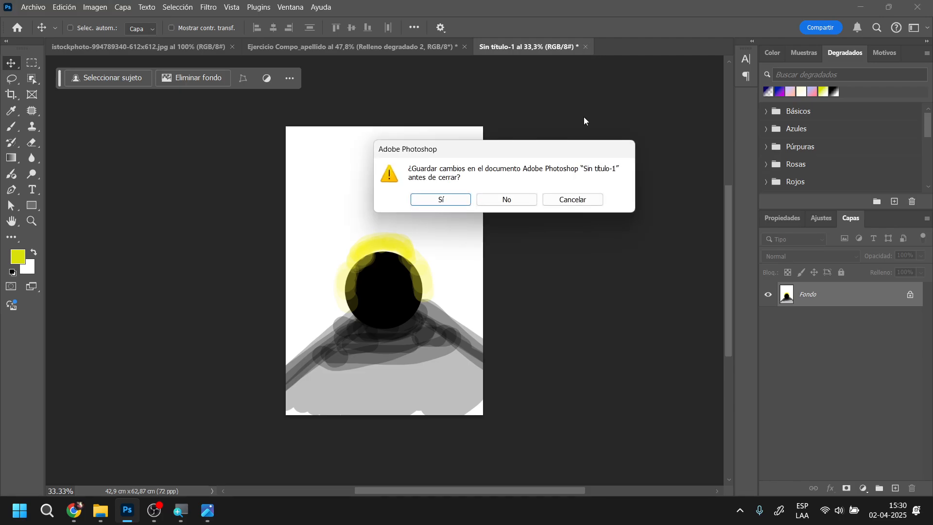
{"action": "left_click", "coordinate": [503, 204]}
Paste the sparks image into the Ejercicio Compo_apellido composition and scale it to about 67% width and 72% height, covering the canvas
{"action": "left_click", "coordinate": [311, 49]}
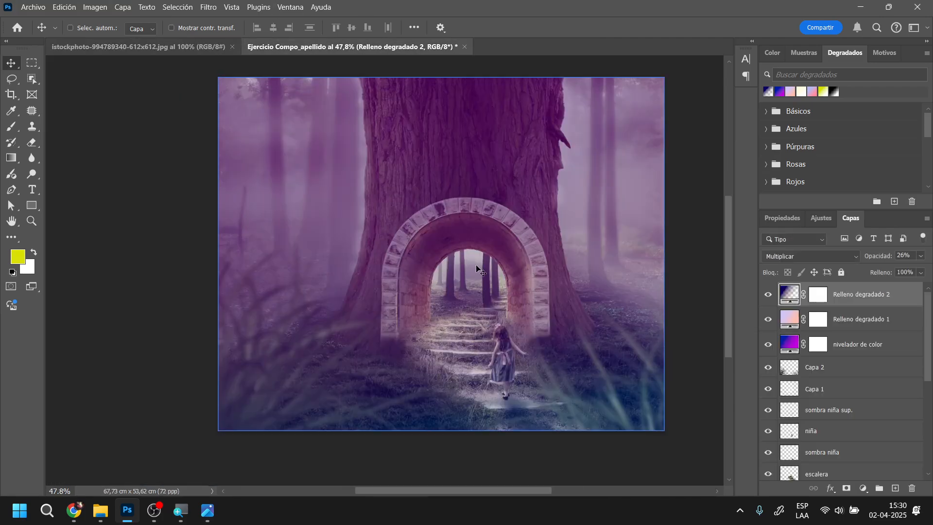
{"action": "key", "text": "ctrl+v"}
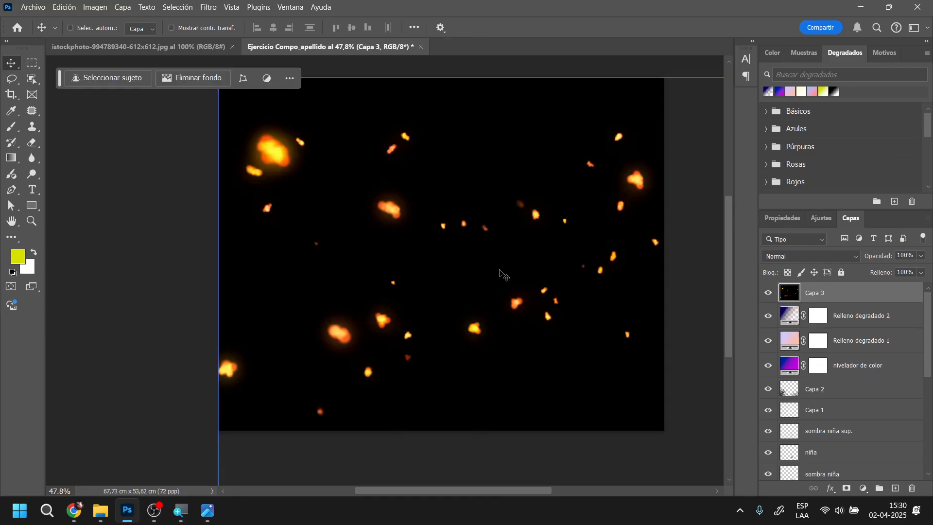
{"action": "scroll", "coordinate": [476, 290], "scroll_direction": "down", "scroll_amount": 5}
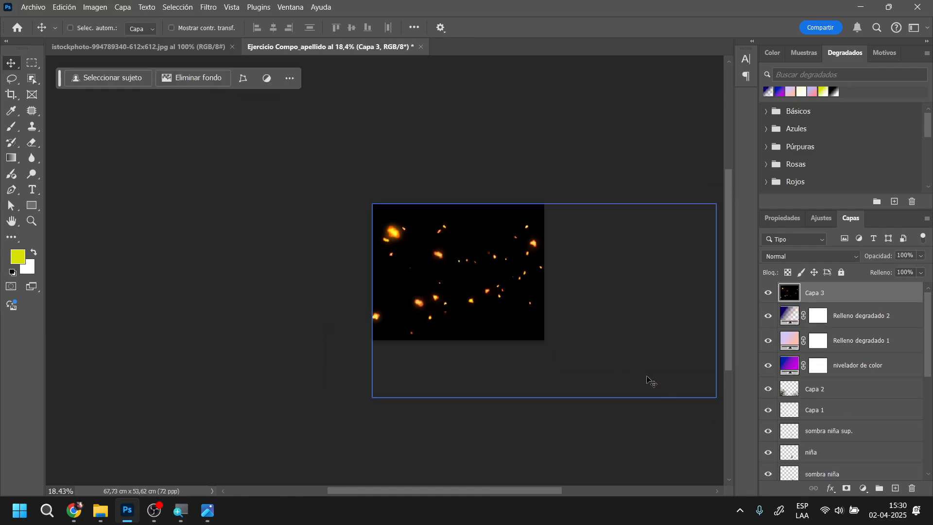
{"action": "key", "text": "ctrl+t"}
{"action": "left_click_drag", "start_coordinate": [717, 395], "coordinate": [613, 353]}
{"action": "left_click_drag", "start_coordinate": [583, 292], "coordinate": [545, 286]}
{"action": "mouse_move", "coordinate": [582, 201]}
{"action": "left_mouse_down"}
{"action": "mouse_move", "coordinate": [604, 187]}
{"action": "mouse_move", "coordinate": [625, 188]}
{"action": "mouse_move", "coordinate": [573, 198]}
{"action": "left_mouse_up"}
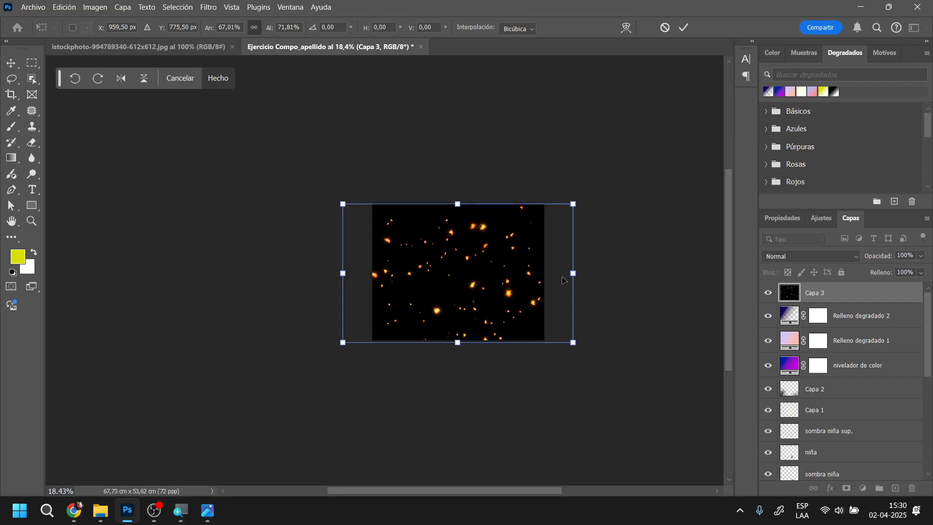
{"action": "key", "text": "Return"}
Blend the pasted sparks layer with Sobreexpos. lineal (Añadir) at 72% opacity
{"action": "scroll", "coordinate": [527, 345], "scroll_direction": "up", "scroll_amount": 2}
{"action": "scroll", "coordinate": [527, 345], "scroll_direction": "down", "scroll_amount": 1}
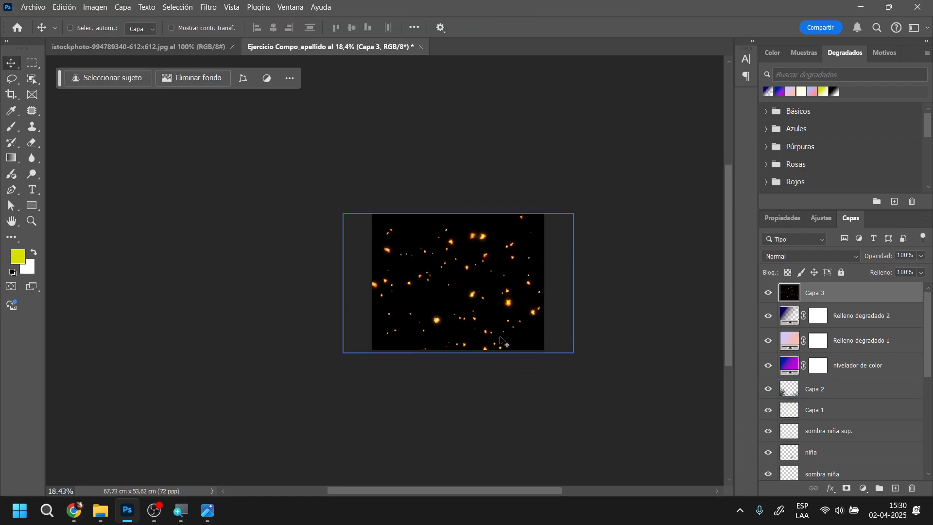
{"action": "scroll", "coordinate": [506, 335], "scroll_direction": "up", "scroll_amount": 5}
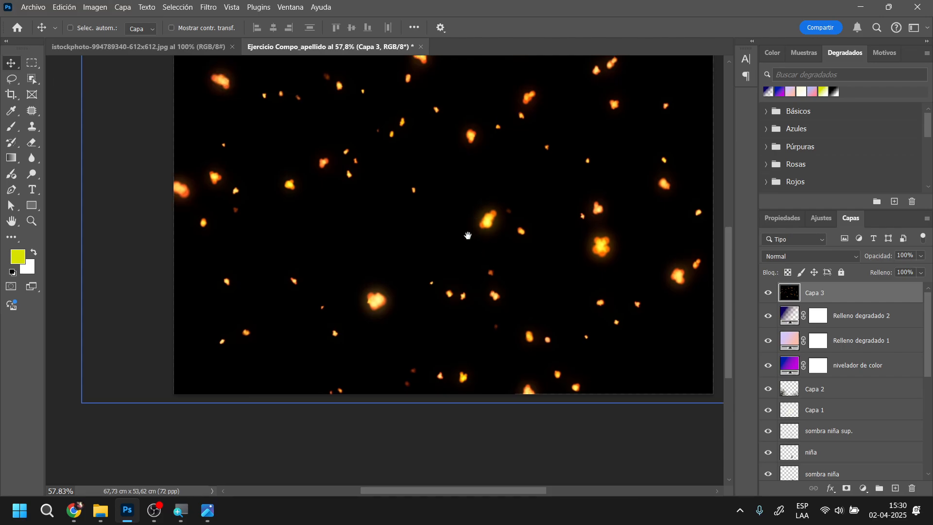
{"action": "scroll", "coordinate": [467, 287], "scroll_direction": "up", "scroll_amount": 2}
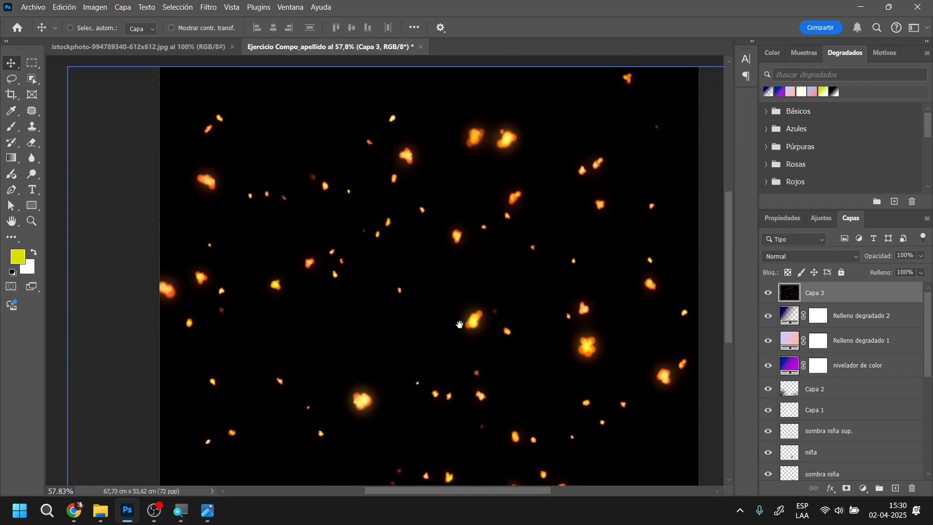
{"action": "left_click", "coordinate": [832, 256]}
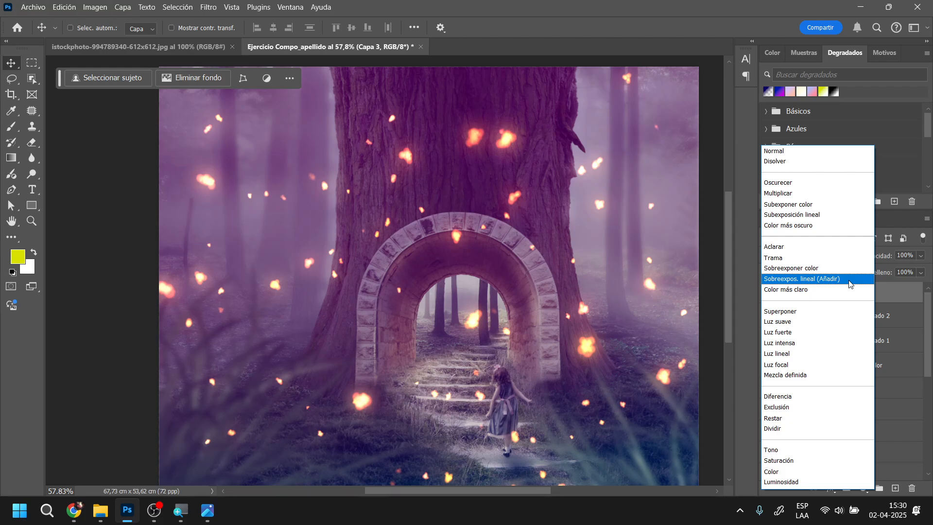
{"action": "left_click", "coordinate": [850, 283]}
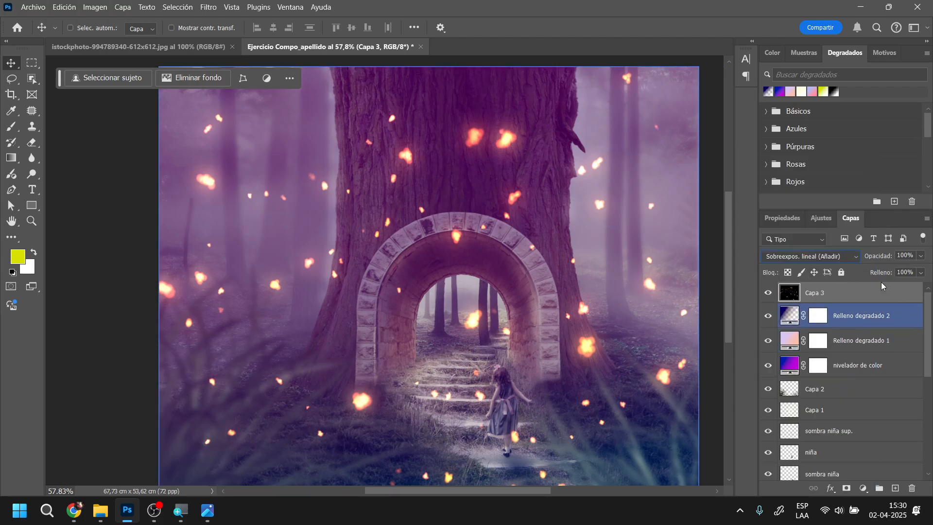
{"action": "left_click_drag", "start_coordinate": [879, 256], "coordinate": [862, 259]}
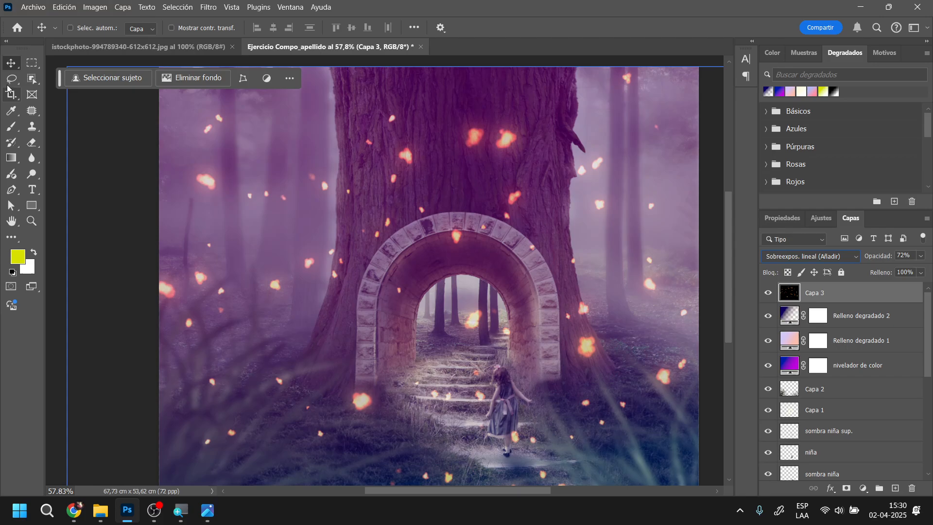
Erase the sparks over the tree trunk, arch, stairway and girl with a 497 px Eraser
{"action": "left_click", "coordinate": [31, 142]}
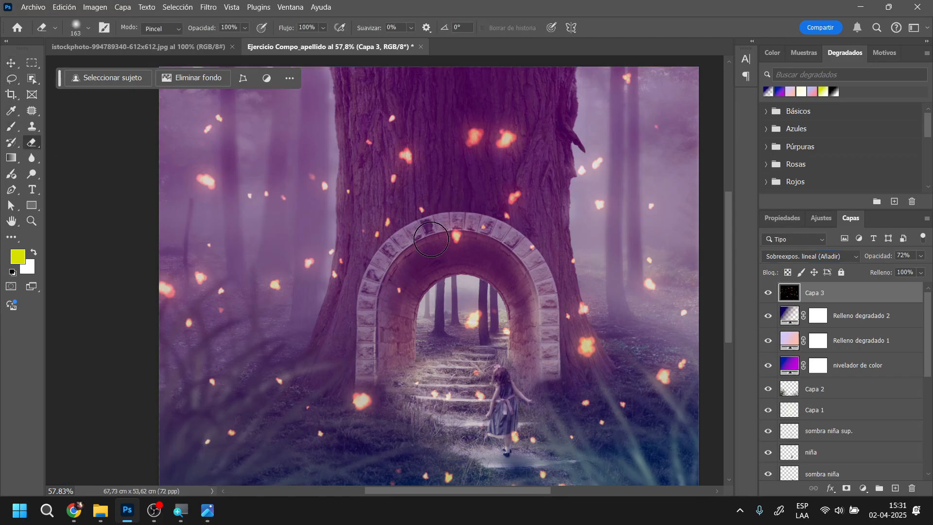
{"action": "right_click", "coordinate": [502, 312]}
{"action": "mouse_move", "coordinate": [524, 257]}
{"action": "left_mouse_down"}
{"action": "mouse_move", "coordinate": [493, 280]}
{"action": "mouse_move", "coordinate": [506, 300]}
{"action": "mouse_move", "coordinate": [419, 246]}
{"action": "mouse_move", "coordinate": [447, 323]}
{"action": "mouse_move", "coordinate": [527, 449]}
{"action": "mouse_move", "coordinate": [541, 377]}
{"action": "mouse_move", "coordinate": [578, 322]}
{"action": "mouse_move", "coordinate": [586, 393]}
{"action": "mouse_move", "coordinate": [521, 434]}
{"action": "mouse_move", "coordinate": [396, 402]}
{"action": "mouse_move", "coordinate": [449, 196]}
{"action": "mouse_move", "coordinate": [409, 162]}
{"action": "mouse_move", "coordinate": [454, 260]}
{"action": "mouse_move", "coordinate": [496, 158]}
{"action": "mouse_move", "coordinate": [536, 296]}
{"action": "mouse_move", "coordinate": [600, 410]}
{"action": "mouse_move", "coordinate": [409, 409]}
{"action": "mouse_move", "coordinate": [395, 431]}
{"action": "mouse_move", "coordinate": [449, 445]}
{"action": "mouse_move", "coordinate": [470, 483]}
{"action": "mouse_move", "coordinate": [552, 476]}
{"action": "left_mouse_up"}
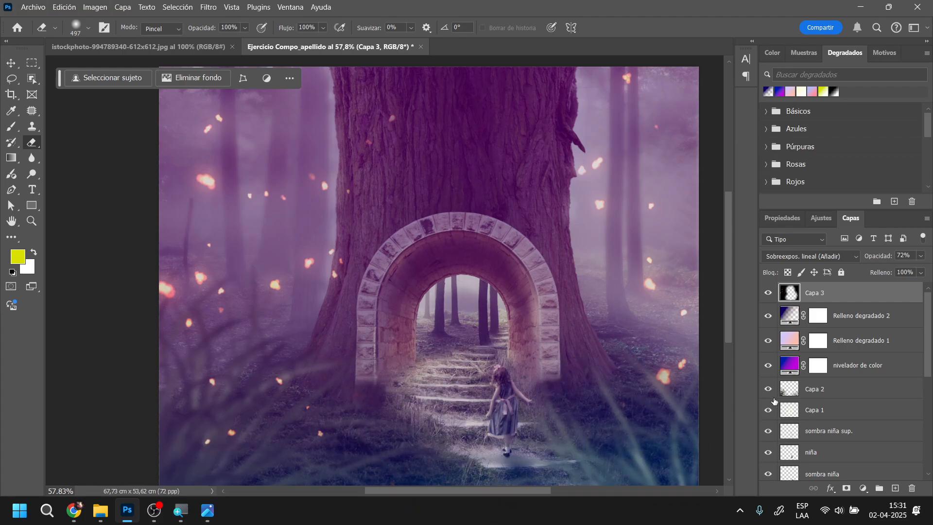
{"action": "scroll", "coordinate": [542, 291], "scroll_direction": "down", "scroll_amount": 3}
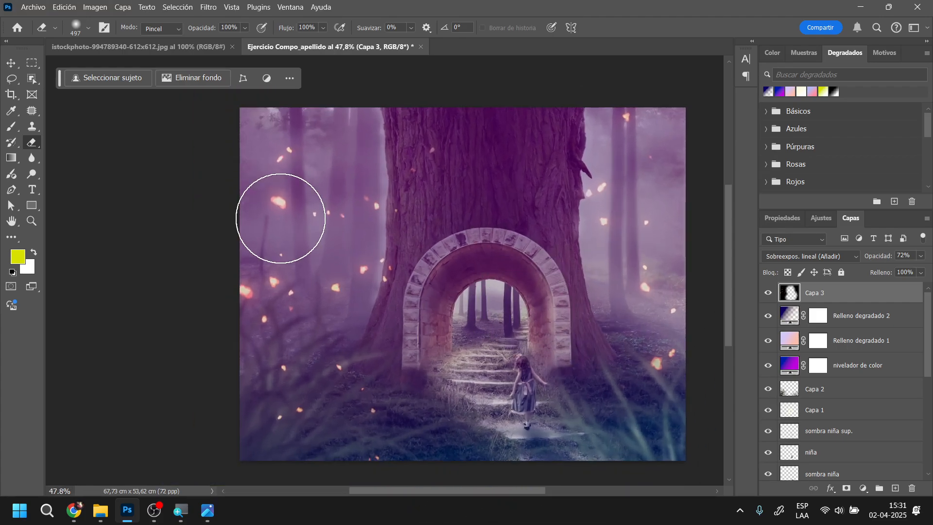
{"action": "mouse_move", "coordinate": [260, 156]}
{"action": "left_mouse_down"}
{"action": "mouse_move", "coordinate": [445, 137]}
{"action": "mouse_move", "coordinate": [471, 188]}
{"action": "mouse_move", "coordinate": [464, 257]}
{"action": "left_mouse_up"}
{"action": "scroll", "coordinate": [578, 399], "scroll_direction": "down", "scroll_amount": 2}
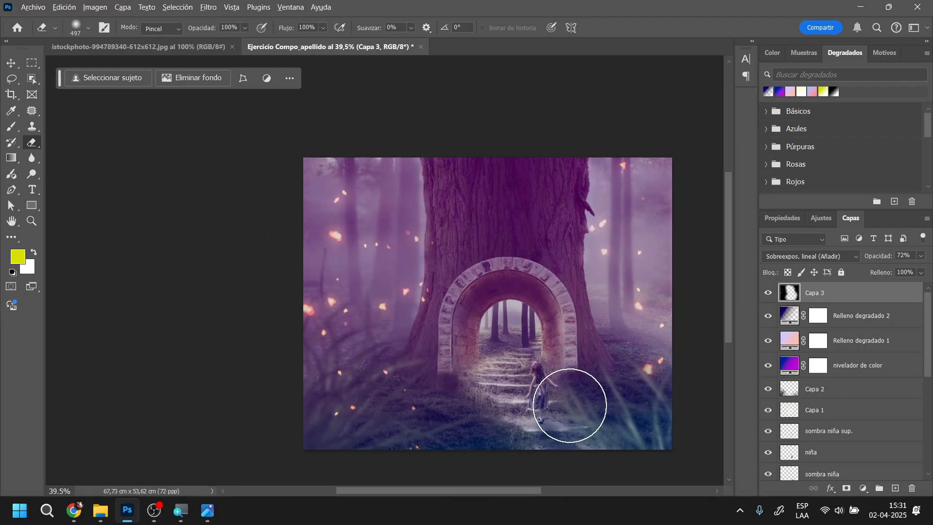
{"action": "scroll", "coordinate": [566, 401], "scroll_direction": "up", "scroll_amount": 3}
Bring the istockphoto sparks image into the Ejercicio Compo_apellido composition as a new layer over the arch
{"action": "left_click", "coordinate": [144, 47]}
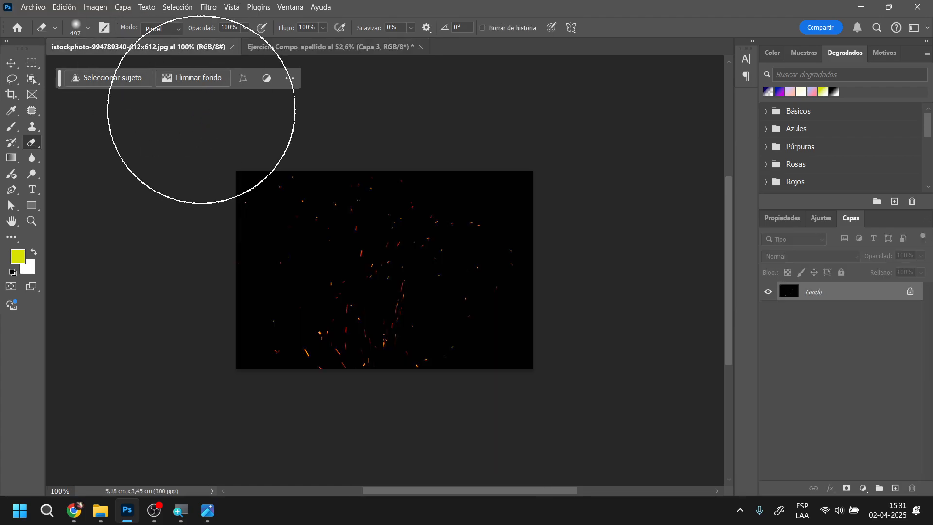
{"action": "left_click", "coordinate": [10, 64]}
{"action": "left_click_drag", "start_coordinate": [369, 243], "coordinate": [340, 49]}
{"action": "left_click_drag", "start_coordinate": [493, 306], "coordinate": [497, 304]}
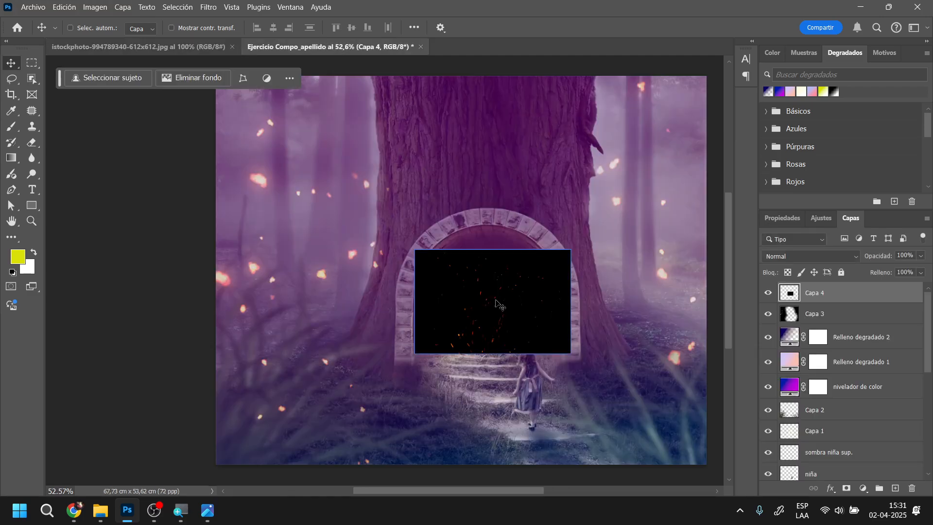
Enlarge the new sparks layer to about 394% to cover the canvas and set its blend mode to Sobreexpos. lineal (Añadir)
{"action": "key", "text": "ctrl+t"}
{"action": "left_click_drag", "start_coordinate": [571, 250], "coordinate": [400, 282]}
{"action": "left_click_drag", "start_coordinate": [377, 242], "coordinate": [610, 103]}
{"action": "left_click_drag", "start_coordinate": [411, 267], "coordinate": [345, 240]}
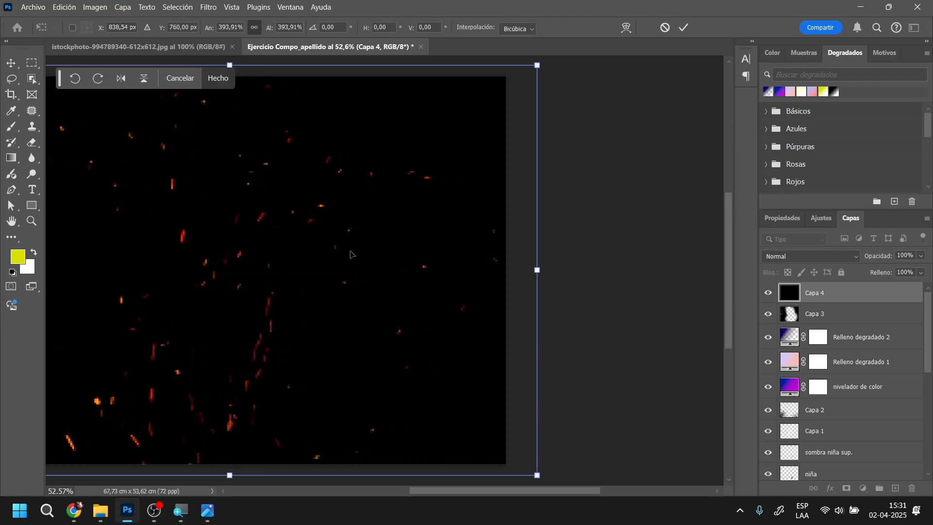
{"action": "key", "text": "Return"}
{"action": "left_click", "coordinate": [859, 256]}
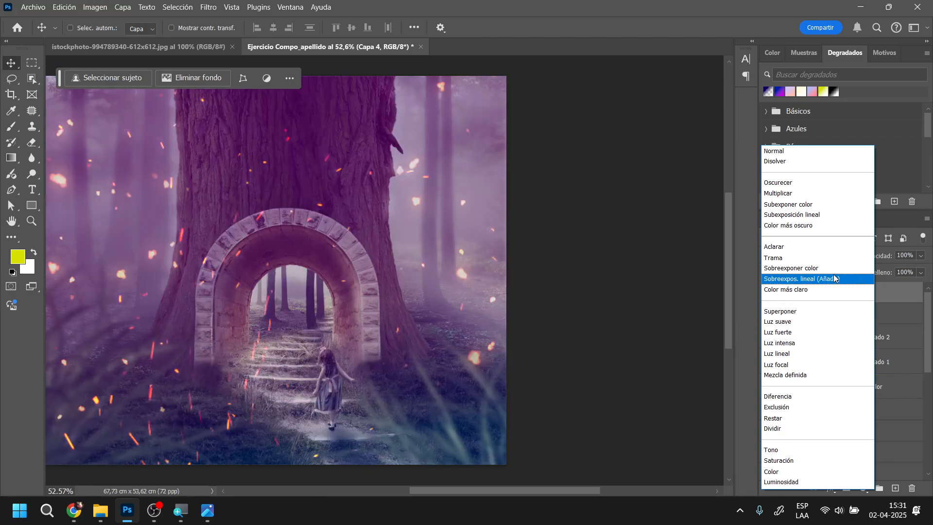
{"action": "left_click", "coordinate": [834, 280]}
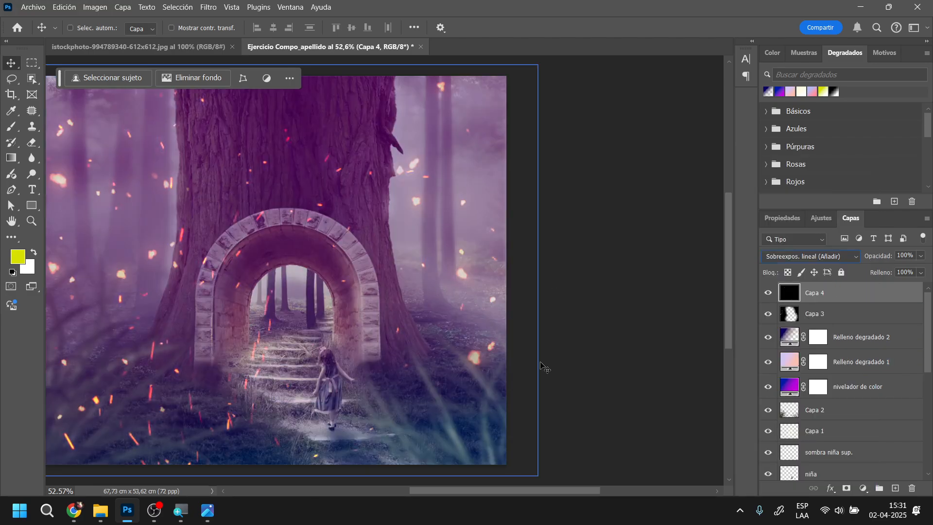
Erase the new layer's sparks over the trunk, arch, stairway, girl and surrounding foreground, keeping those near the canvas sides
{"action": "scroll", "coordinate": [415, 352], "scroll_direction": "left", "scroll_amount": 5}
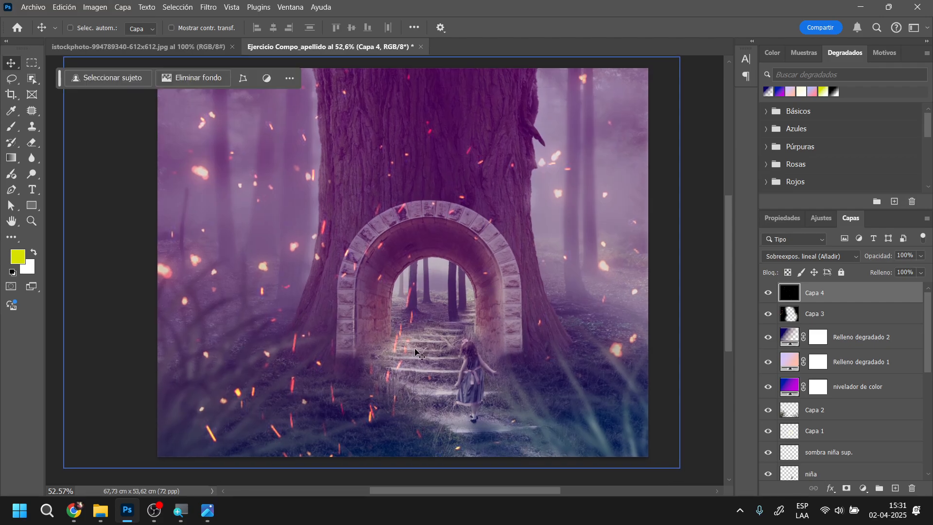
{"action": "left_click", "coordinate": [31, 144]}
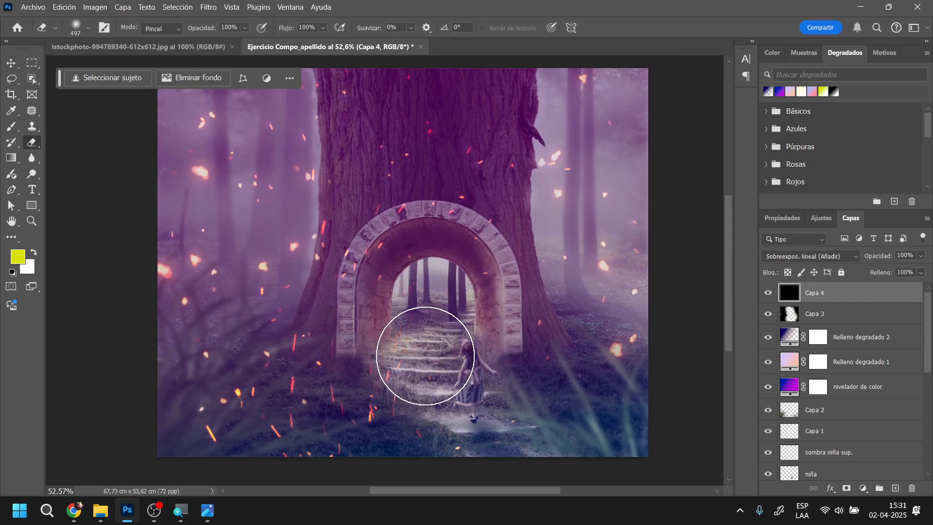
{"action": "mouse_move", "coordinate": [273, 421]}
{"action": "left_mouse_down"}
{"action": "mouse_move", "coordinate": [301, 401]}
{"action": "mouse_move", "coordinate": [319, 358]}
{"action": "mouse_move", "coordinate": [261, 428]}
{"action": "mouse_move", "coordinate": [458, 453]}
{"action": "mouse_move", "coordinate": [476, 384]}
{"action": "mouse_move", "coordinate": [452, 311]}
{"action": "mouse_move", "coordinate": [410, 243]}
{"action": "mouse_move", "coordinate": [446, 205]}
{"action": "mouse_move", "coordinate": [416, 125]}
{"action": "mouse_move", "coordinate": [431, 93]}
{"action": "mouse_move", "coordinate": [370, 218]}
{"action": "mouse_move", "coordinate": [390, 265]}
{"action": "mouse_move", "coordinate": [365, 300]}
{"action": "mouse_move", "coordinate": [394, 316]}
{"action": "mouse_move", "coordinate": [406, 372]}
{"action": "mouse_move", "coordinate": [518, 390]}
{"action": "mouse_move", "coordinate": [538, 435]}
{"action": "mouse_move", "coordinate": [309, 454]}
{"action": "mouse_move", "coordinate": [302, 485]}
{"action": "mouse_move", "coordinate": [325, 460]}
{"action": "mouse_move", "coordinate": [273, 454]}
{"action": "mouse_move", "coordinate": [537, 369]}
{"action": "left_mouse_up"}
{"action": "scroll", "coordinate": [537, 369], "scroll_direction": "down", "scroll_amount": 3}
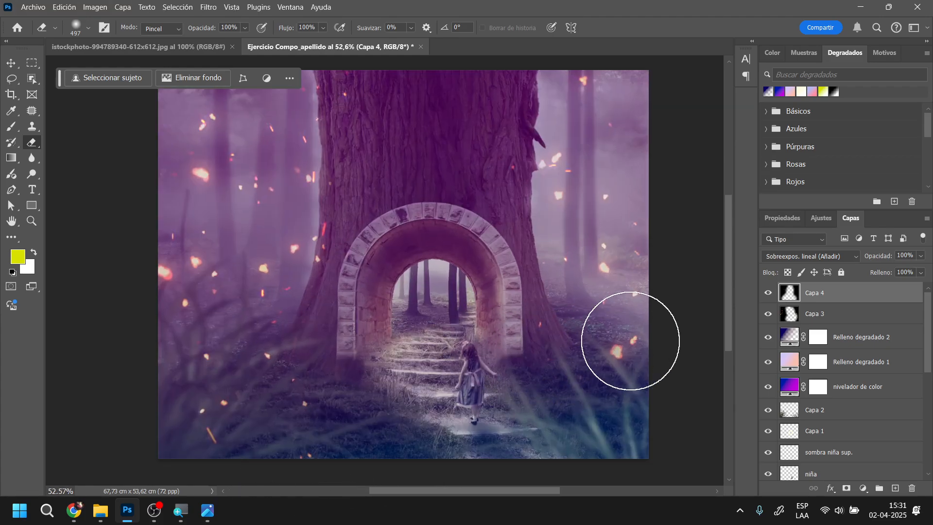
{"action": "scroll", "coordinate": [729, 301], "scroll_direction": "up", "scroll_amount": 1}
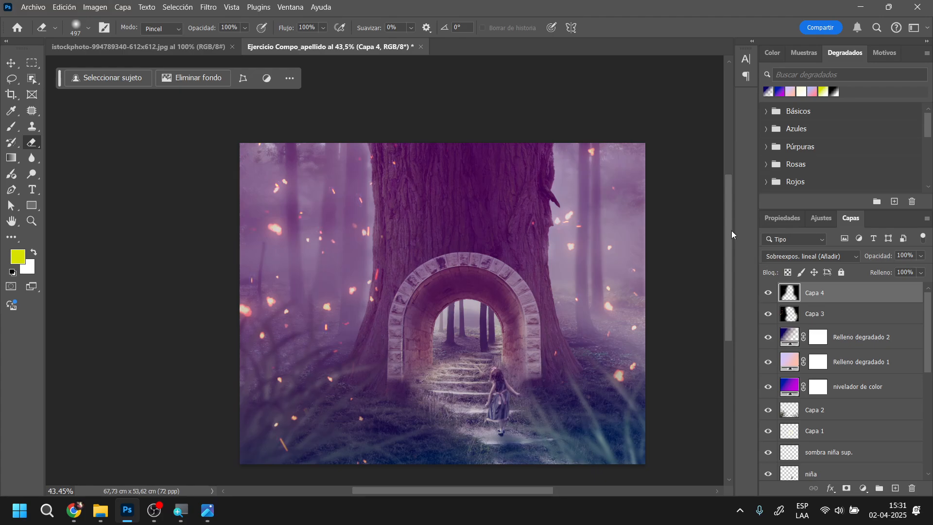
{"action": "scroll", "coordinate": [731, 230], "scroll_direction": "down", "scroll_amount": 3}
{"action": "scroll", "coordinate": [717, 248], "scroll_direction": "up", "scroll_amount": 4}
{"action": "scroll", "coordinate": [716, 246], "scroll_direction": "down", "scroll_amount": 2}
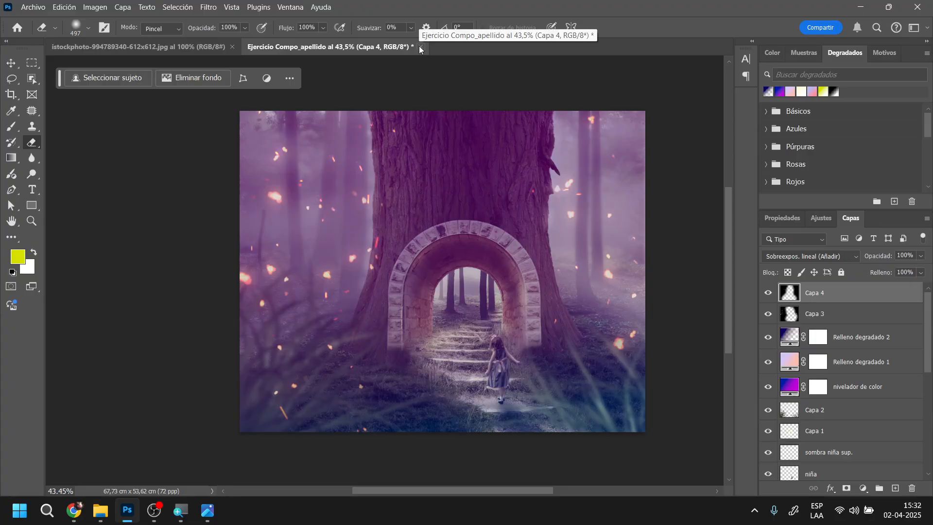
{"action": "left_click", "coordinate": [156, 512]}
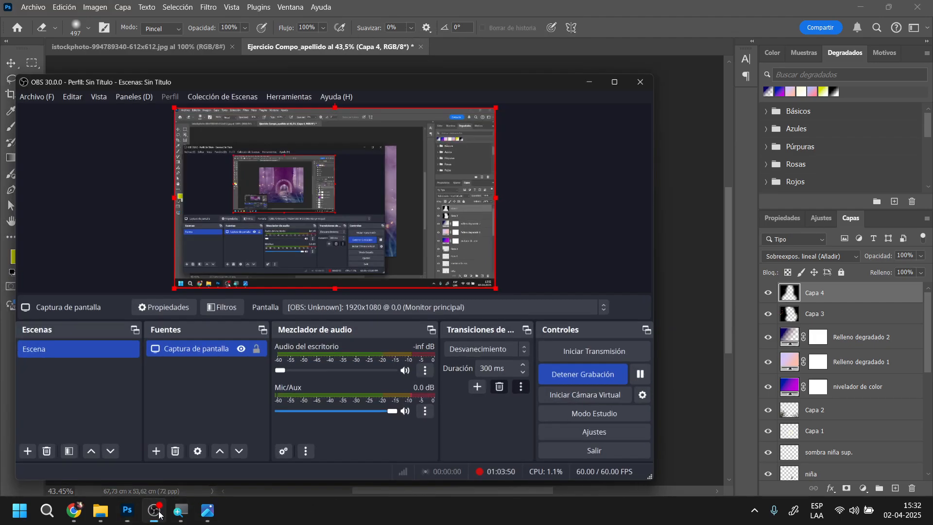